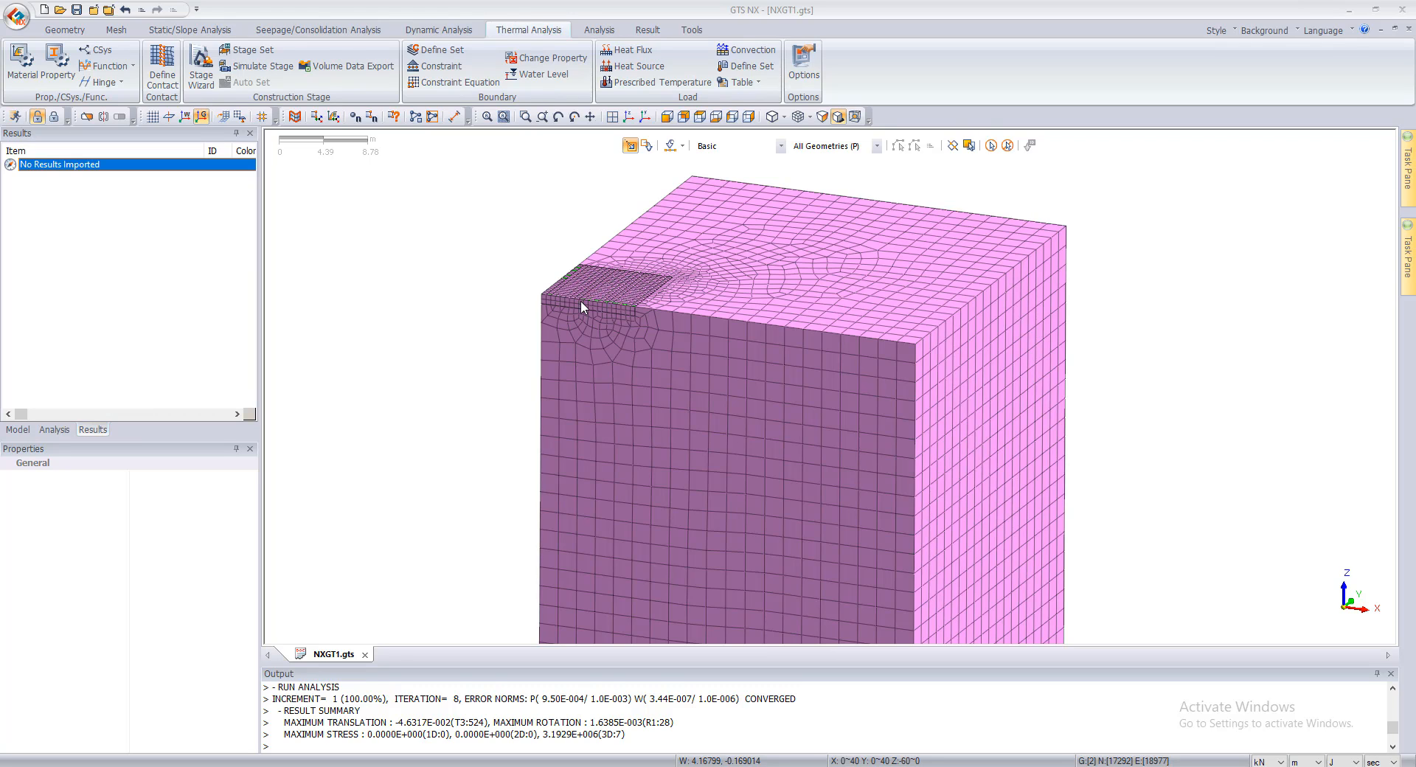
Step: Delete the Gauging Shell, Soil and Raft mesh sets from the model
scroll(581, 300, "up", 3)
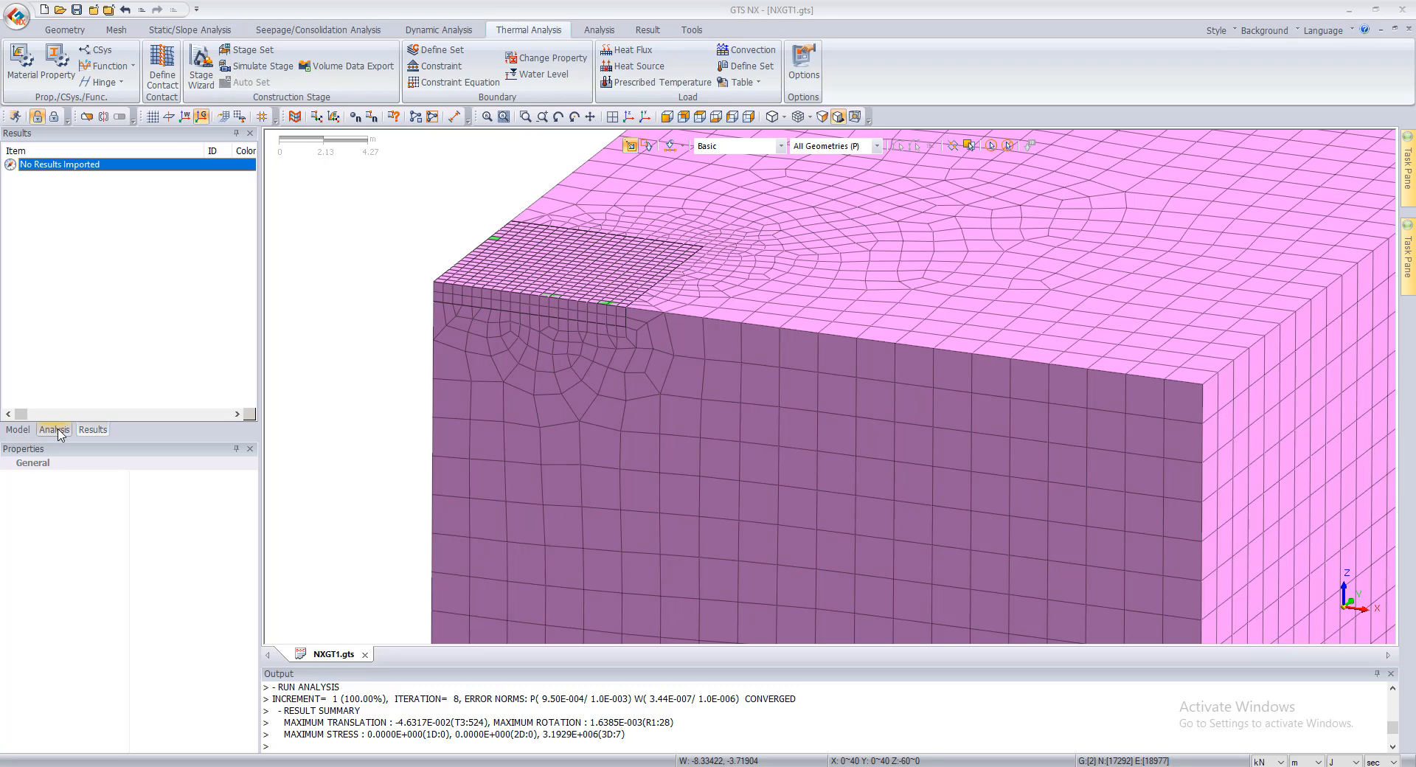
left_click(27, 430)
left_click(81, 378)
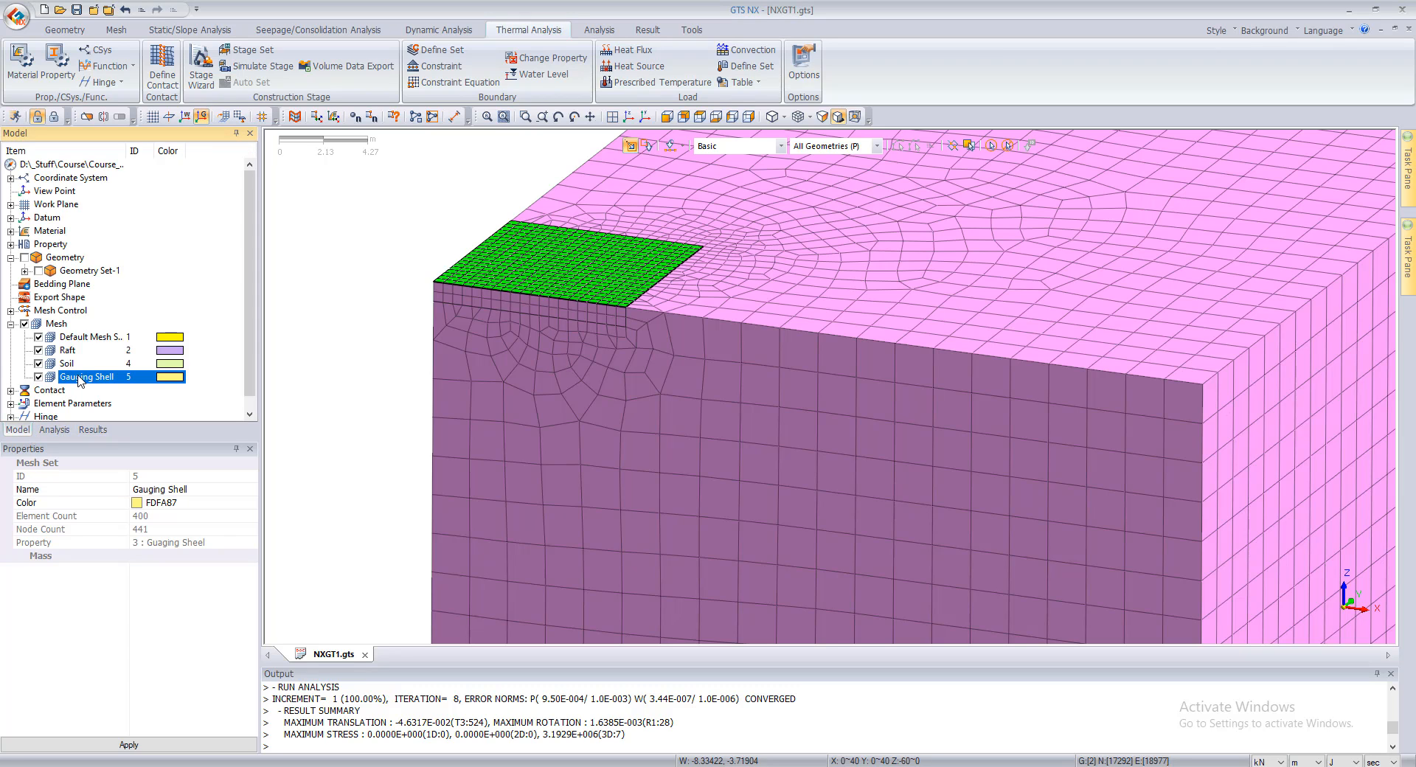
key("Delete")
key("Return")
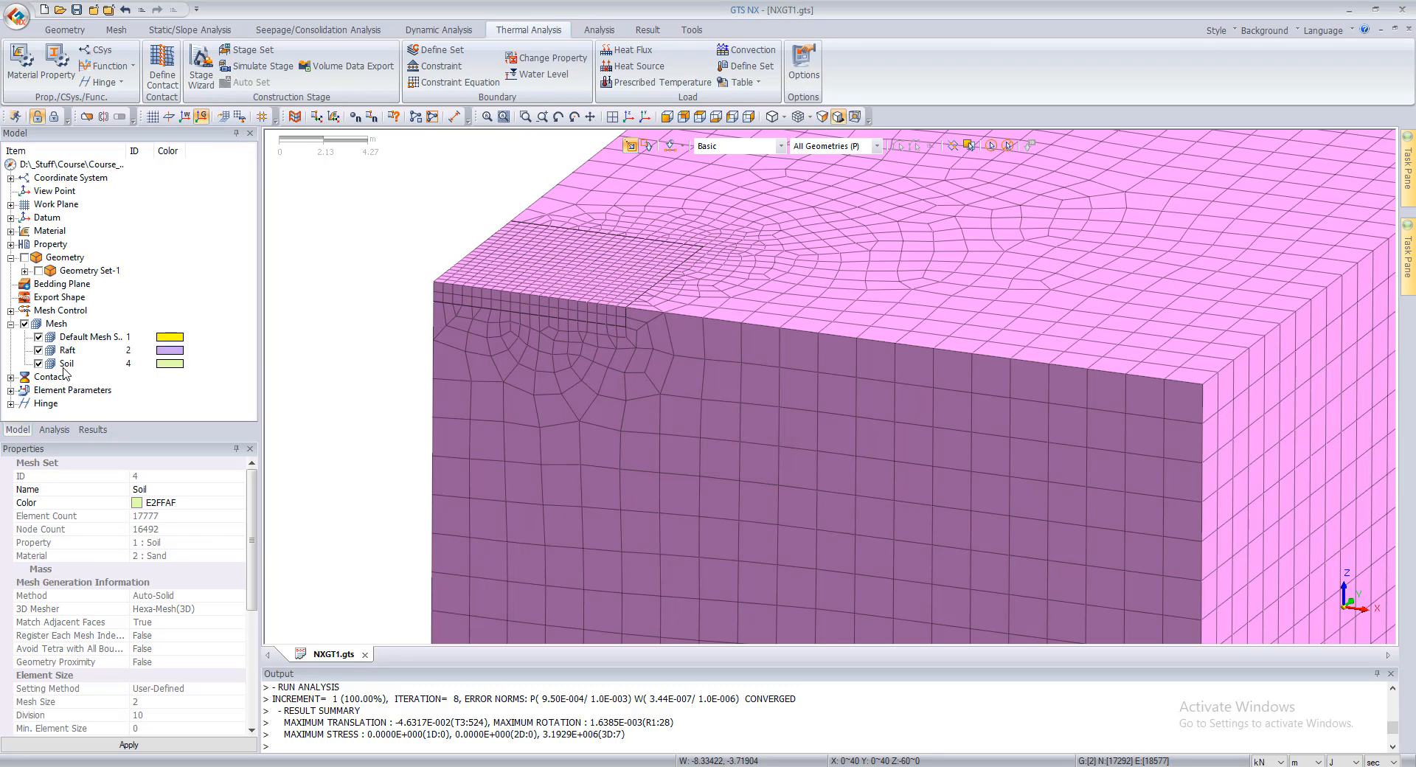
left_click(59, 363)
key("Delete")
key("Return")
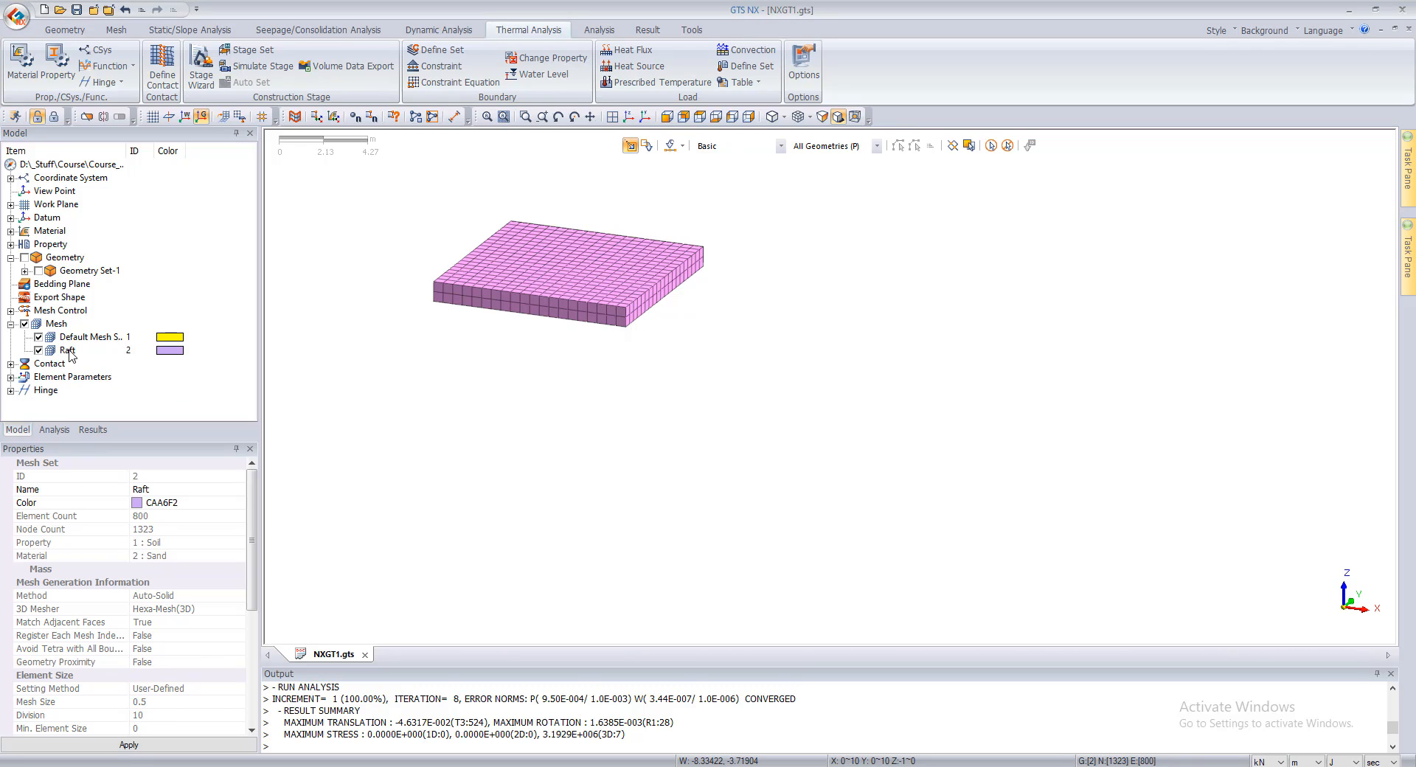
left_click(67, 350)
key("Delete")
key("Return")
left_click(81, 337)
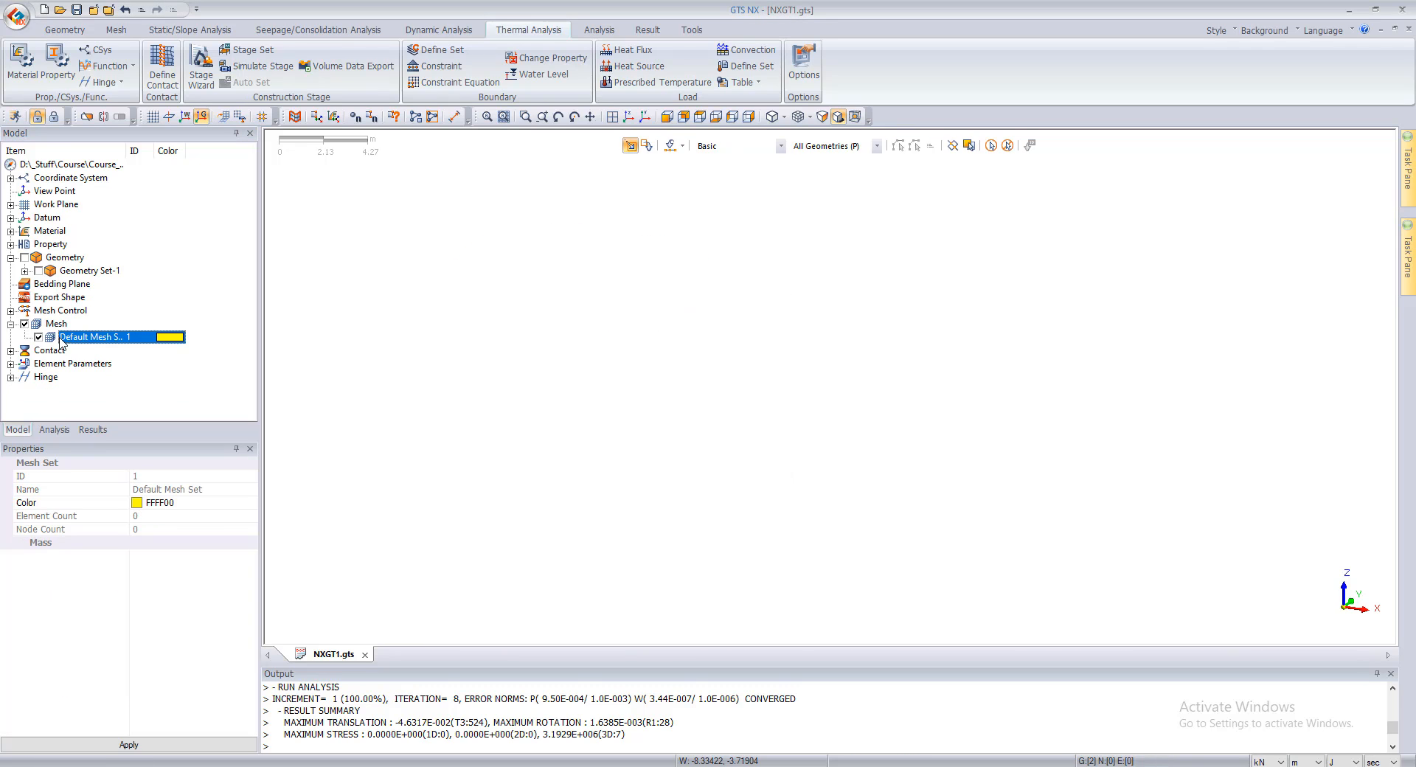
Step: Show Geometry Set-1 in the model view
left_click(40, 270)
scroll(522, 304, "up", 4)
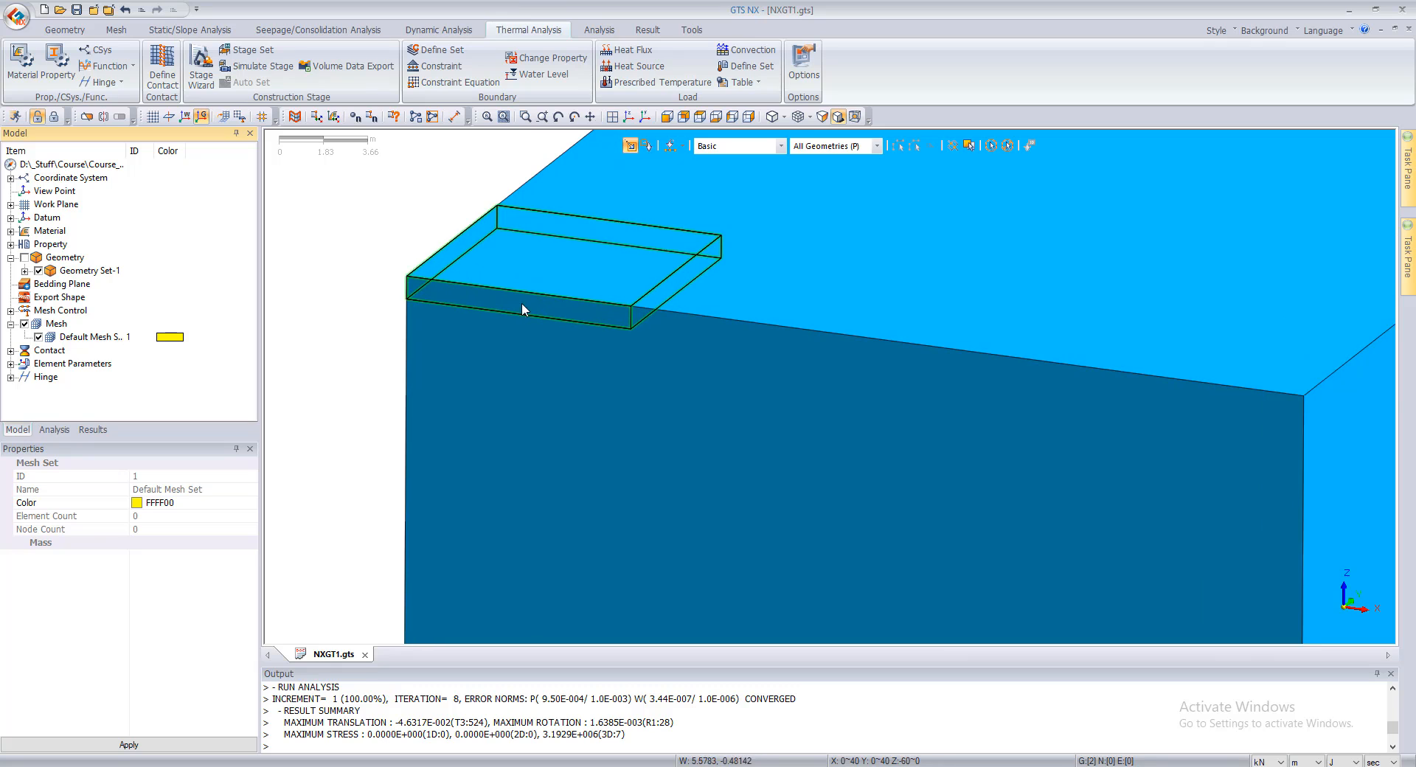
scroll(574, 290, "down", 2)
scroll(482, 317, "up", 1)
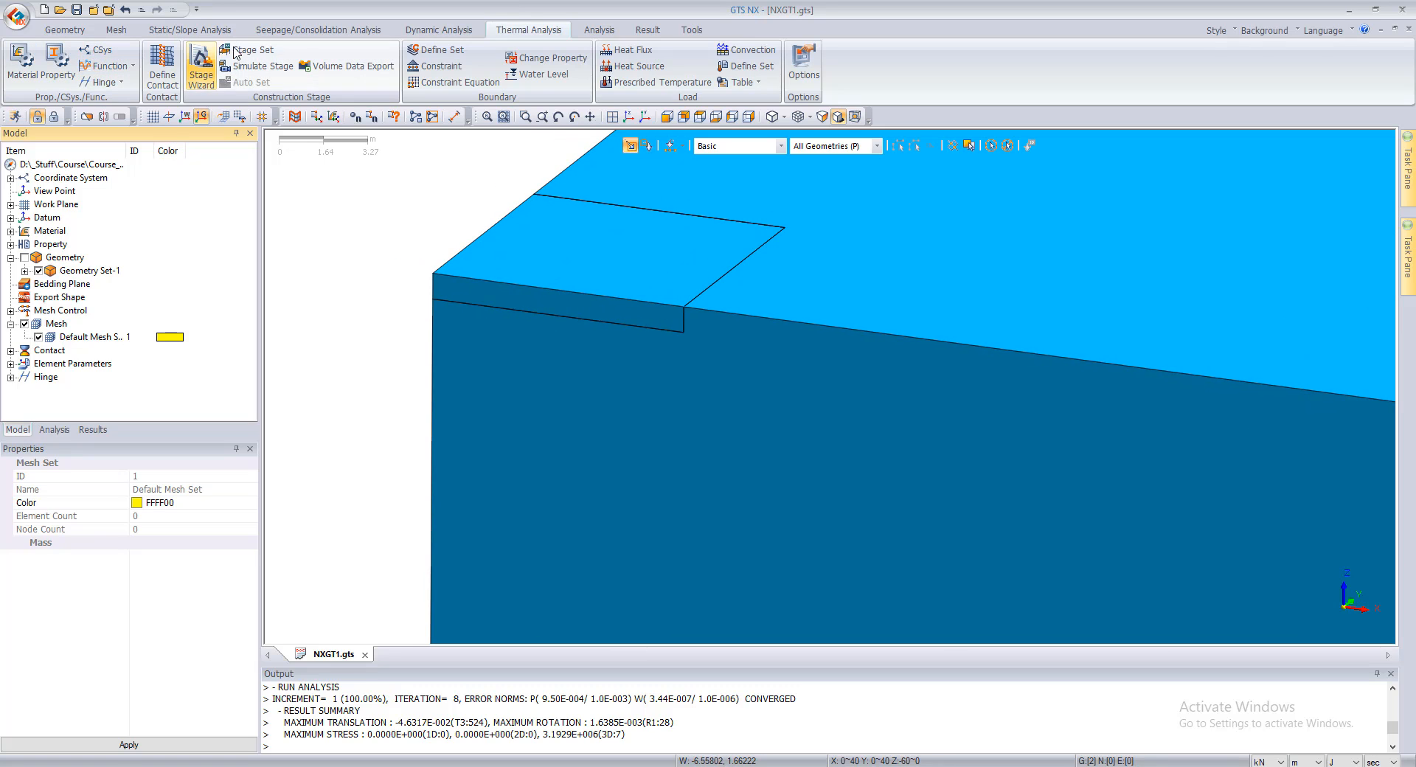
Step: Draw a 3D line 20 m vertically downward from the raft's lower outer corner at 0, 0, -1 in Geometry Set-1
left_click(65, 29)
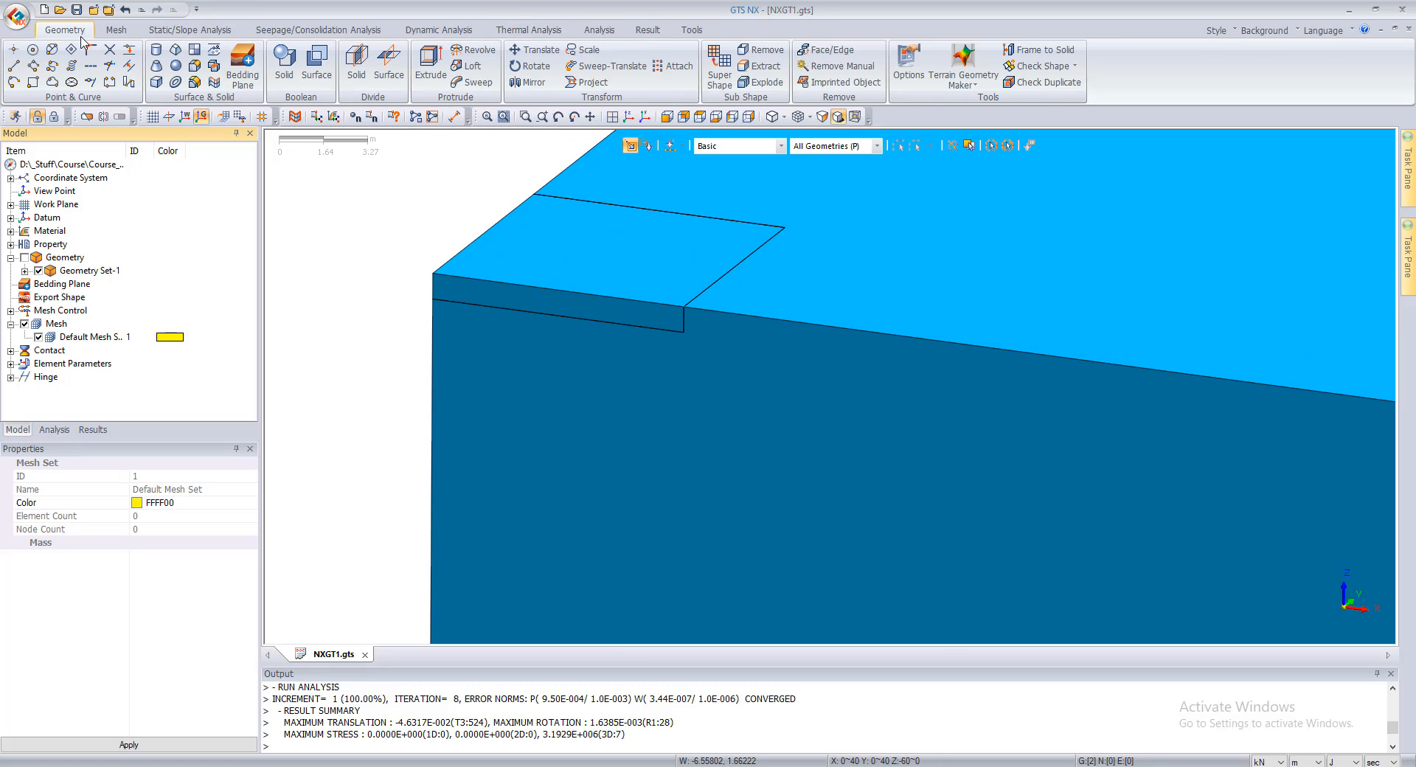
left_click(14, 66)
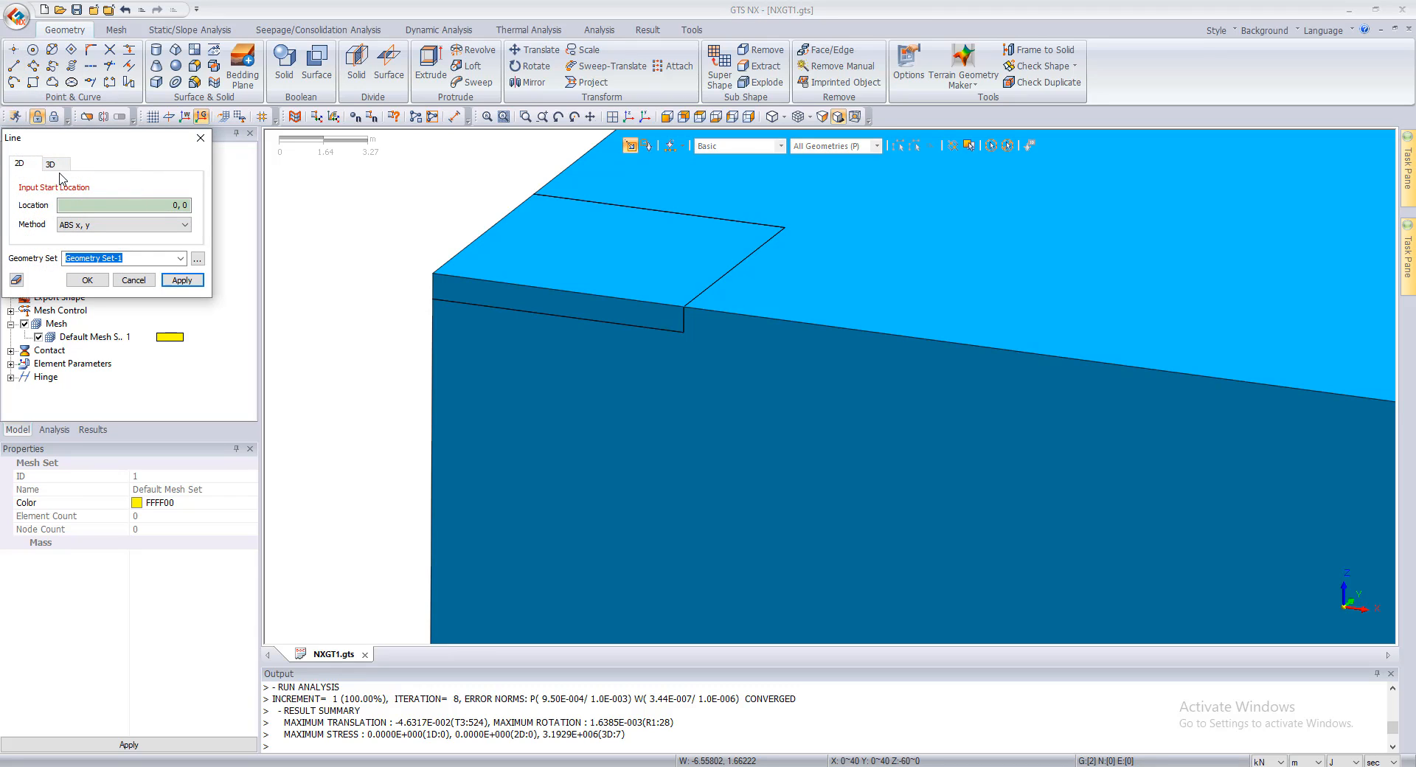
left_click(52, 166)
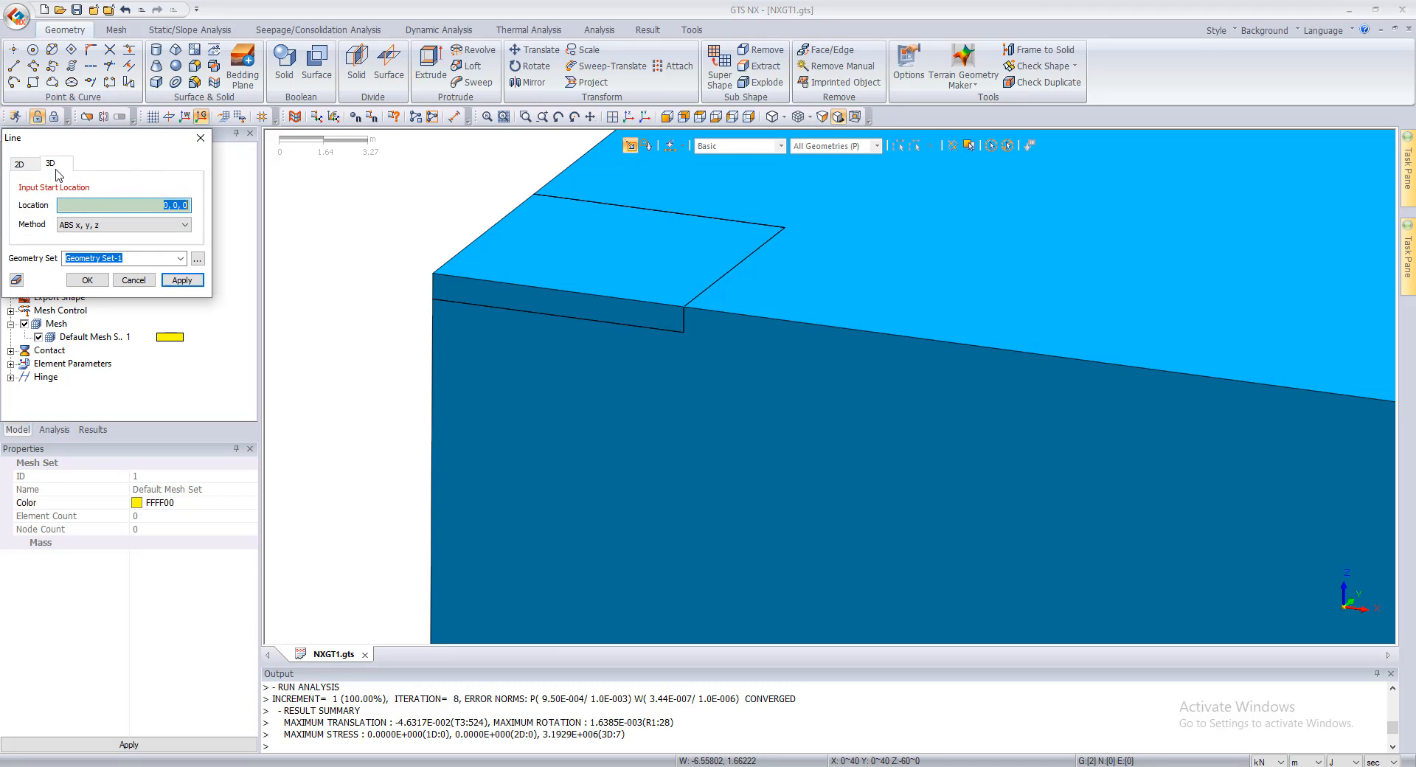
left_click(433, 299)
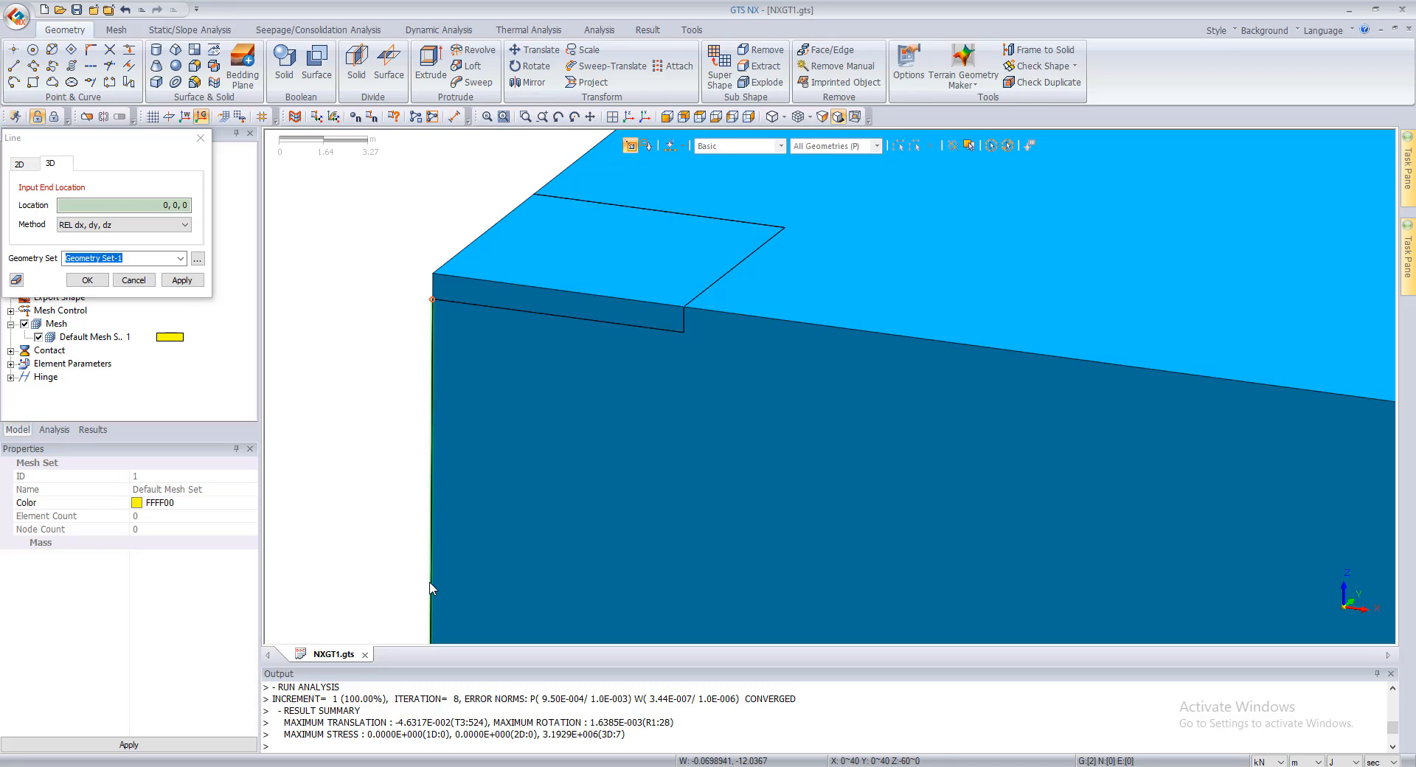
left_click(100, 205)
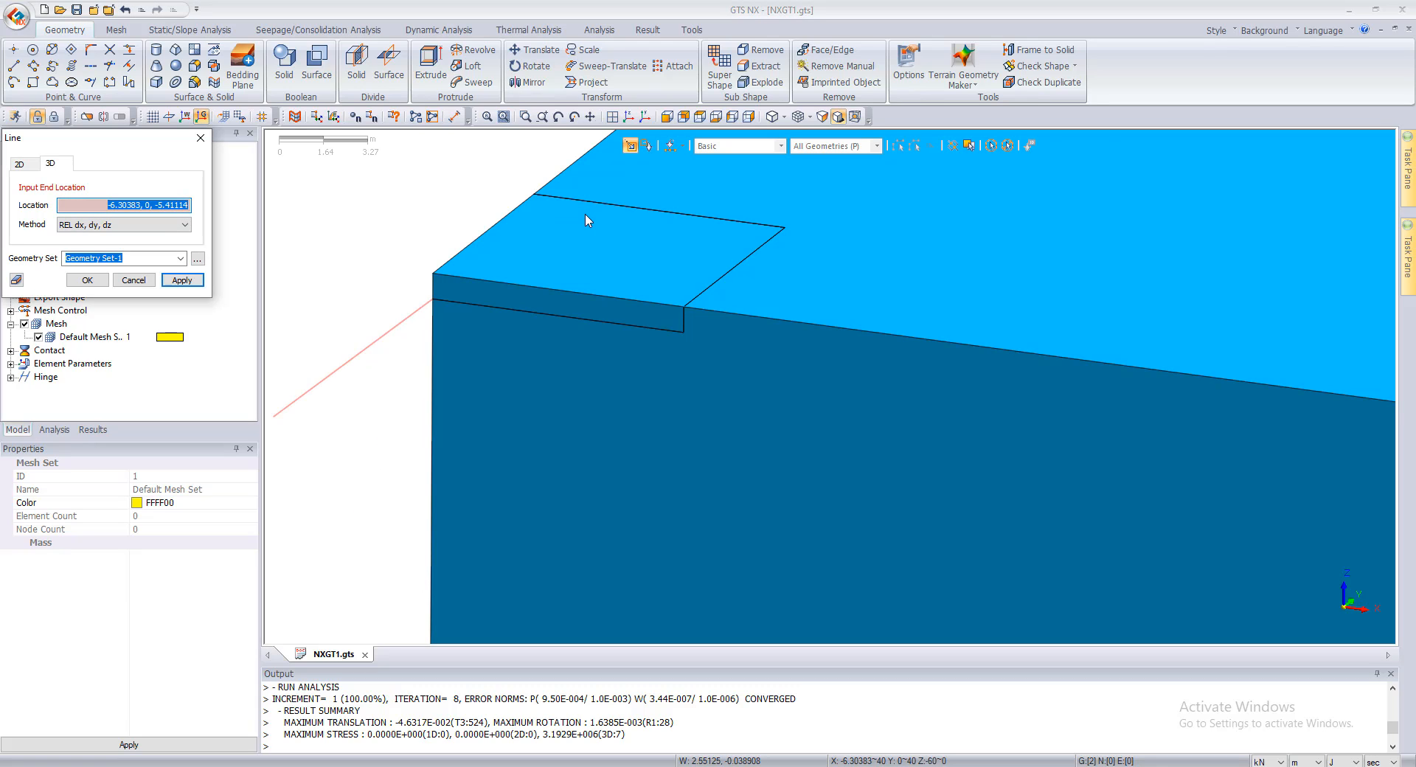
type("0,0,")
key("Return")
scroll(383, 592, "up", 1)
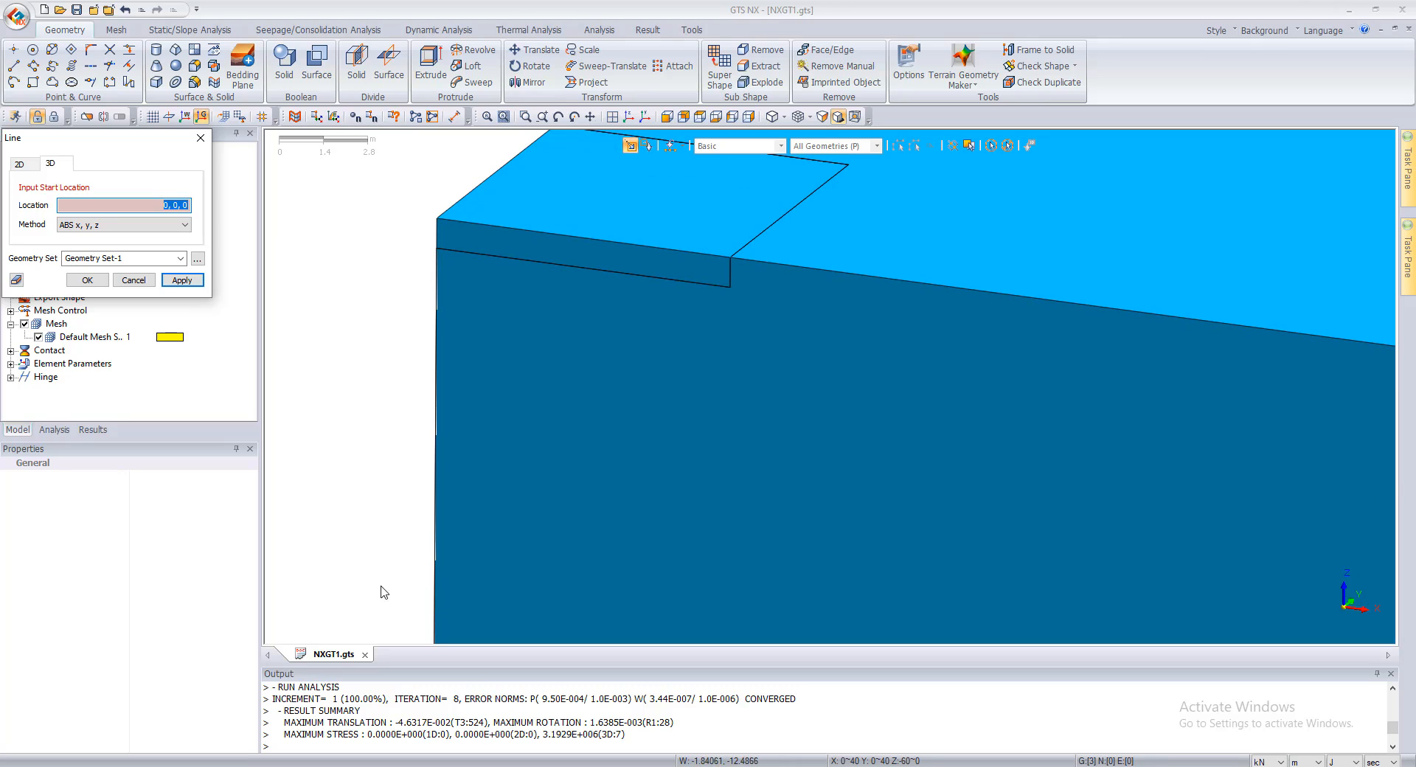
scroll(383, 592, "up", 1)
key("Escape")
Step: Turn on the datum display and move the new vertical line 1 m along the Y axis
left_click(436, 255)
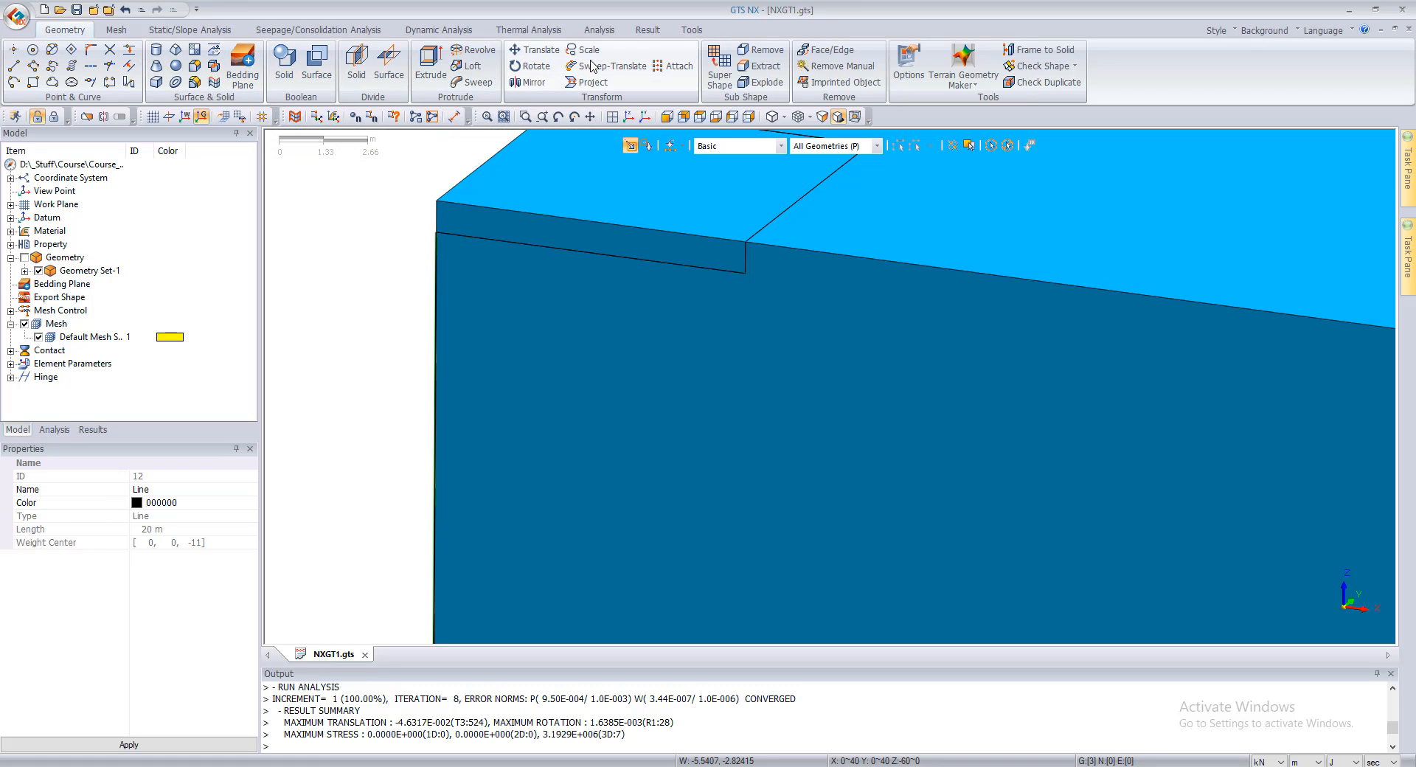
left_click(535, 49)
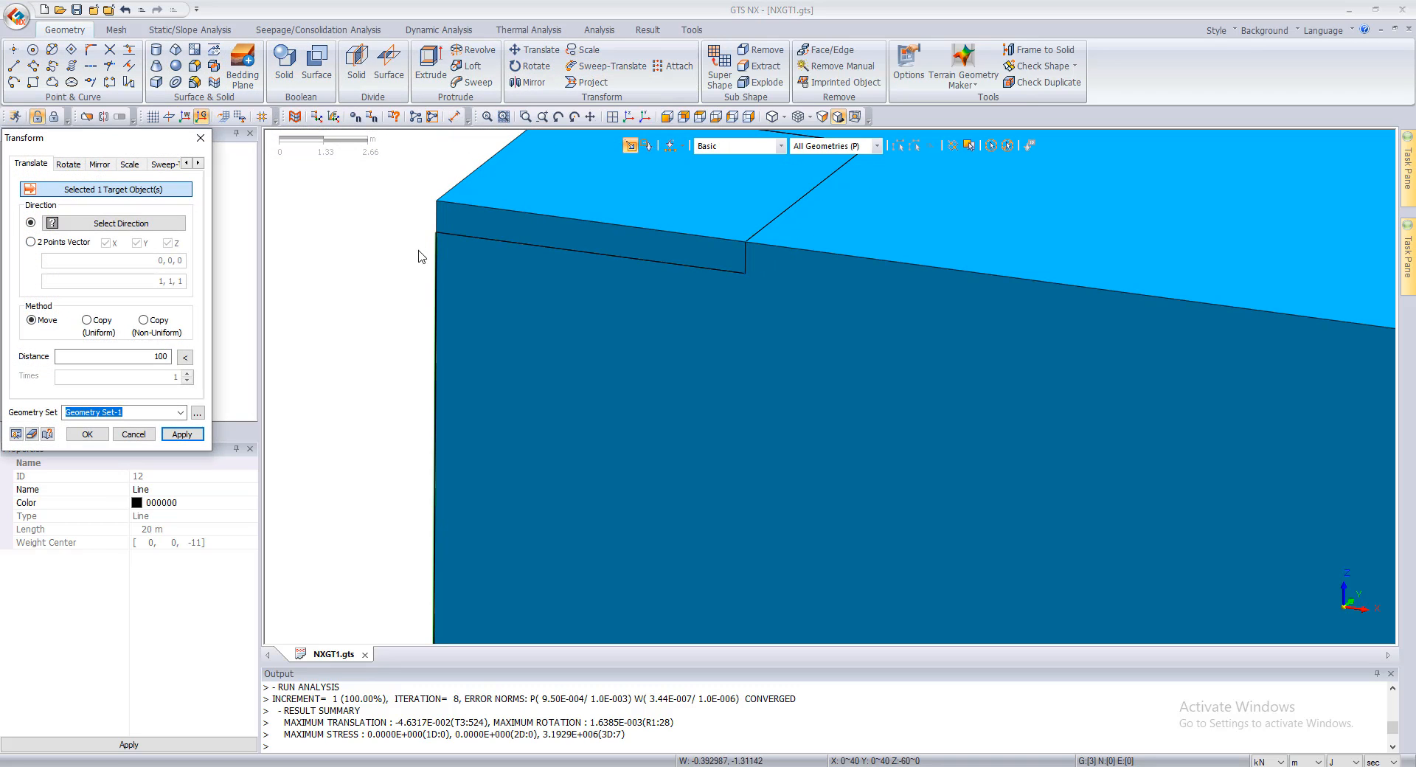
left_click(118, 223)
scroll(494, 309, "down", 4)
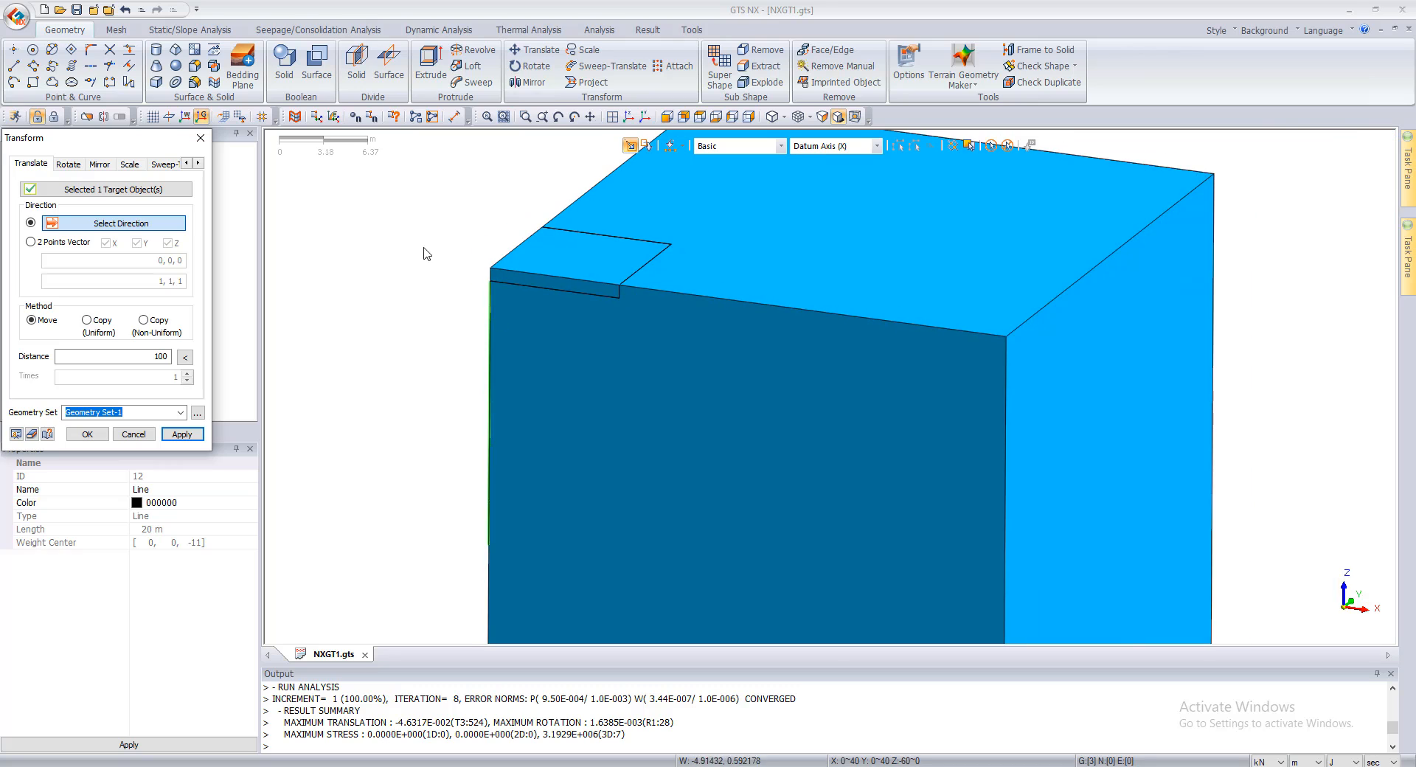
scroll(812, 347, "down", 2)
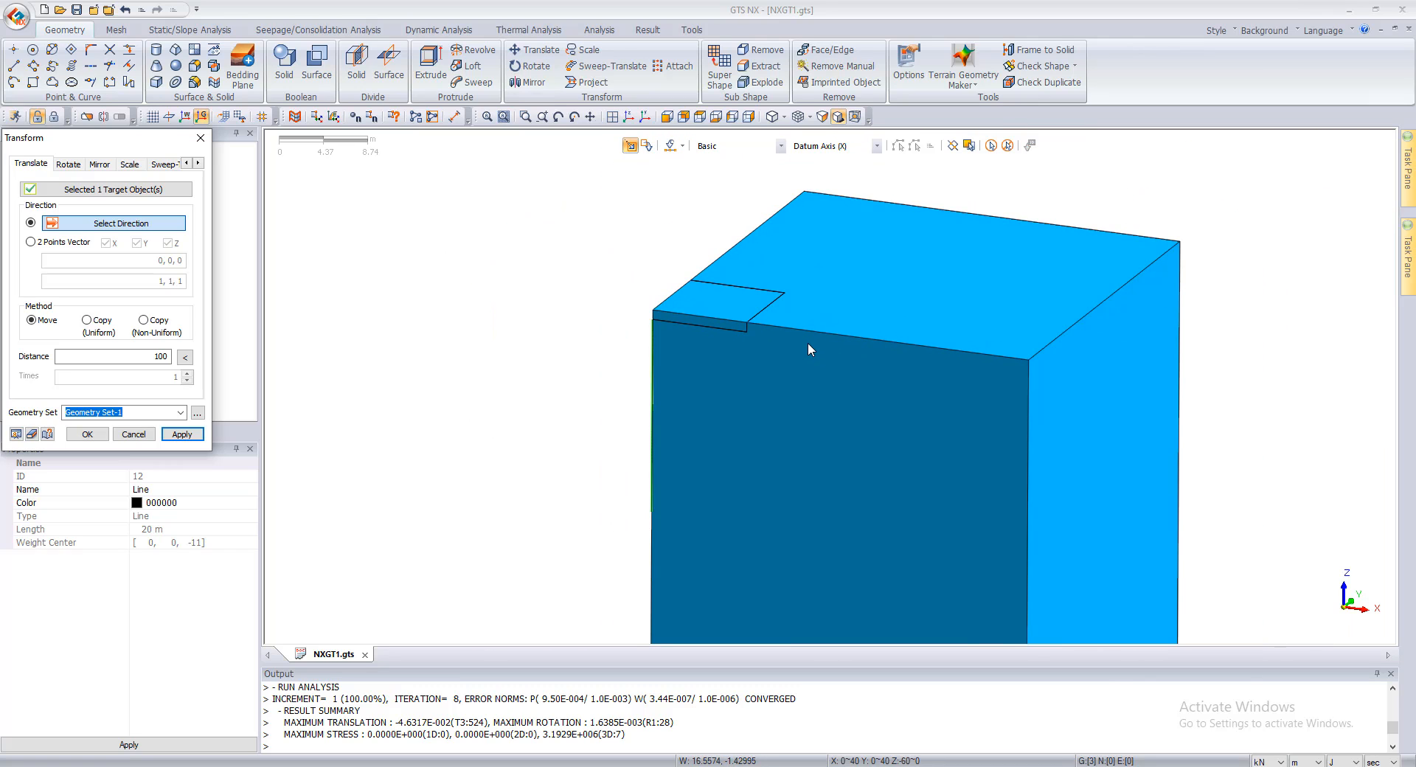
scroll(808, 342, "down", 3)
scroll(713, 321, "down", 1)
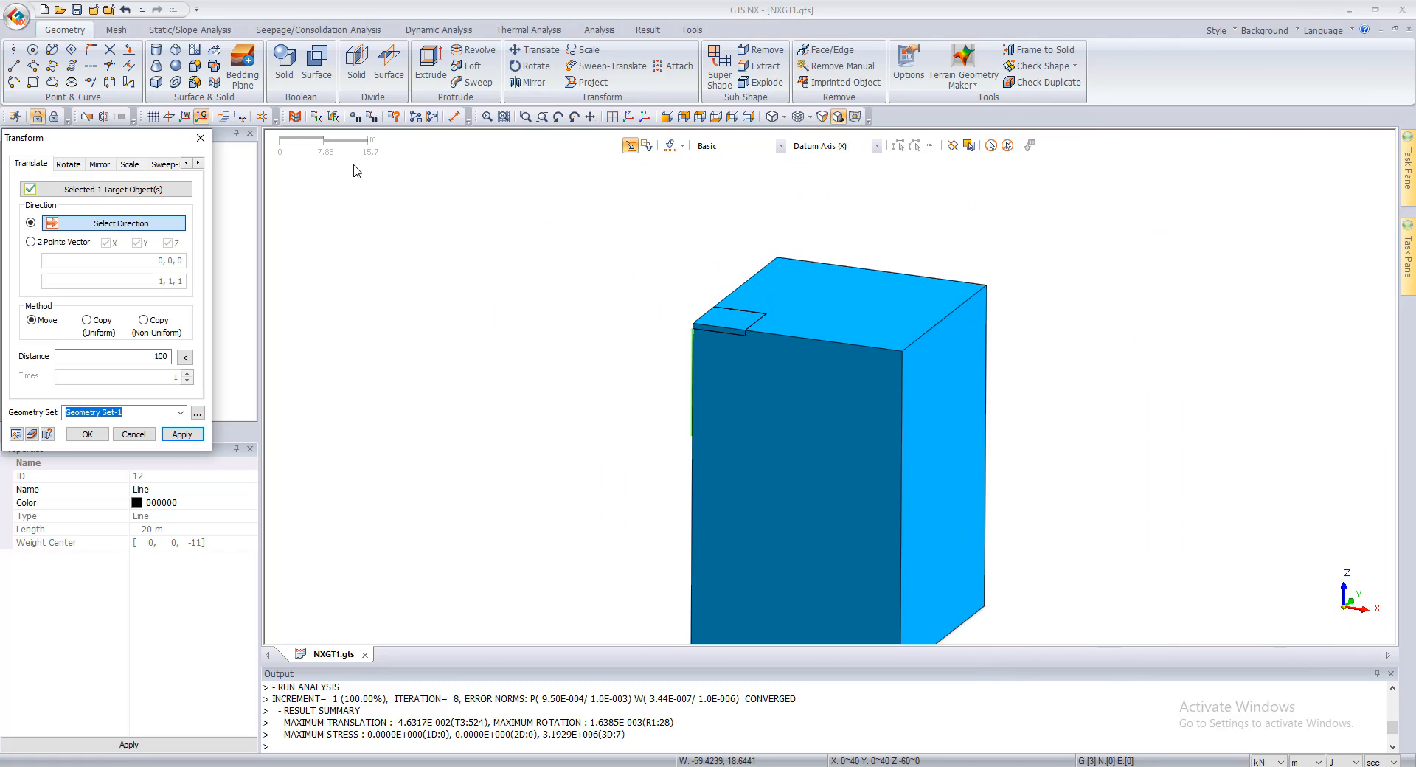
left_click(169, 117)
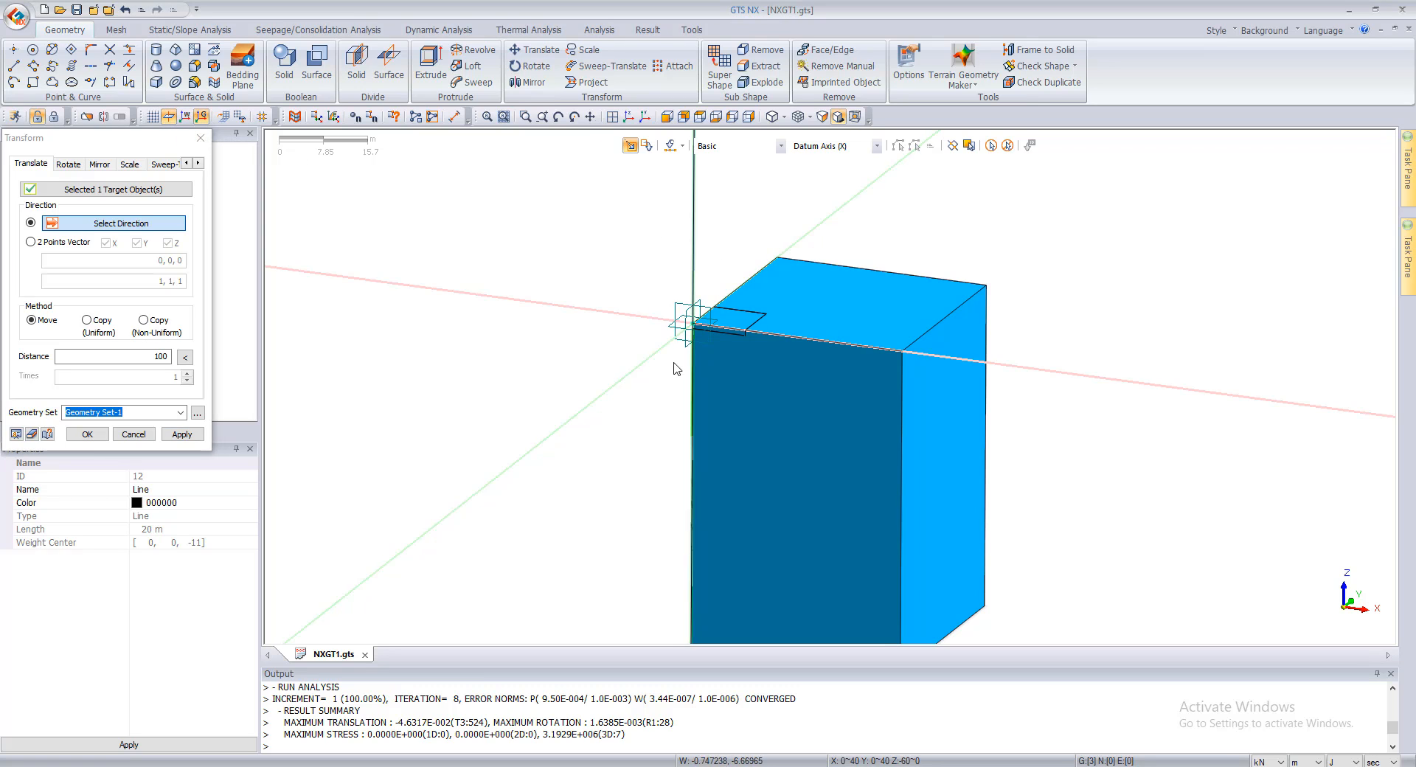
scroll(674, 369, "up", 5)
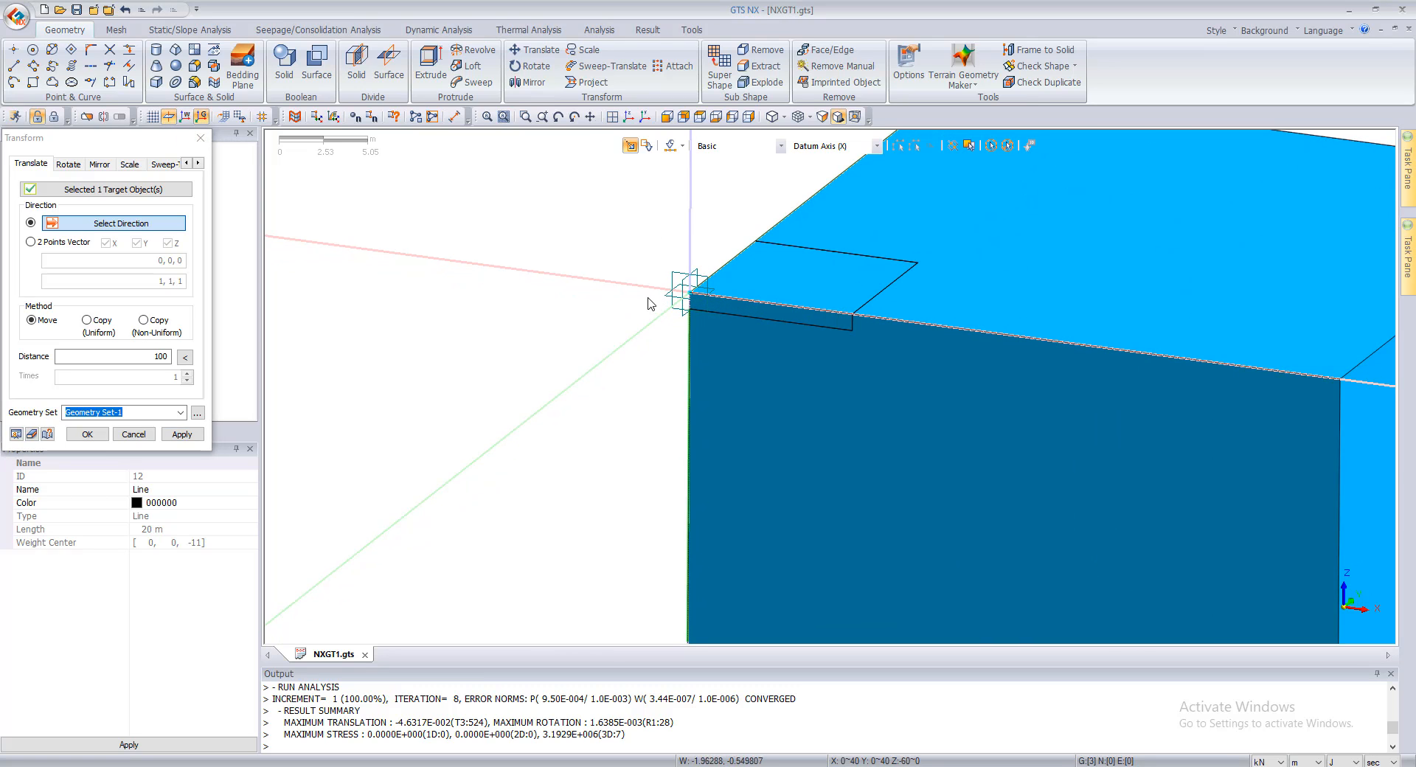
left_click(627, 345)
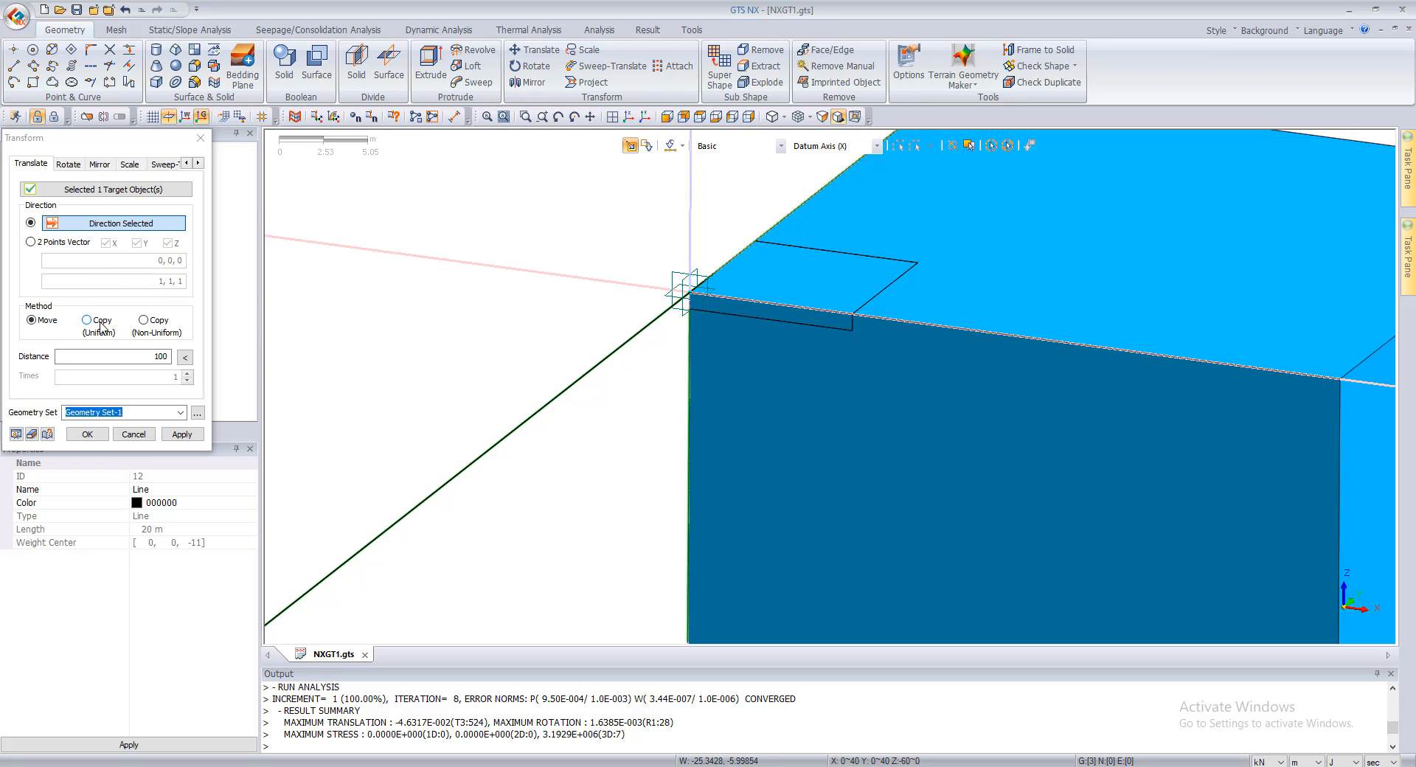
left_click(141, 357)
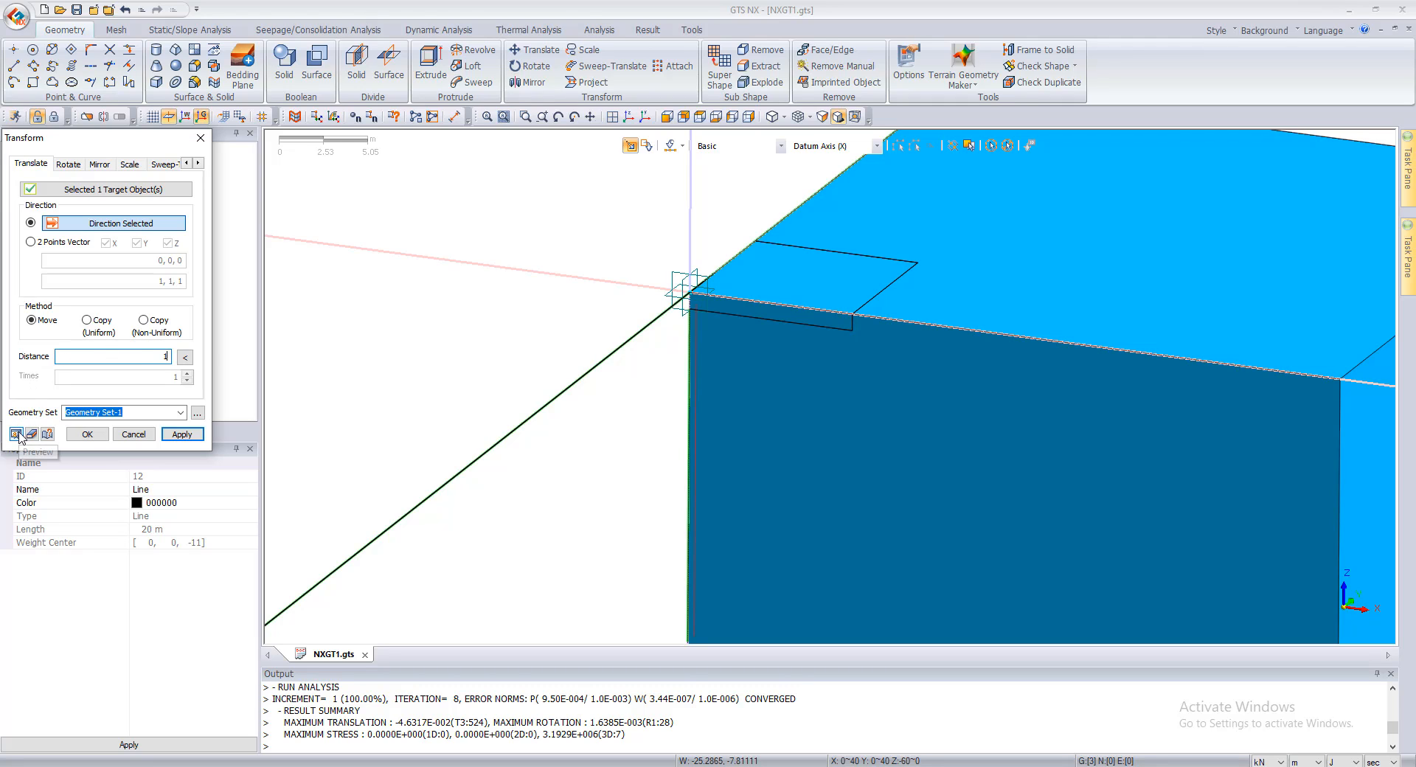
left_click(183, 435)
Step: Move the same vertical line 1 m along the X axis and finish the Translate command
middle_click_drag(664, 350, 795, 370)
scroll(1139, 472, "up", 1)
left_click(1154, 489)
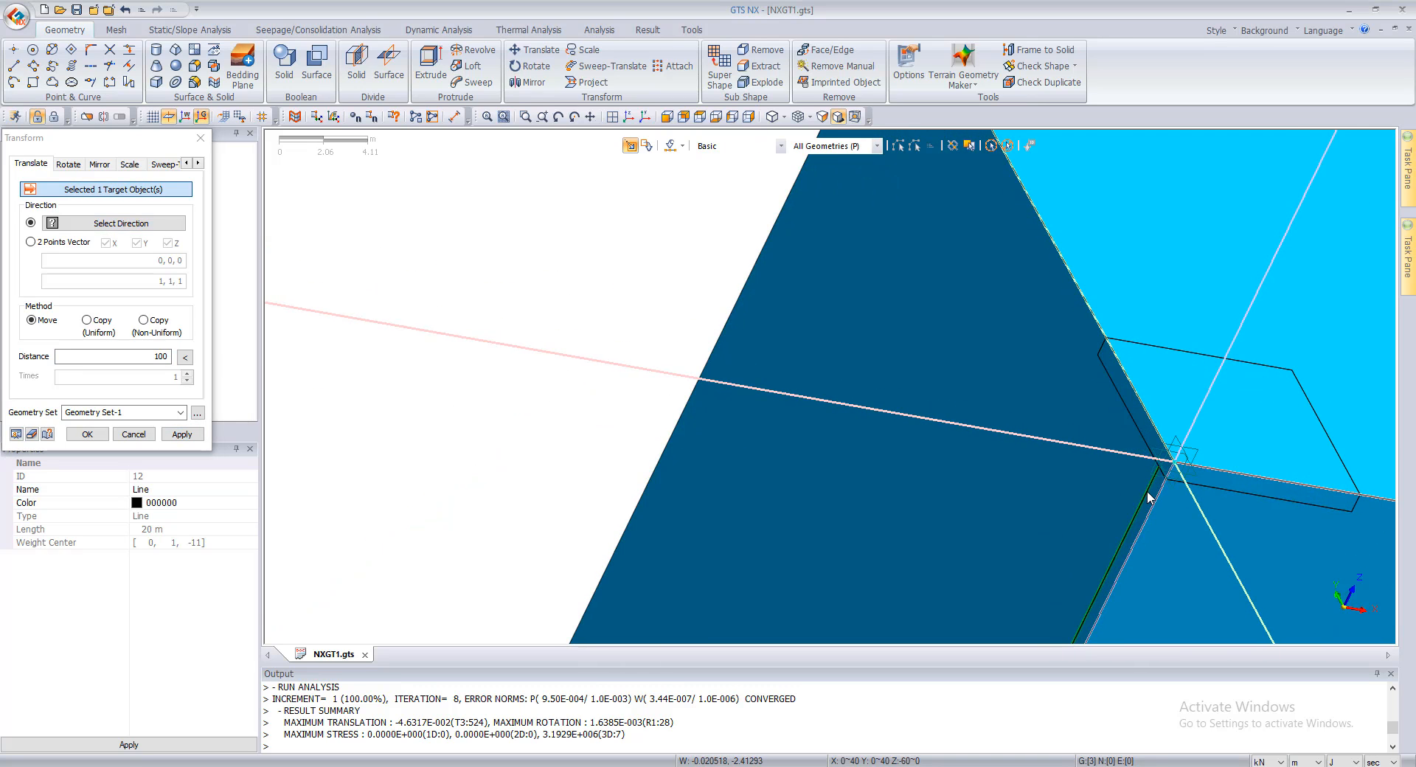
left_click(118, 357)
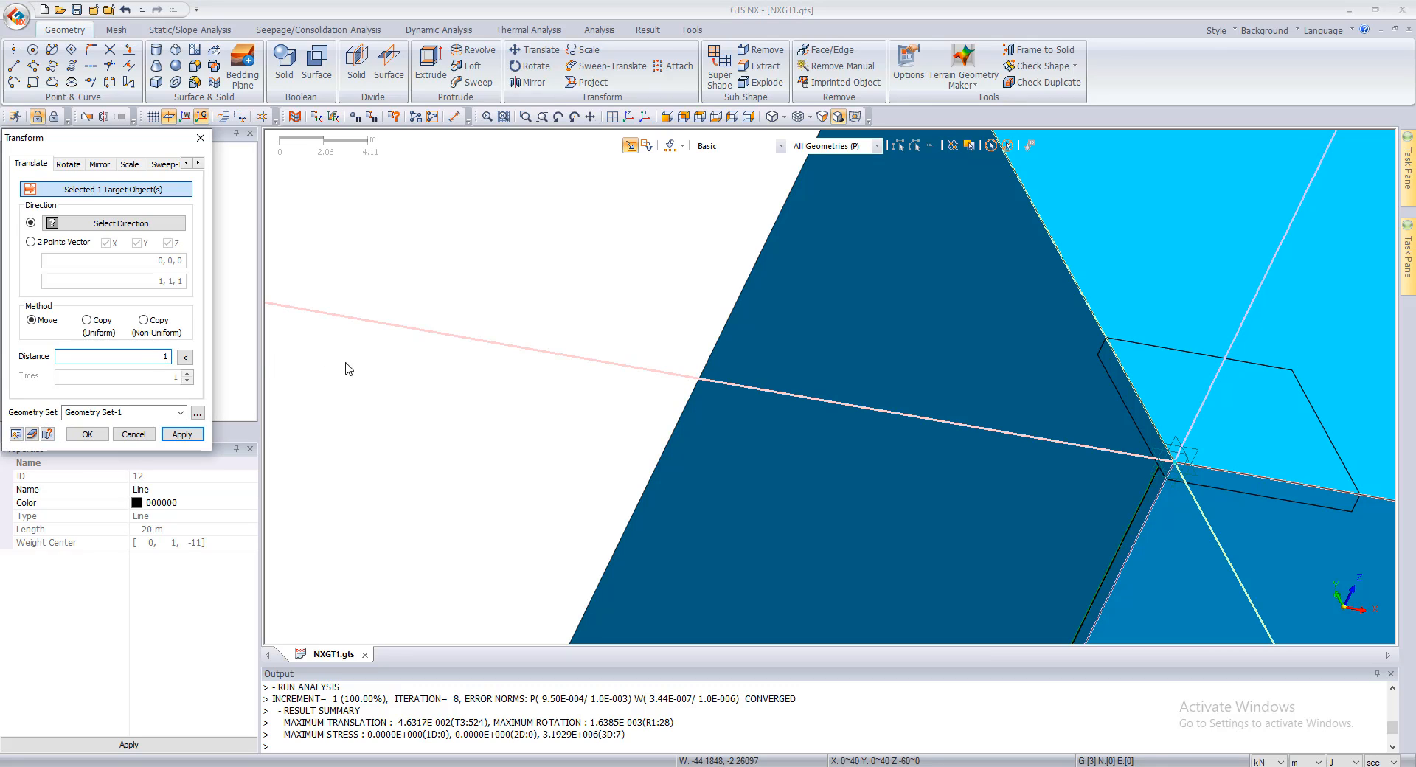
left_click(93, 224)
left_click(454, 335)
scroll(394, 366, "down", 3)
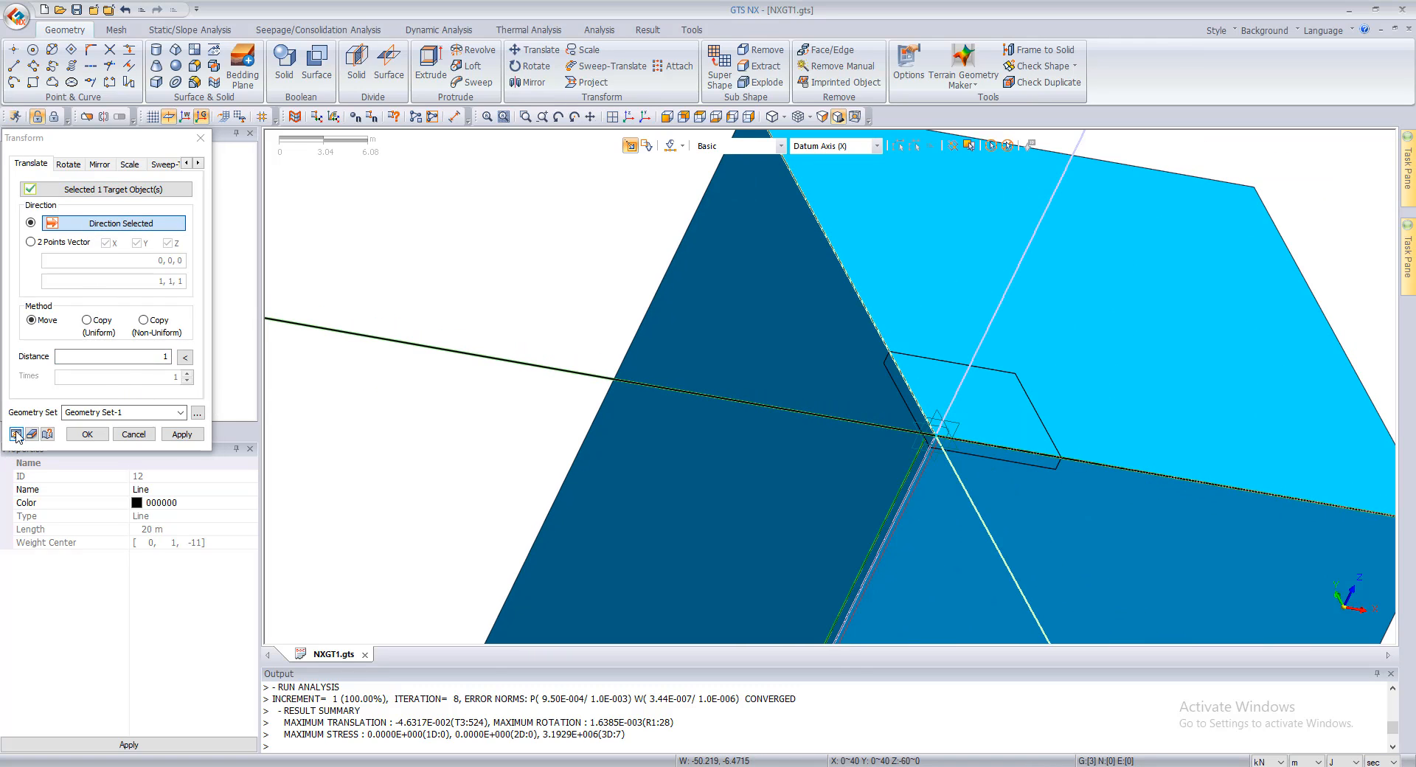
left_click(182, 434)
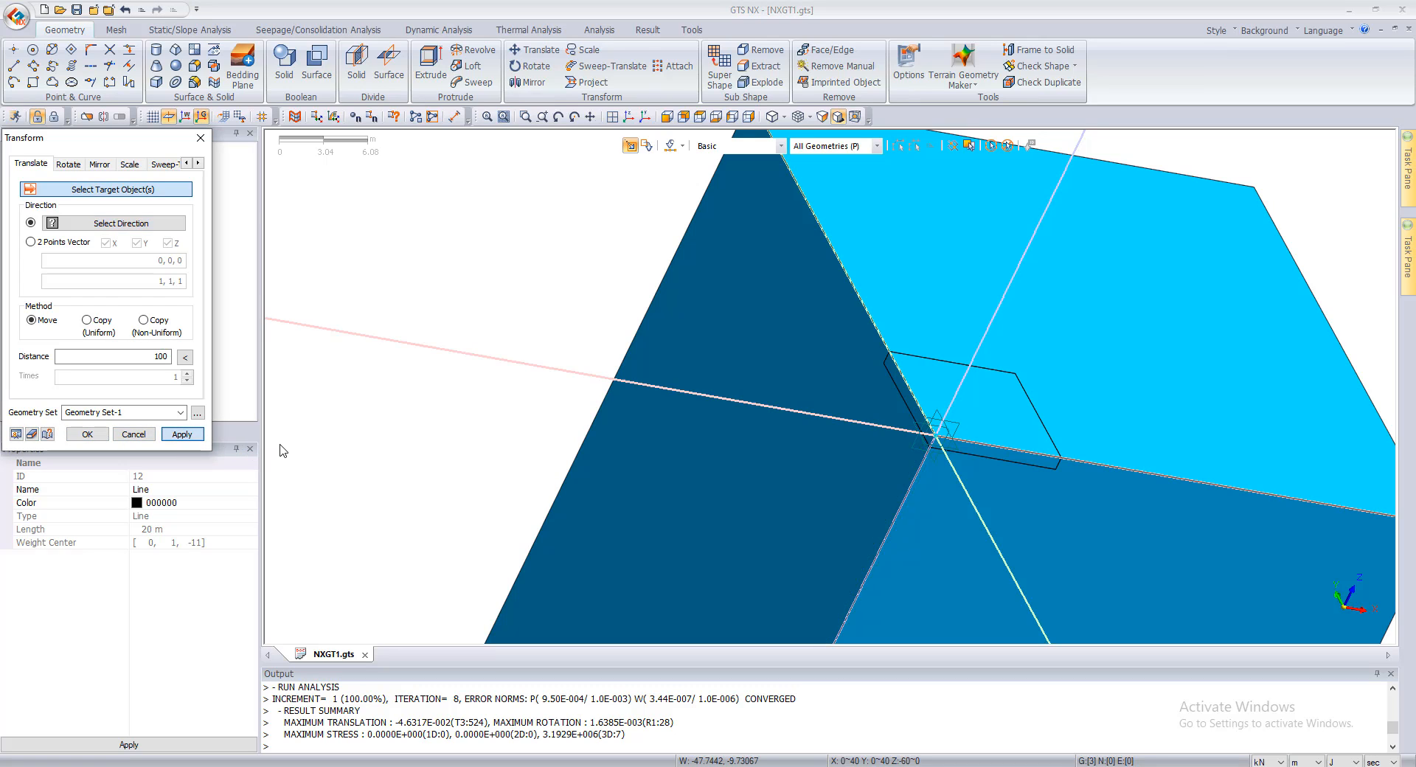
left_click(134, 435)
Step: Hide the large soil solid so that only the raft solid and the vertical line are displayed
scroll(577, 381, "down", 4)
scroll(929, 405, "up", 2)
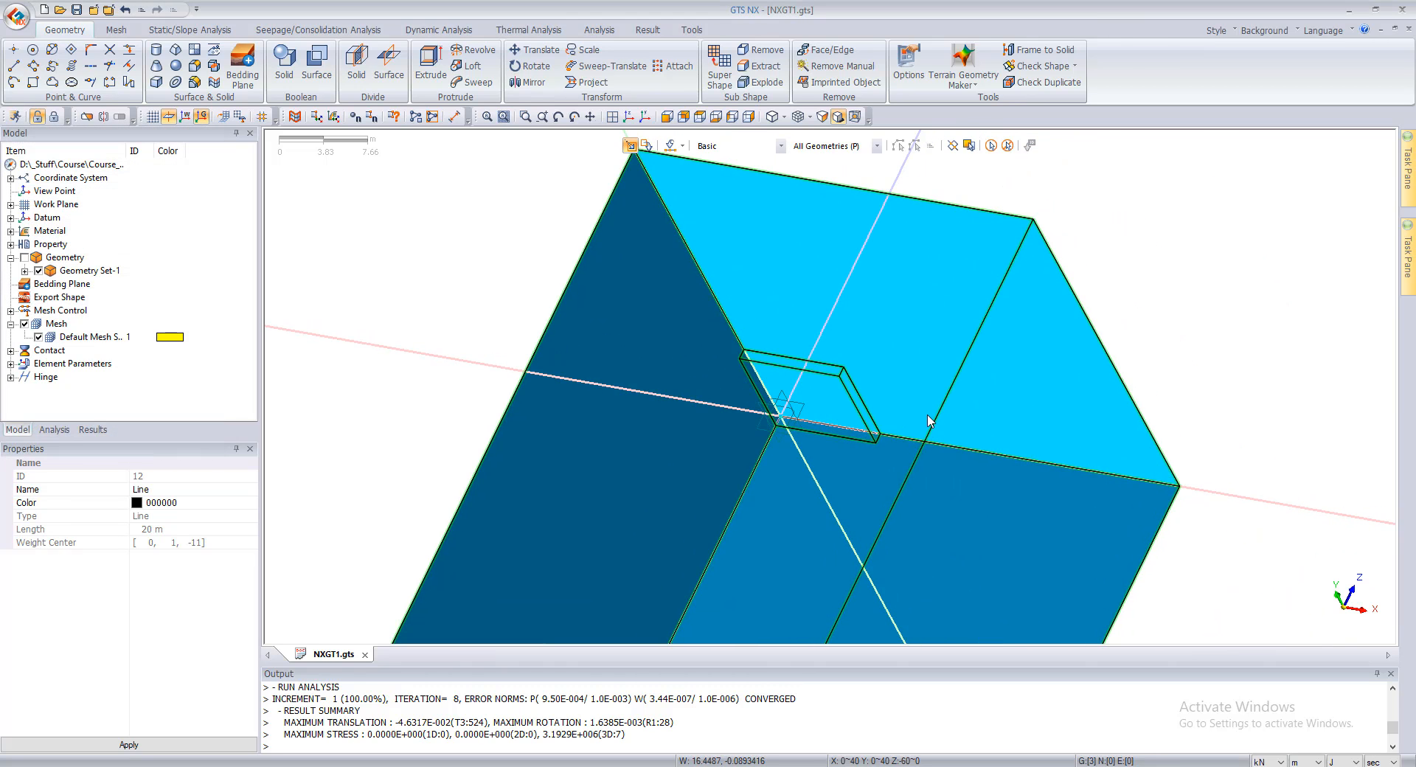
left_click(926, 415)
right_click(924, 416)
left_click(942, 439)
middle_click_drag(943, 447, 713, 364)
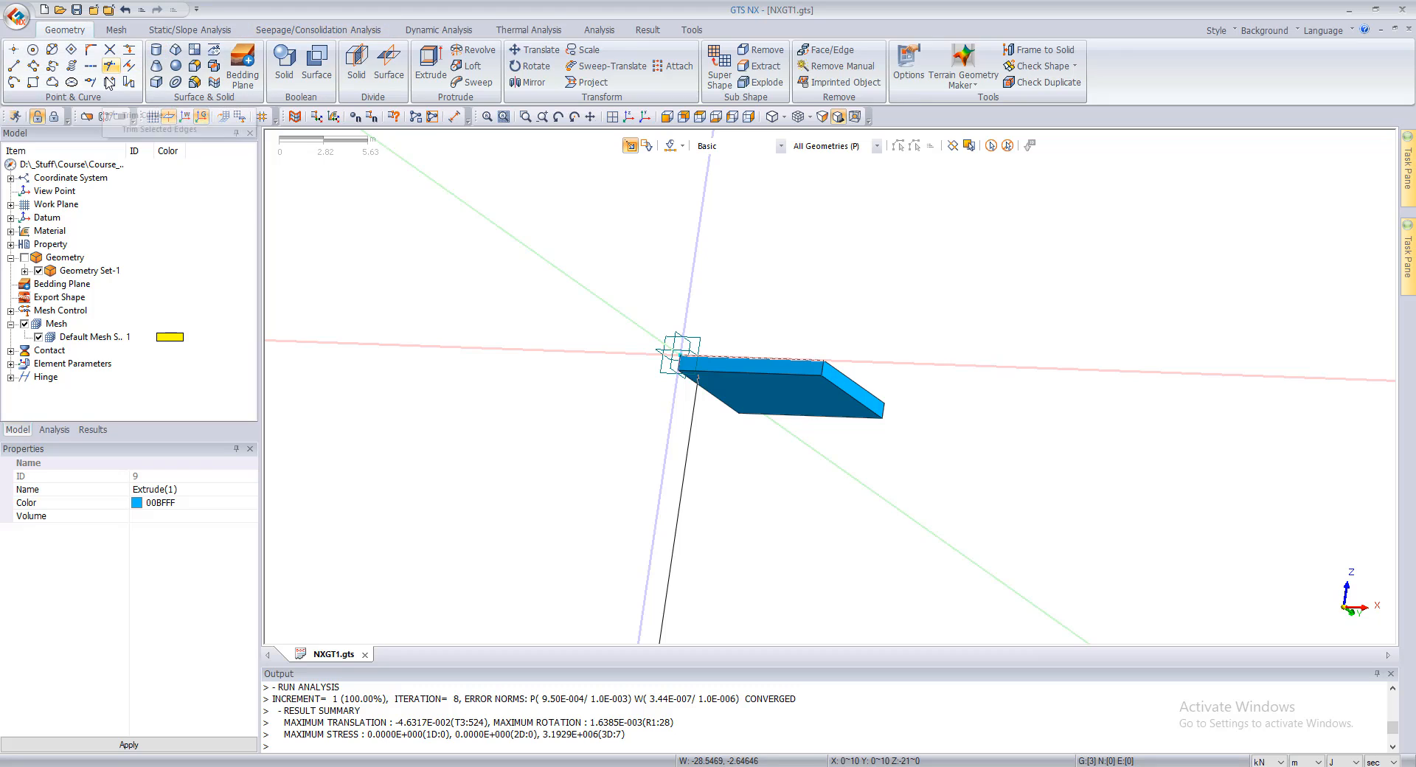
Step: Copy the vertical pile line uniformly along the X axis at a distance of 2 m, 4 times, in Geometry Set-1
left_click(686, 439)
scroll(659, 254, "up", 1)
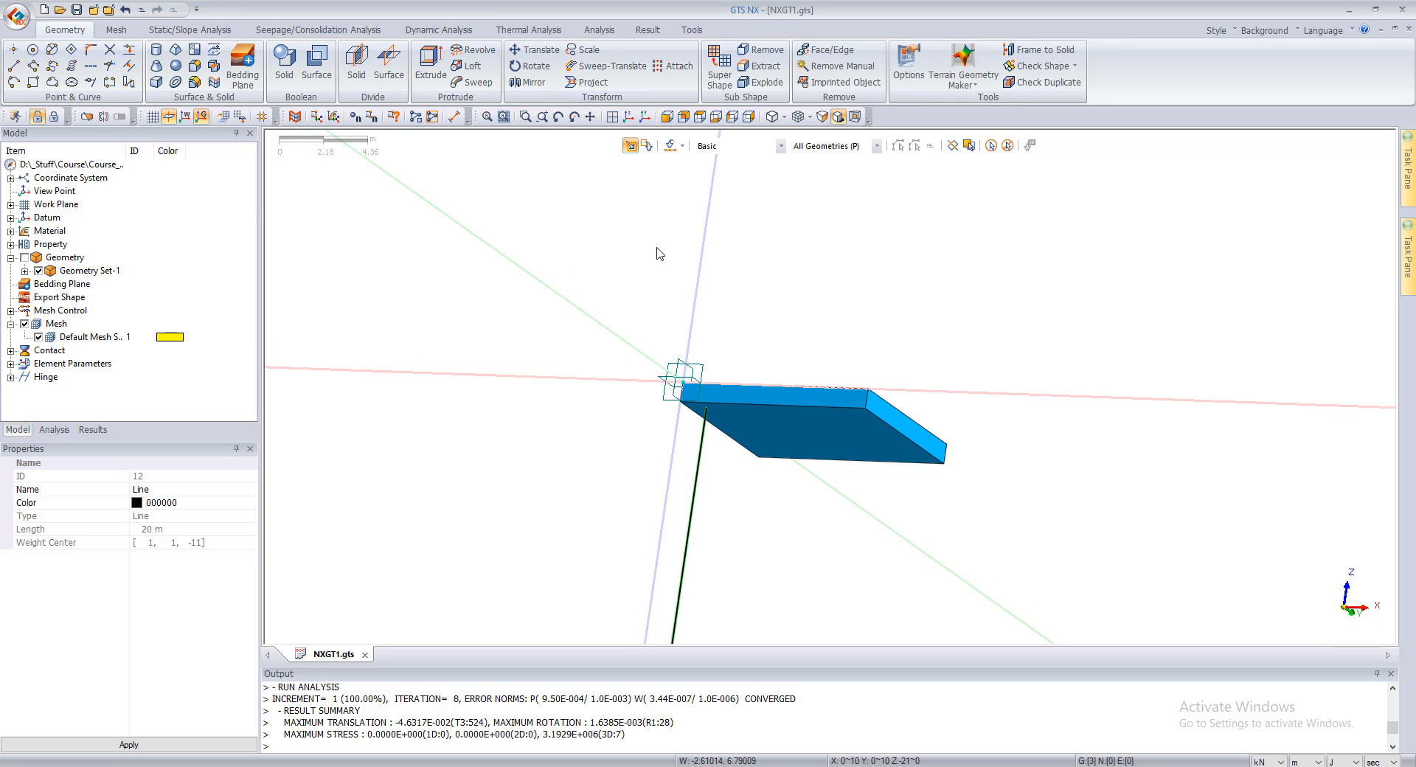
left_click(535, 50)
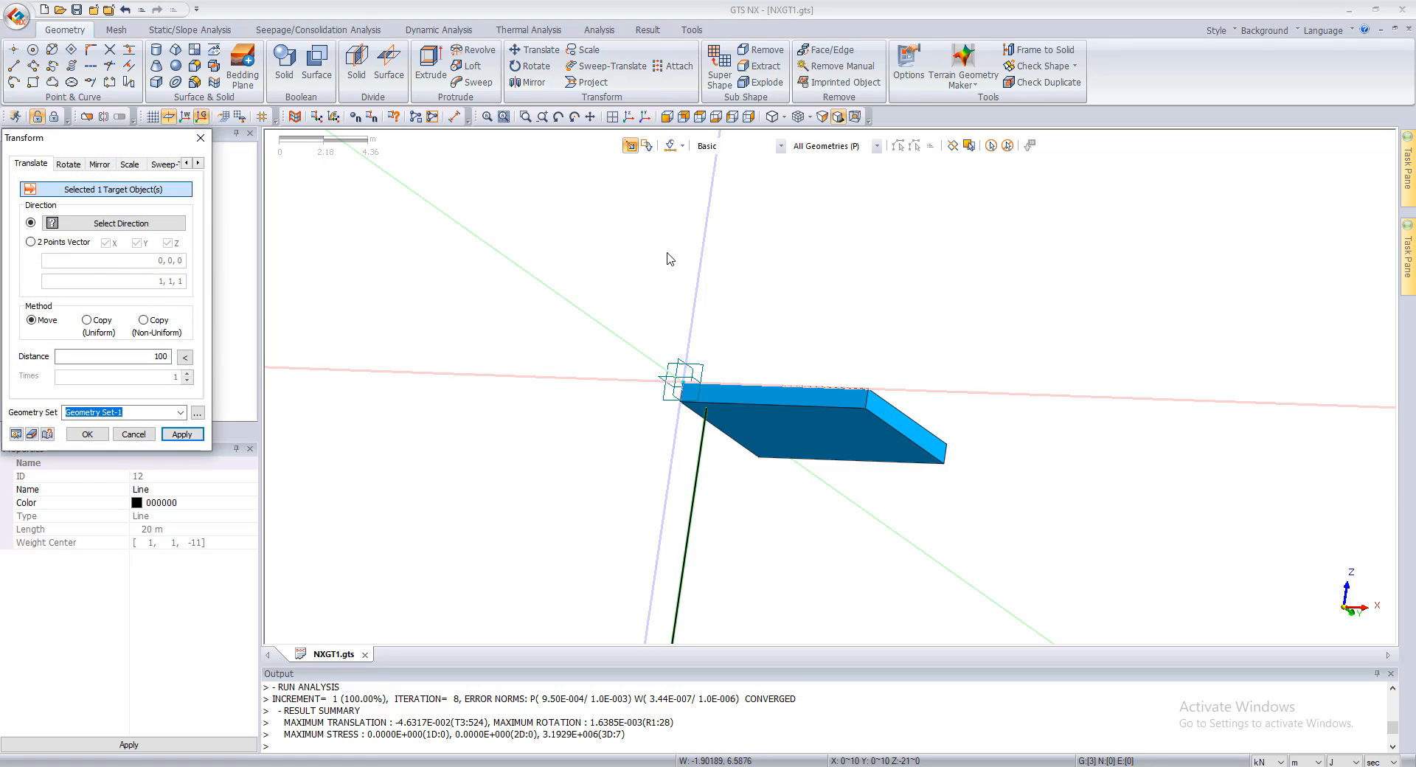
middle_click_drag(669, 258, 633, 333)
left_click(136, 226)
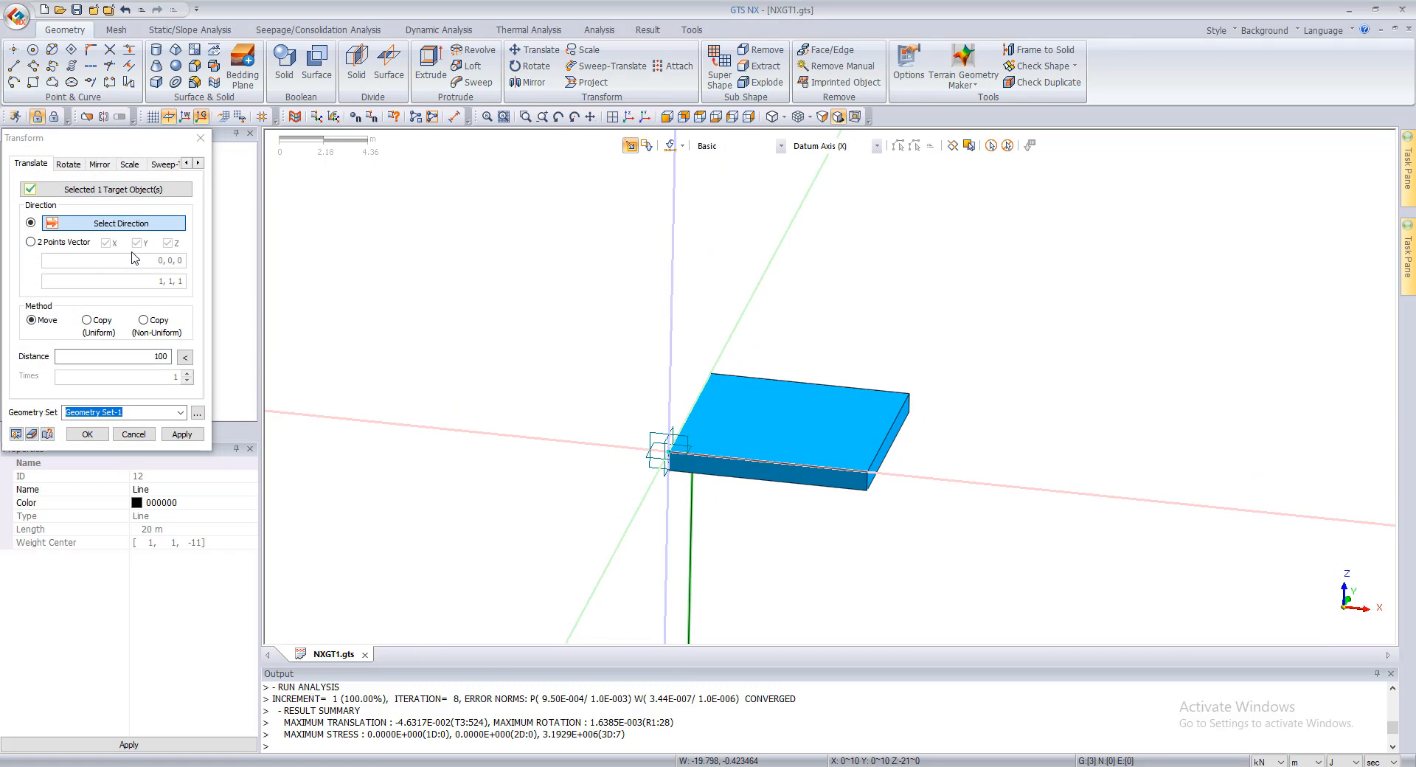
left_click(913, 478)
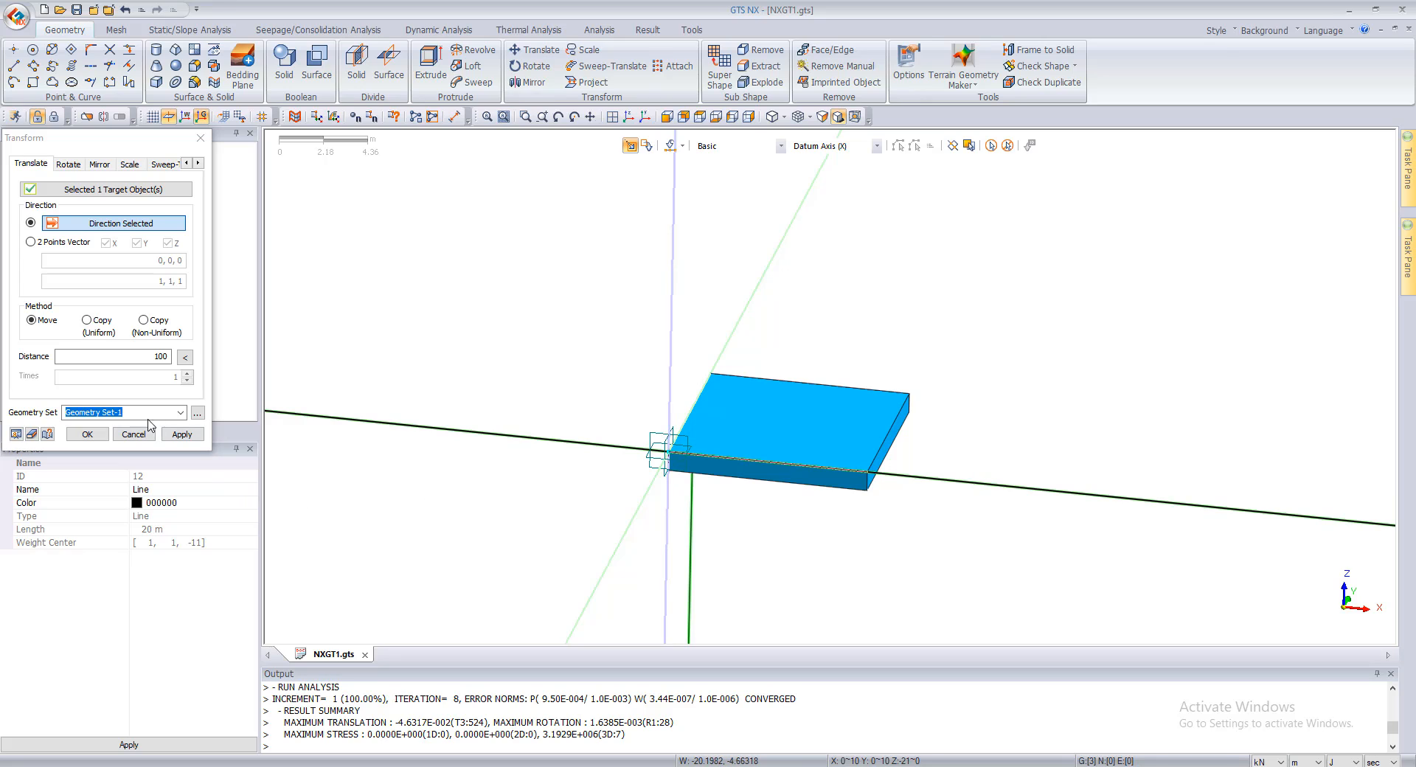
left_click(95, 327)
left_click(137, 355)
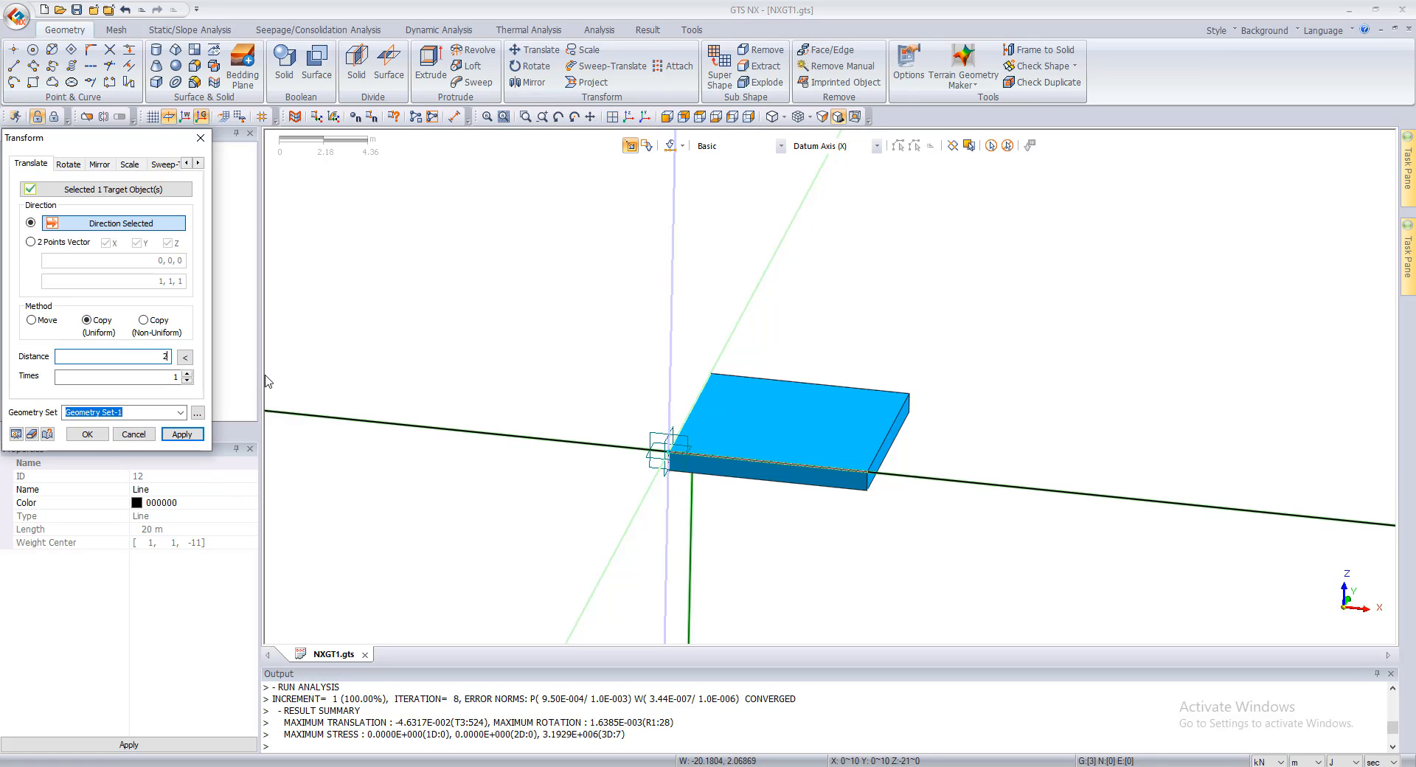
left_click(188, 375)
left_click(188, 375)
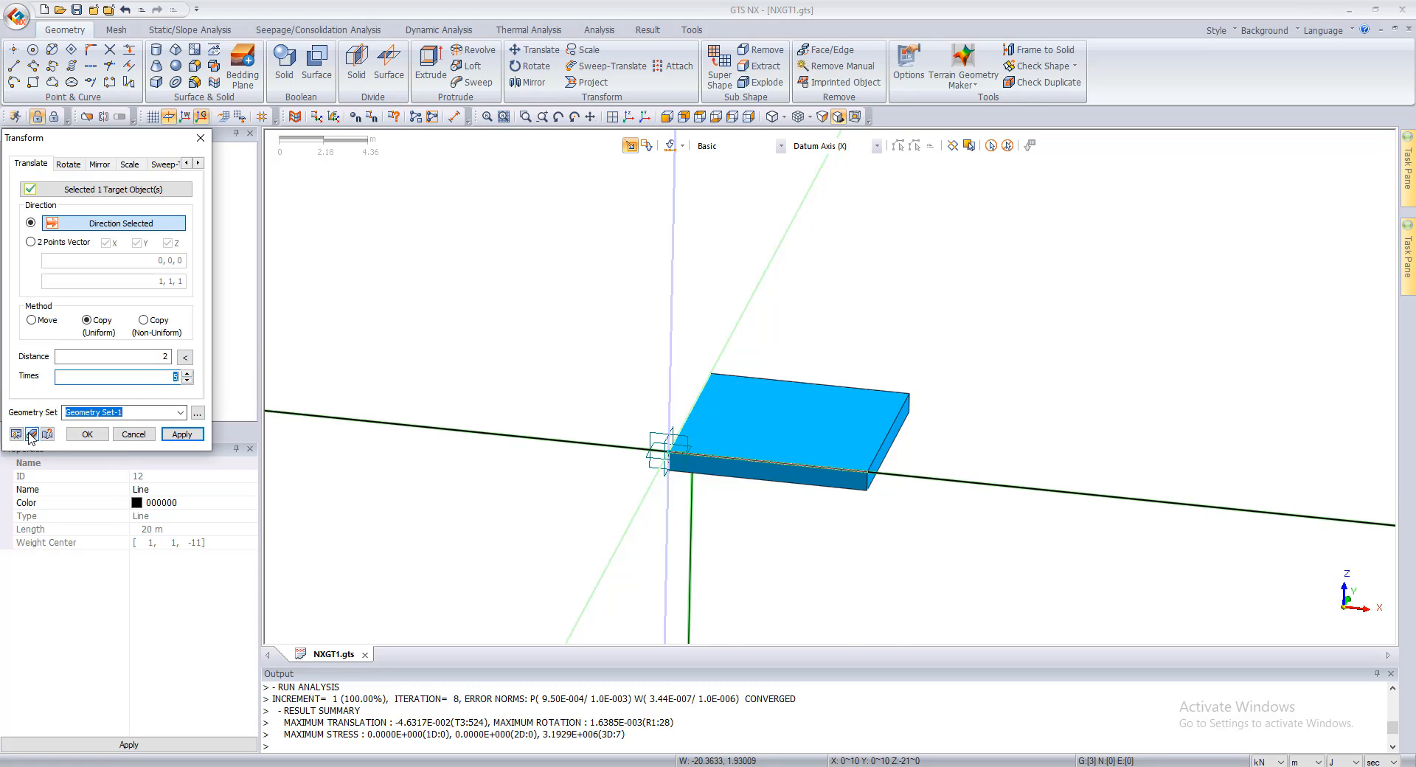
type("5")
scroll(725, 472, "up", 2)
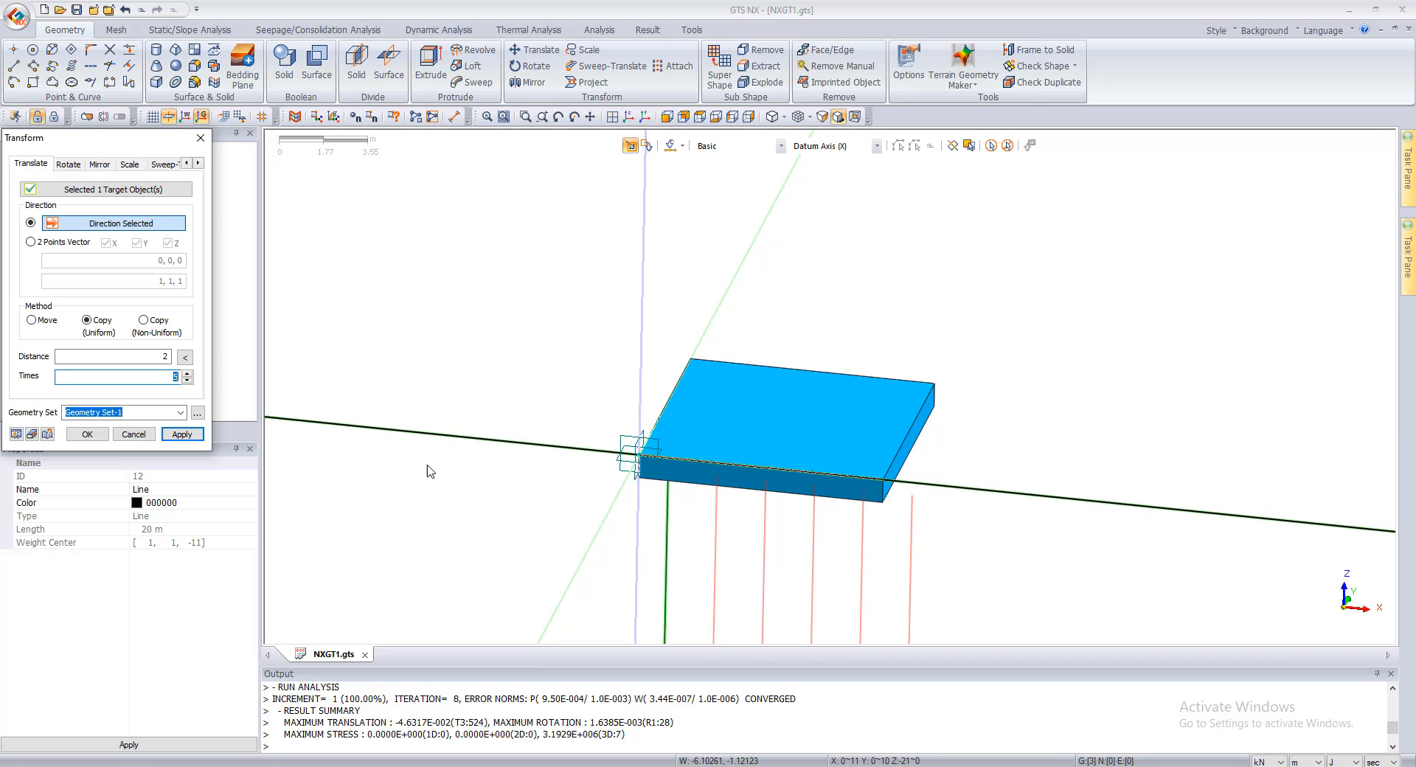
left_click(187, 380)
left_click(16, 433)
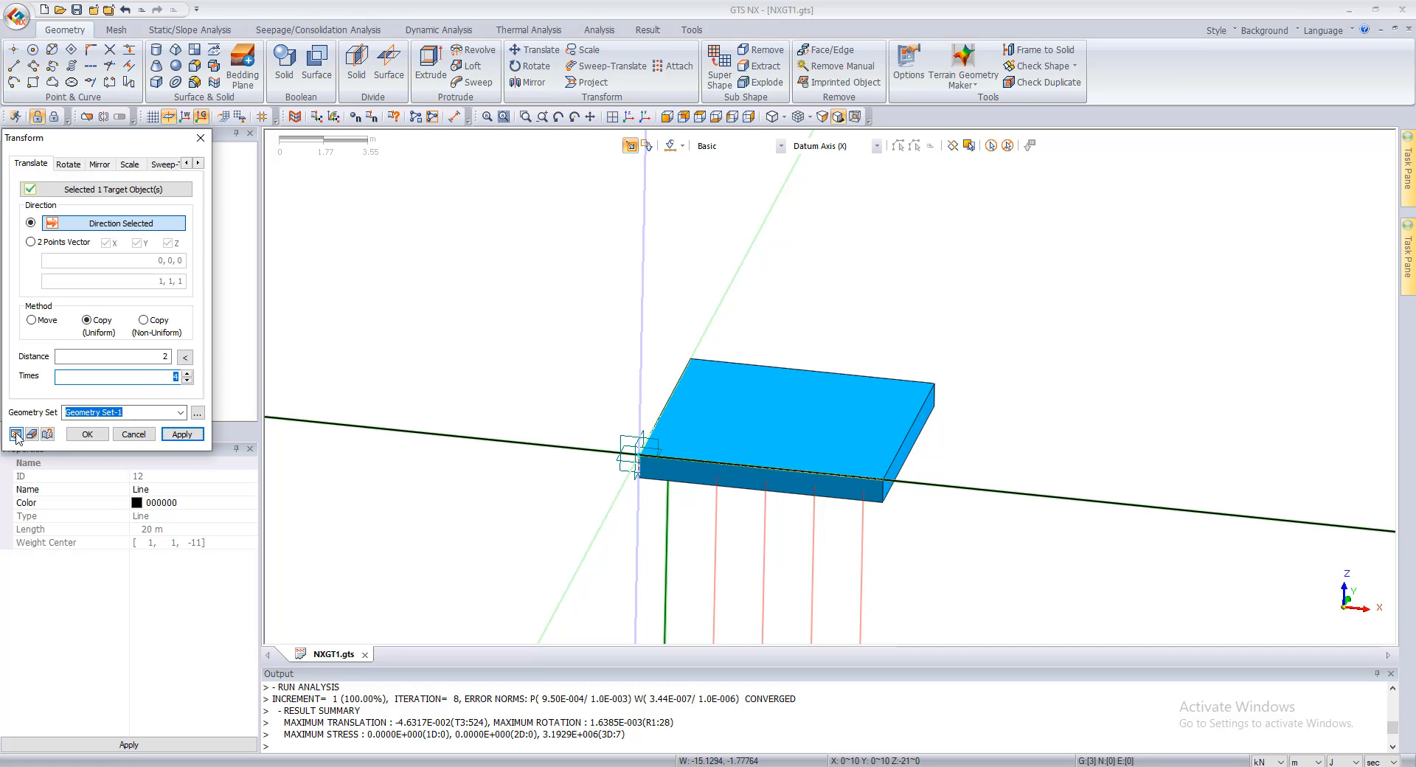
left_click(182, 434)
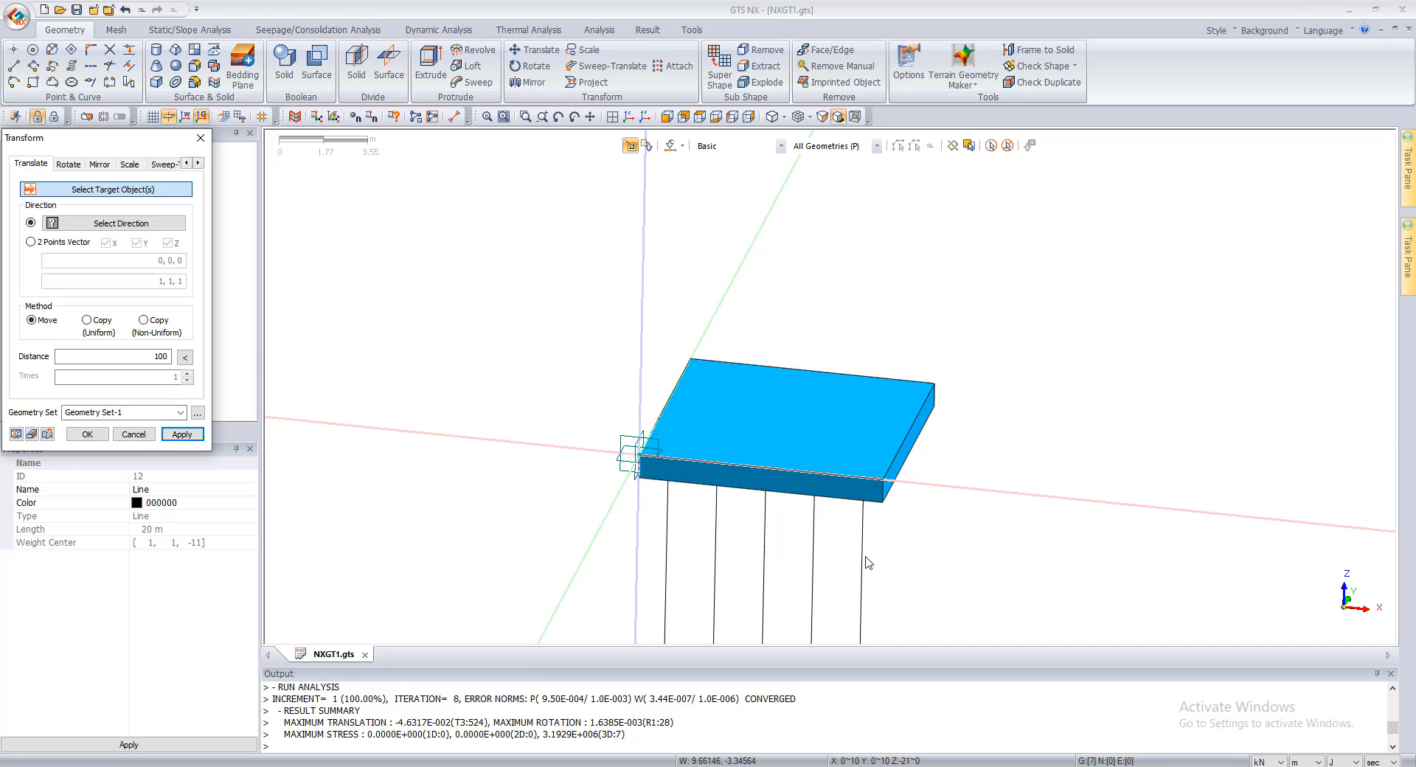
Step: Copy the row of five pile lines uniformly along the Y axis, 2 m apart and 4 times, and close the Transform dialog
left_click(863, 557)
left_click(813, 561)
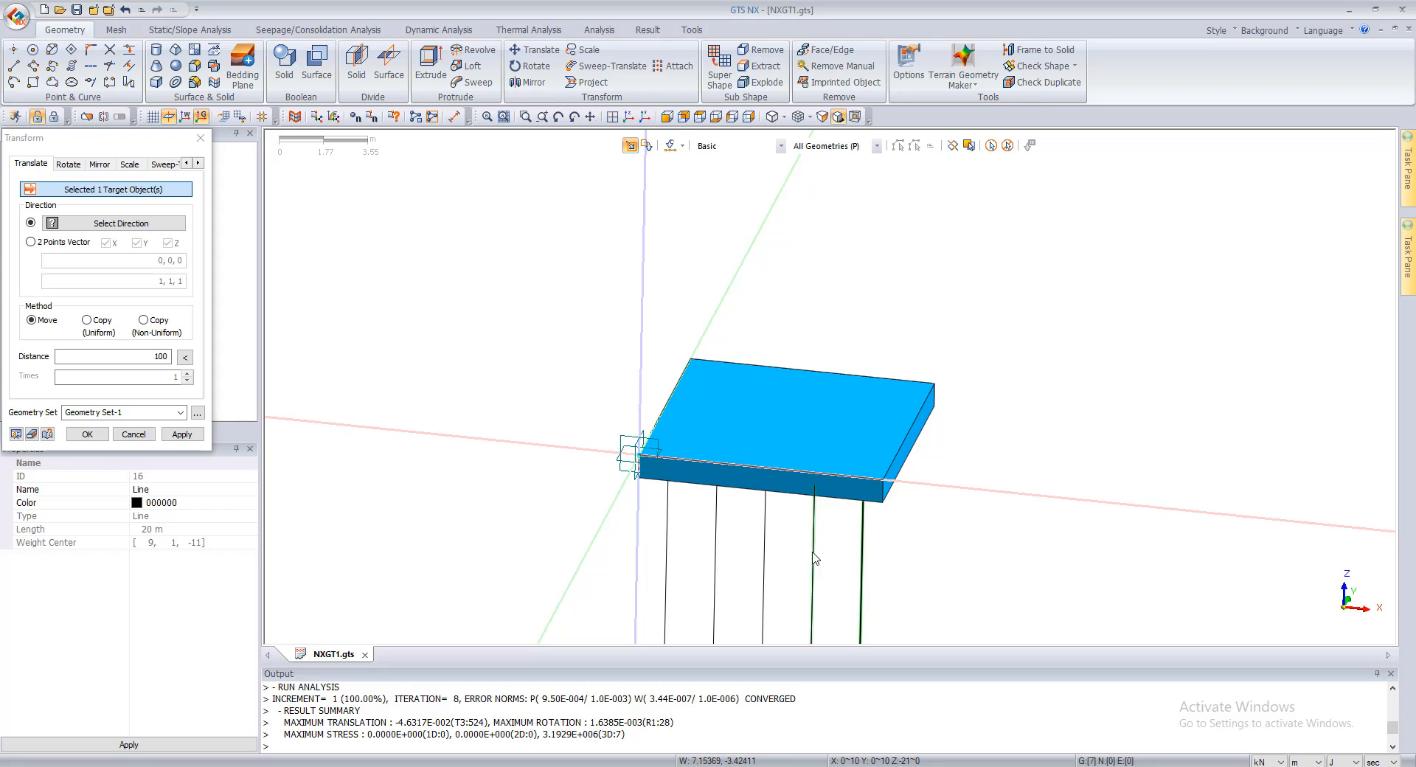
left_click(765, 560)
left_click(711, 563)
left_click(667, 560)
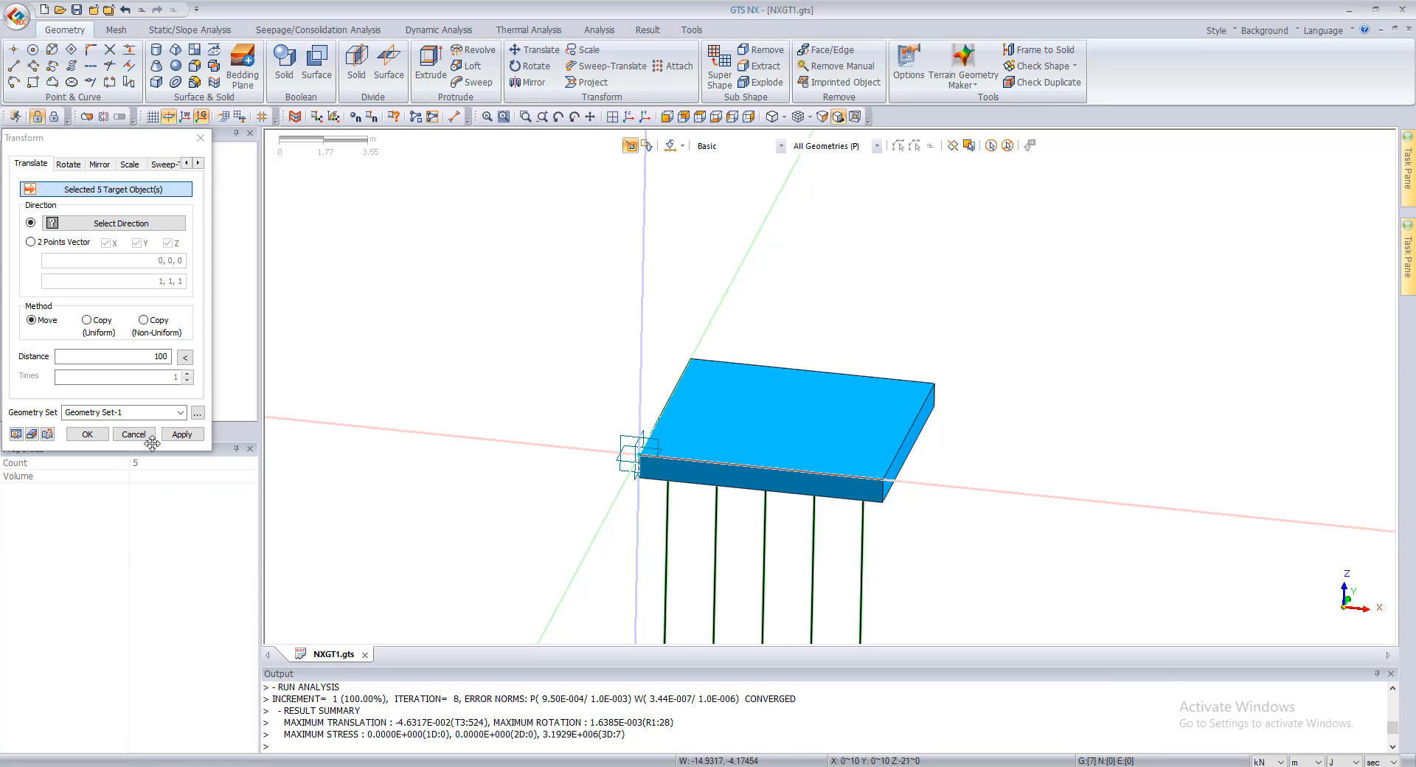
left_click(88, 320)
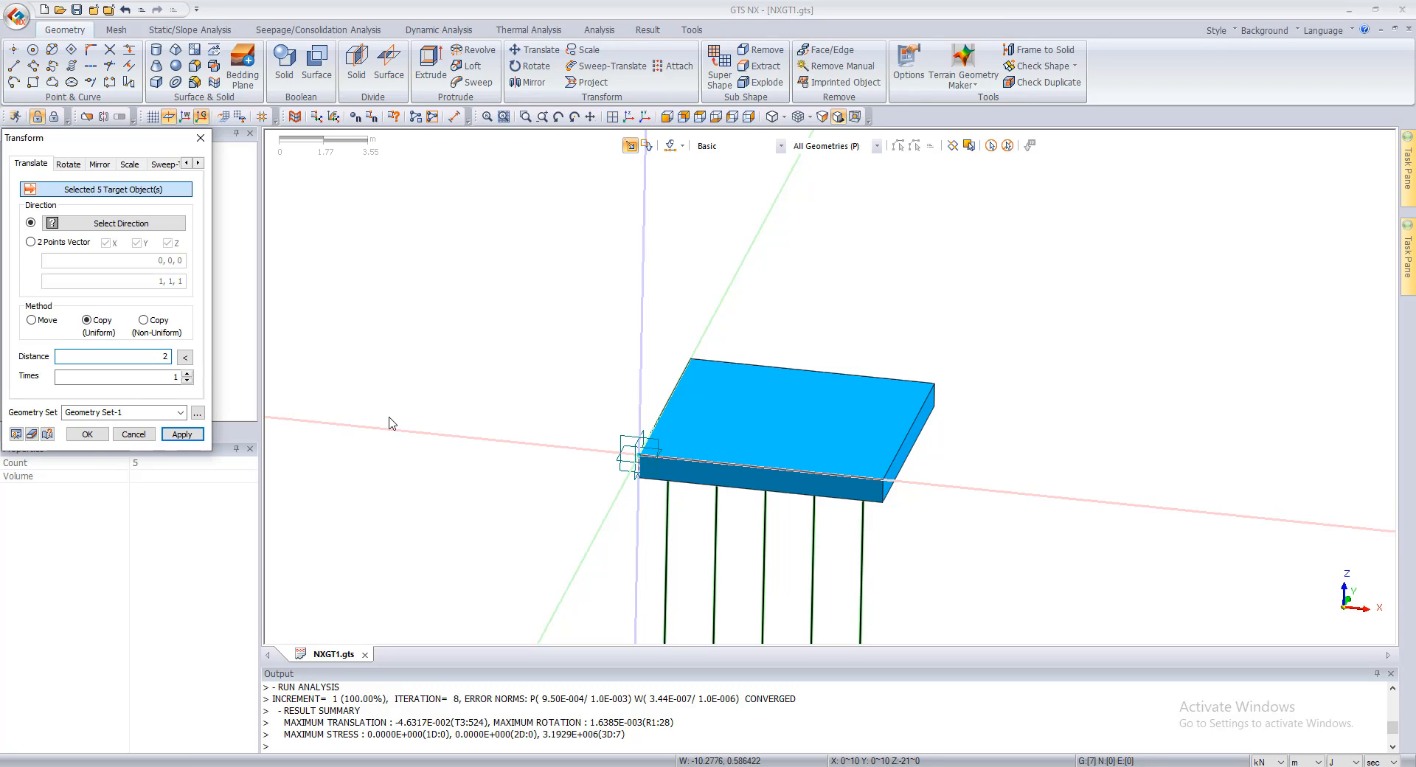
left_click(187, 373)
left_click(187, 374)
left_click(118, 223)
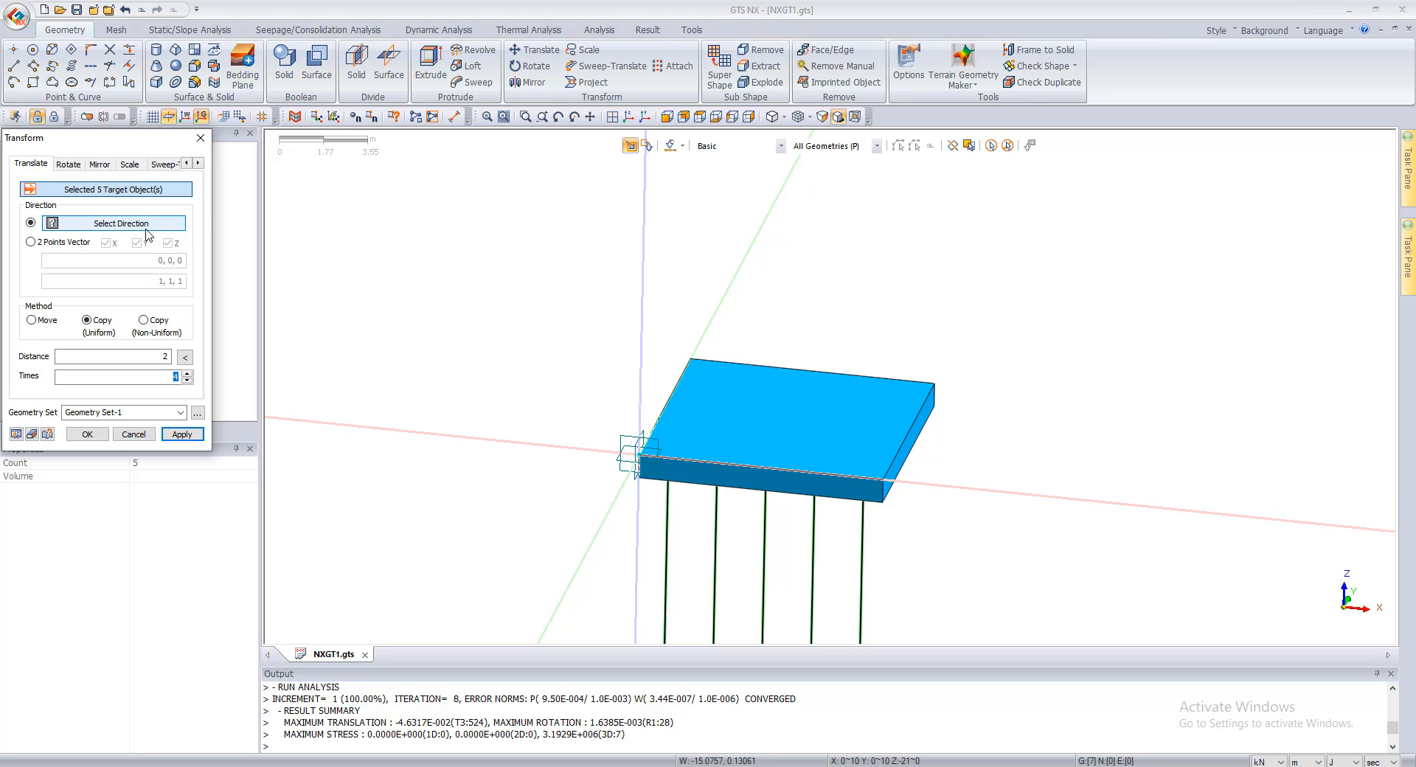
left_click(719, 323)
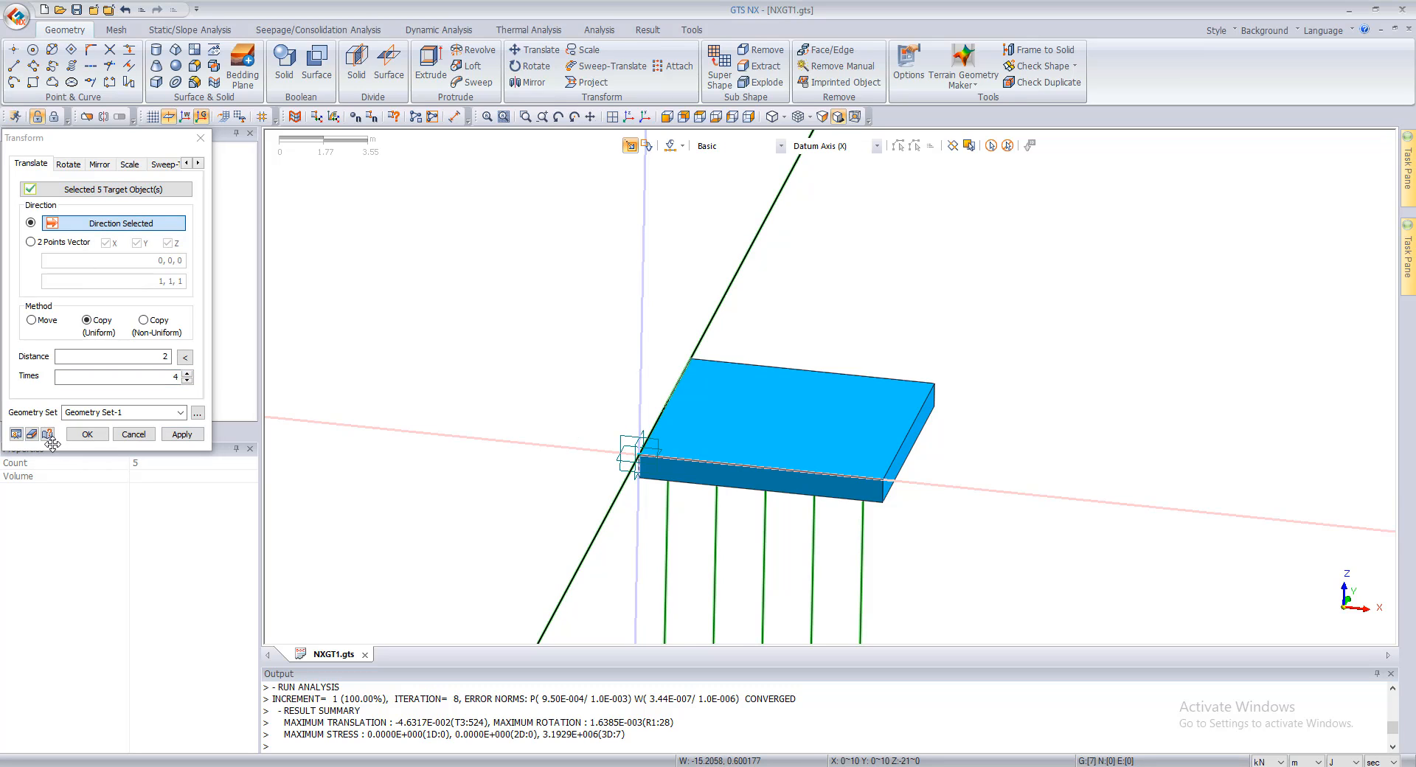
left_click(32, 434)
middle_click_drag(860, 405, 577, 331, "ctrl")
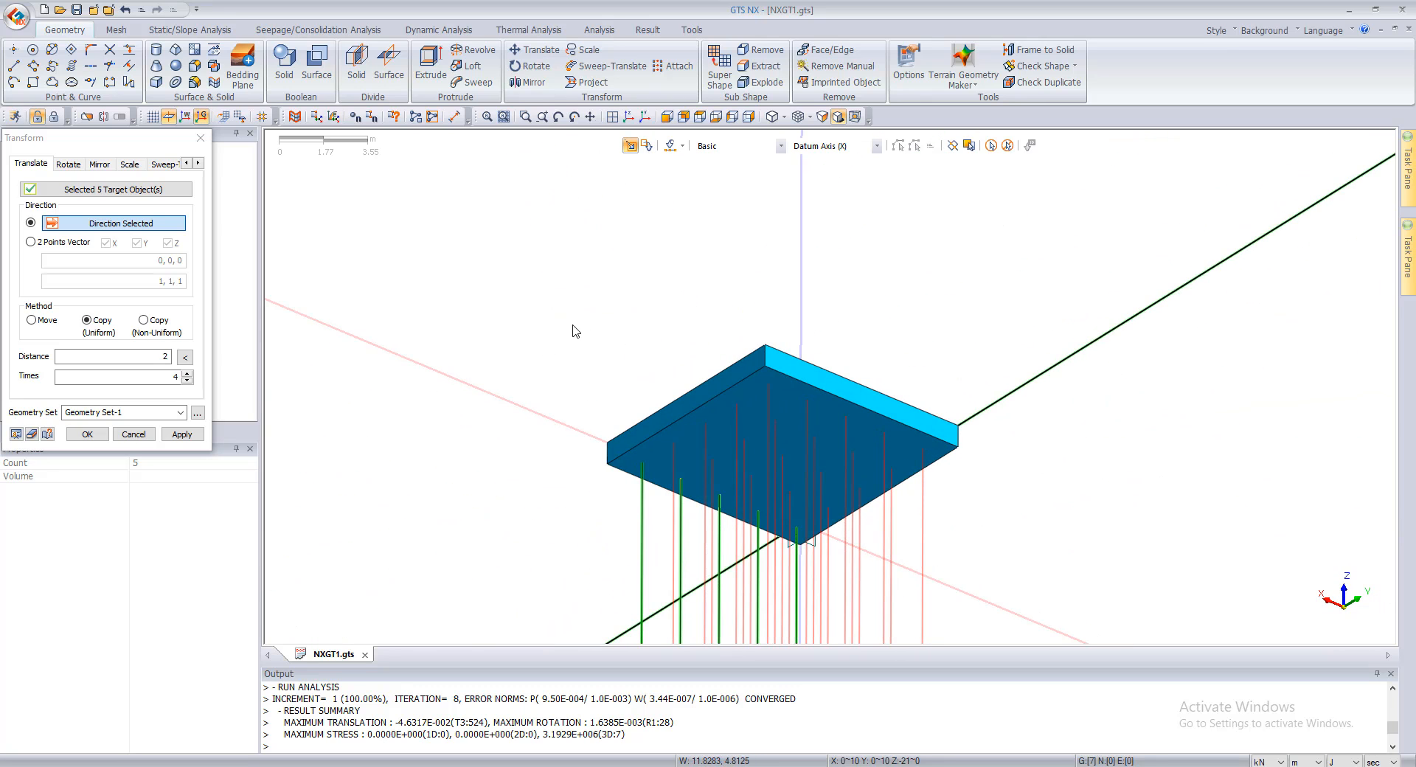
left_click(182, 434)
left_click(133, 433)
Step: Examine the pile grid beneath the raft from several angles, checking the layout and depth of the lines
middle_click_drag(957, 348, 772, 476, "ctrl")
scroll(773, 476, "down", 5)
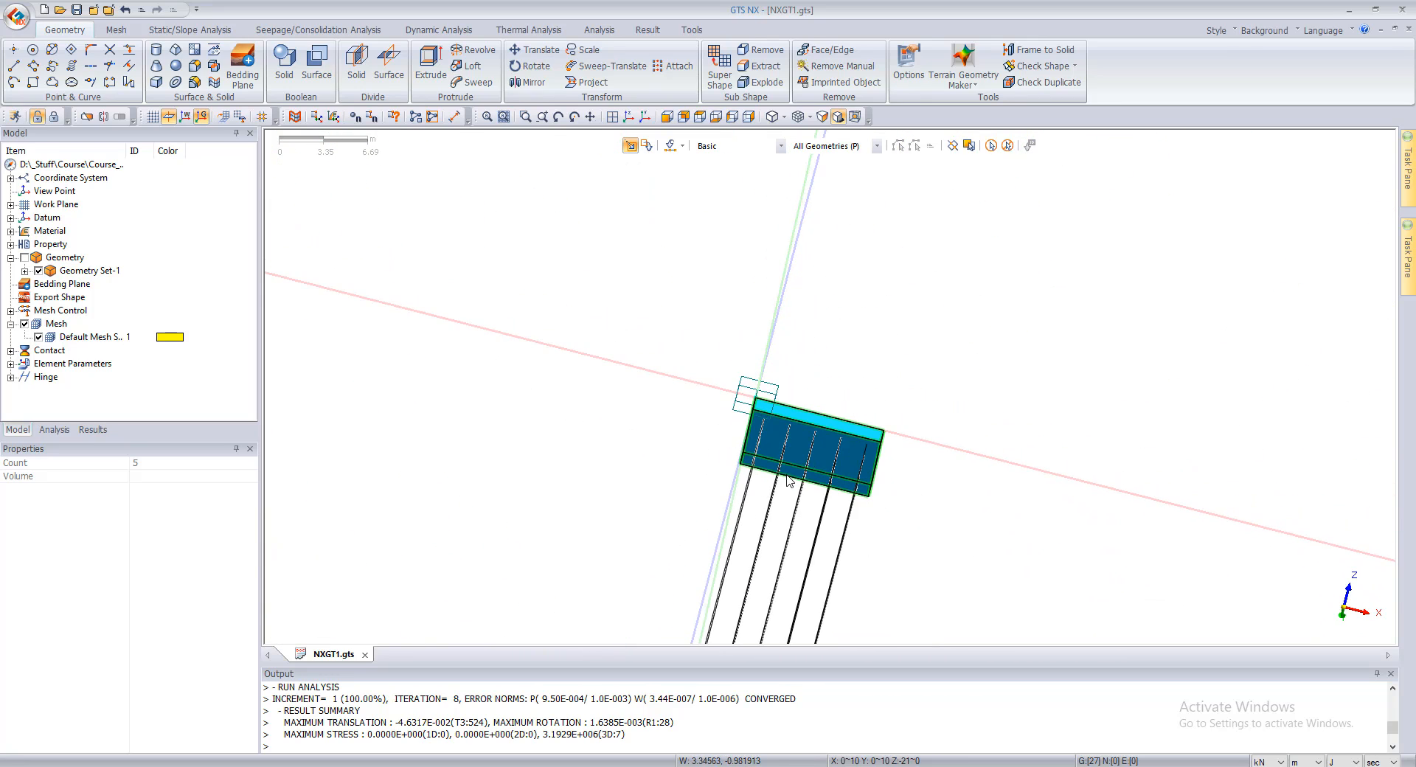
scroll(830, 469, "up", 3)
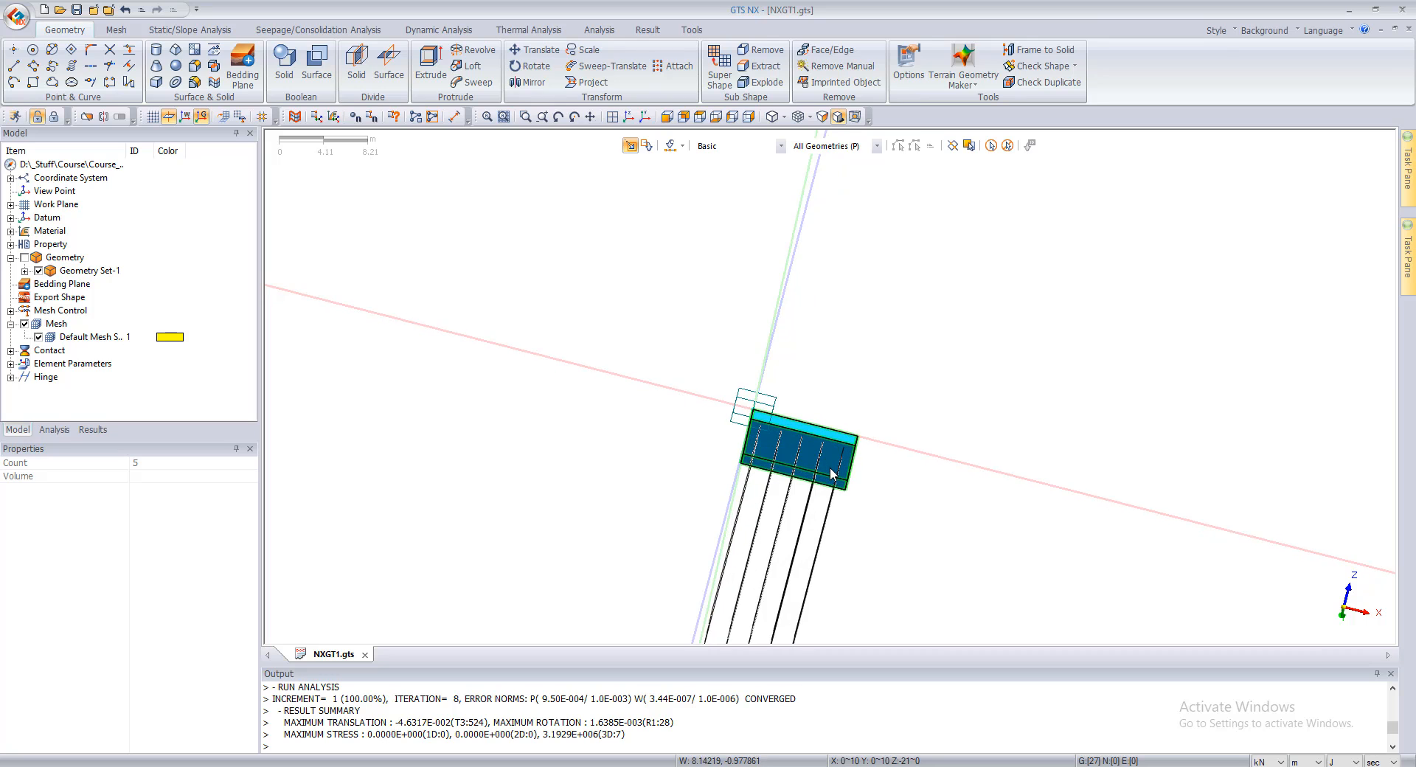
scroll(763, 461, "down", 3)
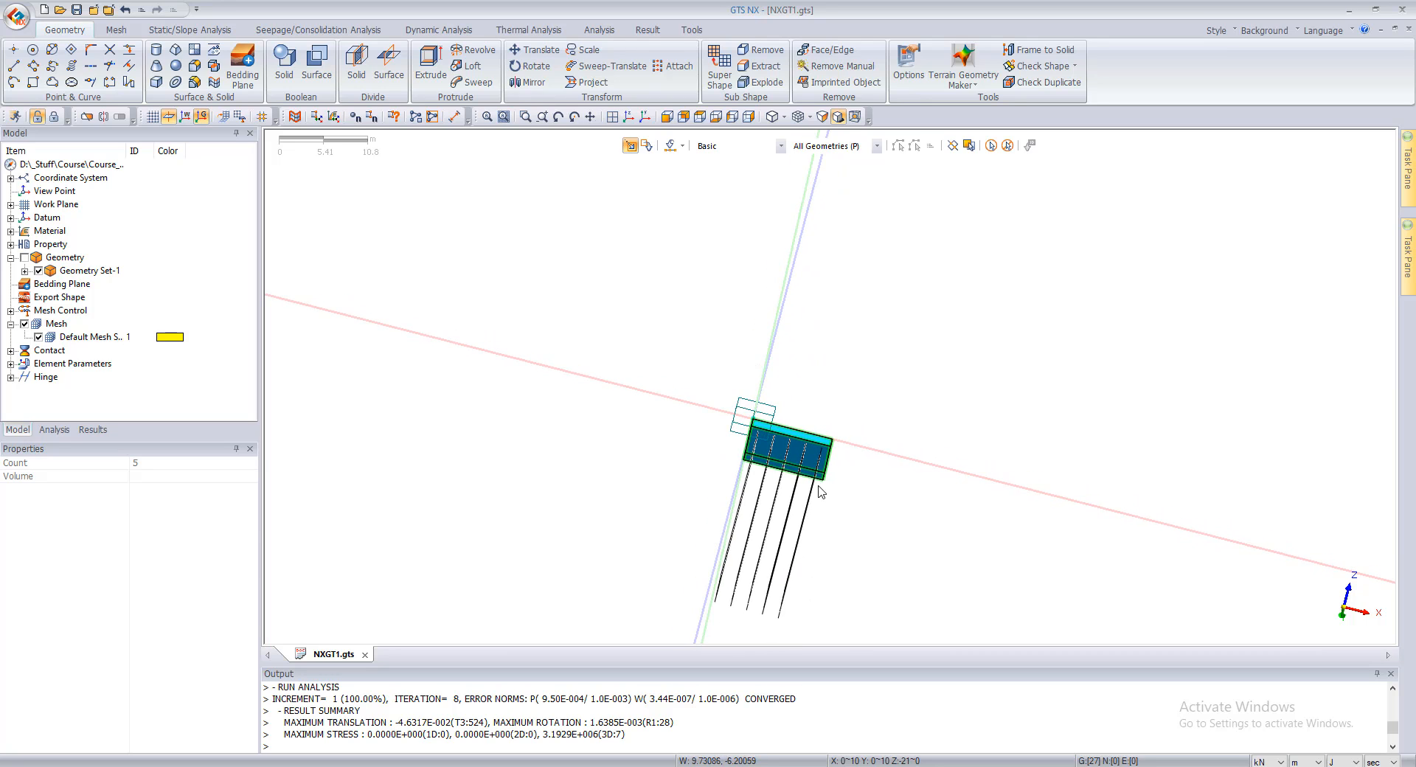
scroll(784, 569, "up", 1)
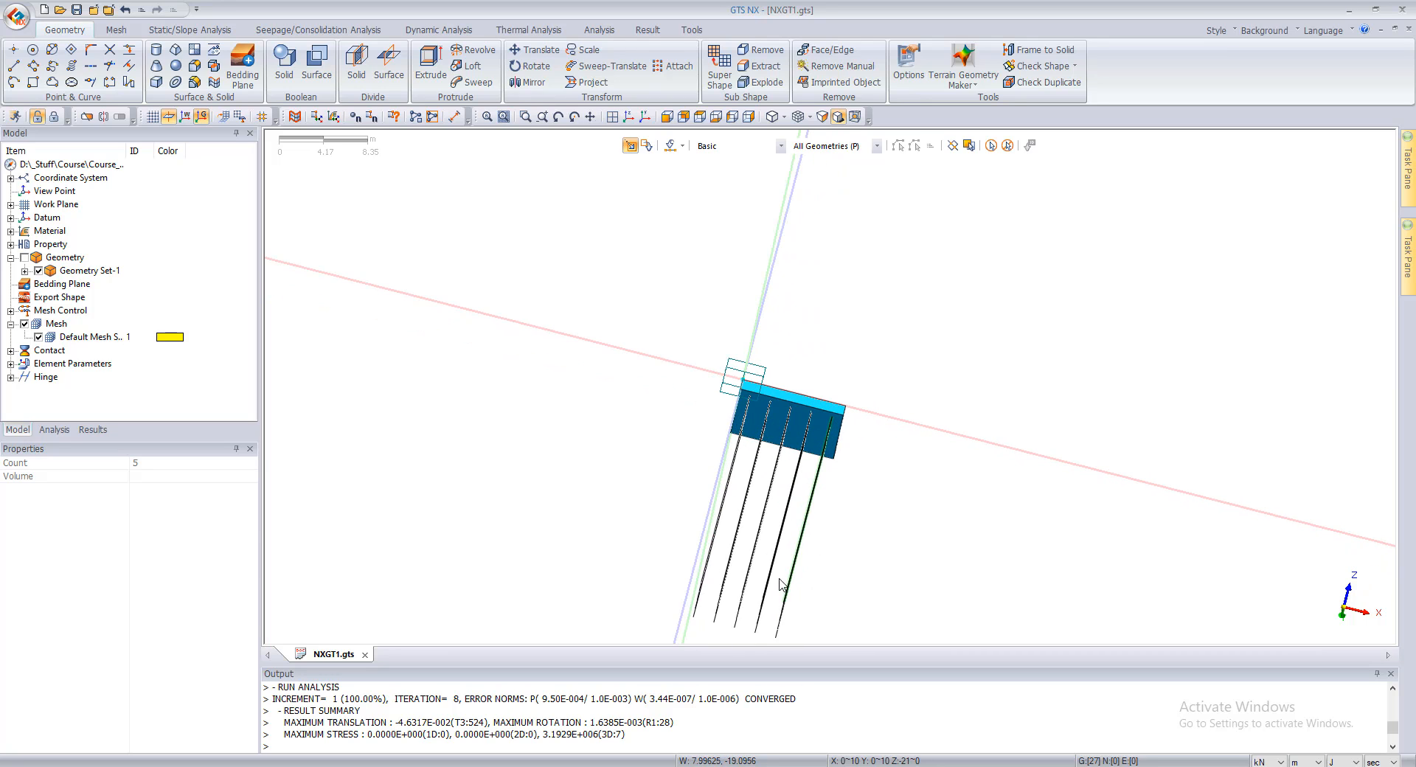
left_click(454, 116)
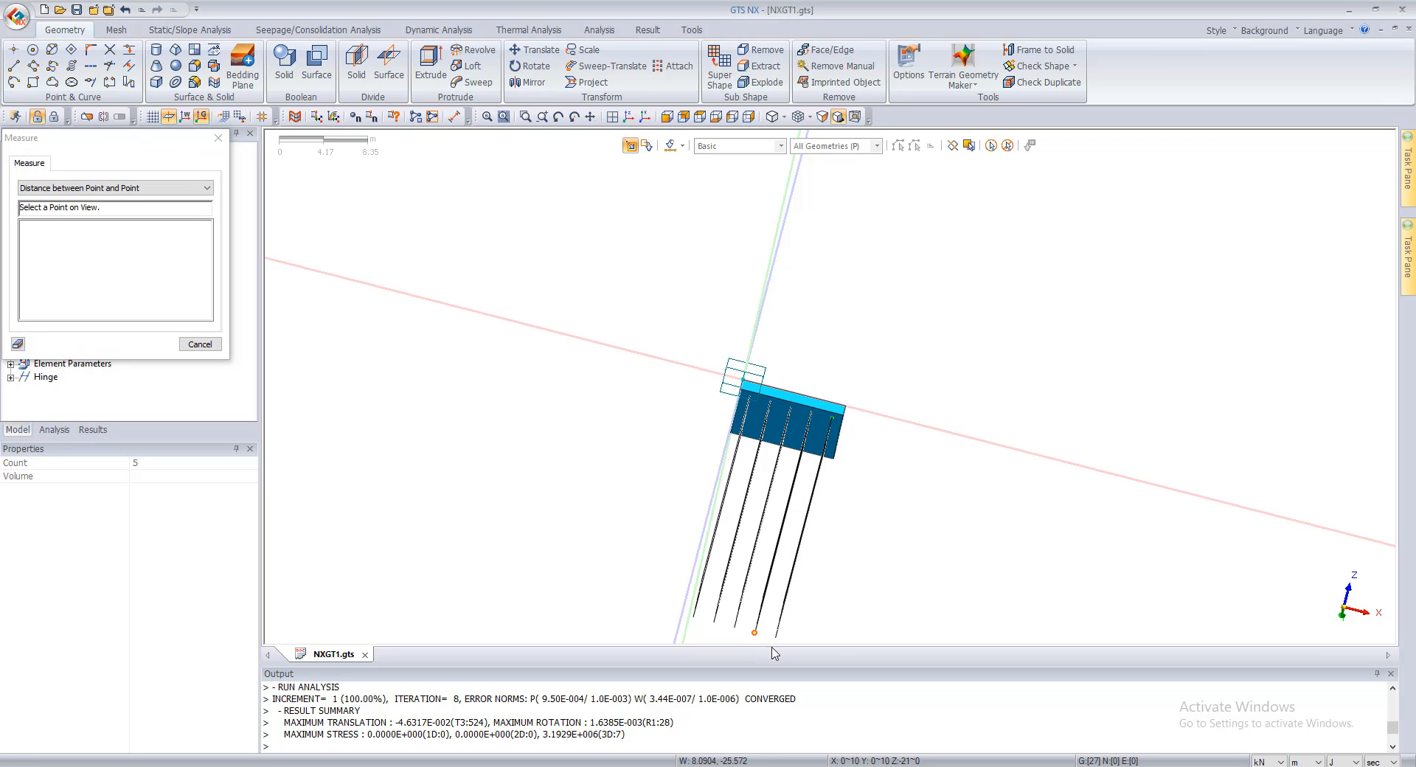
middle_click_drag(941, 249, 900, 275)
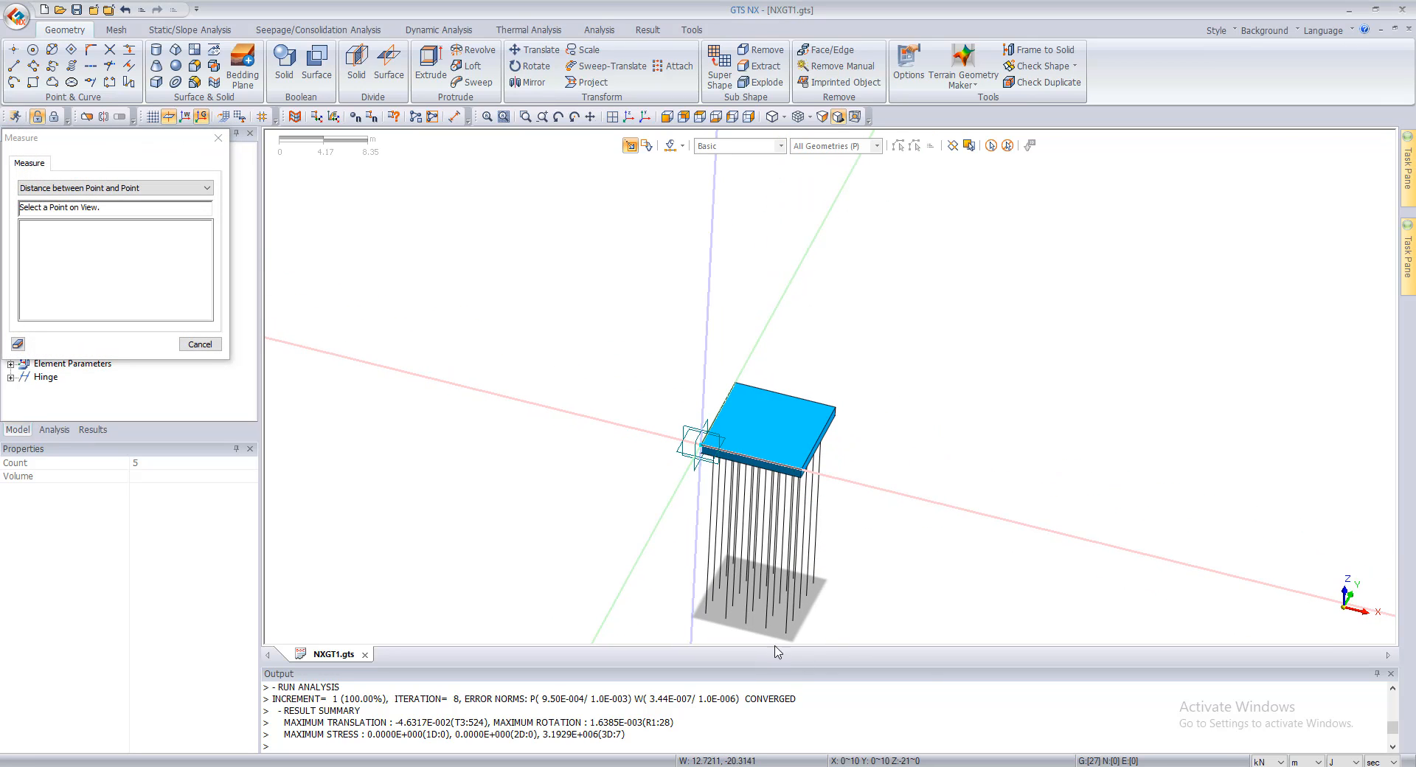
key("Escape")
middle_click_drag(795, 550, 716, 425)
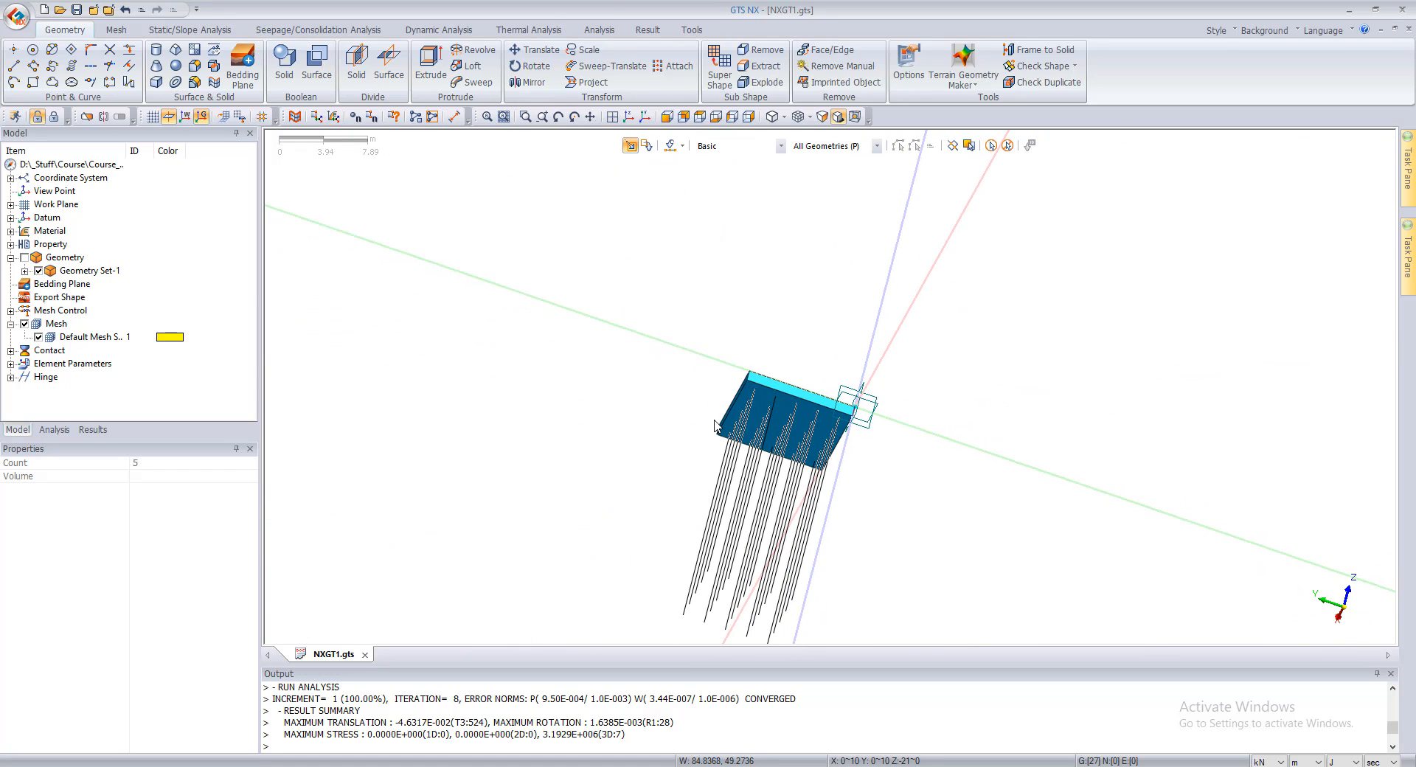
middle_click_drag(720, 500, 781, 465)
Step: Show all hidden objects, including the large soil solid, and view the model from above
right_click(497, 332)
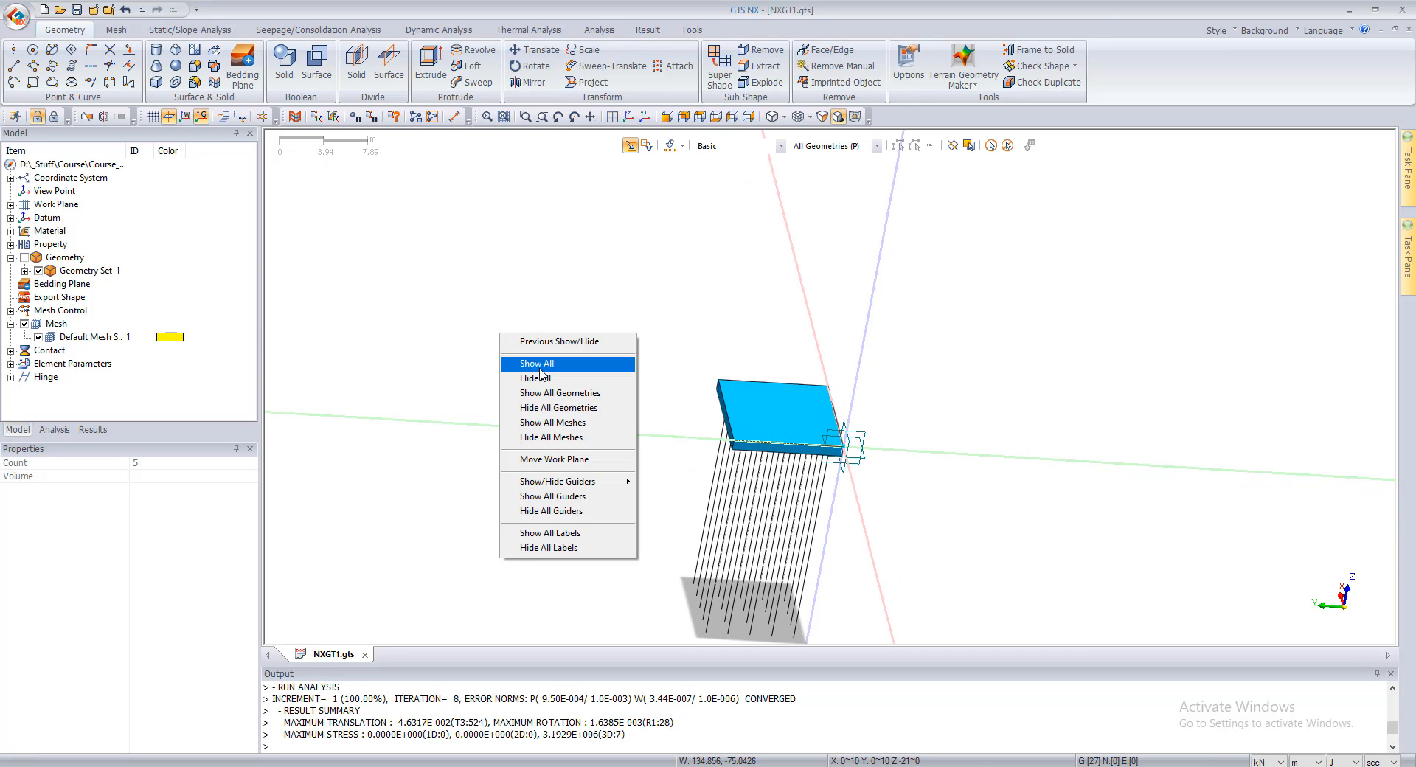
left_click(532, 364)
middle_click_drag(651, 338, 636, 447)
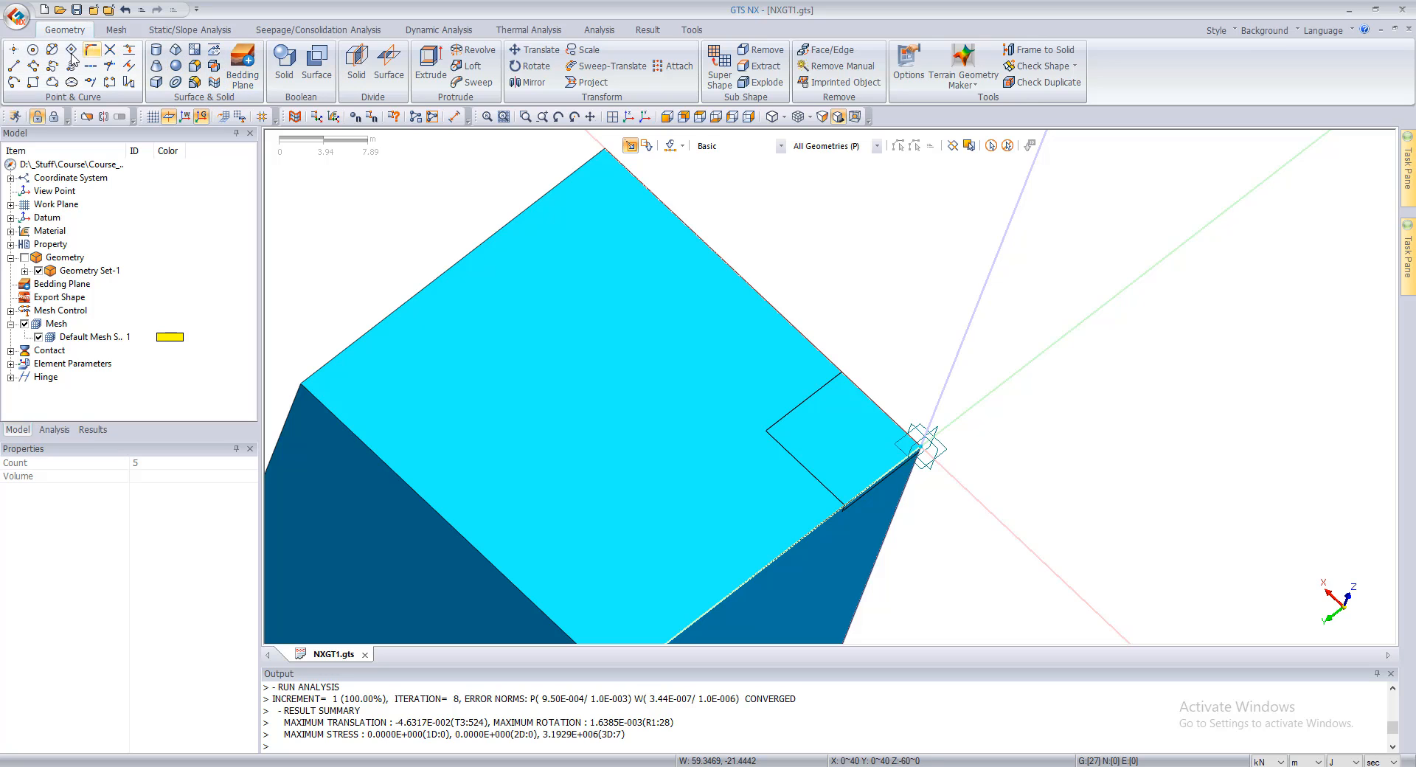
left_click(11, 80)
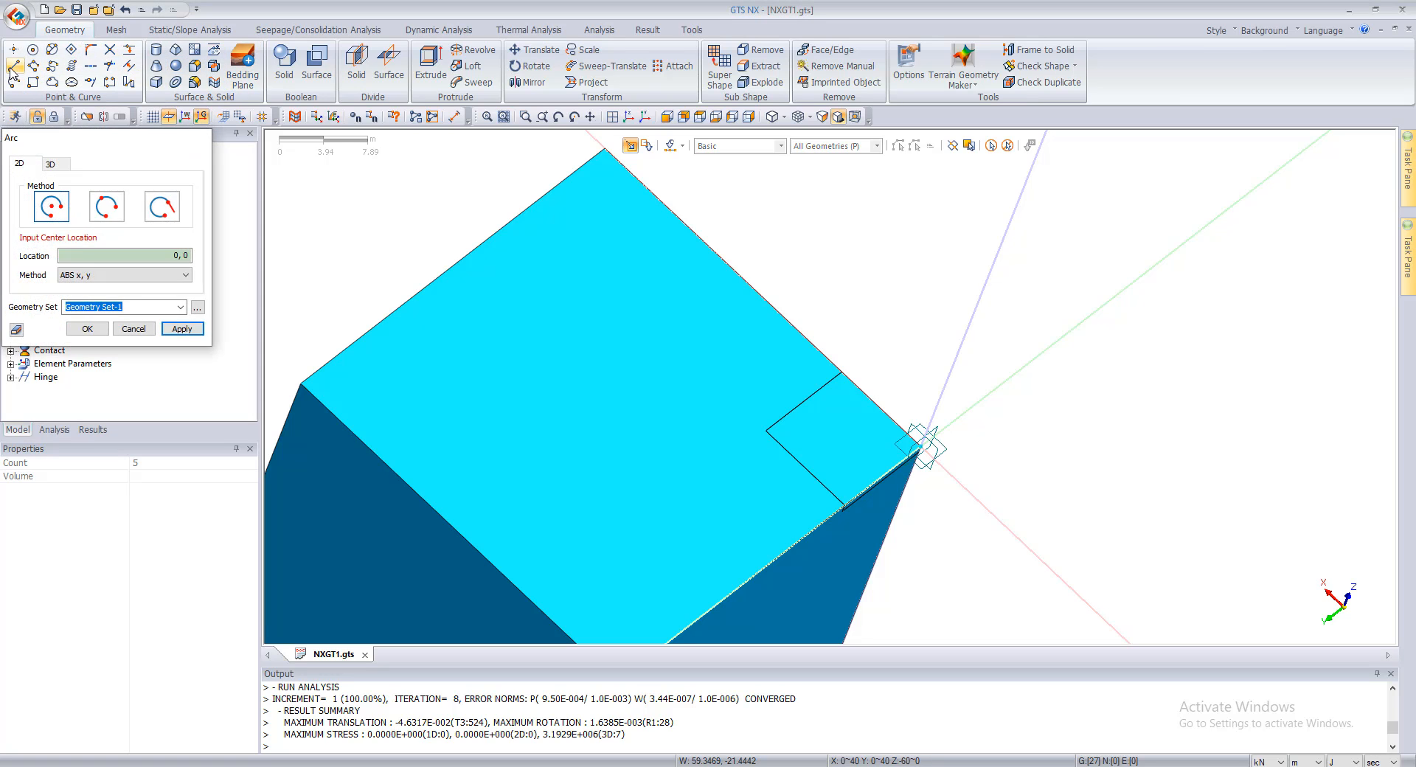
key("Escape")
left_click(33, 66)
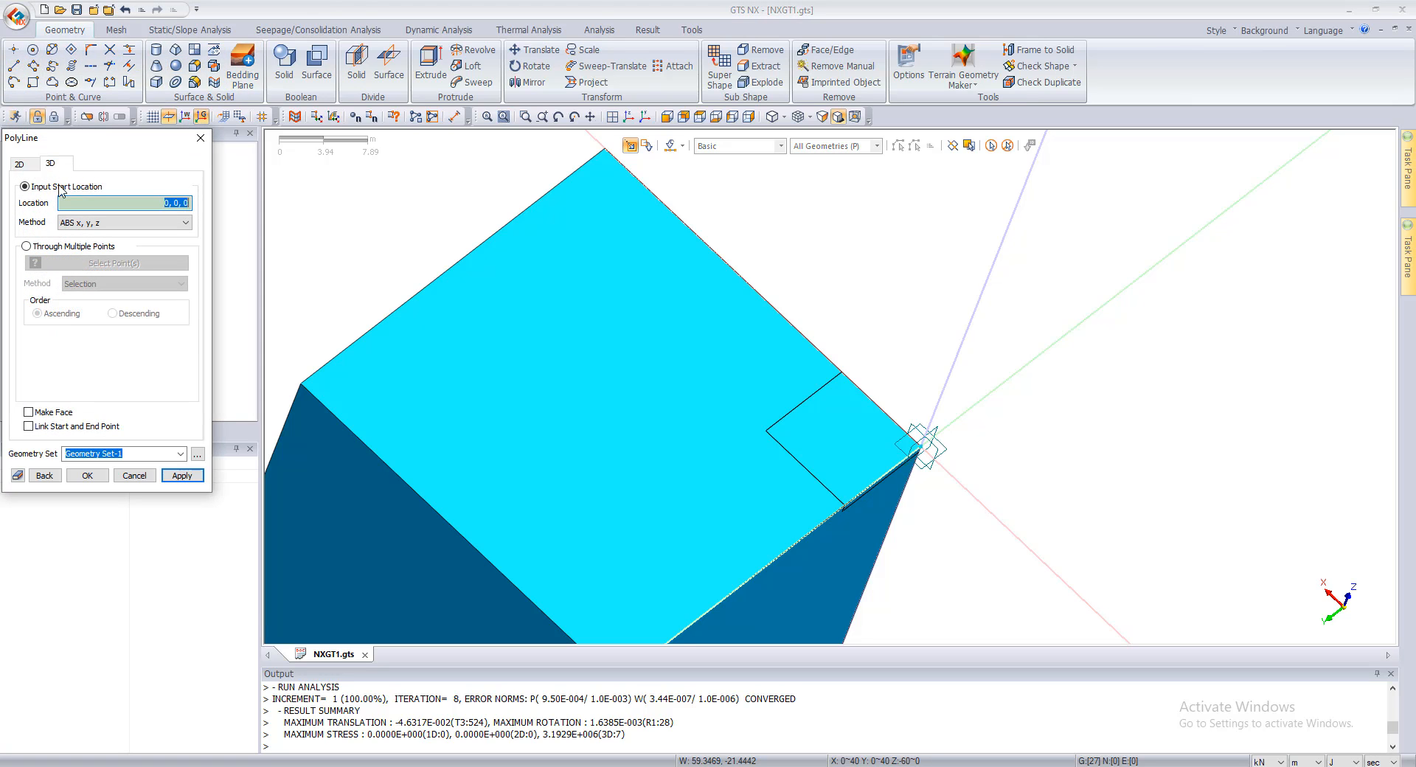
left_click(922, 448)
key("Escape")
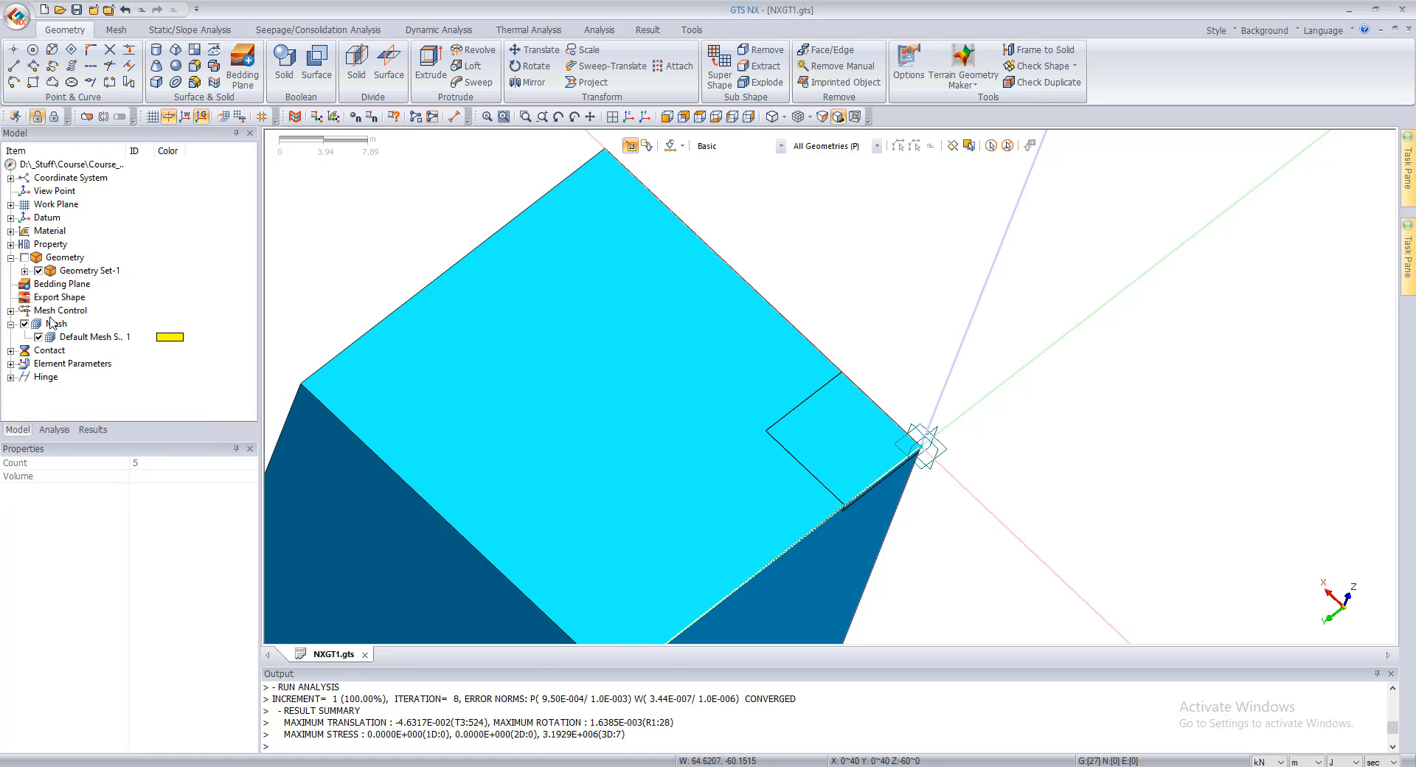
Step: Draw a closed 3D polyline with Make Face around the soil block's top surface, starting at 0, 0, 0 with 40 m sides, in Geometry Set-1
left_click(37, 114)
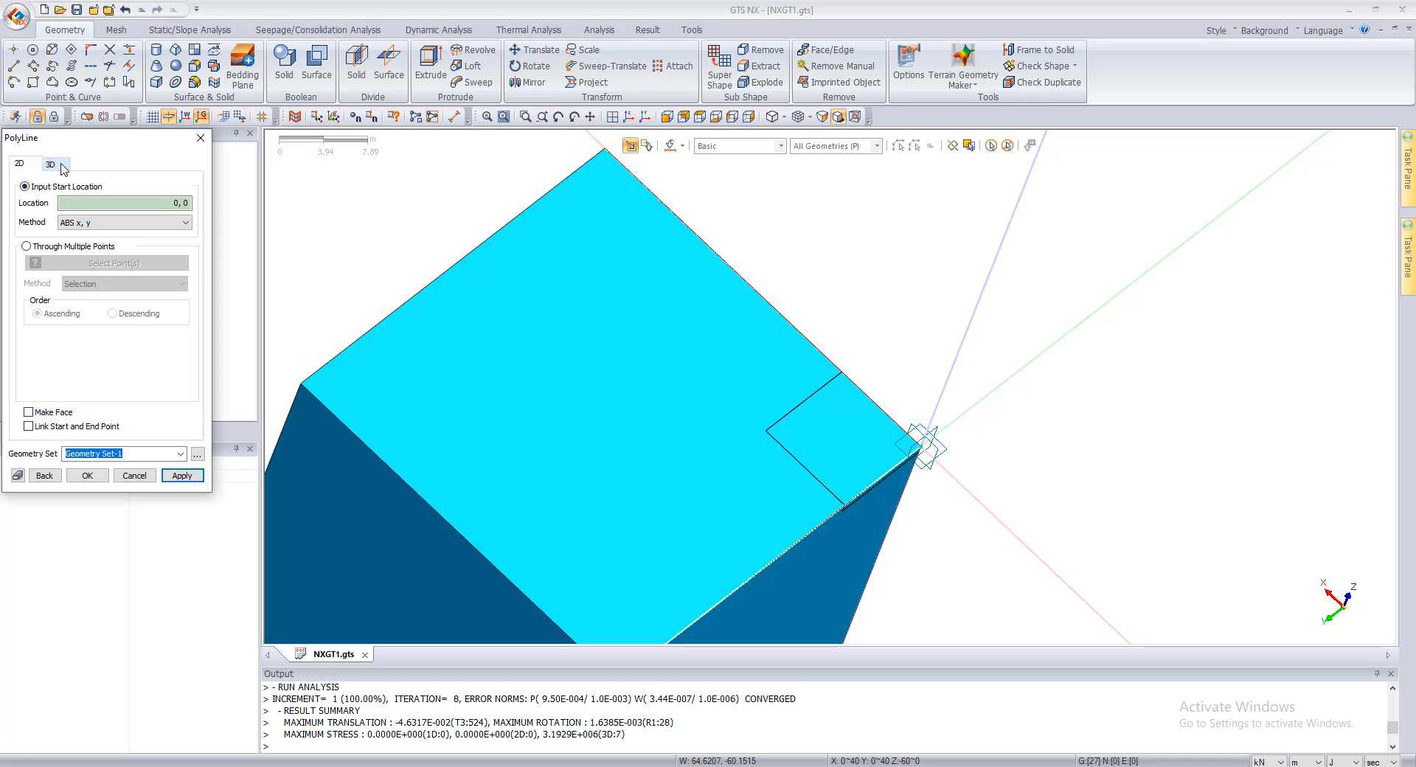
left_click(927, 447)
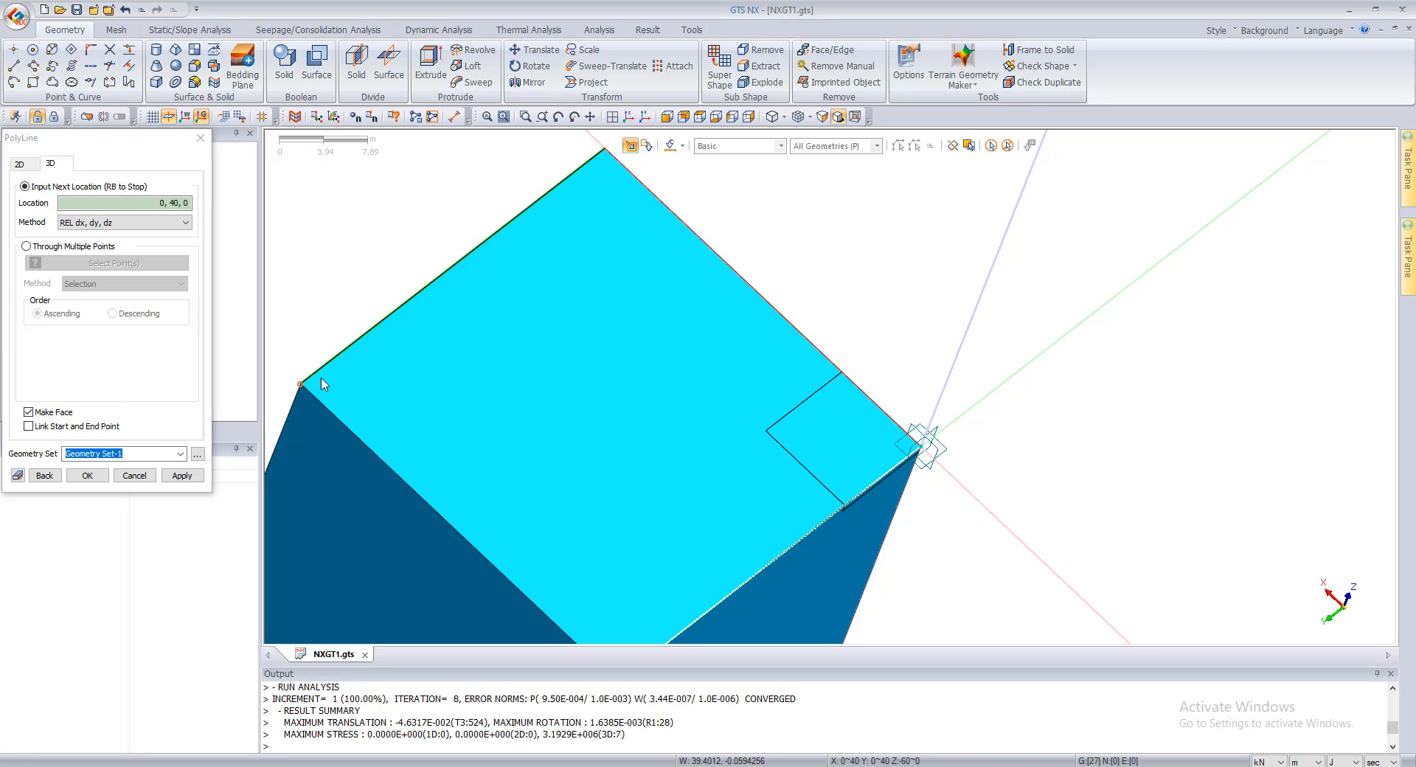
left_click(299, 387)
scroll(549, 483, "down", 1)
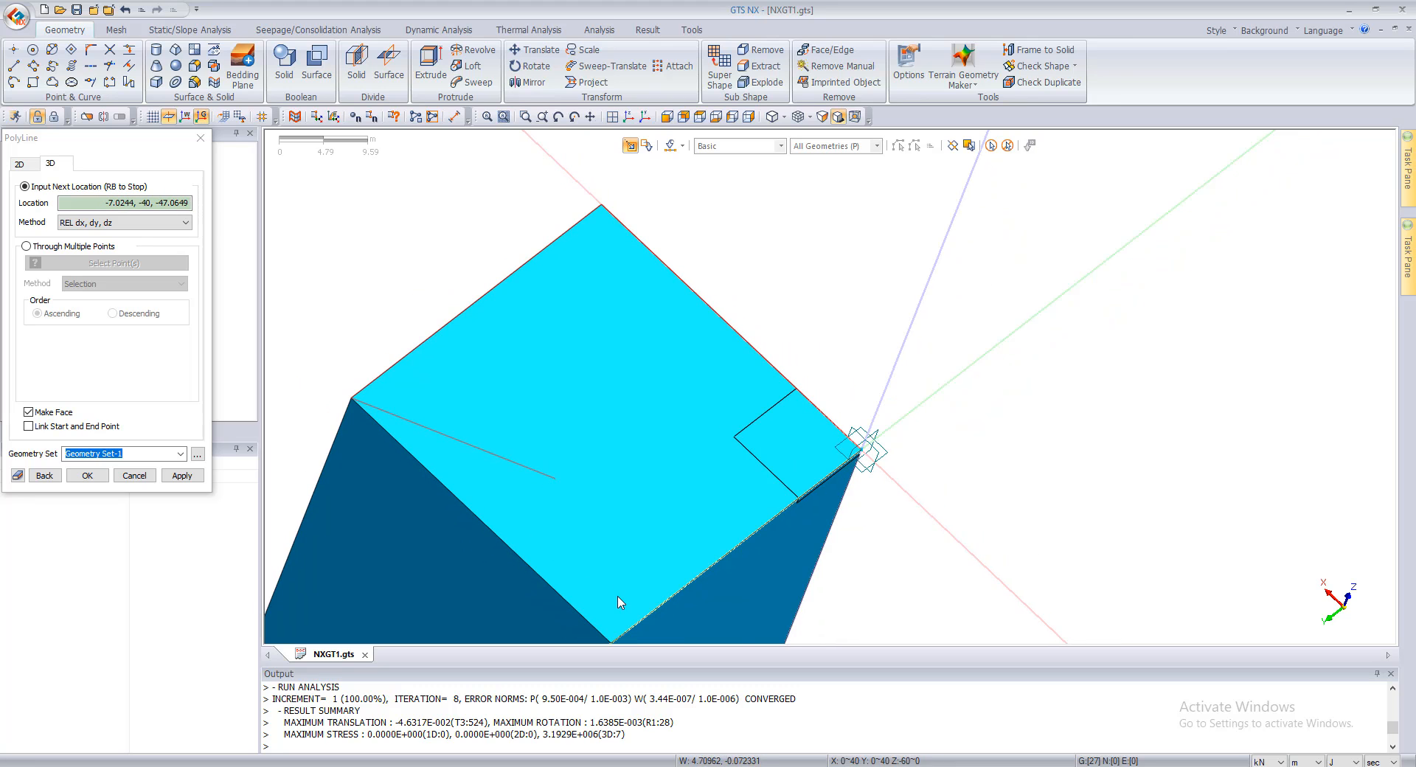
scroll(566, 459, "down", 1)
left_click(613, 627)
left_click(826, 458)
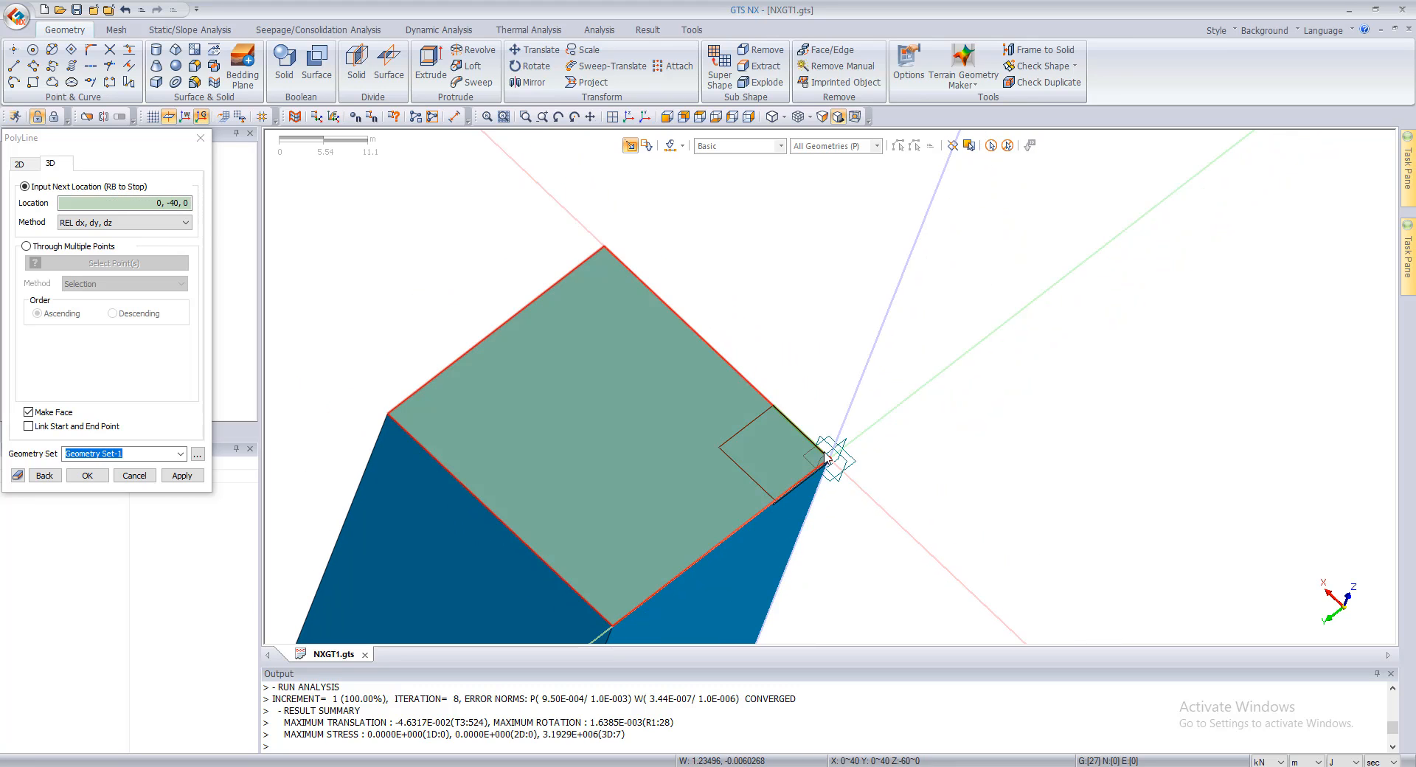
right_click(833, 462)
key("Escape")
left_click(621, 367)
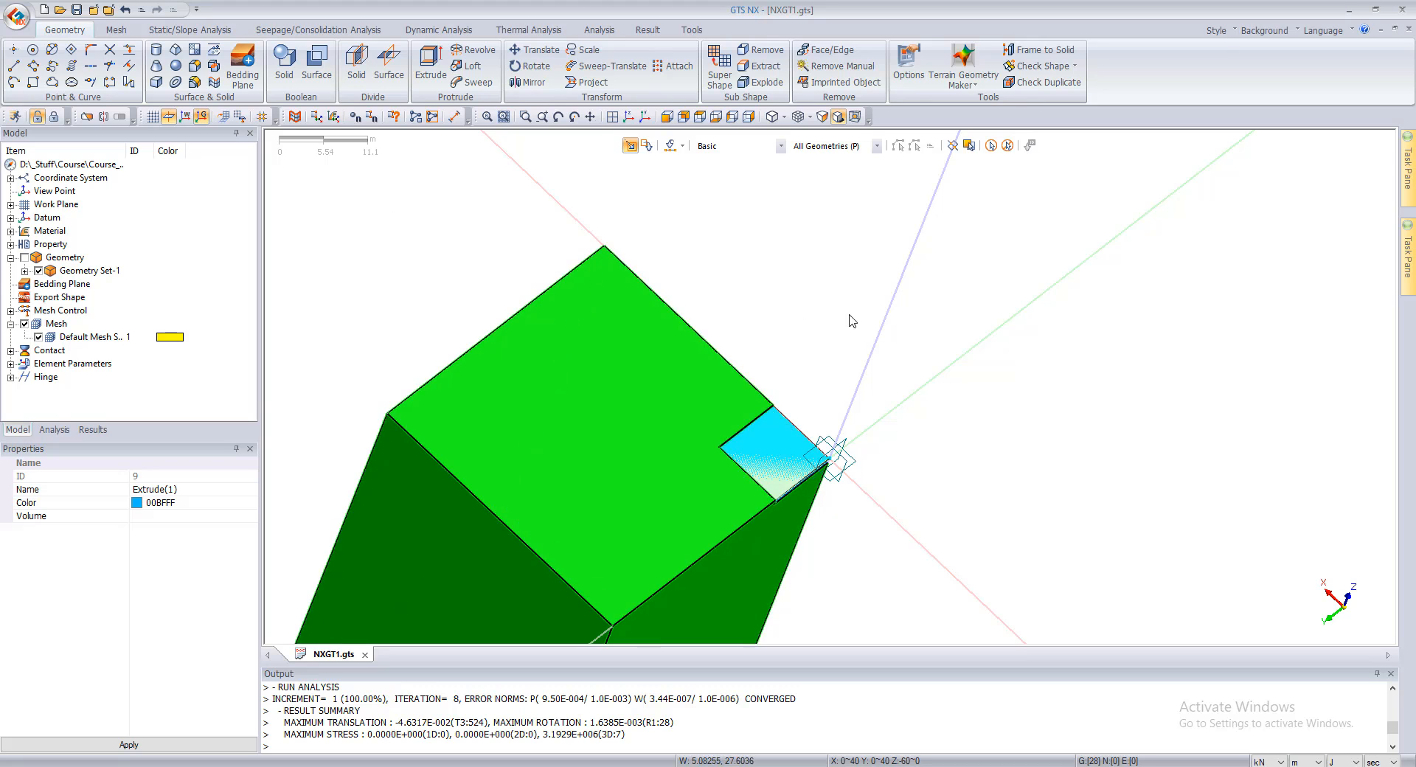
middle_click_drag(849, 318, 749, 225)
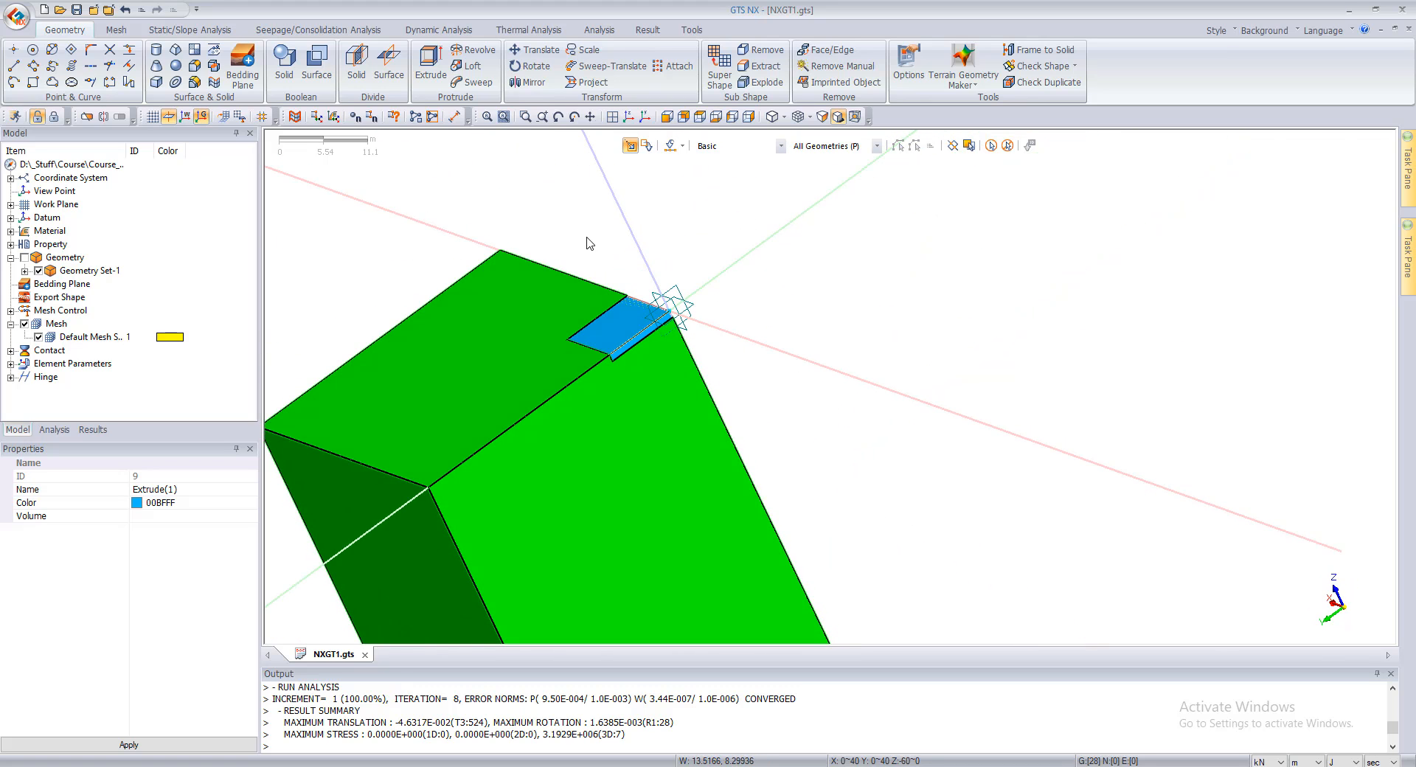
left_click(994, 147)
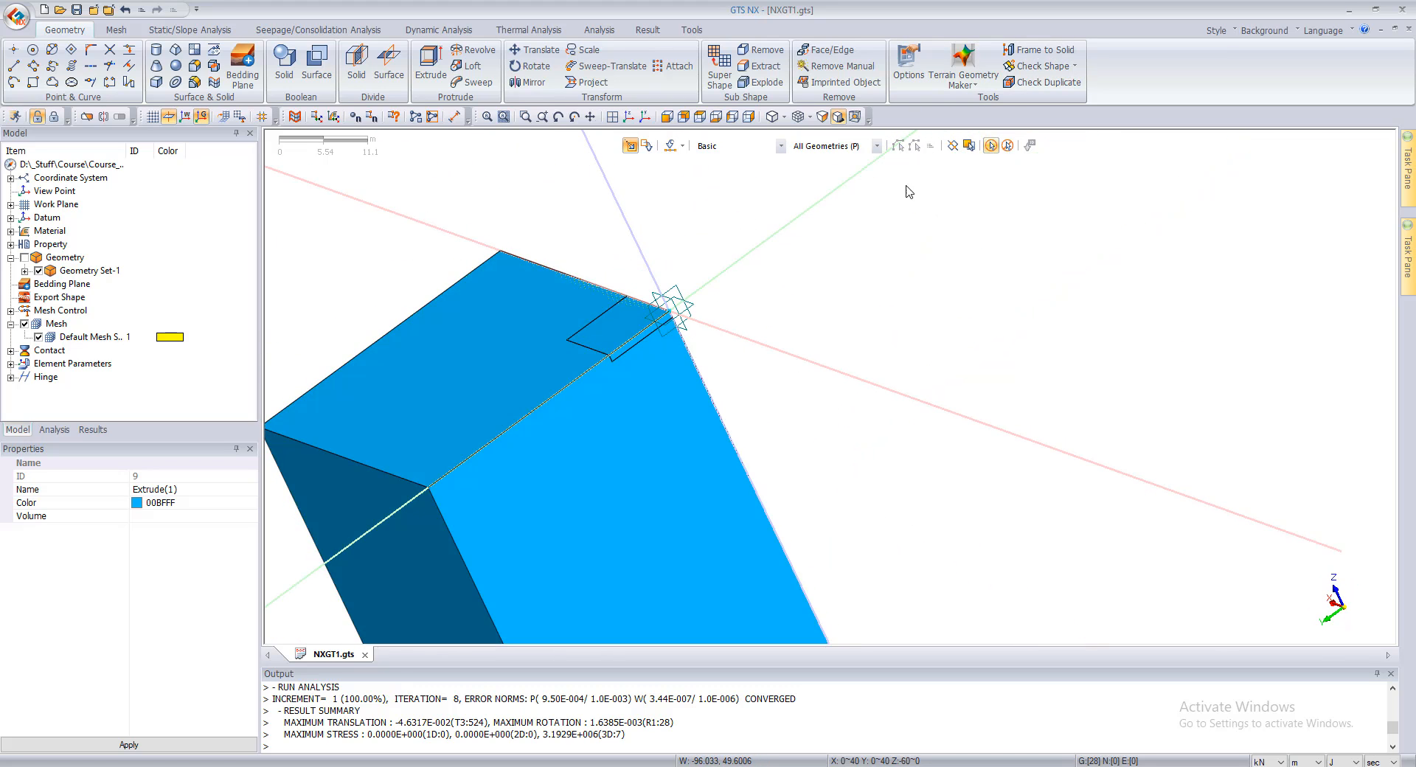
middle_click_drag(565, 260, 516, 162)
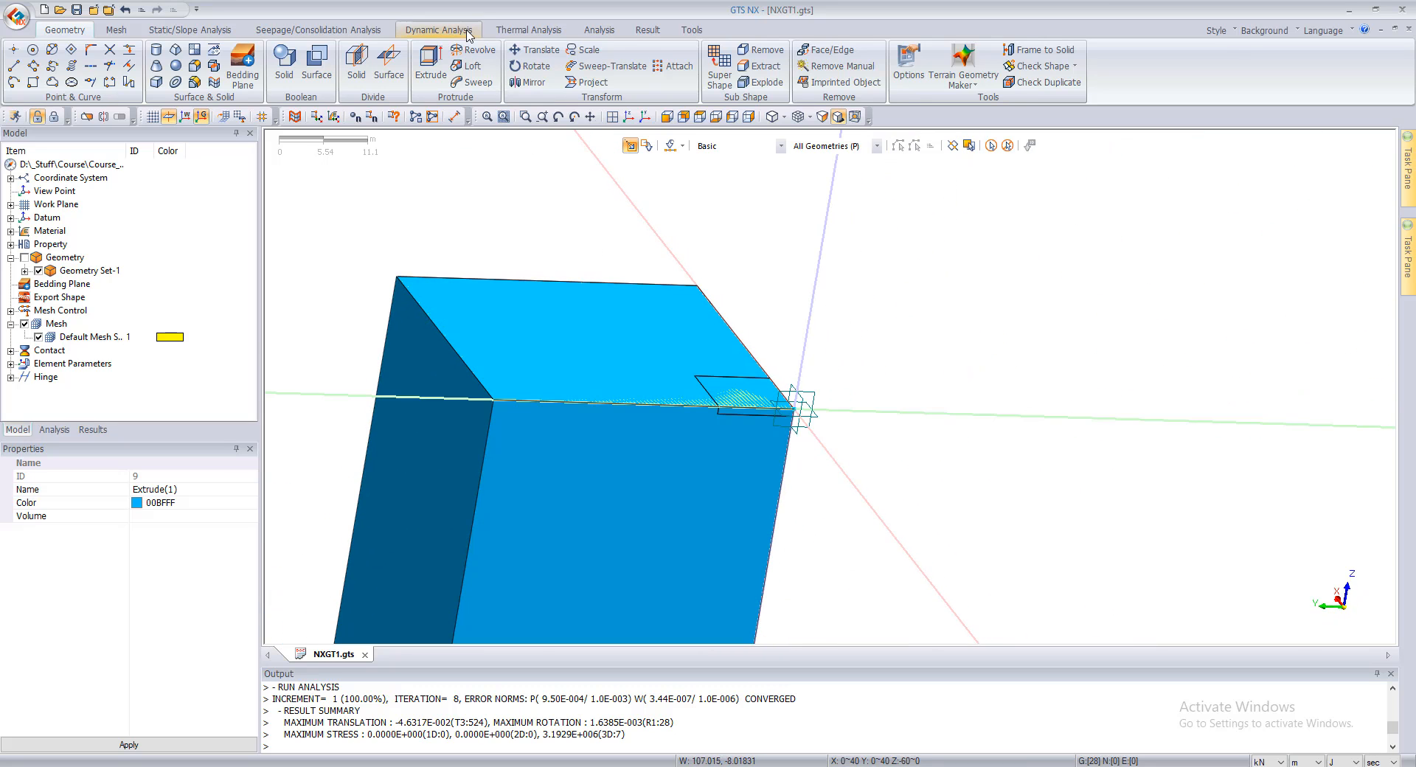
Step: Move the 40 m square face on top of the soil block by -21 m along the Z axis, keeping it in Geometry Set-1
left_click(603, 360)
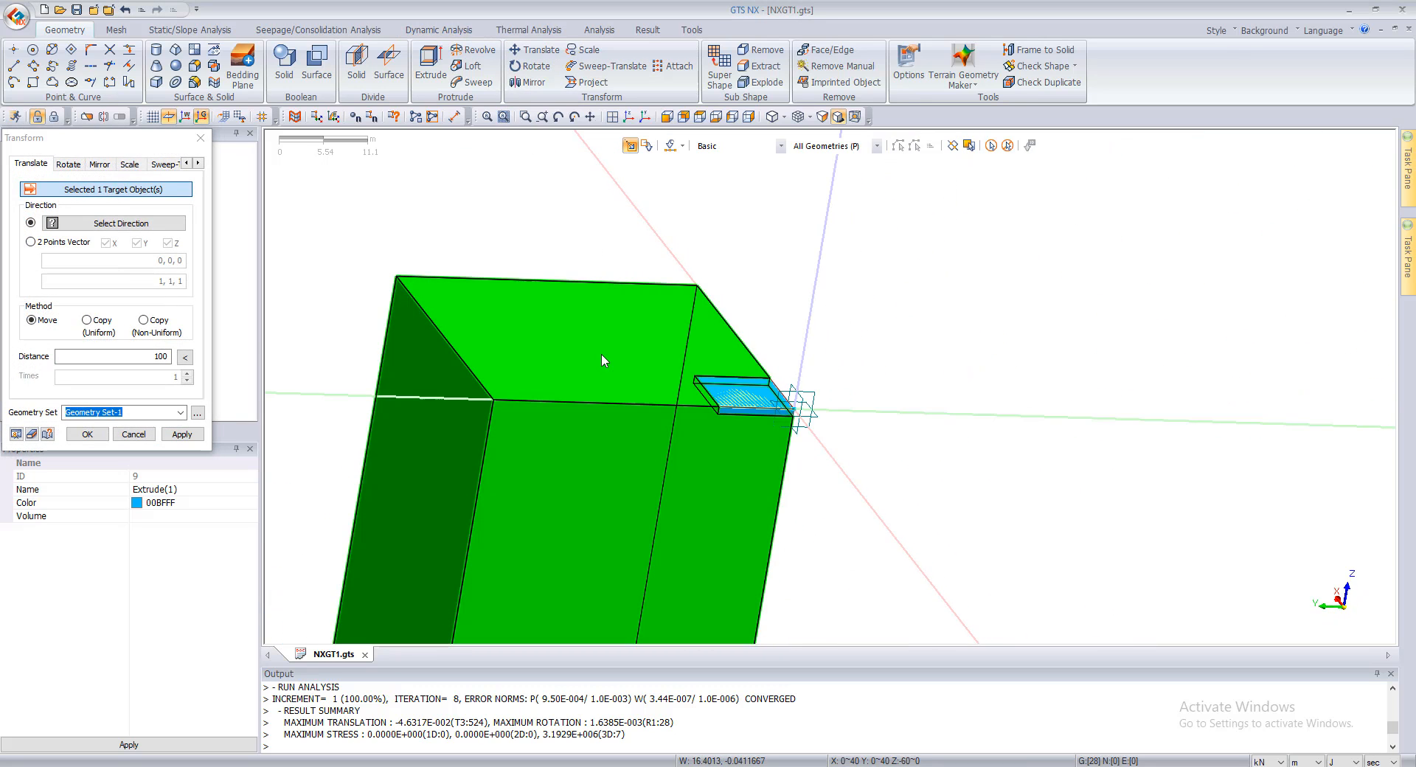
left_click(588, 347)
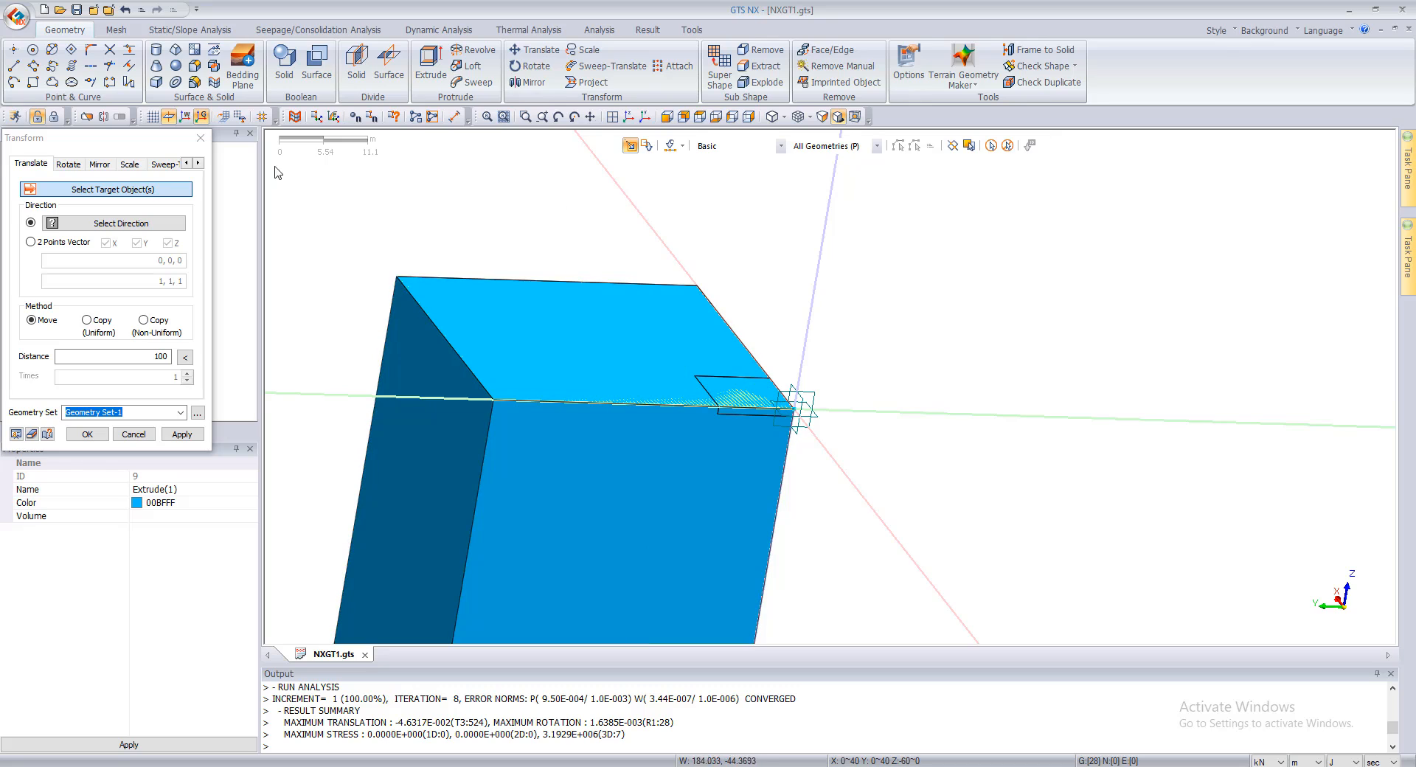
left_click(734, 164)
left_click(848, 146)
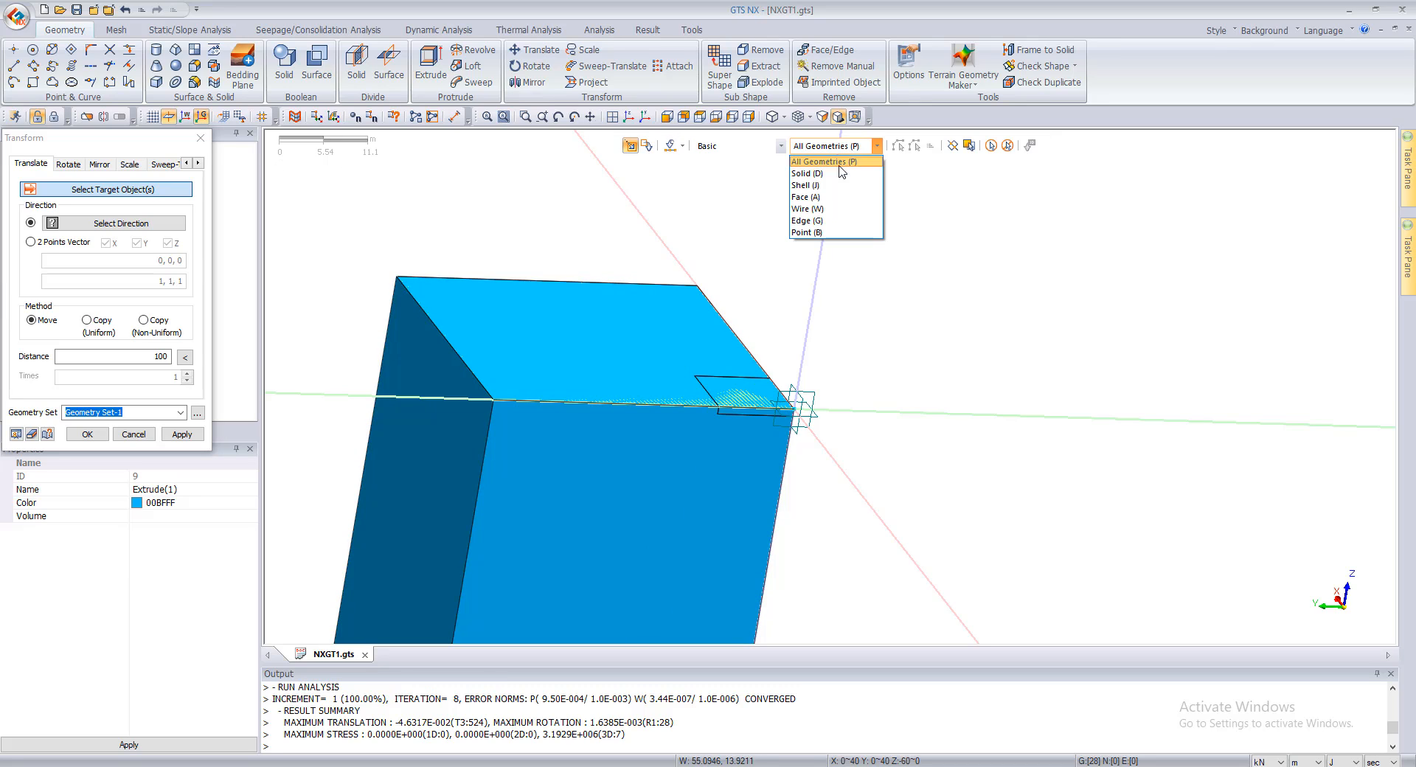
left_click(816, 217)
left_click(682, 338)
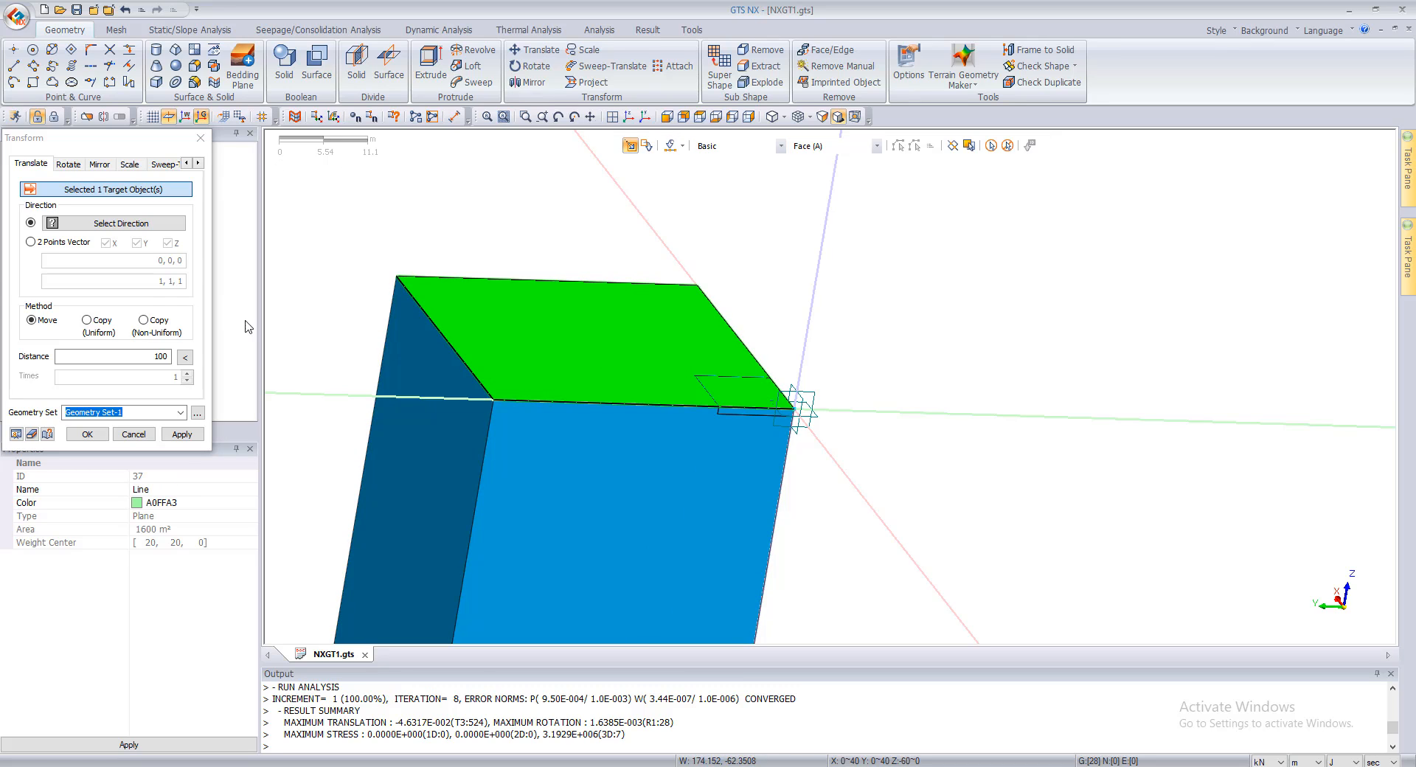
left_click(113, 223)
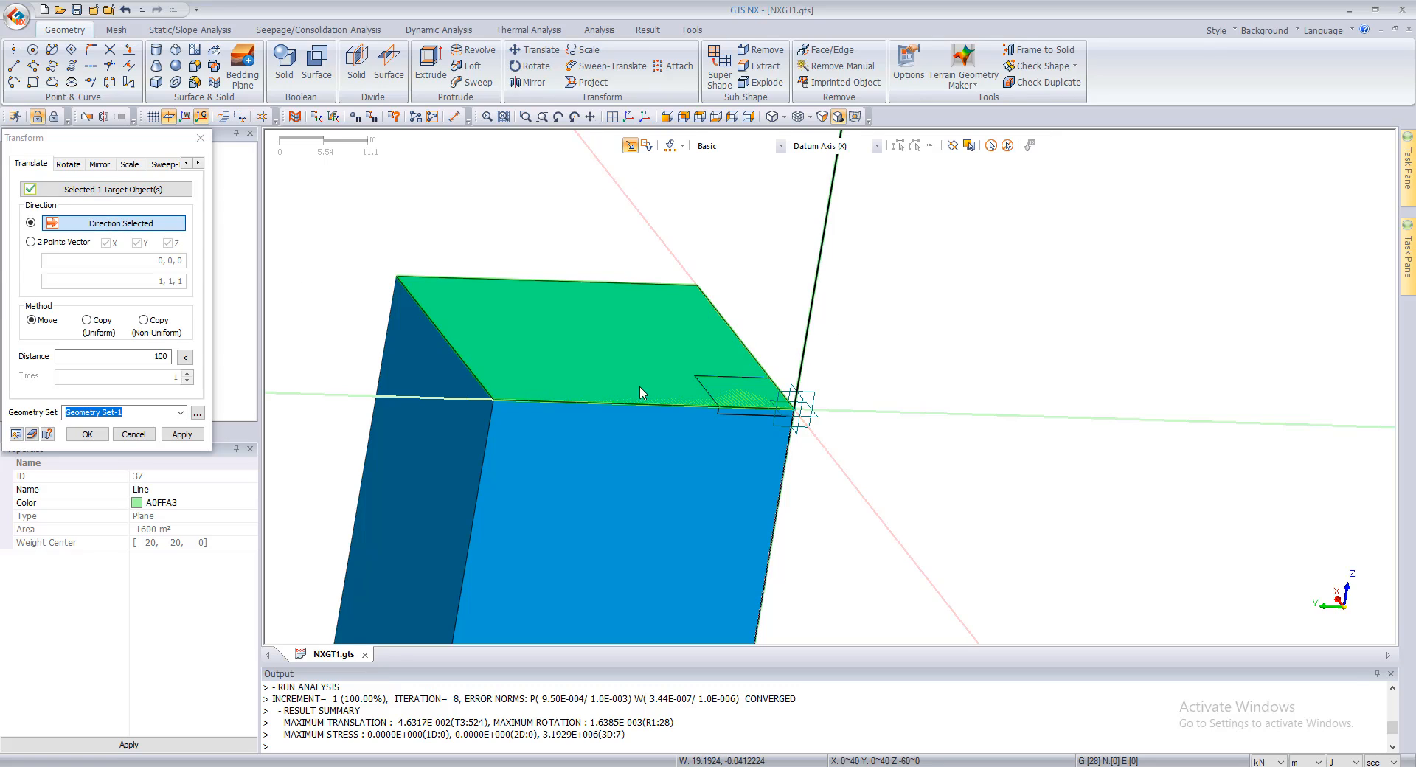
double_click(158, 356)
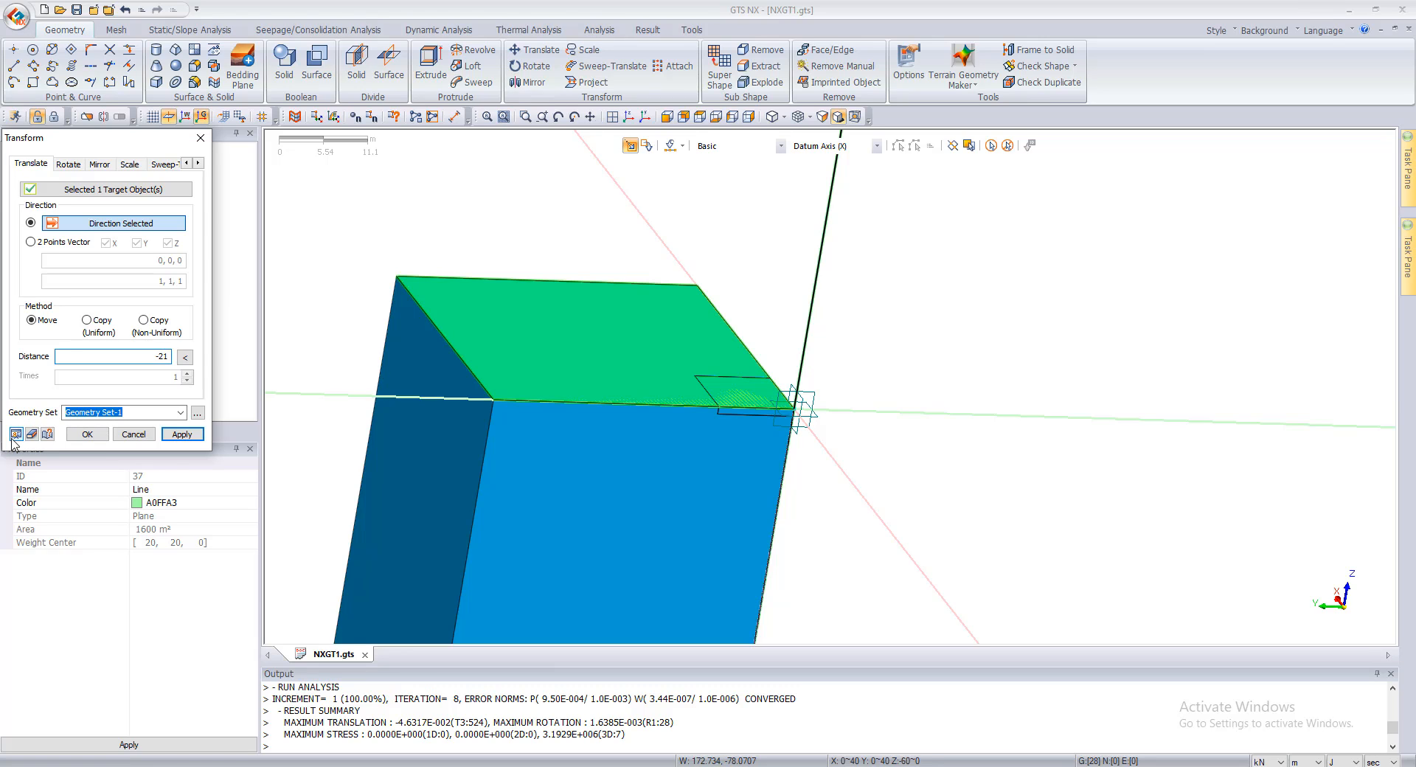
left_click(13, 436)
left_click(174, 437)
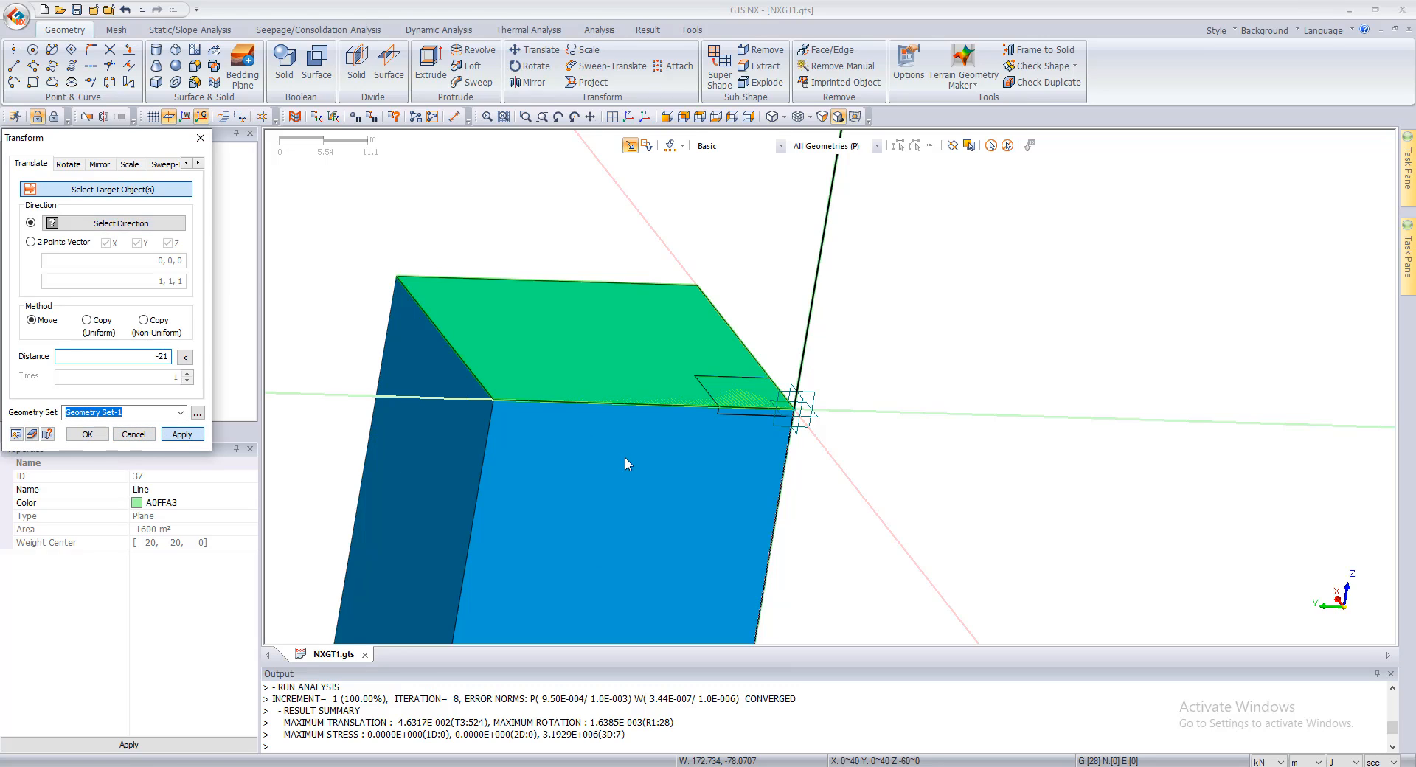
left_click(134, 434)
Step: Set the transparency of the large soil solid to level 3
left_click(591, 475)
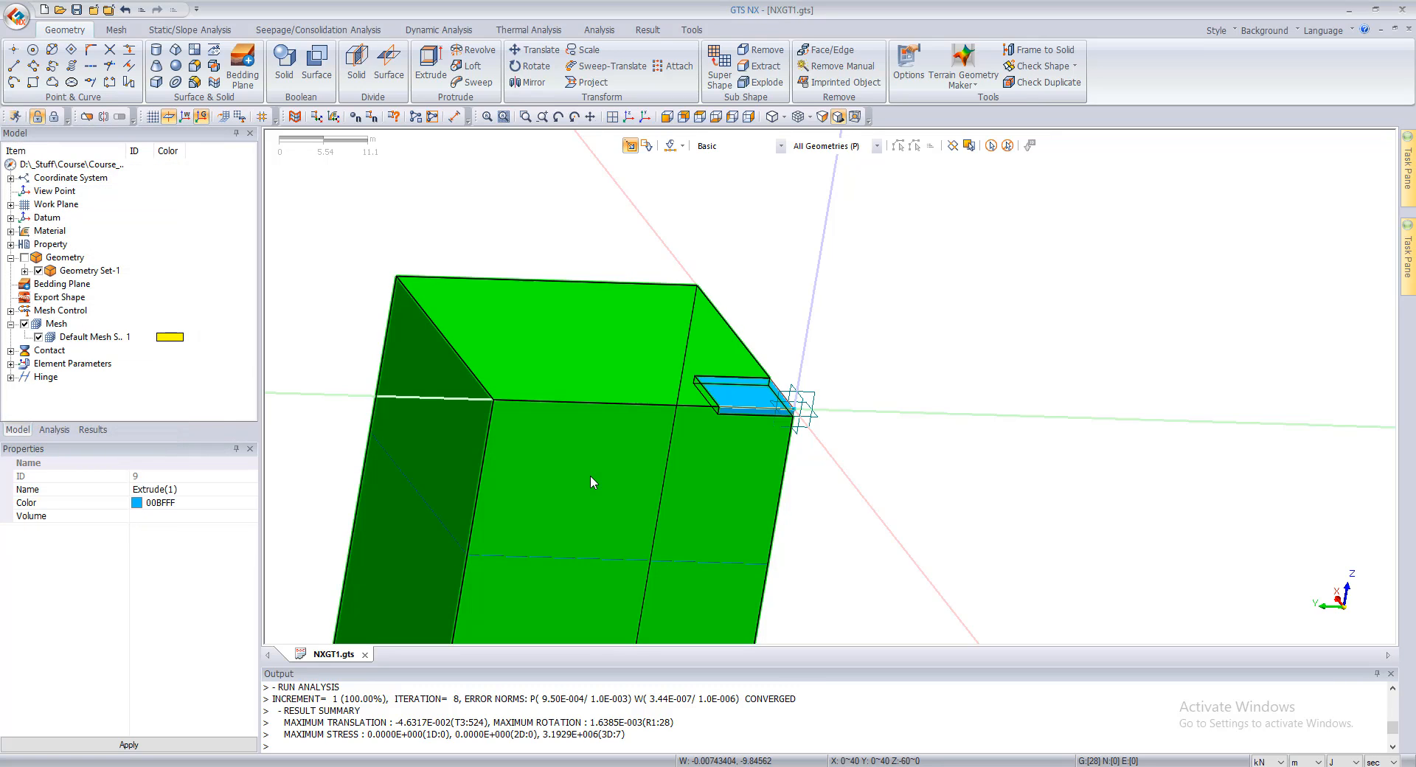
right_click(591, 476)
mouse_move(639, 568)
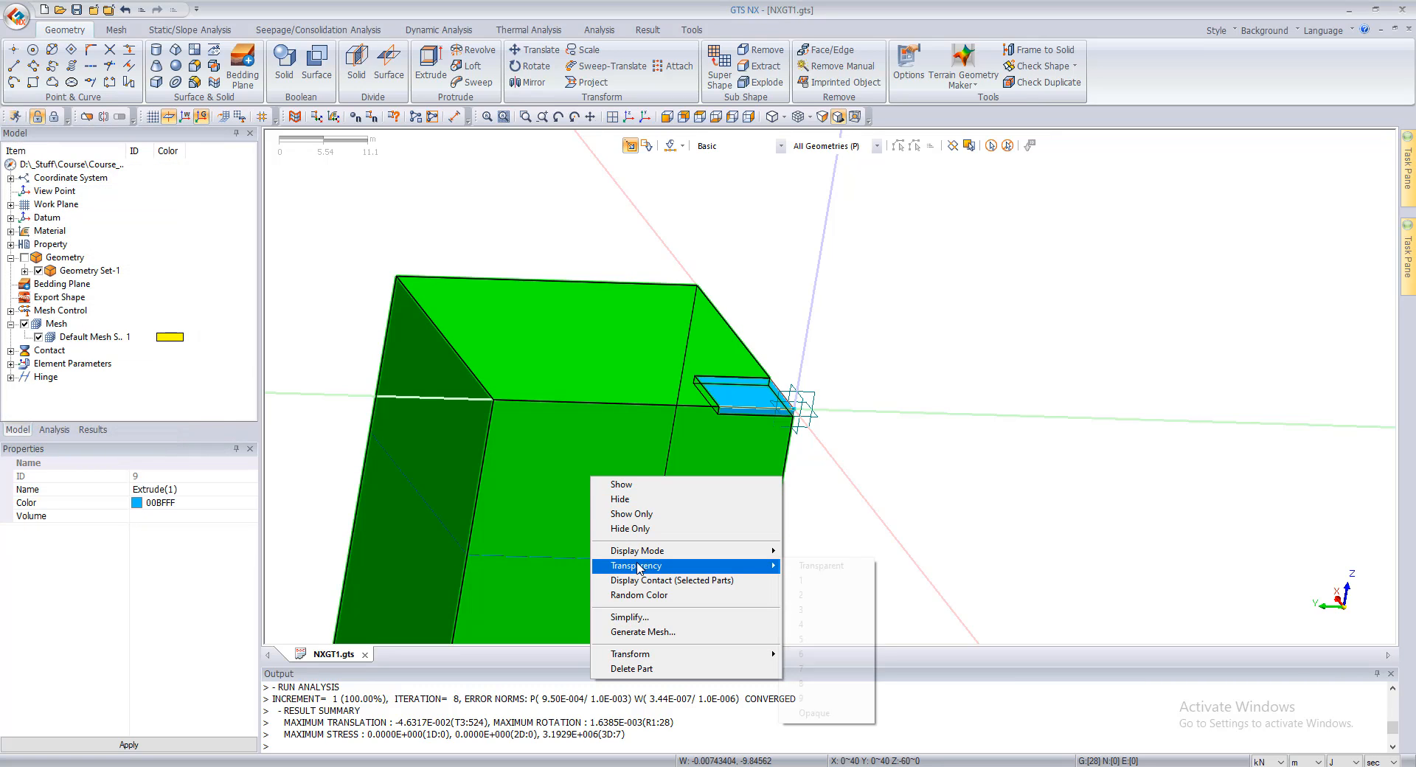
left_click(824, 611)
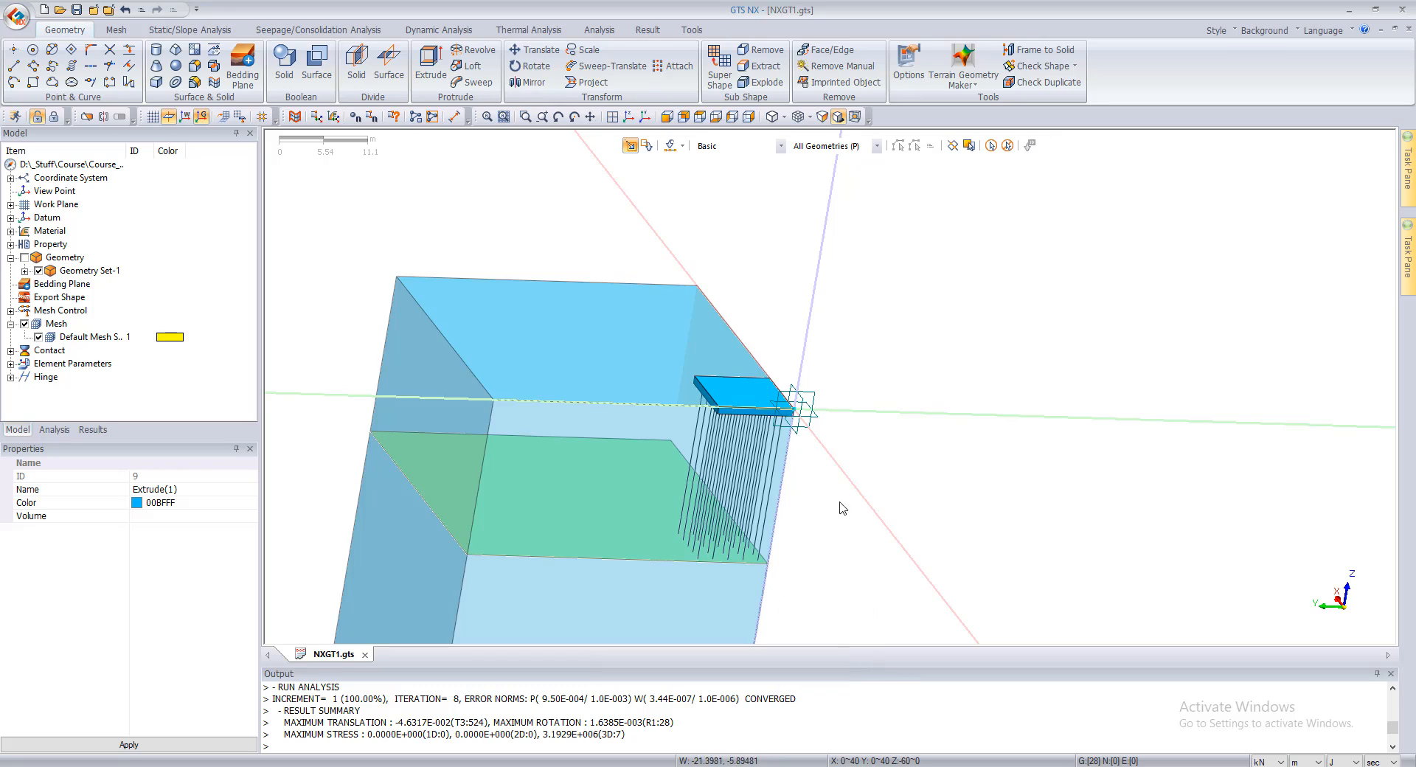
Step: Divide the soil solid with the horizontal face at the pile tips, deleting the original solid and the tool surface
middle_click_drag(883, 481, 578, 591)
scroll(767, 458, "up", 5)
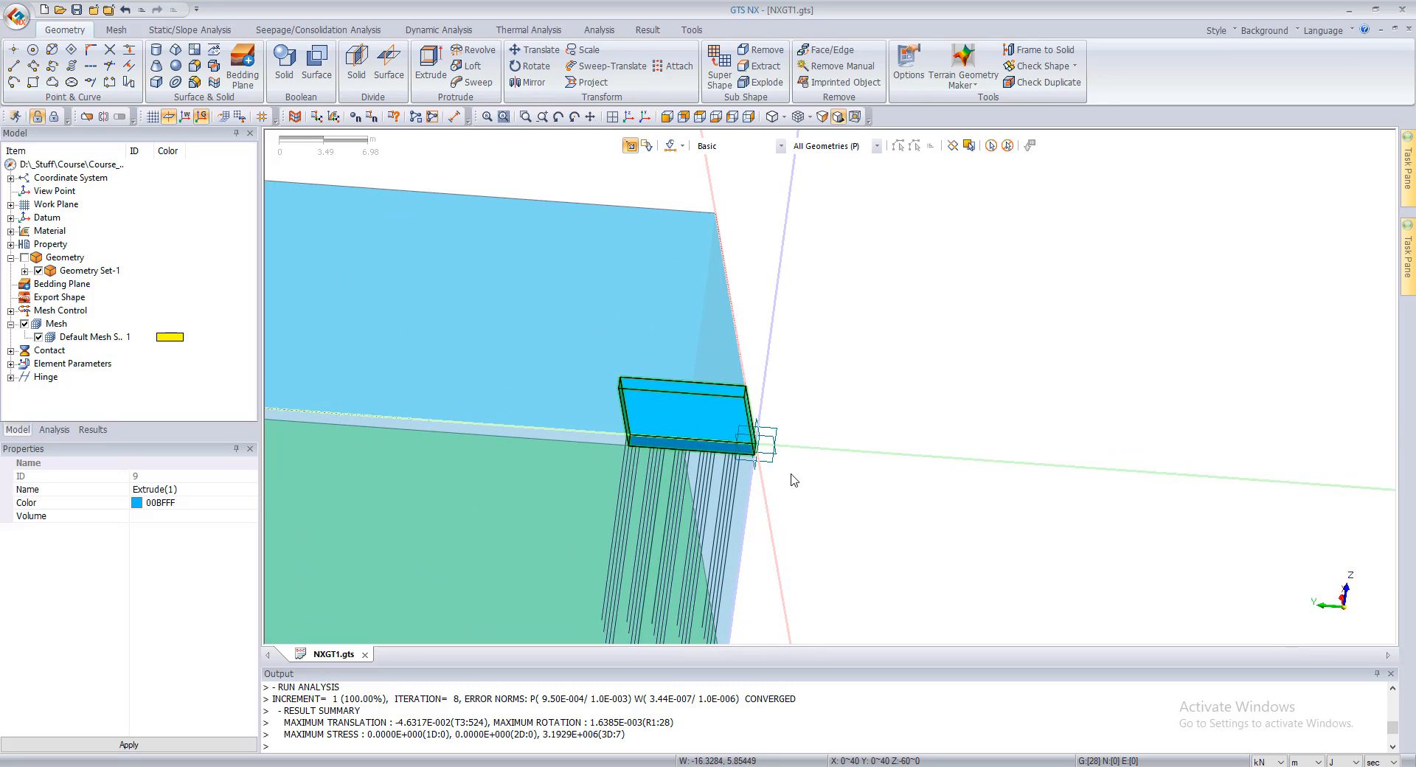
middle_click_drag(827, 461, 360, 360)
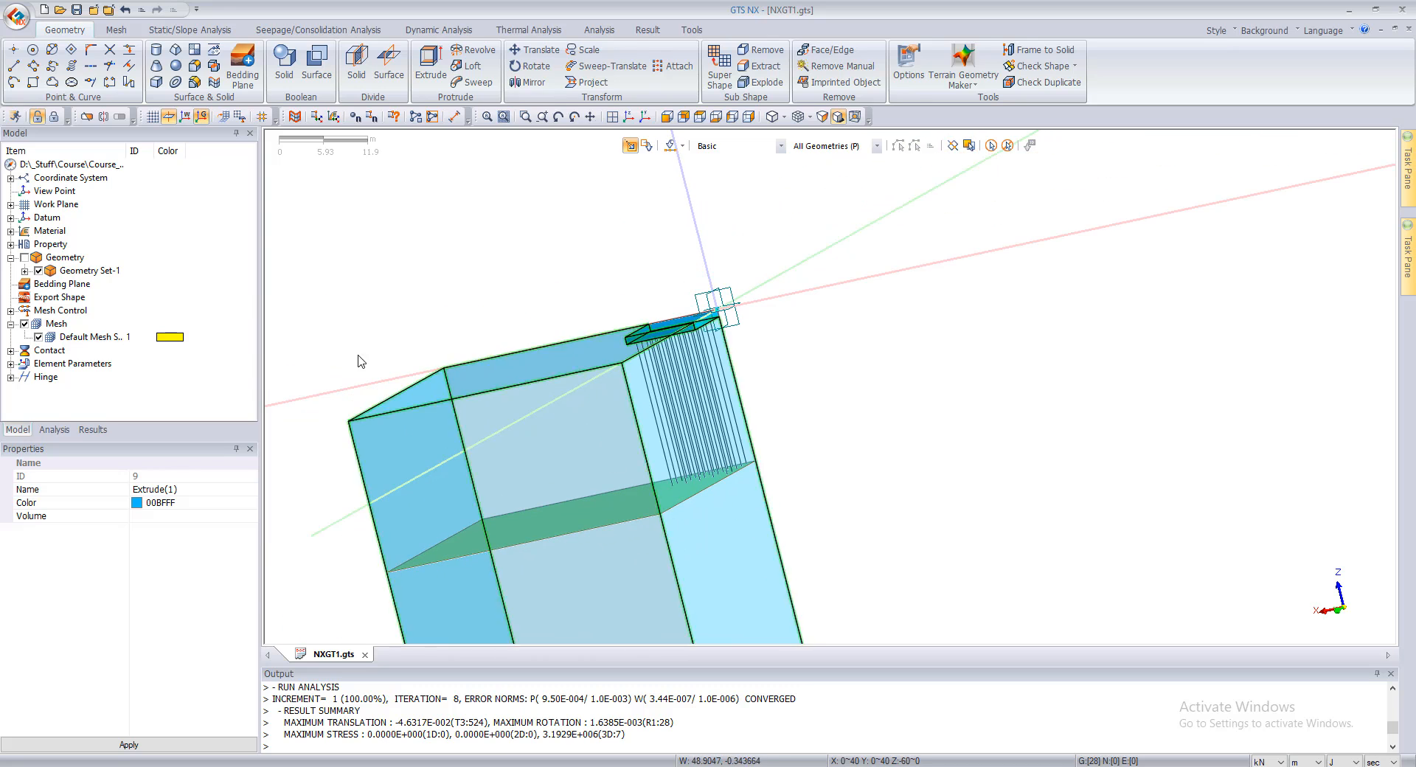
left_click(356, 63)
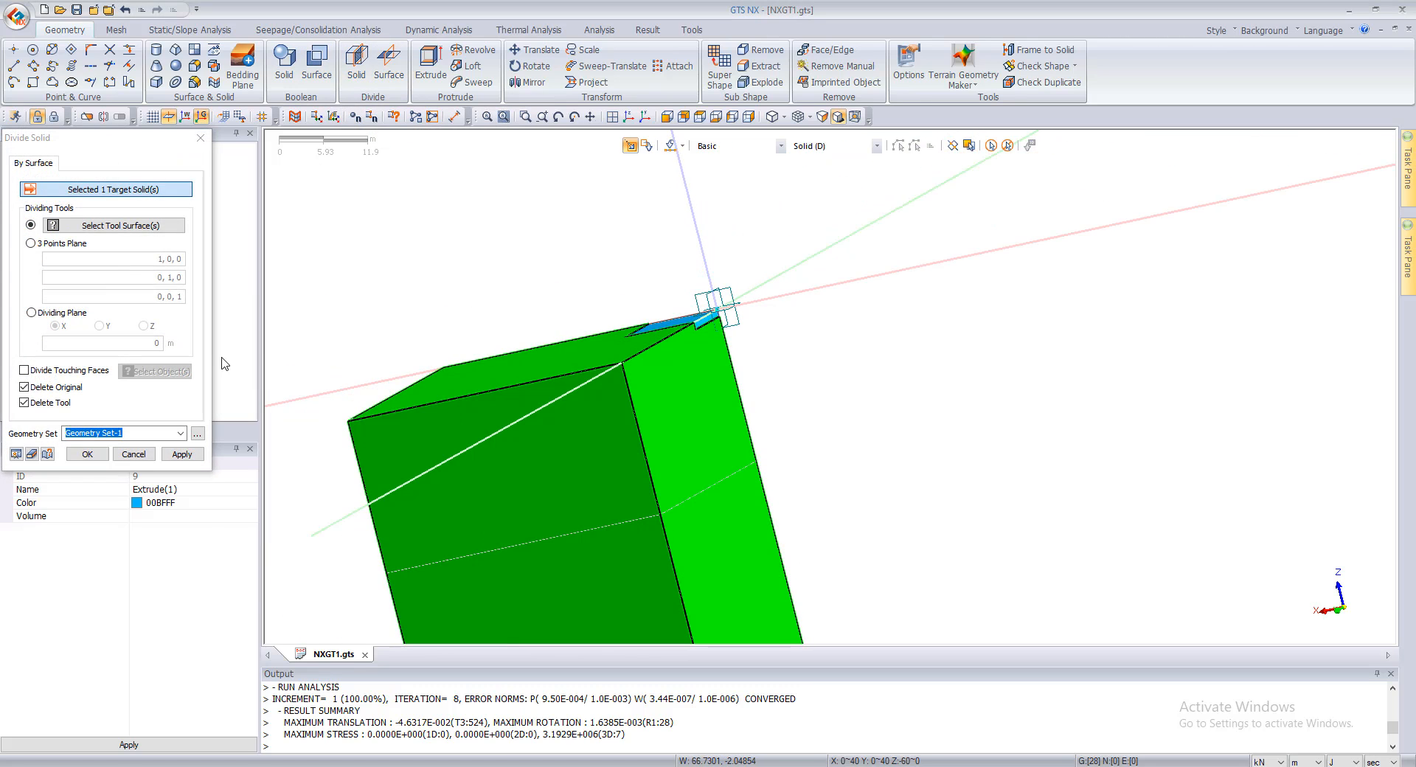
left_click(110, 226)
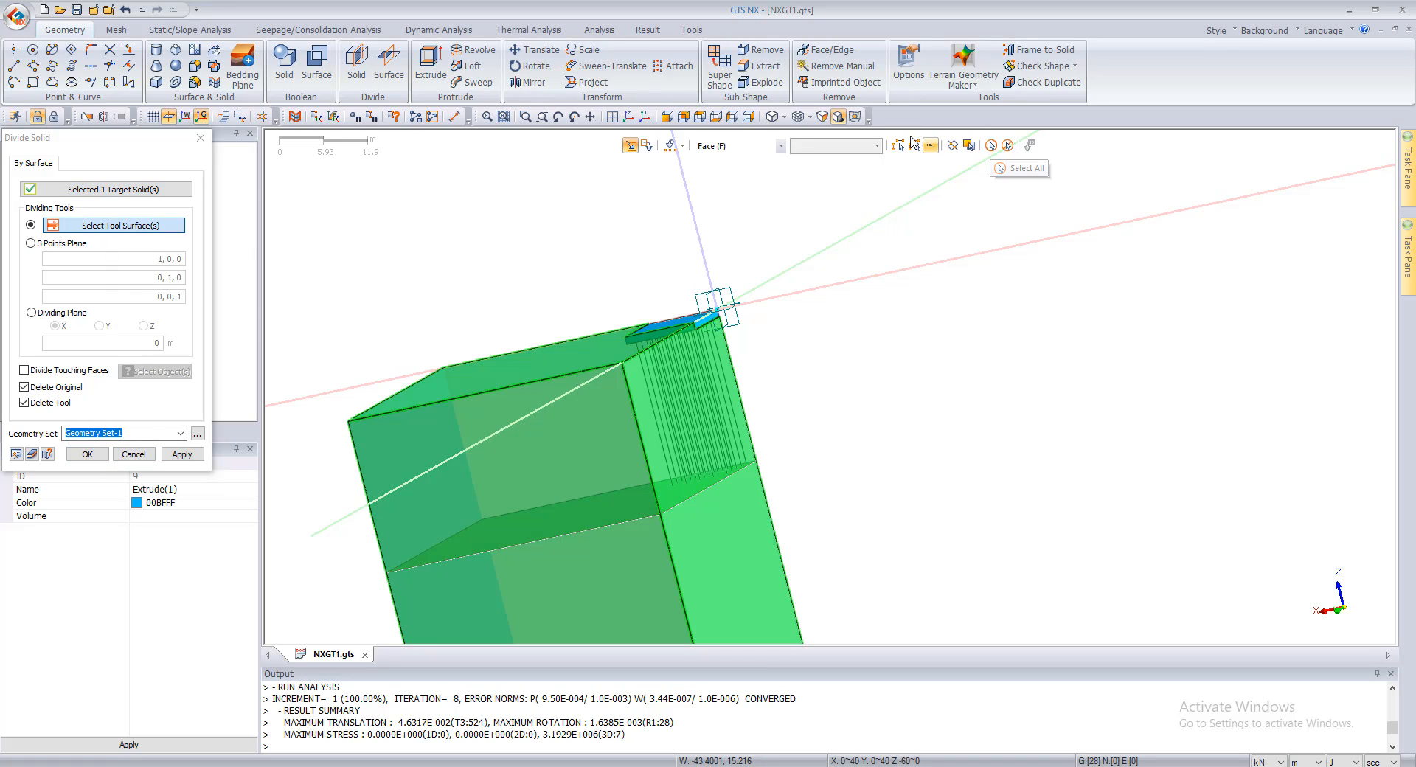
left_click(687, 117)
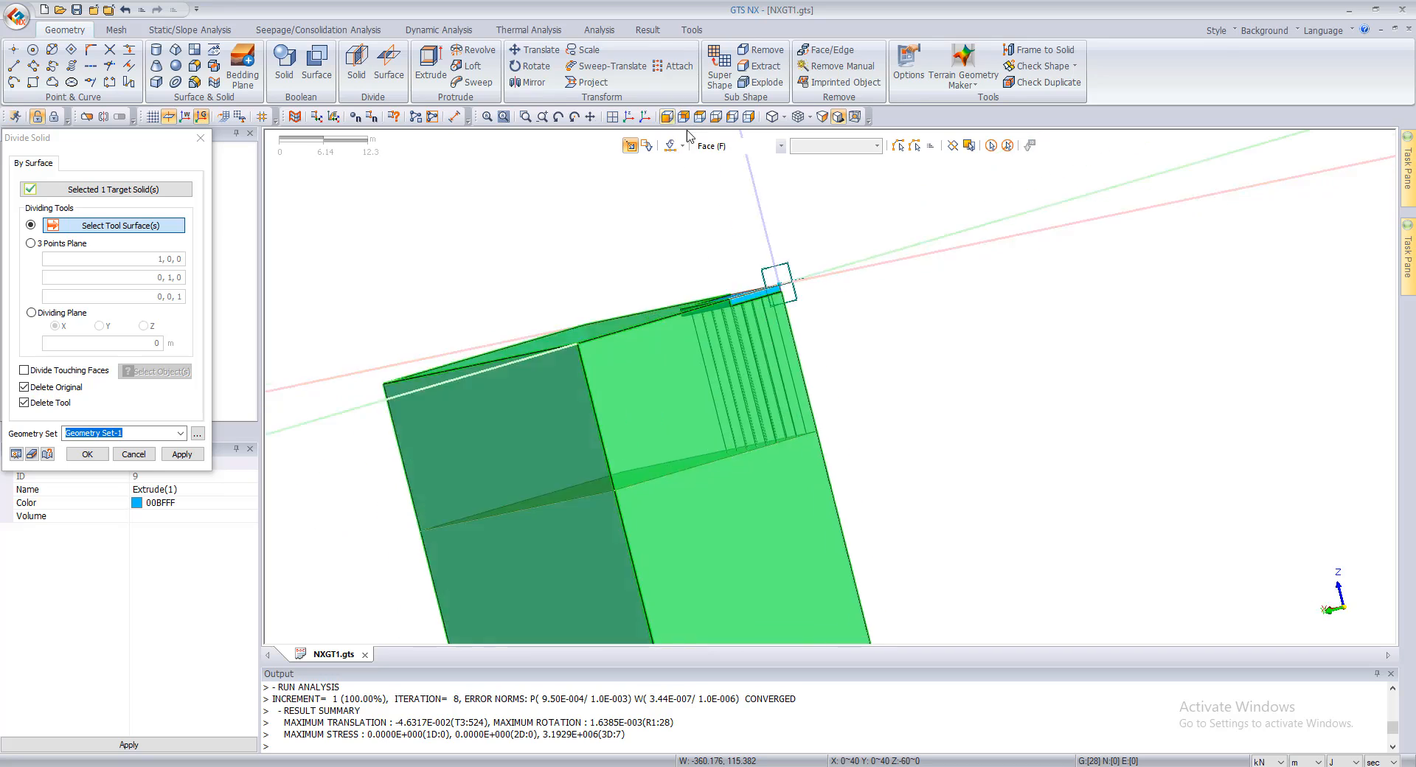
left_click(664, 341)
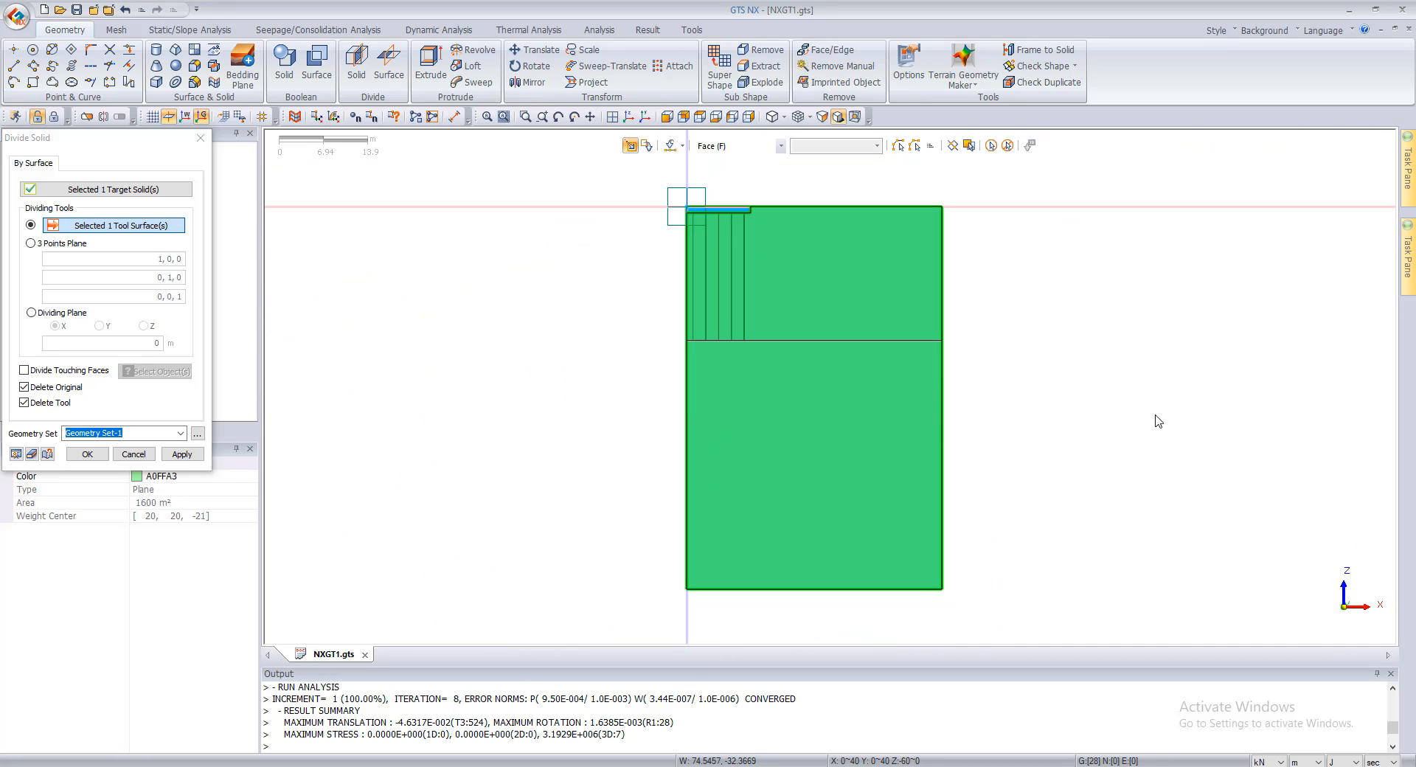
left_click(177, 457)
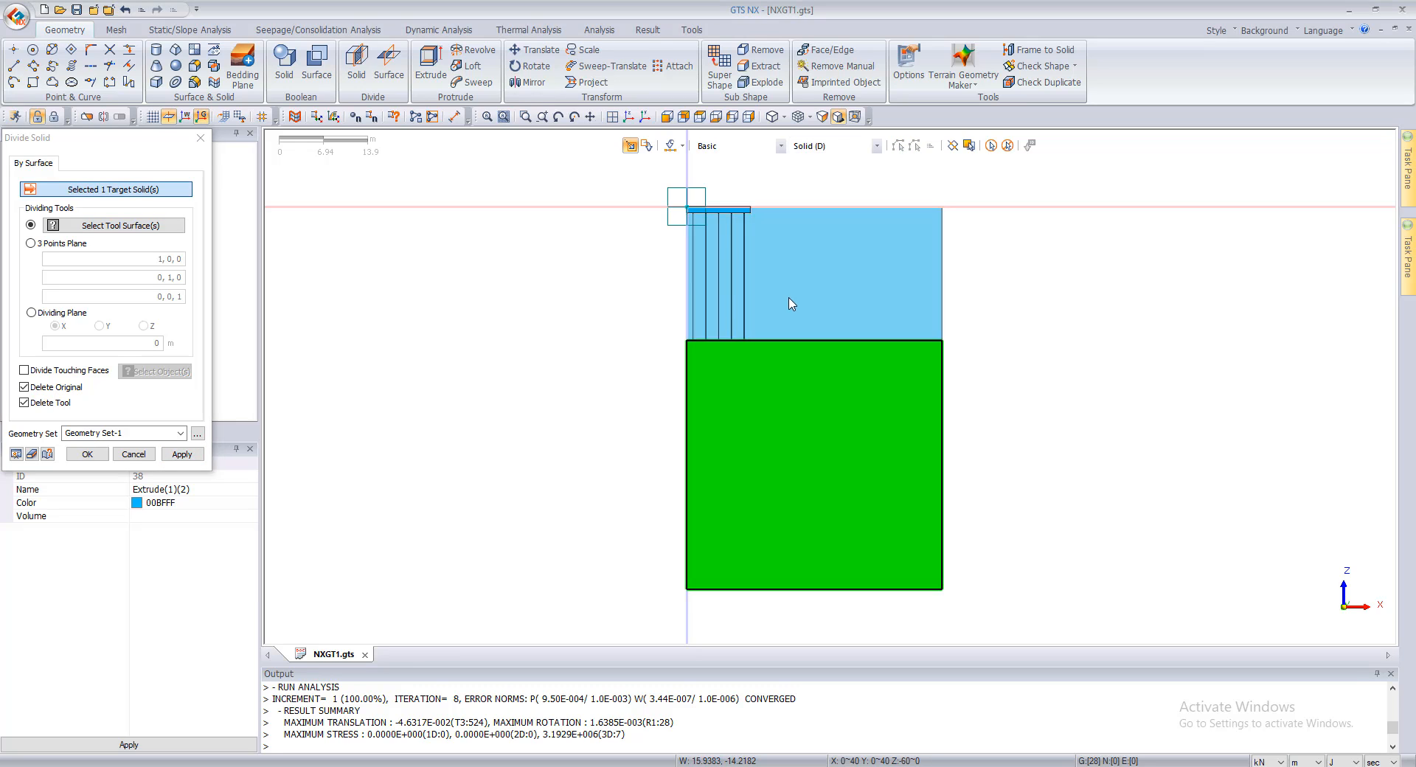
left_click(791, 304)
left_click(143, 456)
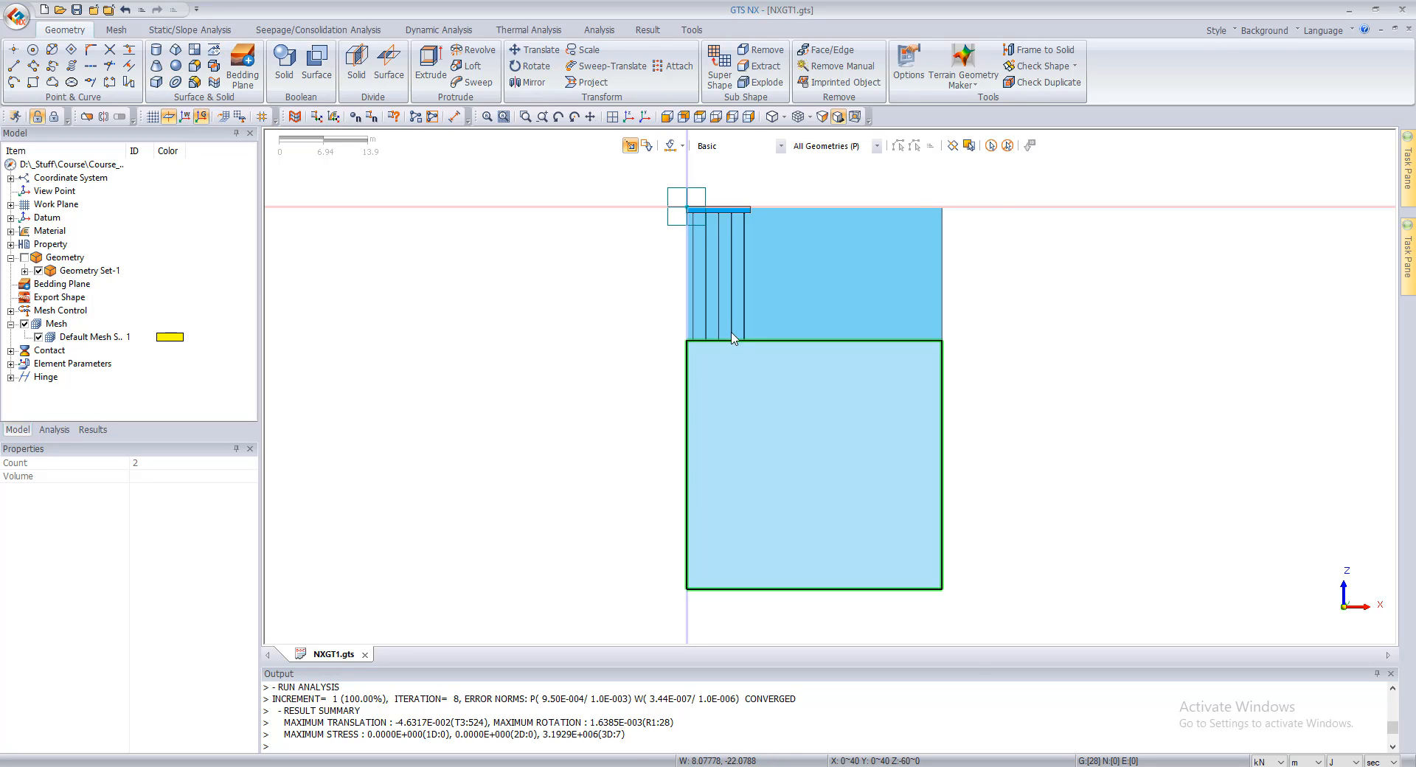
Step: Open the Imprint tool in Curve mode, place its dialog beside the model tree, and expand the curves of Geometry Set-1
scroll(744, 326, "up", 6)
scroll(727, 392, "down", 5)
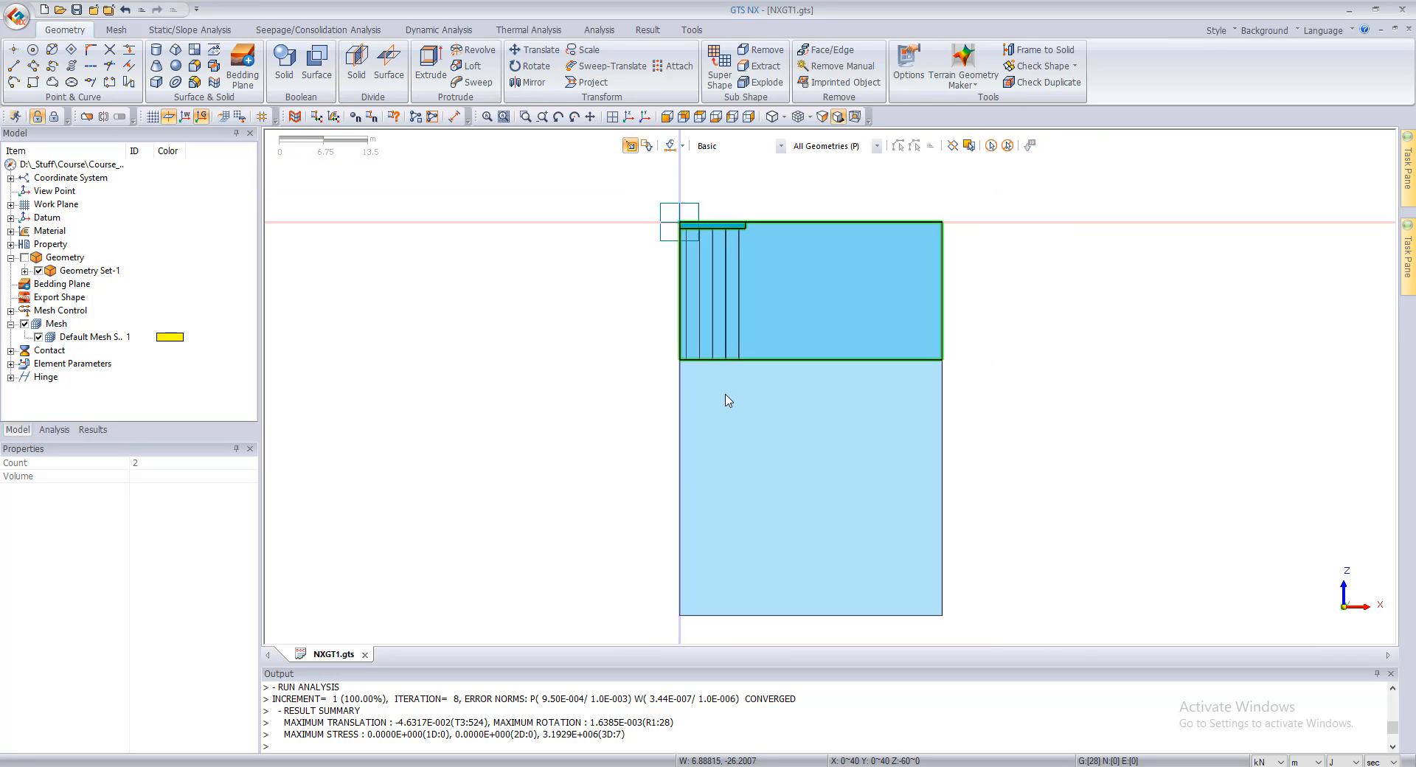
scroll(728, 401, "down", 1)
scroll(731, 220, "up", 3)
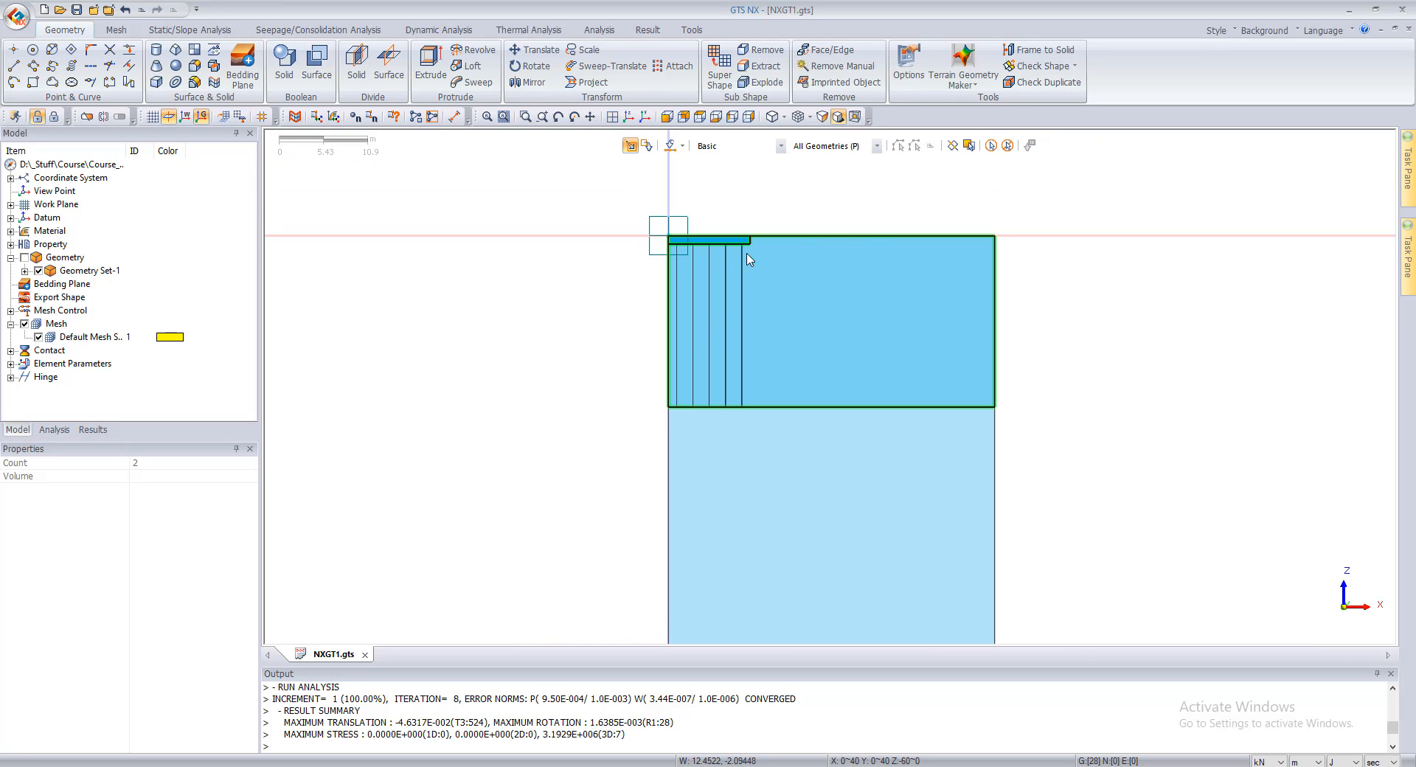
scroll(700, 251, "up", 2)
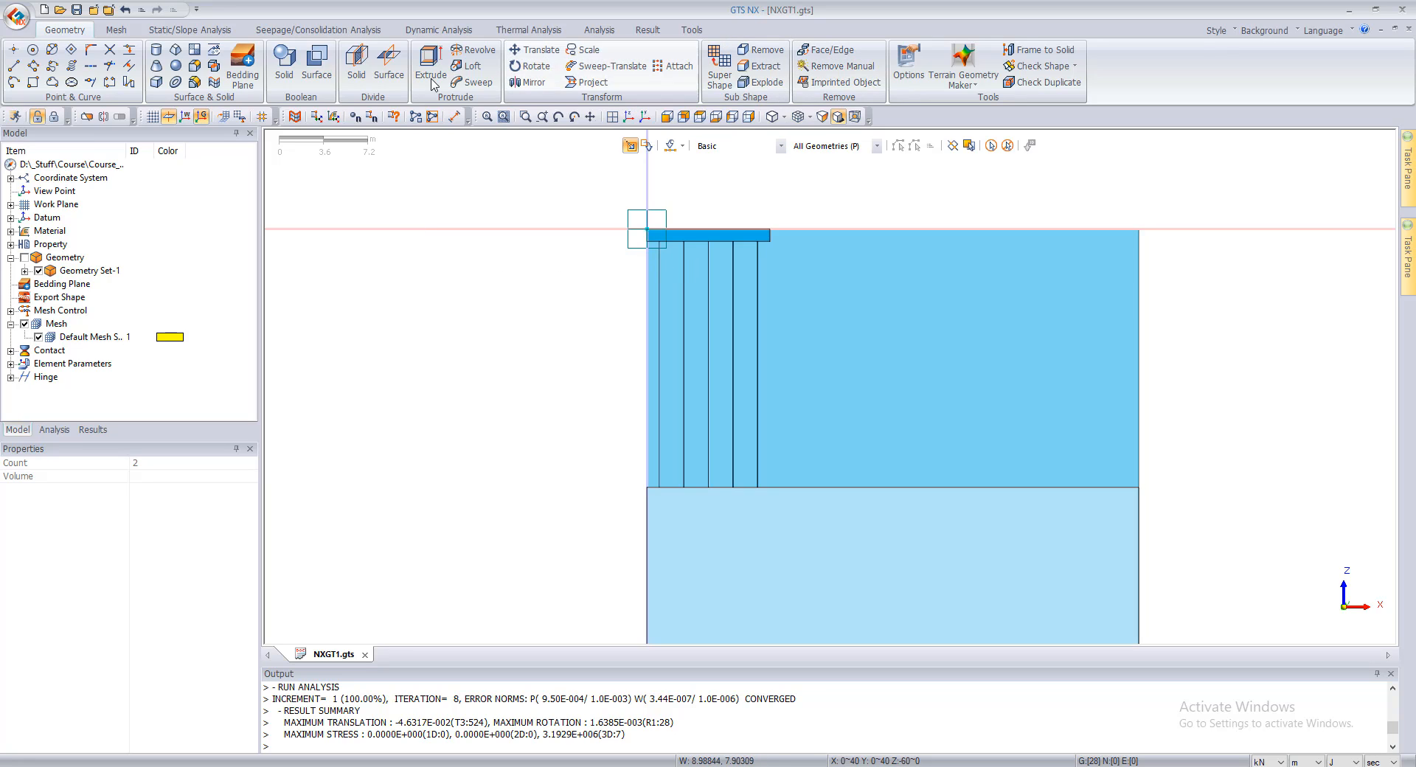
left_click(216, 50)
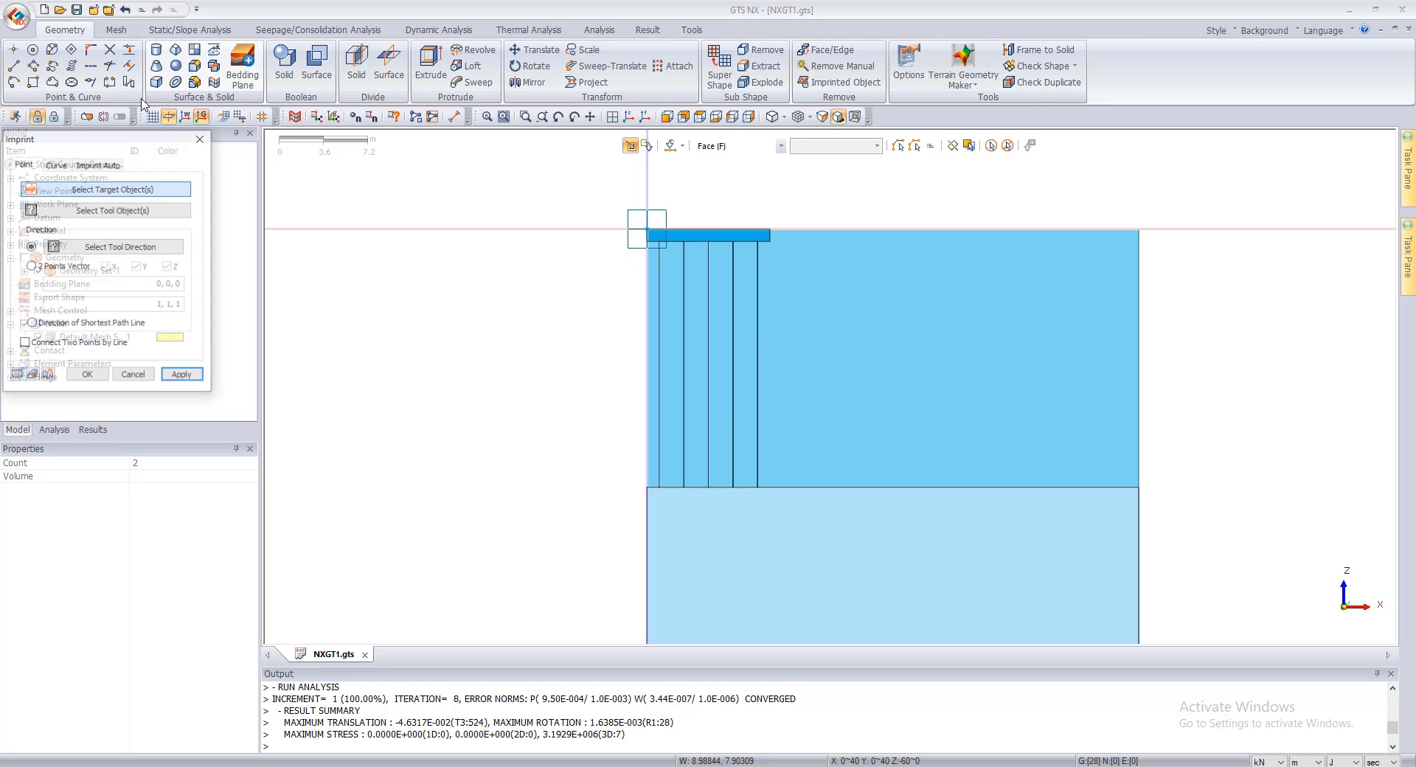
left_click(63, 169)
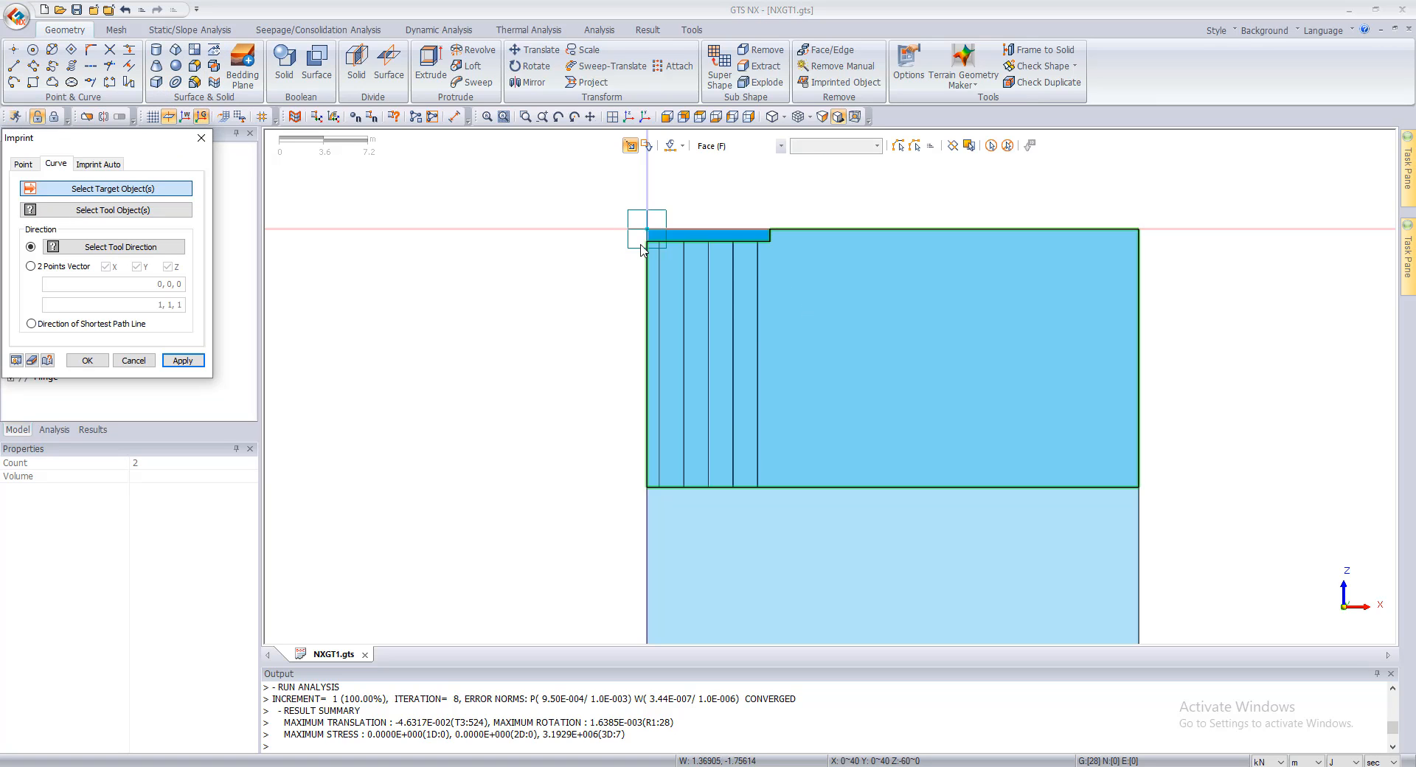
left_click_drag(102, 139, 409, 151)
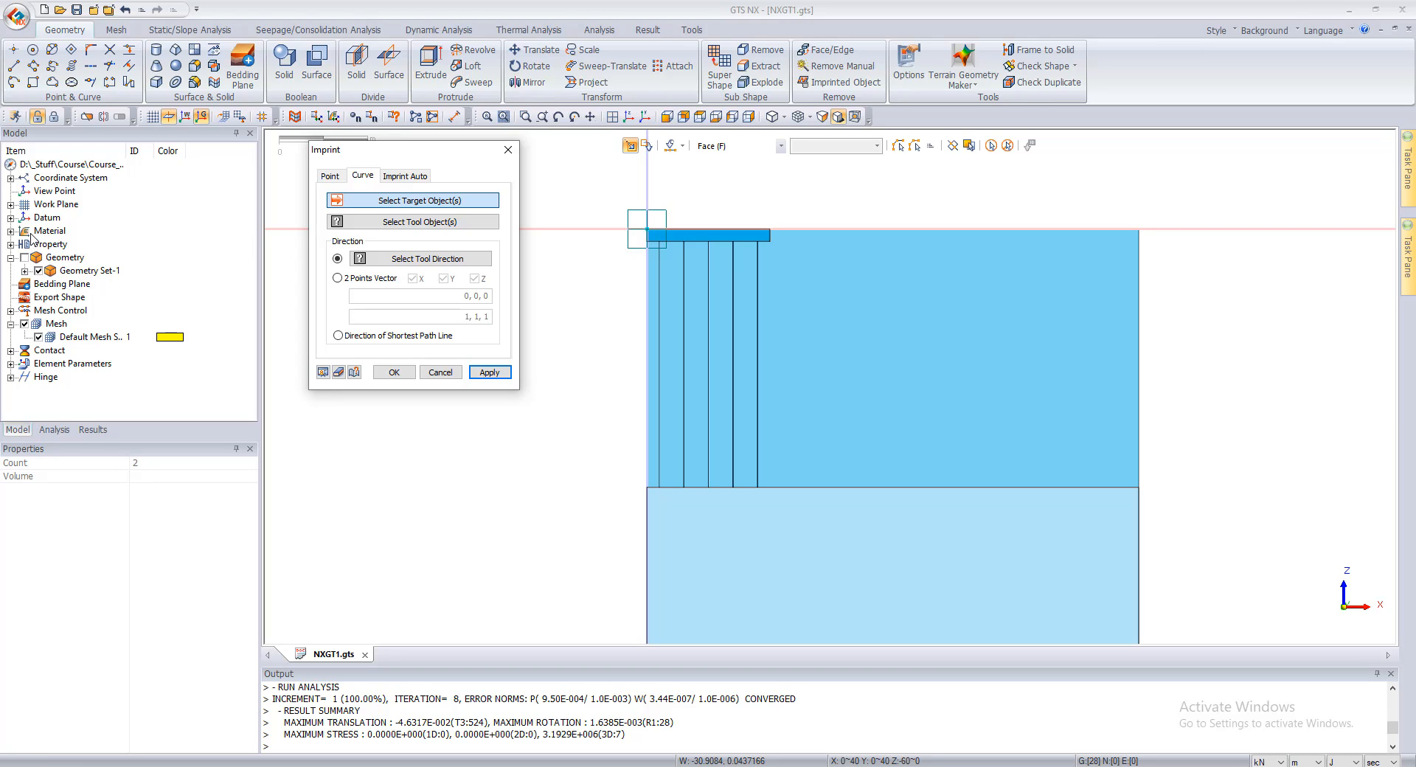
left_click(10, 258)
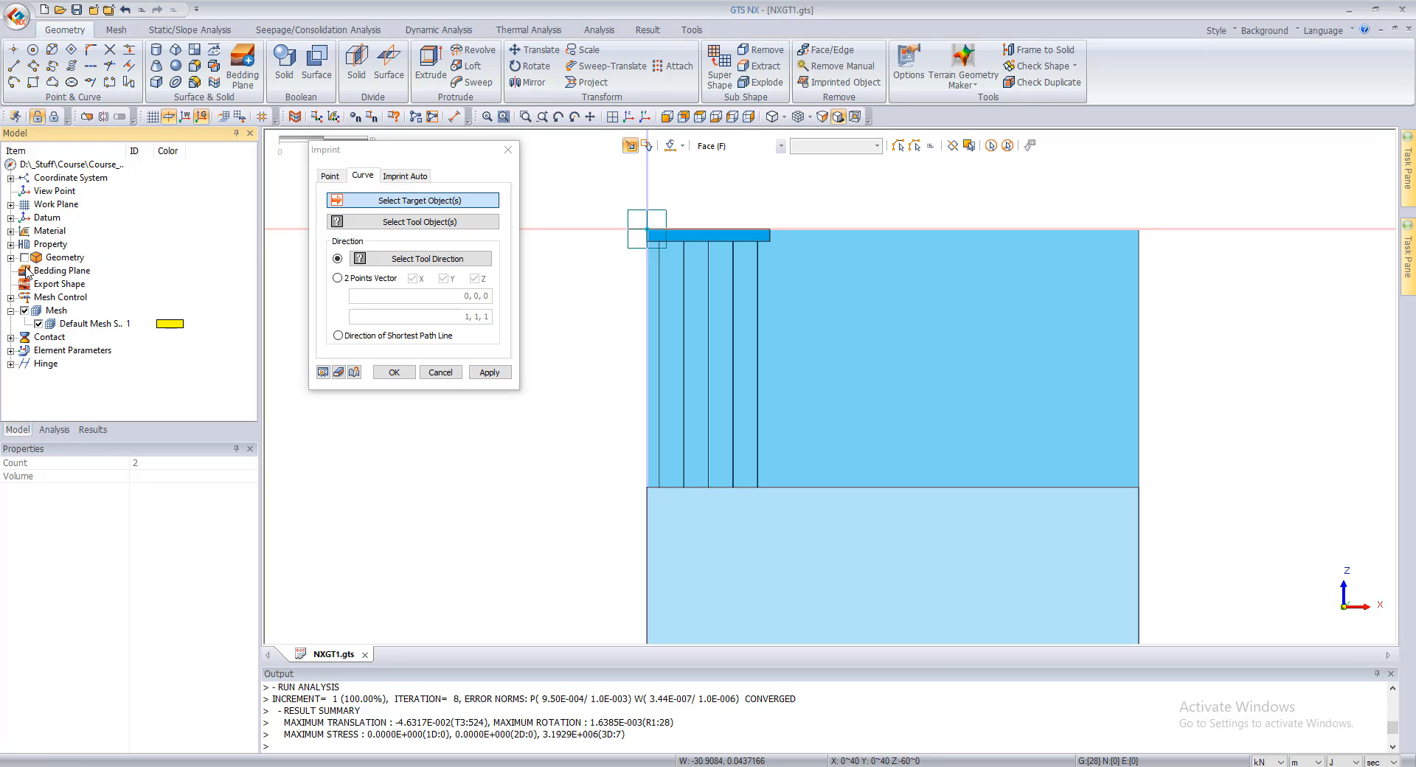
left_click(11, 258)
left_click(24, 271)
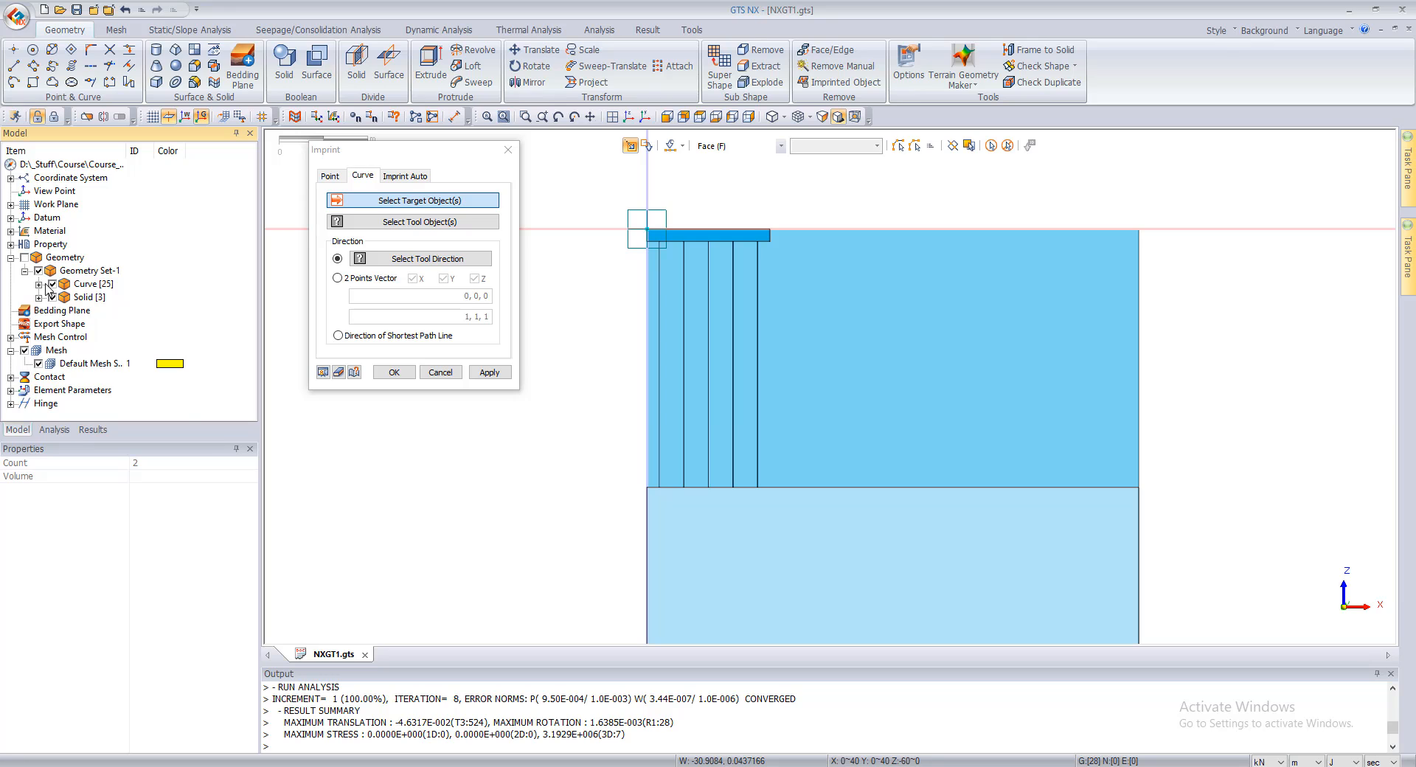
left_click(39, 284)
left_click(93, 178)
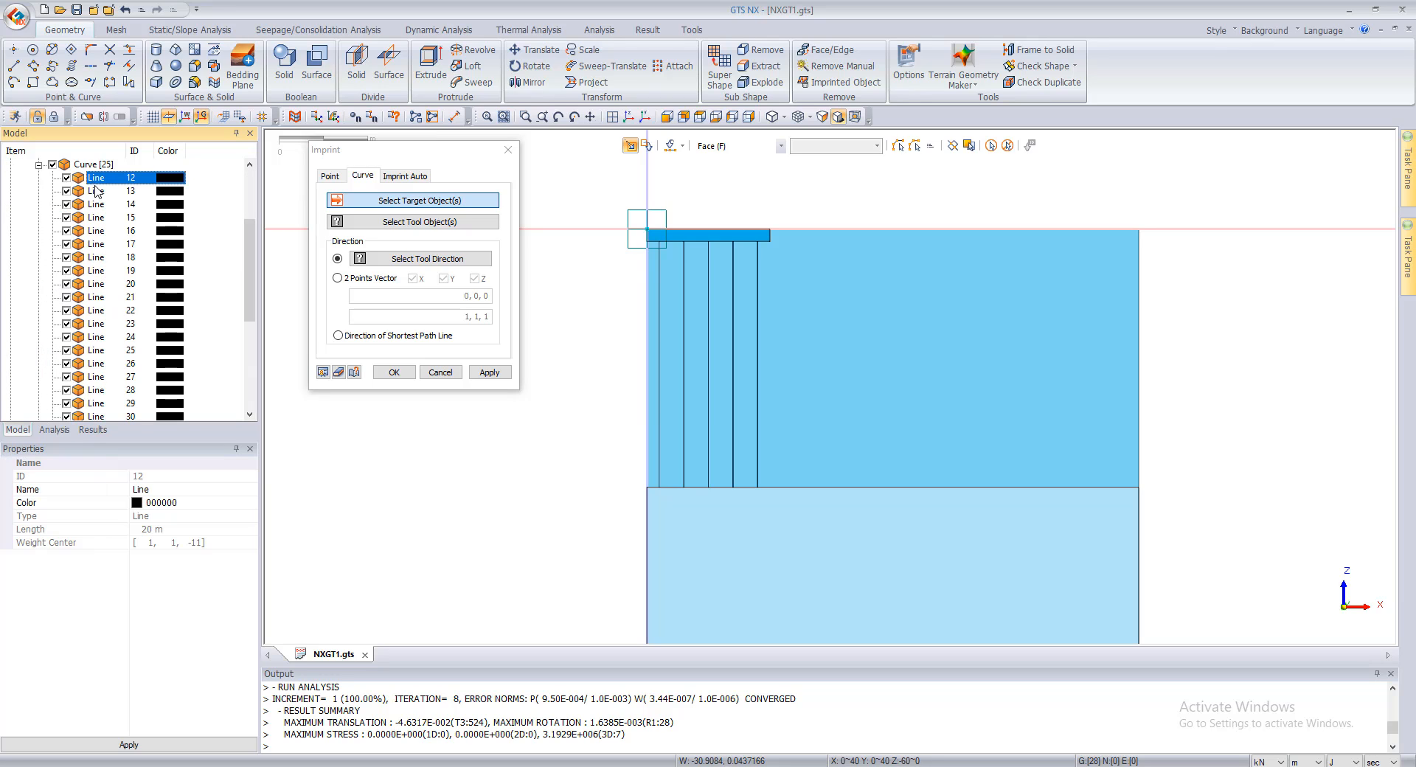
scroll(121, 259, "down", 5)
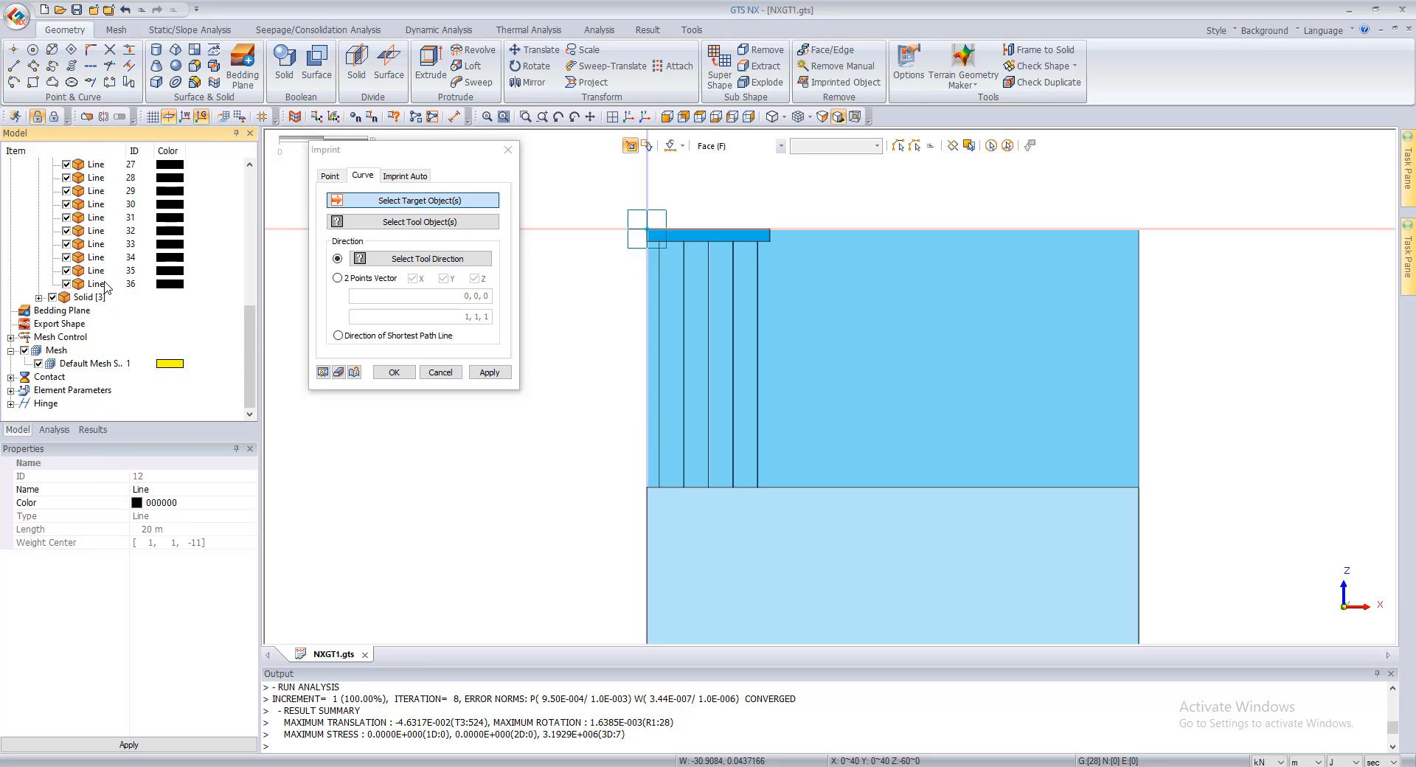
left_click(102, 284, "shift")
scroll(118, 284, "up", 8)
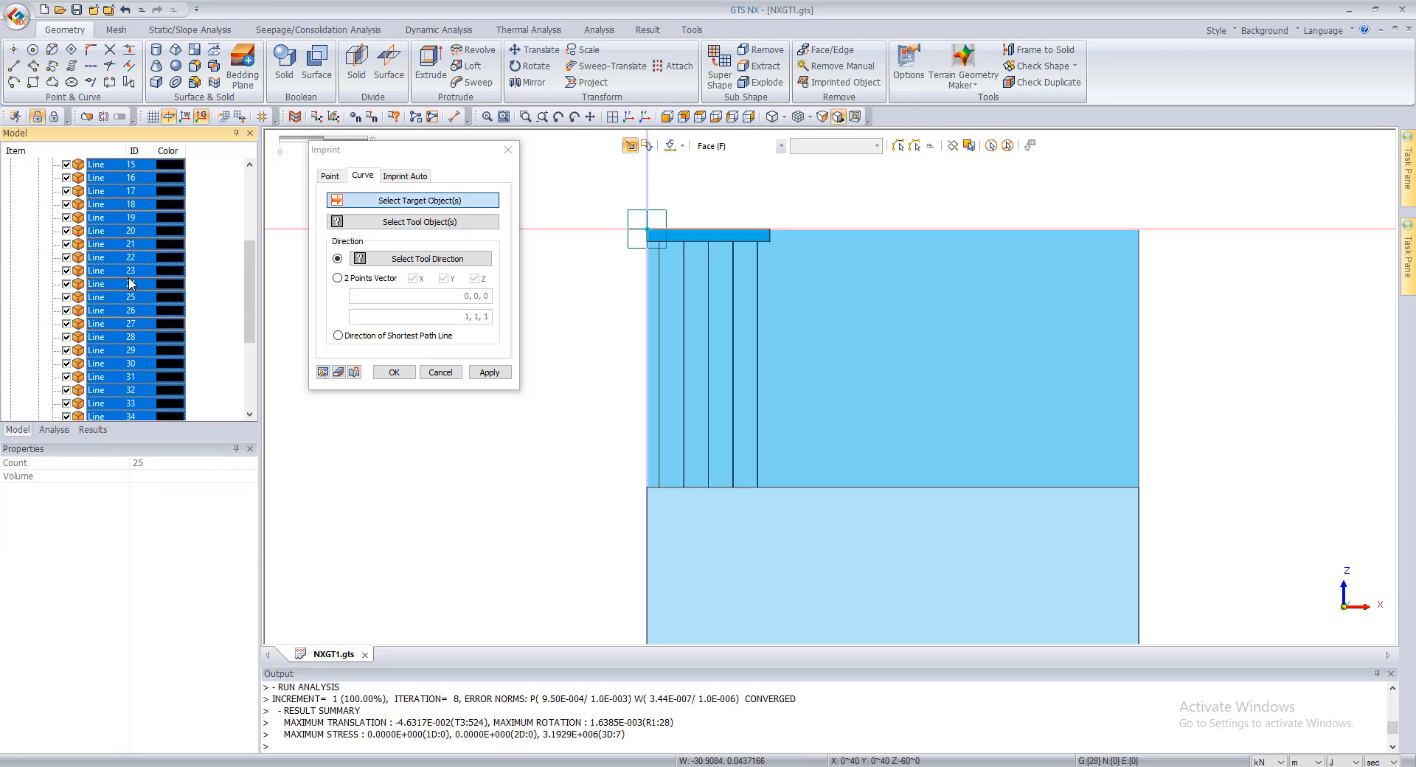
Step: Choose all 25 pile lines of Geometry Set-1 as the tool objects for the curve imprint
left_click(428, 221)
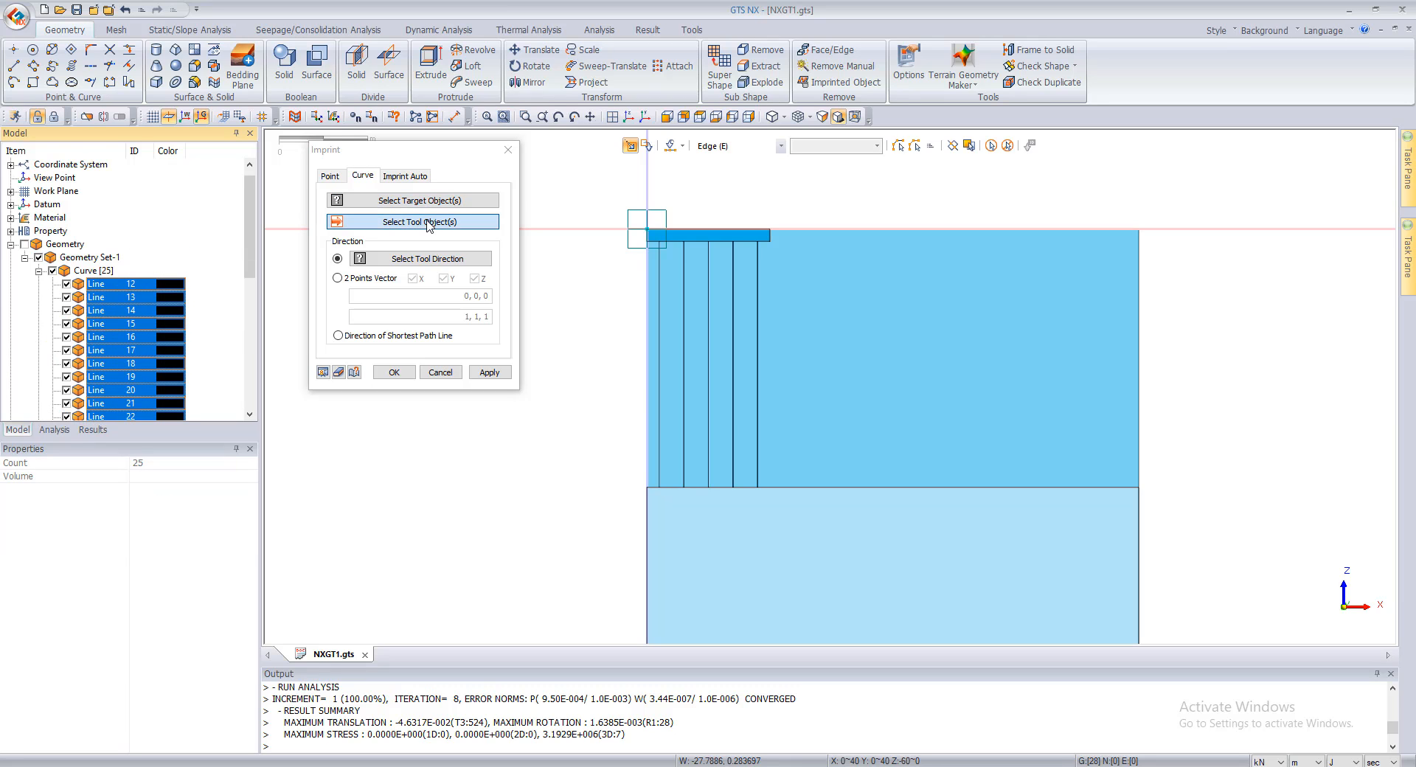
left_click(94, 286)
scroll(96, 295, "down", 8)
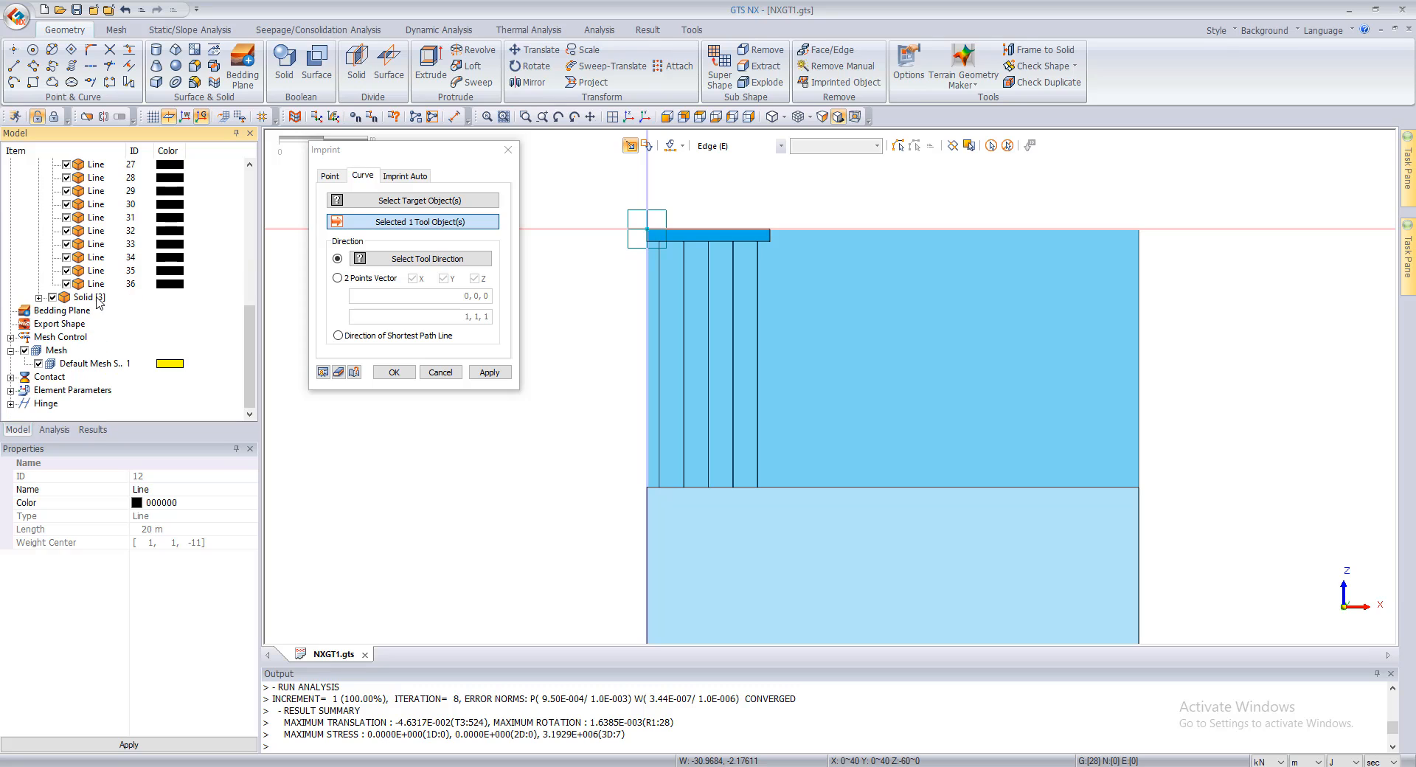
left_click(94, 287, "shift")
scroll(96, 288, "up", 8)
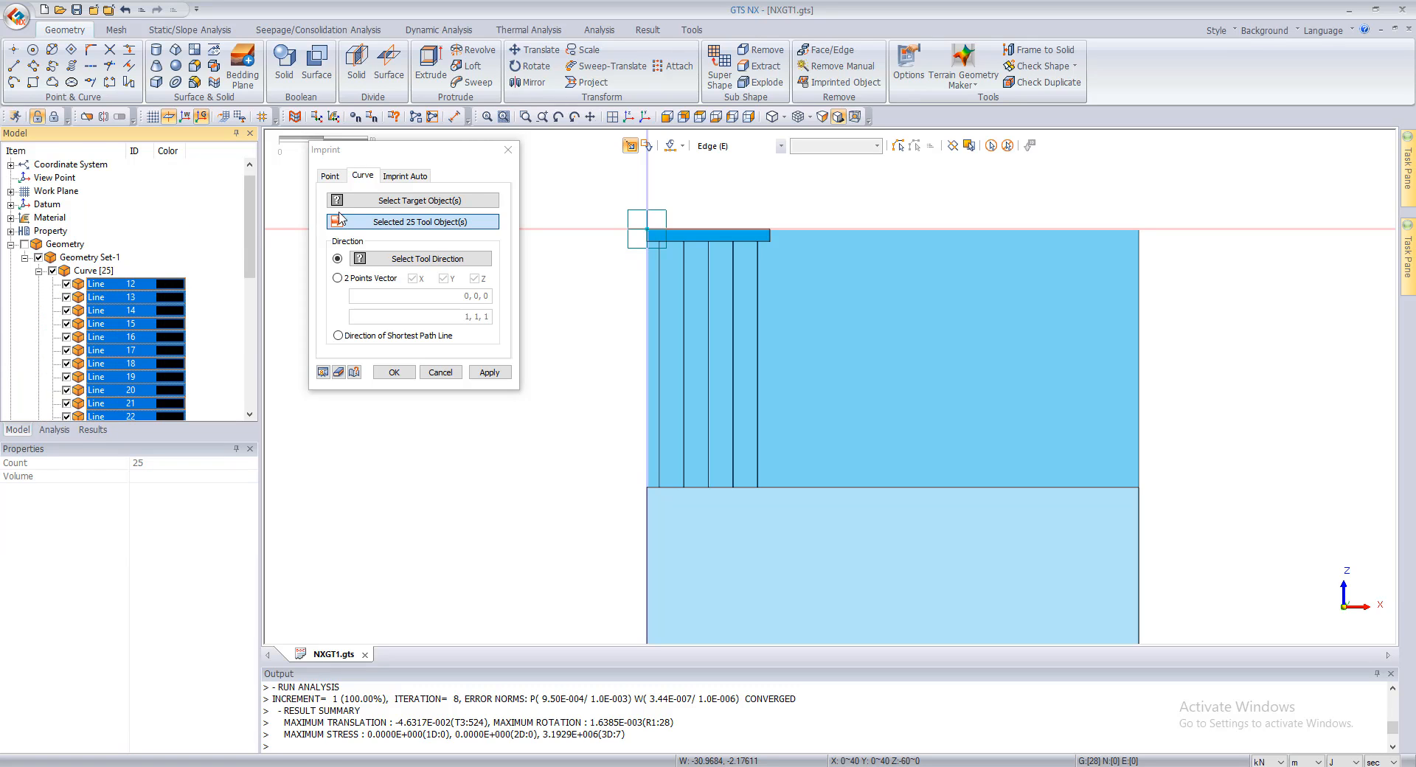
Step: Pick the horizontal faces at pile-tip level and at the underside of the raft as the imprint targets
left_click(447, 202)
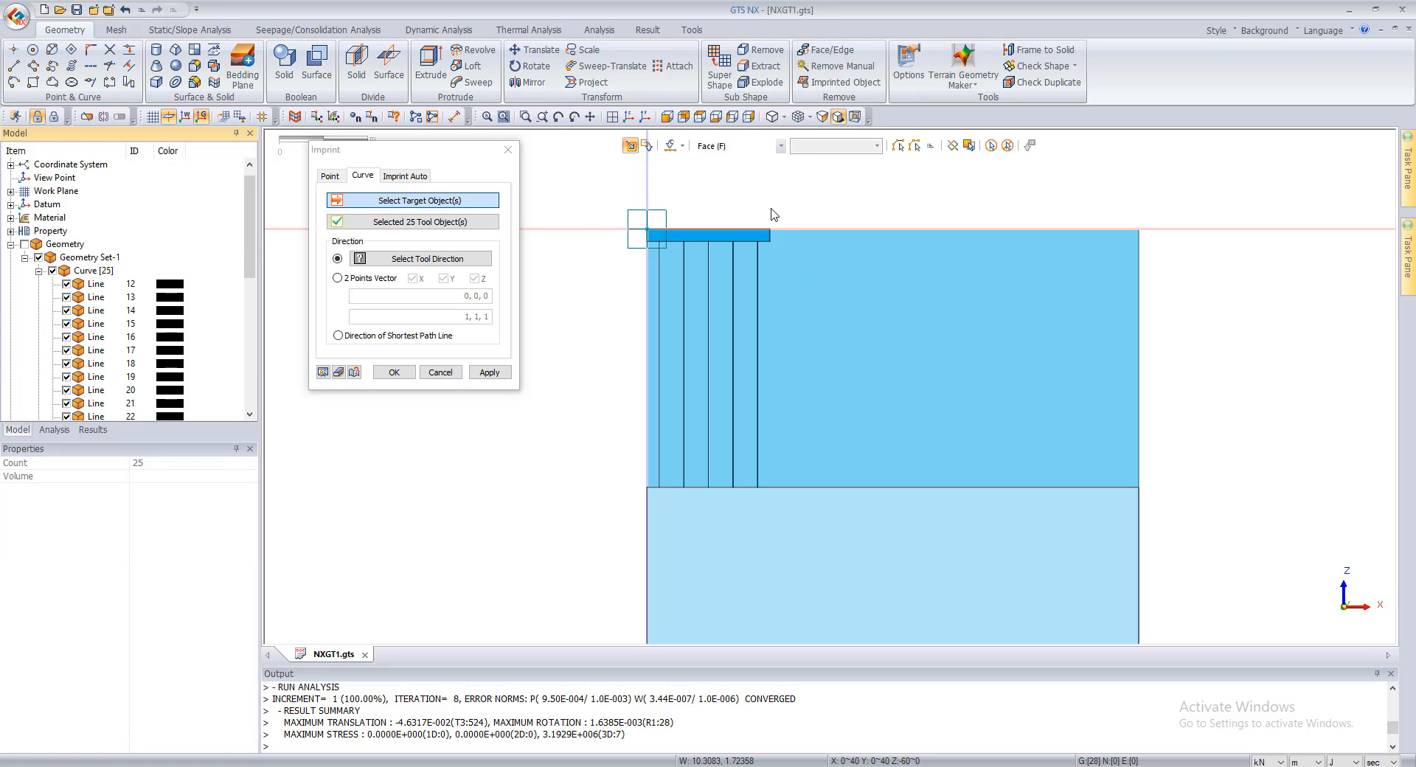
middle_click_drag(769, 208, 913, 140)
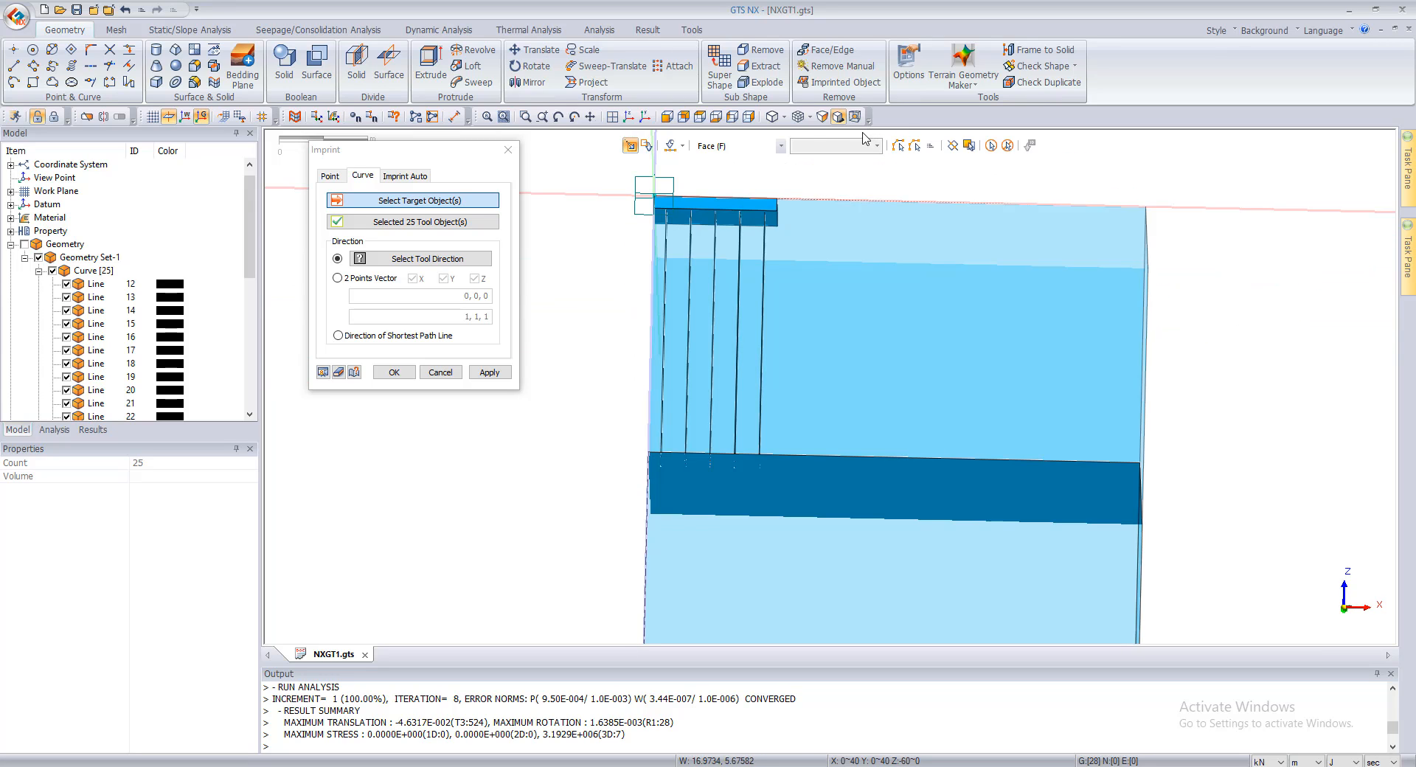
left_click(675, 116)
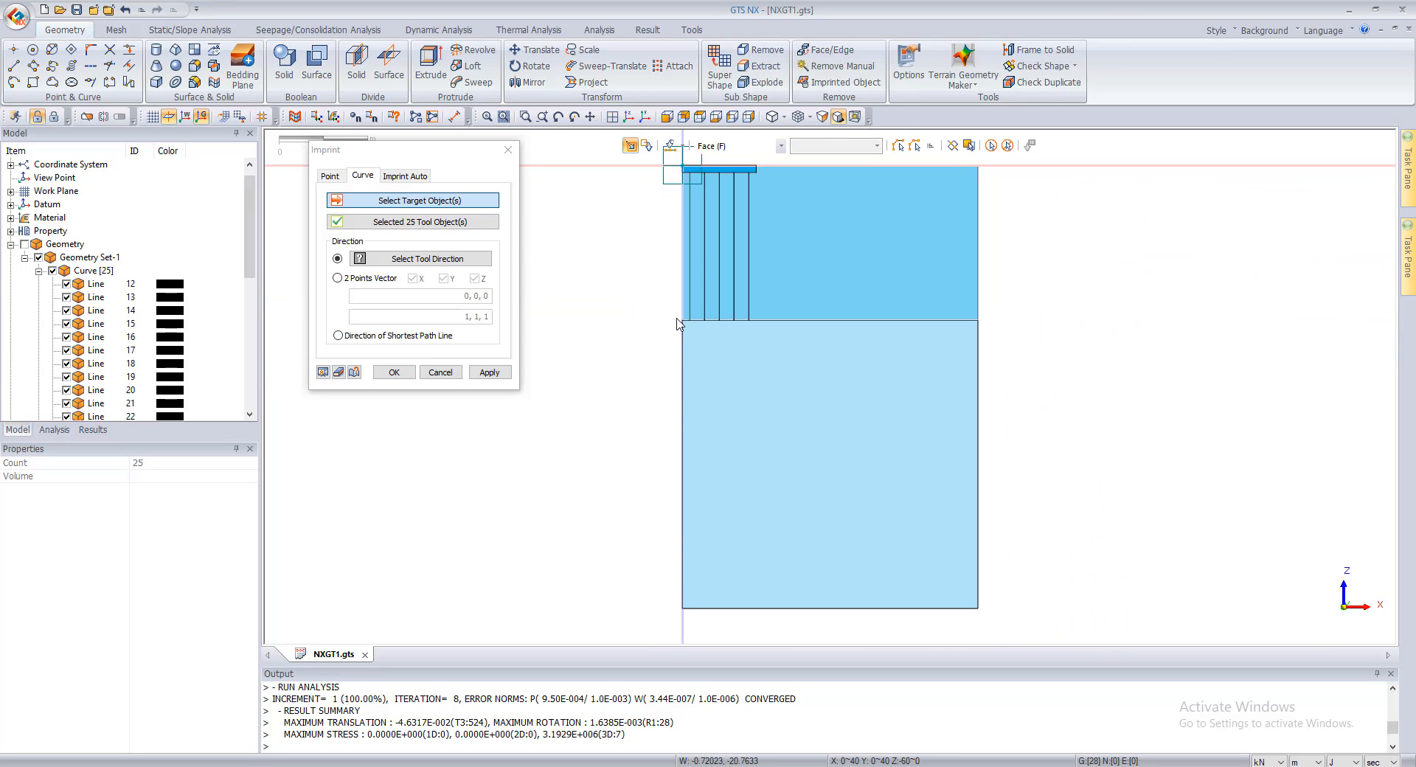
left_click(853, 345)
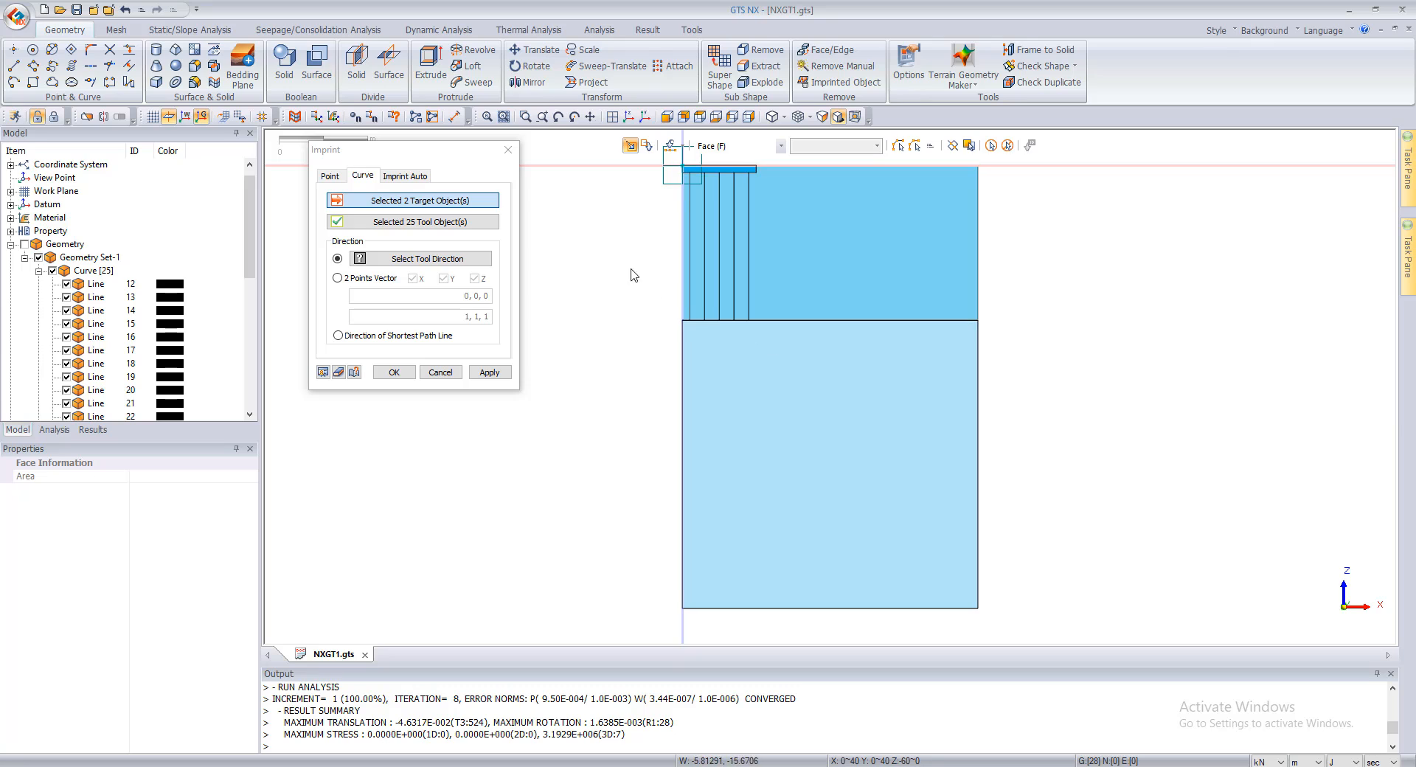
scroll(672, 214, "up", 2)
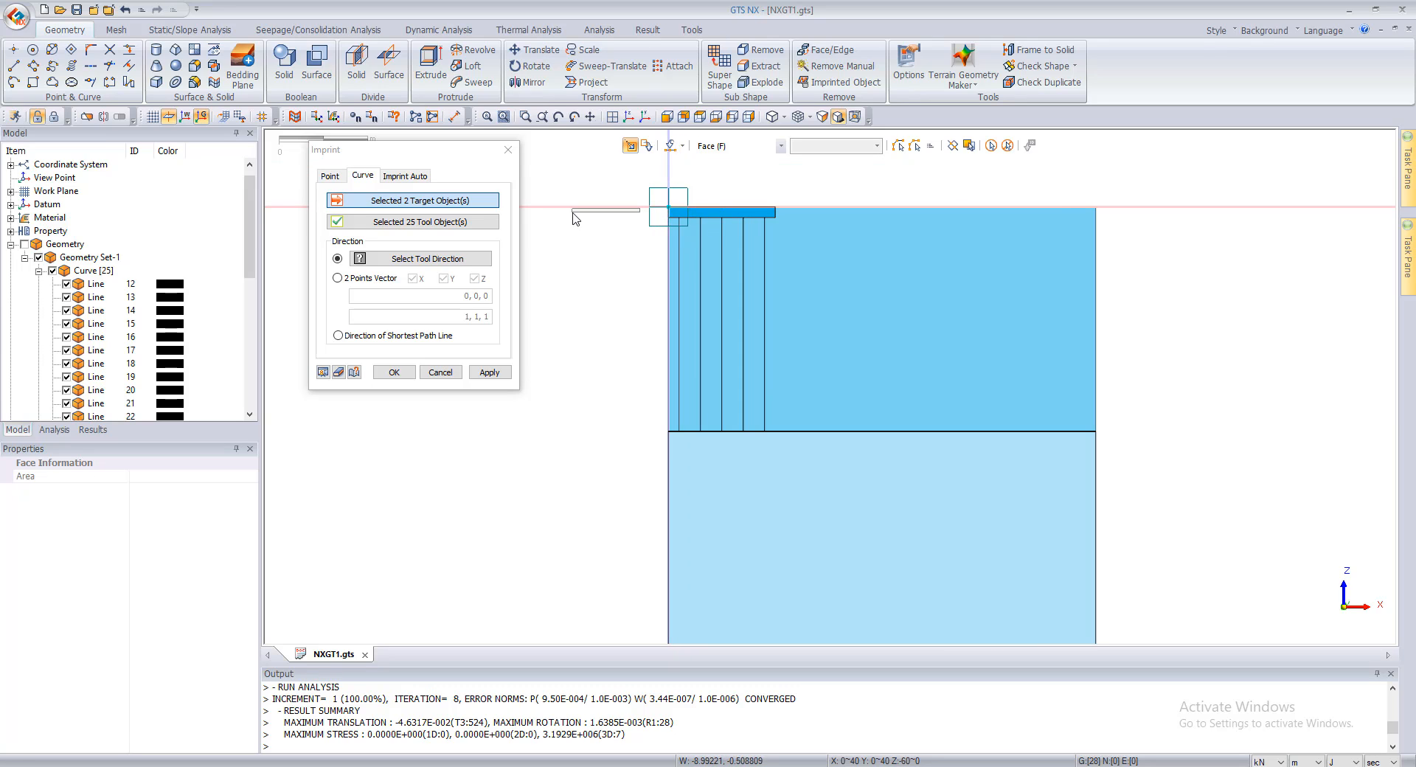
left_click_drag(638, 217, 1179, 262)
Step: Imprint the pile lines on the target faces using the direction of shortest path line, and close the Imprint tool
left_click(369, 336)
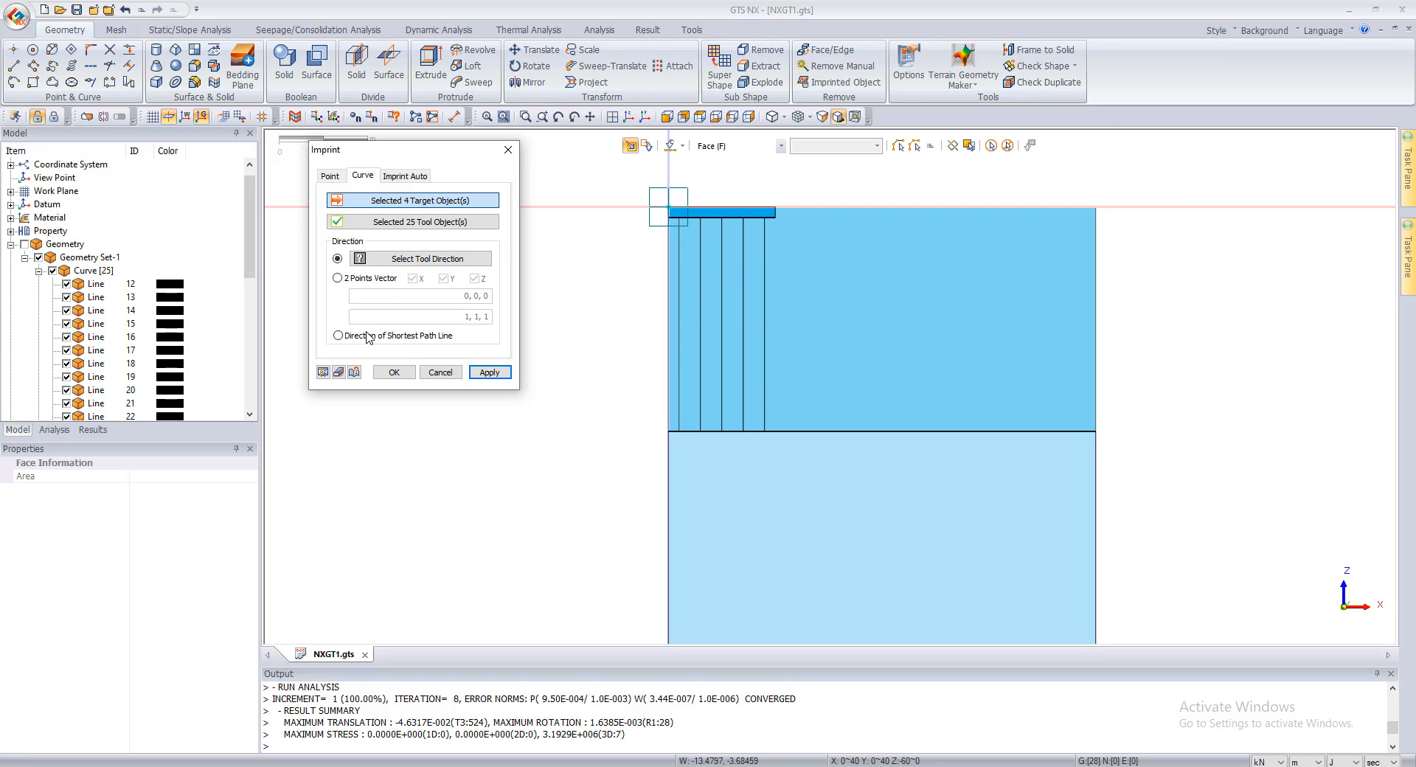
left_click(492, 373)
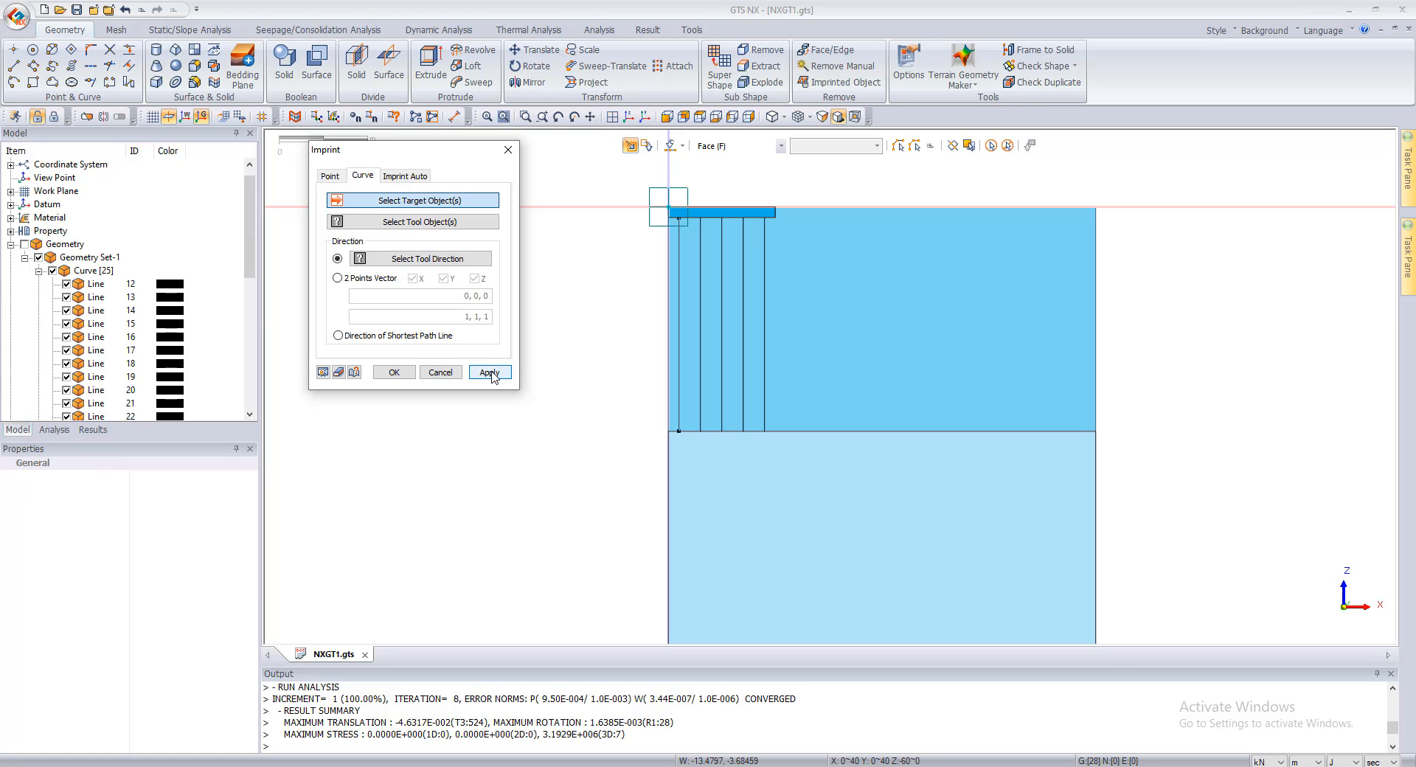
left_click(449, 374)
Step: Examine the pile ends at the horizontal soil interface from several angles to check the imprint
middle_click_drag(793, 303, 841, 322)
scroll(719, 505, "up", 8)
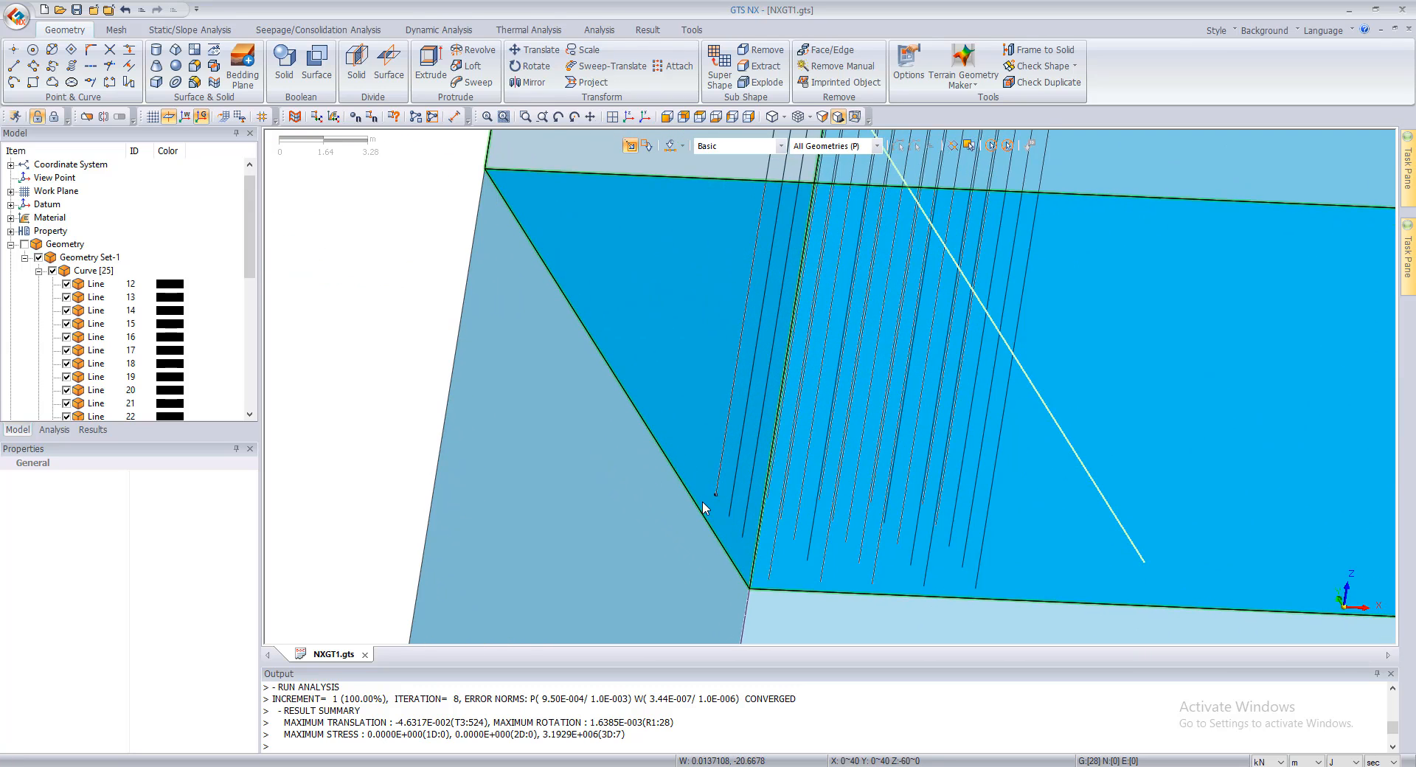
scroll(718, 501, "up", 3)
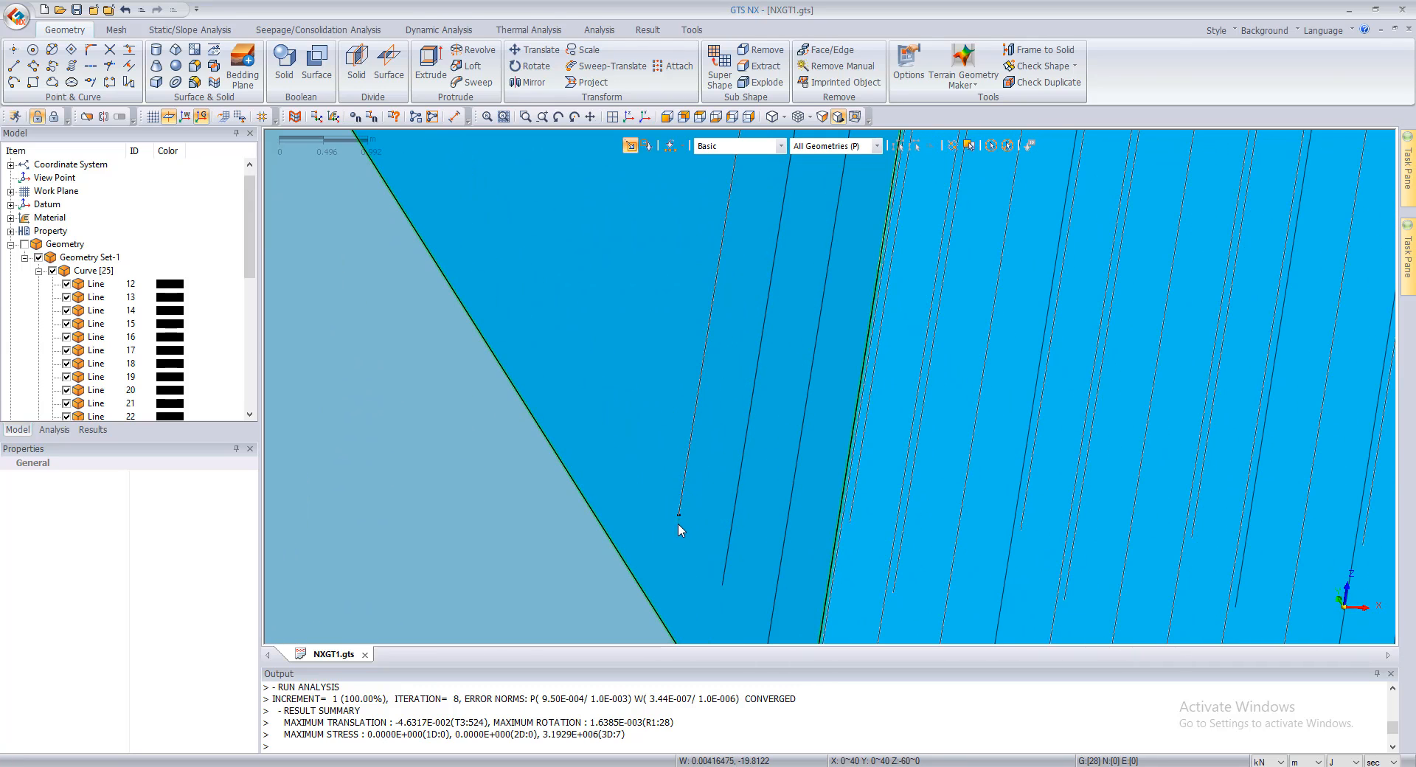
scroll(676, 520, "up", 2)
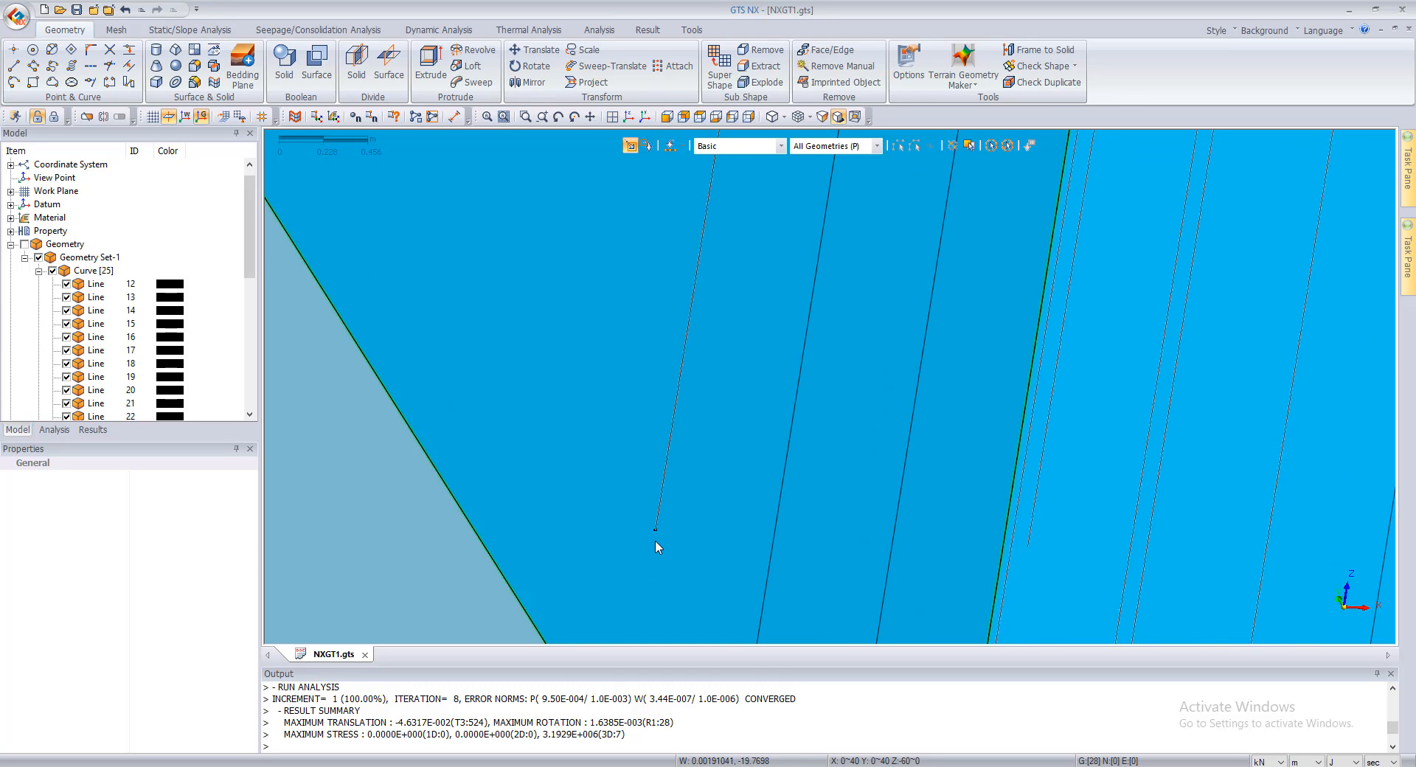
scroll(642, 524, "down", 8)
scroll(630, 506, "down", 3)
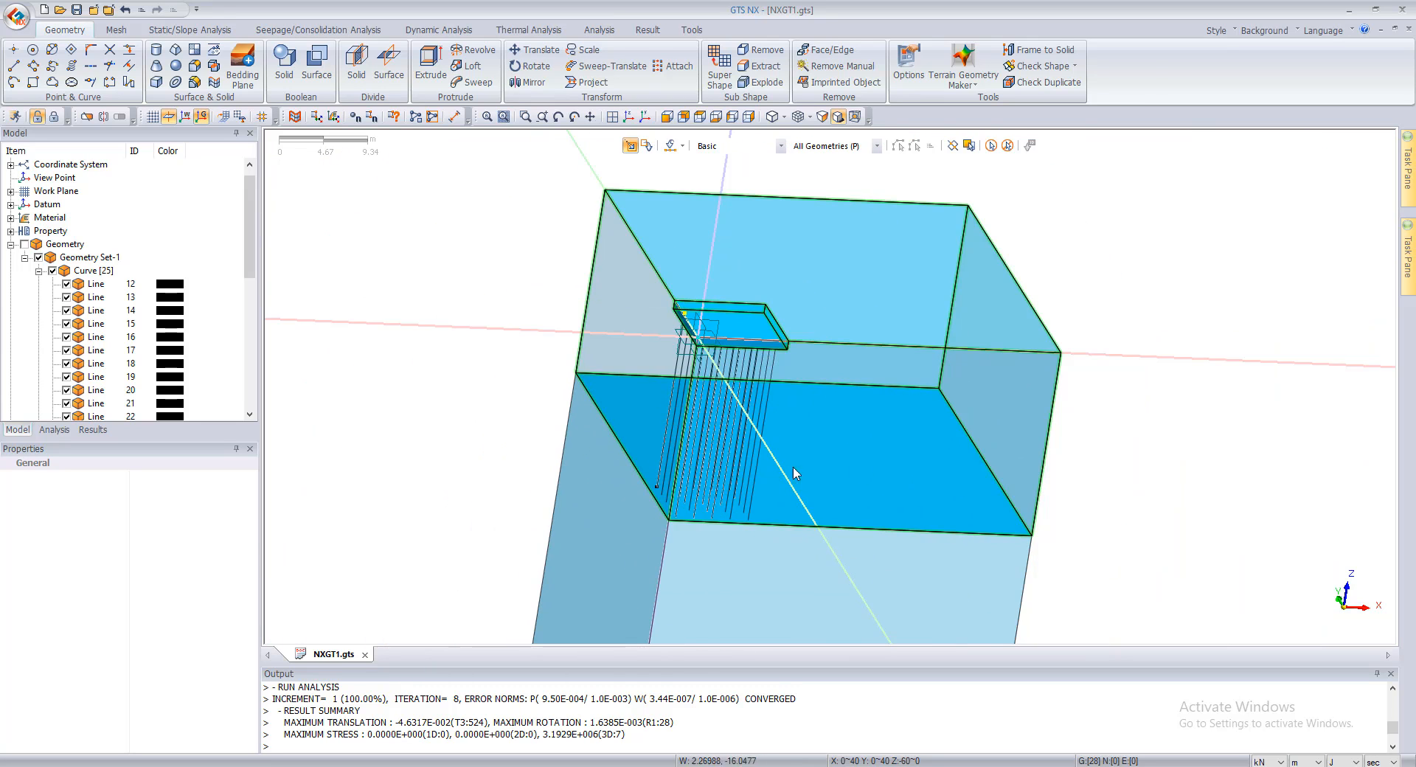
middle_click_drag(1188, 389, 798, 445)
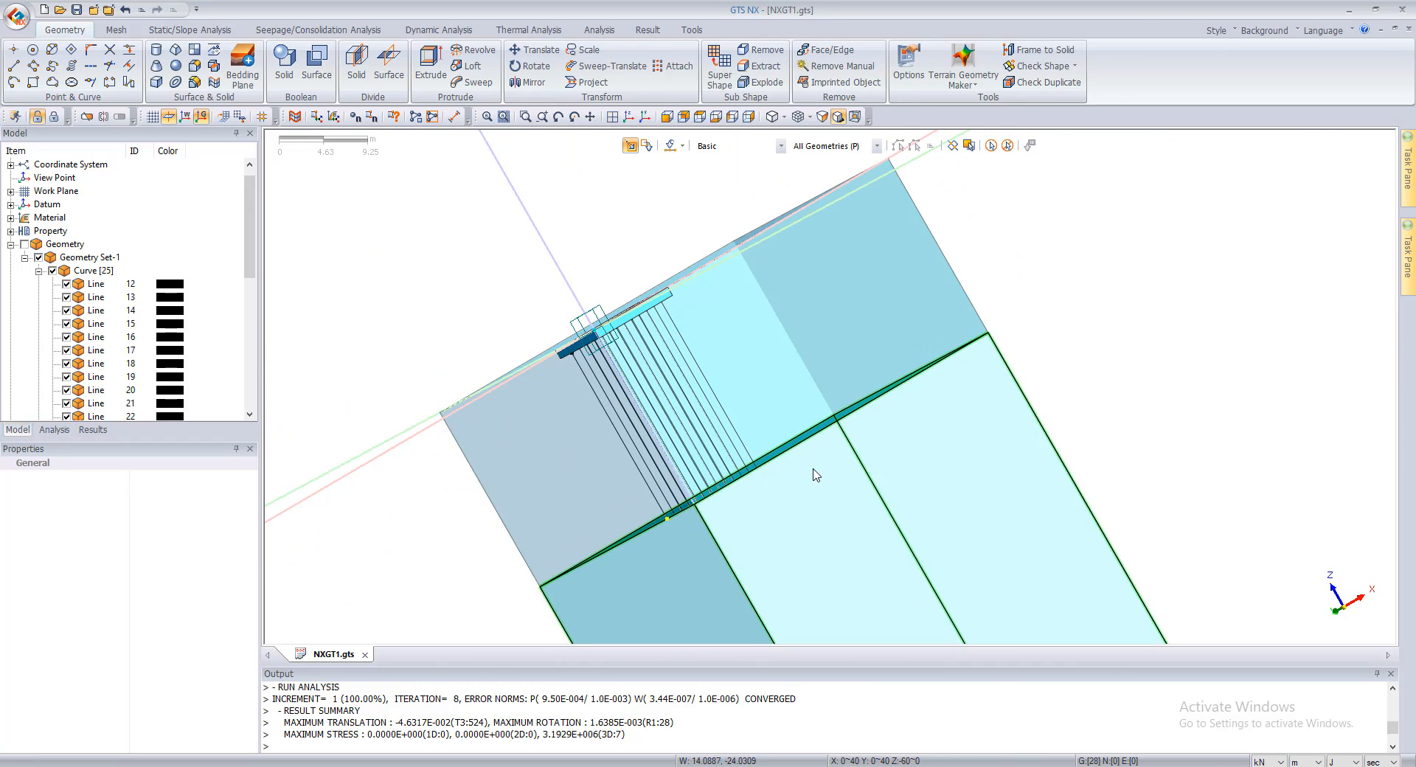
Step: Hide the lower soil solid and inspect the underside of the upper soil for imprinted pile points
left_click(814, 472)
right_click(815, 471)
left_click(845, 492)
middle_click_drag(884, 459, 629, 368)
scroll(568, 420, "up", 10)
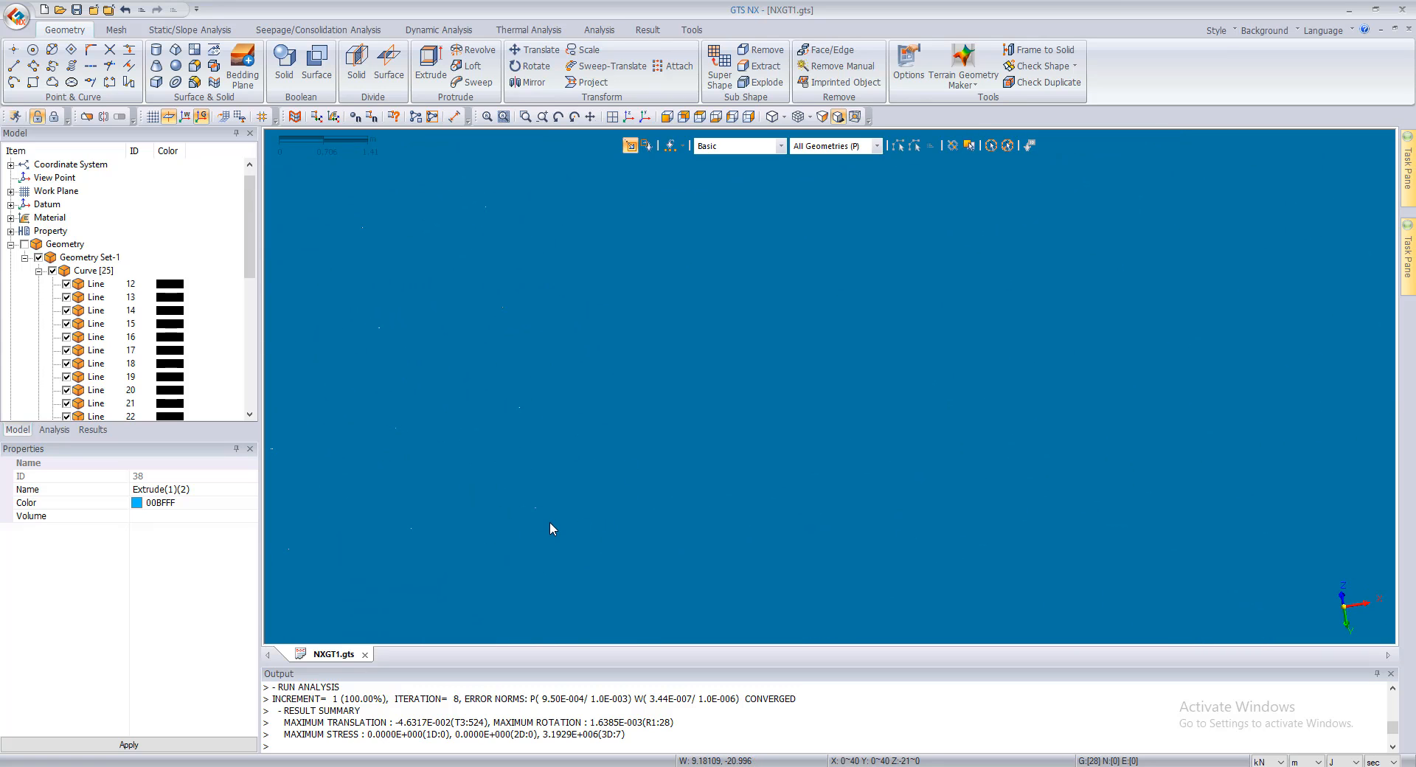
scroll(561, 520, "down", 6)
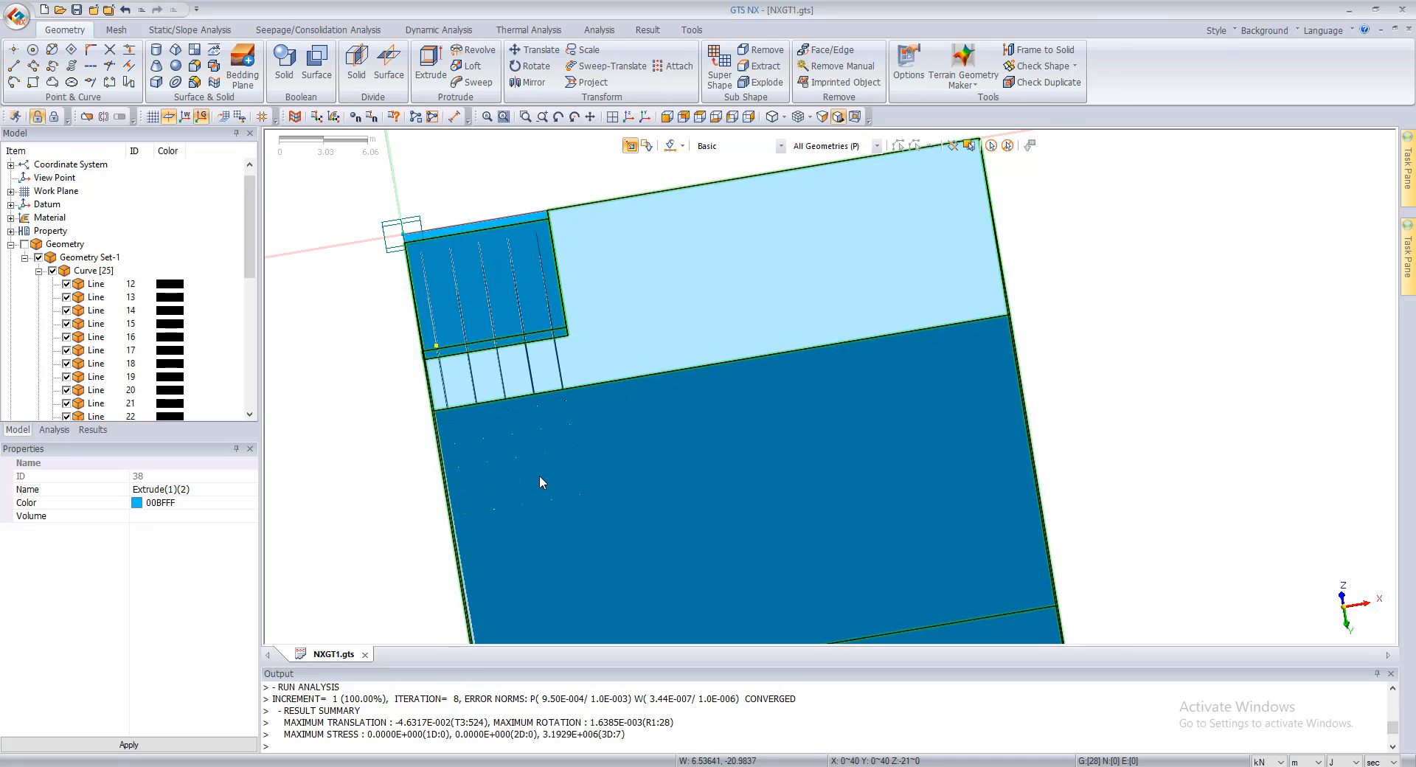
Step: Hide the upper soil solid and examine where the pile lines meet the underside of the raft
right_click(725, 400)
left_click(745, 420)
scroll(484, 228, "up", 2)
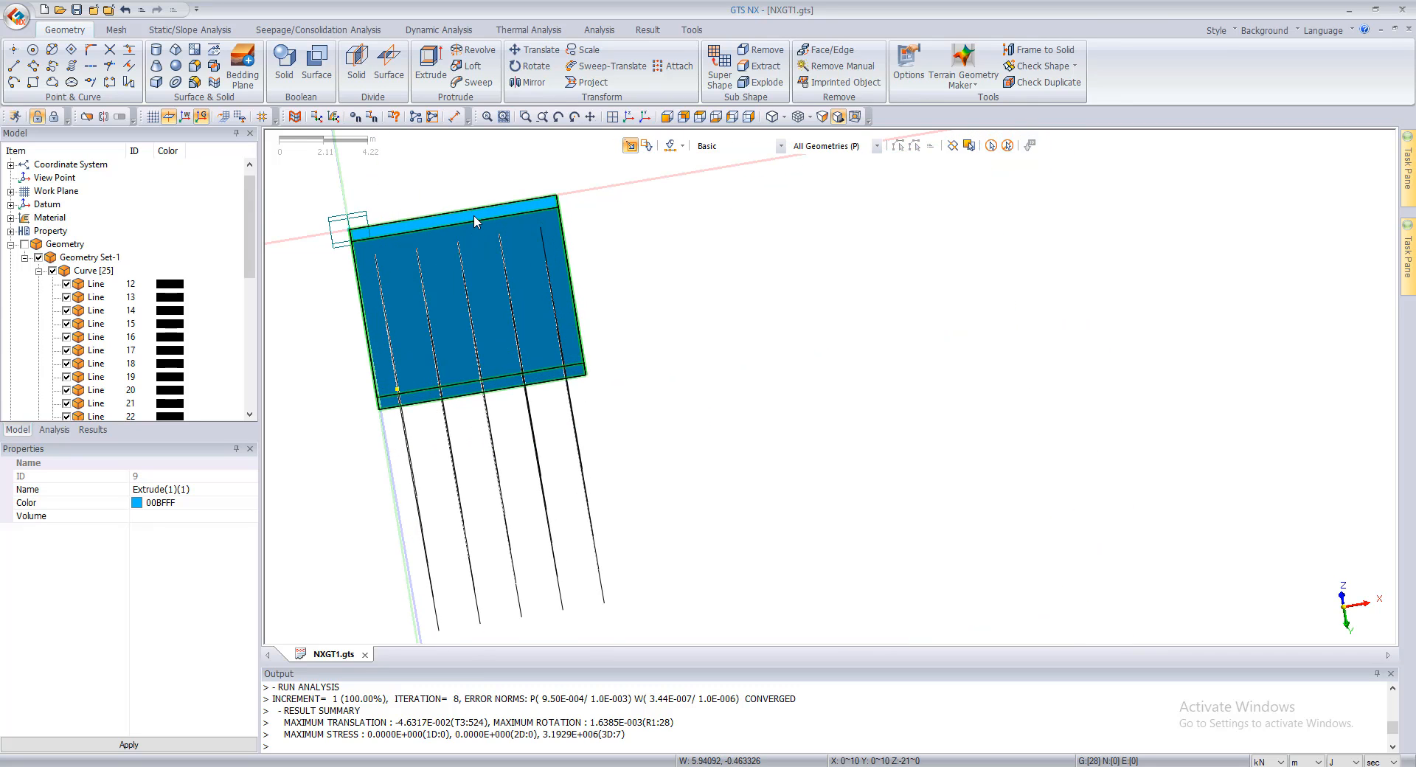
middle_click_drag(475, 222, 890, 237)
scroll(140, 407, "up", 1)
scroll(348, 391, "up", 2)
scroll(797, 449, "down", 1)
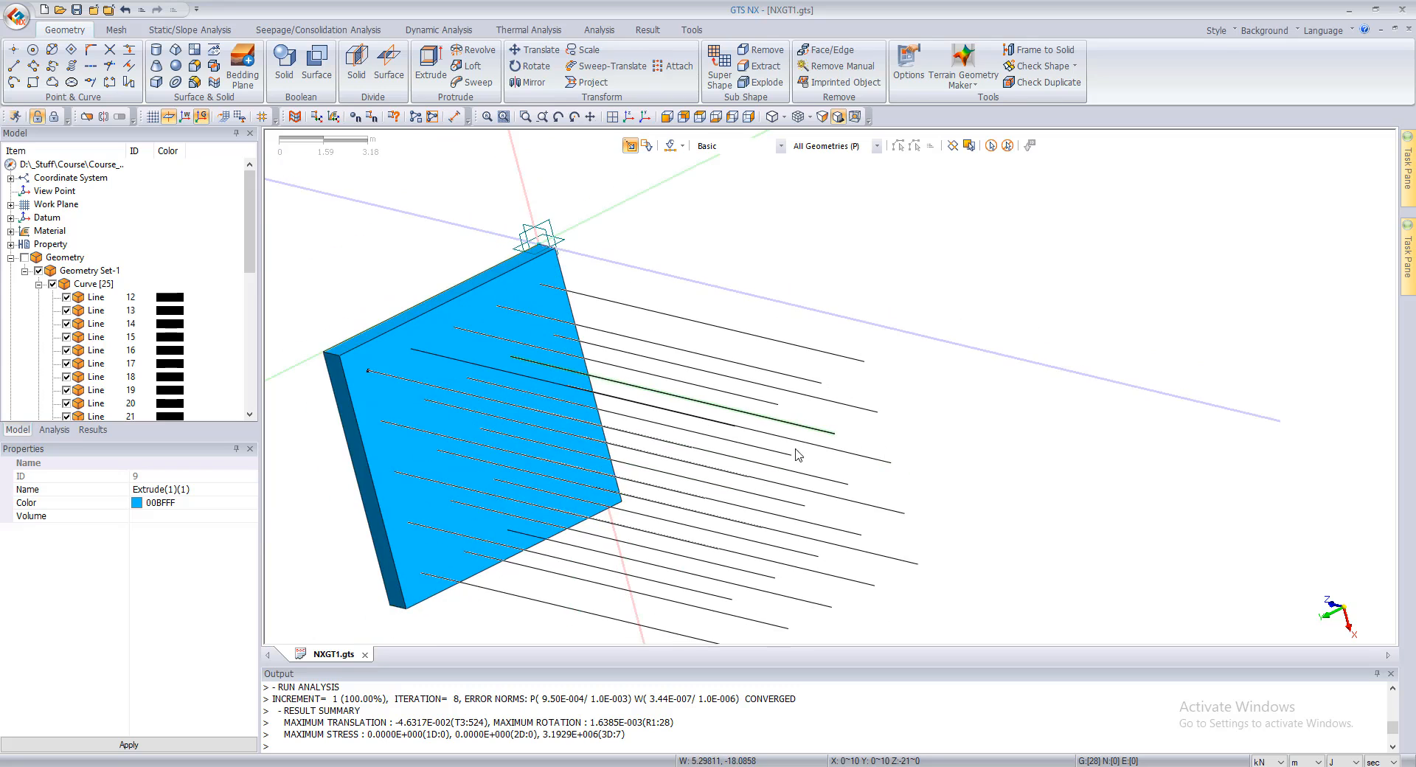
scroll(797, 455, "down", 1)
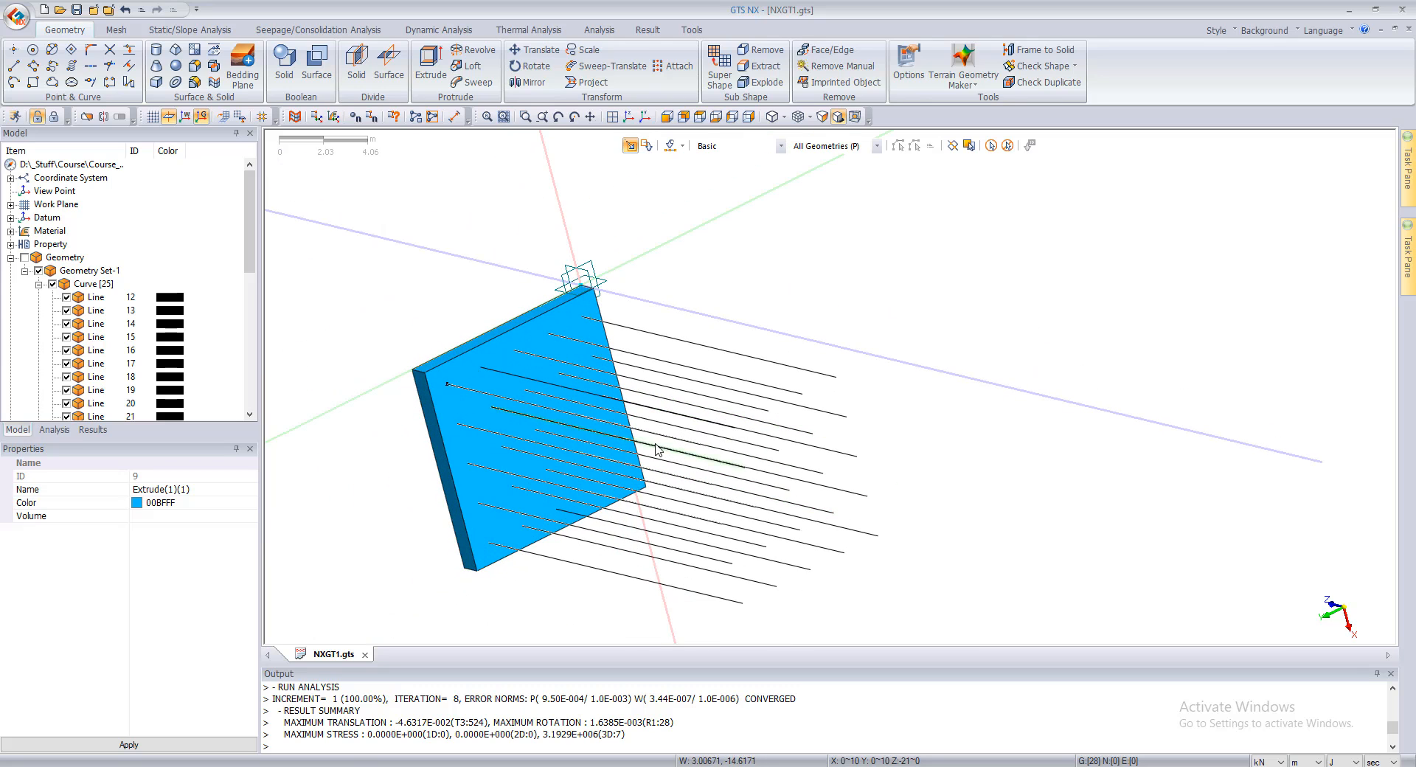
scroll(693, 410, "down", 1)
scroll(693, 410, "down", 1)
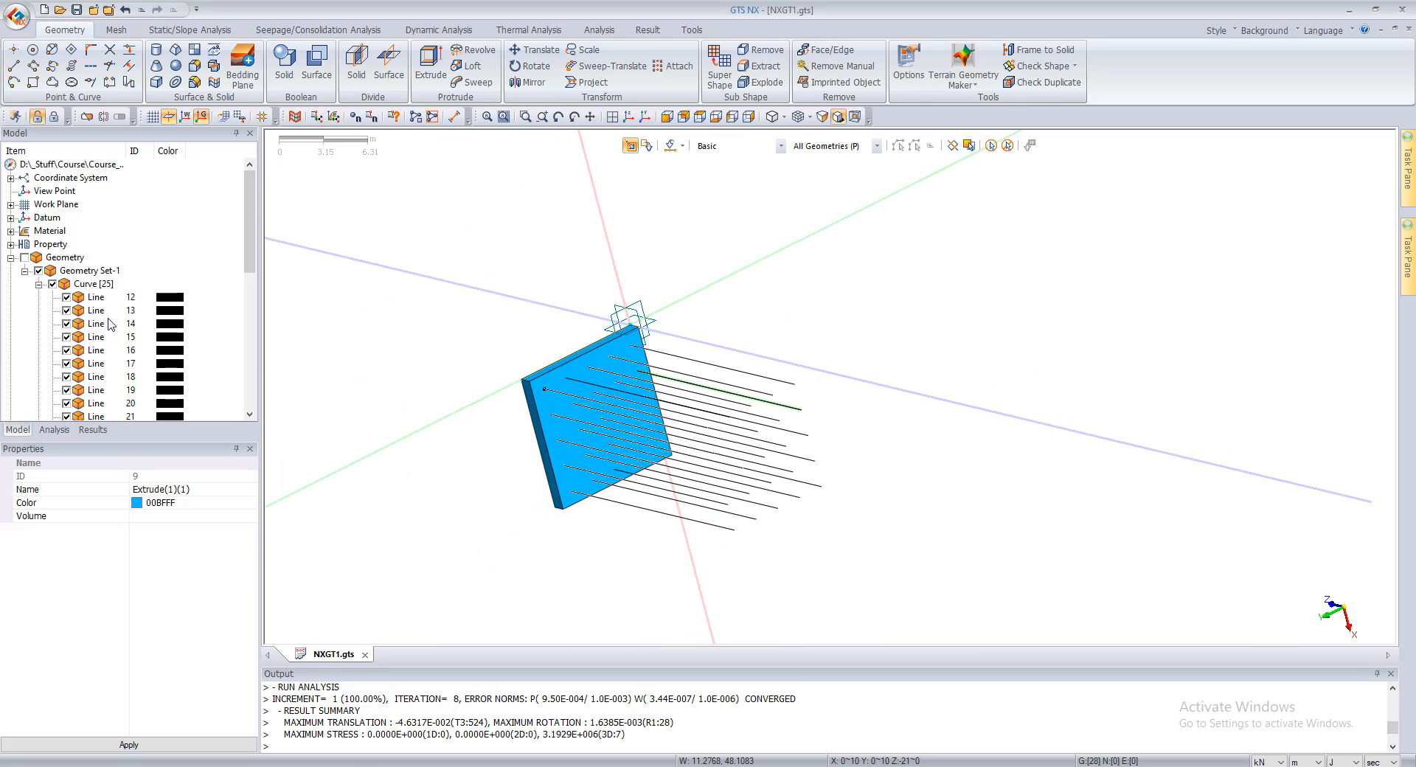
scroll(83, 325, "down", 8)
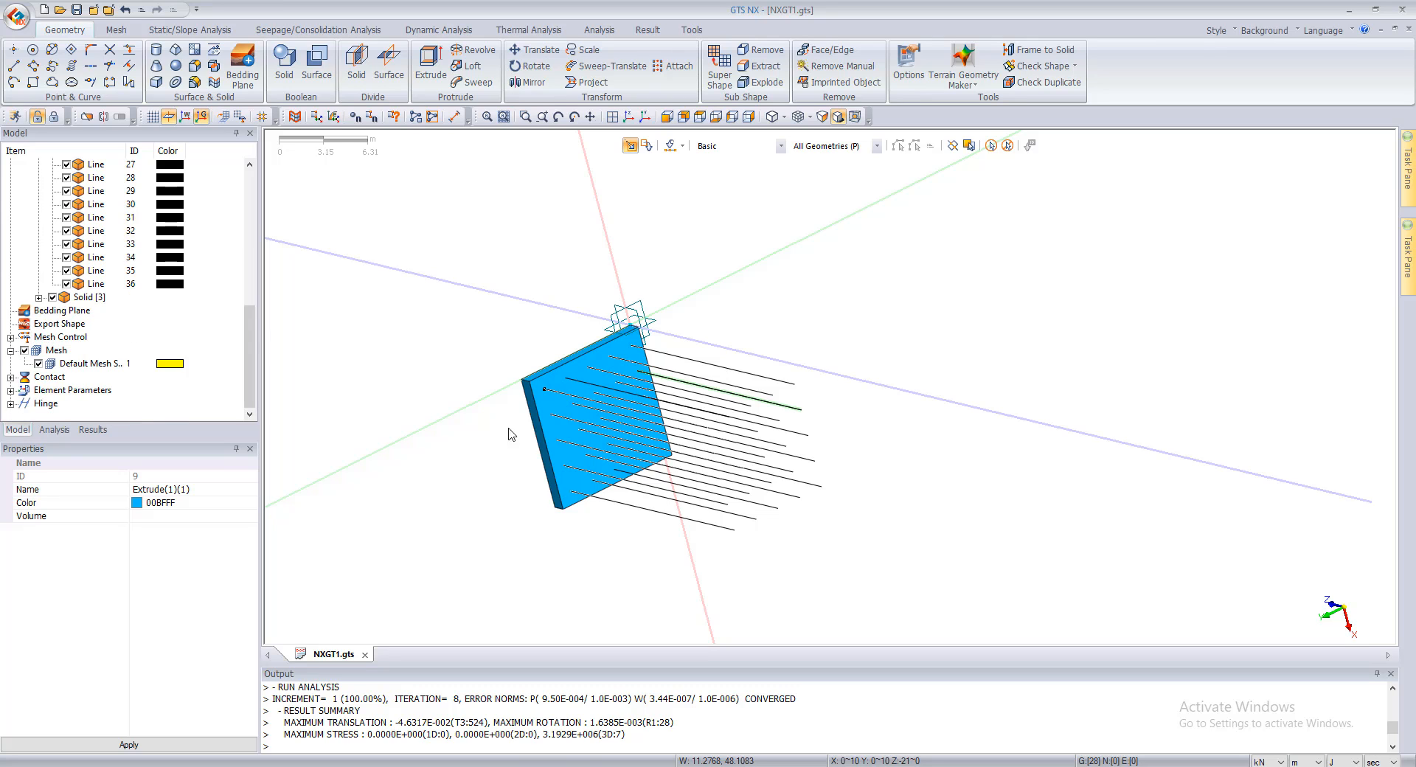
Step: Hide the raft and all pile lines, redisplay the solids alone, and inspect their faces for imprinted points
right_click(543, 391)
left_click(557, 419)
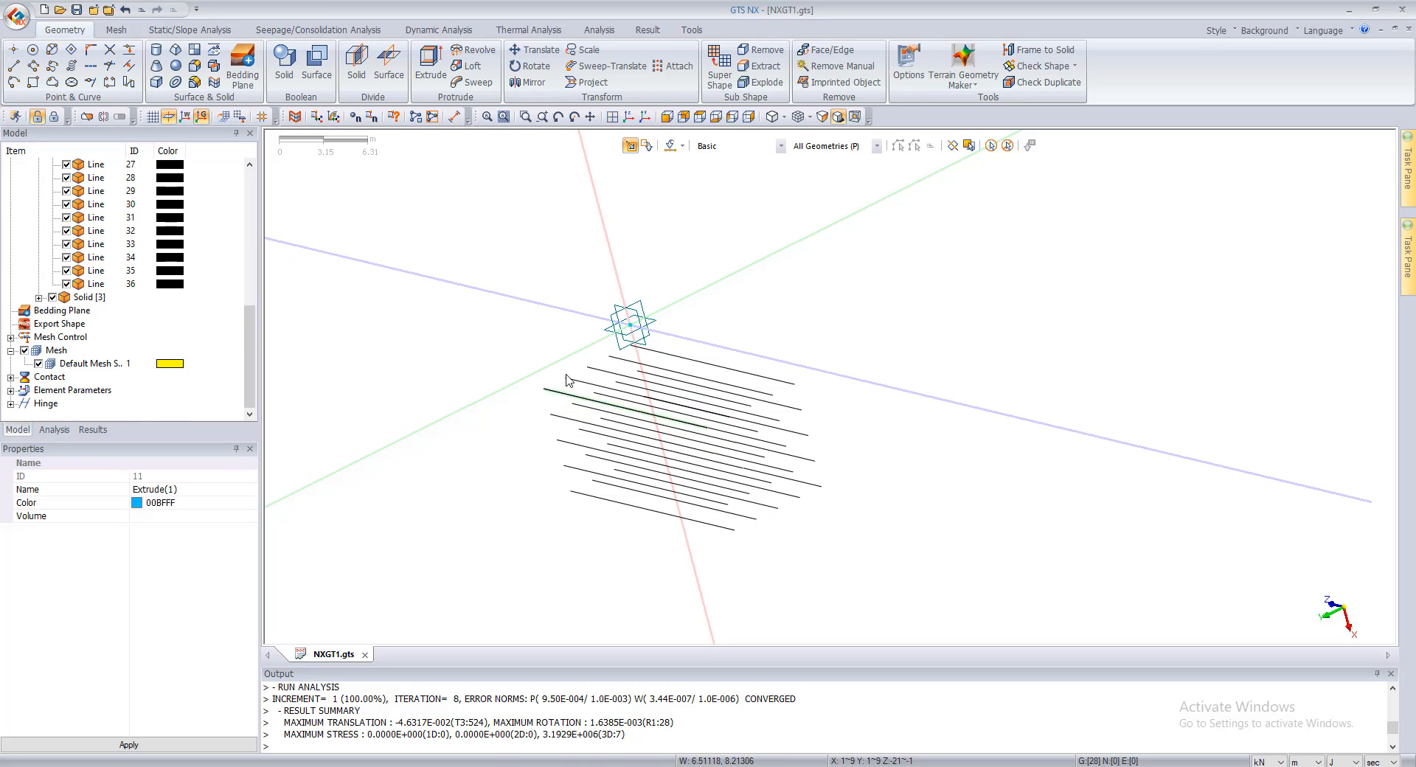
left_click_drag(476, 308, 967, 605)
right_click(690, 476)
left_click(745, 500)
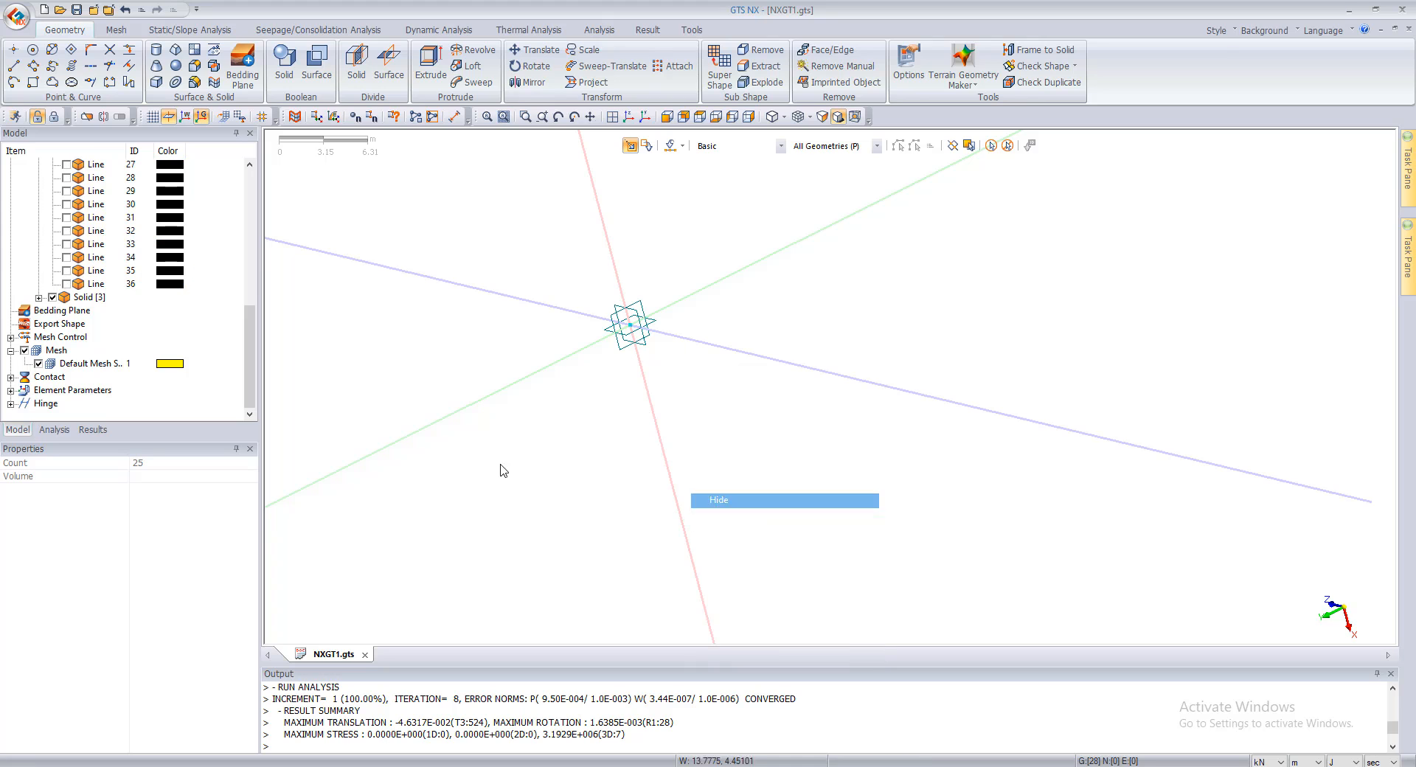
left_click(53, 297)
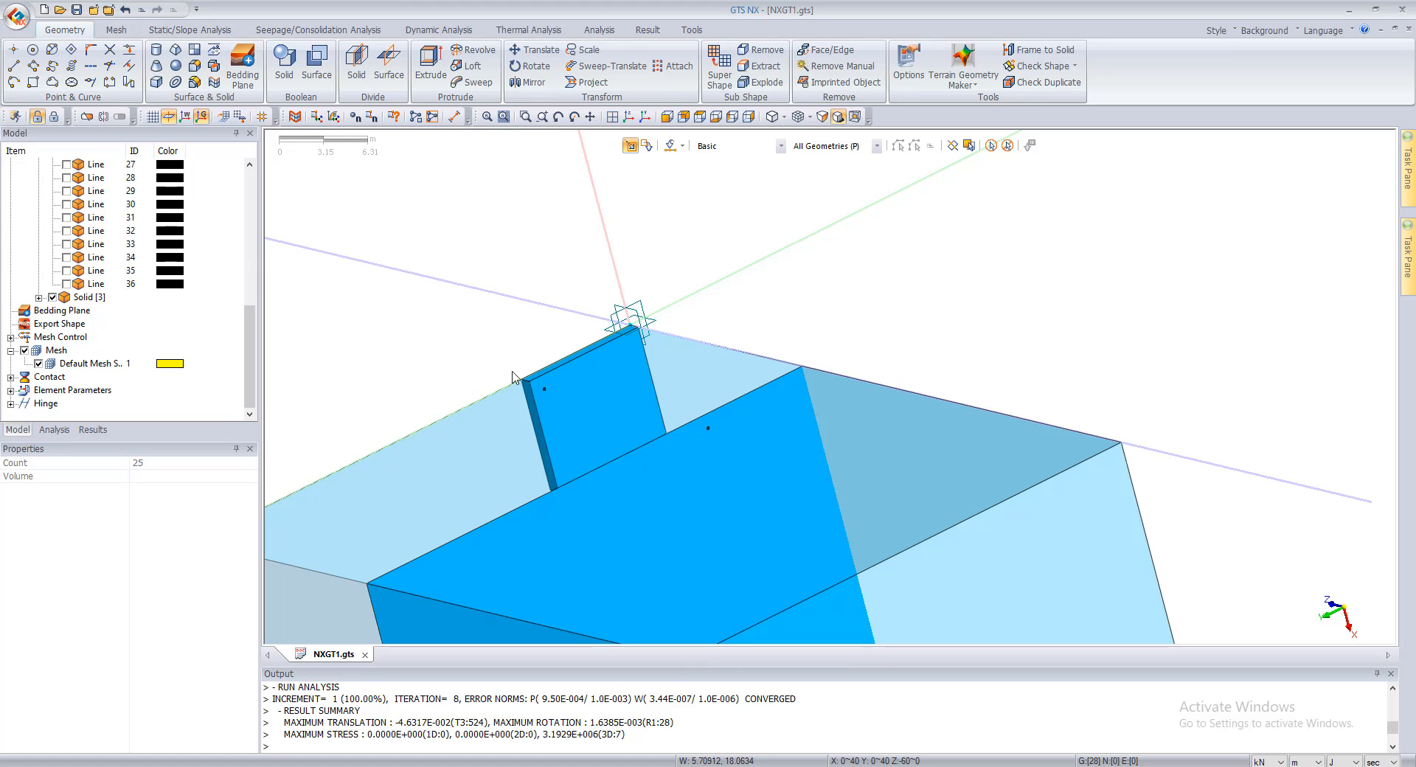
middle_click_drag(711, 353, 996, 395)
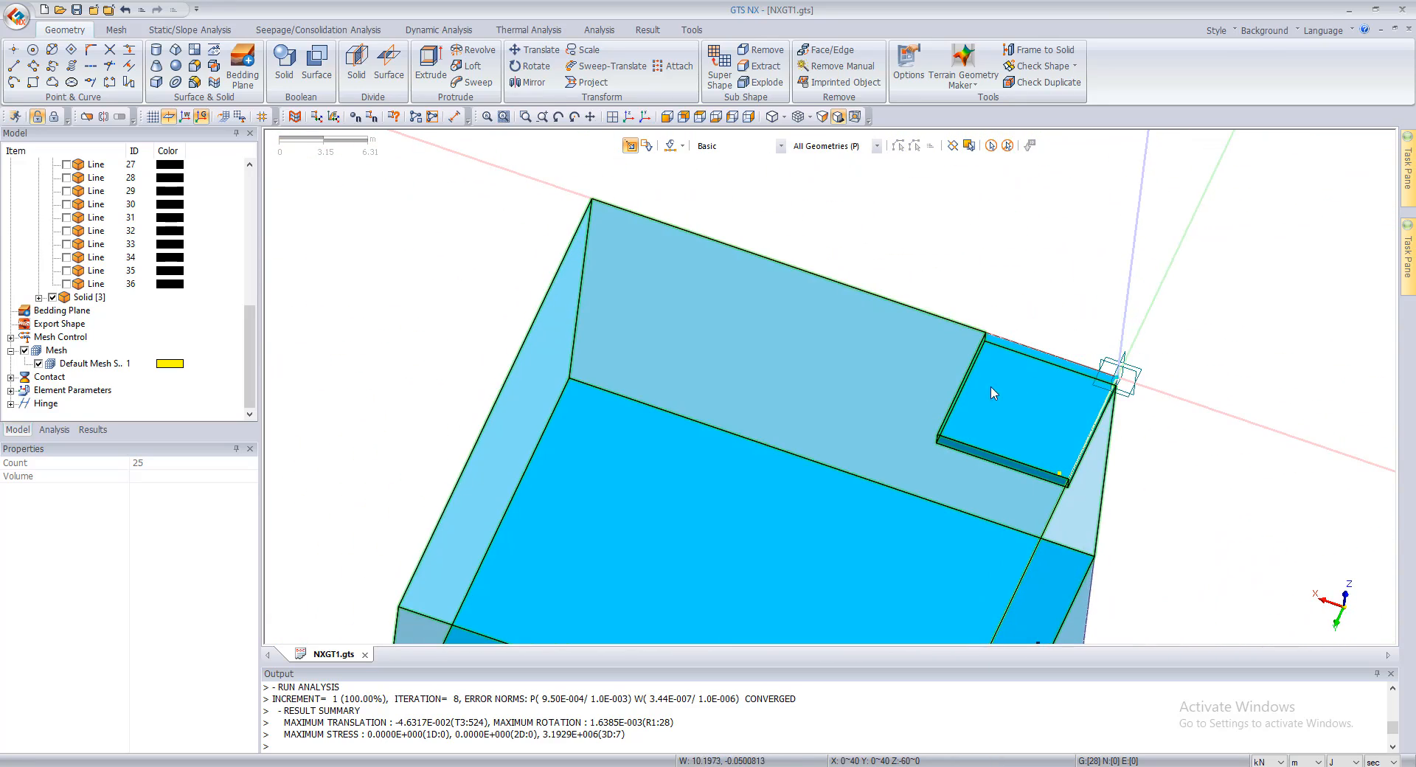
scroll(996, 395, "up", 5)
scroll(126, 291, "up", 1)
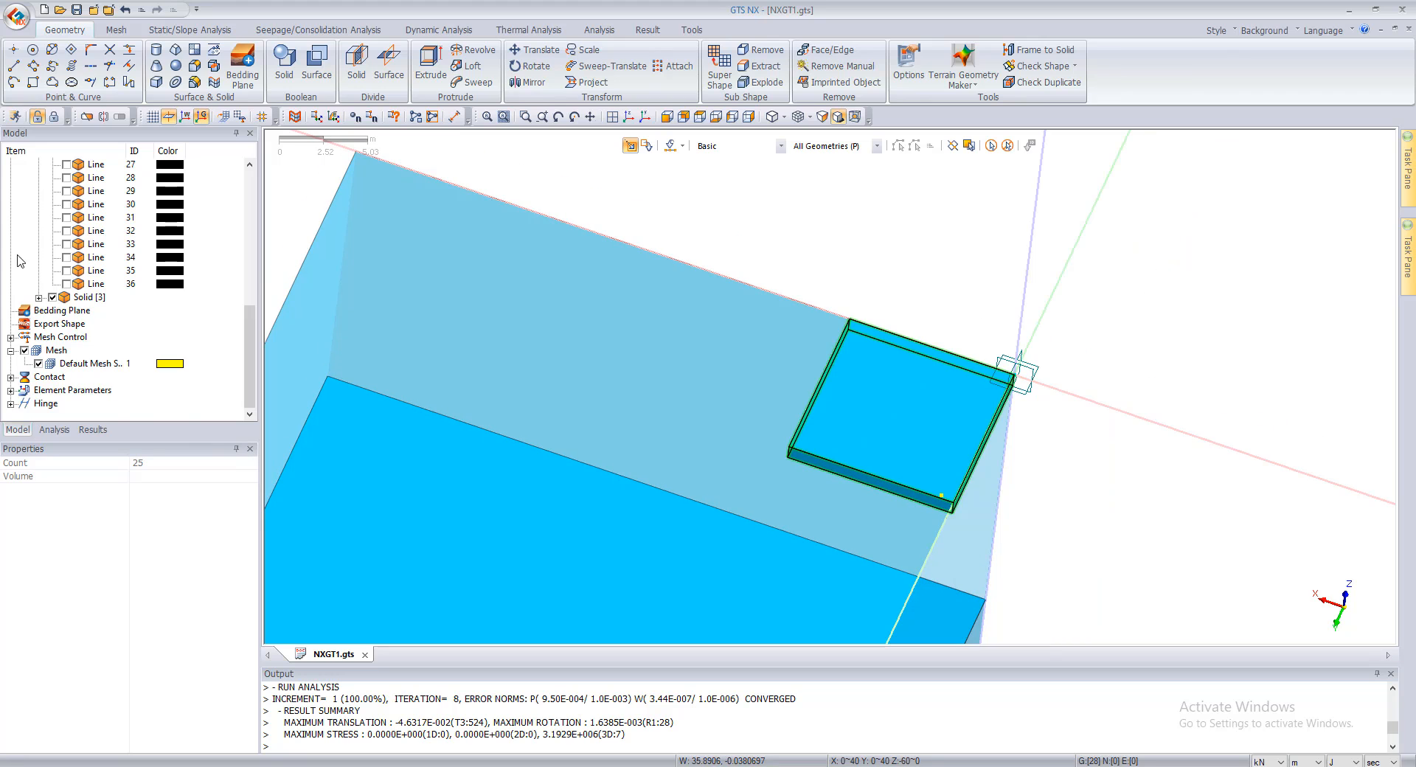
Step: Show all geometry again, including the pile lines
left_click(19, 262)
scroll(72, 272, "up", 9)
left_click(24, 258)
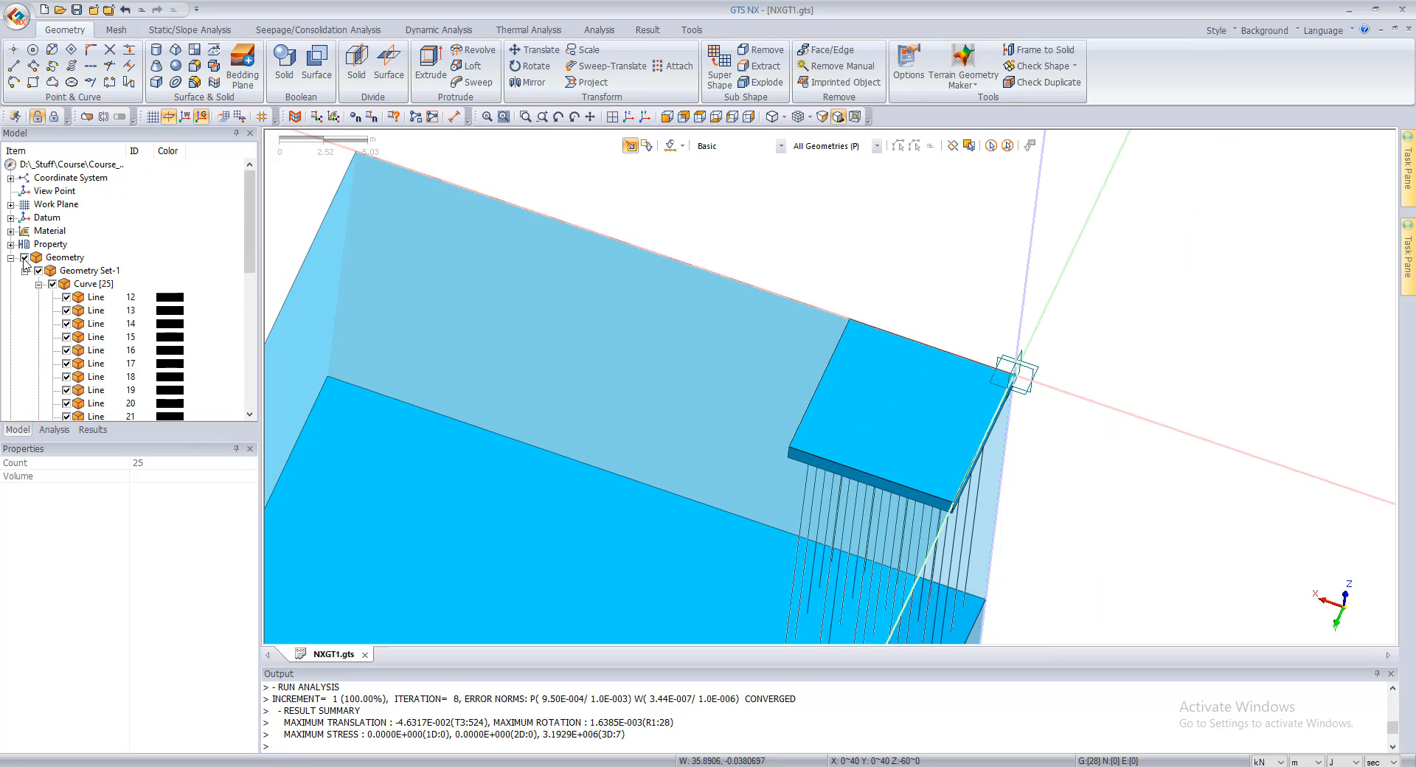
Step: Auto Connect all three solids with the Boolean method so they share faces, and close the tool
scroll(649, 377, "down", 5)
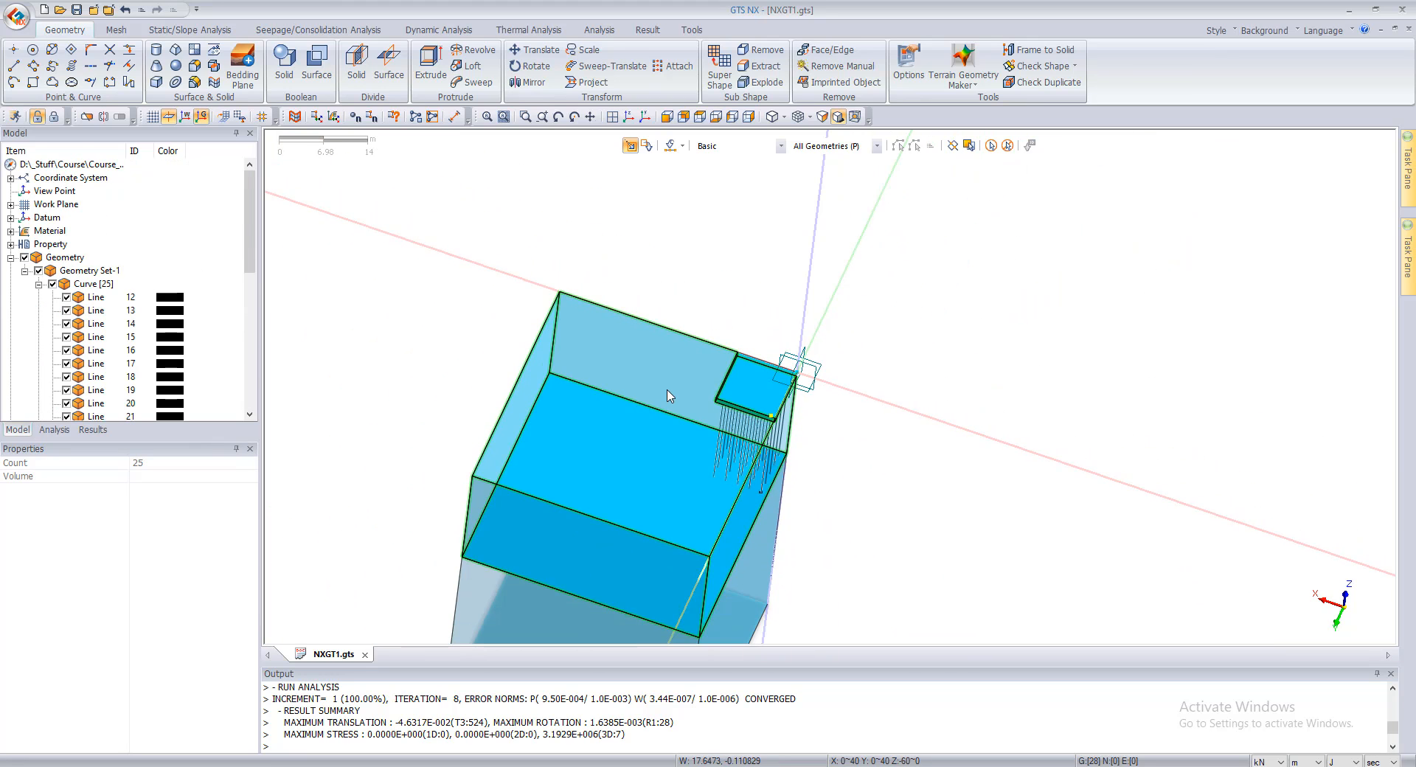
middle_click_drag(670, 397, 663, 380)
left_click(214, 66)
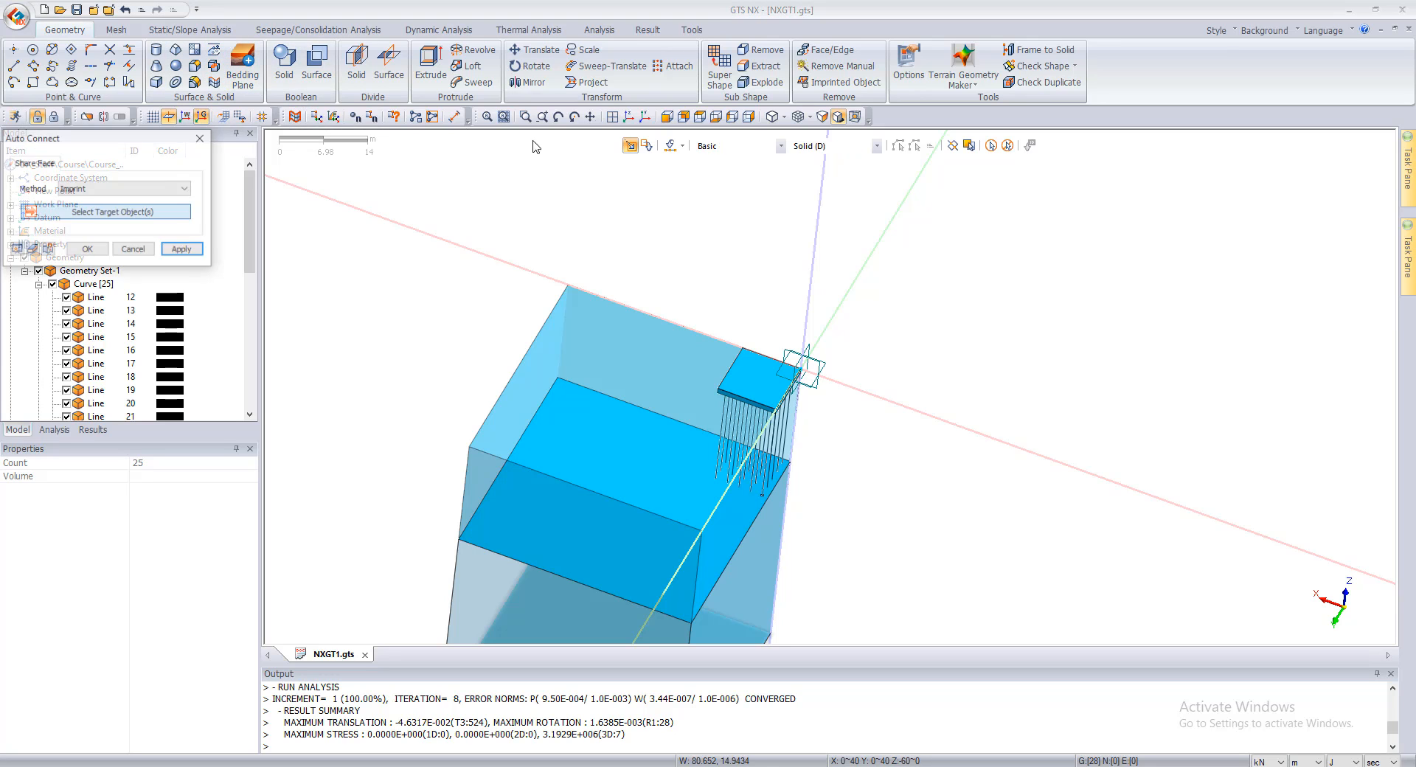
left_click(987, 146)
left_click(104, 194)
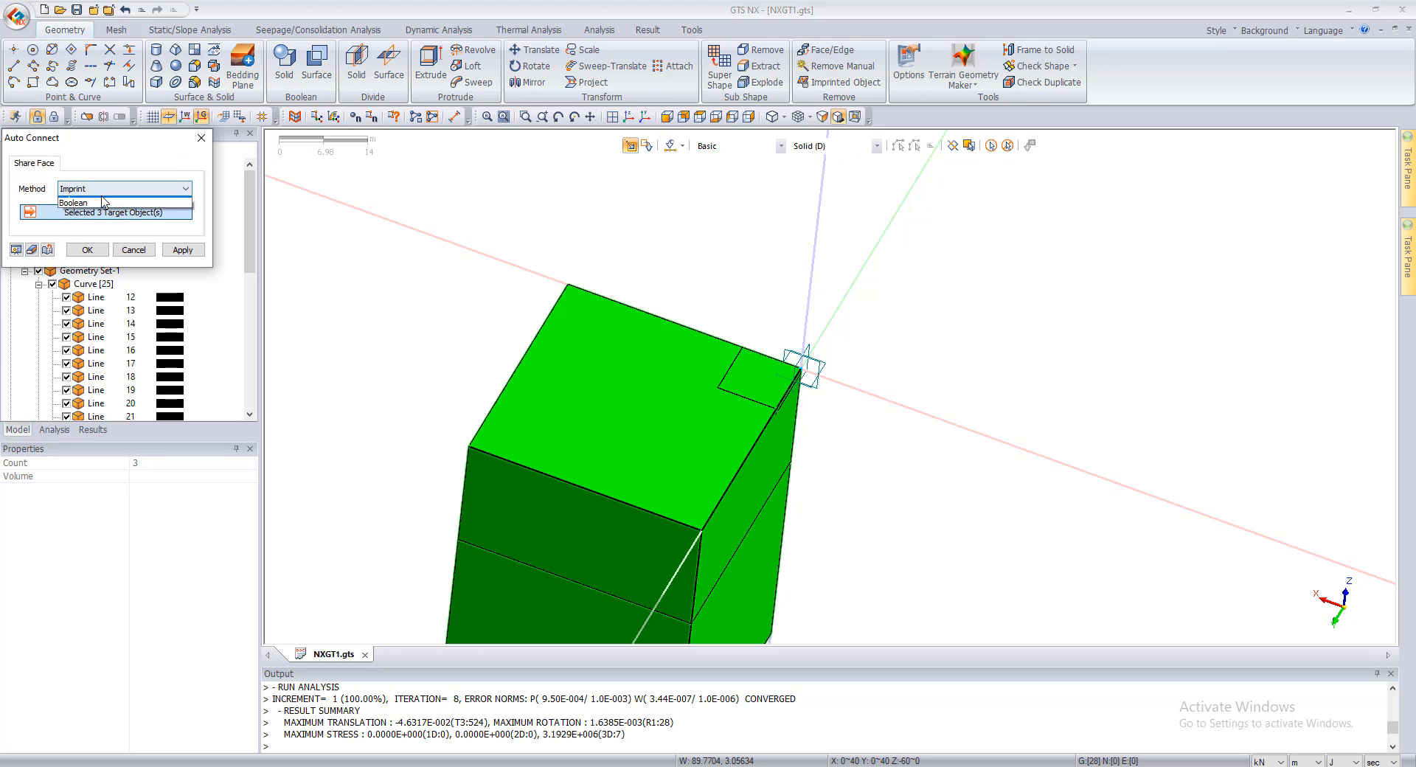
left_click(104, 202)
left_click(182, 250)
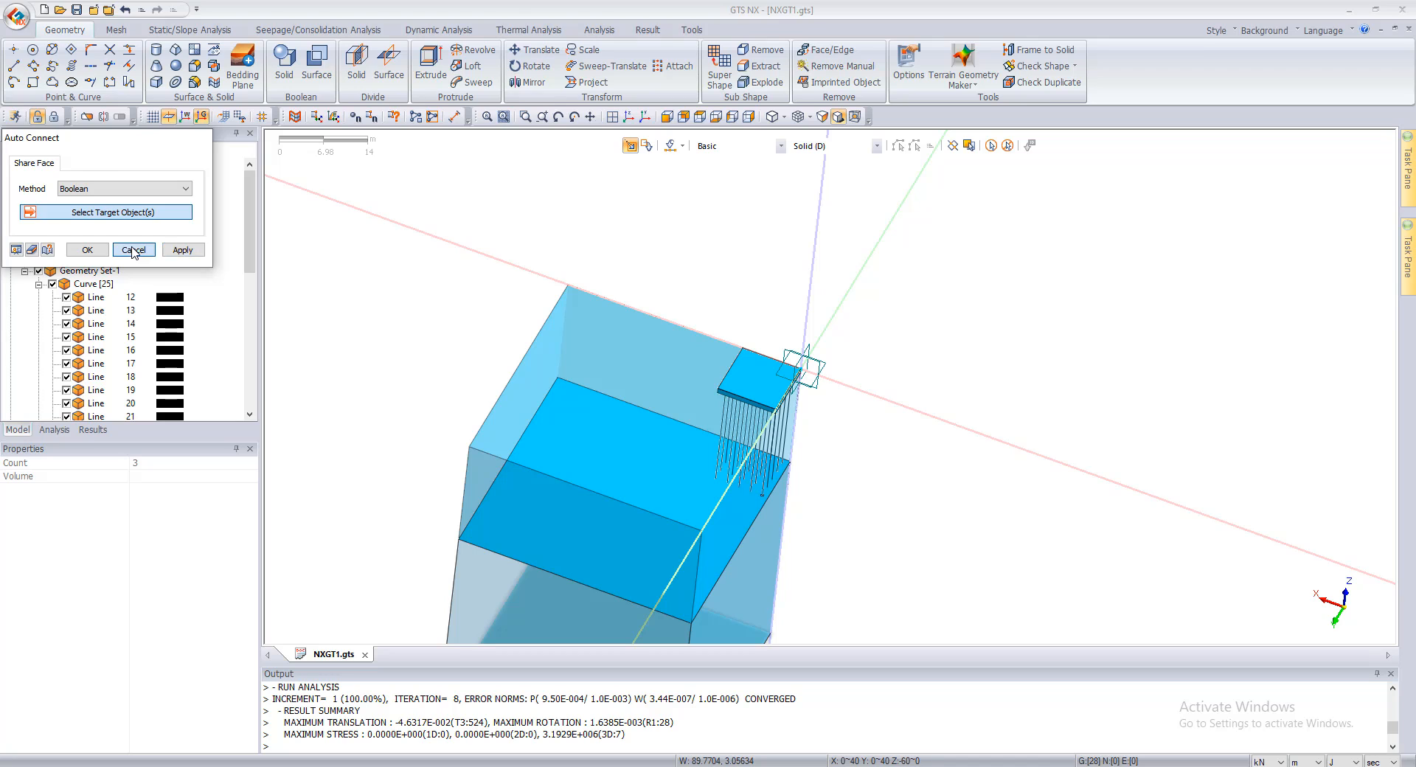
left_click(134, 250)
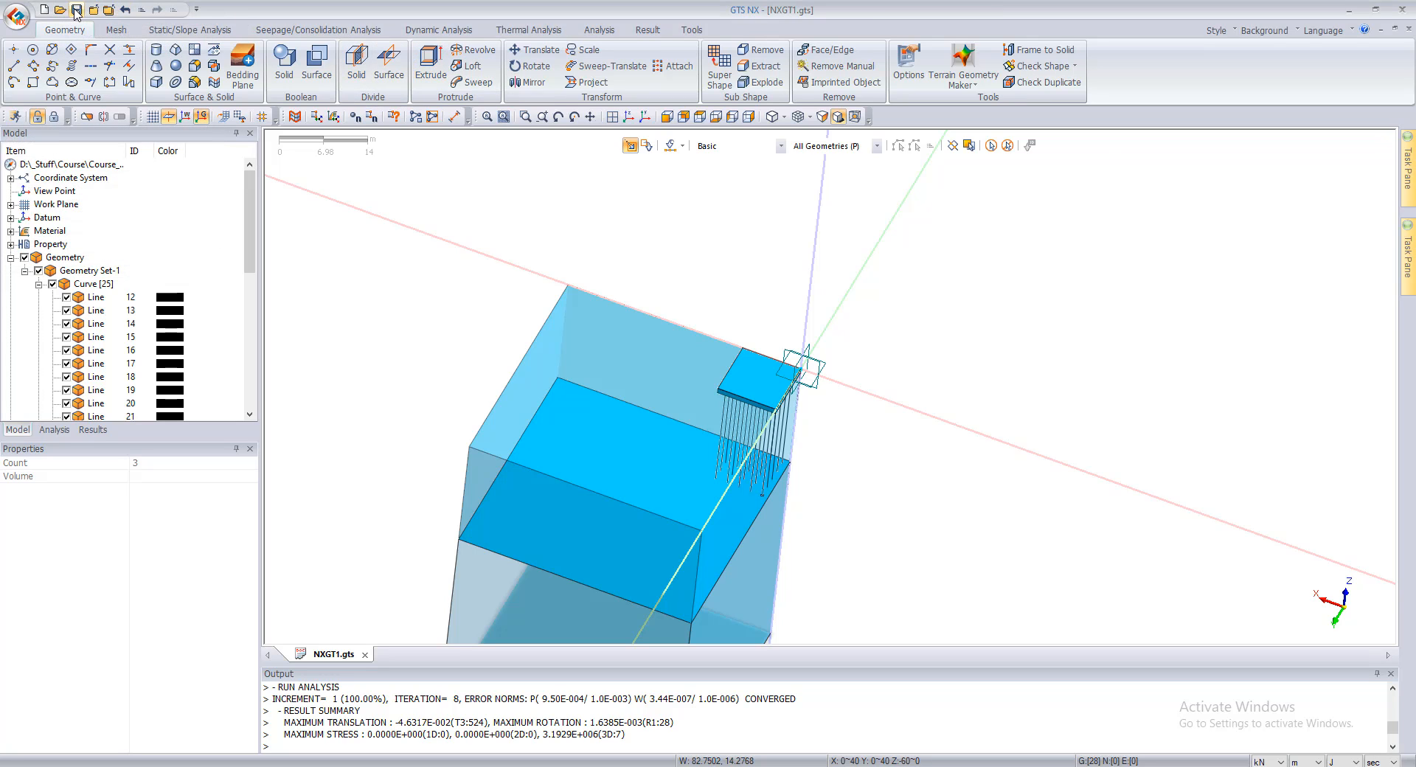
scroll(660, 402, "down", 2)
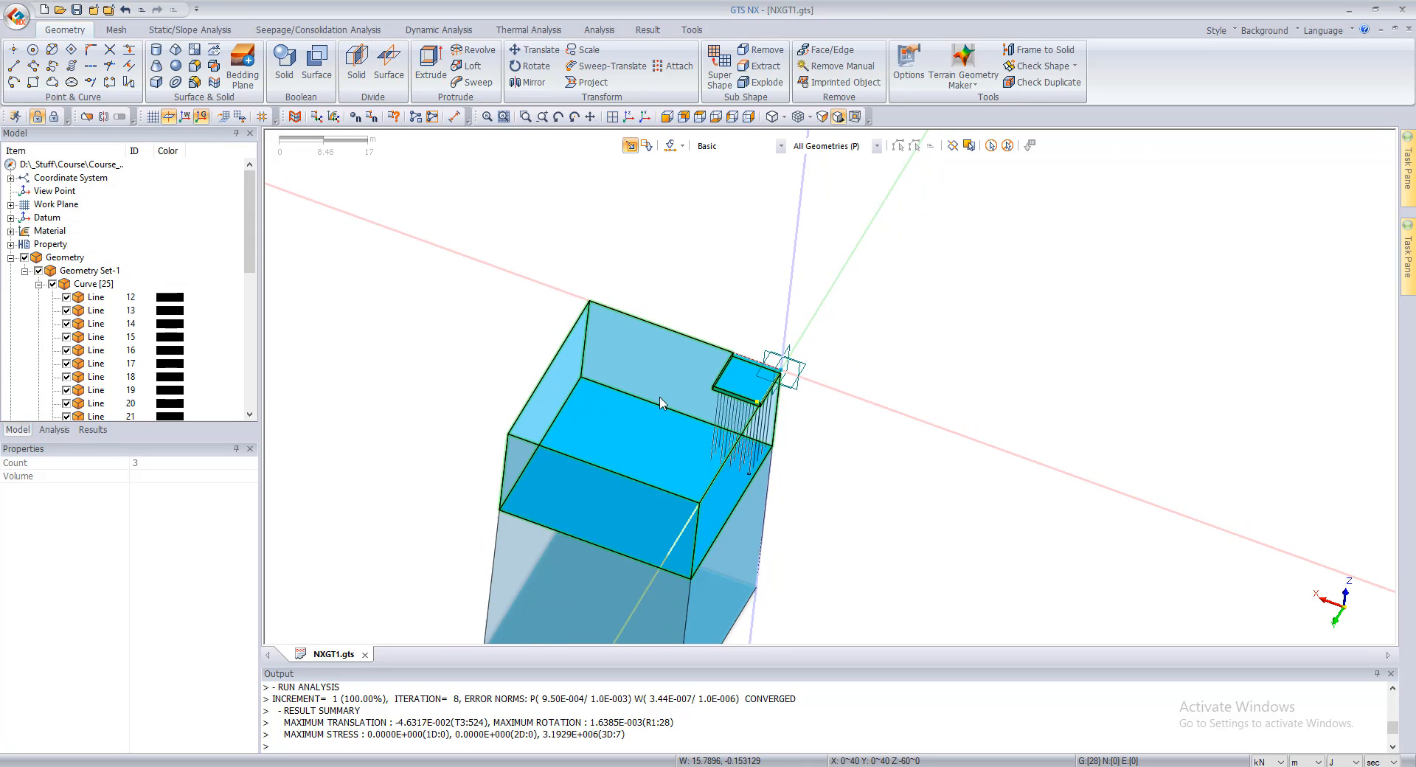
scroll(308, 288, "up", 2)
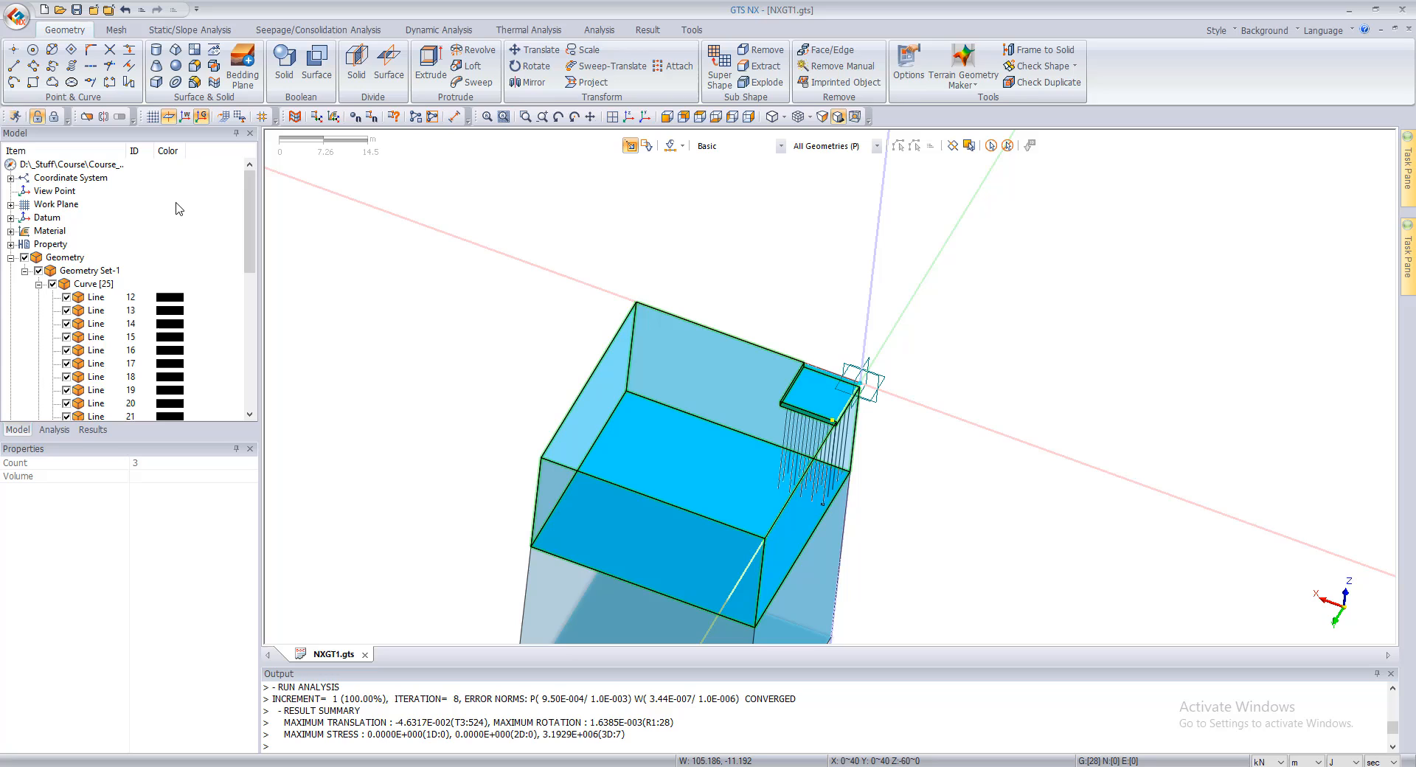
Step: Start a new 1D property of the Embedded Beam type, using the Concrete material
left_click(116, 29)
left_click(22, 66)
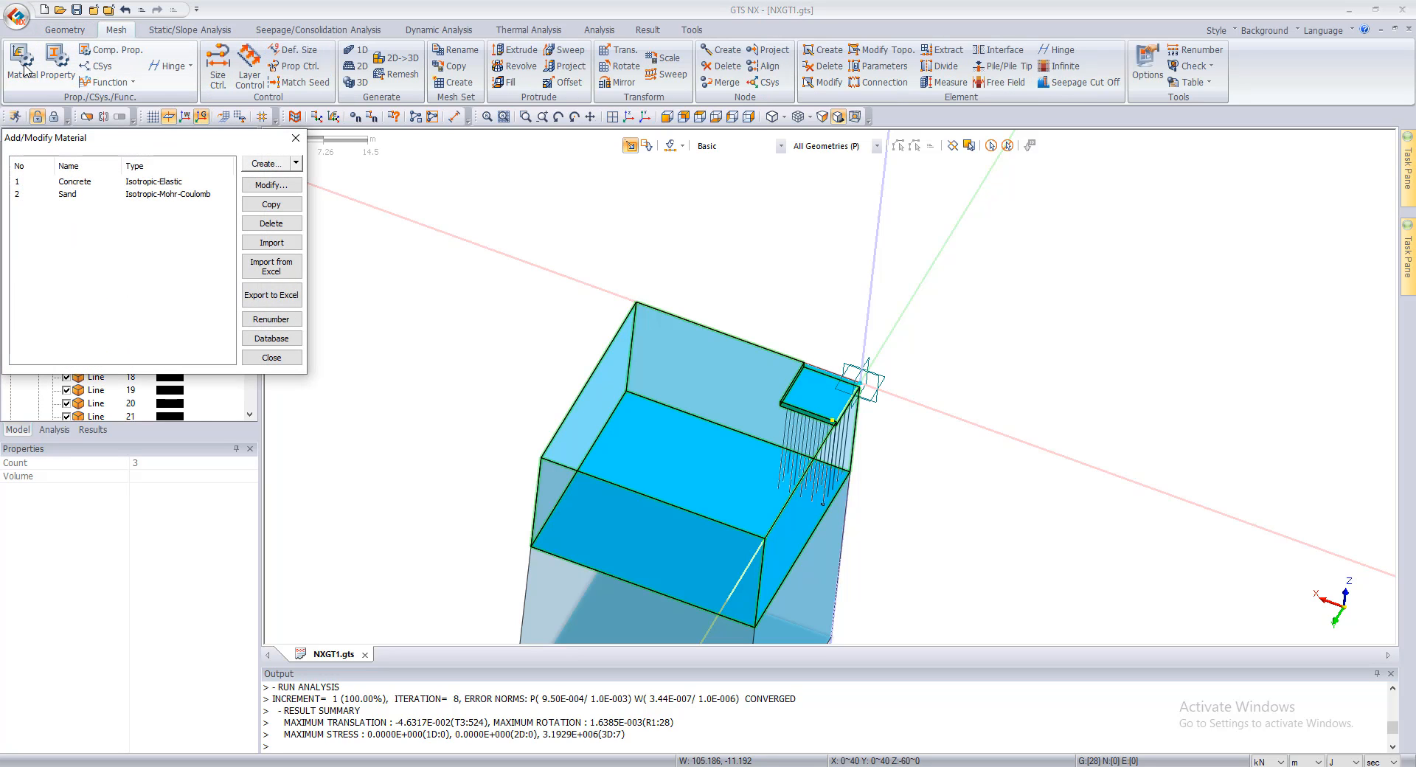
left_click(58, 62)
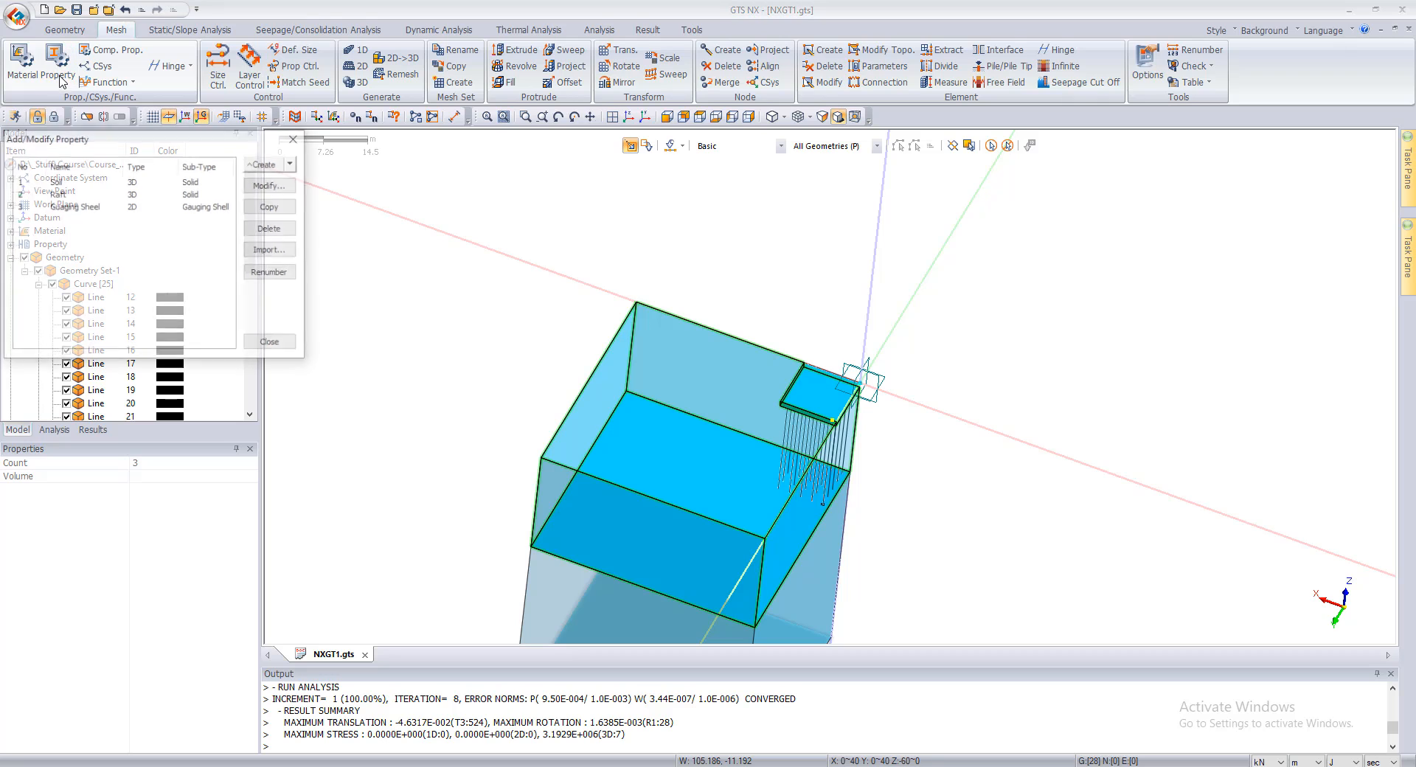
left_click(292, 163)
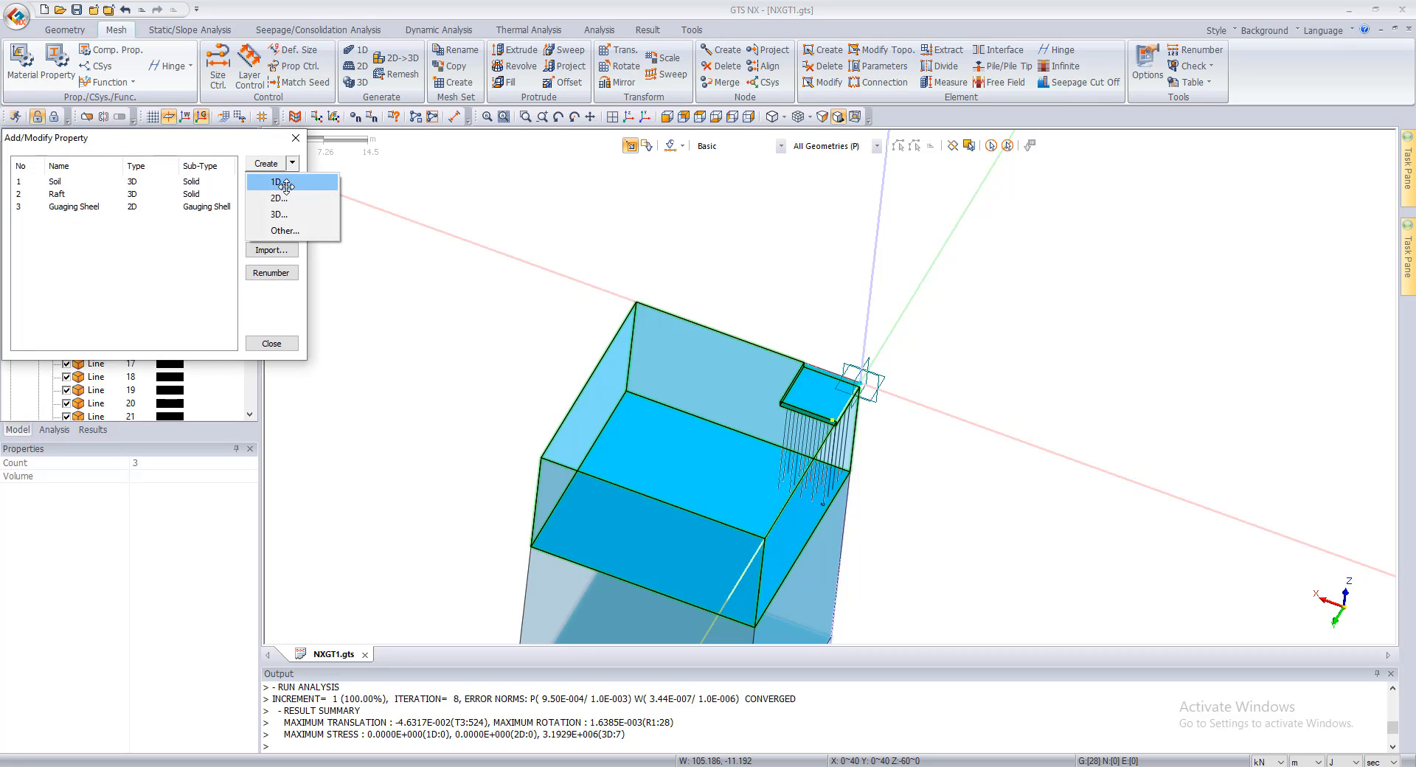
left_click(273, 180)
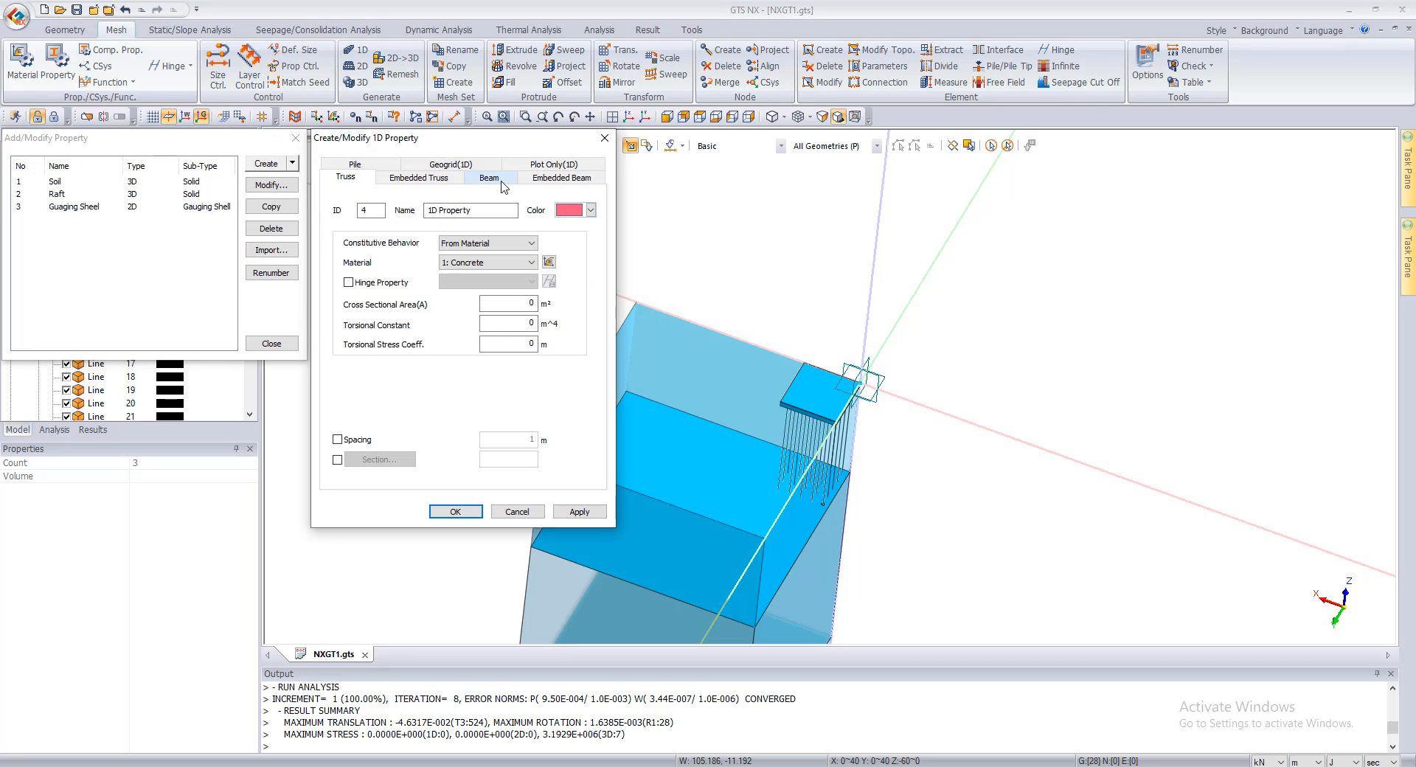
left_click(559, 178)
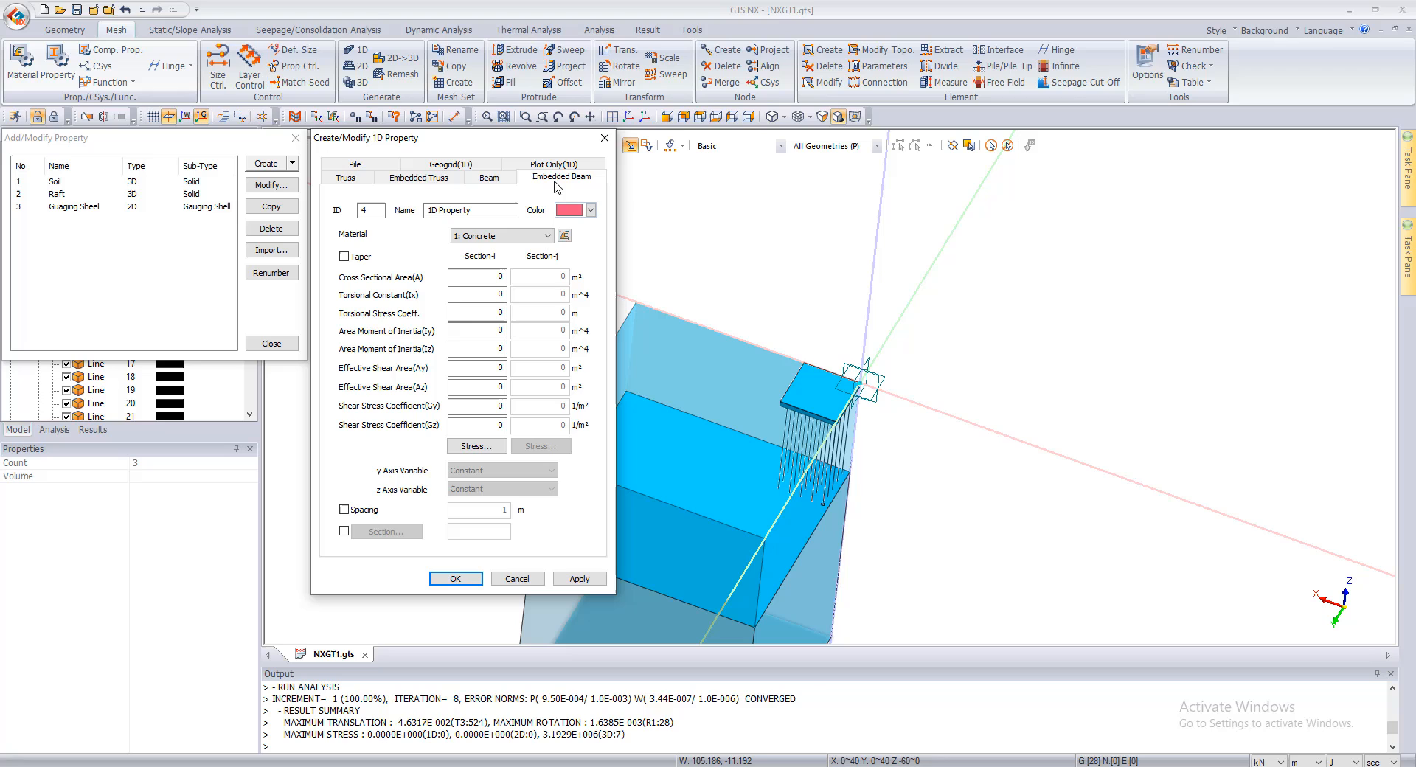
Step: Give the embedded beam a Solid Round section with a diameter of 0.8 m
left_click(343, 530)
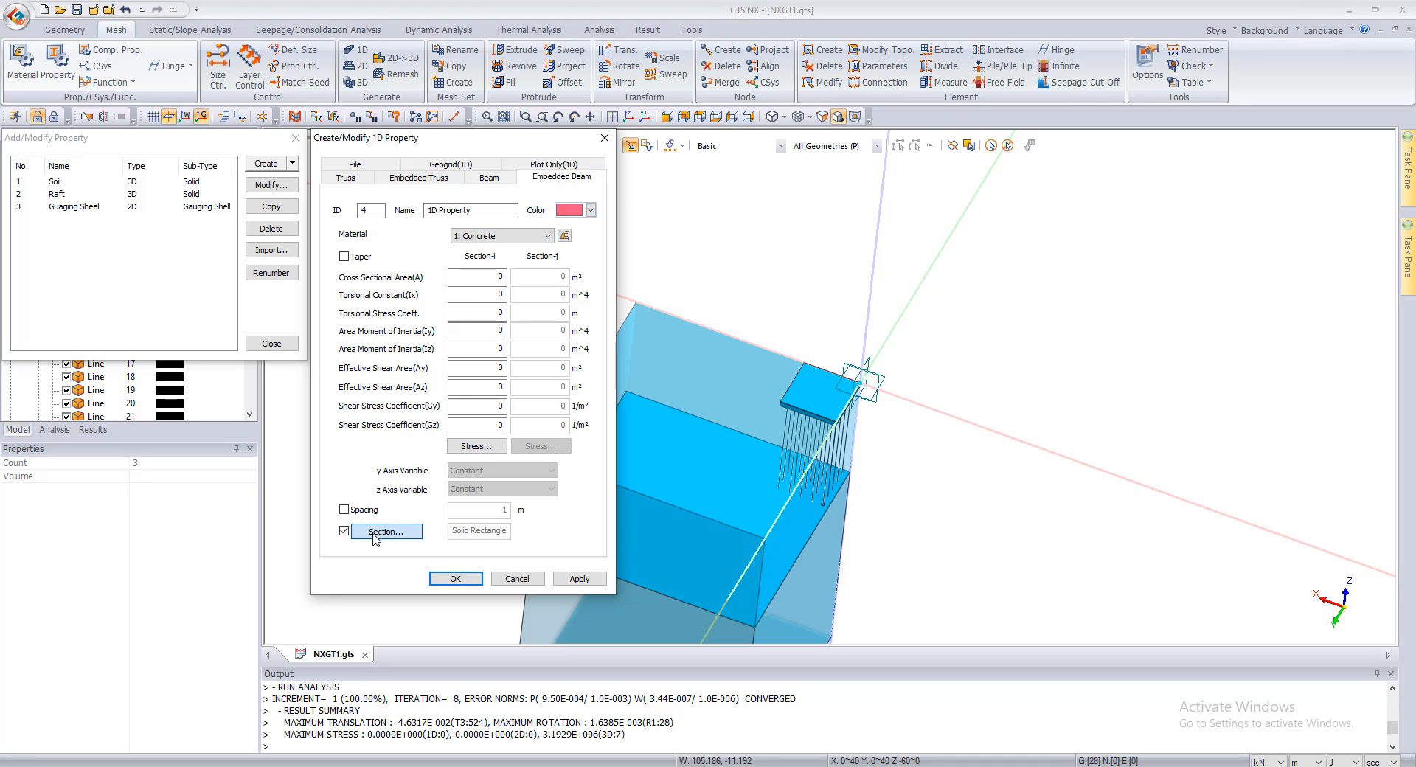
left_click(367, 532)
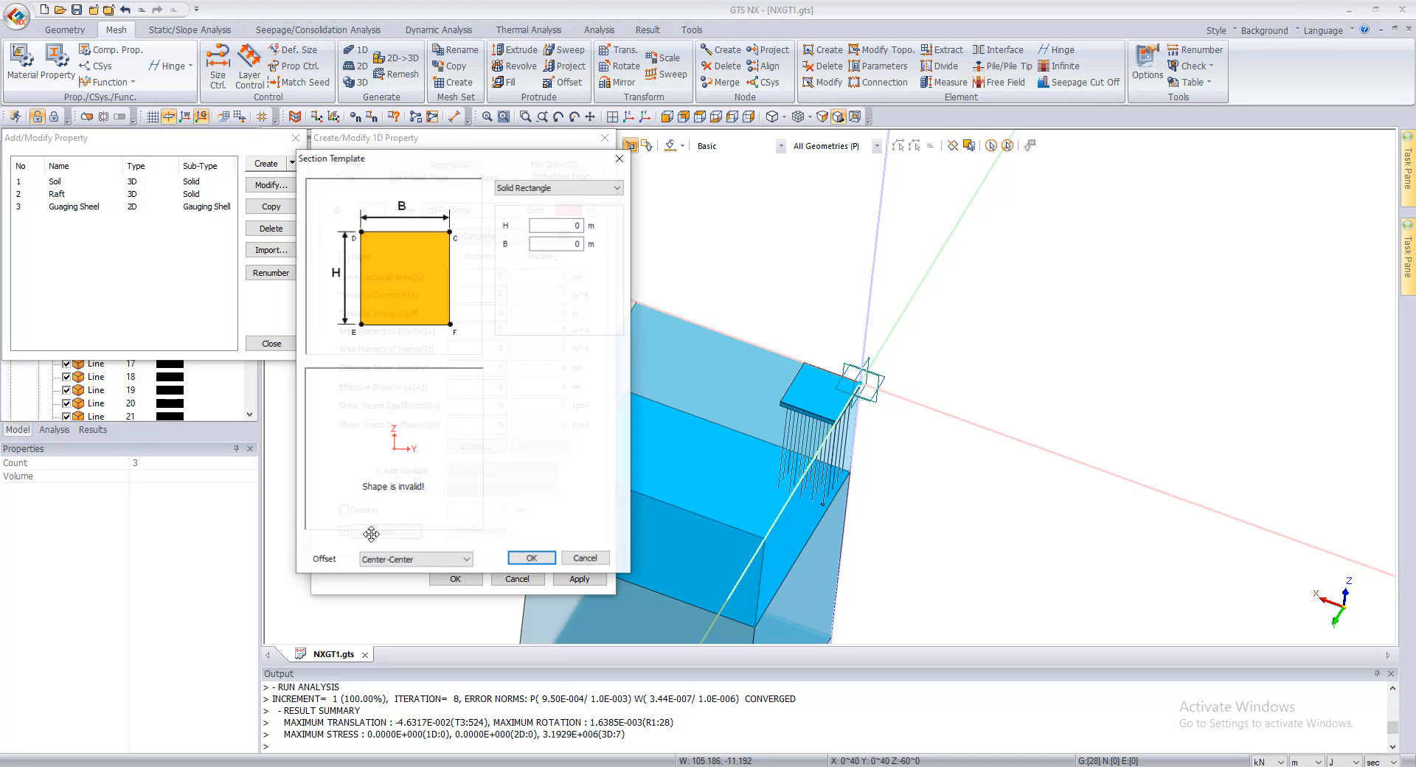
left_click(554, 187)
left_click(547, 208)
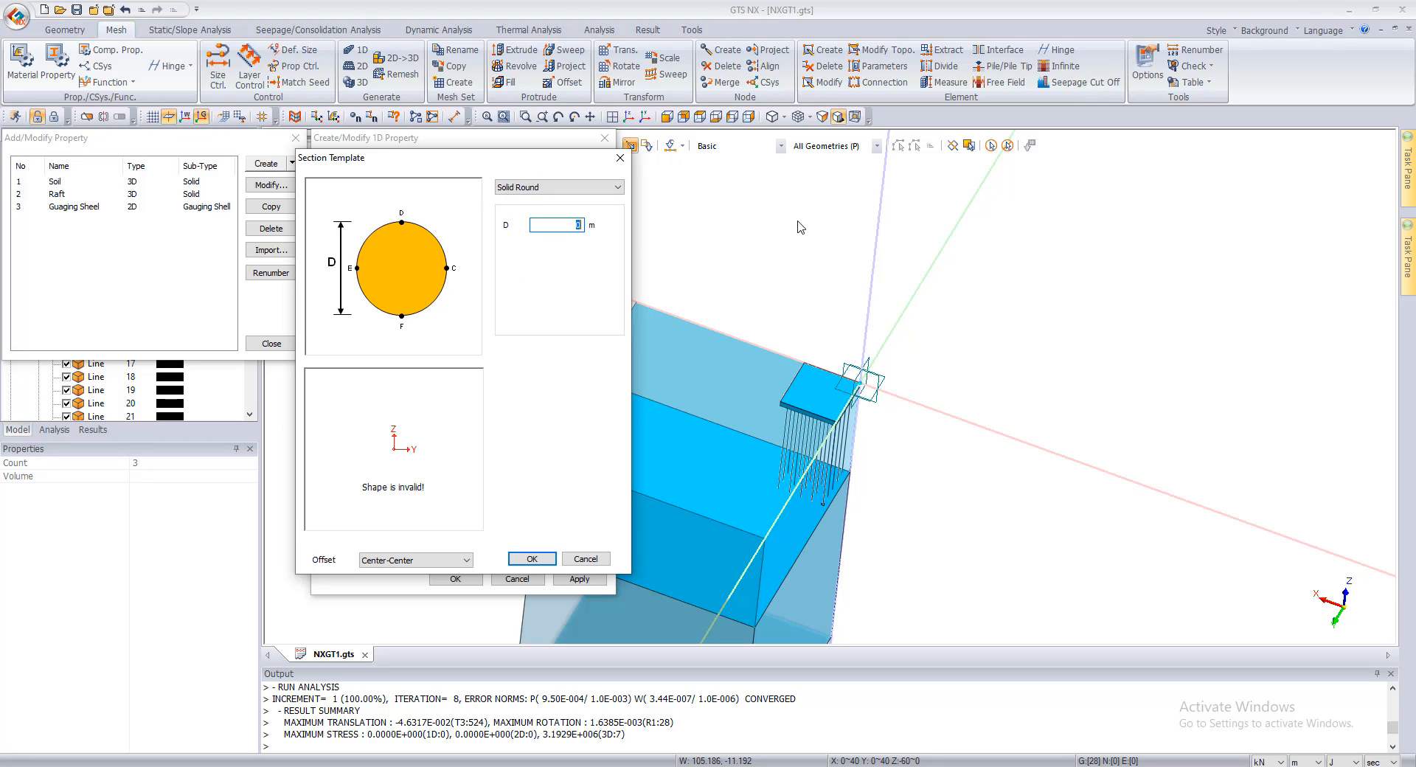
type("0.8")
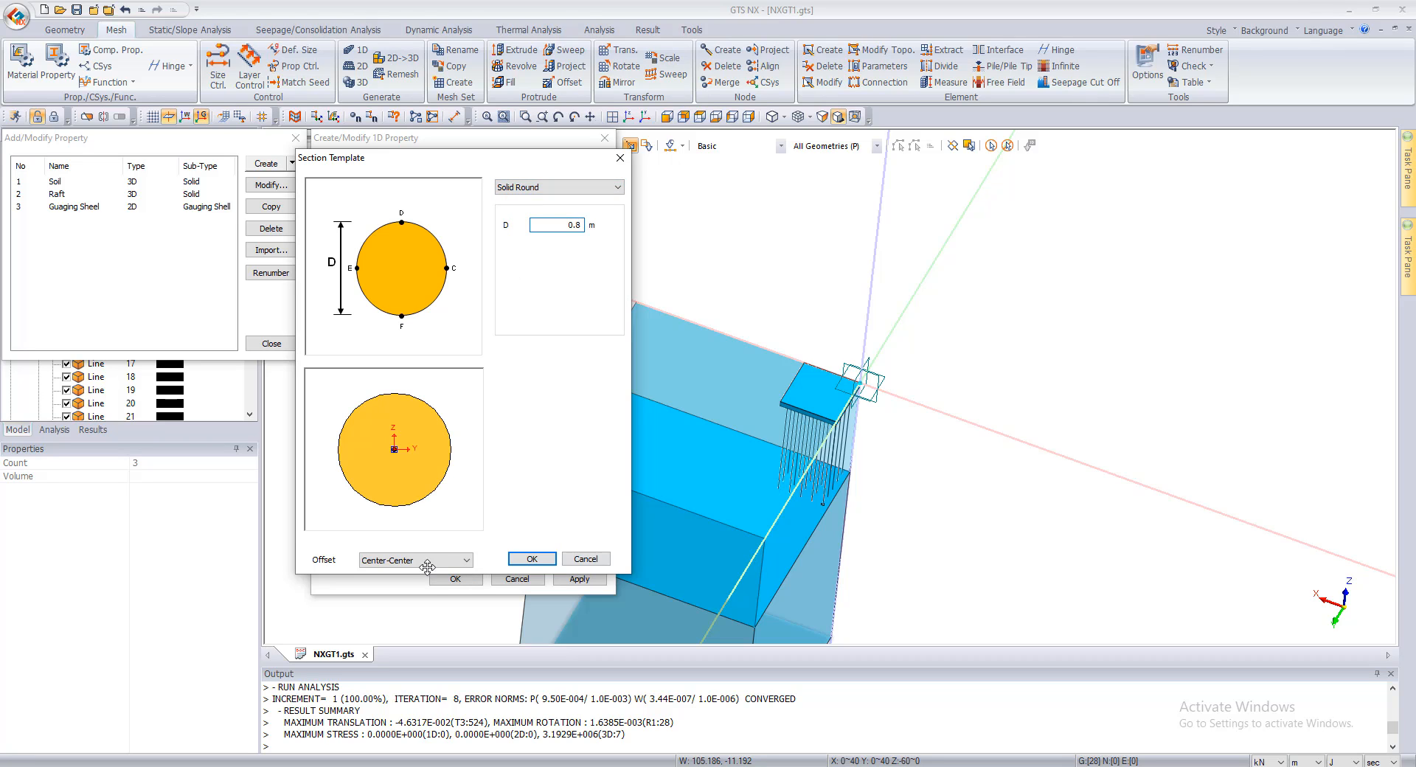
left_click(518, 559)
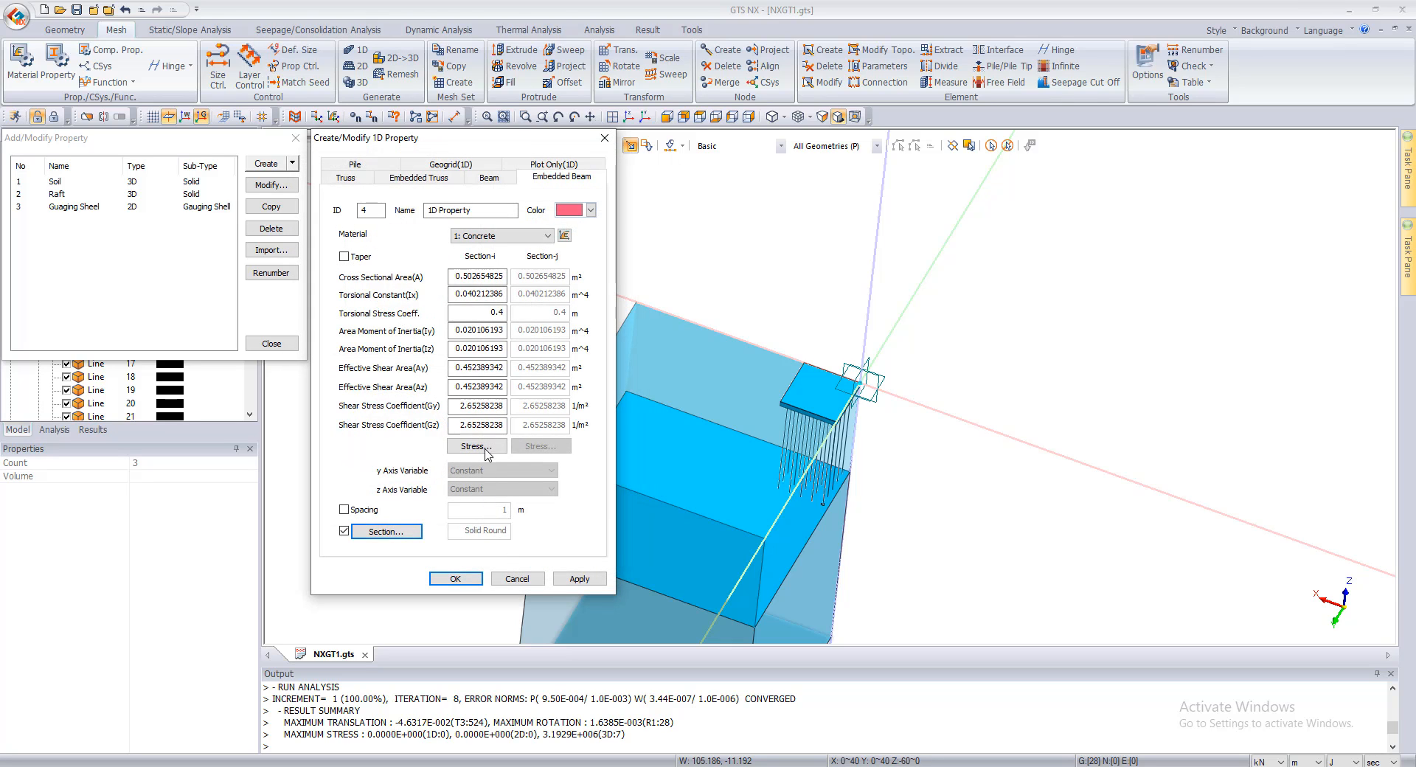
Step: Name the embedded beam property Pile, add it to the property list, and close the property dialogs
left_click_drag(479, 211, 310, 207)
type("Pile")
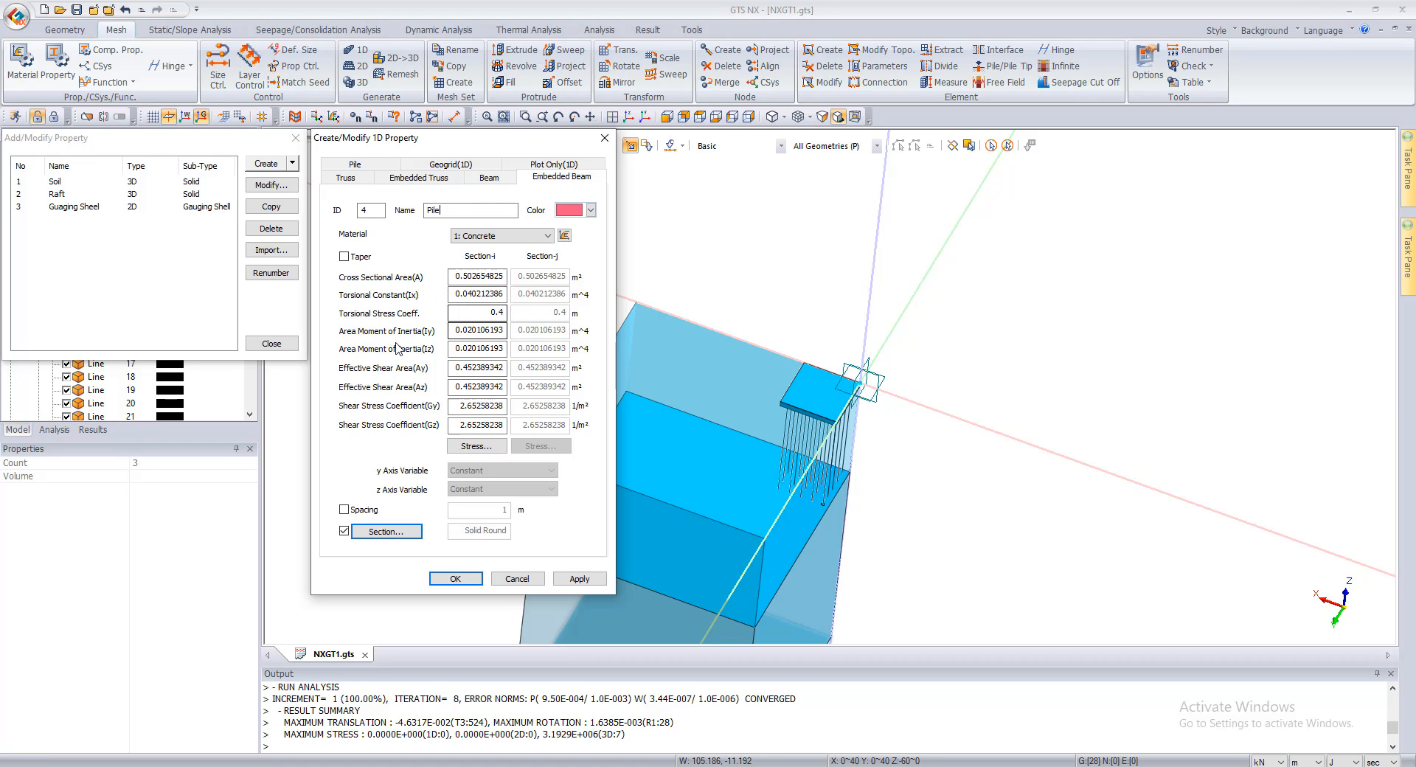
left_click(579, 579)
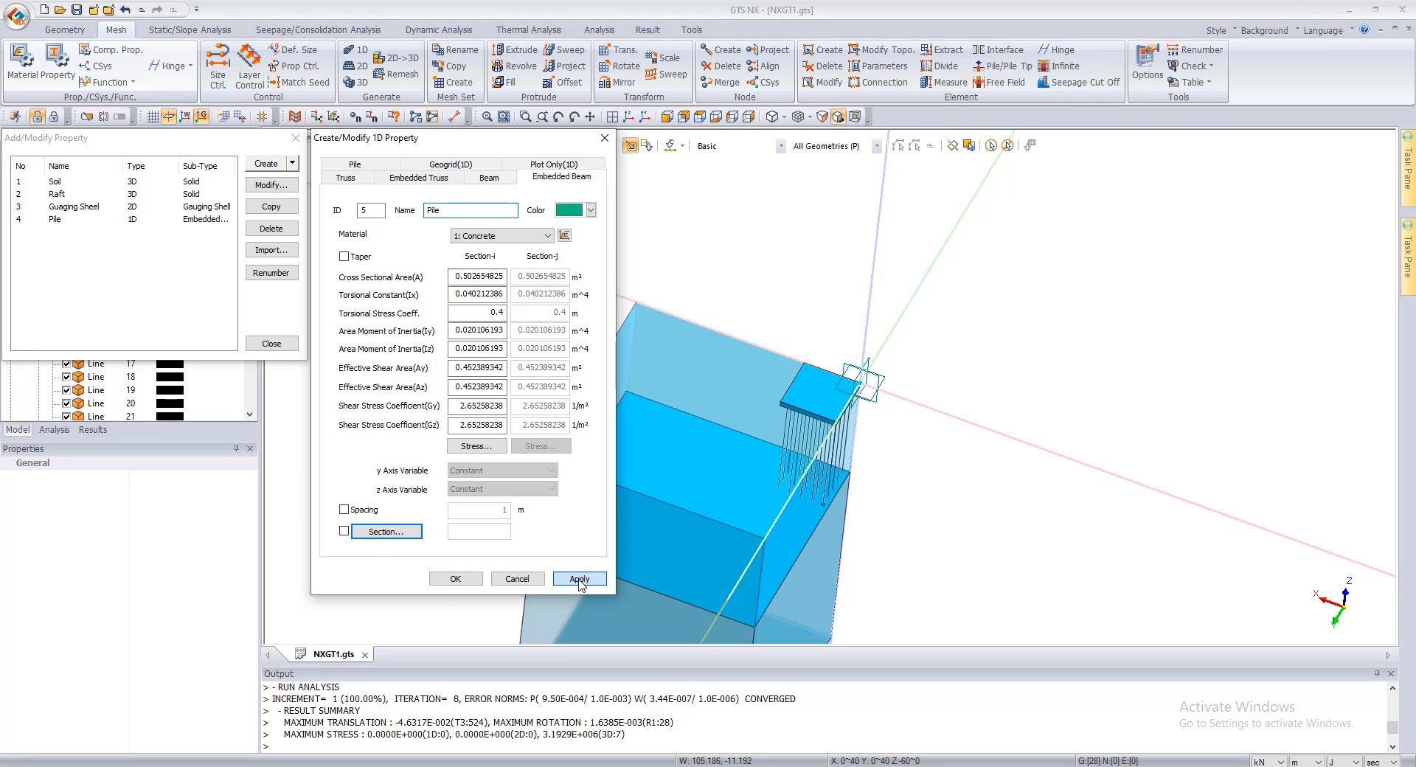
left_click(517, 579)
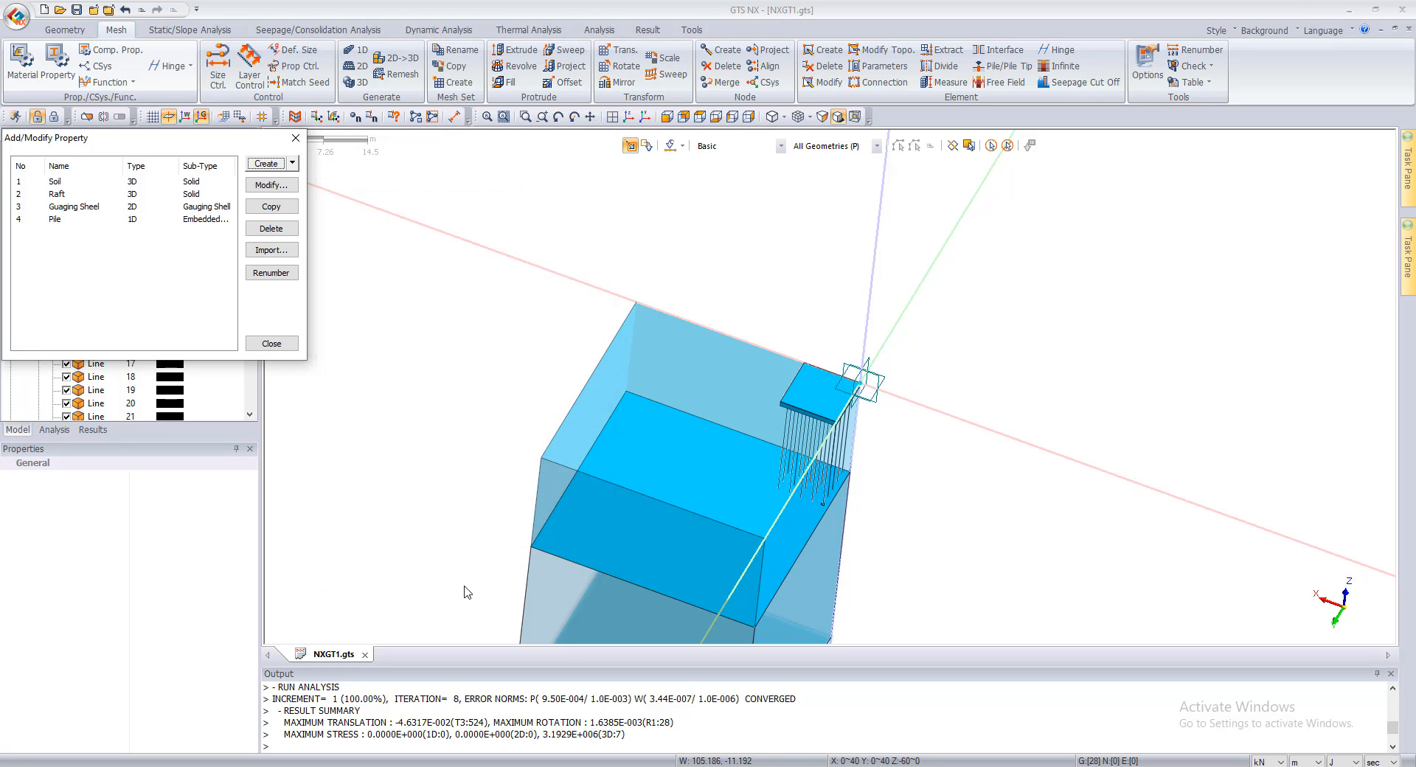
left_click(296, 138)
Step: Hide the upper soil, lower soil and raft solids in turn to examine the pile lines alone
scroll(668, 454, "down", 1)
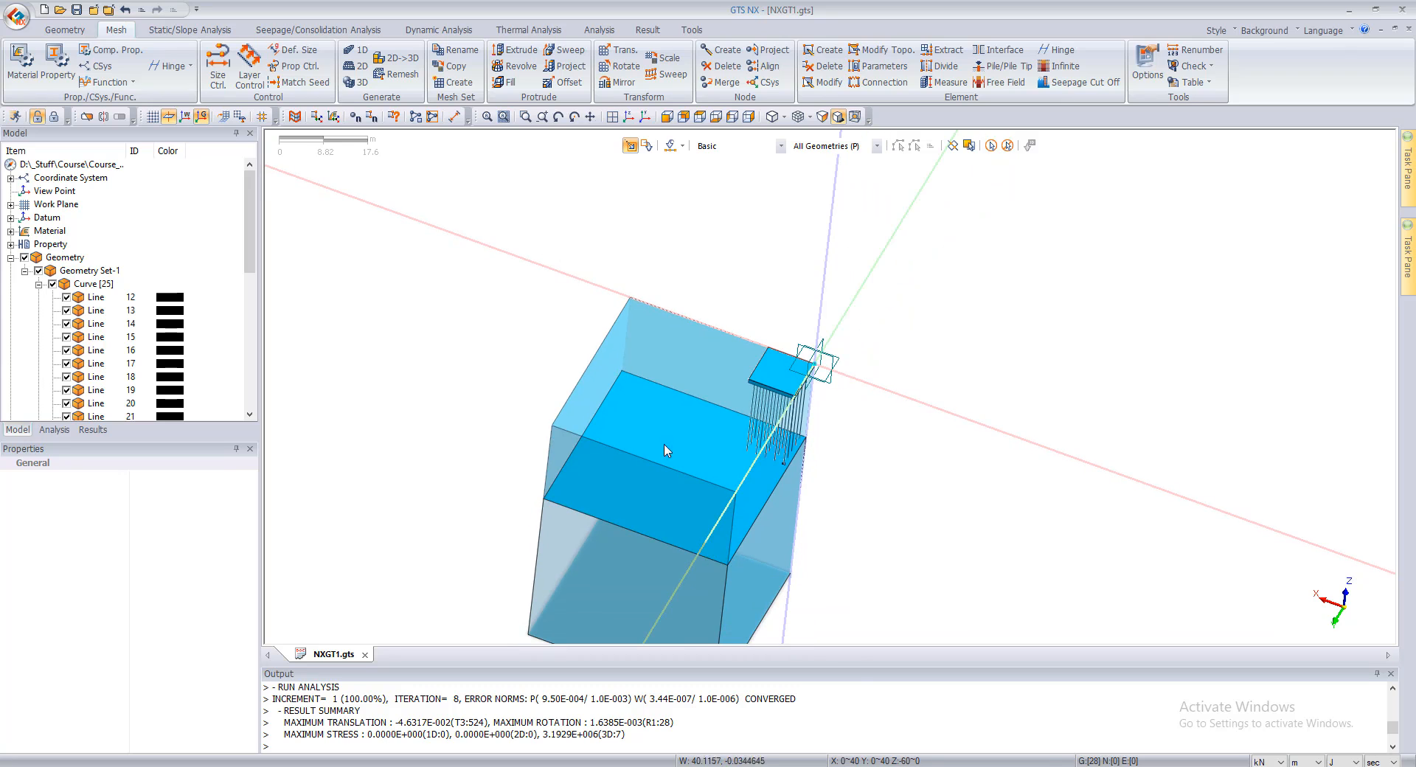
left_click(666, 485)
right_click(666, 485)
left_click(679, 509)
left_click(637, 555)
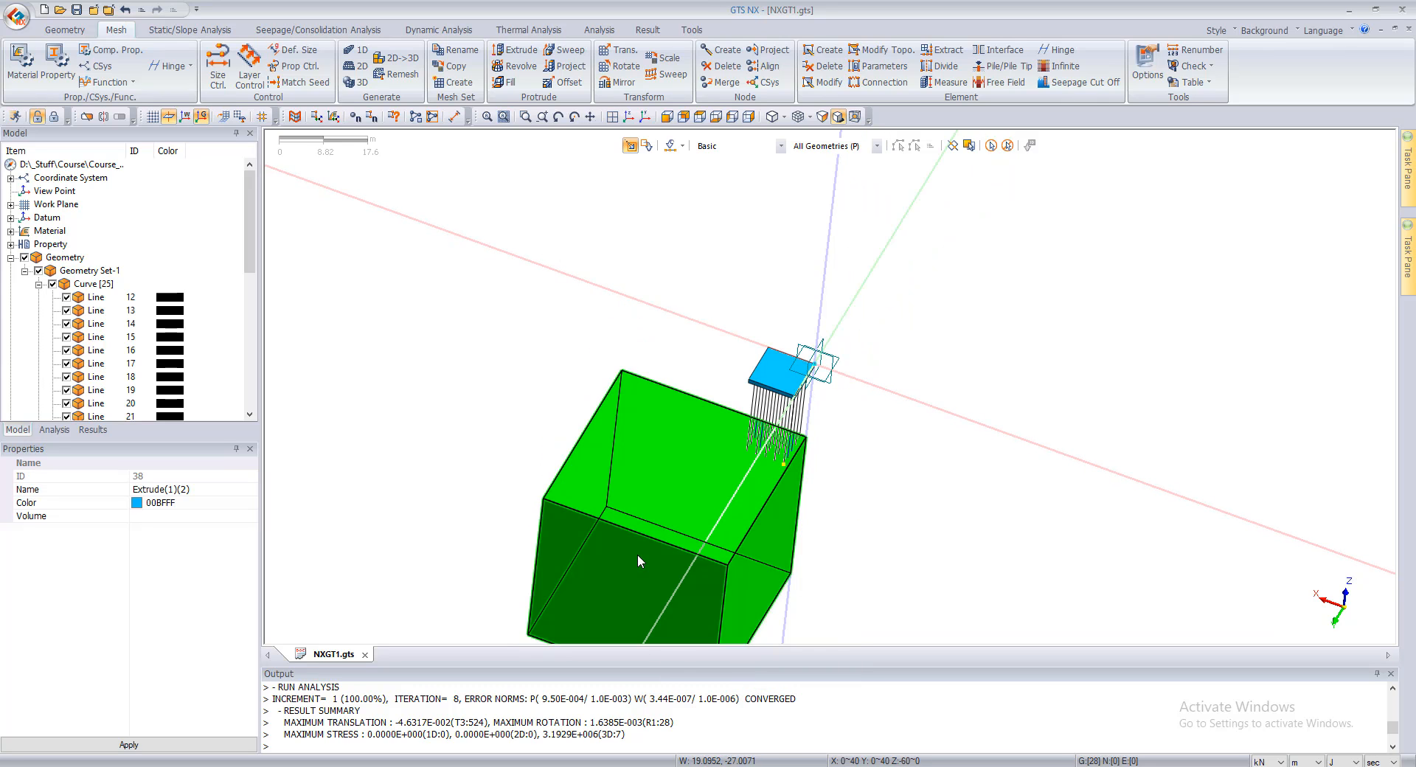
right_click(637, 555)
left_click(686, 573)
left_click(791, 382)
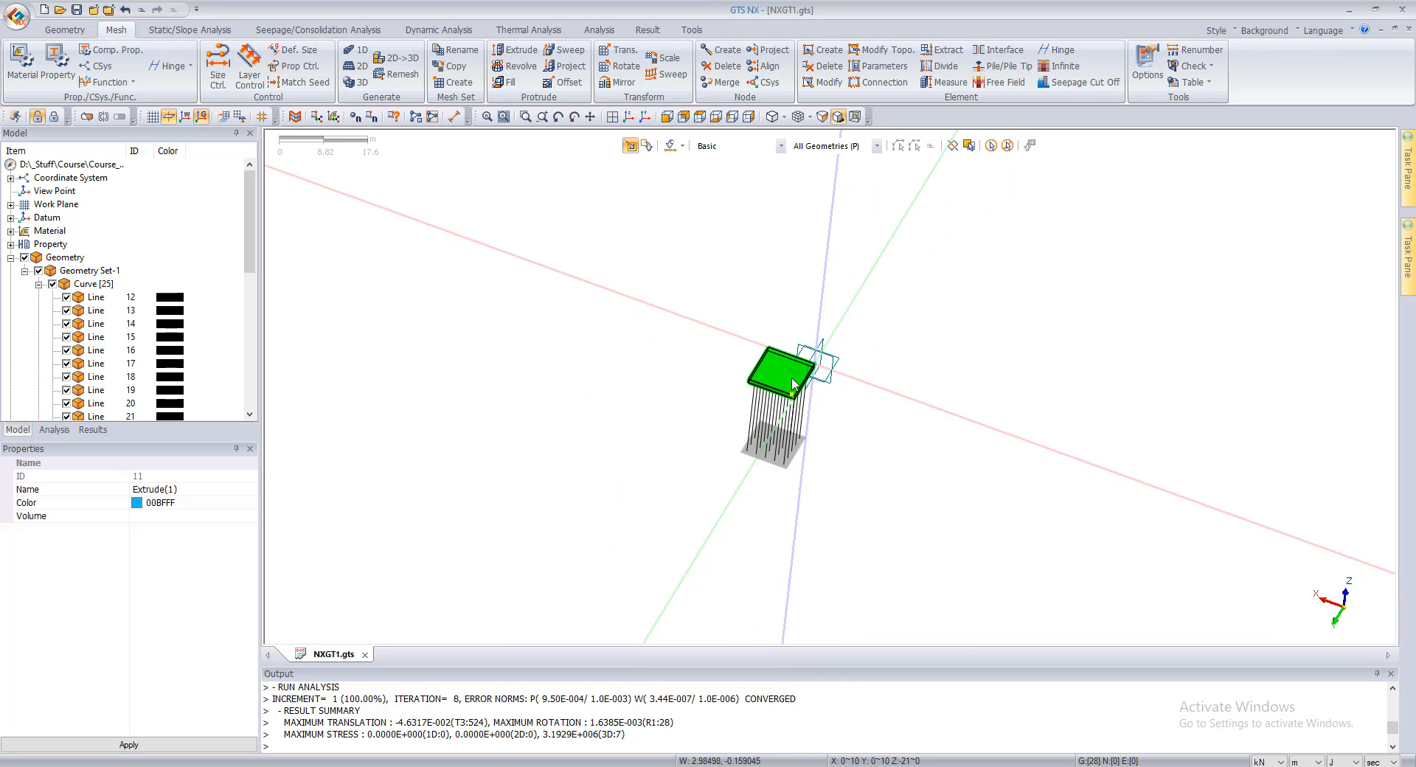
right_click(792, 382)
left_click(826, 399)
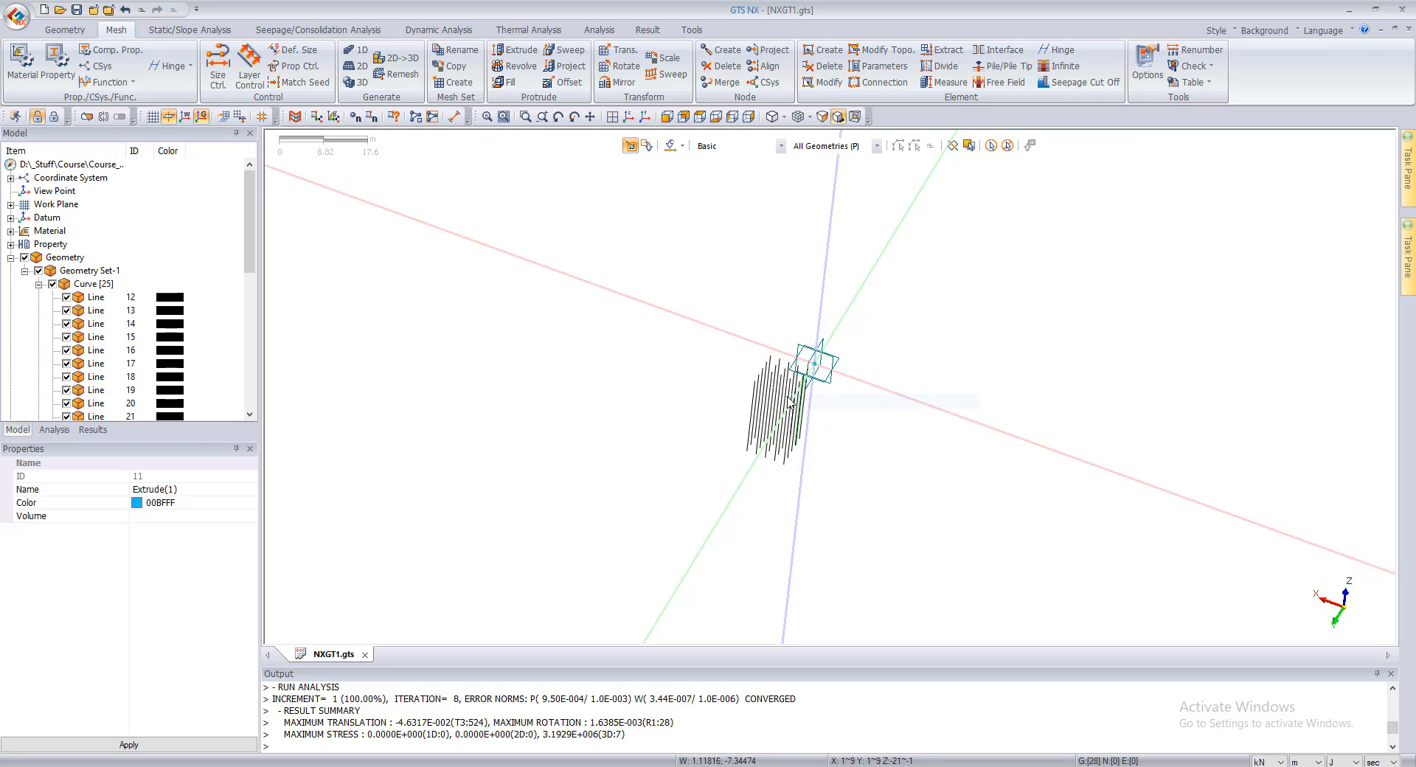
Step: Hide all pile lines and redisplay the solids to view them from another direction
left_click(52, 284)
scroll(39, 275, "down", 5)
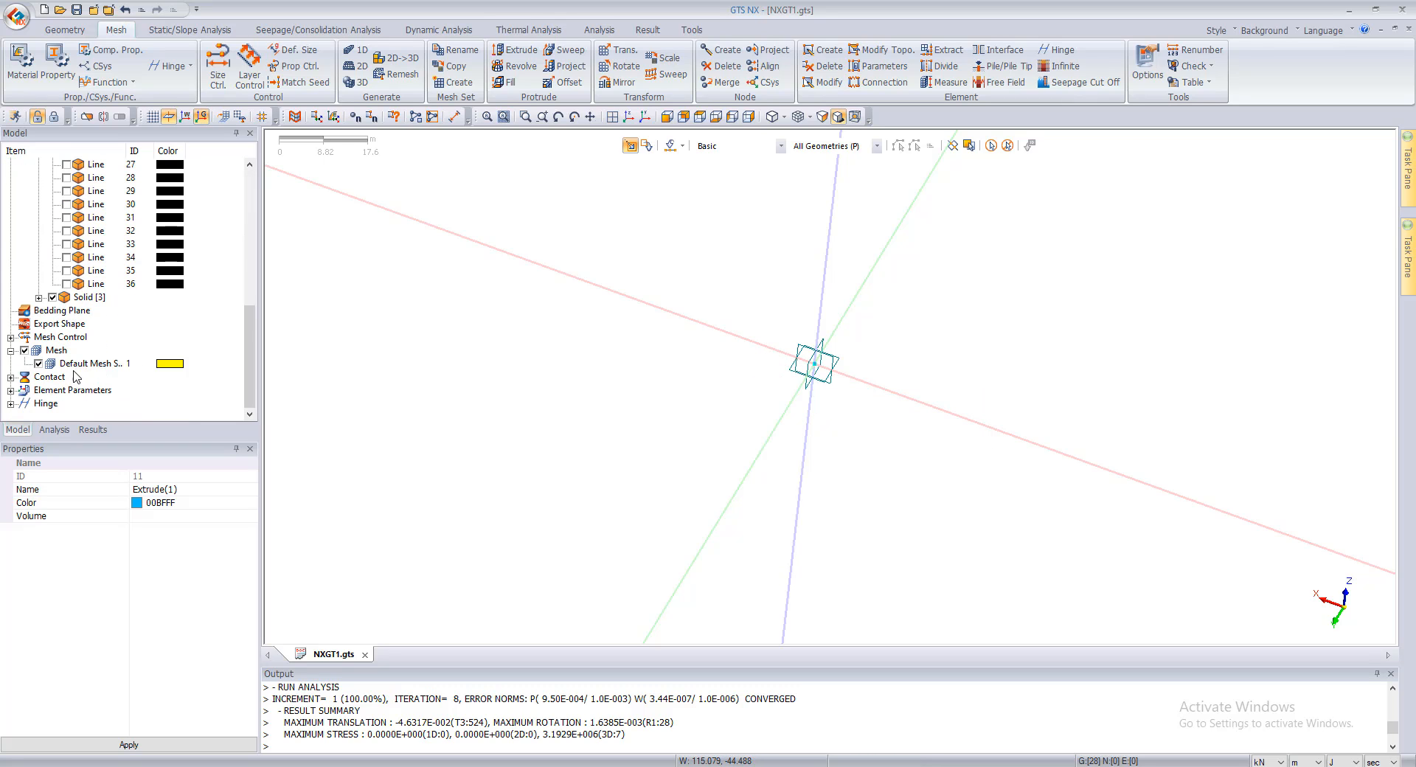
left_click(52, 297)
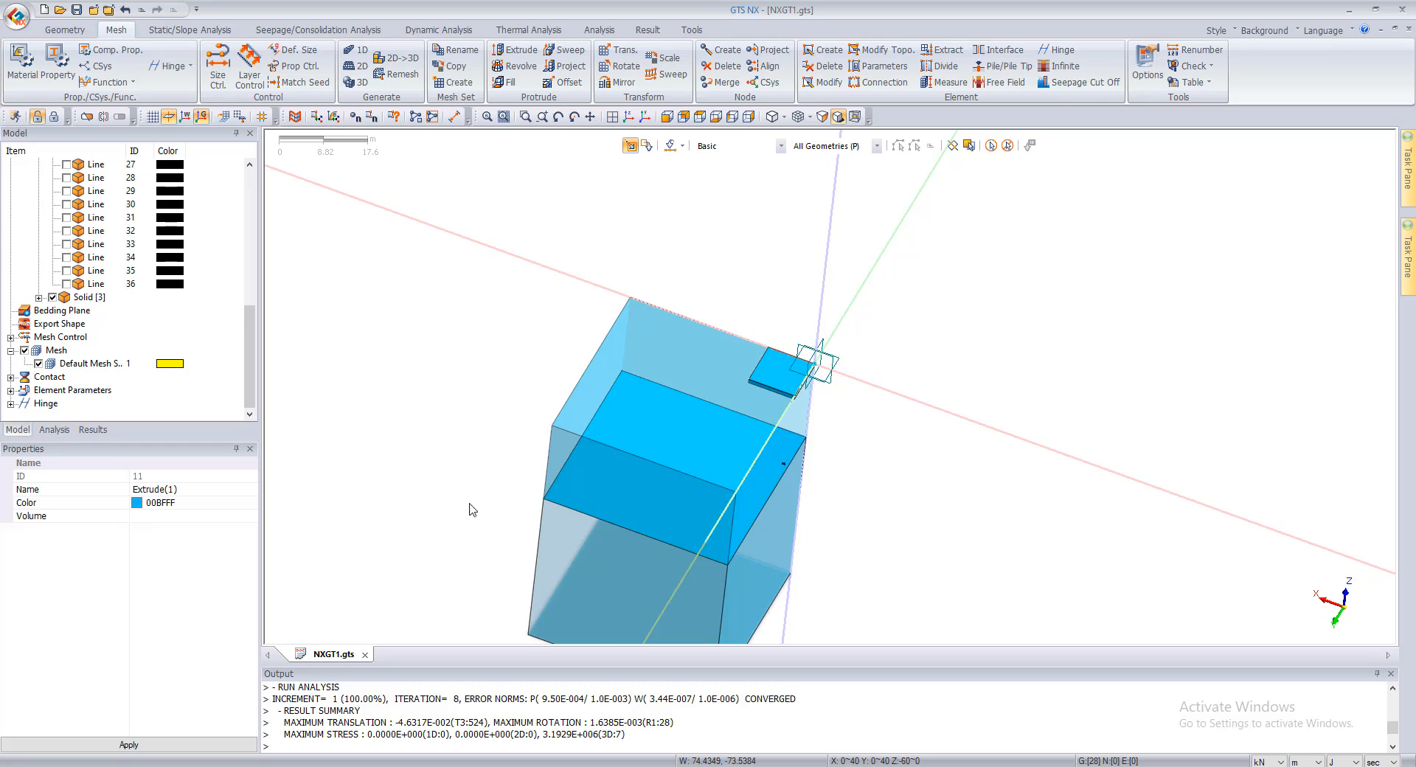
middle_click_drag(731, 476, 673, 371)
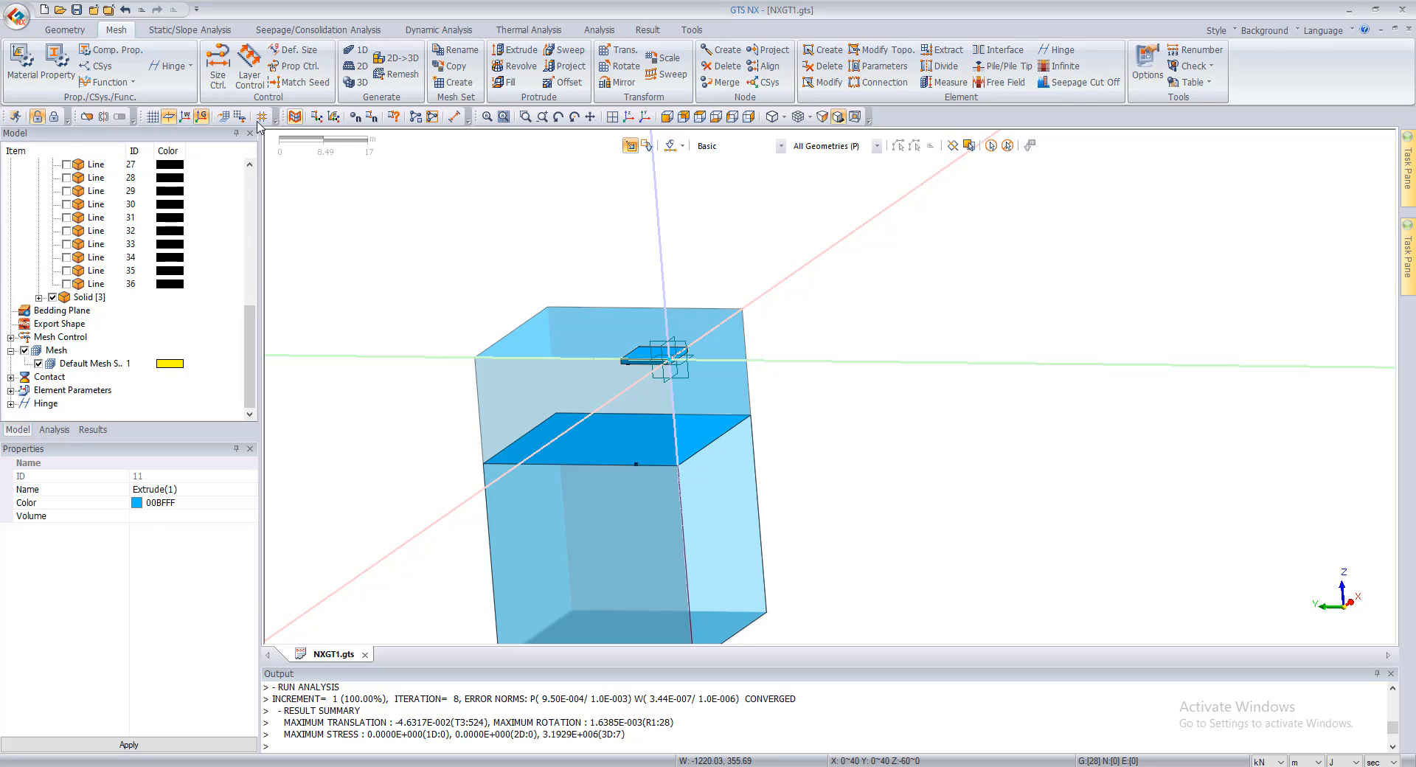
left_click(77, 31)
left_click(111, 31)
left_click(49, 34)
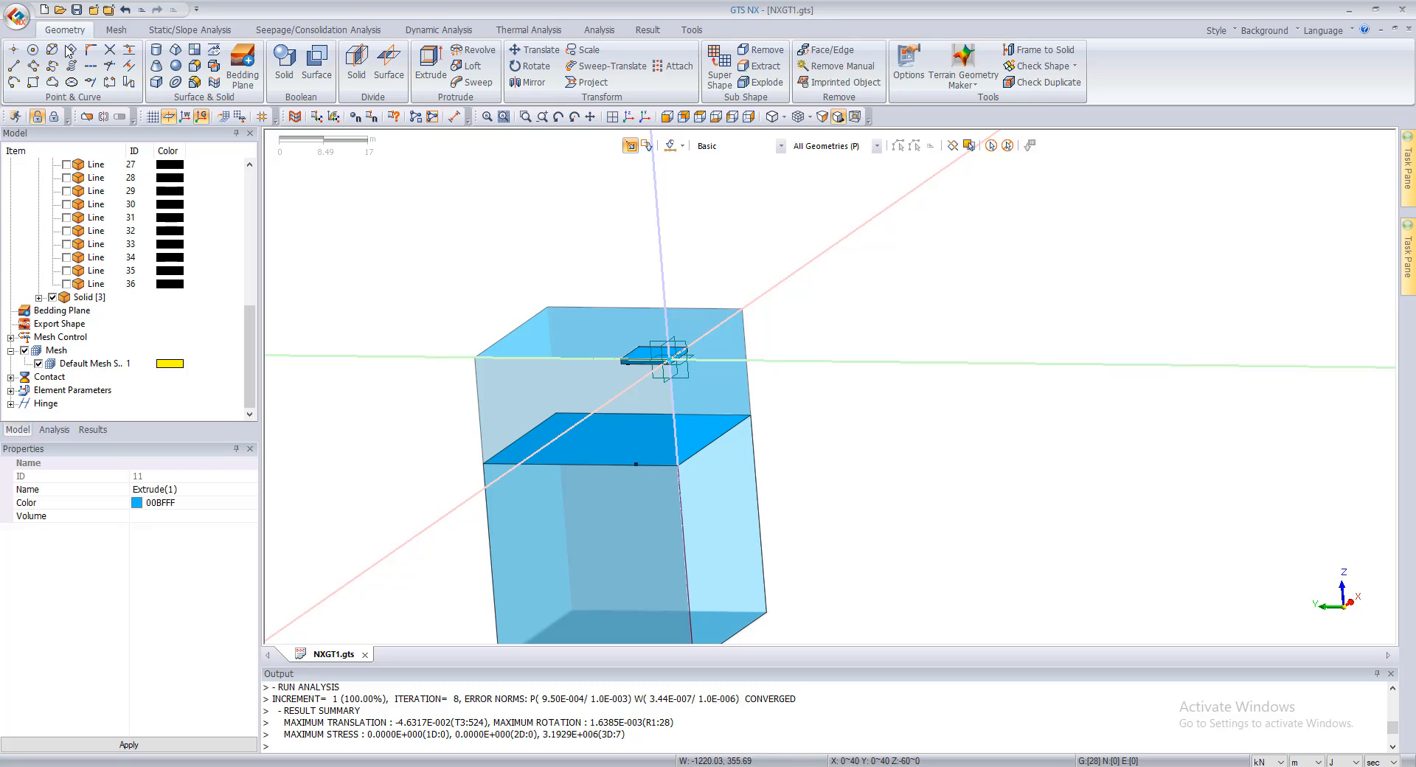
left_click(116, 30)
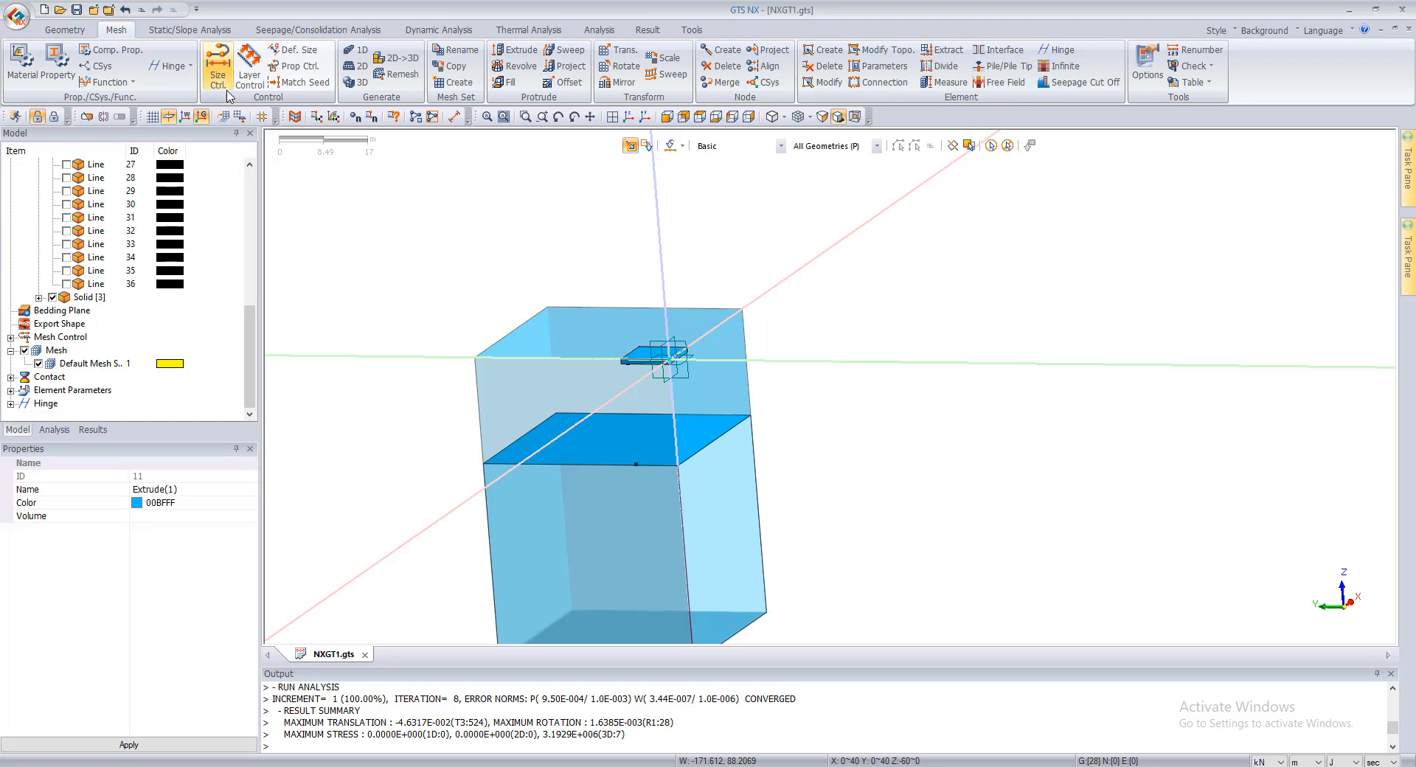
Step: Start a 3D solid mesh on the raft solid with an element size of 0.25 m
left_click(361, 83)
left_click(360, 83)
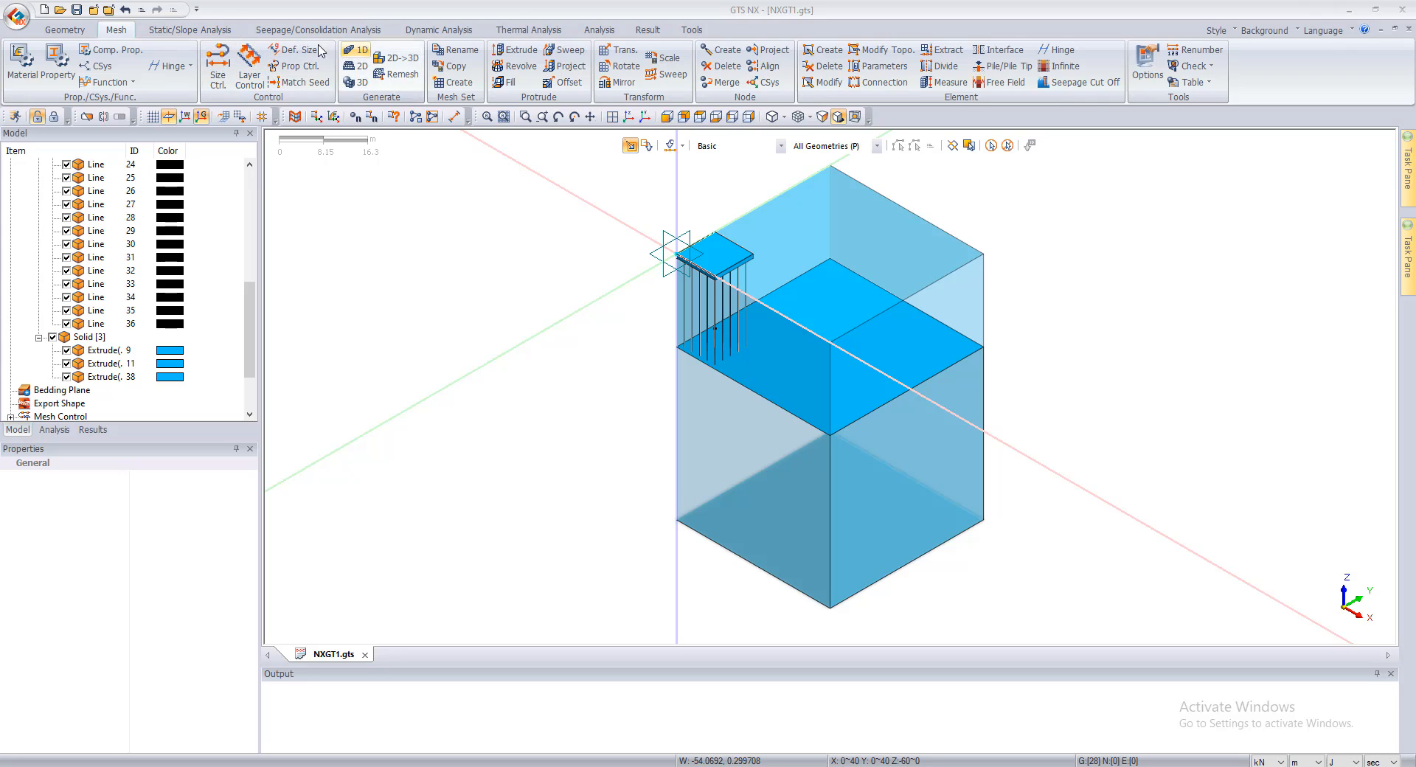
left_click(361, 82)
left_click(664, 252)
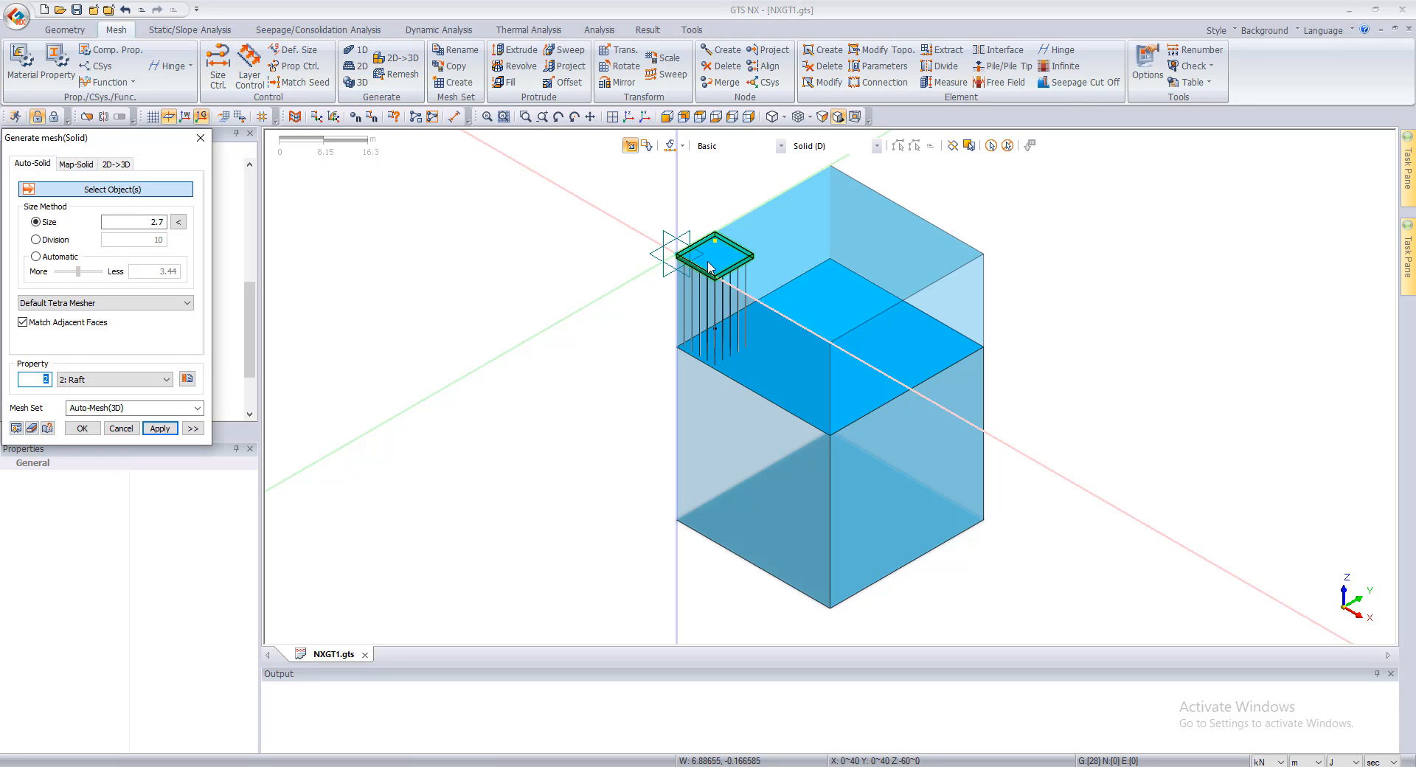
left_click(138, 220)
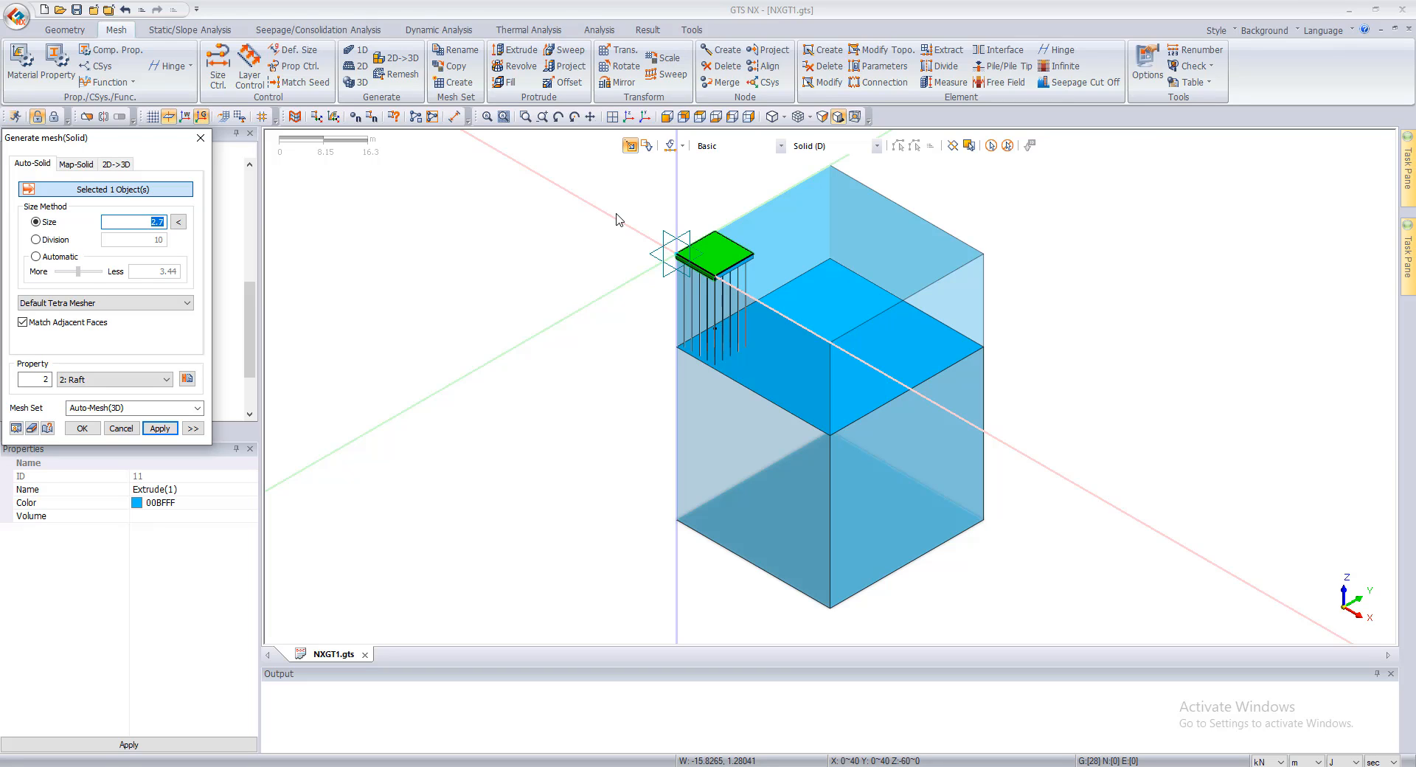
Step: Assign property 1: Soil, name the mesh set Raft, and generate the raft mesh
left_click(84, 379)
left_click(85, 393)
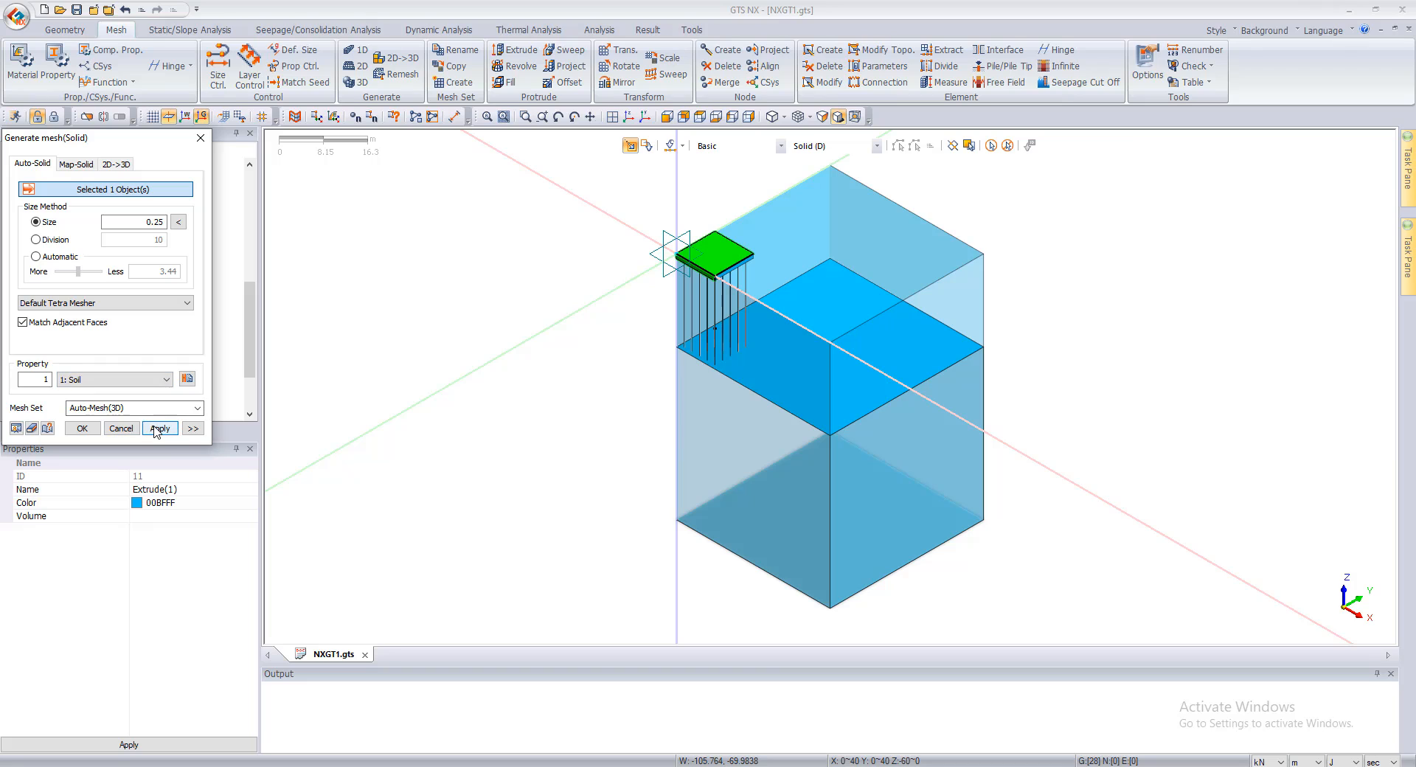
left_click(126, 405)
type("E")
left_click(152, 428)
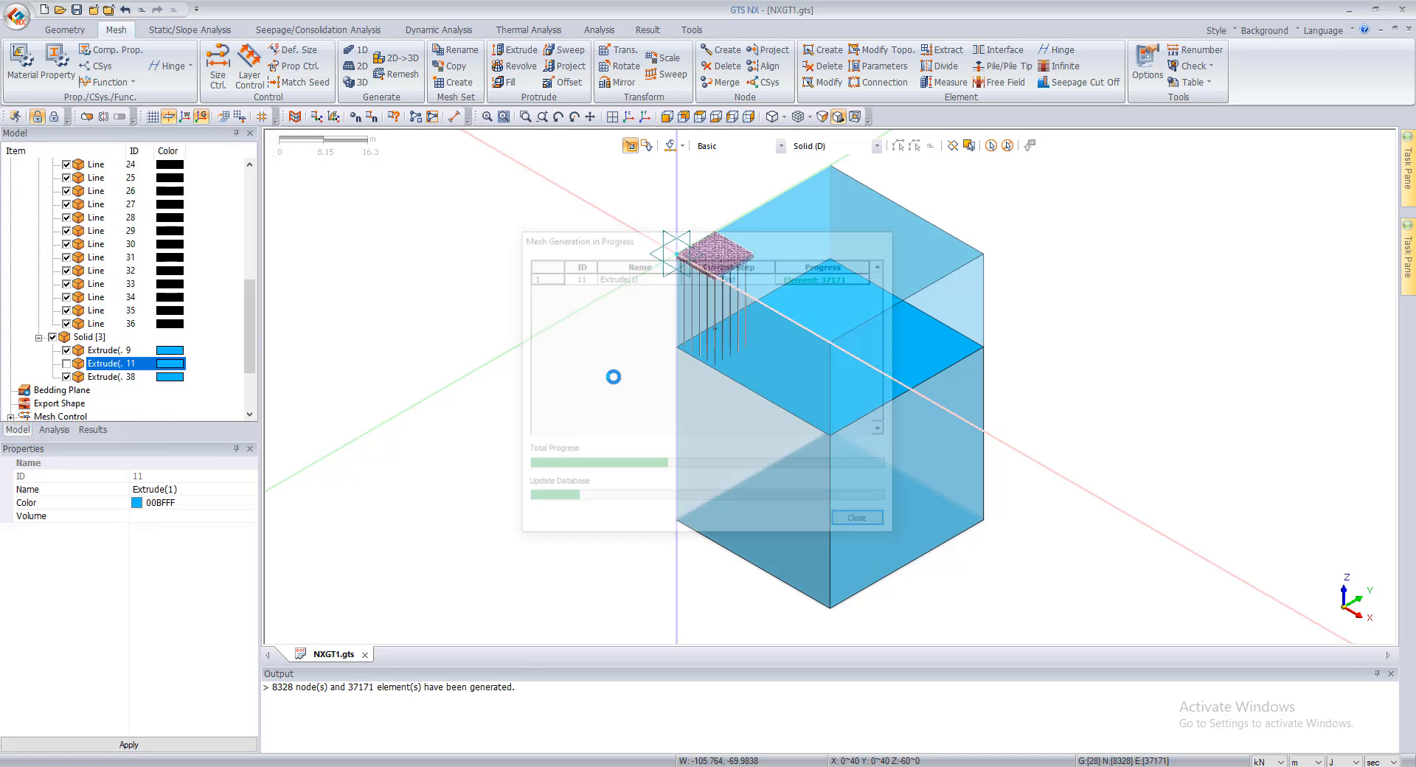
Step: Select both soil solids for meshing with property 1: Soil and name their mesh set Soil
left_click(824, 360)
left_click(790, 495)
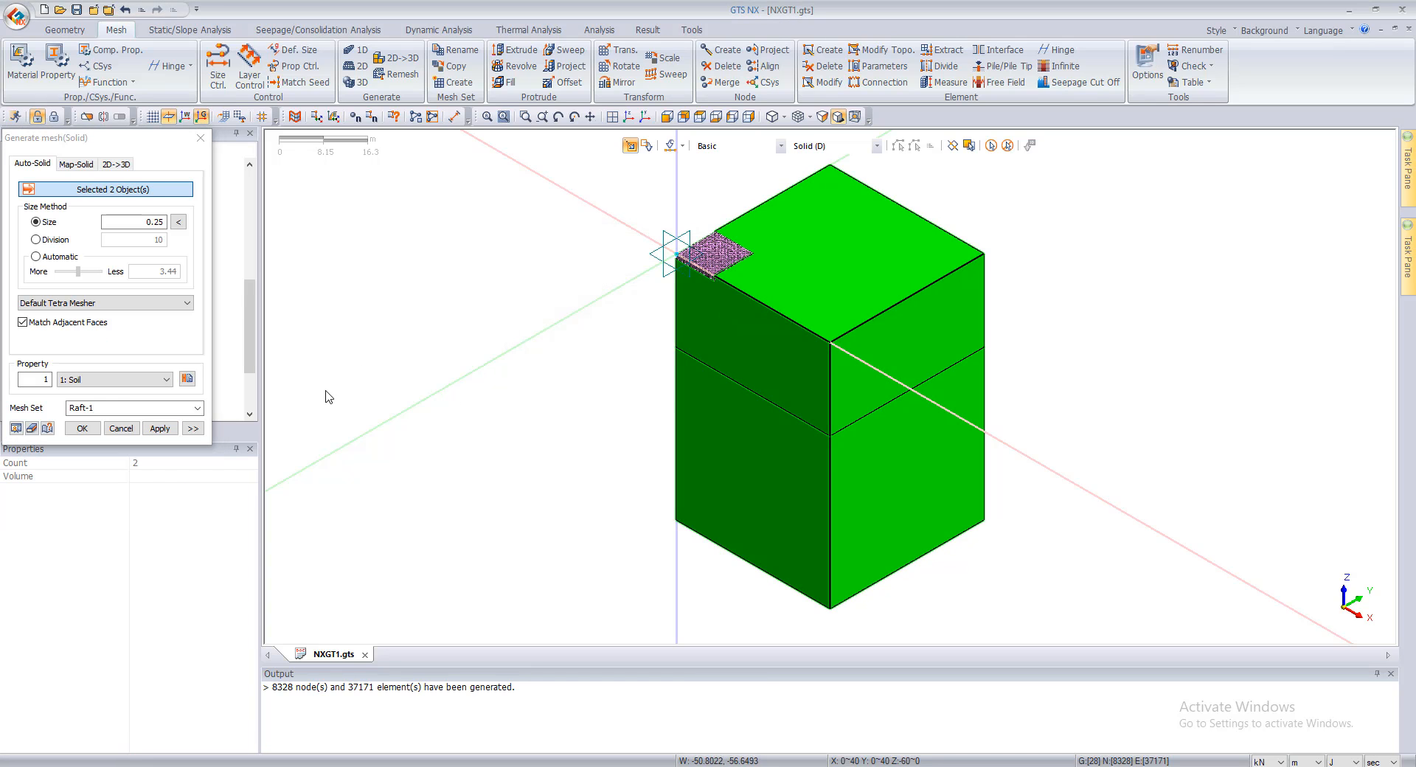
left_click(87, 380)
left_click(90, 391)
left_click(101, 408)
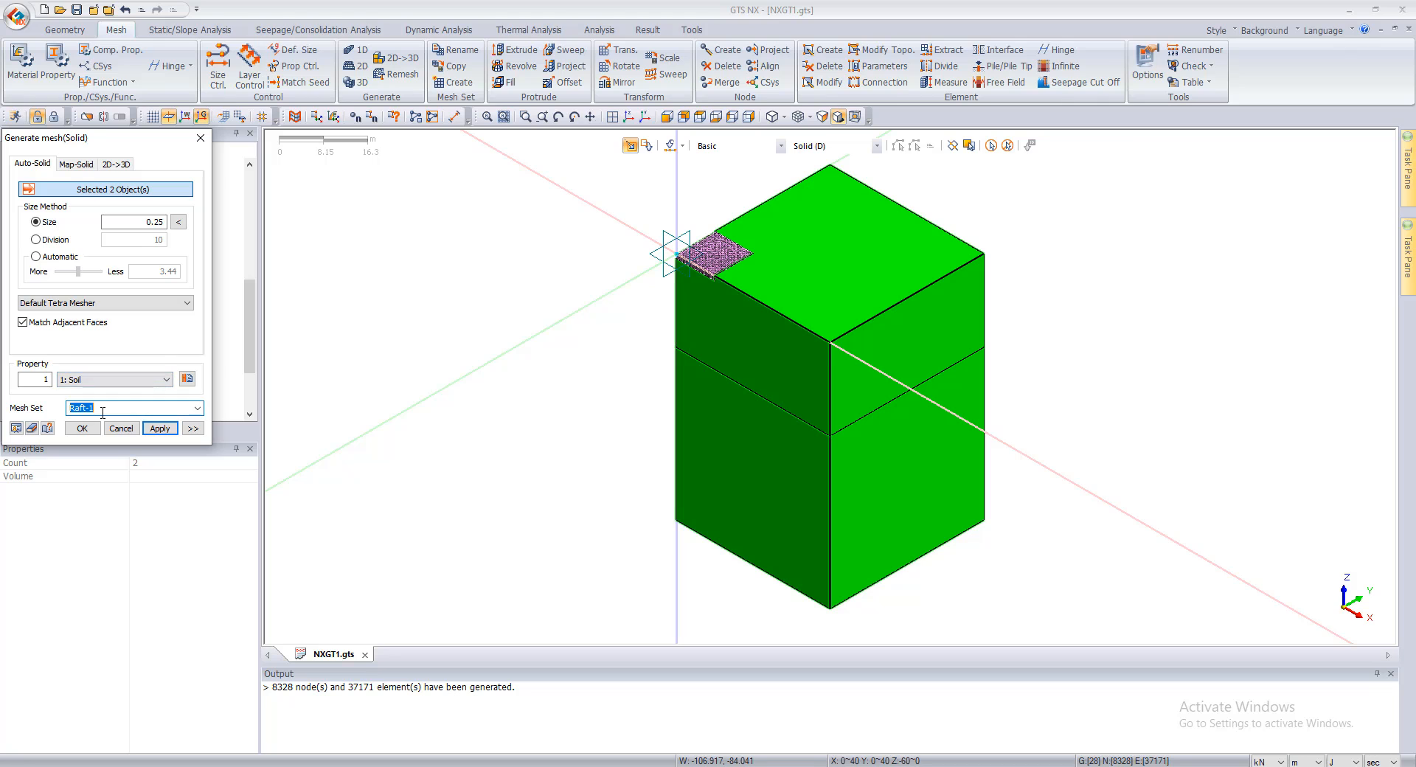
type("Soil")
key("Return")
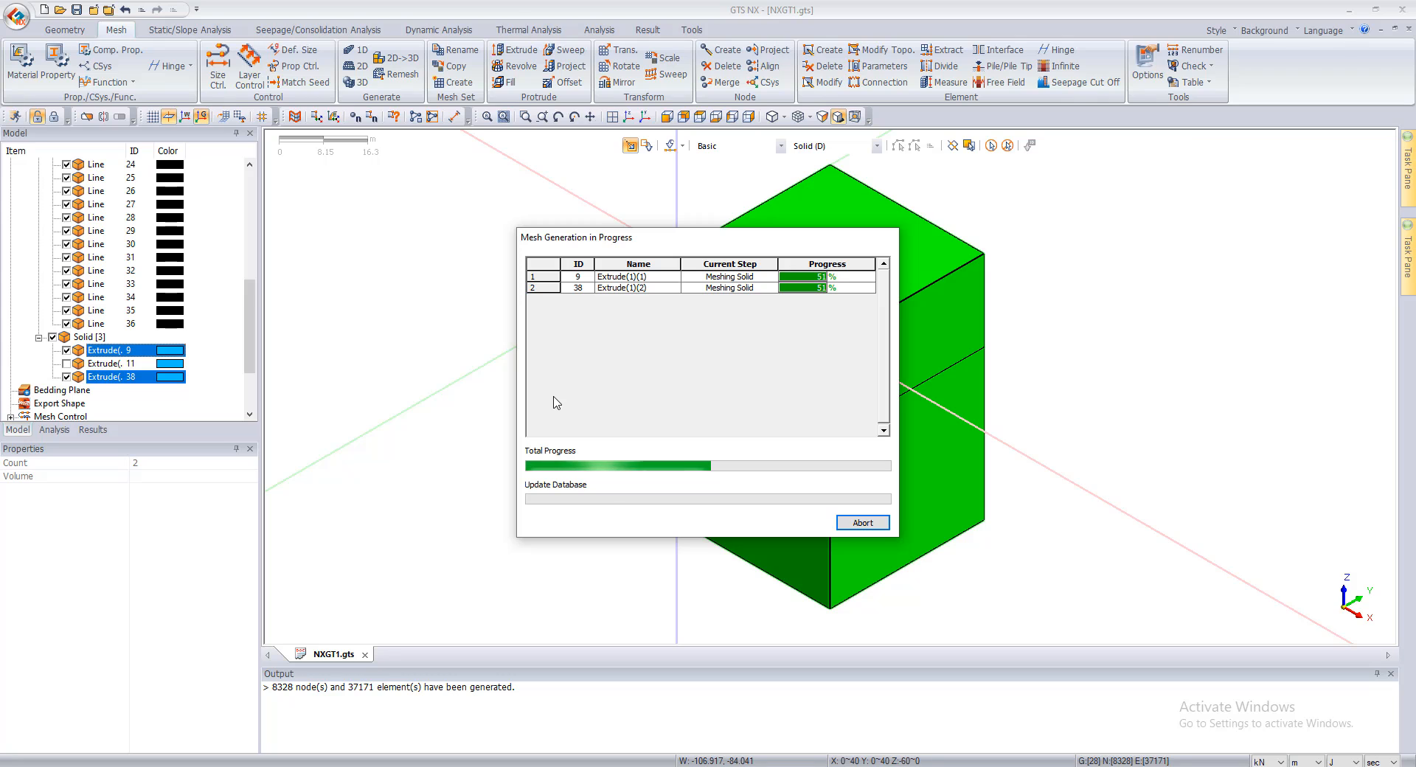
left_click(861, 525)
left_click(728, 423)
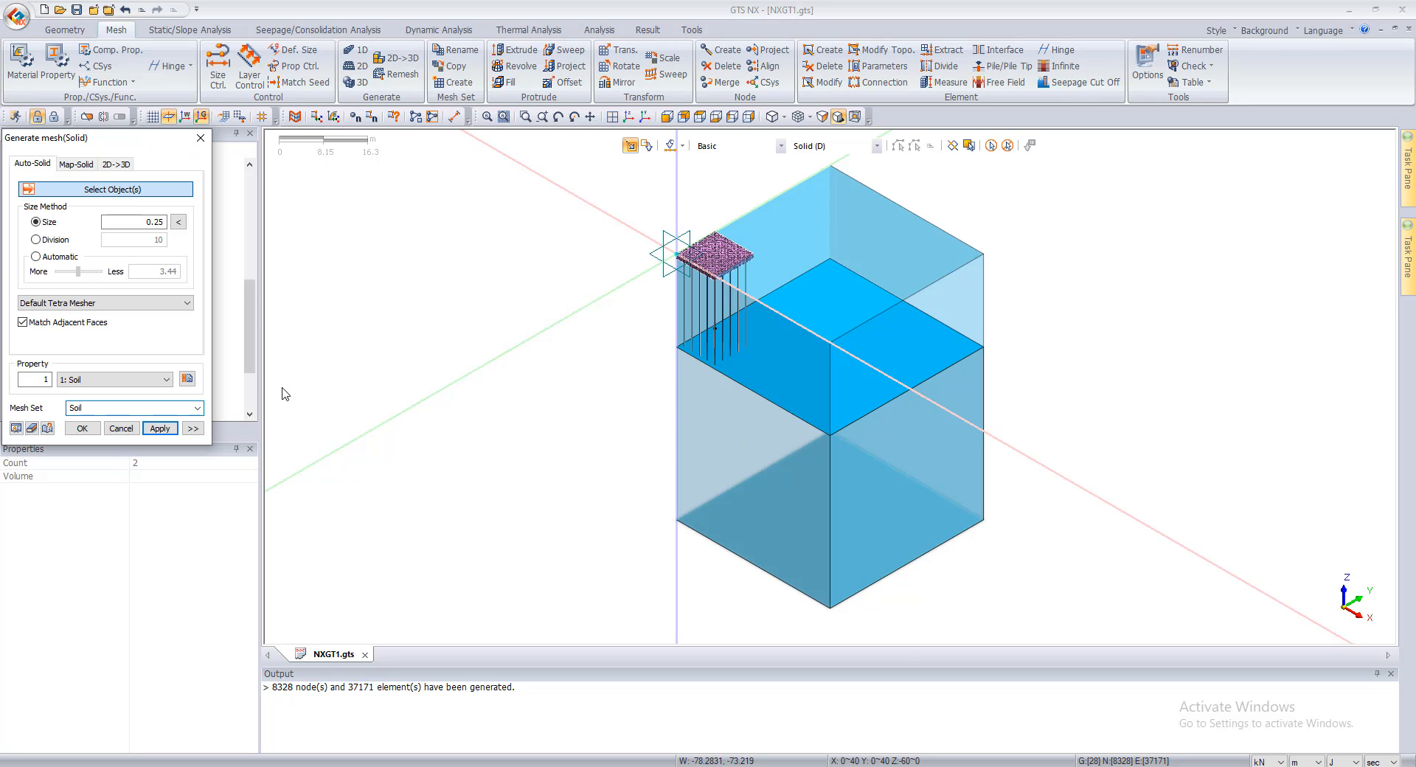
double_click(147, 223)
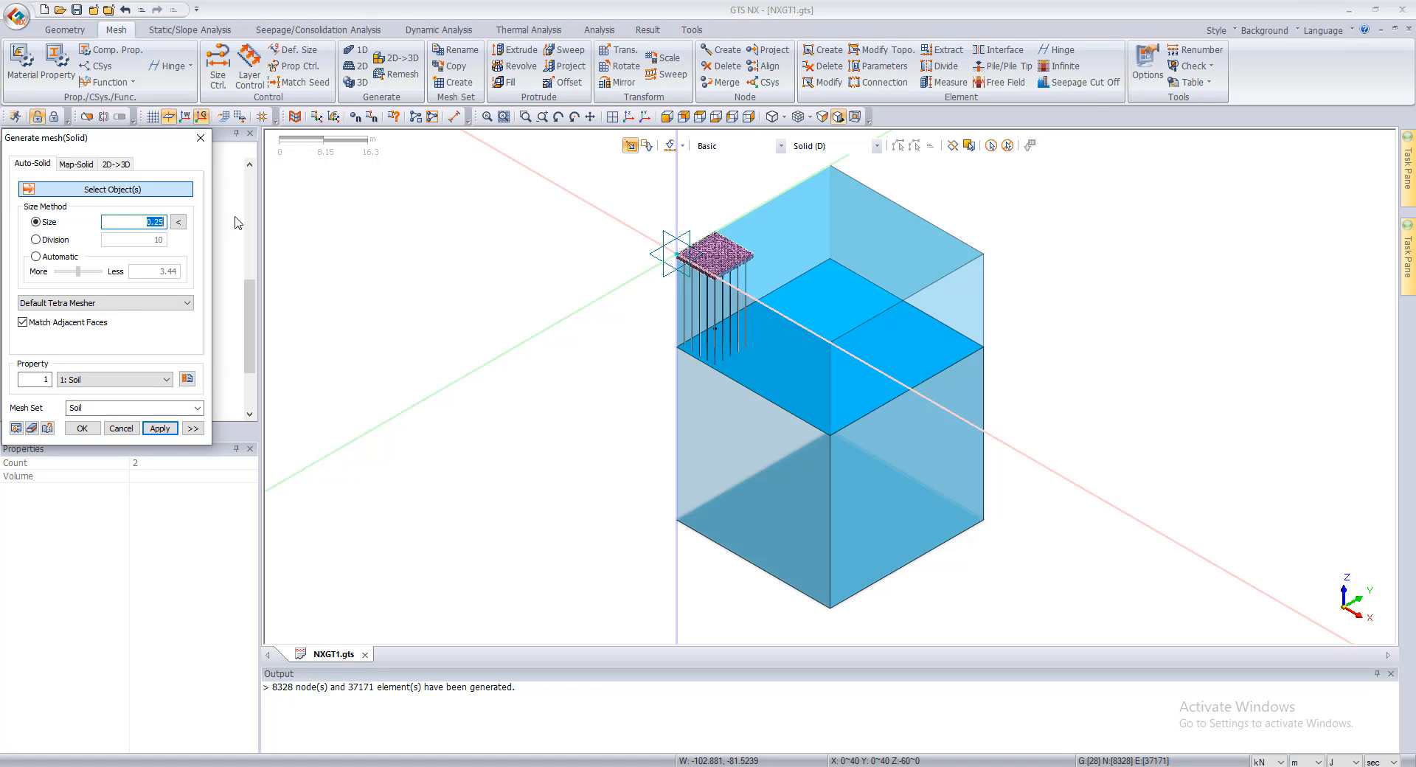
left_click(802, 370)
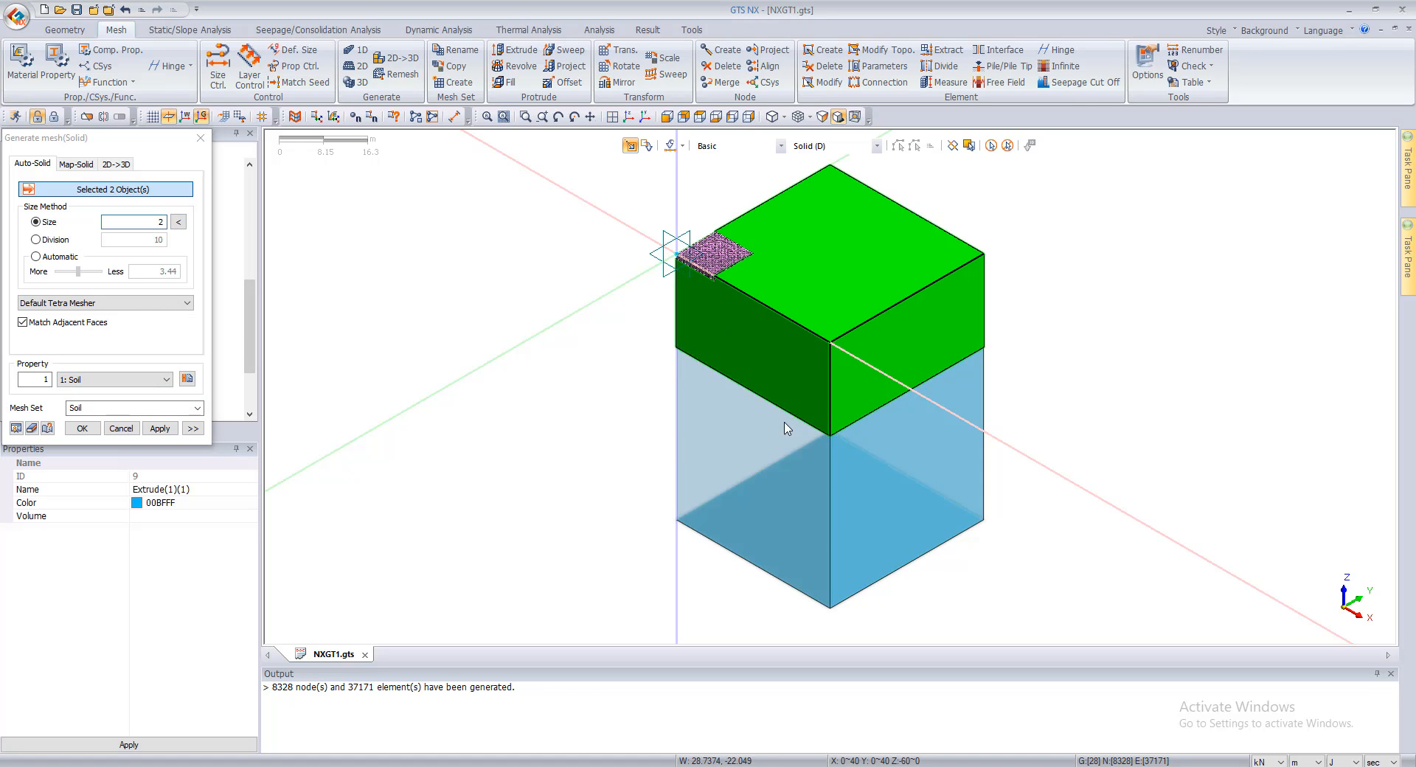
left_click(786, 431)
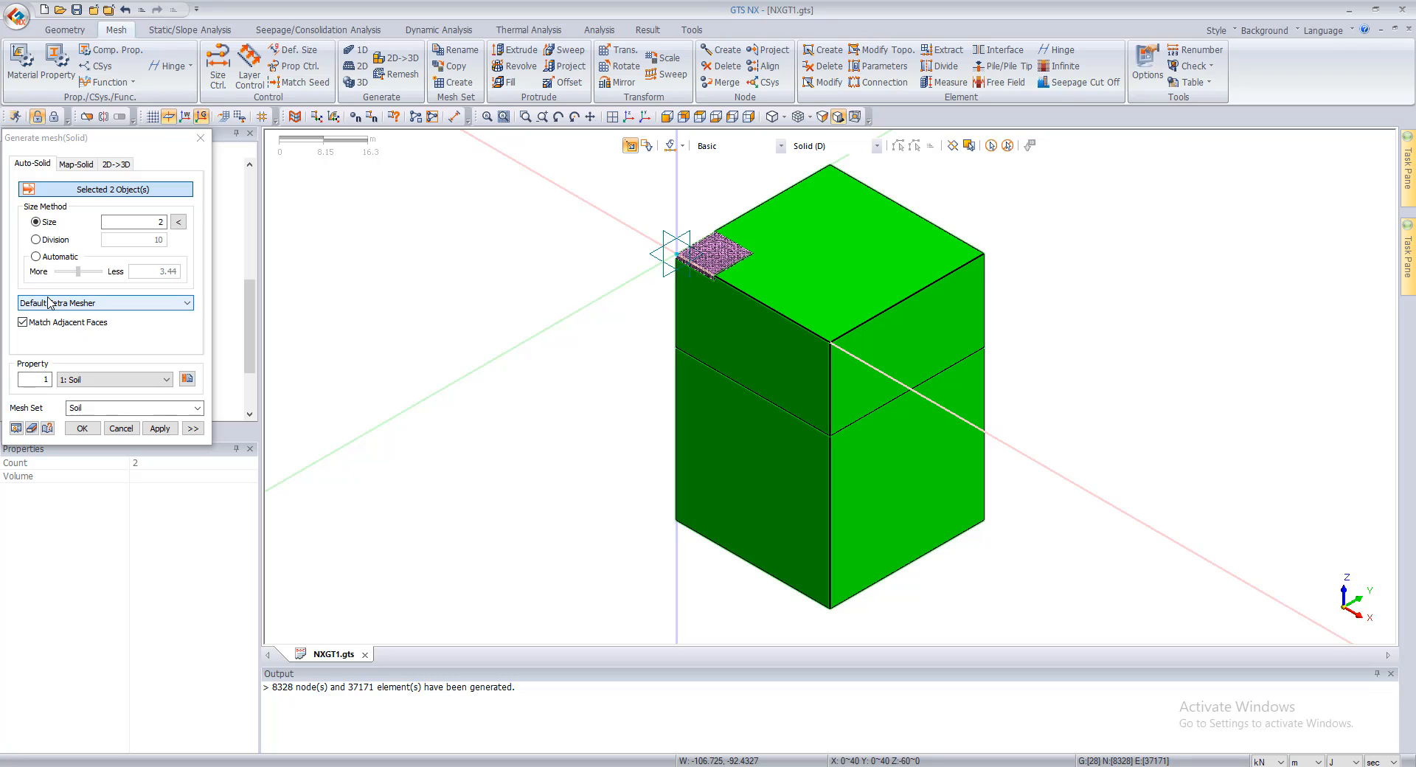
left_click(75, 303)
left_click(75, 315)
scroll(708, 253, "up", 10)
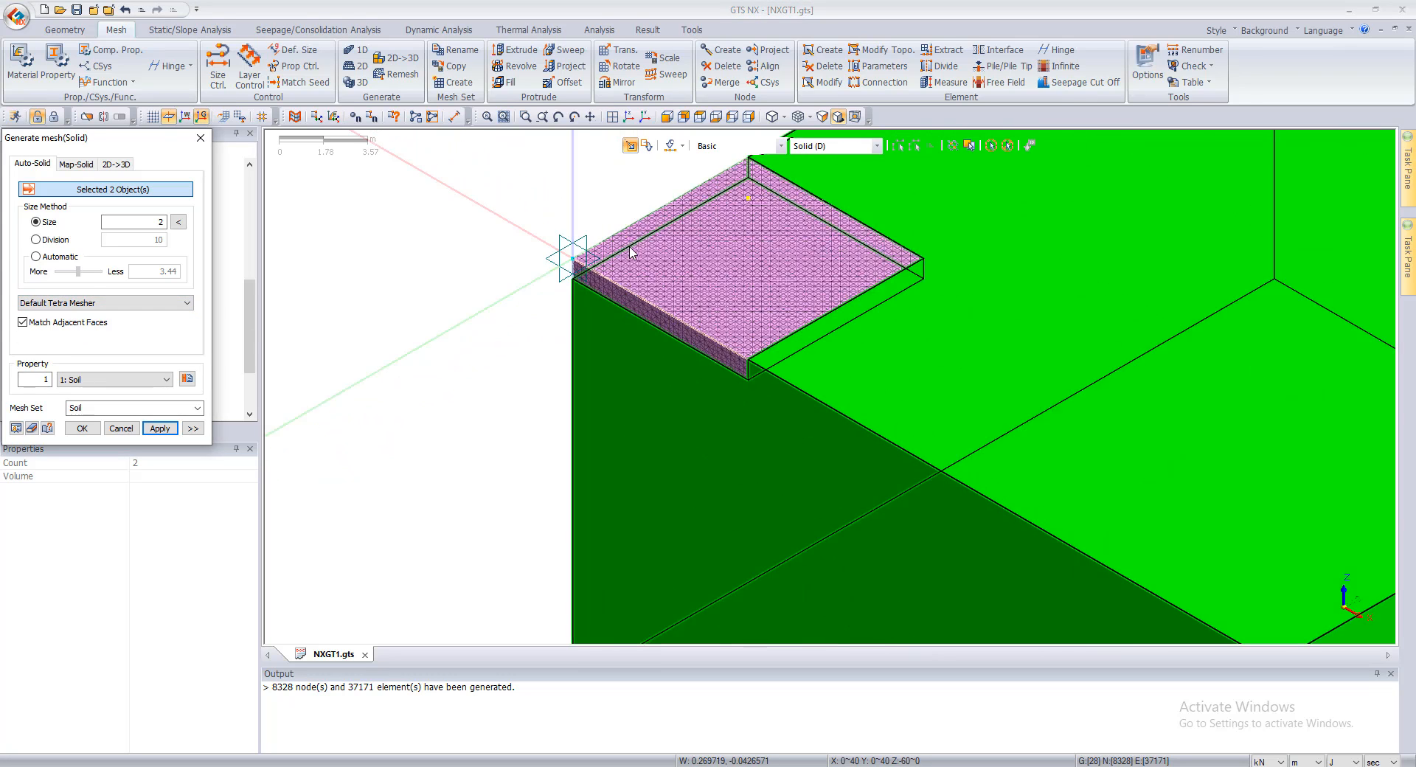
scroll(675, 299, "down", 6)
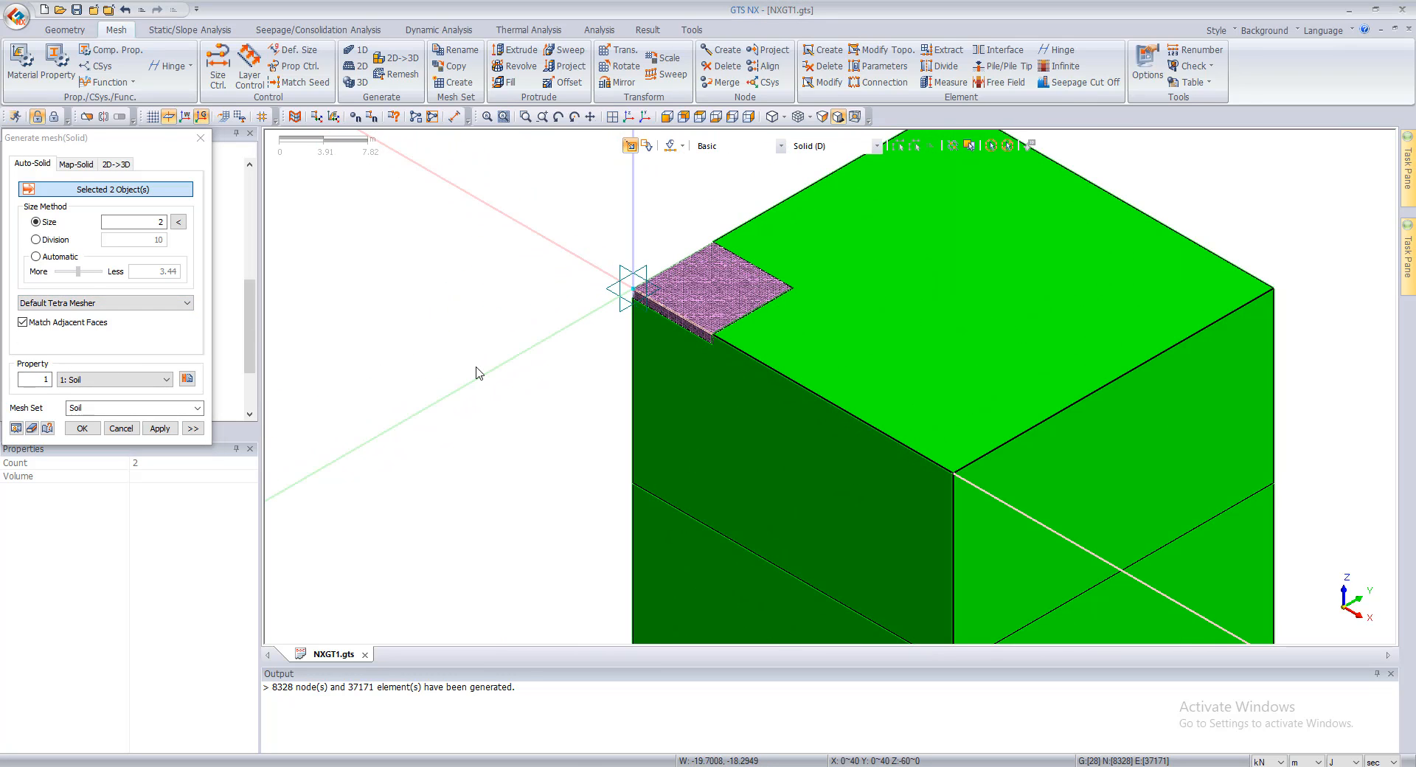
Step: Undo the raft mesh generation and show all hidden objects again
key("ctrl+z")
right_click(502, 357)
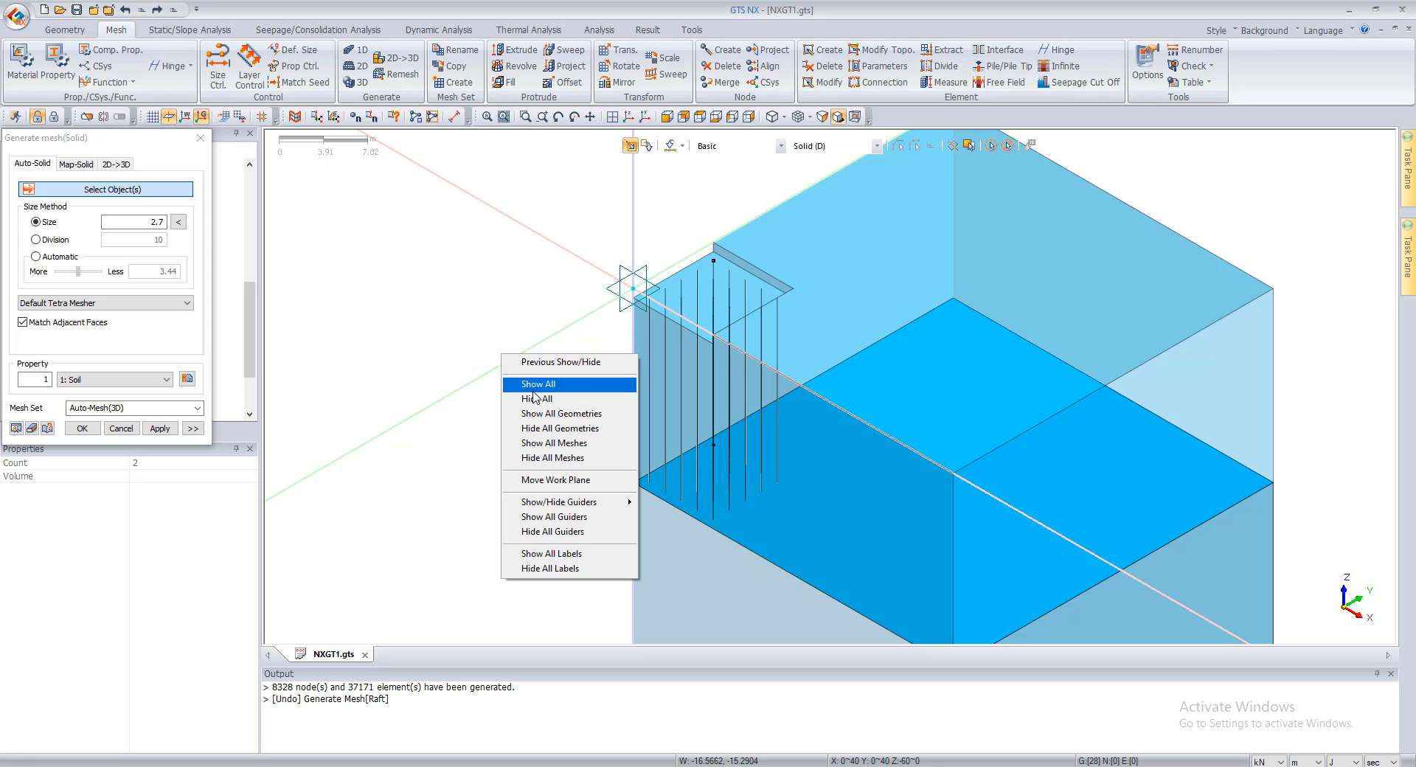
left_click(592, 382)
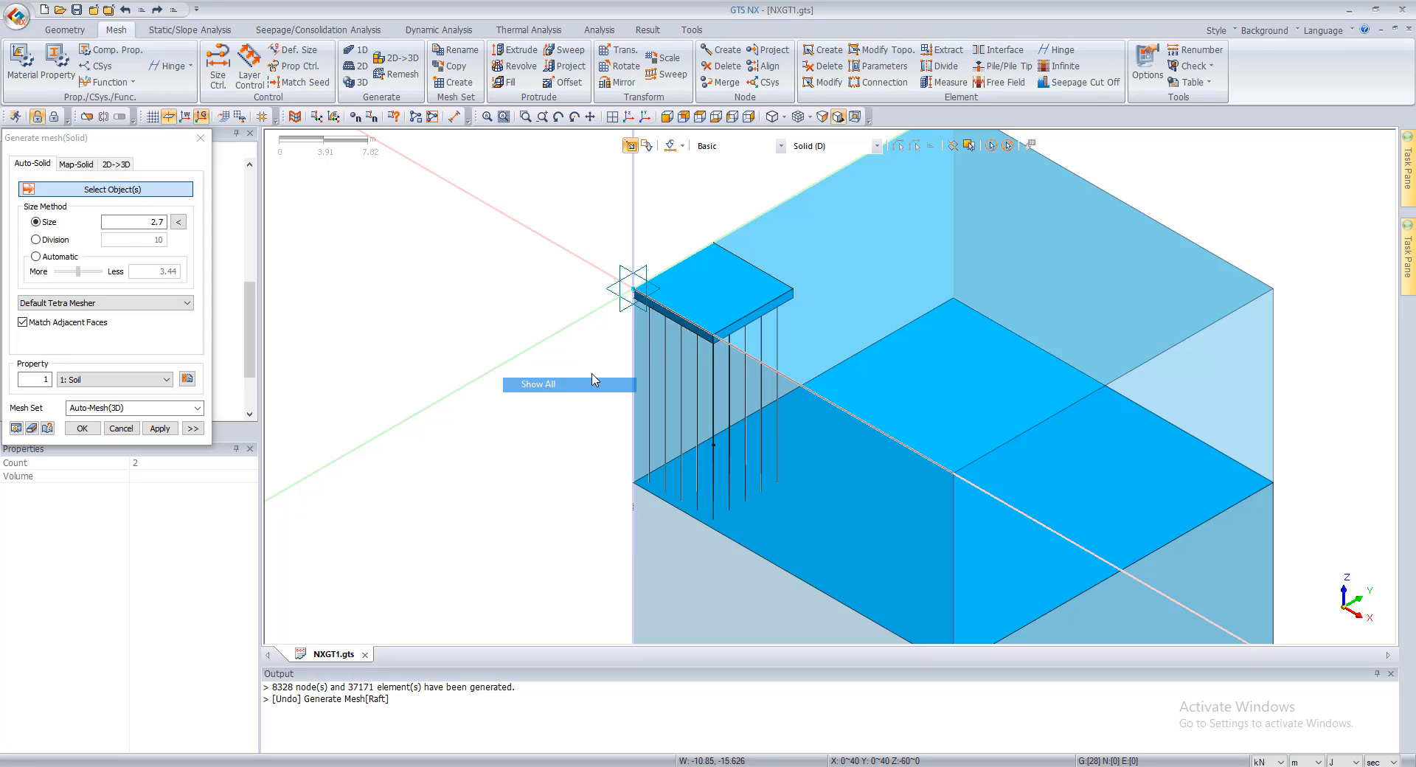
Step: Generate the raft solid's mesh using the Hybrid Mesher, size 0.25, property 1: Soil, and mesh set name Raft
left_click(711, 300)
left_click(30, 304)
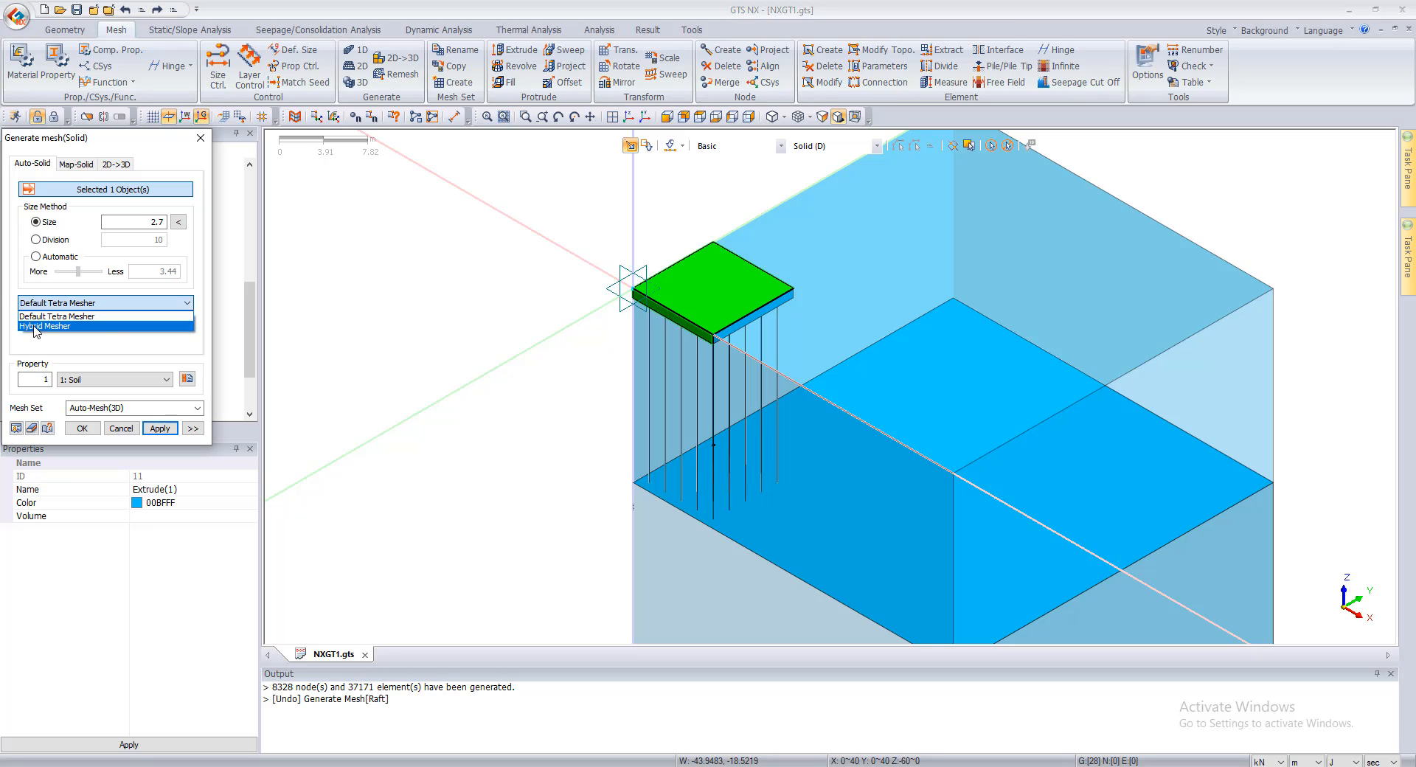
left_click(36, 328)
double_click(124, 407)
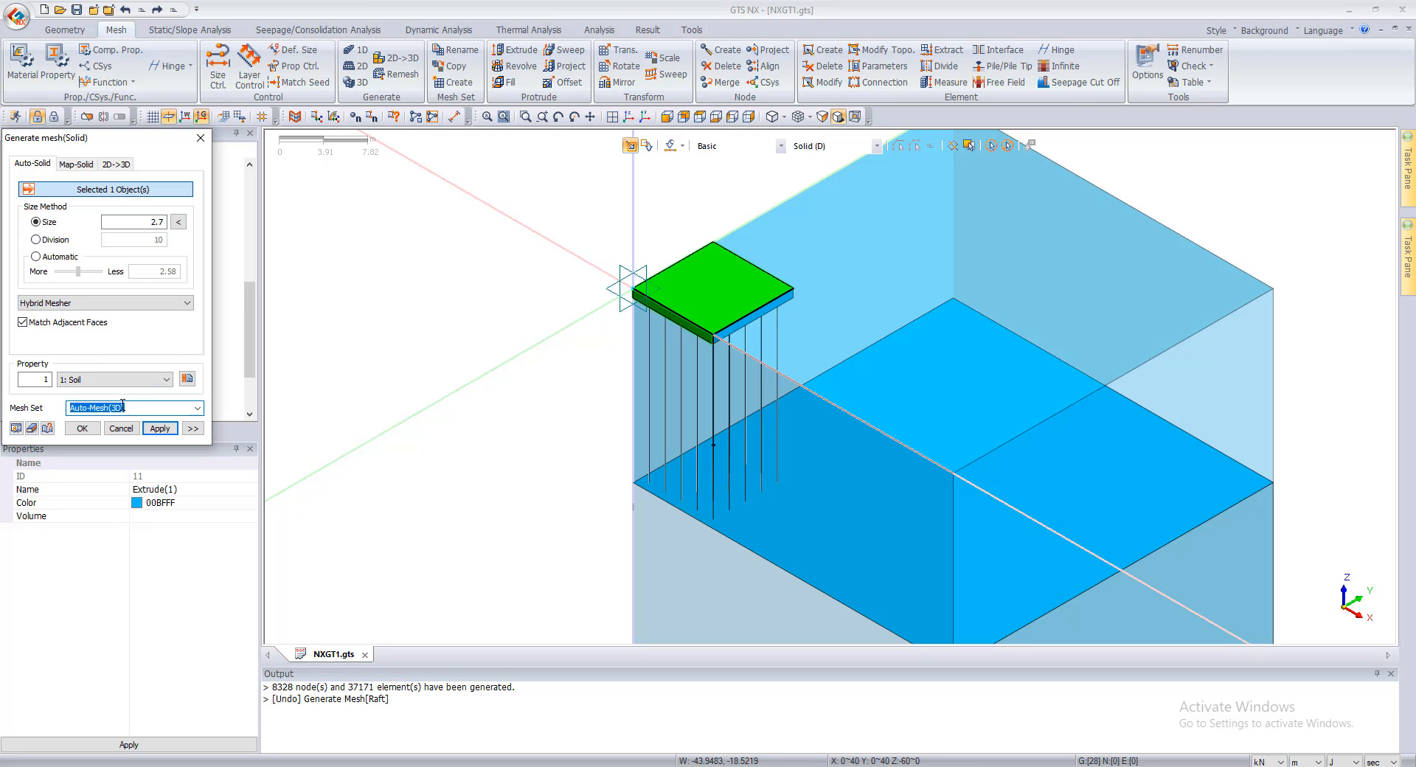
type("Raft")
left_click(160, 428)
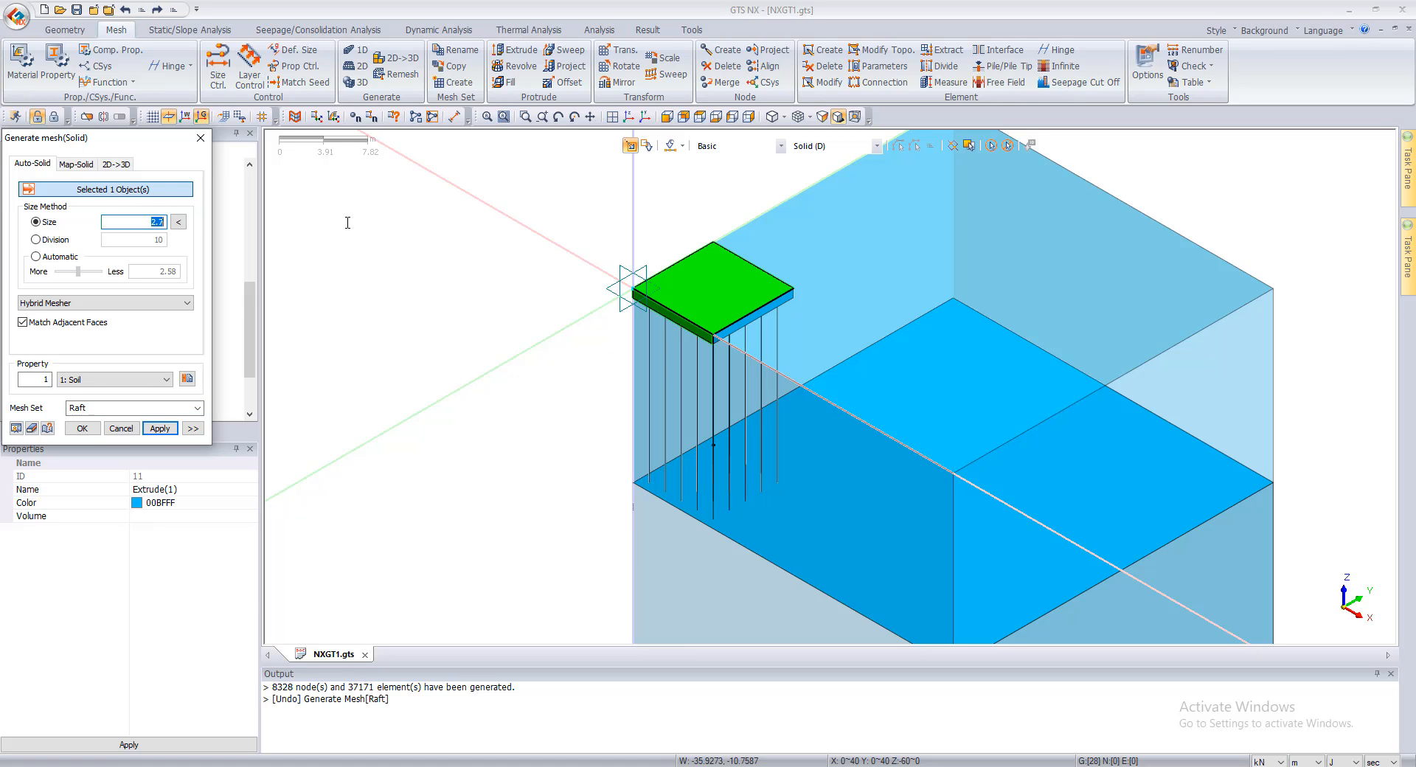
left_click(160, 428)
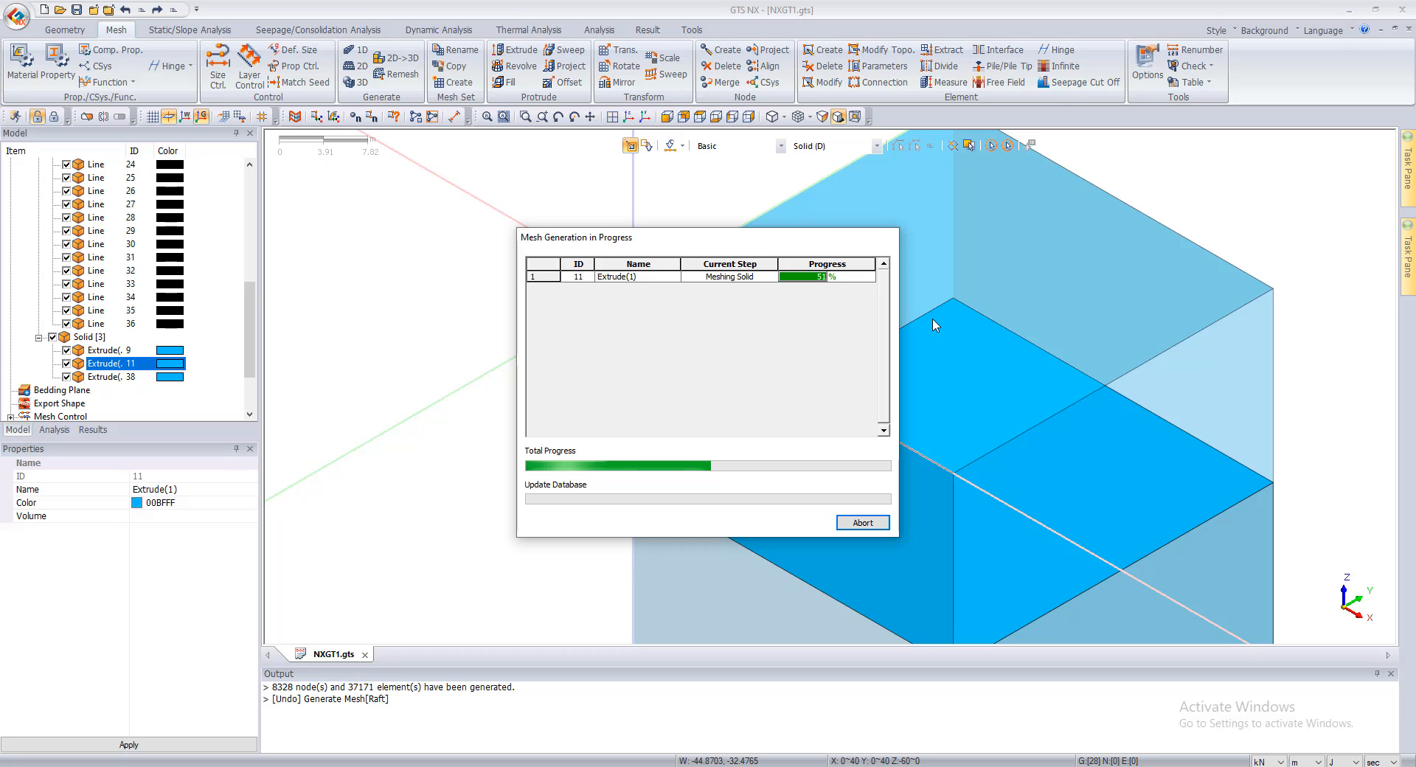
Step: Mesh both soil solids with the Hybrid Mesher, size 2.0, property 1: Soil, and mesh set name Soil
left_click(888, 319)
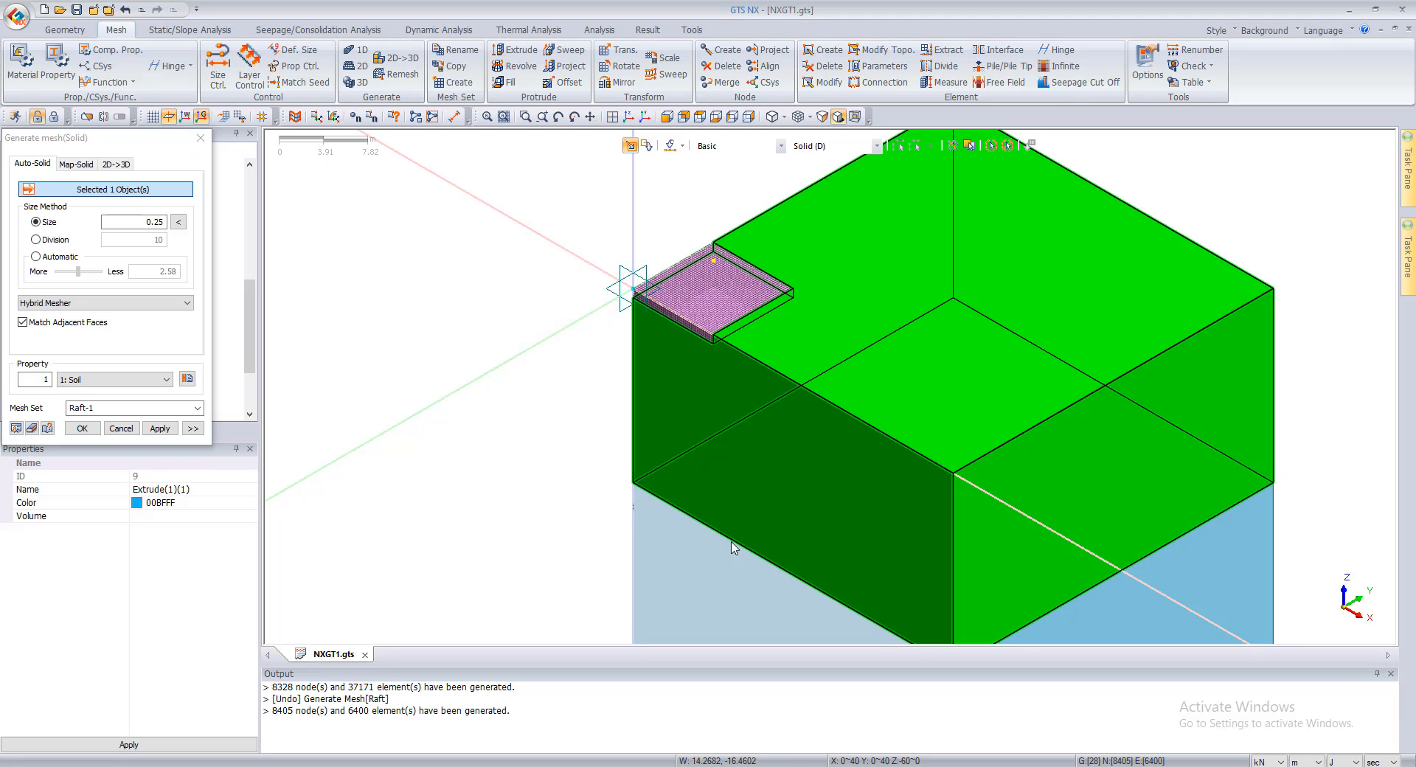
left_click(111, 408)
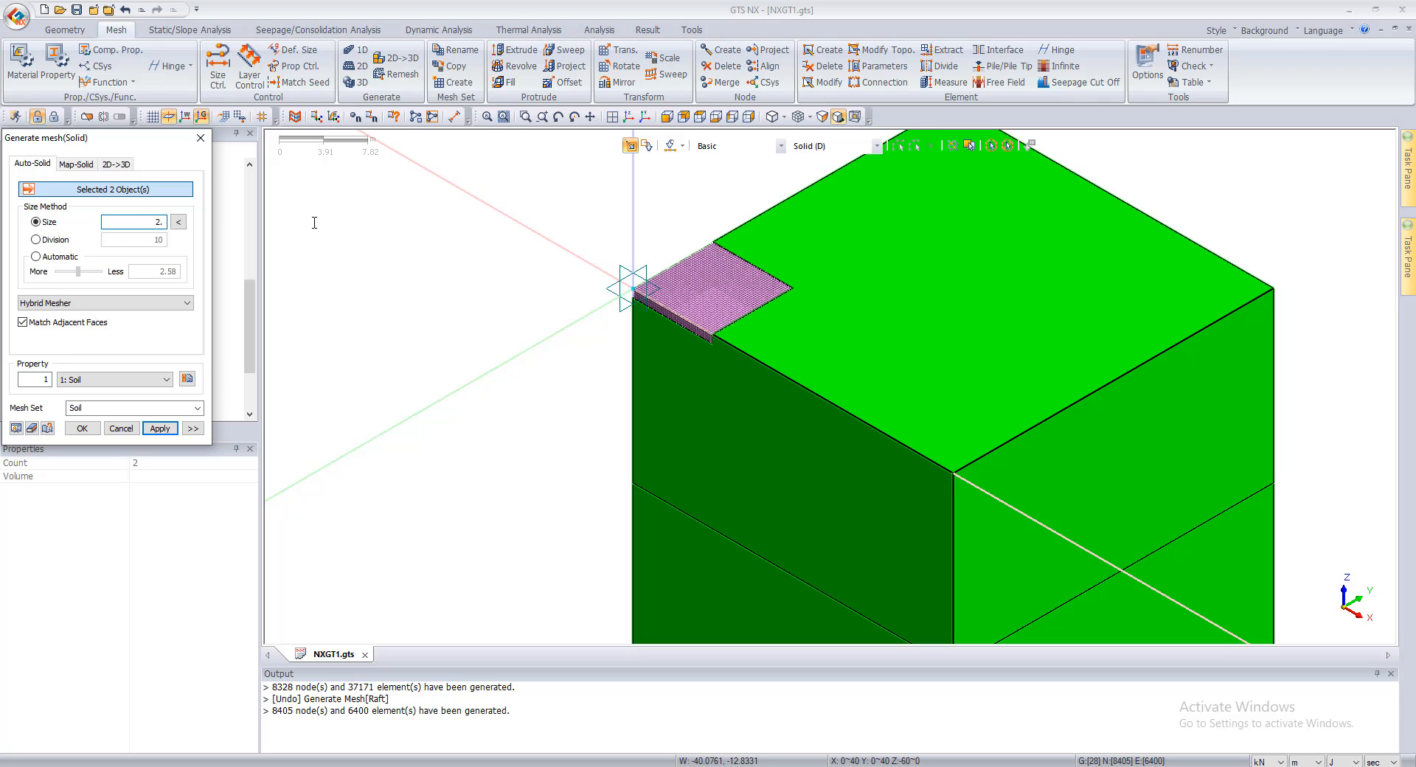
left_click(159, 429)
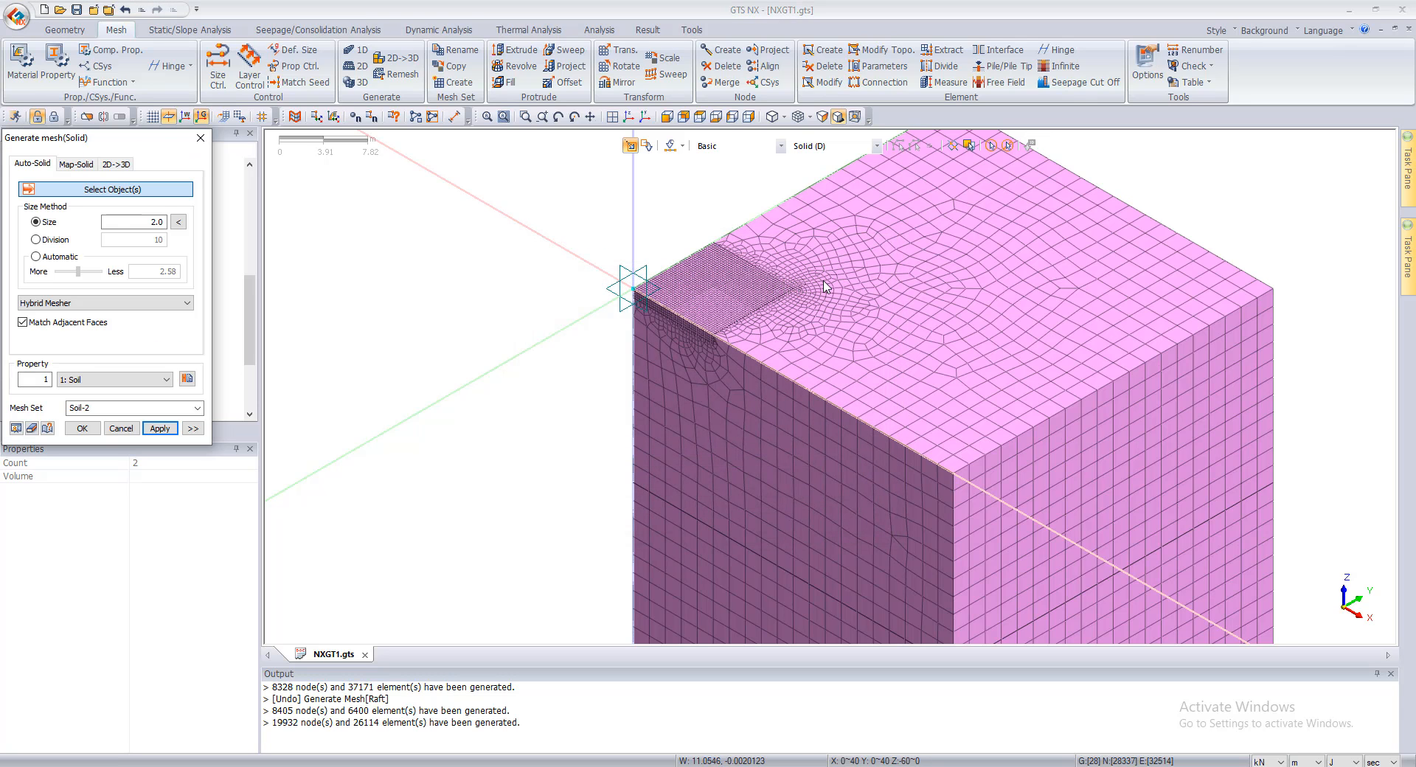
left_click(121, 428)
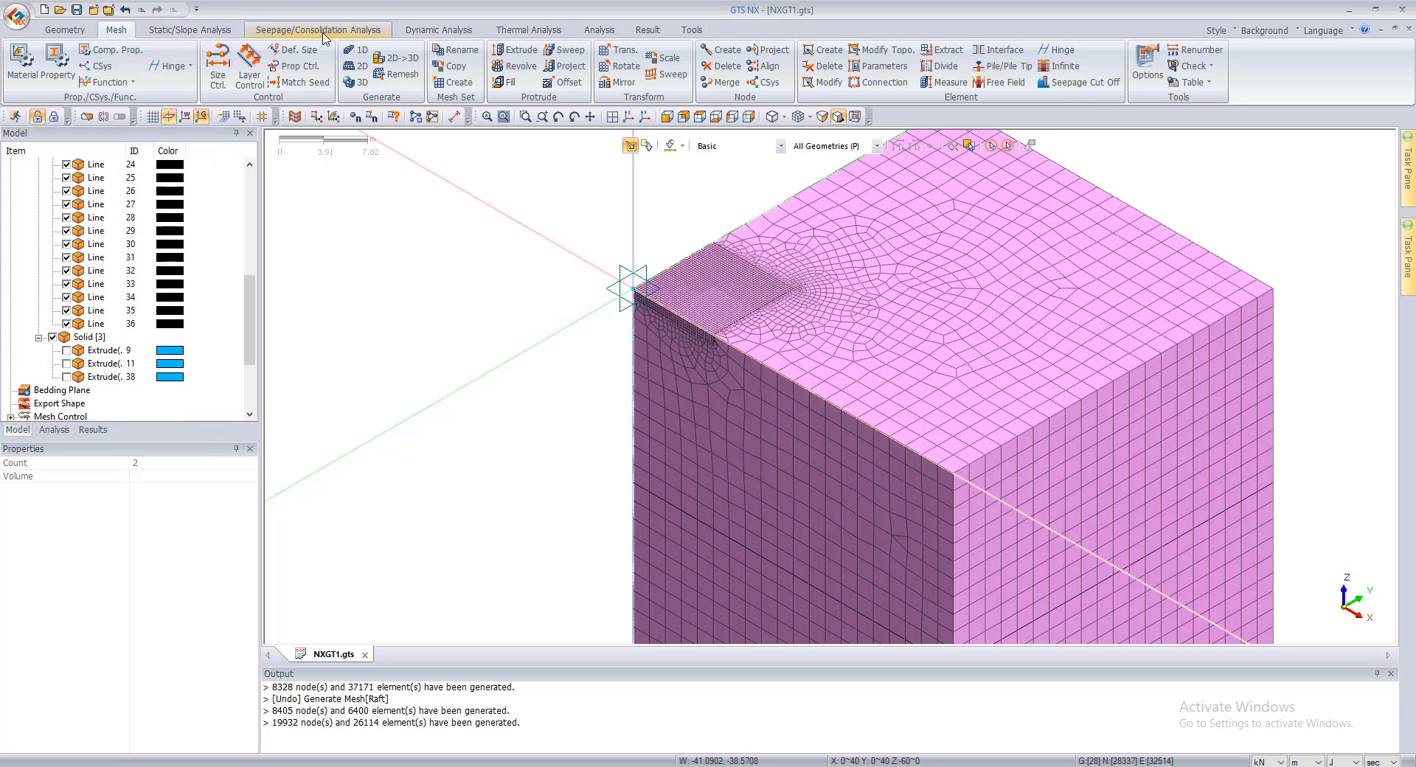
Step: Generate a 1D mesh on all 25 pile lines with 10 divisions, property 4: Pile, and mesh set name Pile
left_click(357, 49)
left_click_drag(92, 136, 341, 138)
scroll(121, 208, "up", 7)
left_click(93, 284)
scroll(93, 299, "down", 6)
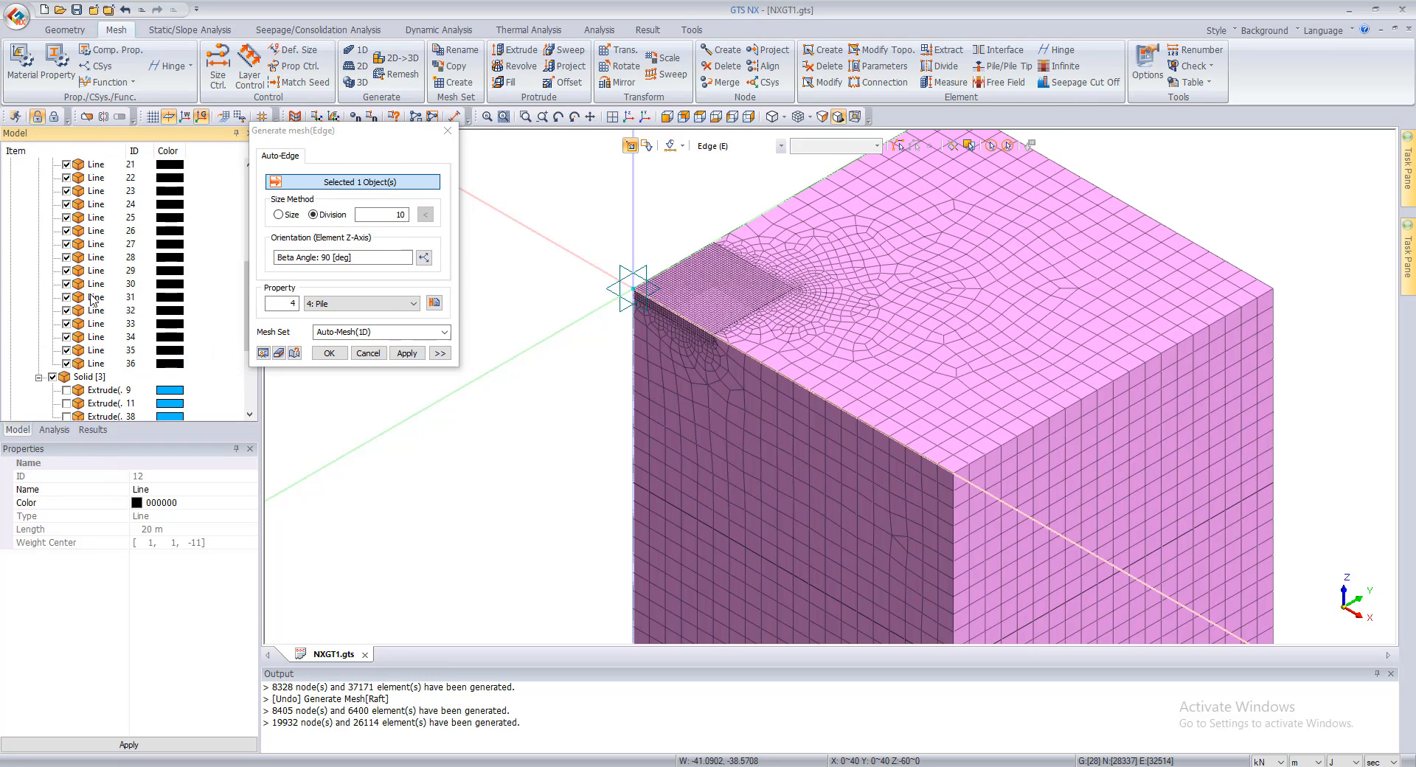
scroll(115, 378, "down", 1)
left_click(97, 323, "shift")
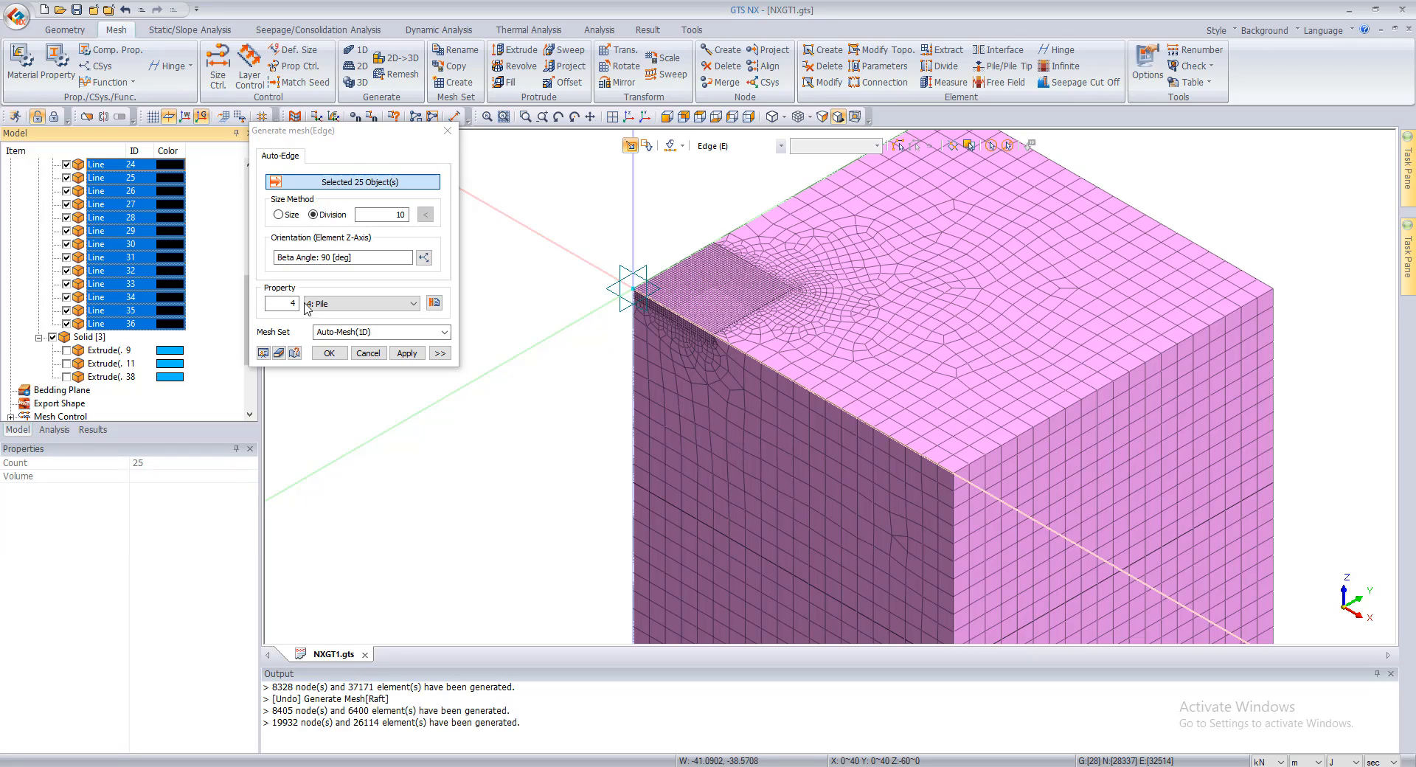
left_click(367, 332)
type("Pile")
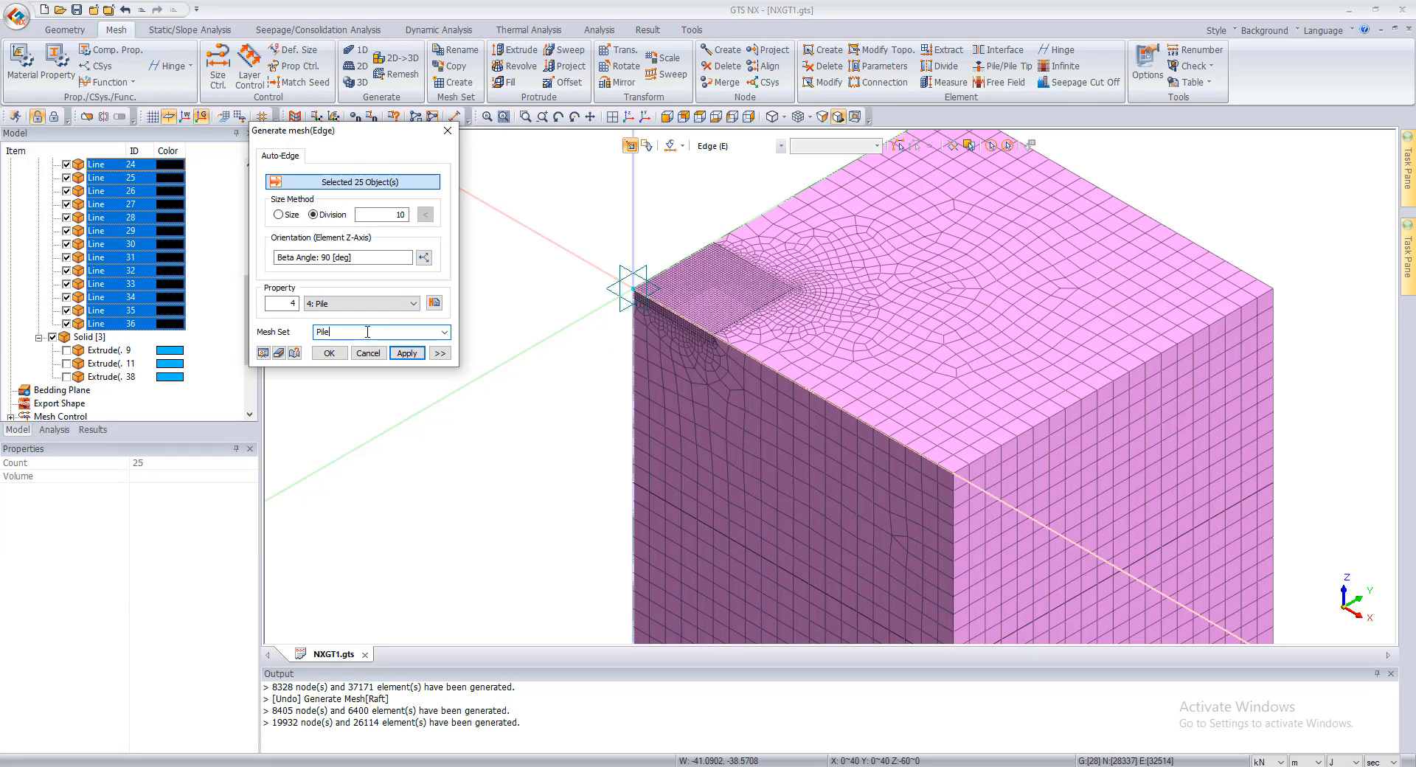
key("Return")
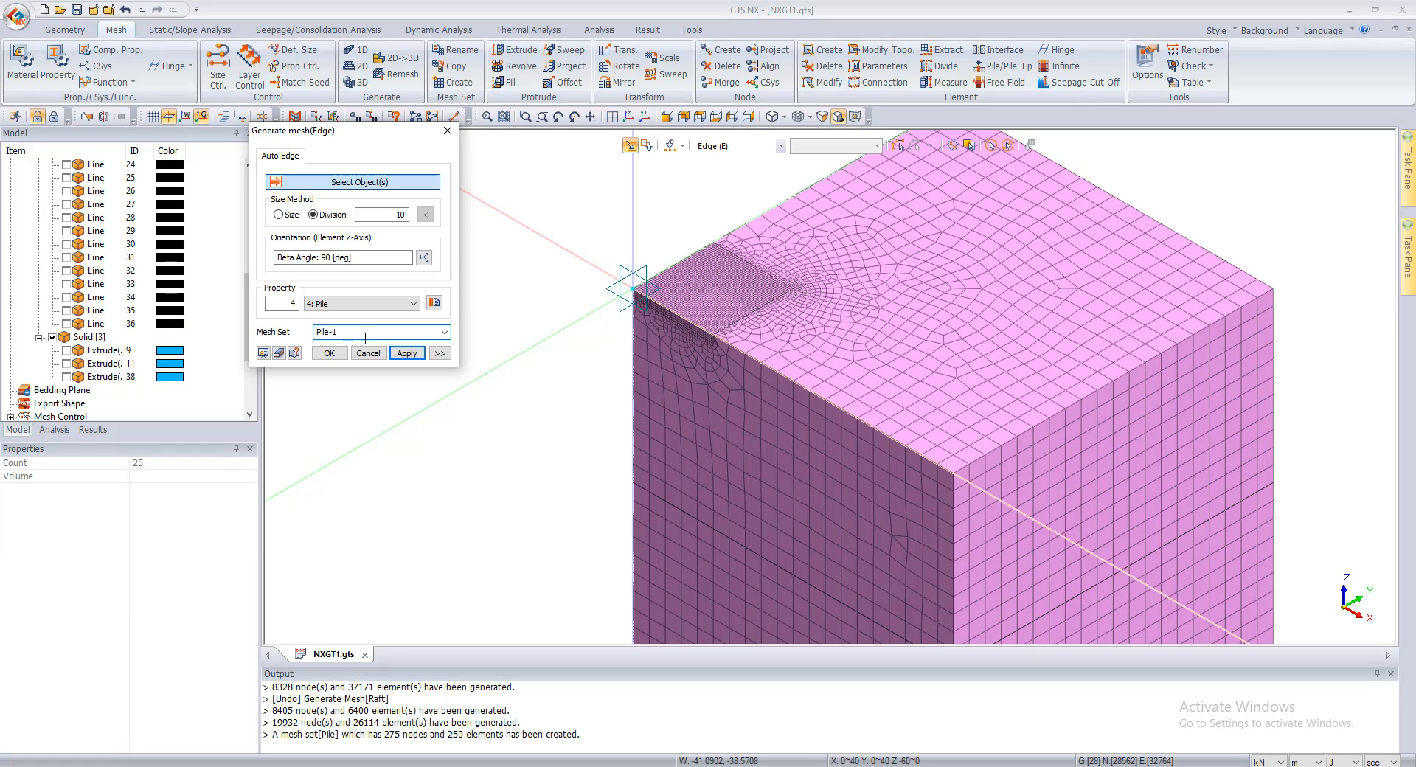
left_click(368, 353)
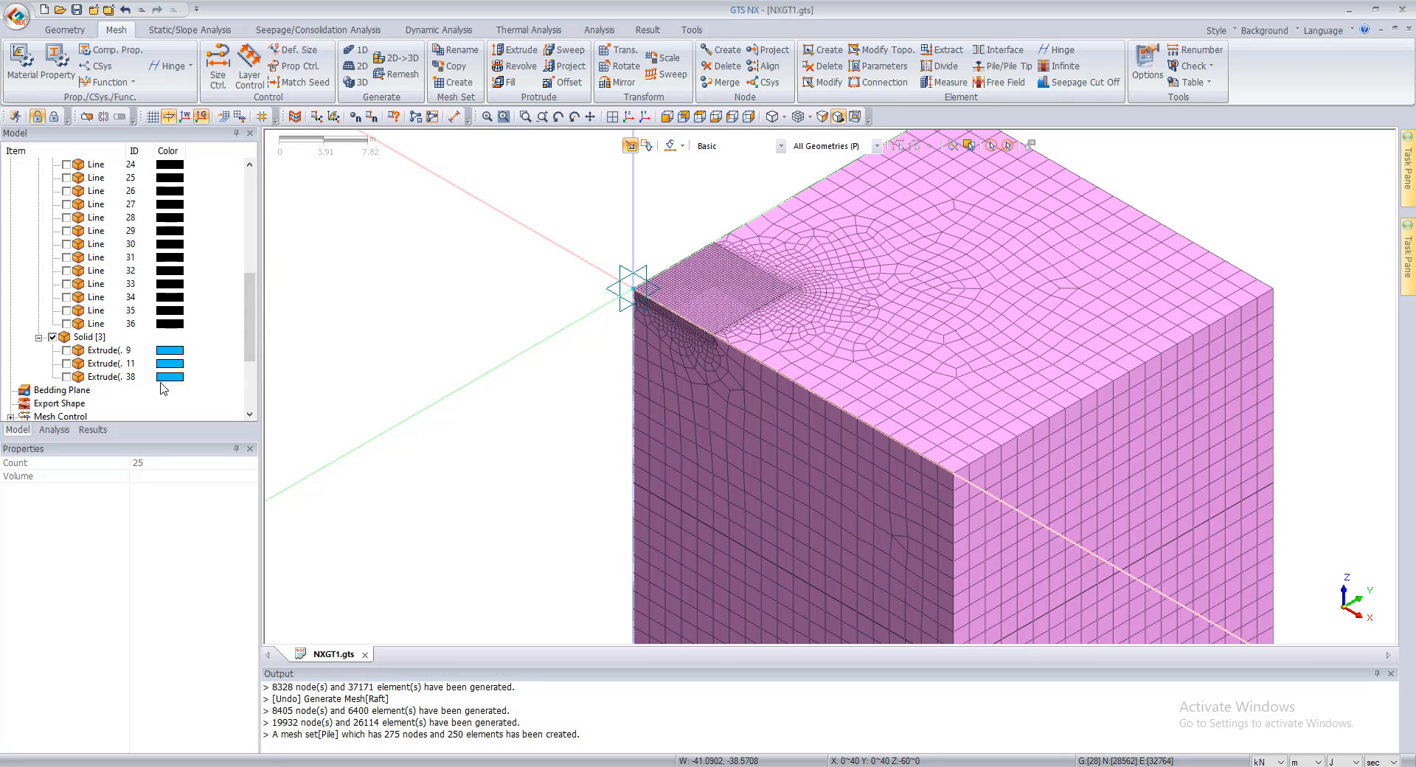
Step: Toggle the Pile mesh set's visibility off and on, and inspect the mesh around the raft
scroll(163, 389, "down", 3)
left_click(67, 363)
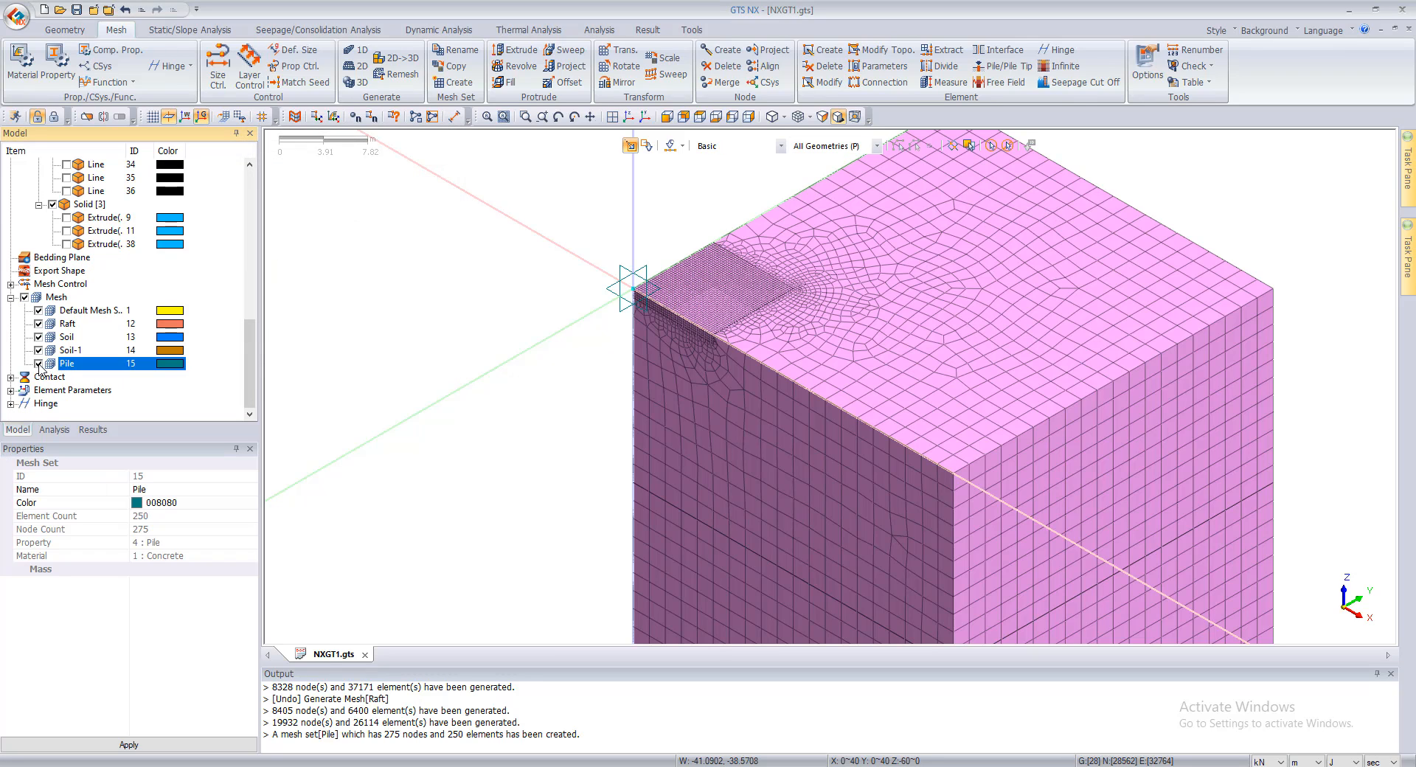
left_click(38, 363)
left_click(38, 364)
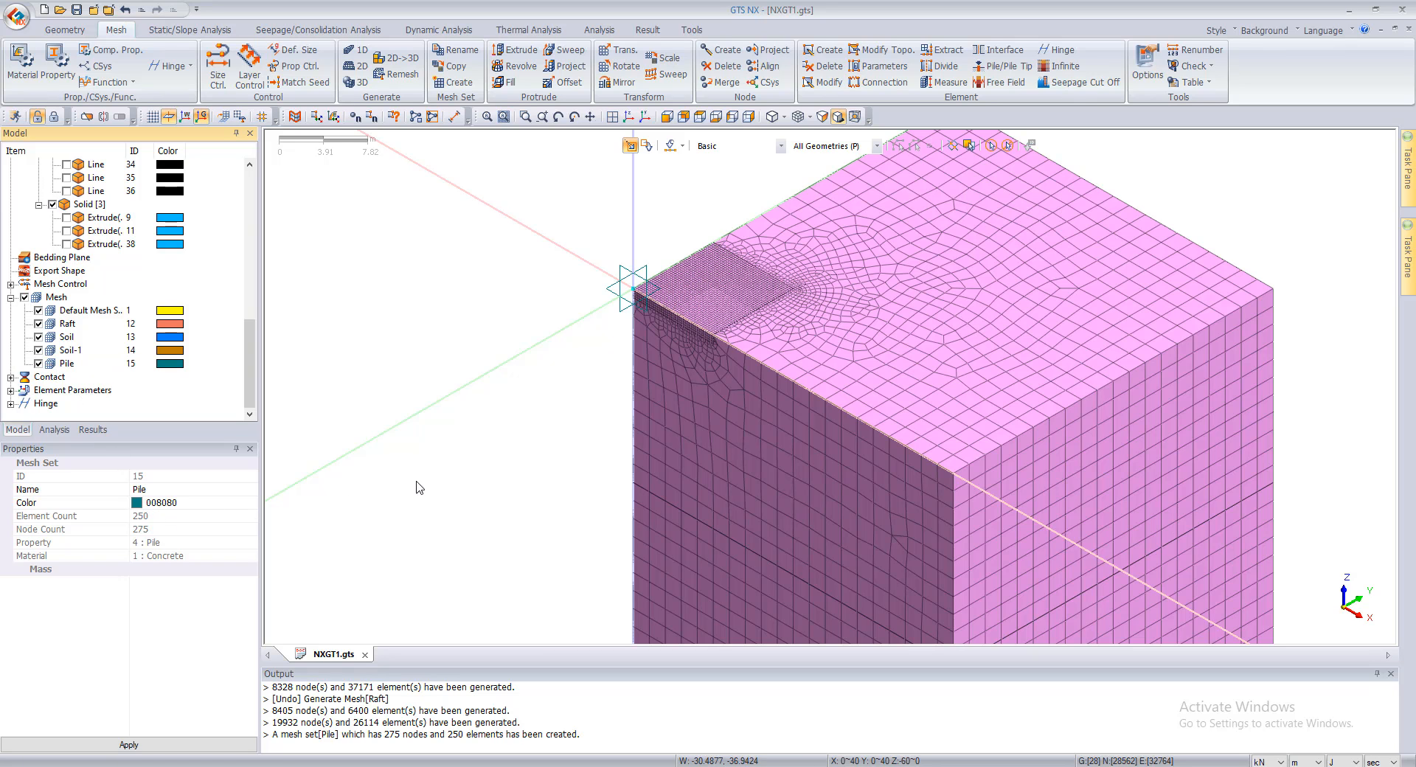
scroll(667, 414, "down", 3)
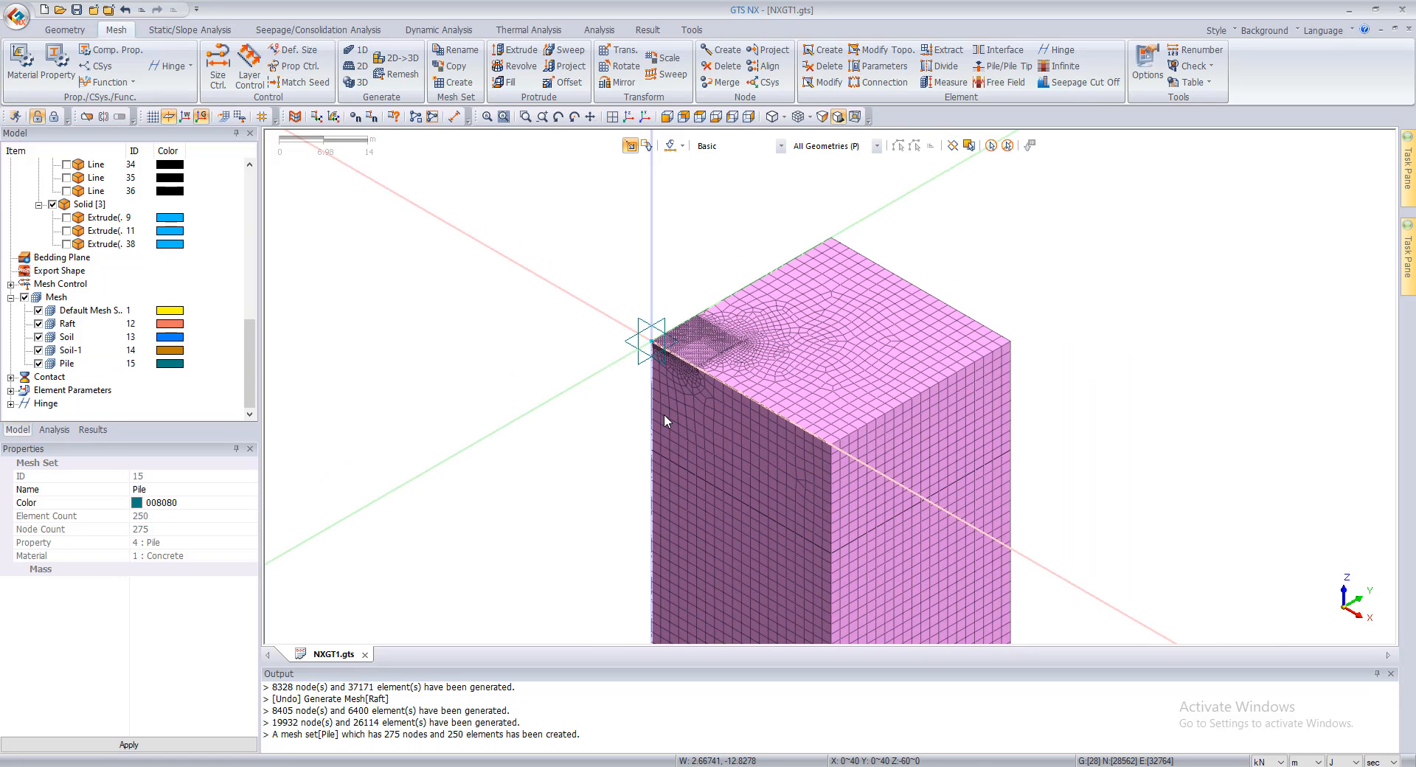
scroll(664, 414, "up", 3)
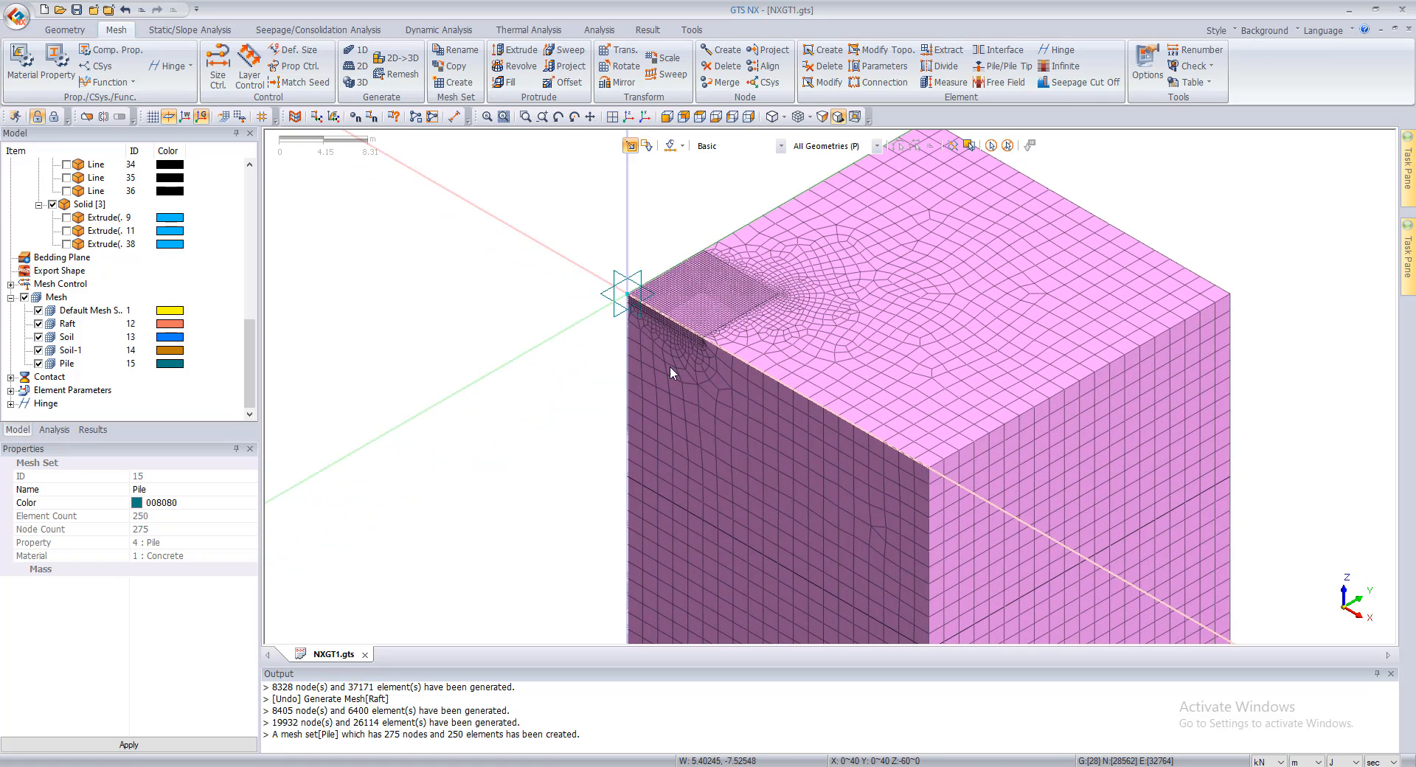
scroll(727, 318, "down", 1)
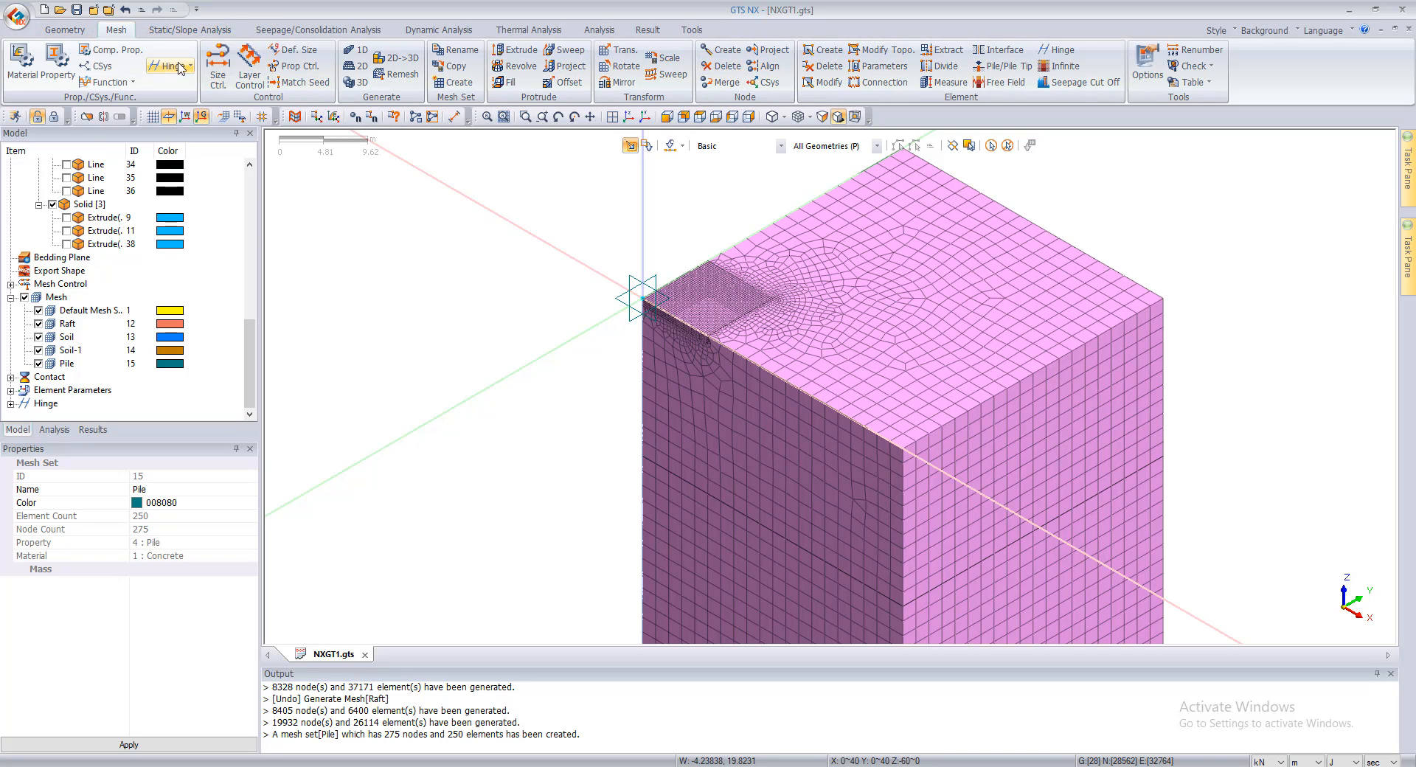
Step: Start creating a Gauging Shell element and redisplay all three solids for selection
left_click(830, 65)
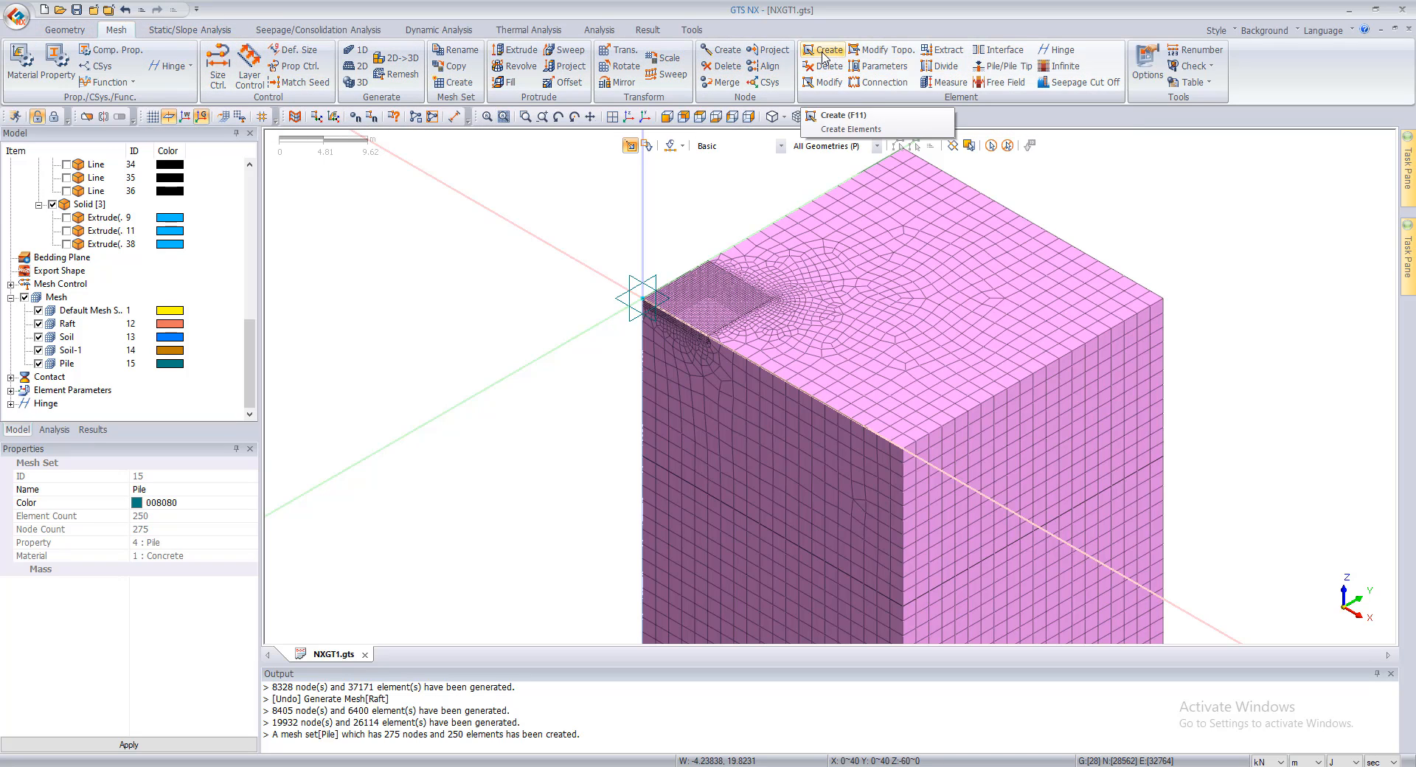
left_click(150, 165)
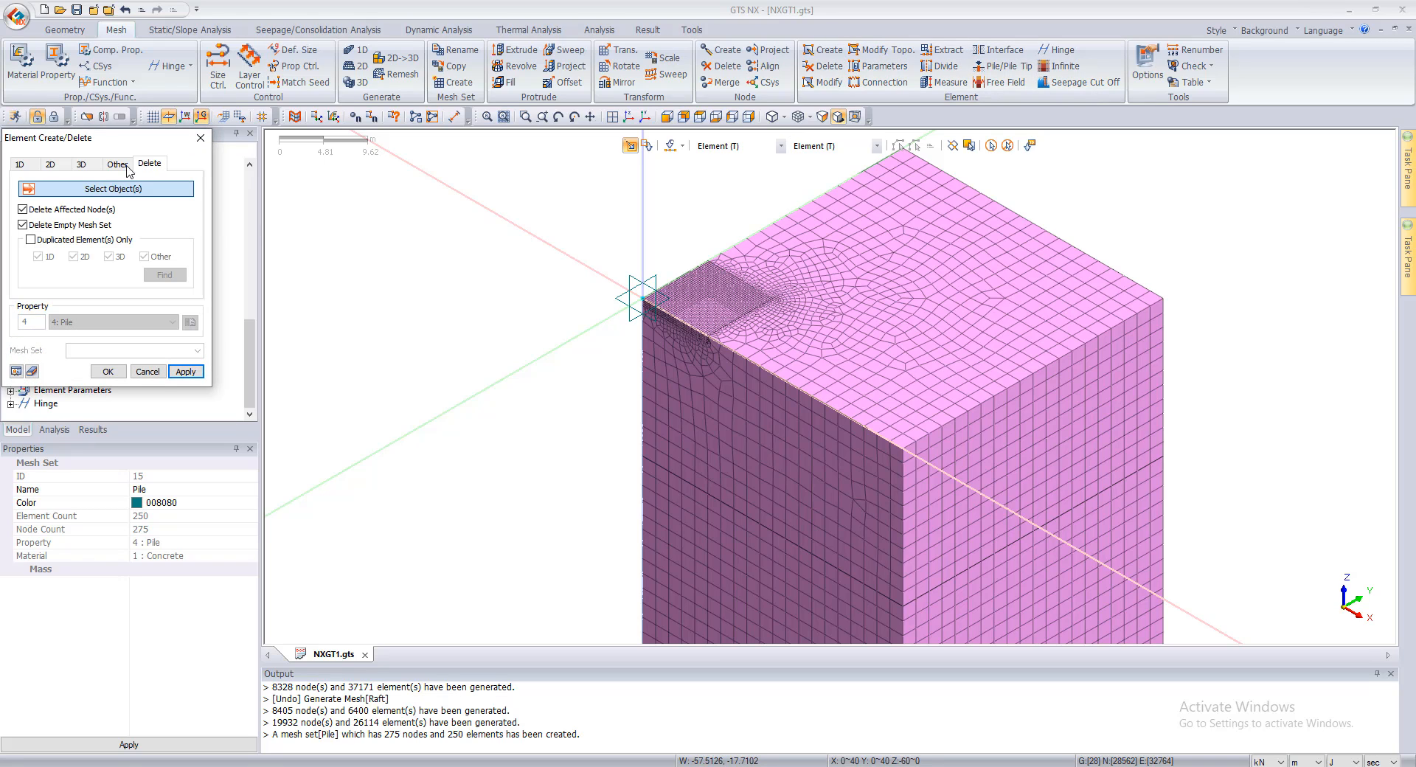
left_click(115, 164)
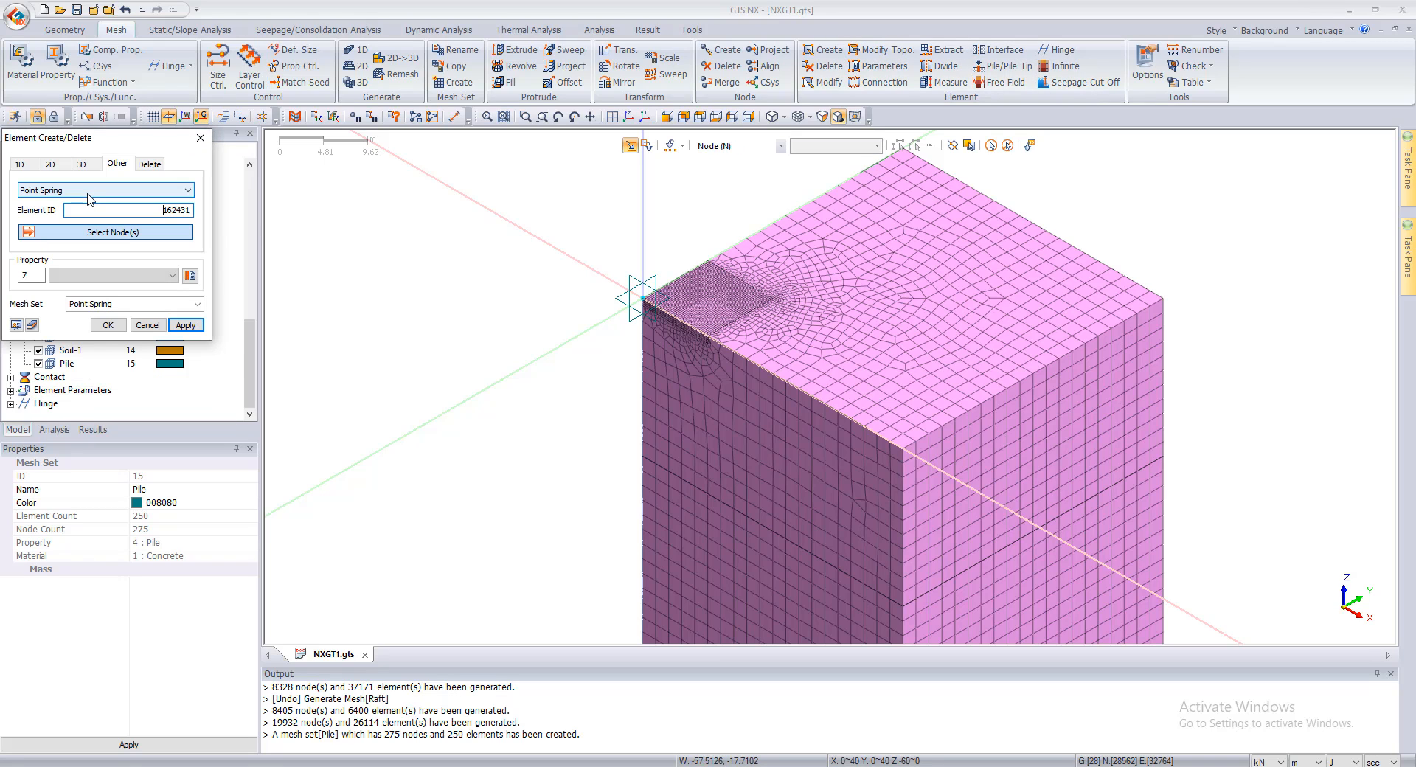
left_click(88, 194)
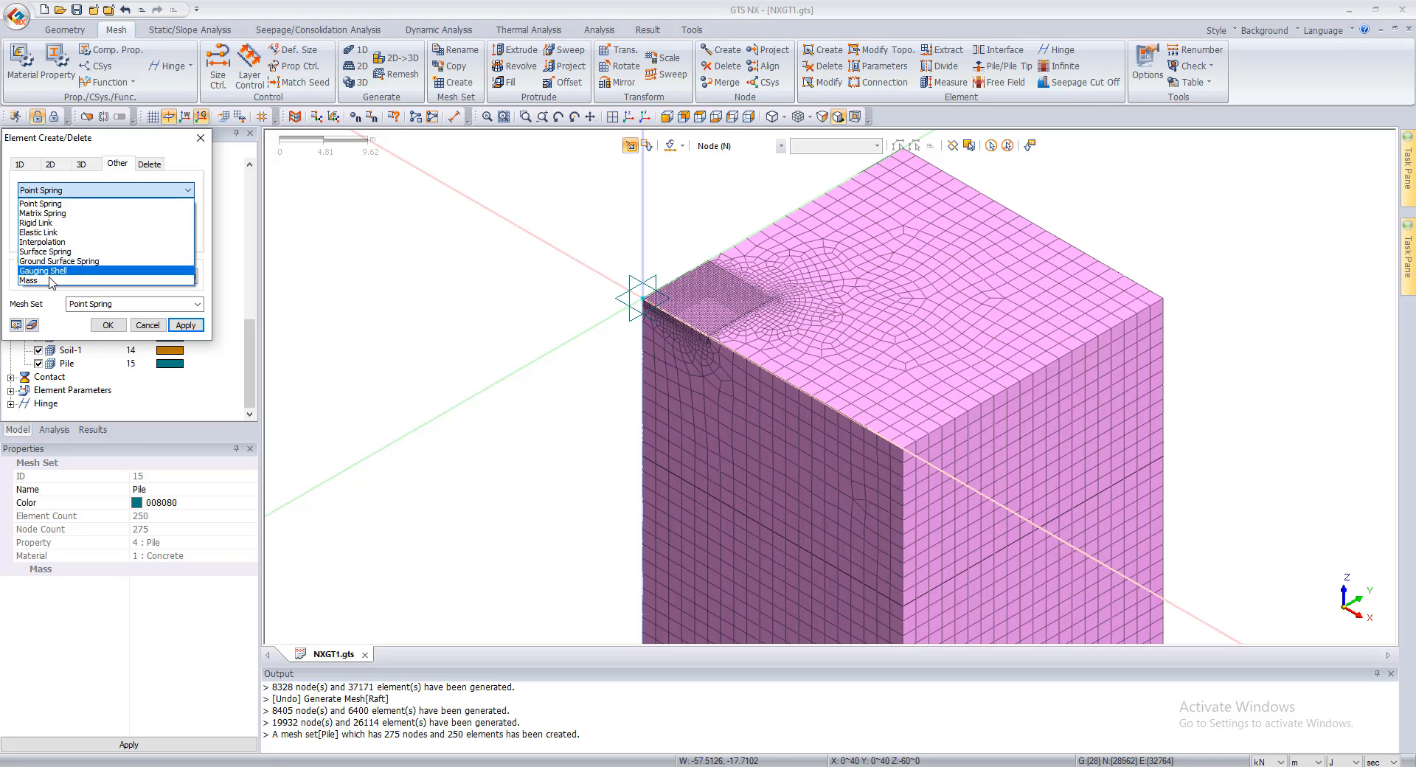
left_click(46, 270)
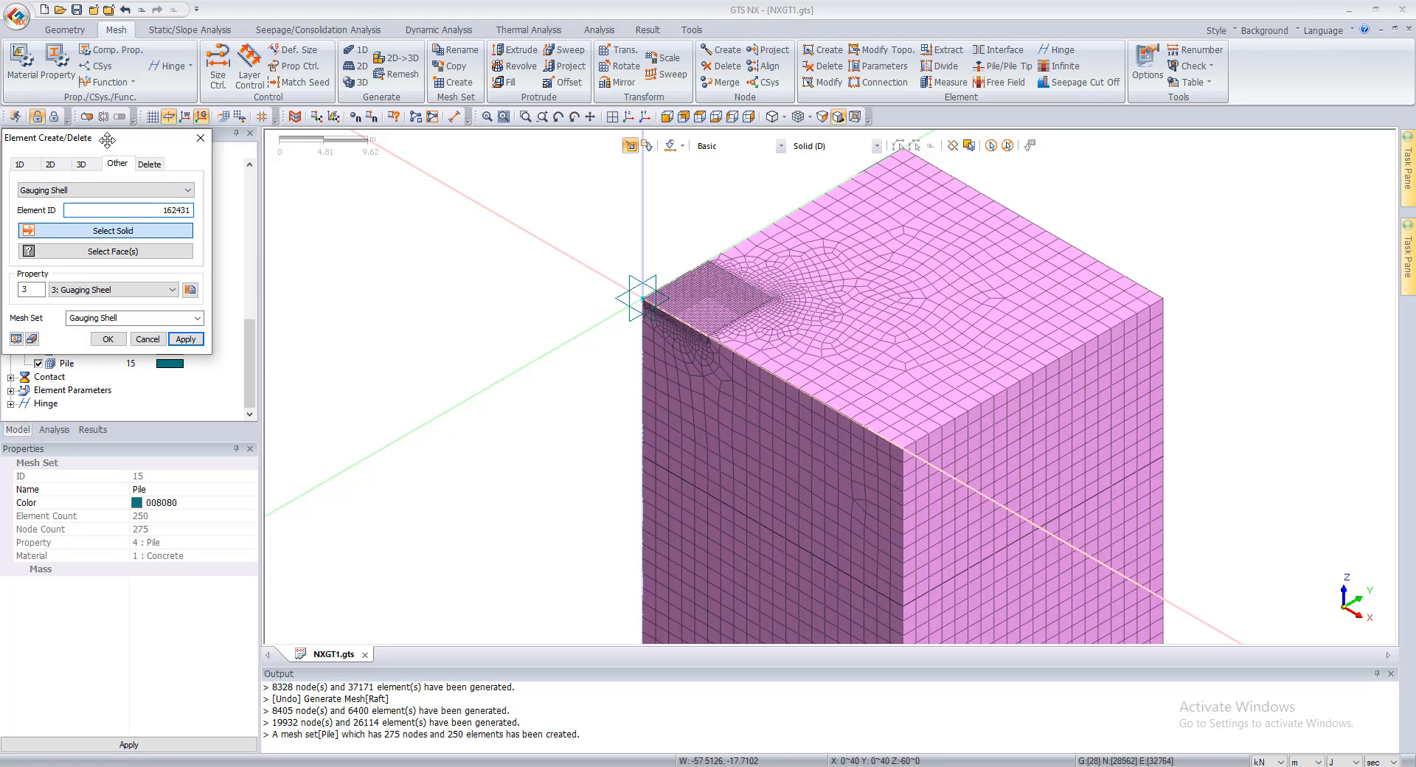
left_click_drag(66, 139, 333, 149)
scroll(71, 321, "up", 5)
scroll(71, 320, "down", 3)
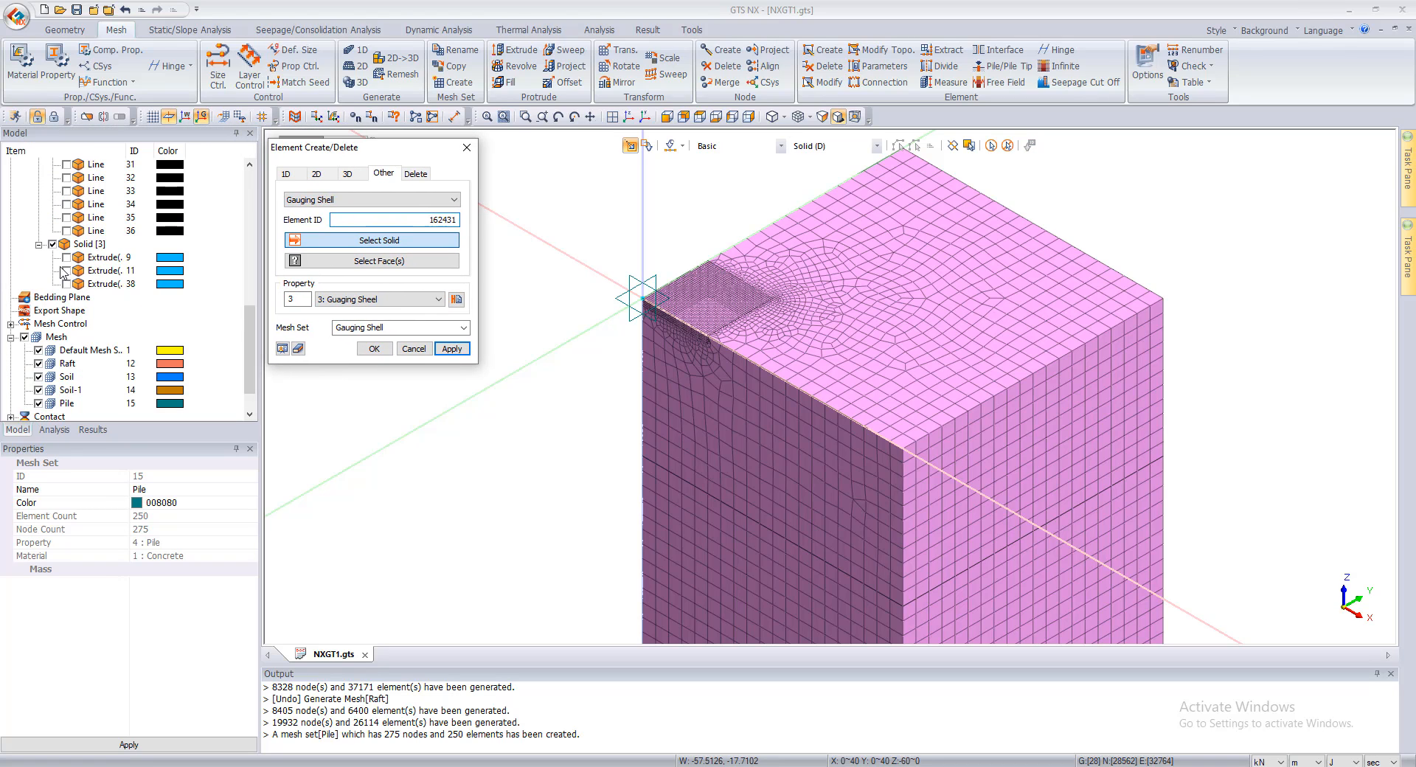
left_click(53, 245)
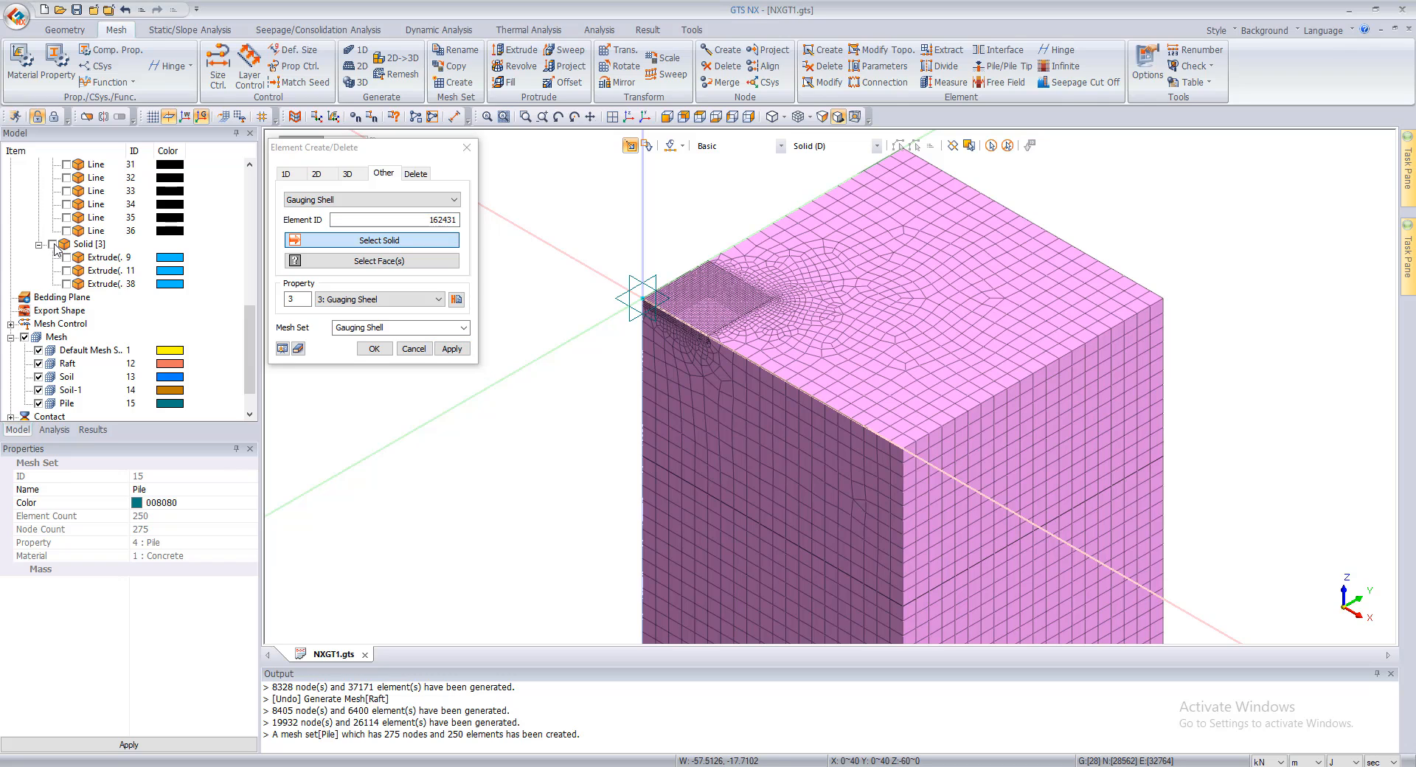
Step: Create the gauging shell on the raft solid's top face with property 3: Guaging Sheel in mesh set Gauging Shell
left_click(707, 305)
scroll(706, 305, "up", 1)
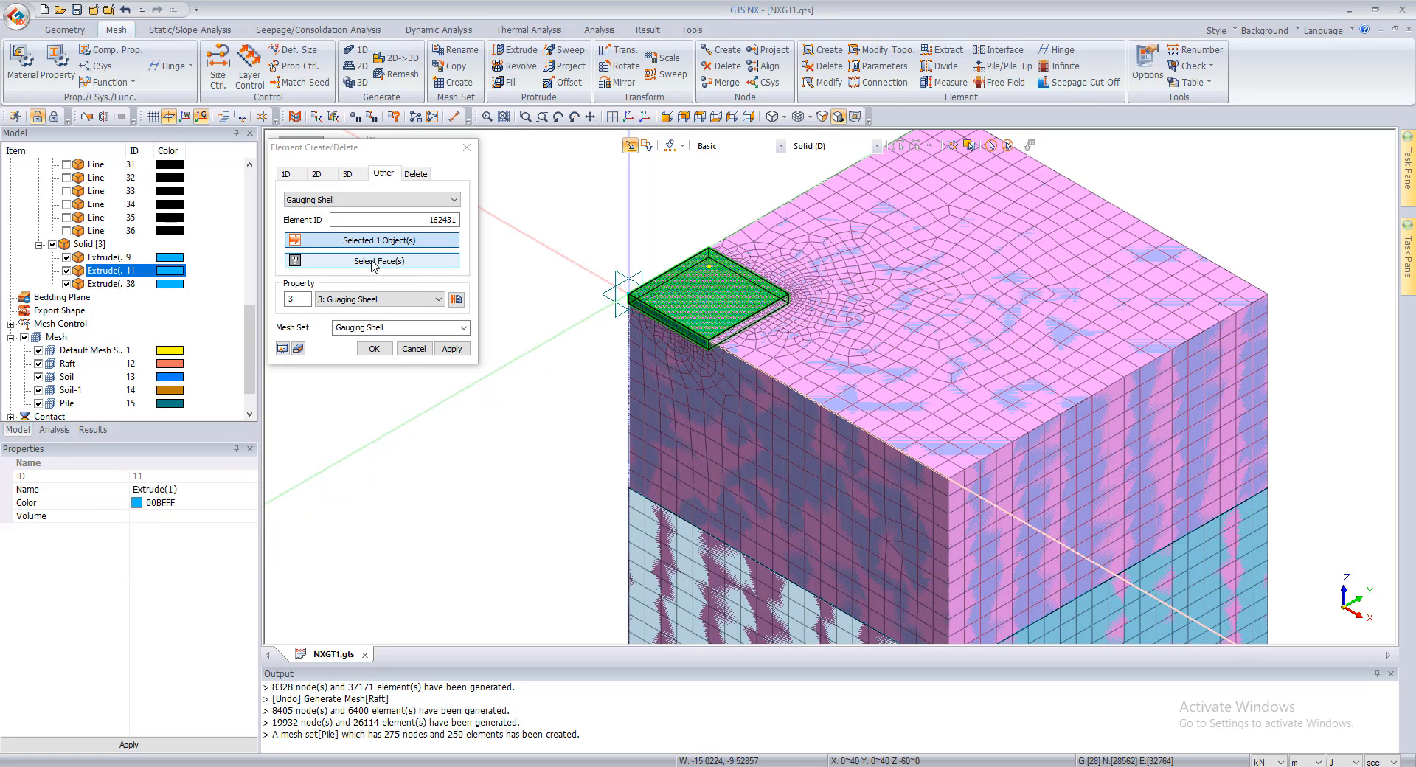
left_click(374, 261)
left_click(708, 293)
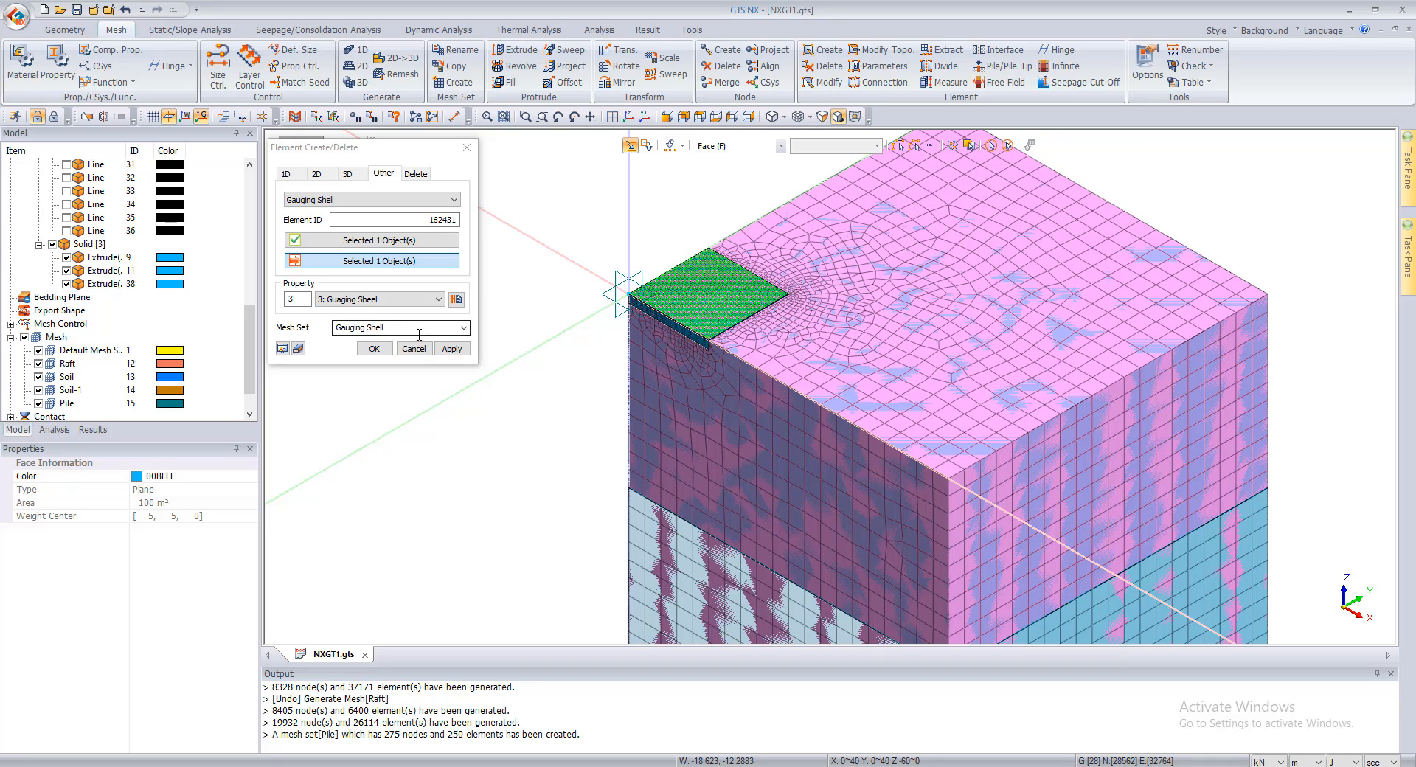
left_click(451, 348)
left_click(414, 348)
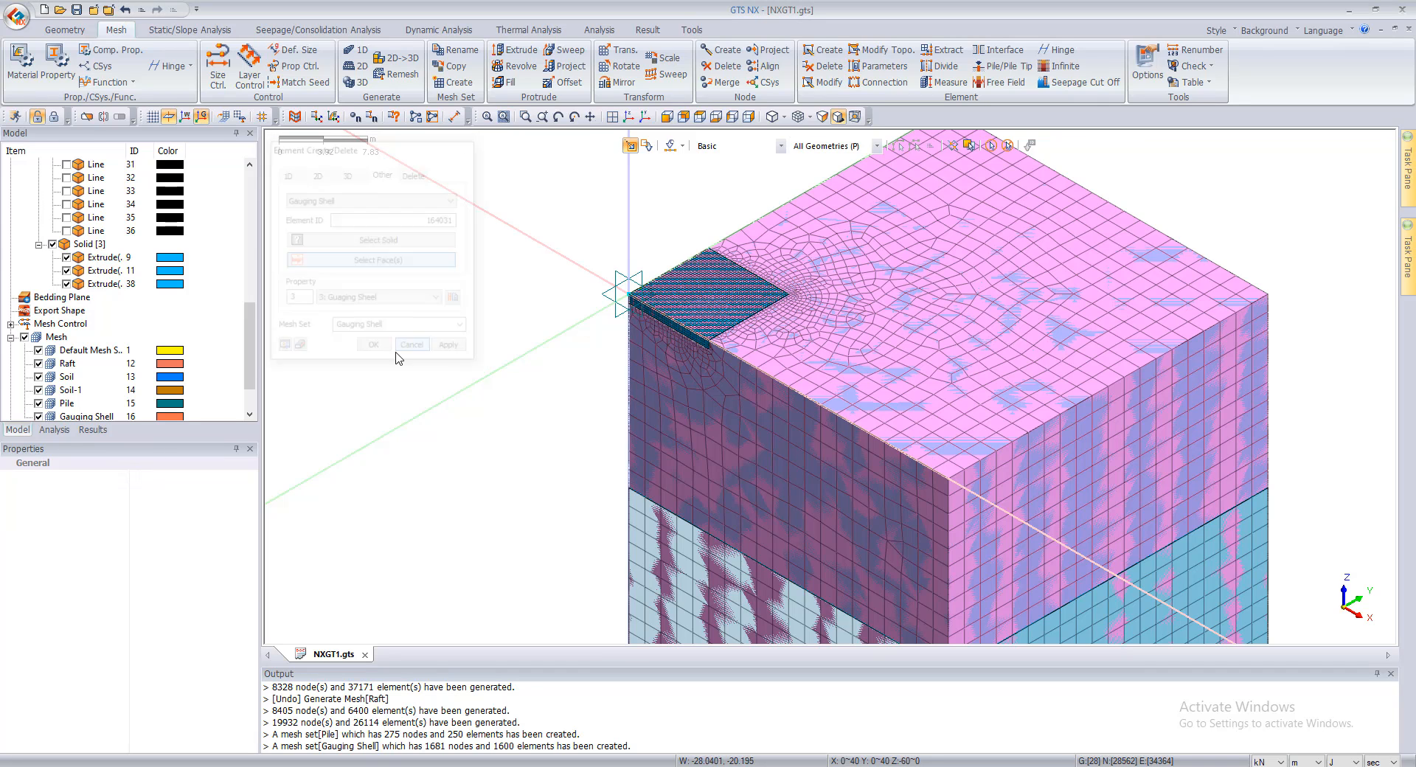
Step: Apply automatic constraints to all mesh sets in Boundary Set-1 and close the constraint definition
left_click(237, 33)
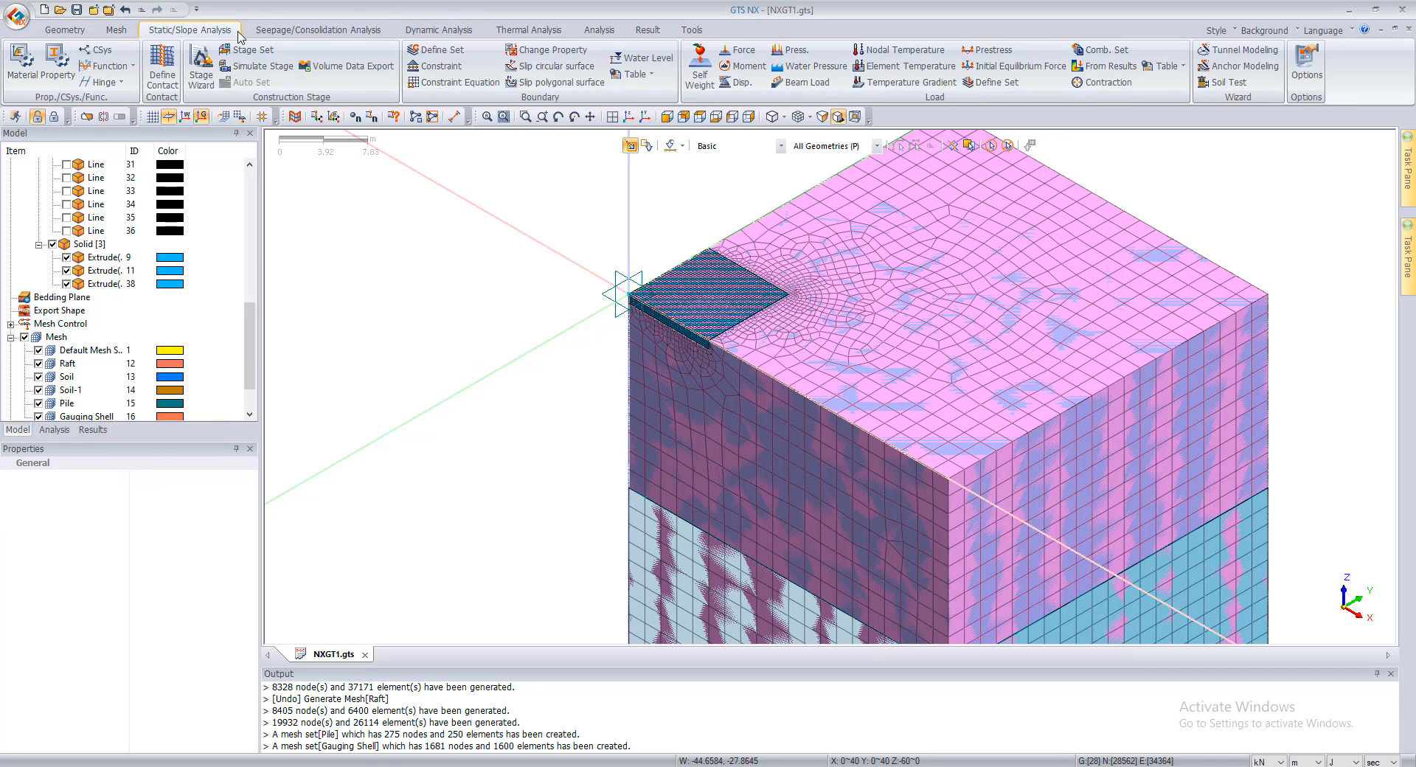
left_click(441, 66)
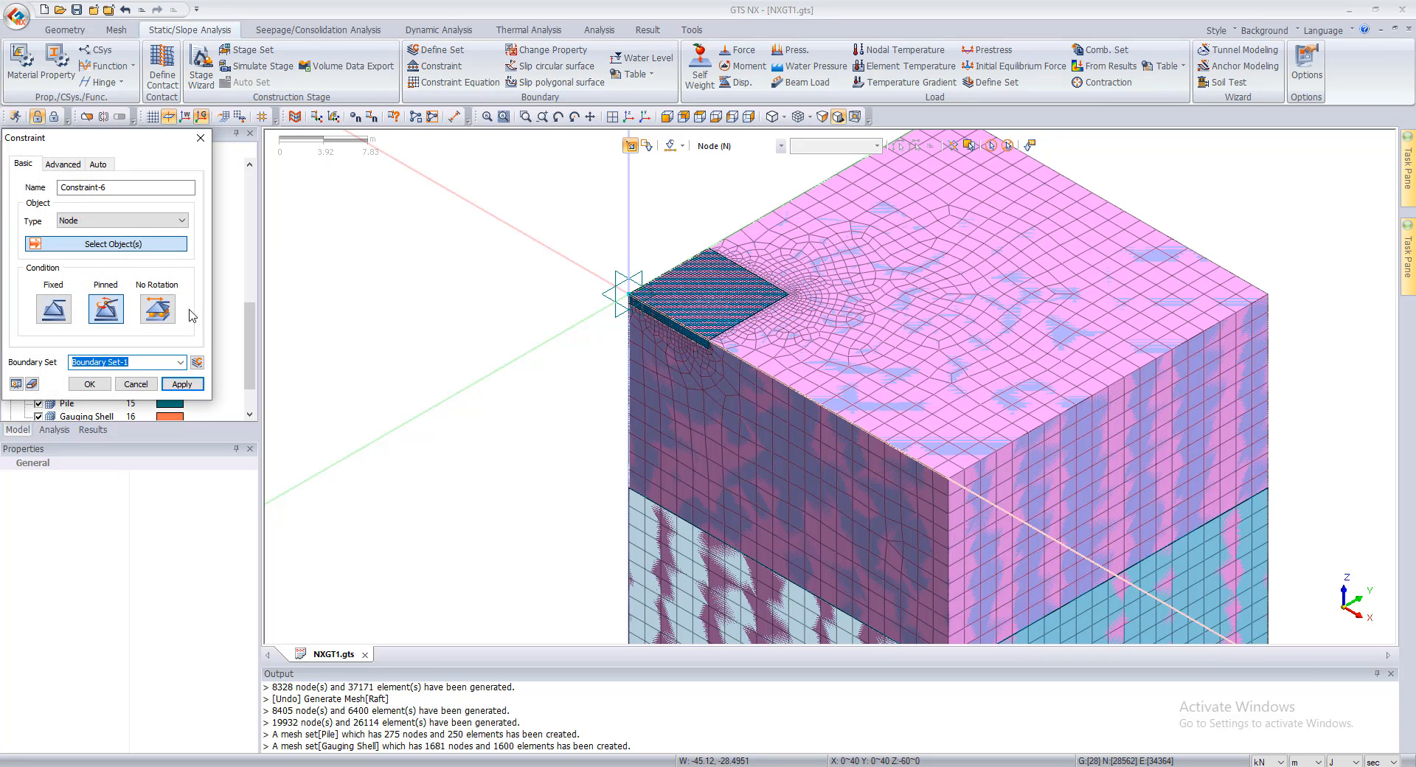
left_click(98, 164)
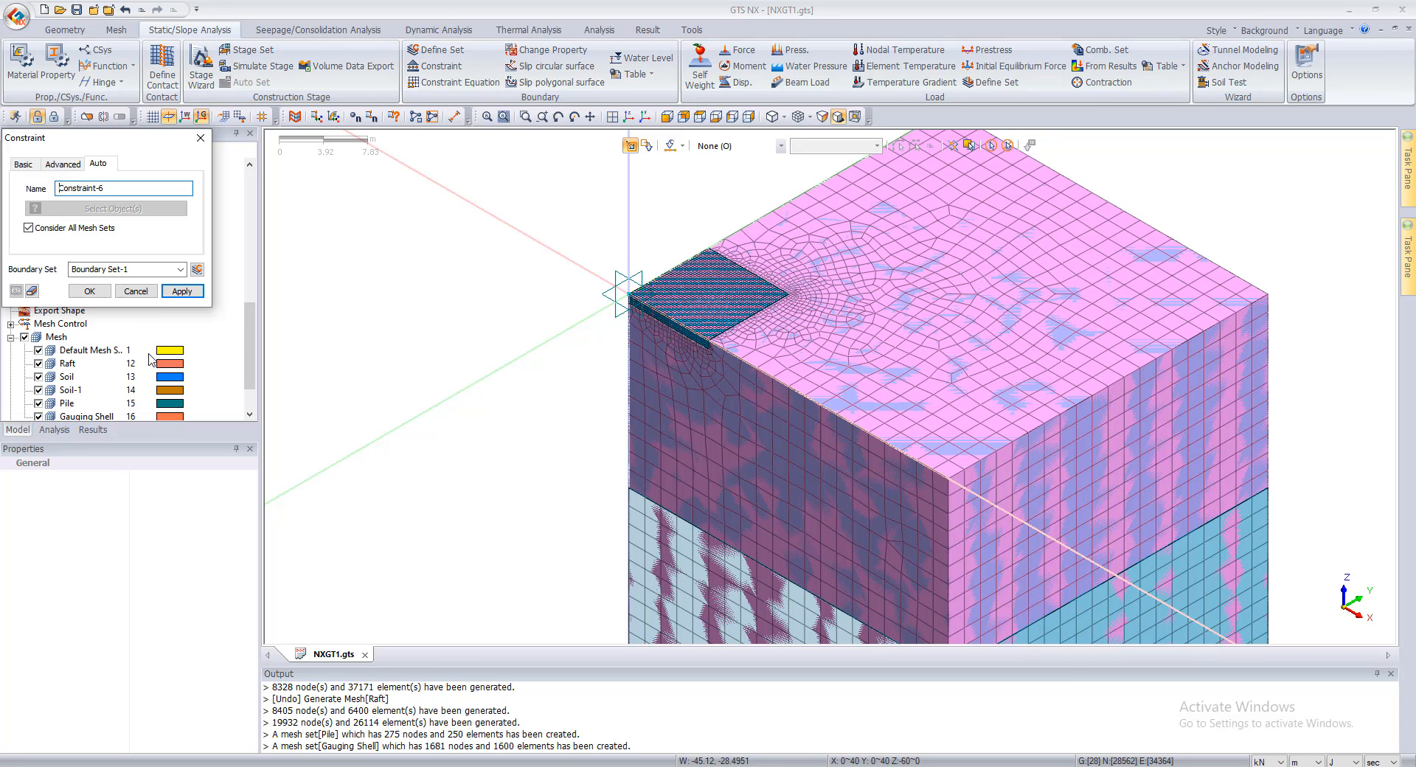
left_click(182, 291)
left_click(135, 292)
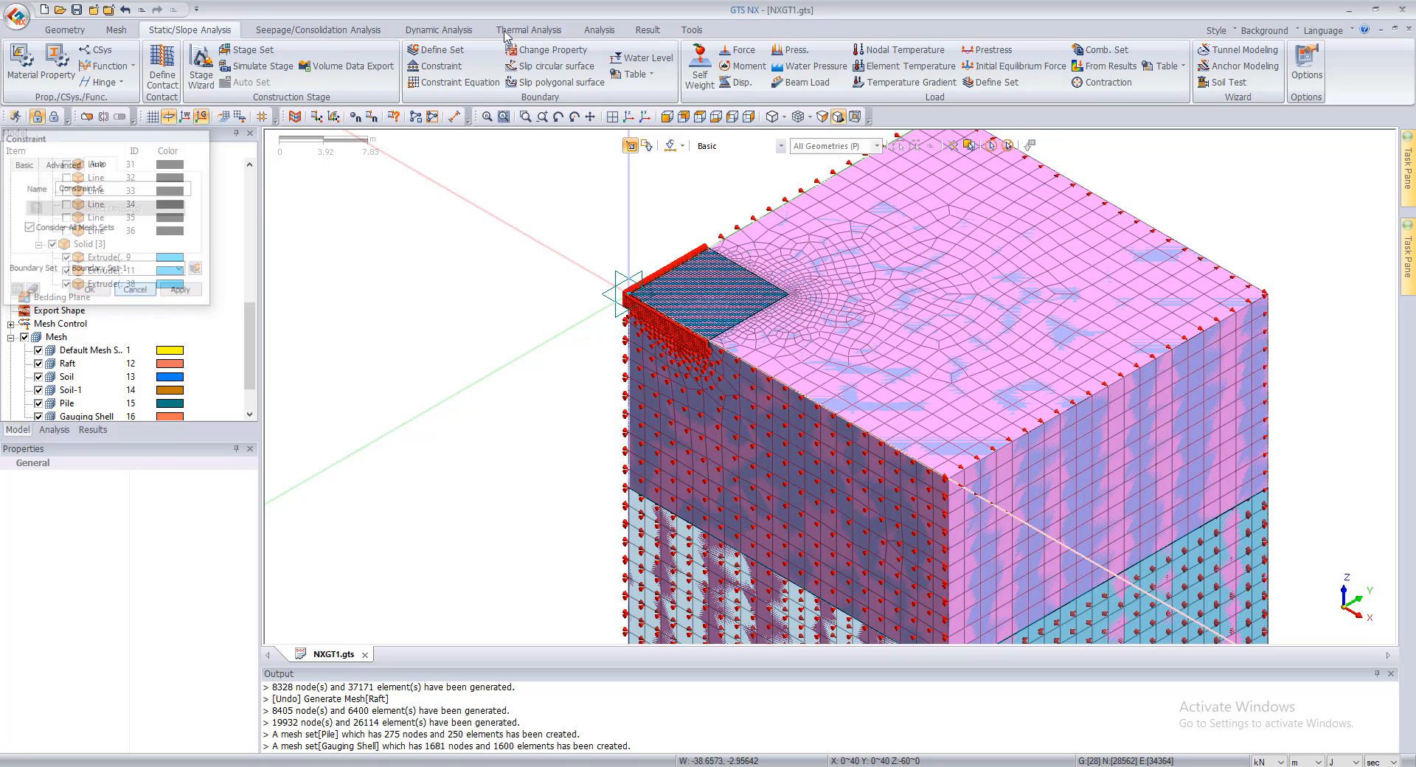
Step: Create a Change Property boundary condition assigning property 2: Raft to the Raft mesh set's elements in Boundary Set-1
left_click(436, 49)
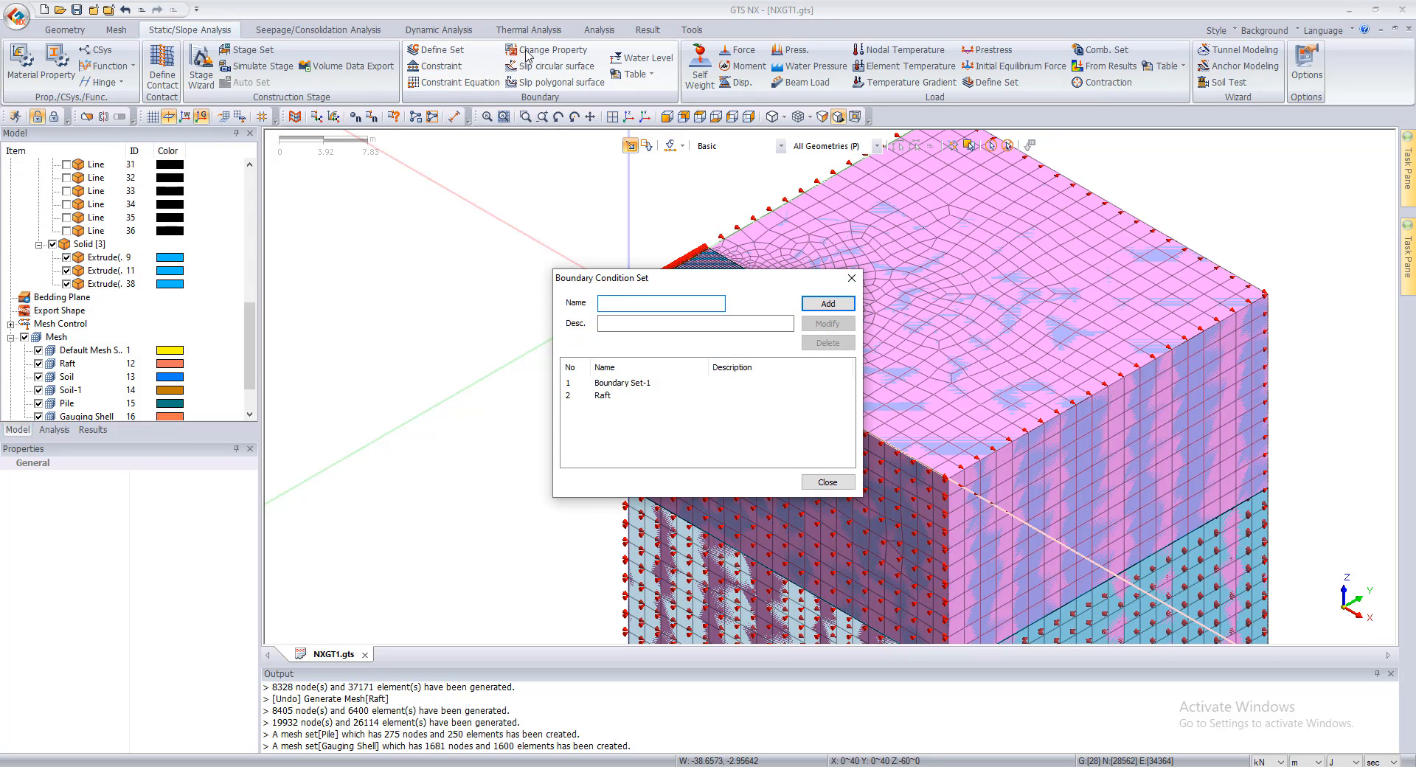
key("Escape")
left_click(527, 53)
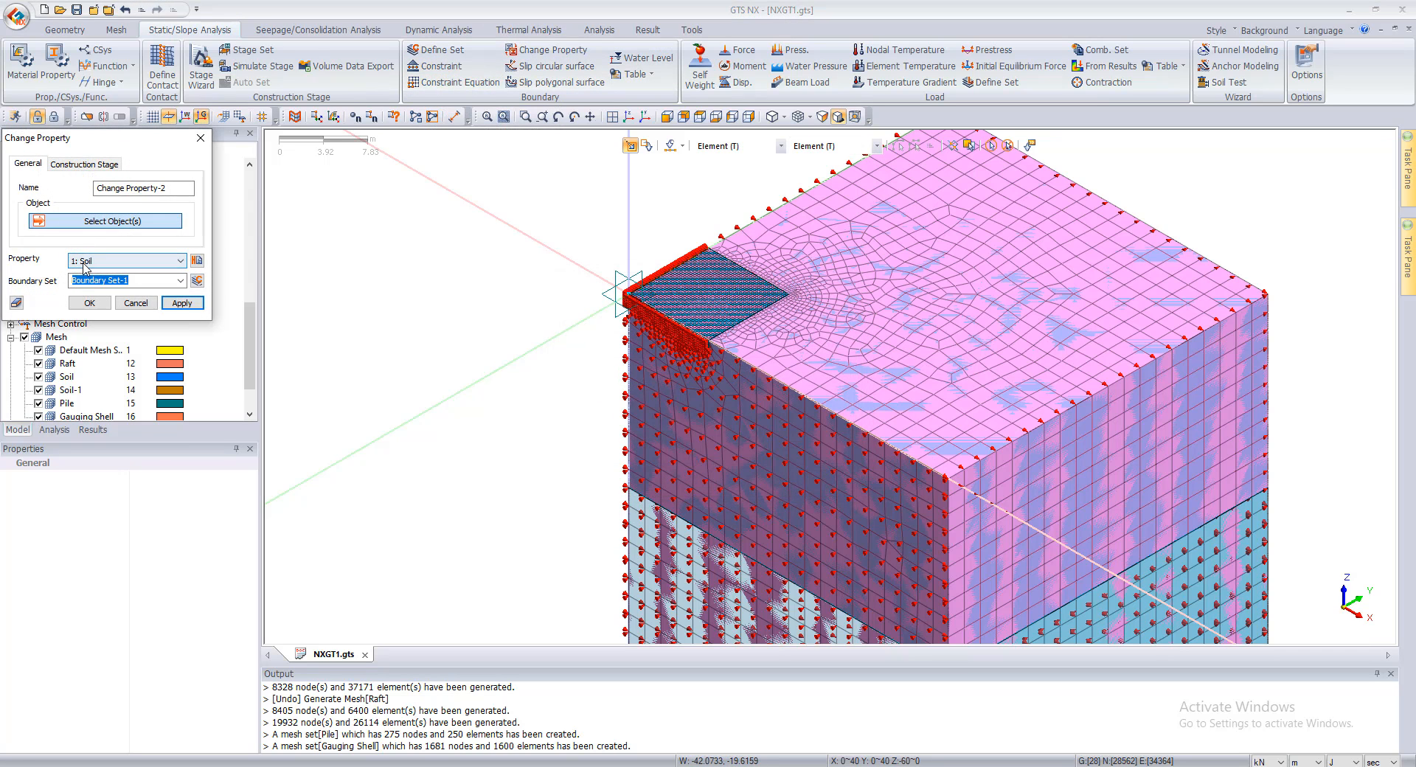
left_click(84, 264)
left_click(93, 286)
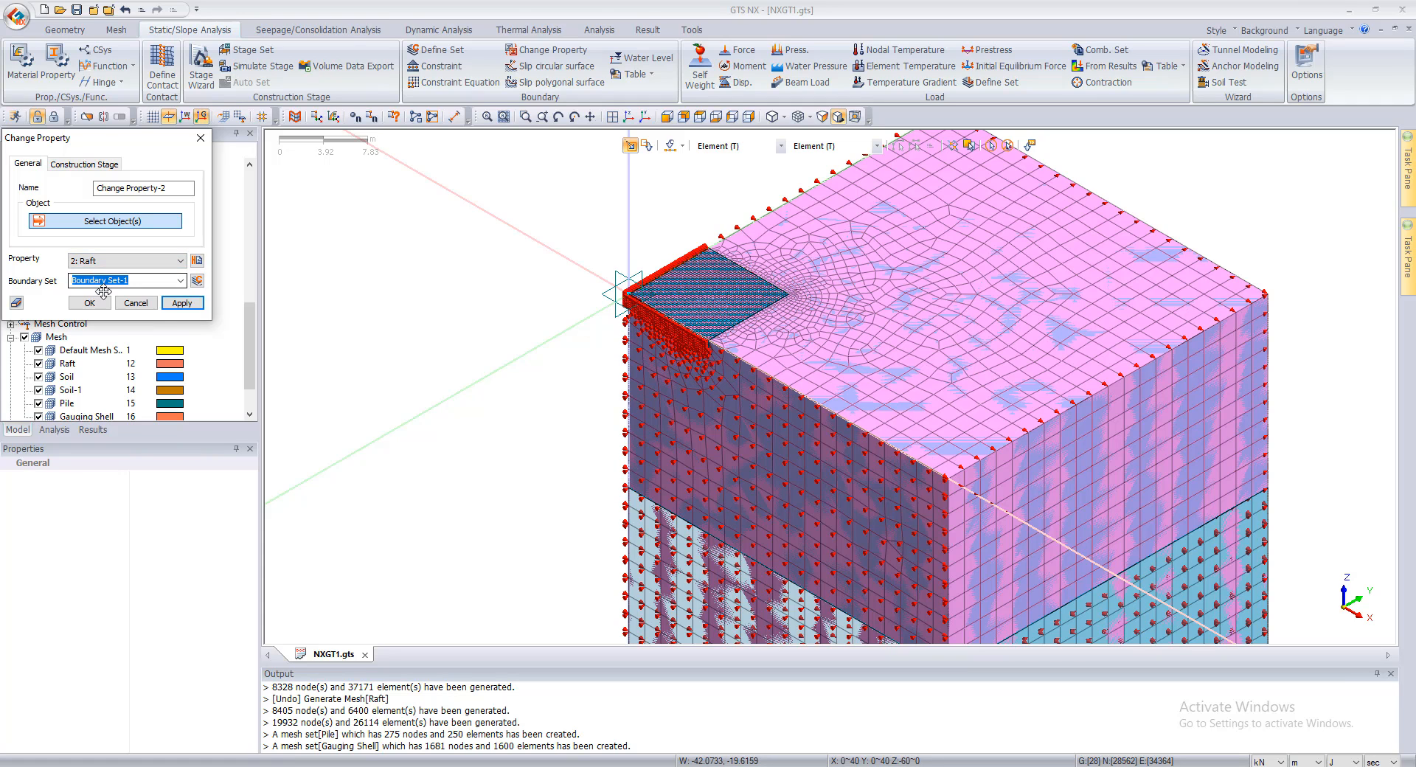
left_click_drag(123, 143, 323, 163)
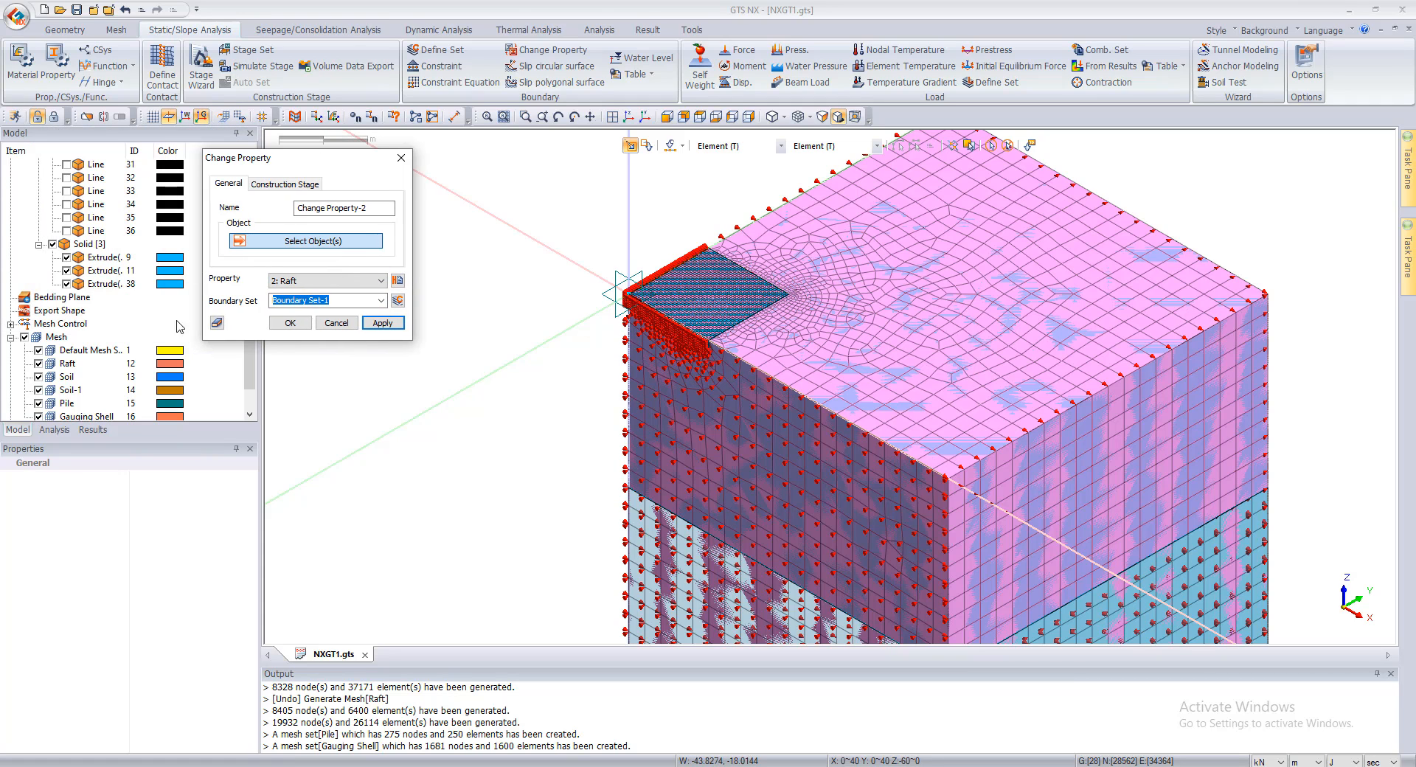
scroll(101, 375, "down", 1)
left_click(68, 323)
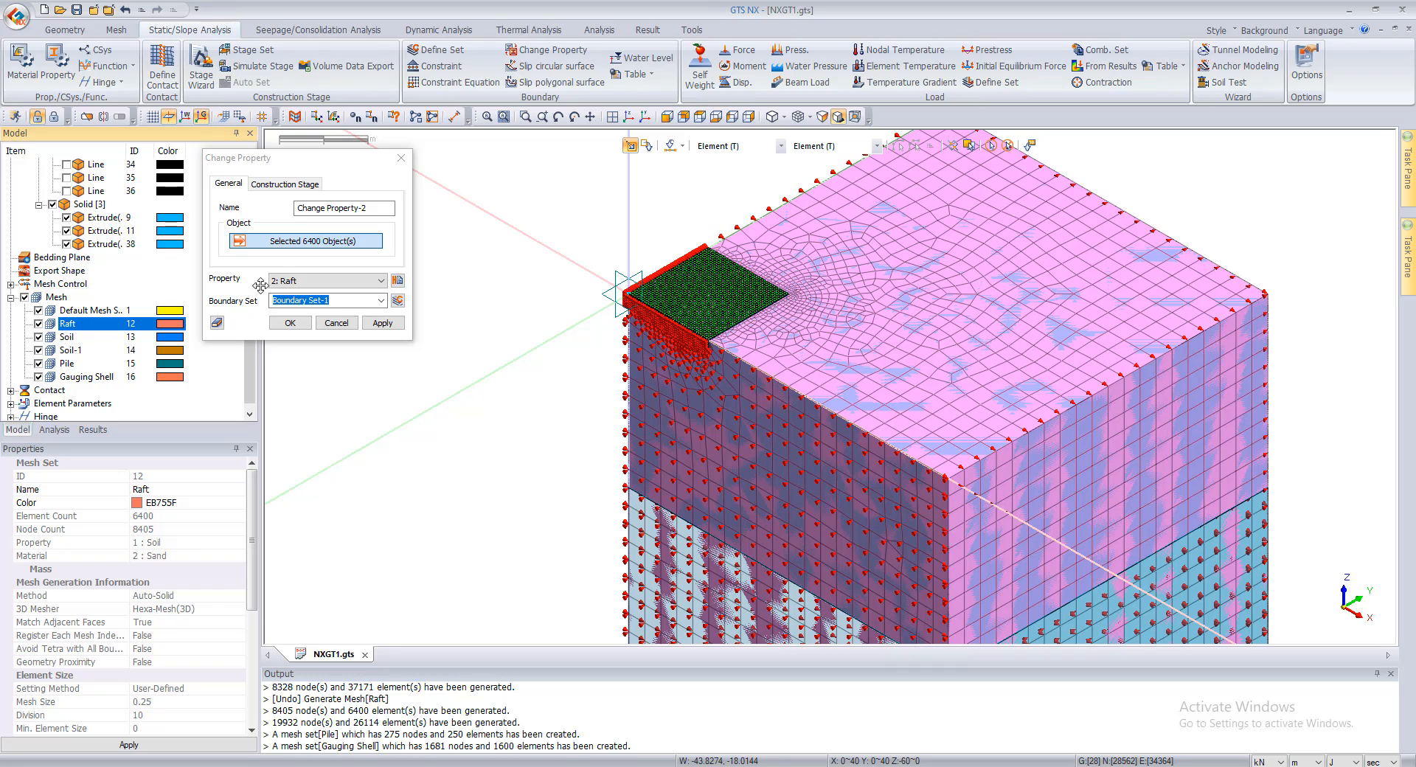
left_click(329, 287)
left_click(329, 290)
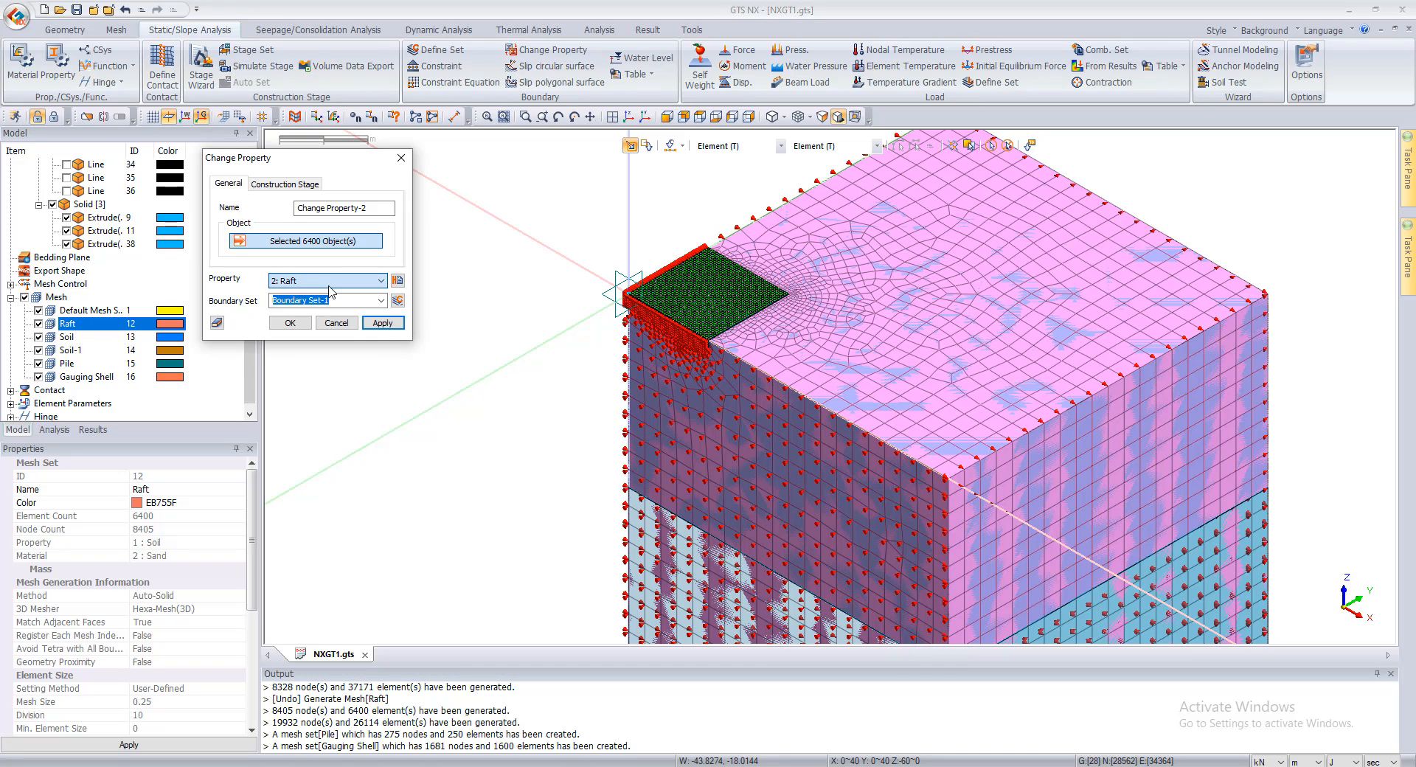
left_click(382, 323)
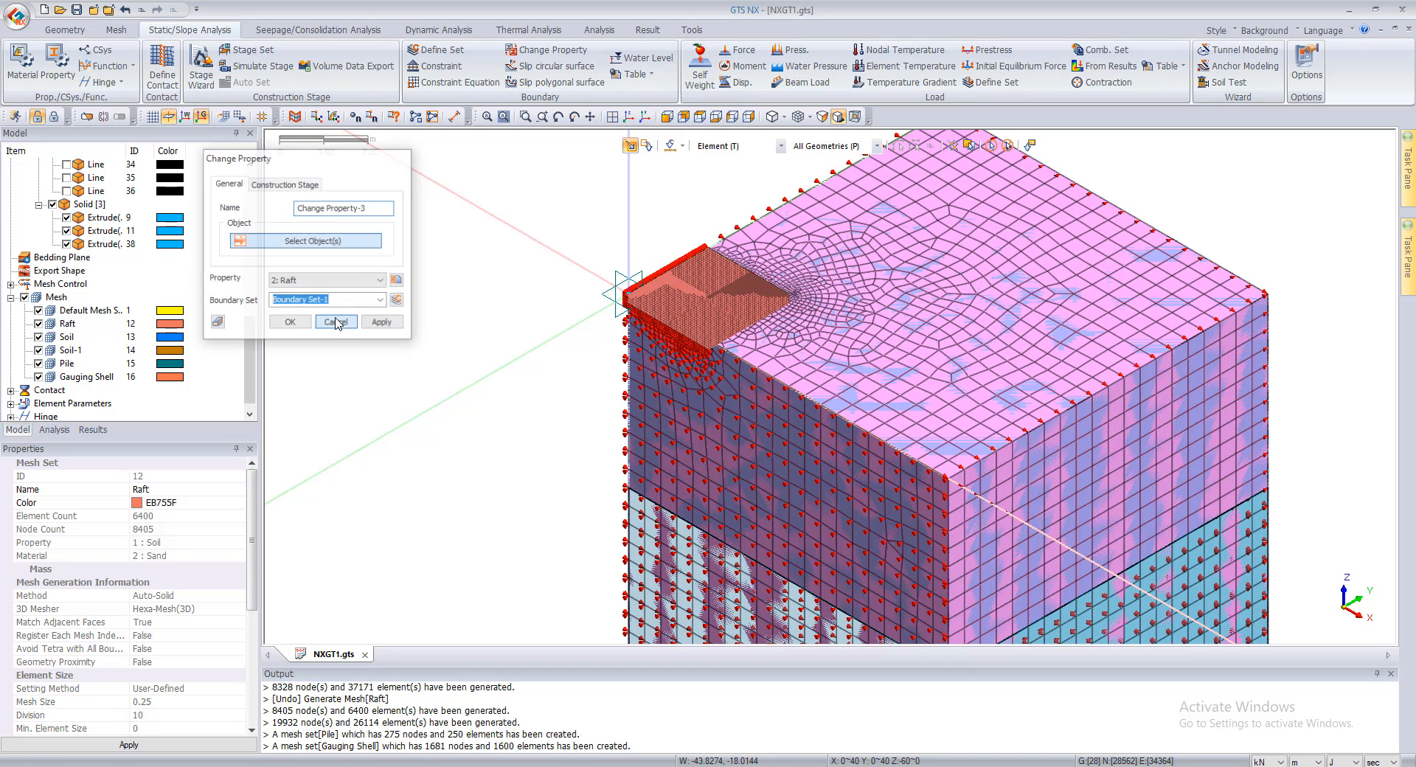
left_click(336, 323)
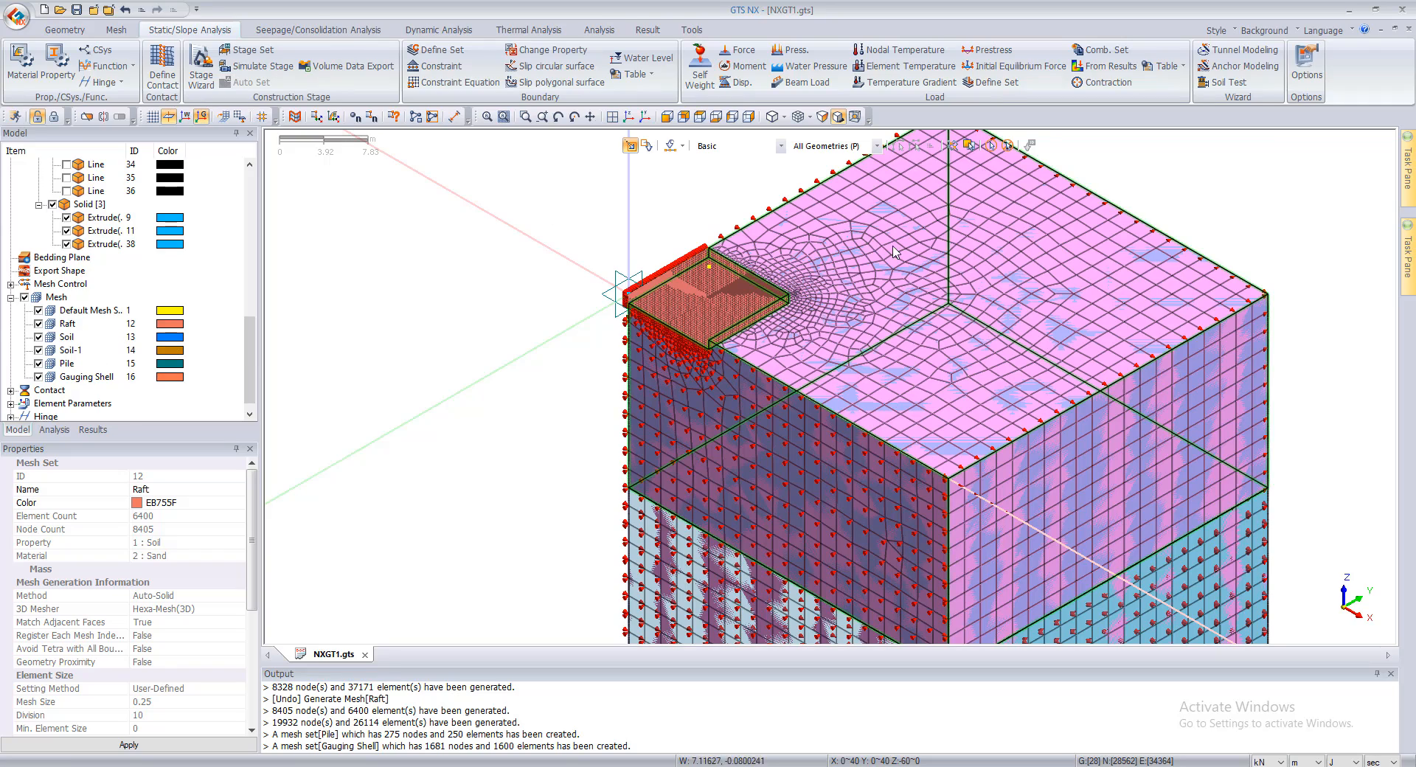
Step: Hide all three extruded solids so that only the mesh and the constraints are displayed
scroll(828, 403, "down", 4)
scroll(870, 362, "up", 2)
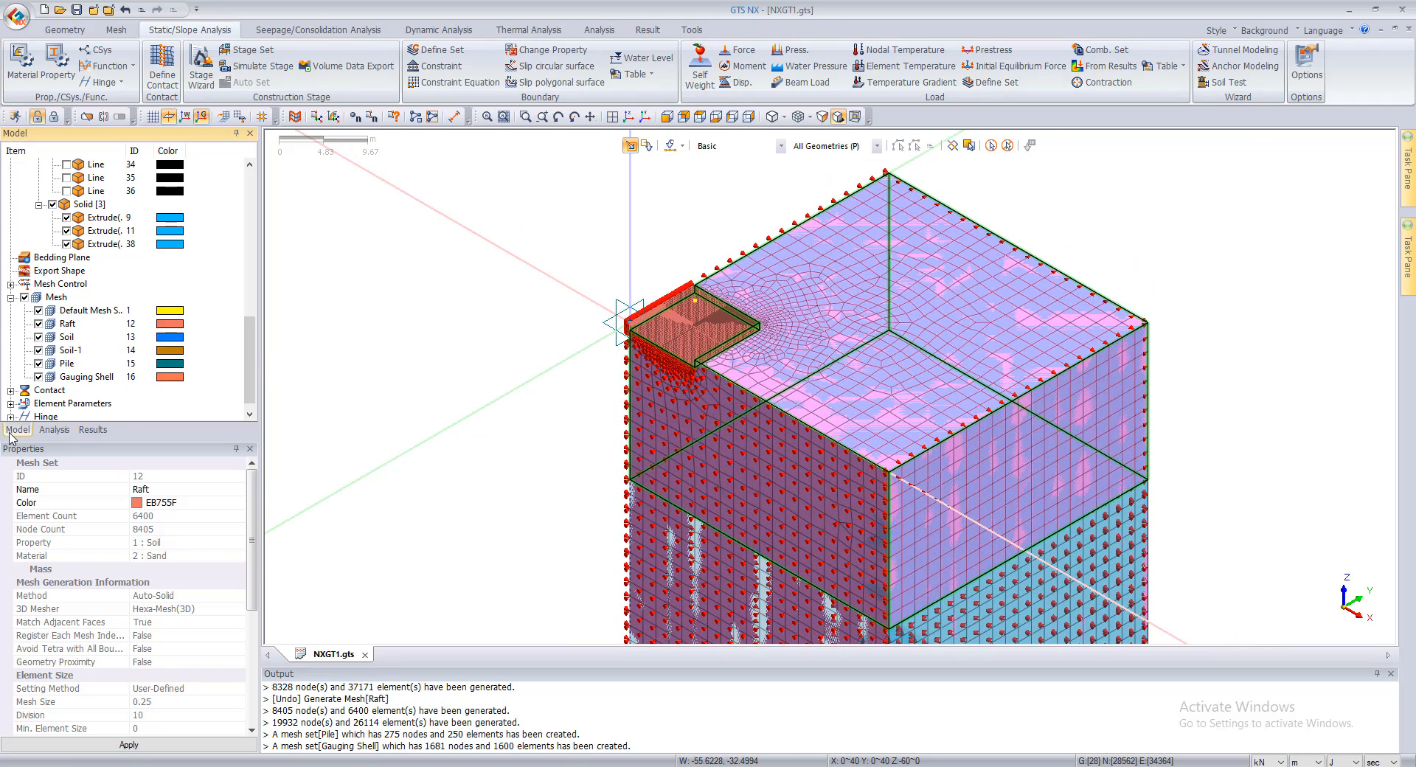
scroll(22, 402, "up", 3)
left_click(51, 326)
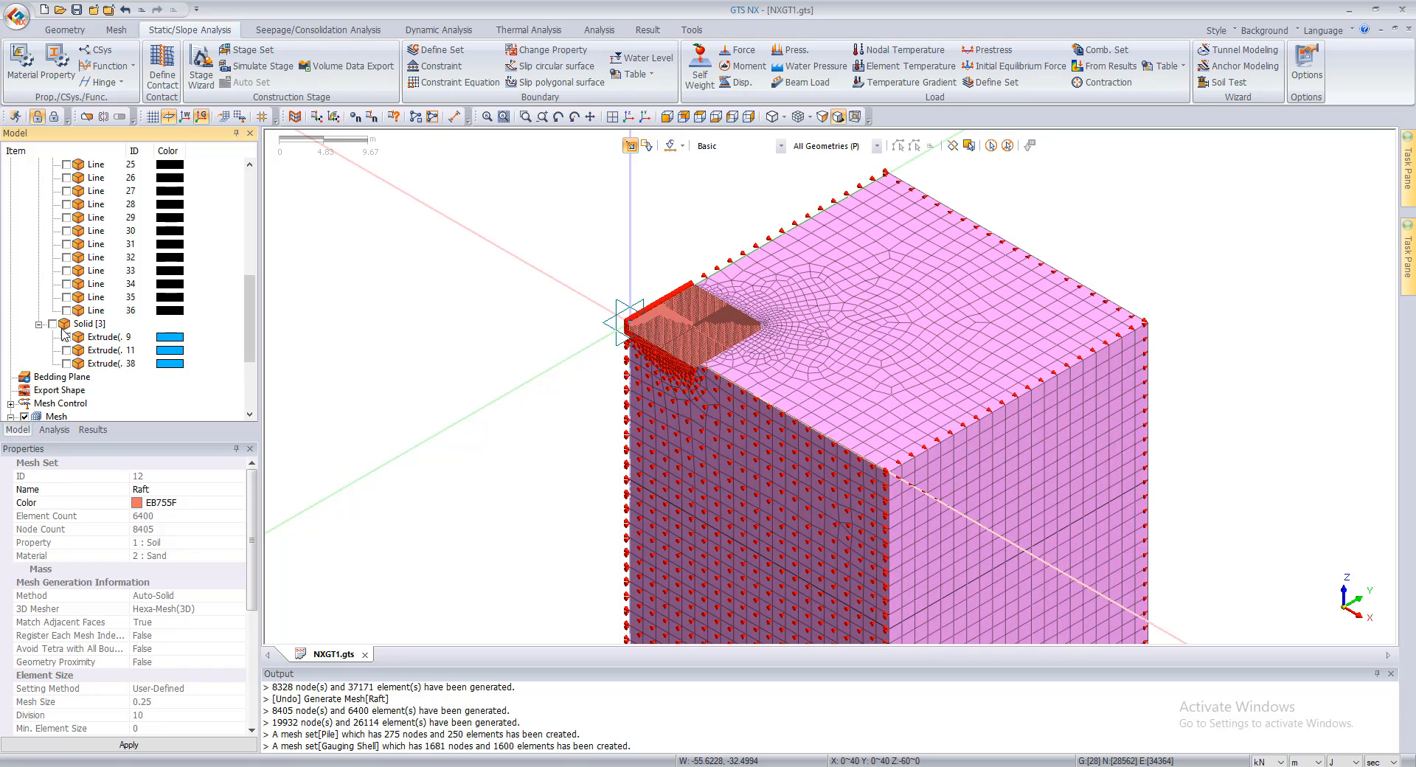
Step: Define the self-weight with a Gz component of -1 in load set Gravity
scroll(698, 329, "up", 4)
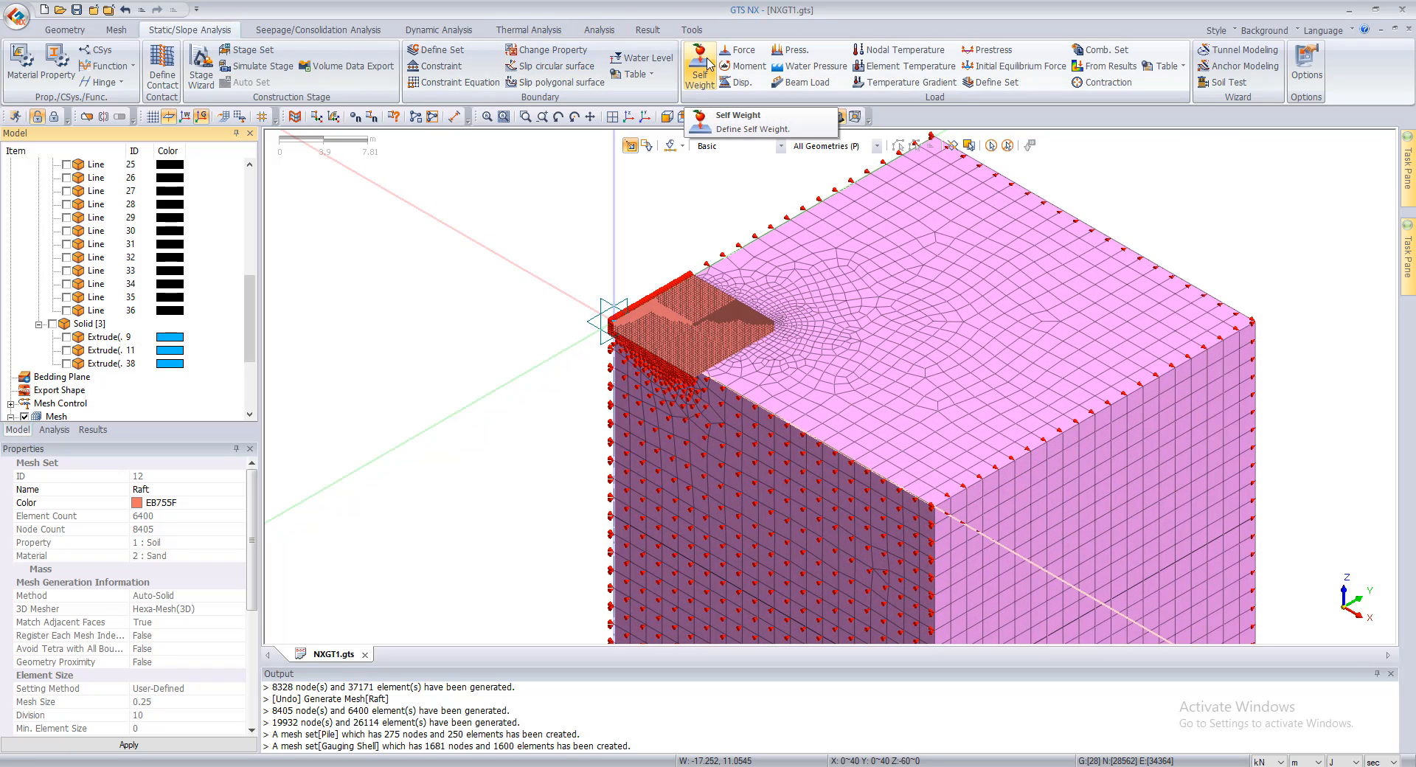
left_click(705, 68)
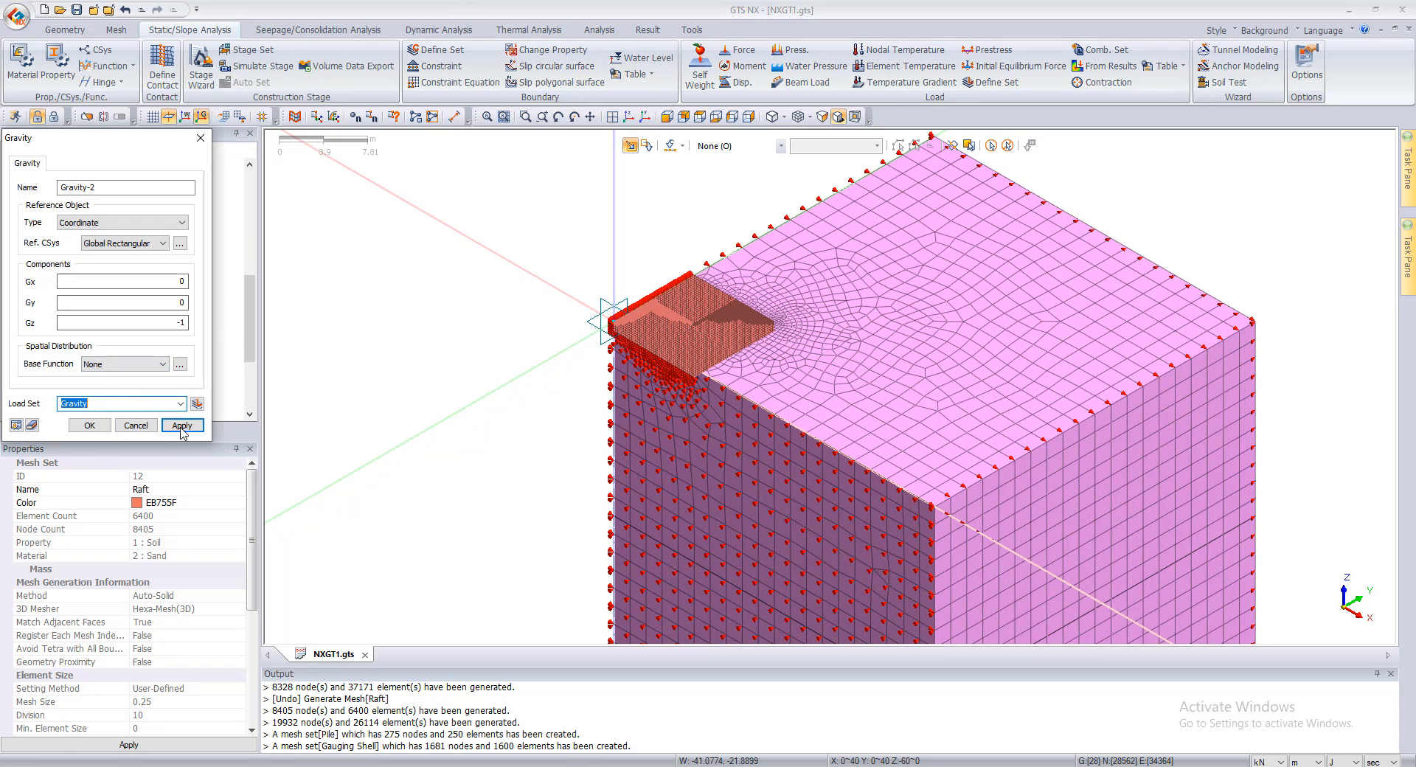
left_click(89, 426)
Step: Display the static loads and examine the LL set's pressure load, its properties and its placement on the raft
left_click(55, 429)
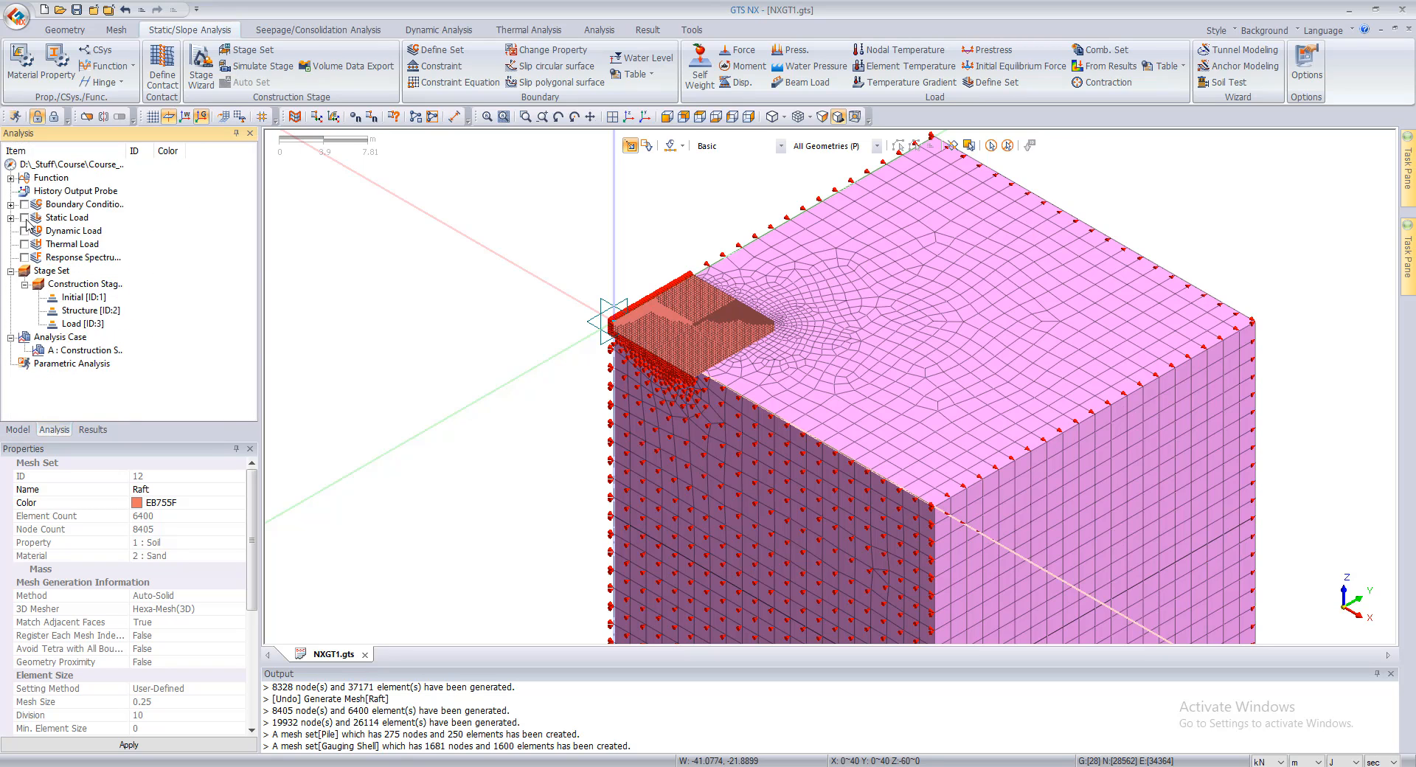
scroll(679, 284, "down", 2)
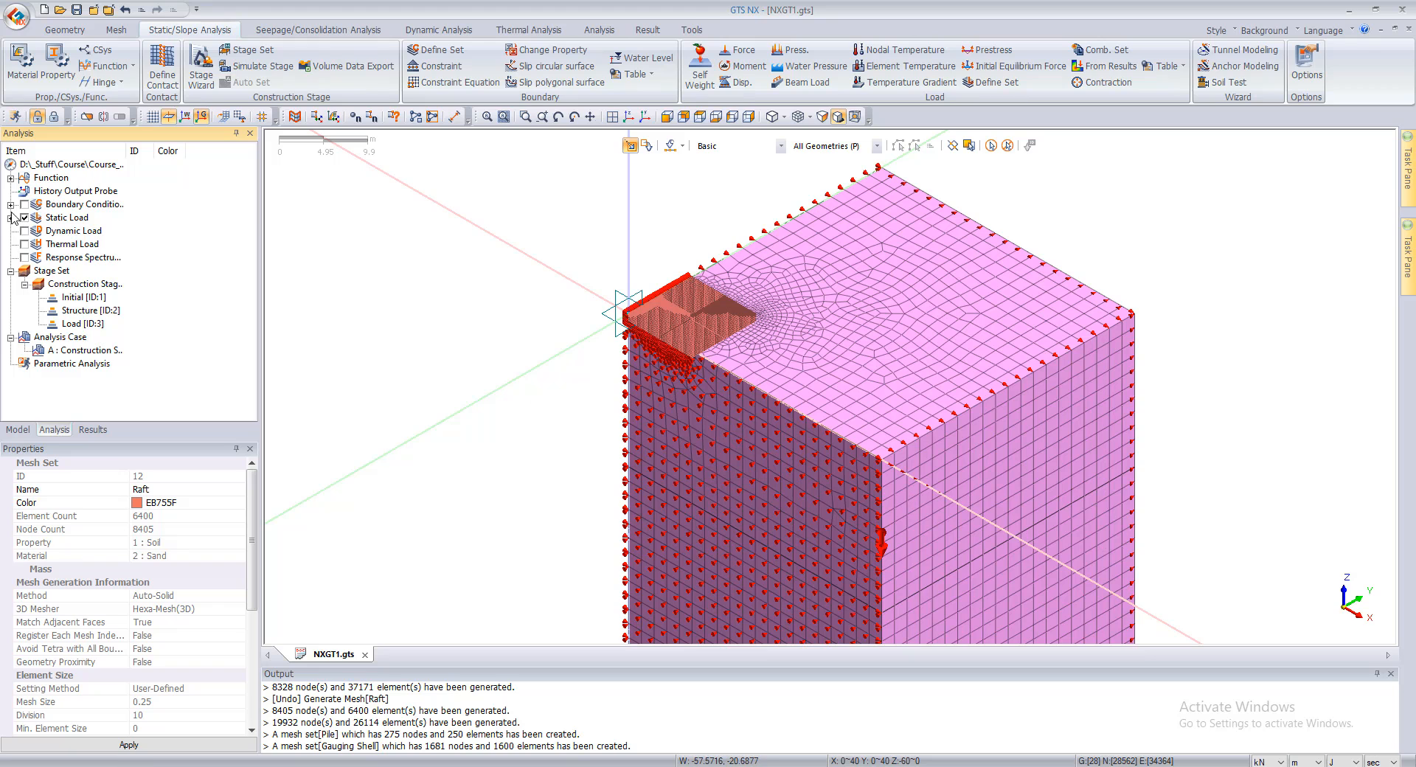
left_click(11, 218)
left_click(25, 244)
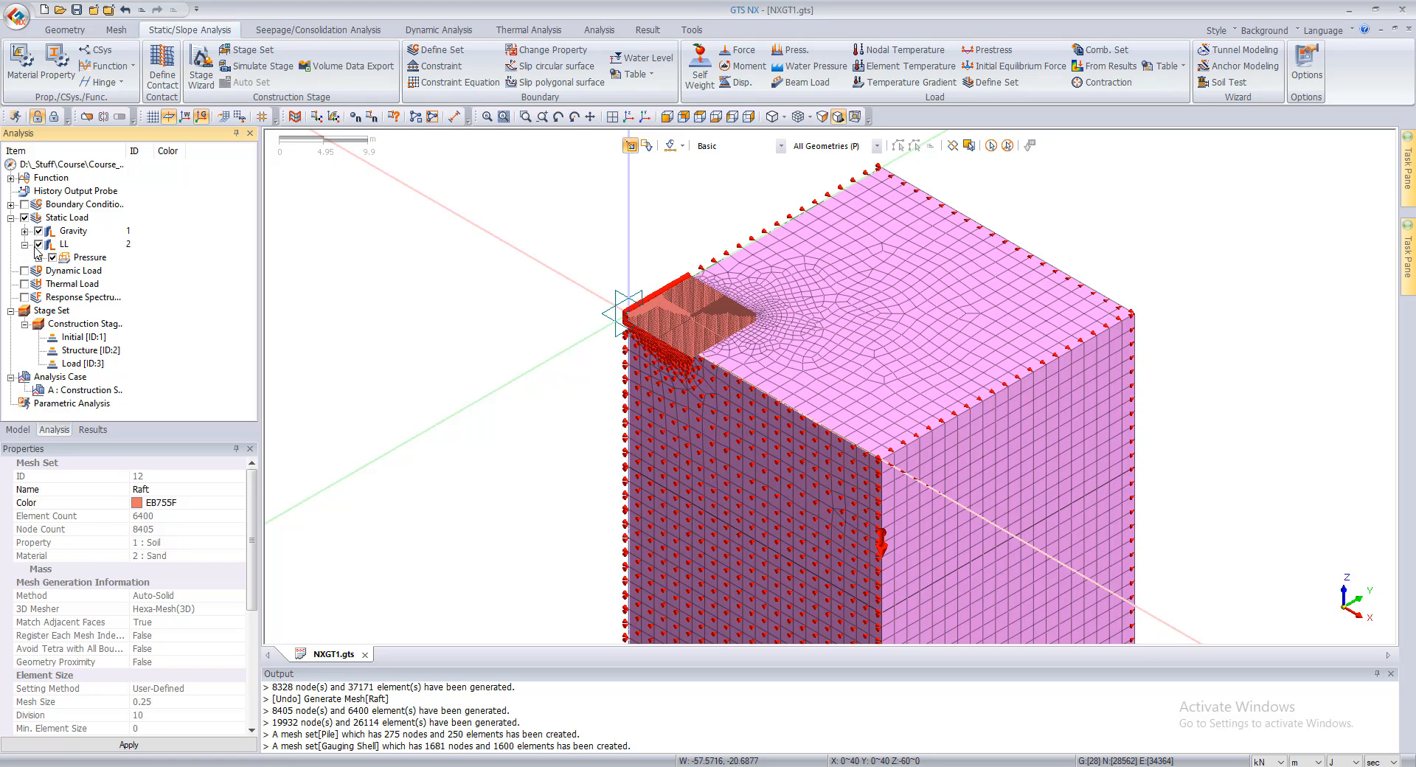
left_click(66, 260)
scroll(783, 325, "up", 2)
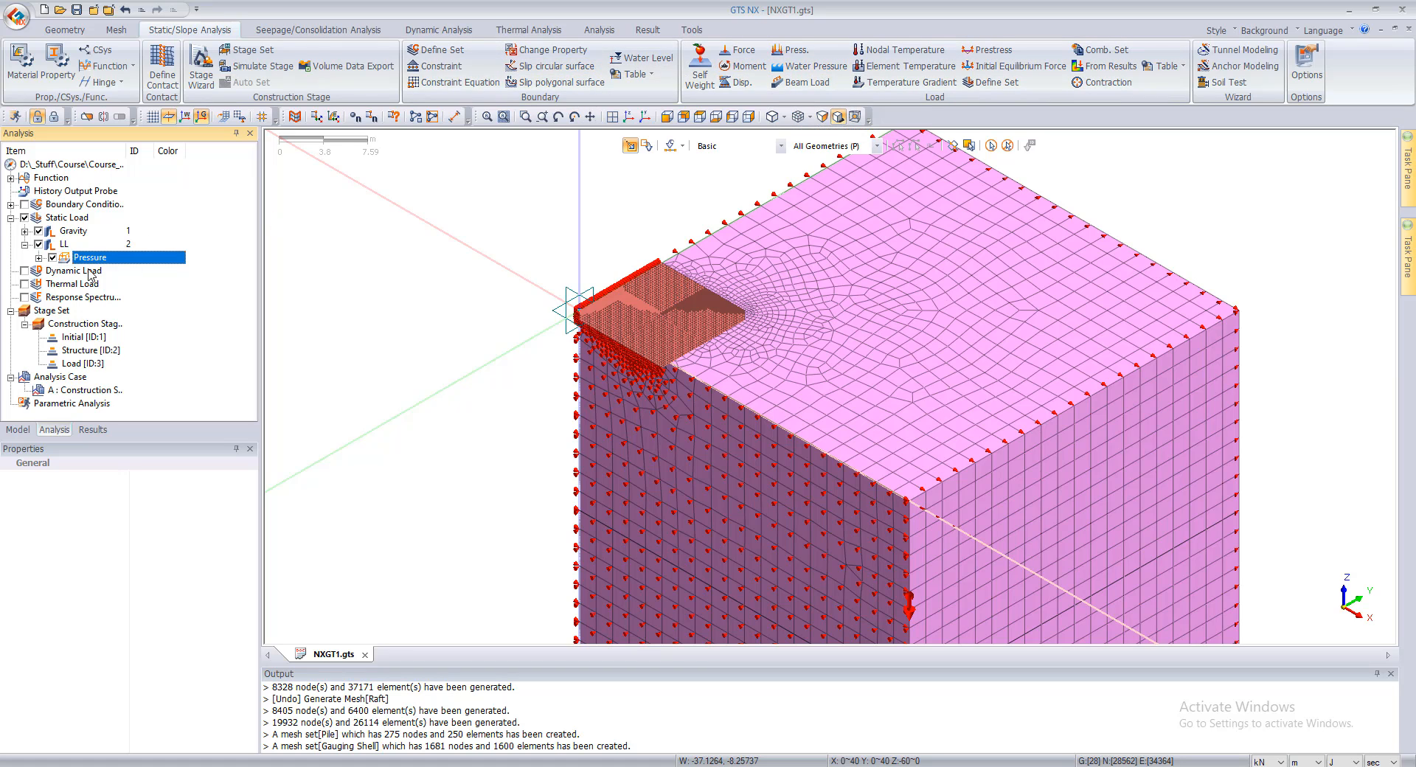
left_click(38, 258)
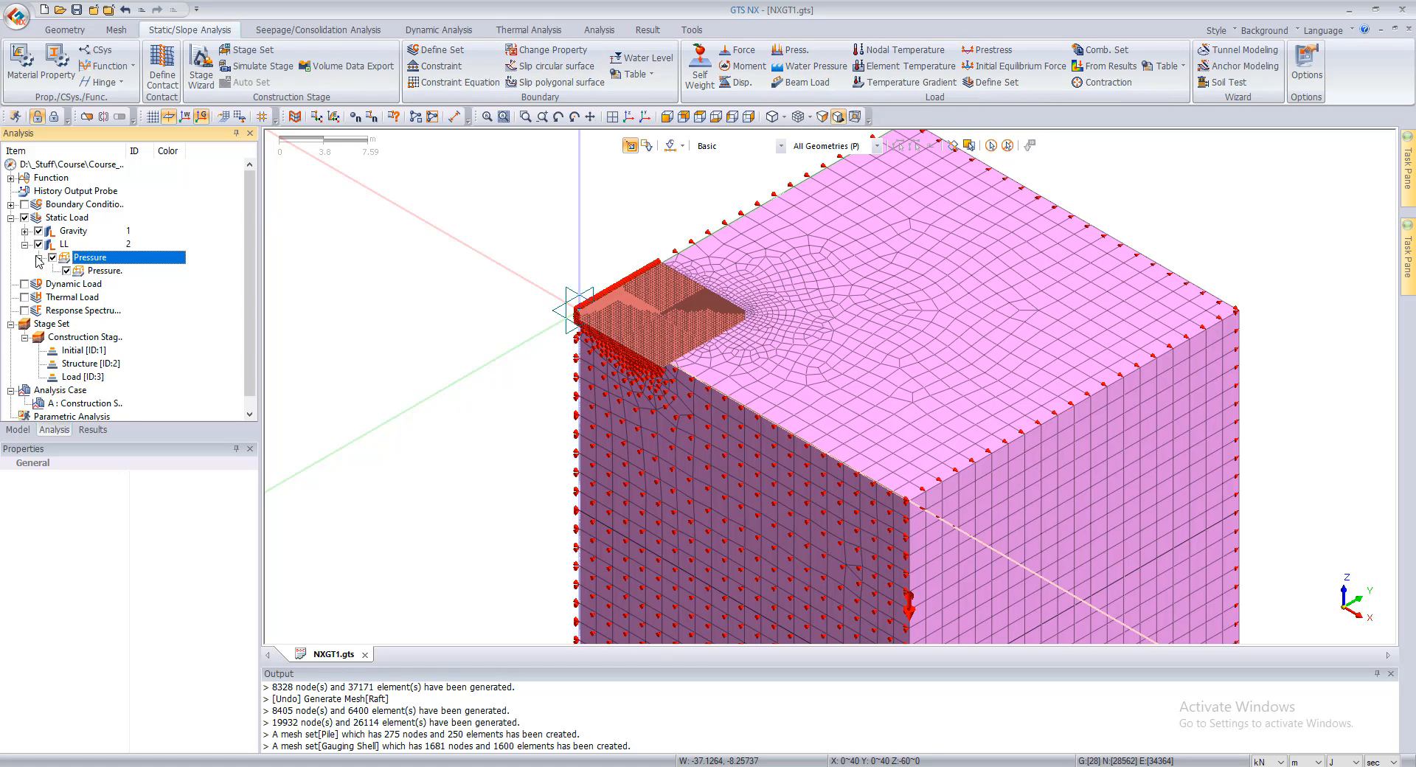
left_click(79, 273)
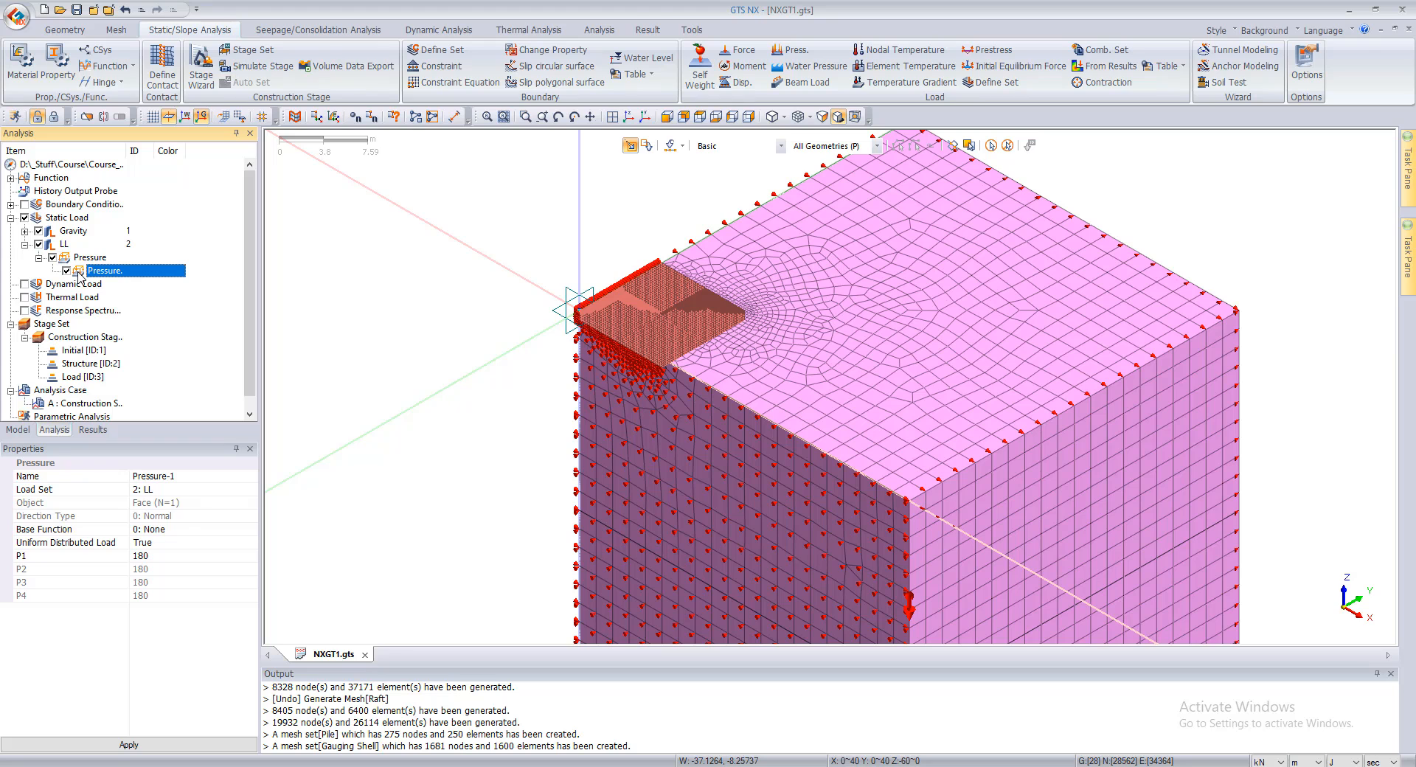
left_click(65, 272)
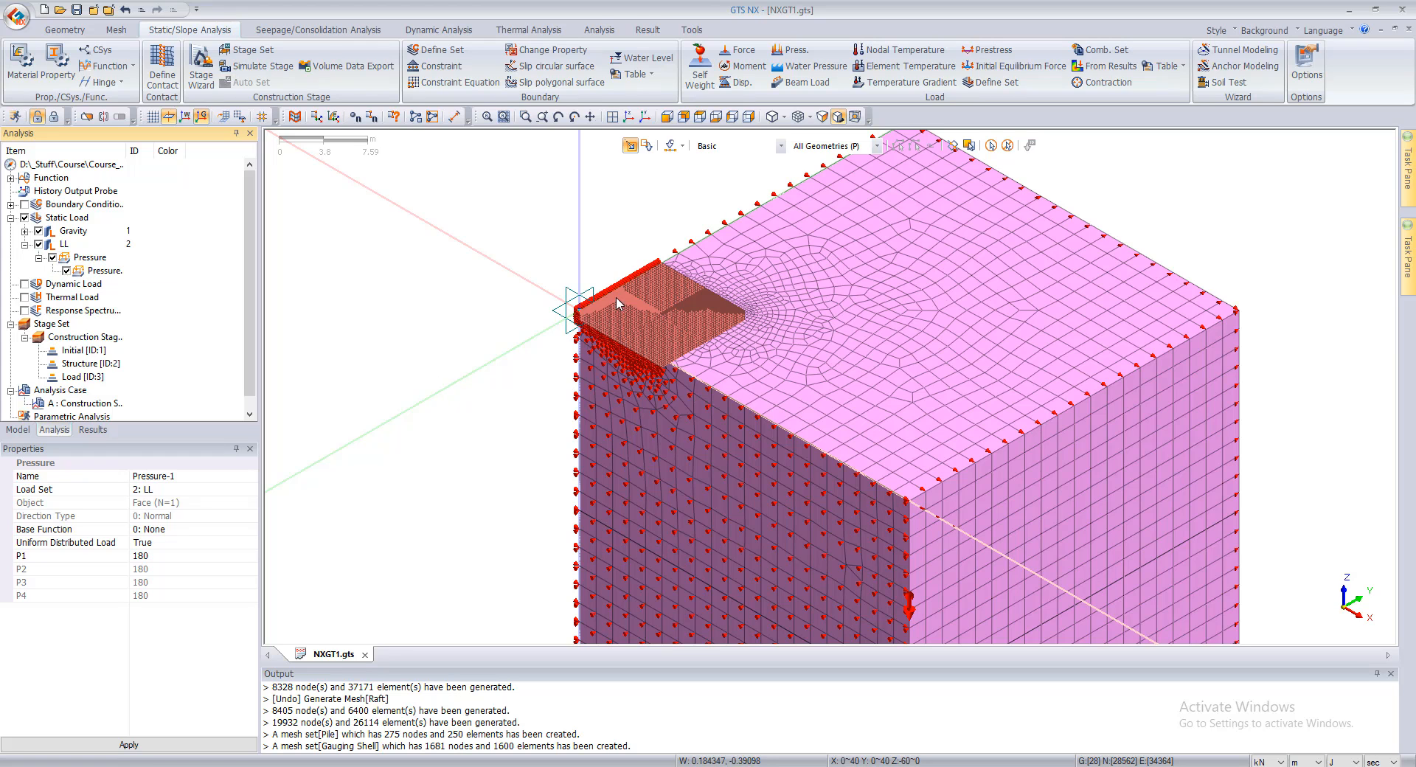
scroll(649, 313, "up", 5)
scroll(616, 309, "up", 2)
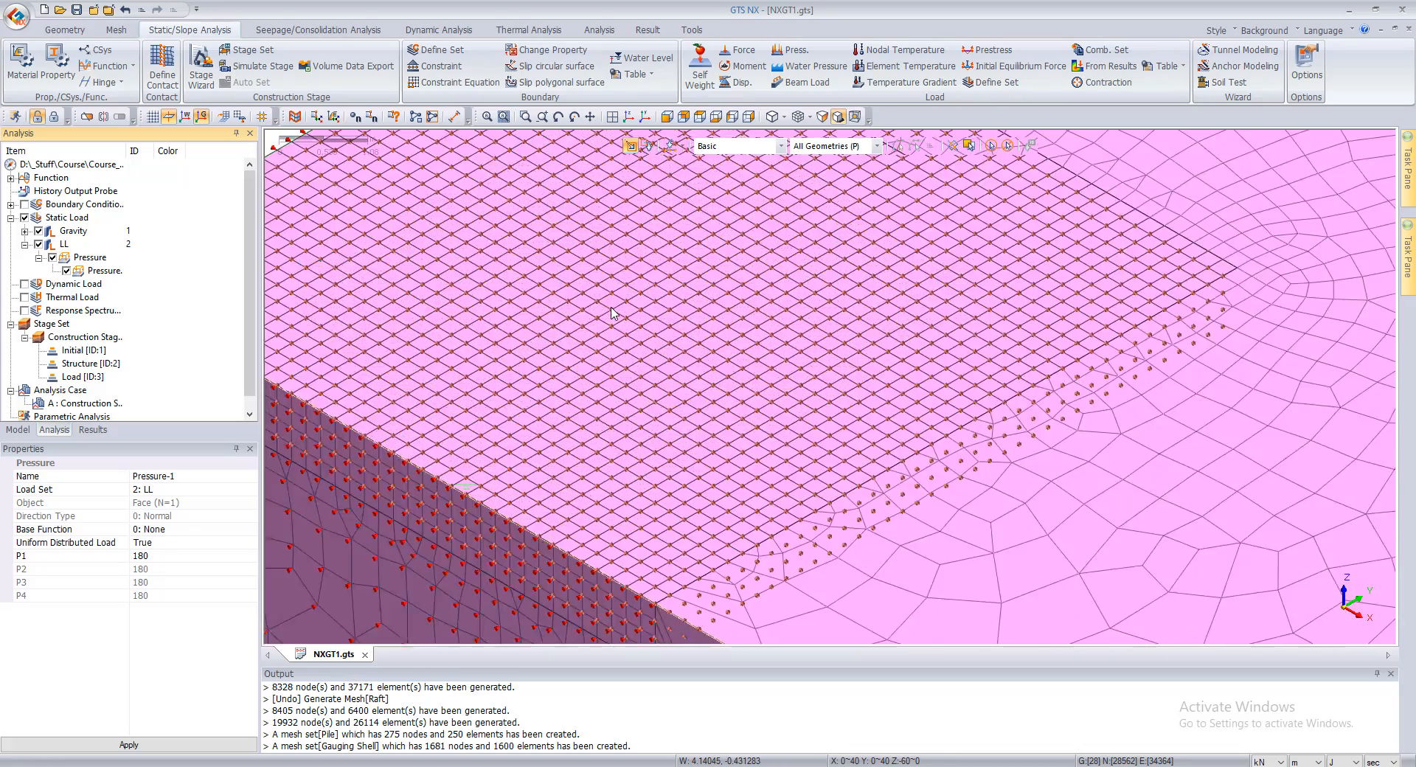
scroll(618, 318, "down", 8)
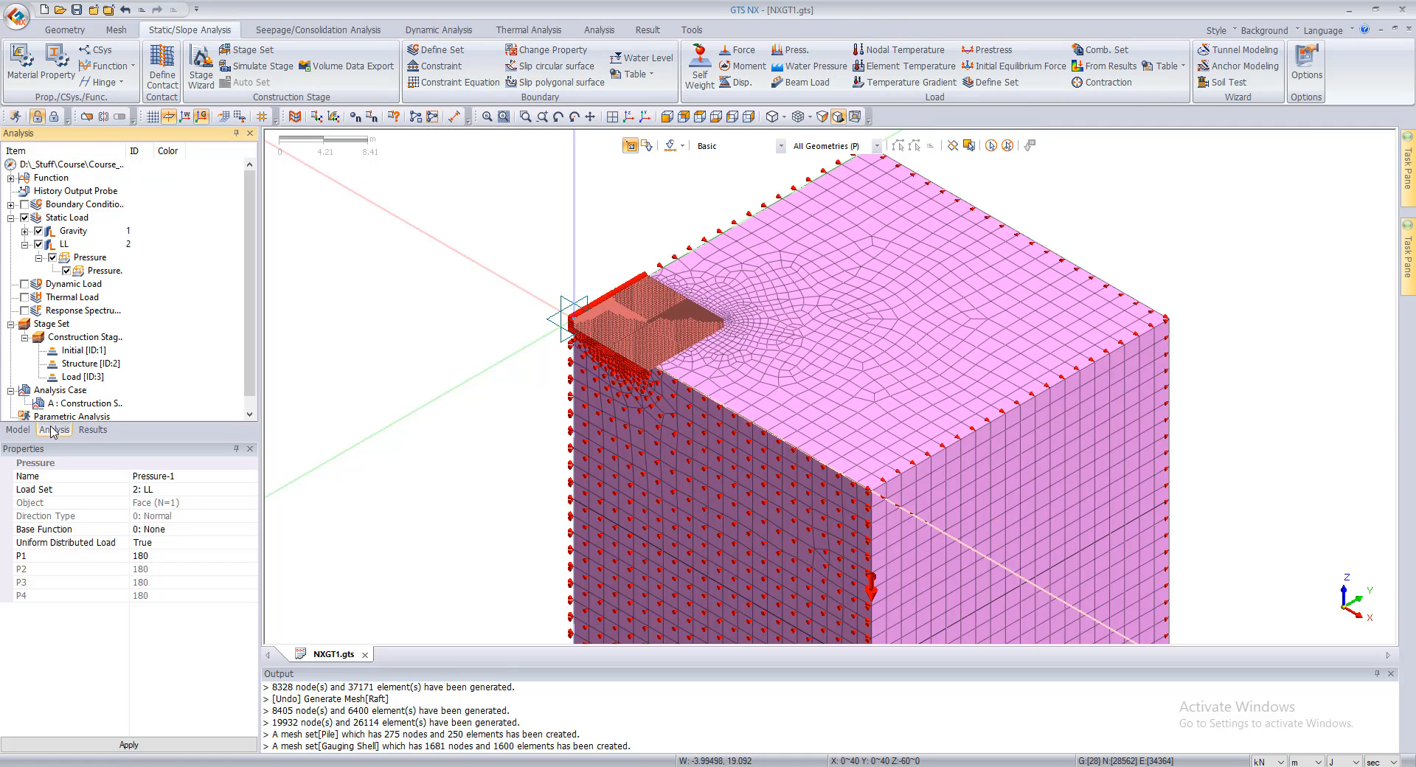
Step: Open the construction stage definition, activate the Raft, Soil and Soil-1 mesh sets in stage 1: Initial, and save the stage
scroll(55, 385, "down", 1)
right_click(71, 337)
left_click(84, 345)
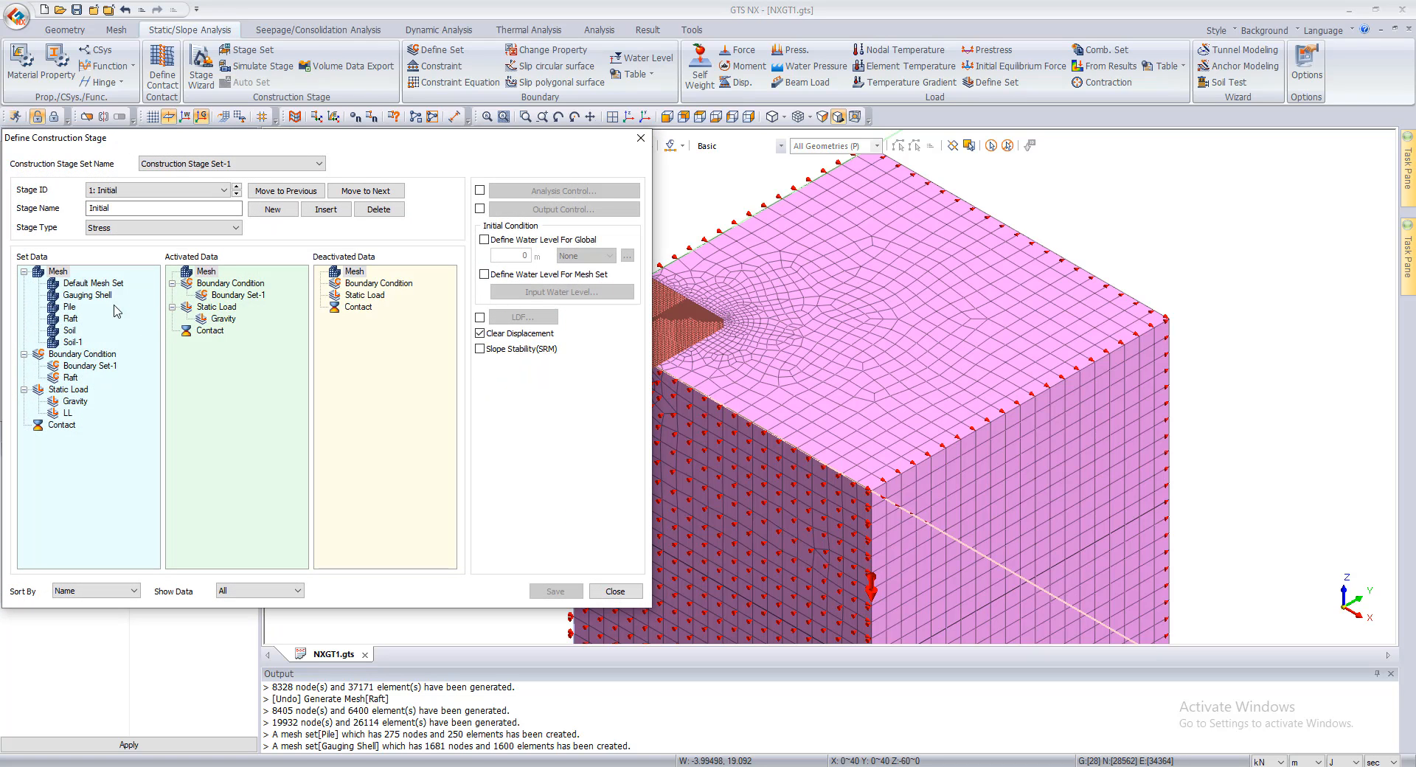
left_click(71, 309)
left_click(79, 293)
left_click(73, 332)
left_click(71, 318, "shift")
left_click(72, 343, "ctrl")
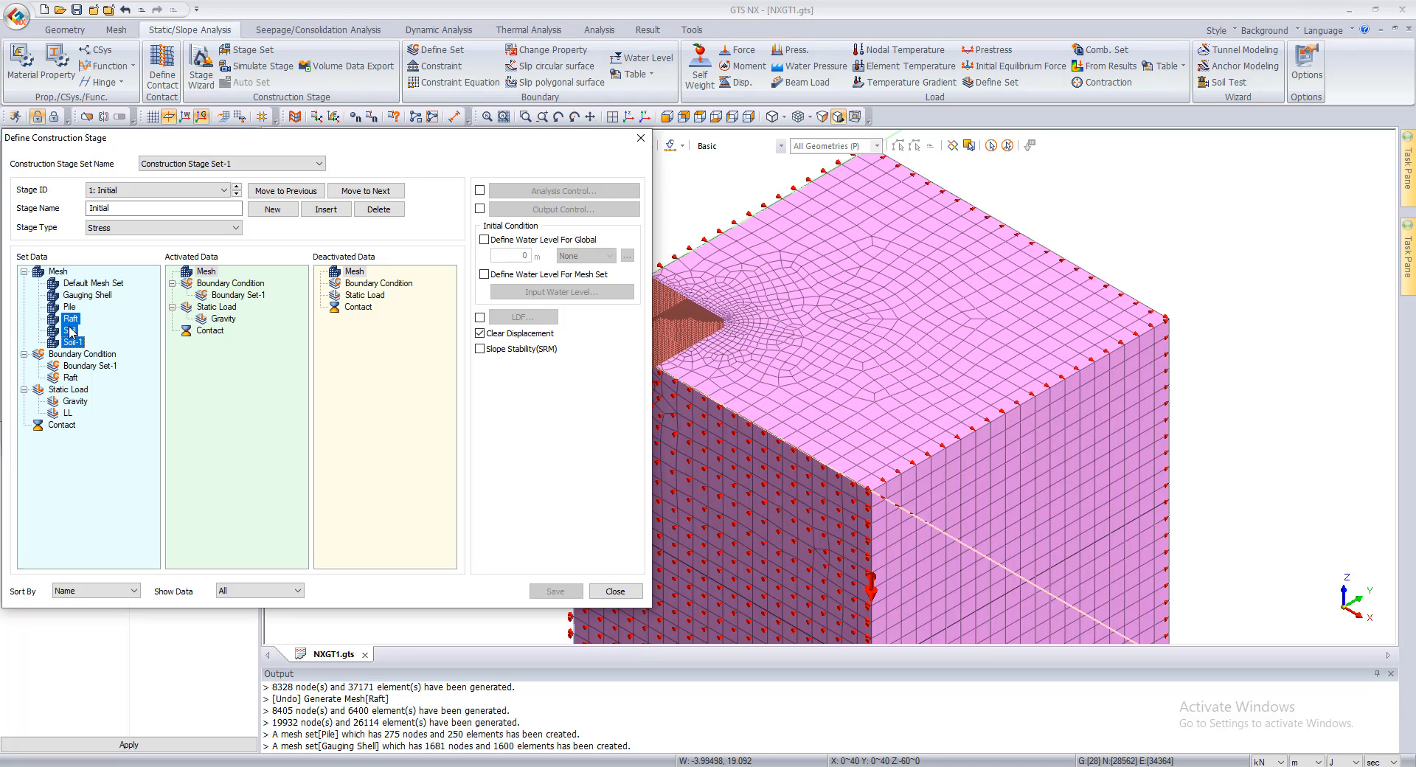
left_click_drag(73, 343, 242, 344)
left_click(225, 333)
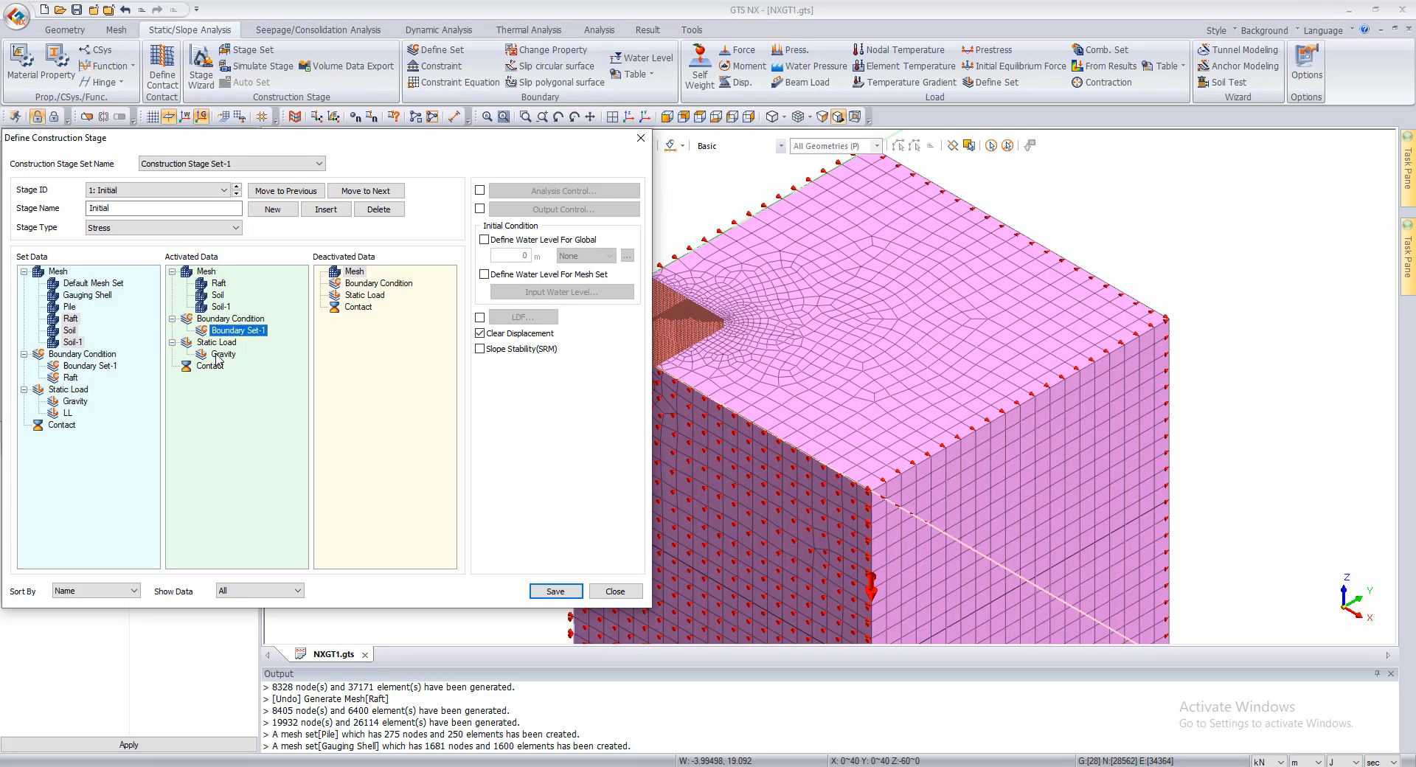
left_click(219, 356)
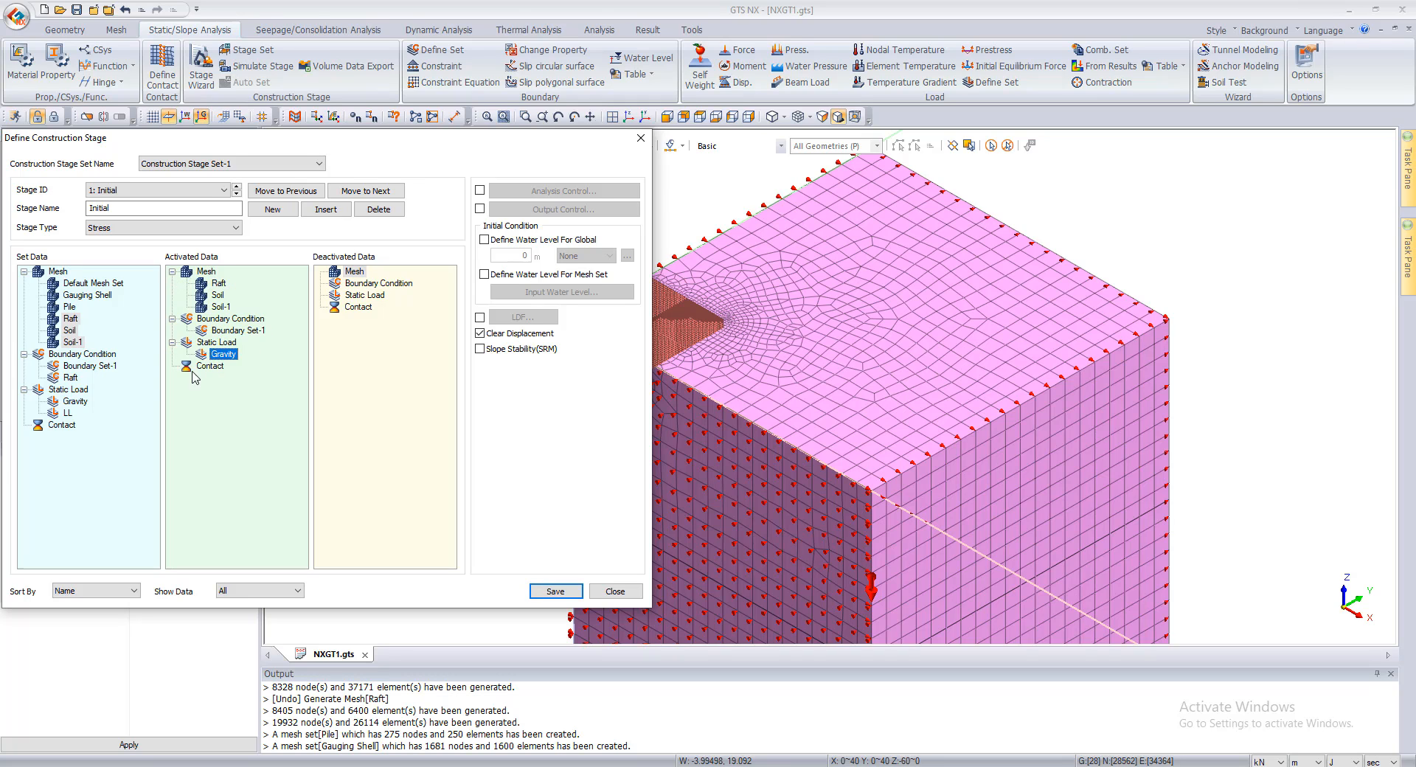
left_click(577, 597)
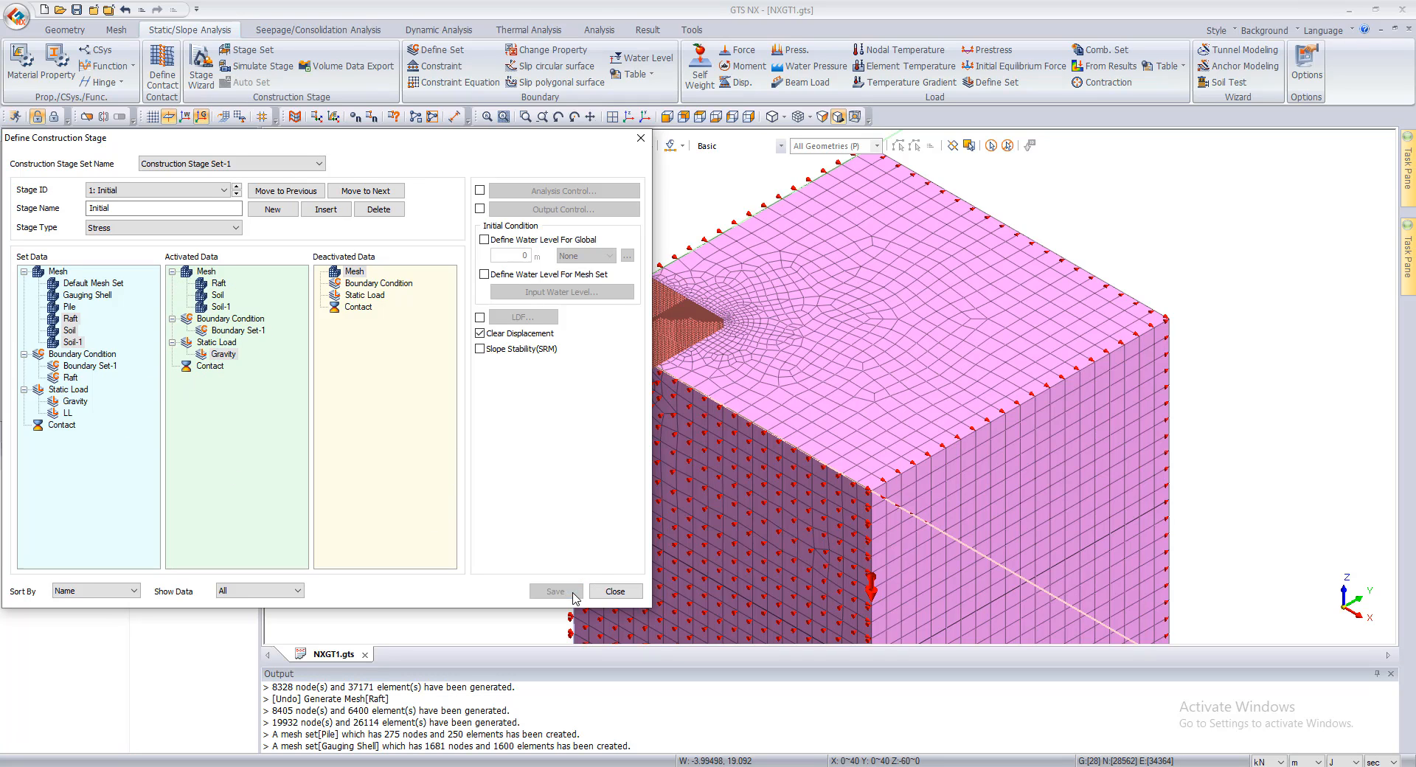
Step: Activate the Pile and Gauging Shell mesh sets with the Raft boundary set in stage 2: Structure, and save the stage
left_click(237, 194)
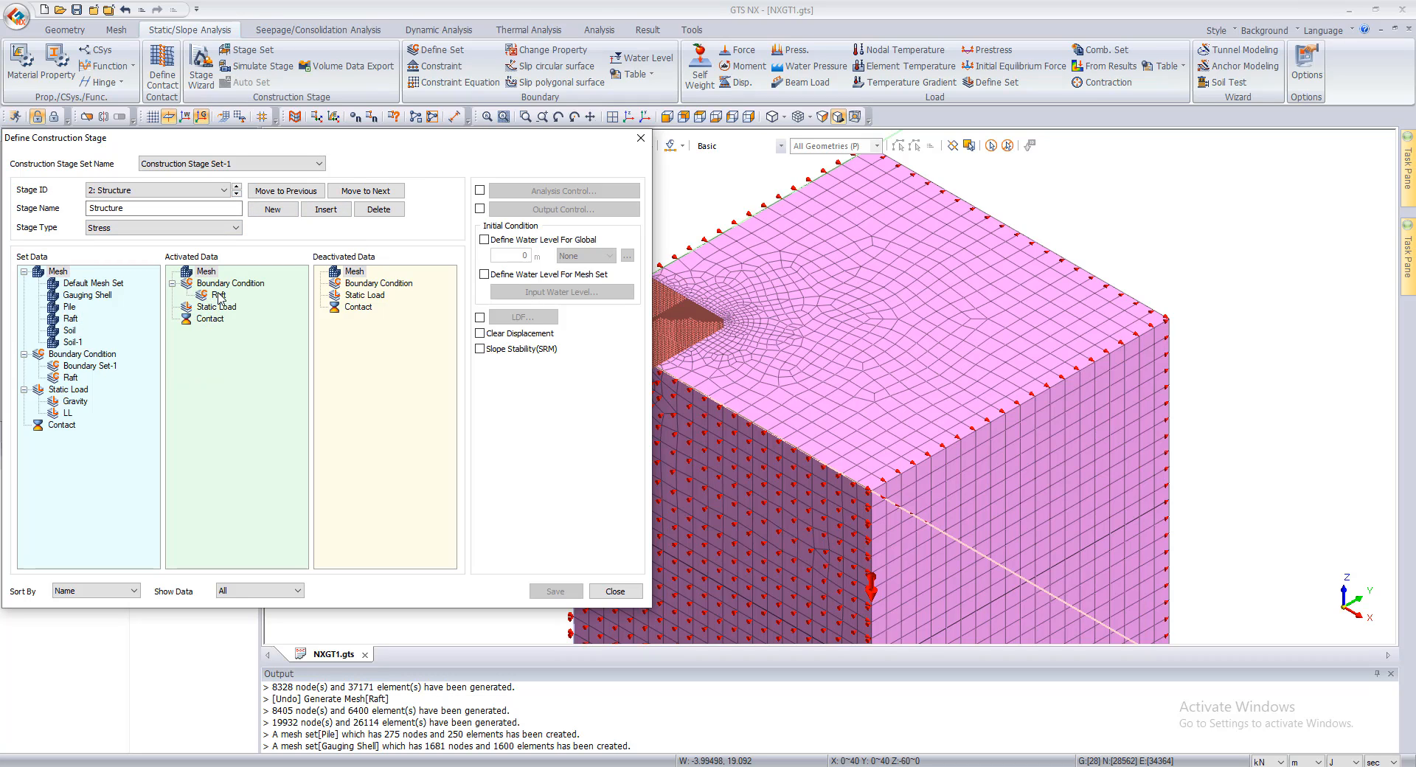
left_click_drag(69, 306, 255, 330)
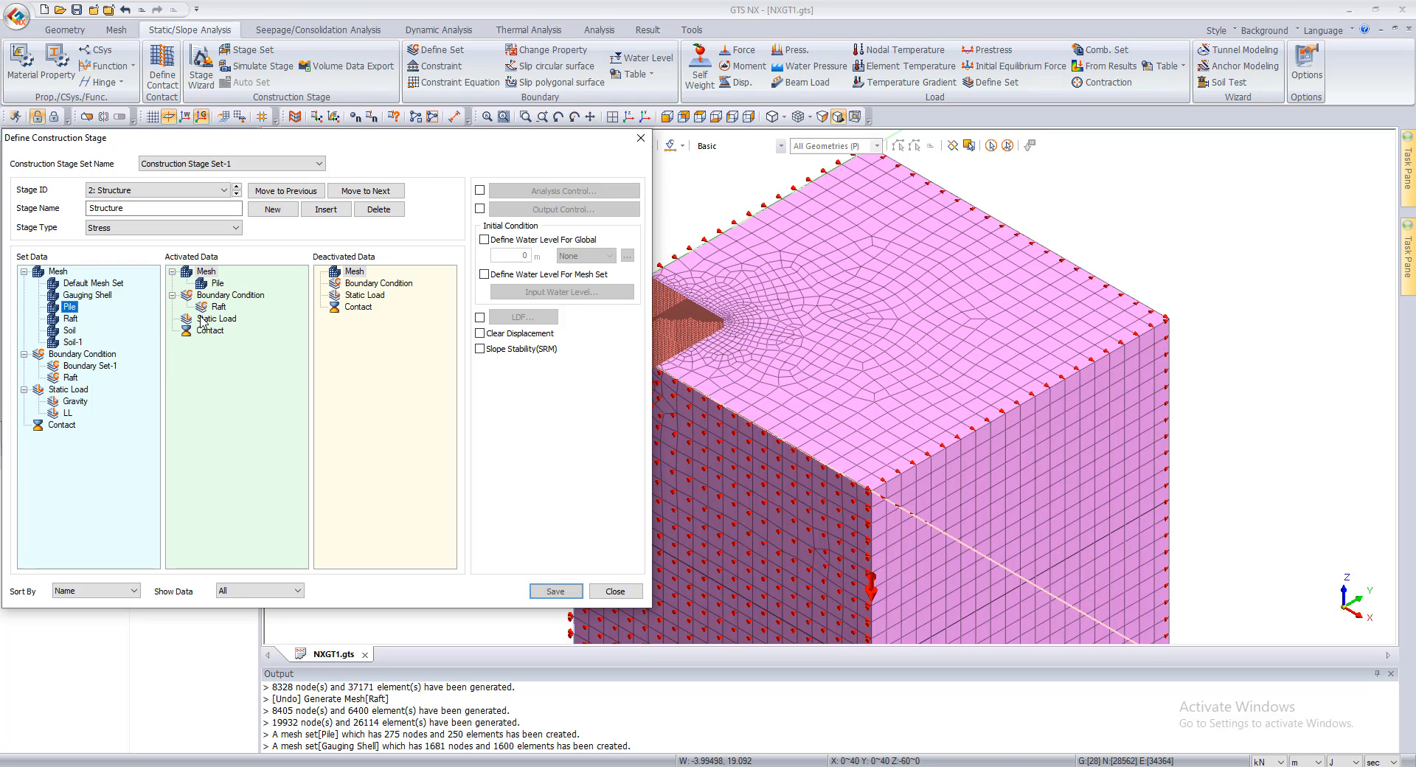
left_click_drag(79, 295, 244, 323)
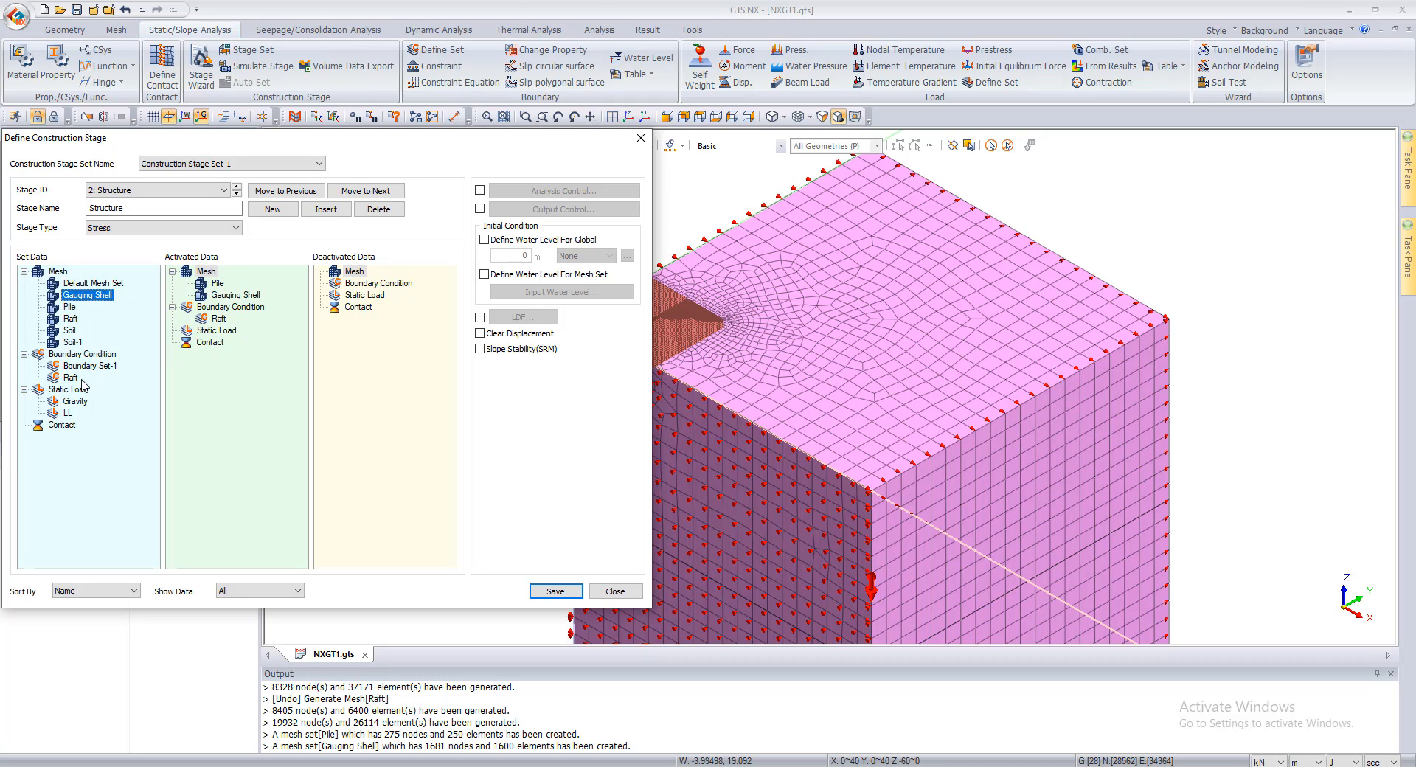
left_click_drag(70, 377, 267, 391)
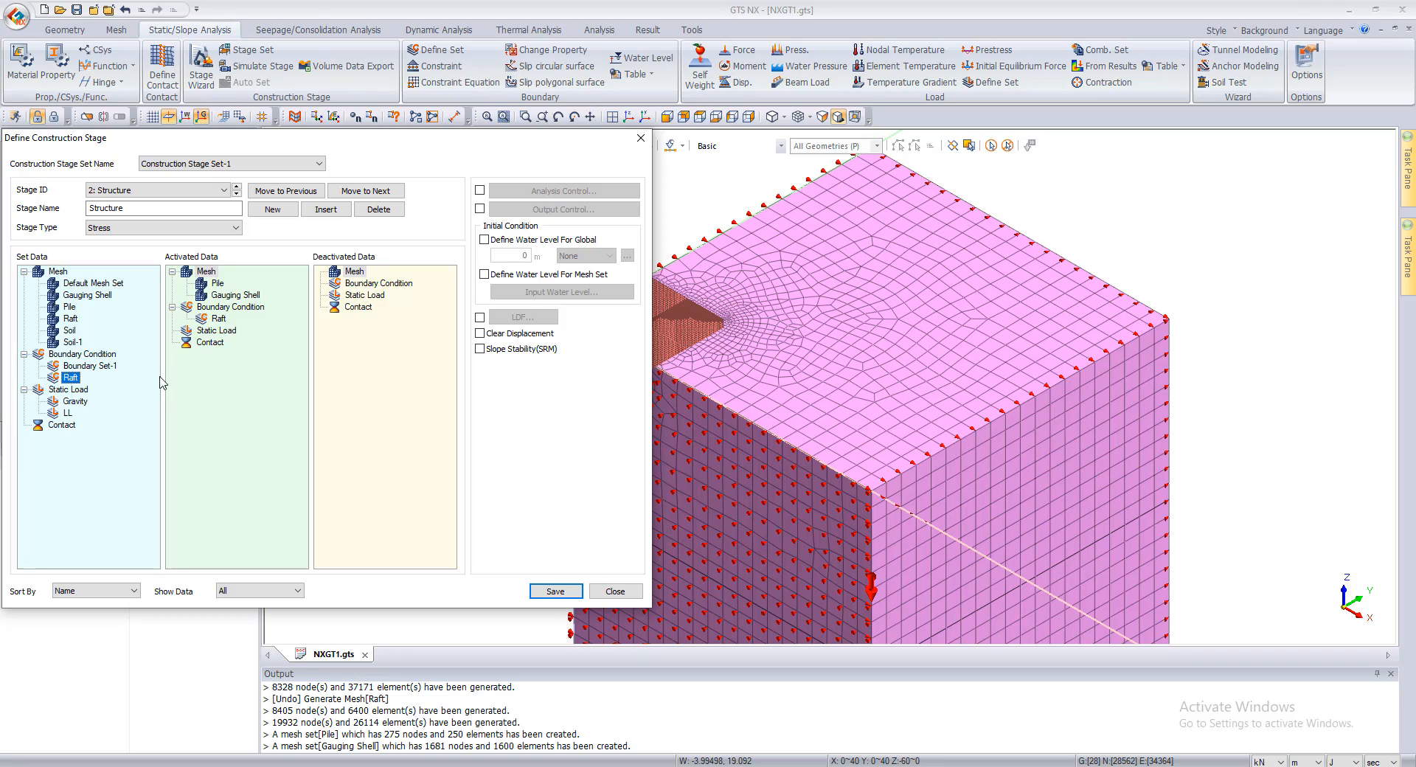
left_click(557, 594)
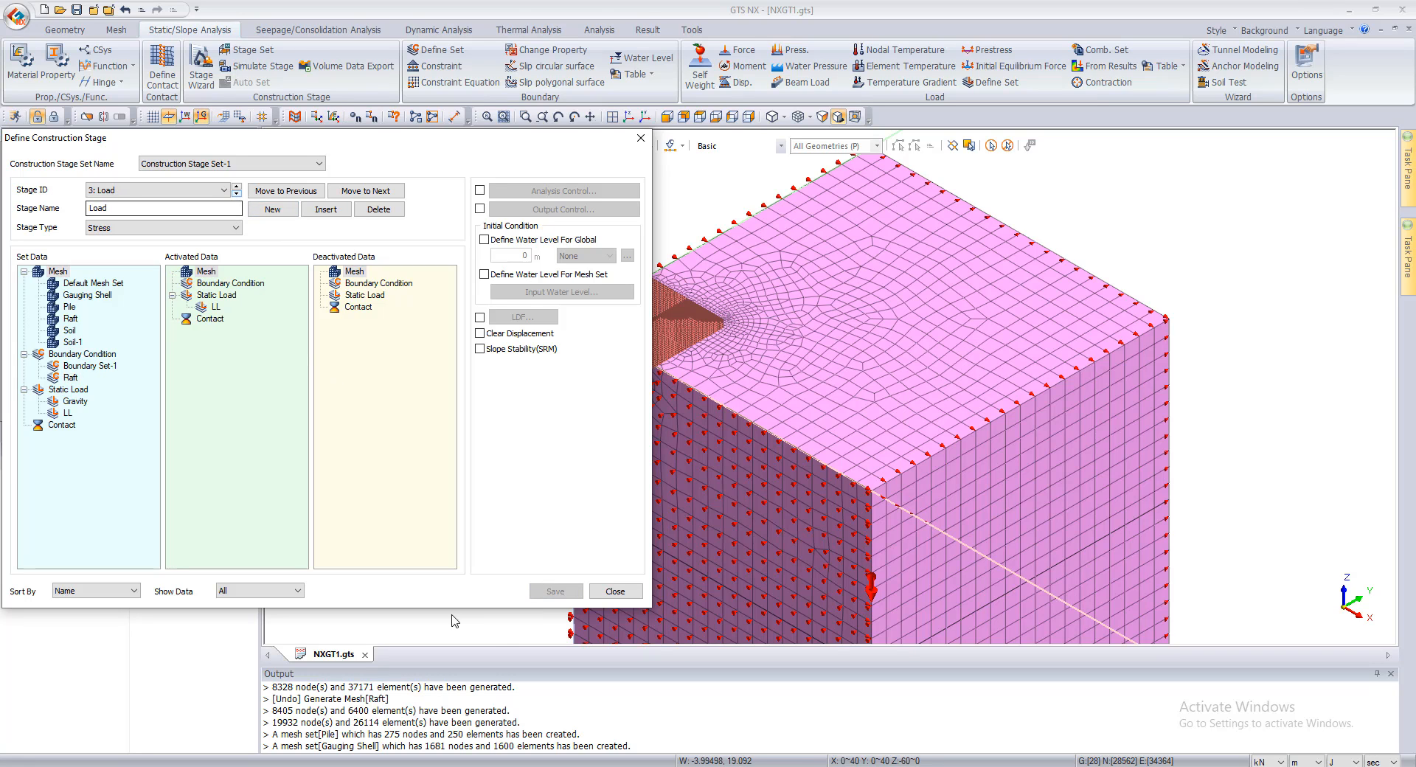
Step: Close the stage definition and examine the activation table of Construction Stage Set-1 in the stage simulation, plus the raft corner of the model
left_click(615, 591)
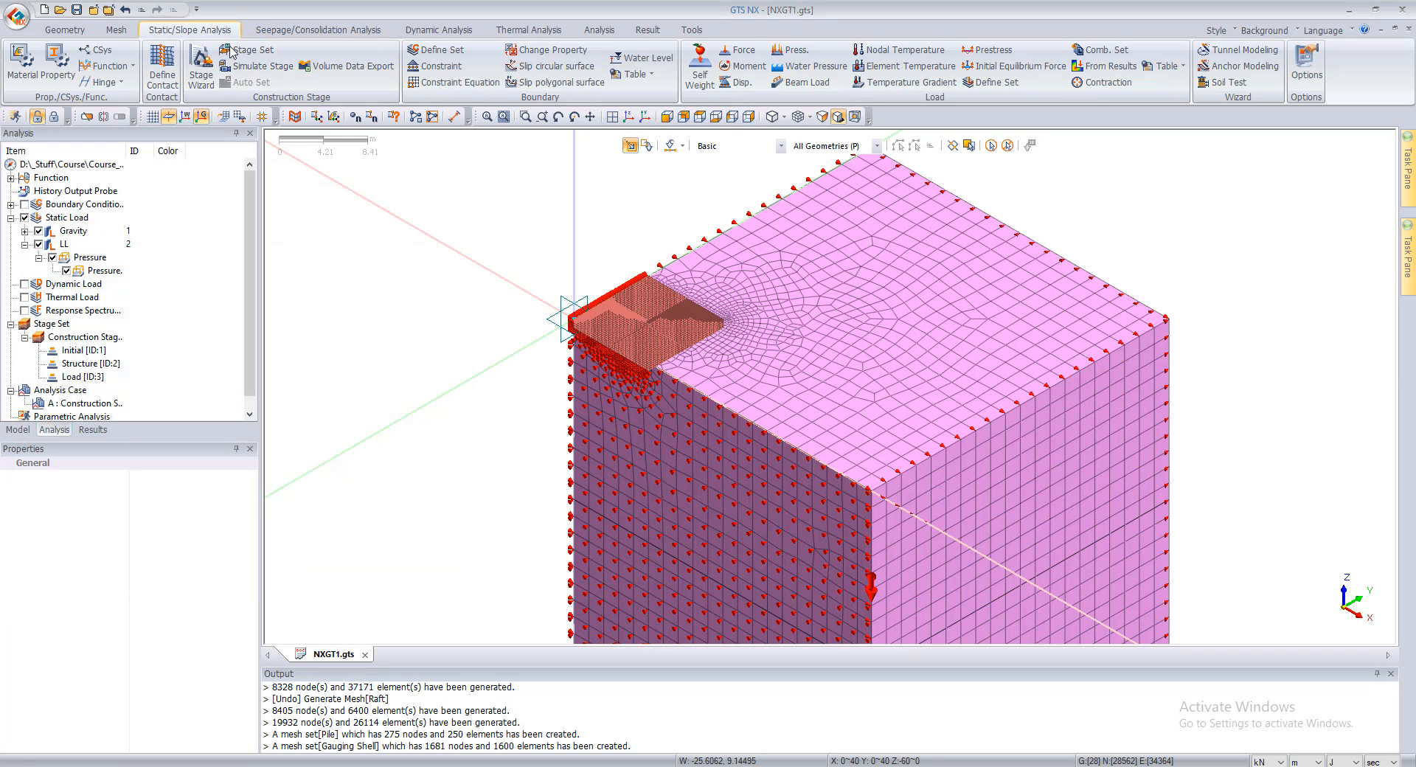
left_click(259, 66)
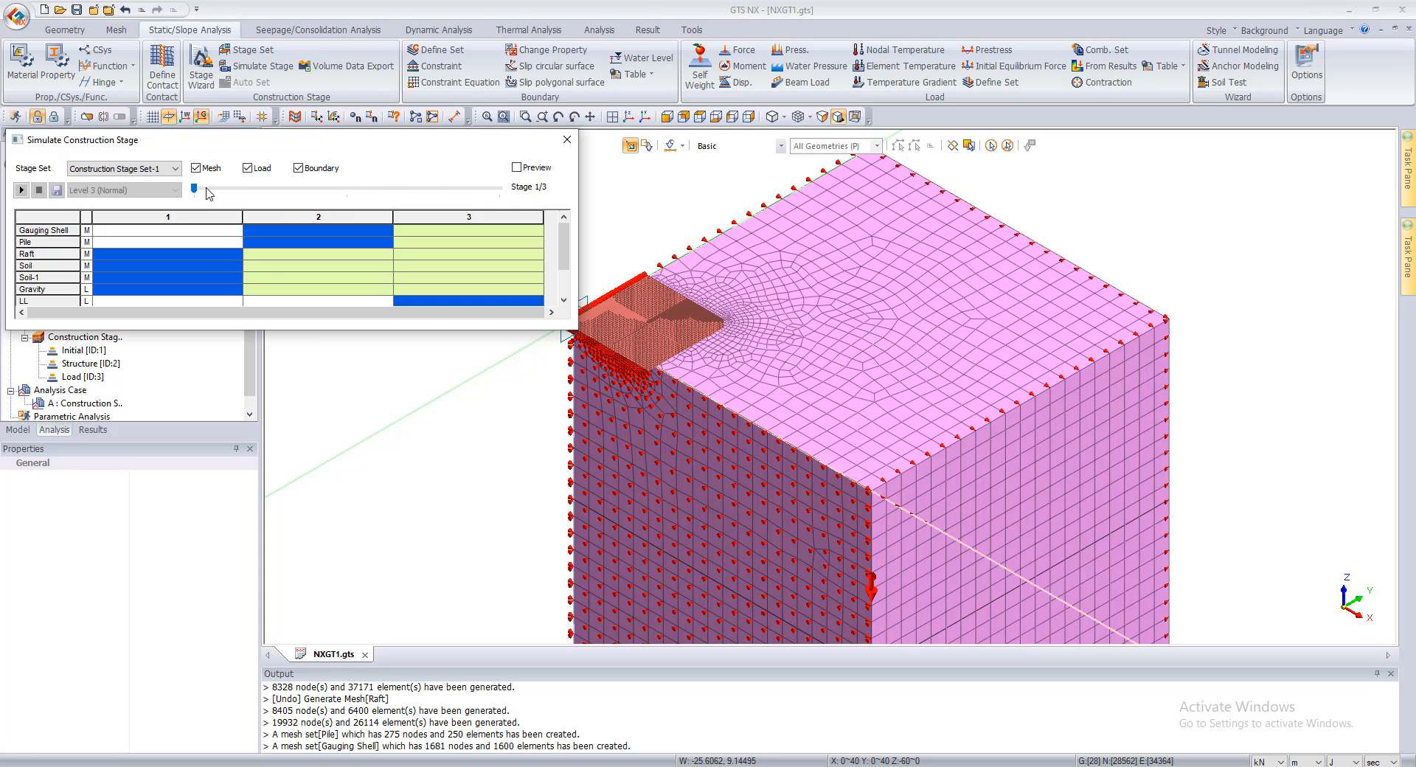
left_click(196, 168)
left_click(196, 168)
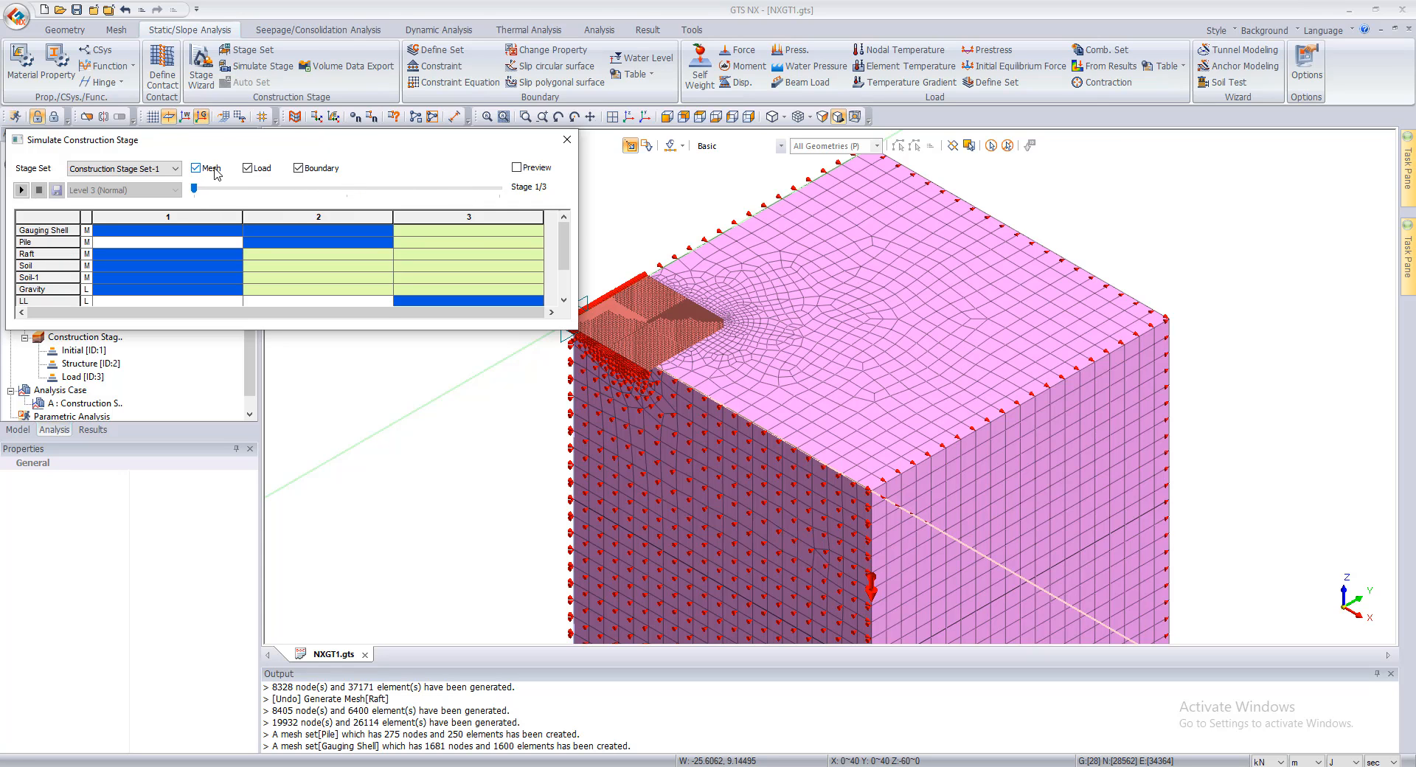
left_click(567, 139)
scroll(512, 376, "down", 3)
scroll(514, 413, "up", 3)
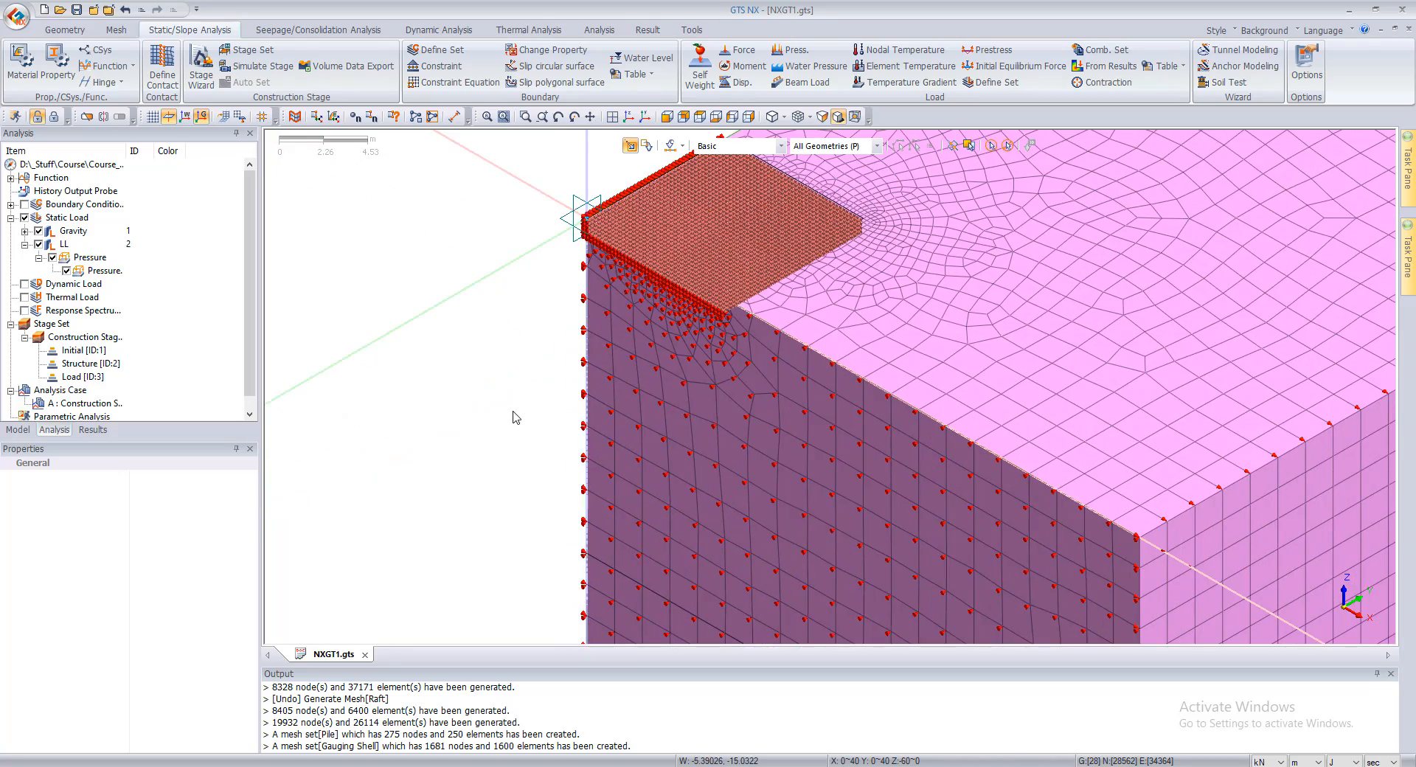
scroll(513, 410, "down", 6)
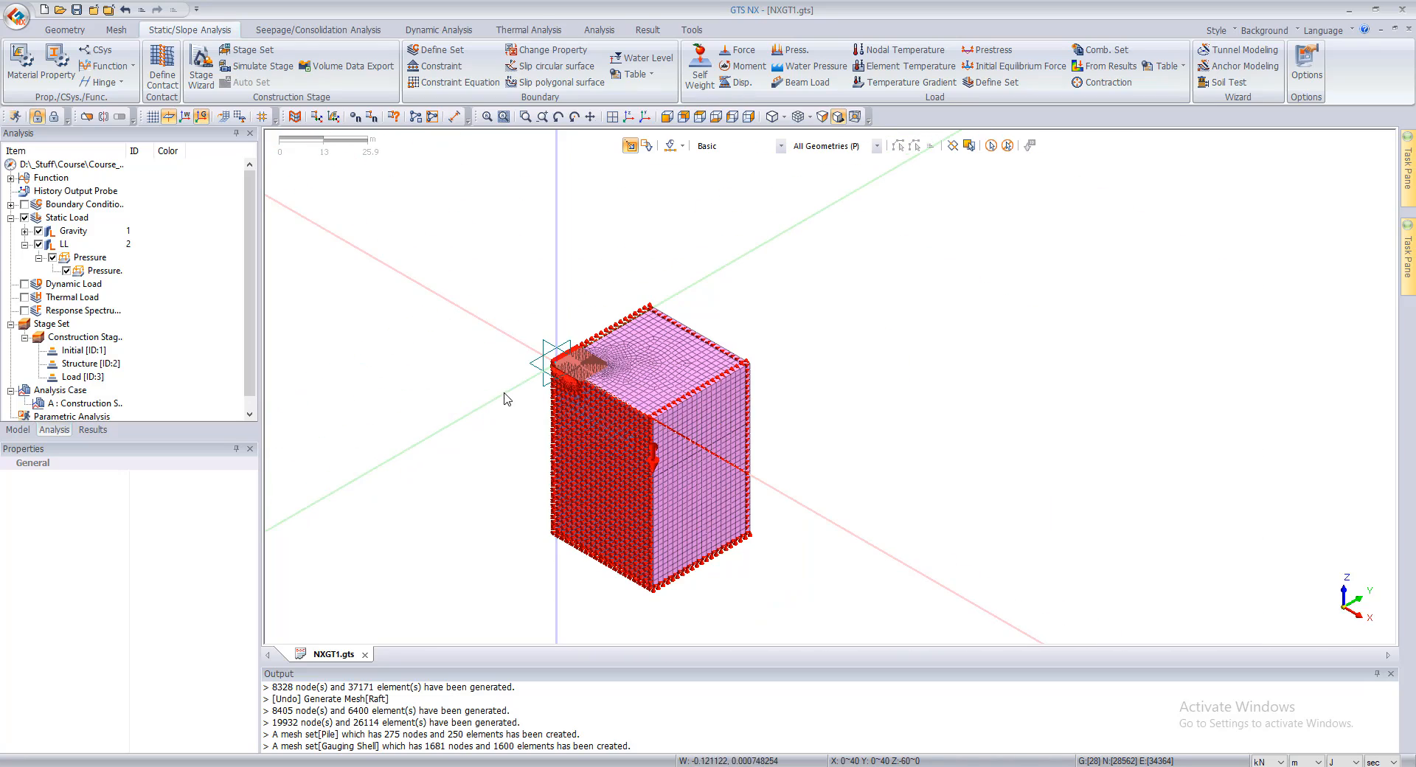
Step: Simulate Construction Stage Set-1 and check the mesh, load and boundary activation in stages 2 and 3
left_click(250, 68)
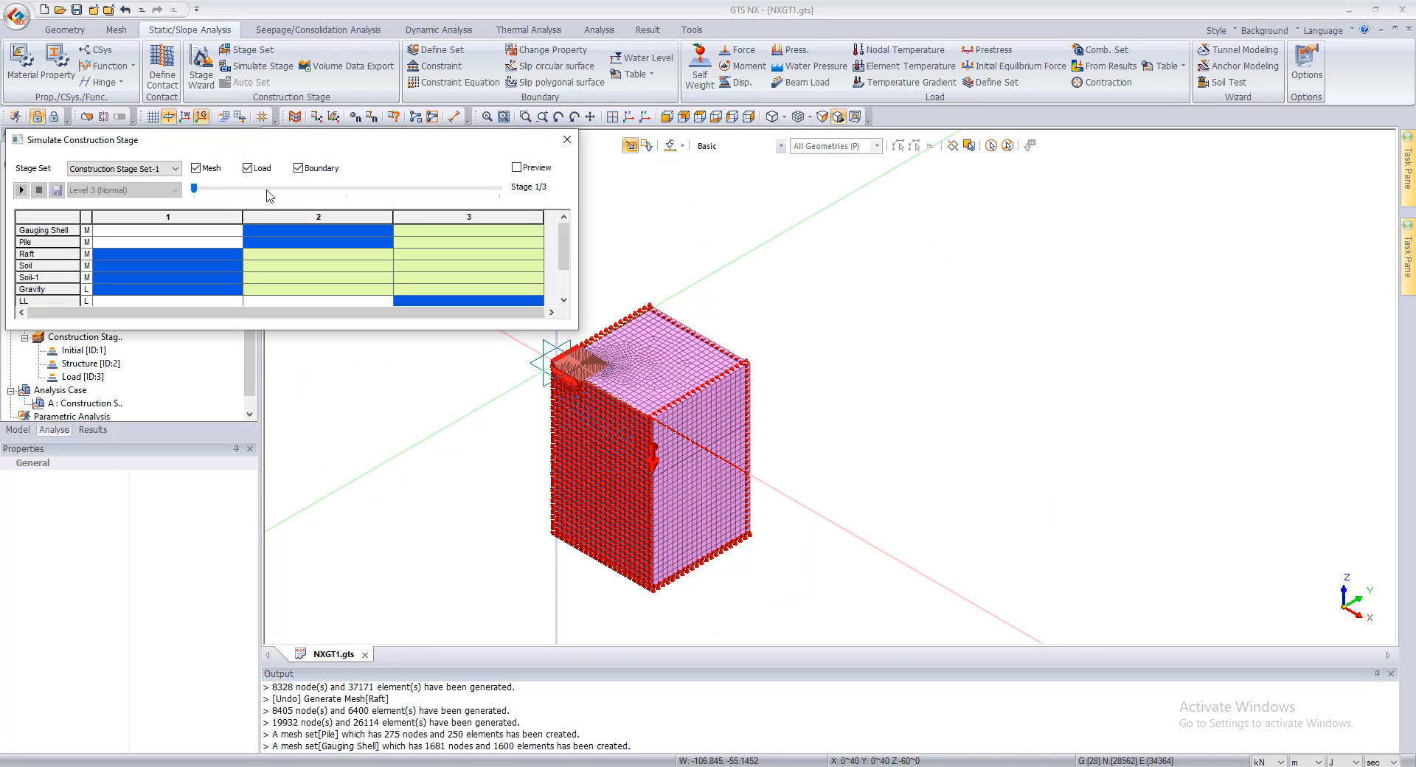
left_click(308, 247)
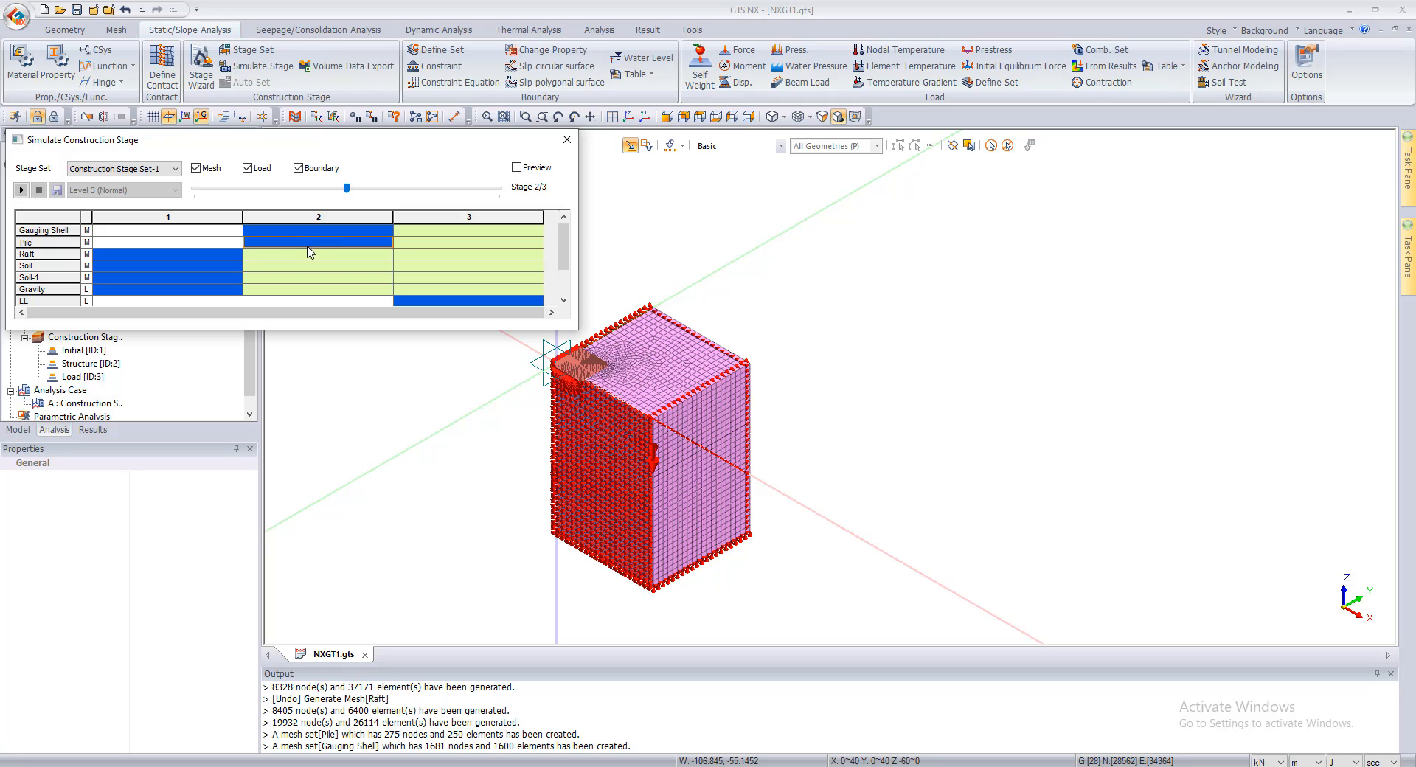
left_click(566, 139)
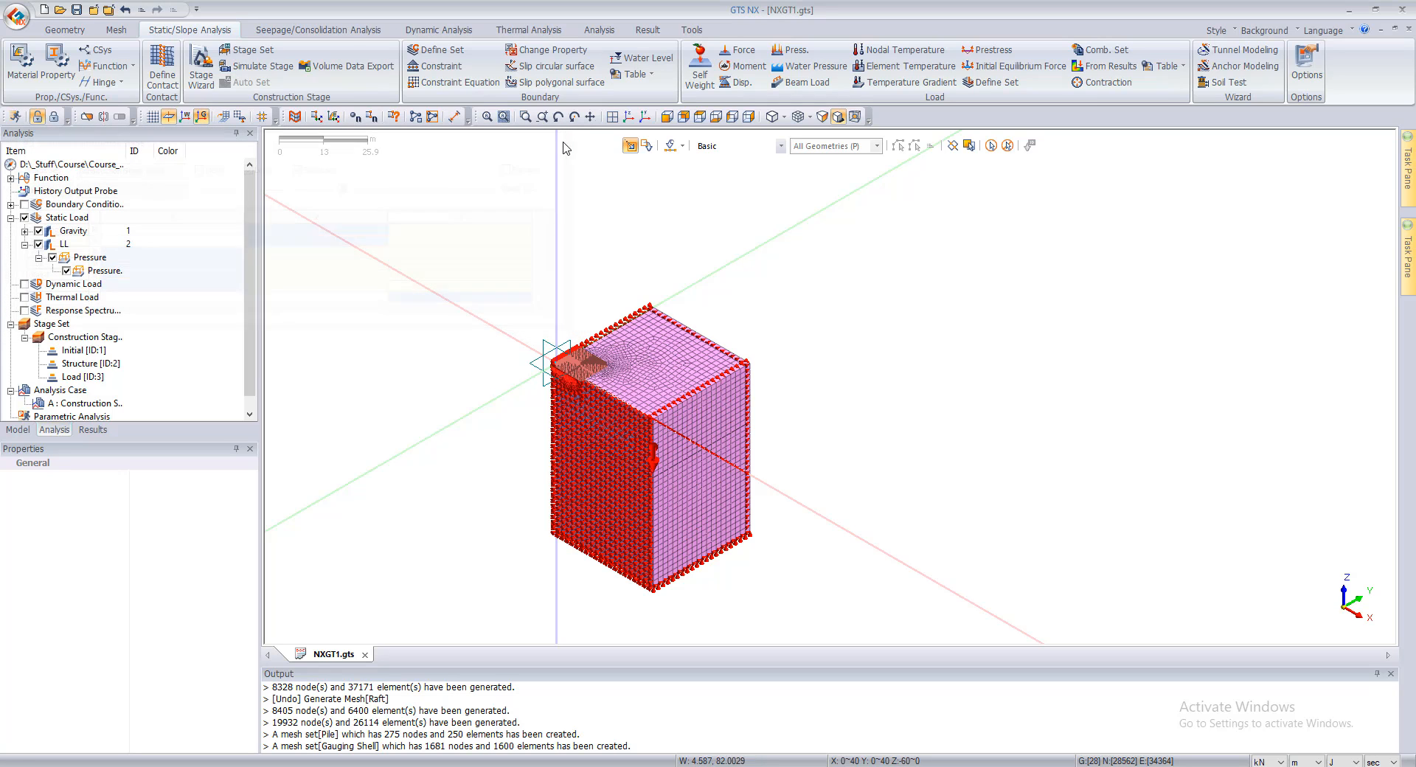
left_click(244, 68)
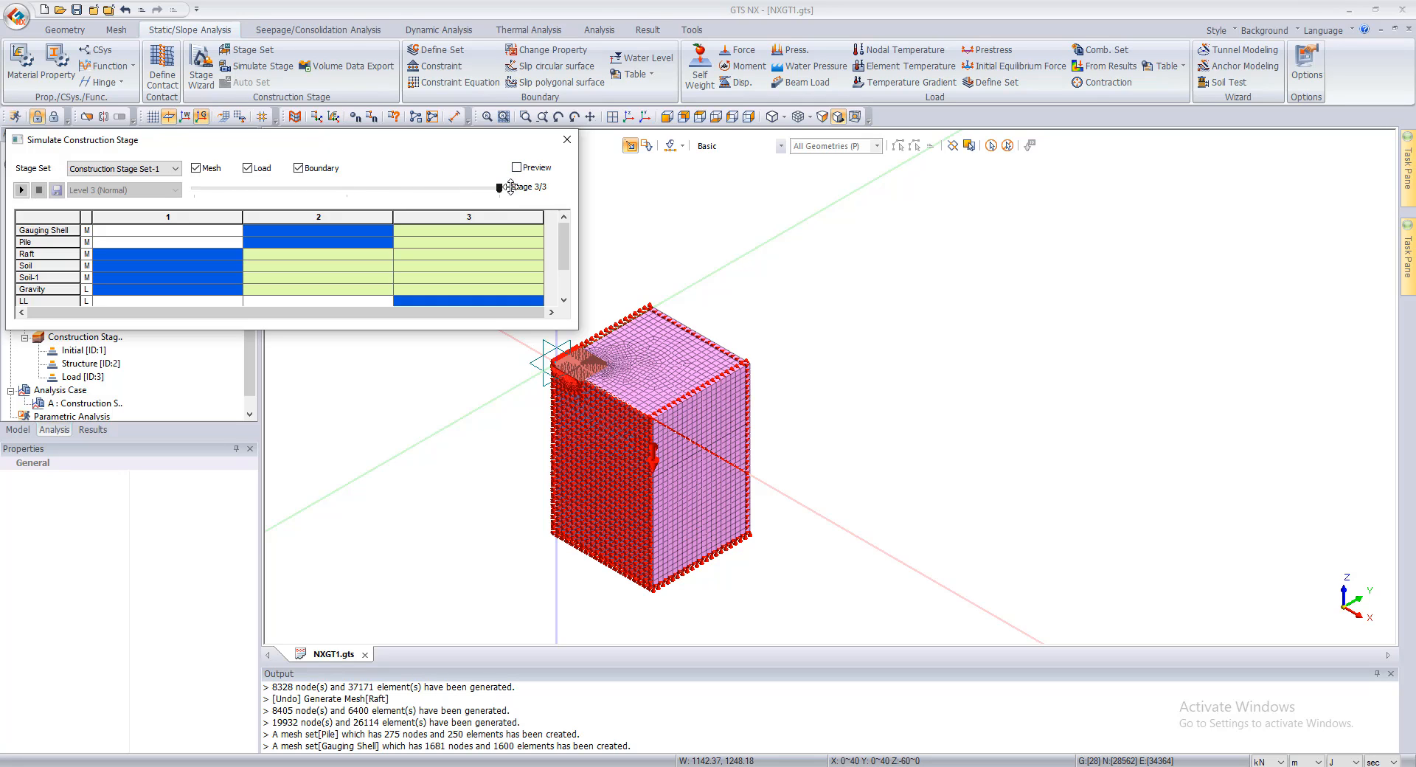
left_click(568, 139)
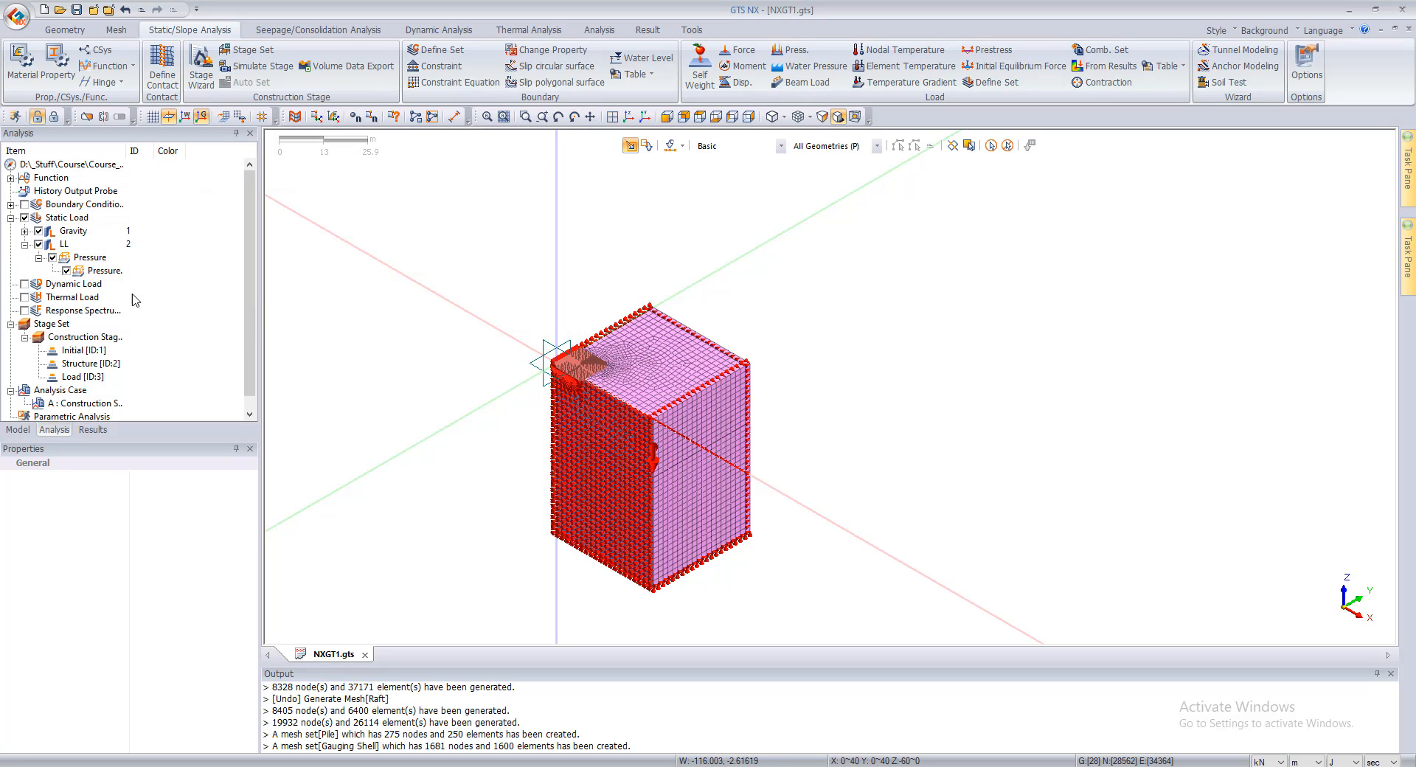
Step: Open the Initial stage definition, limit the shown data to Activate and move the dialog clear of the raft model
left_click(81, 351)
right_click(81, 351)
left_click(111, 356)
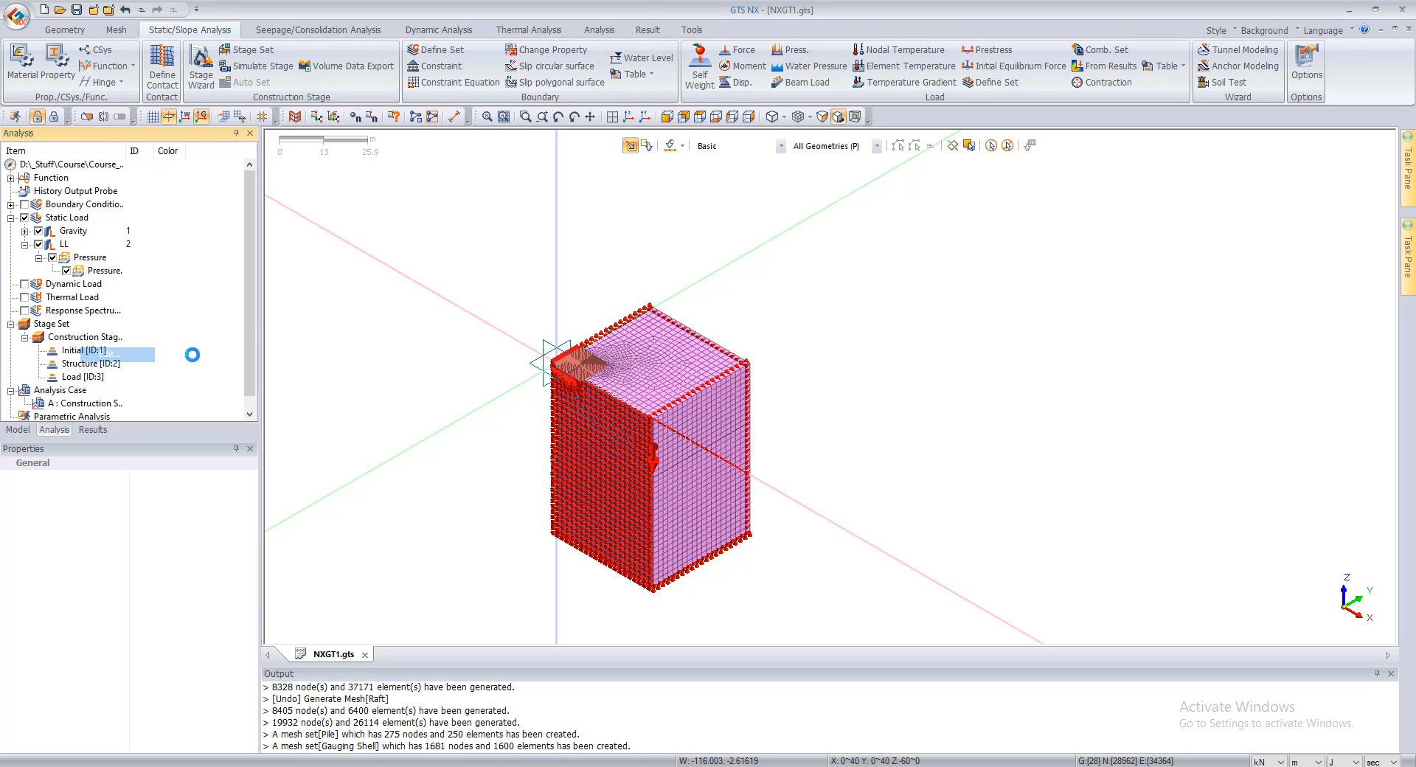
left_click(295, 591)
left_click(243, 614)
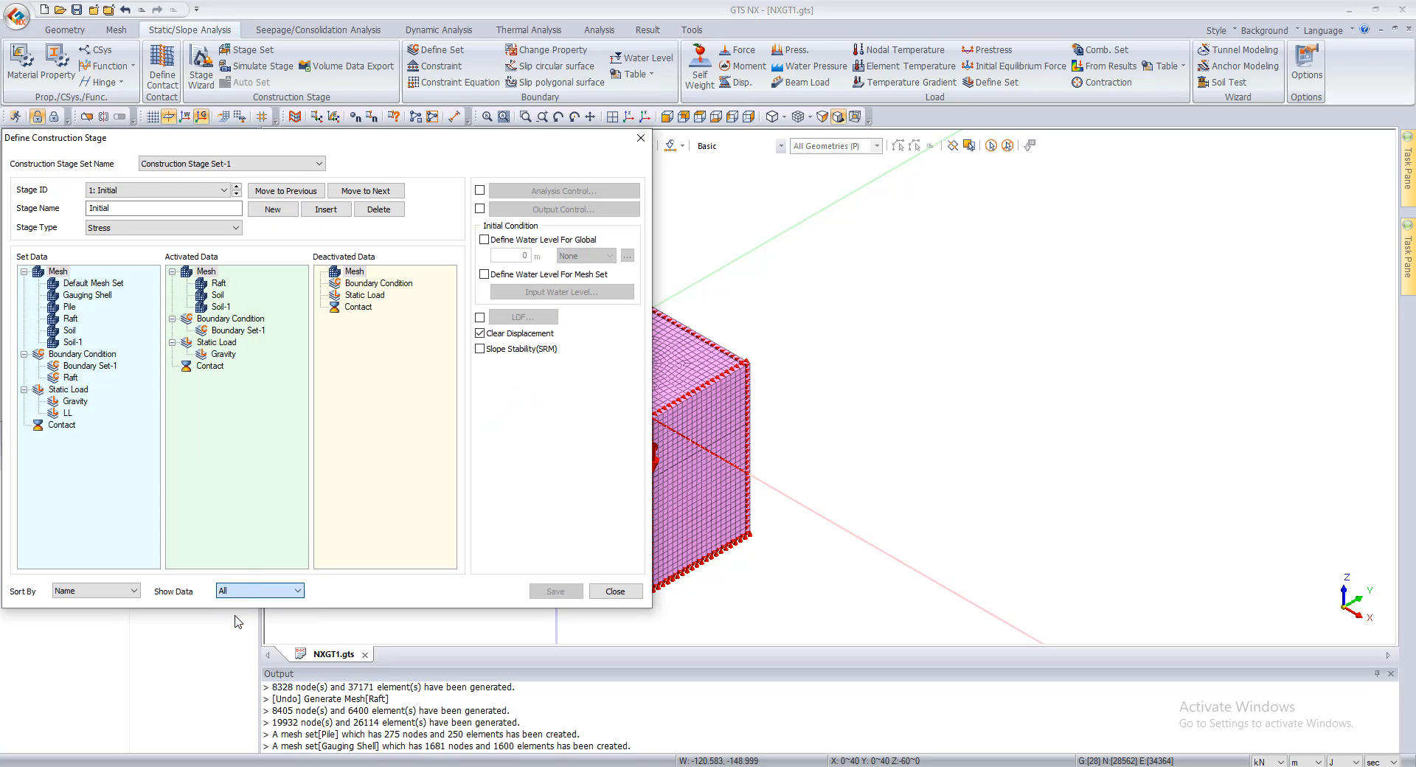
left_click_drag(506, 143, 1220, 134)
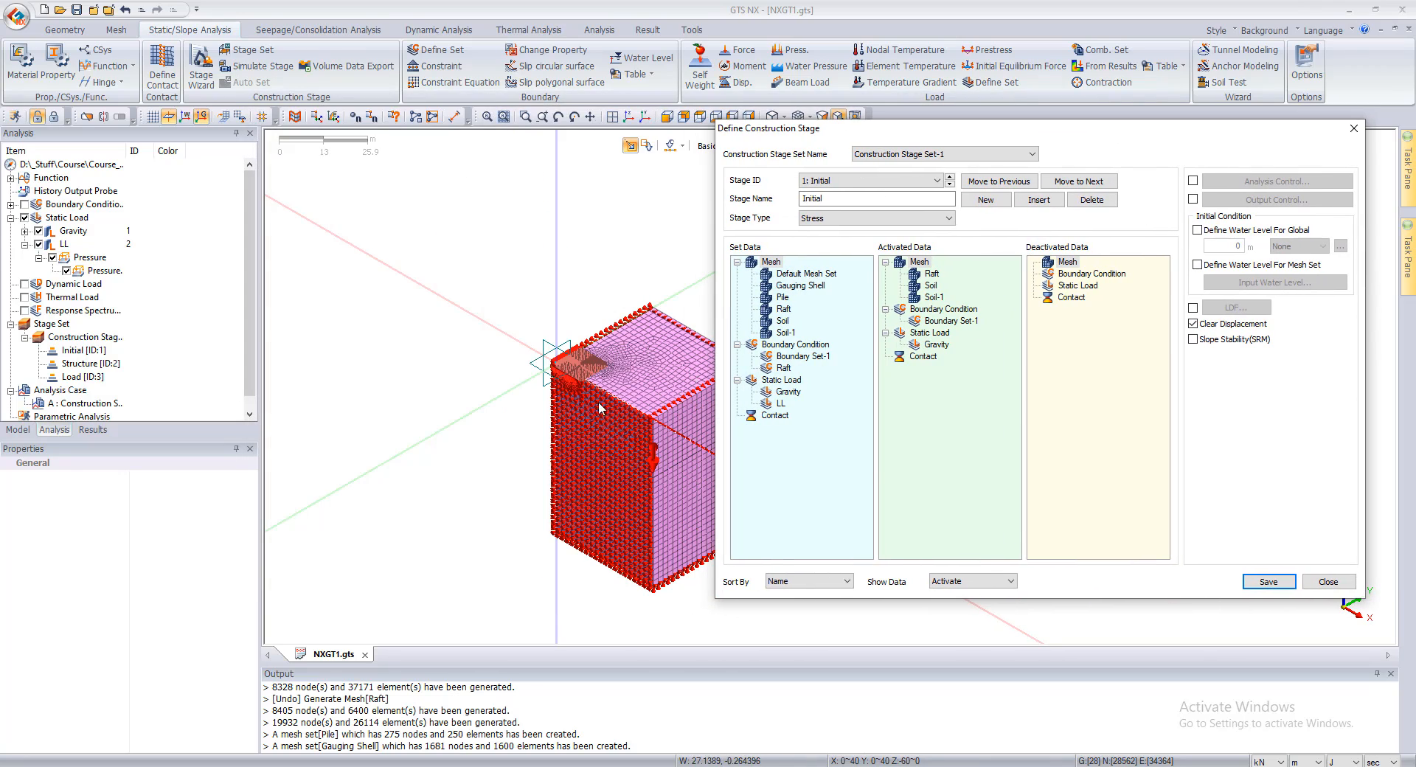
scroll(580, 356, "up", 10)
scroll(580, 357, "down", 2)
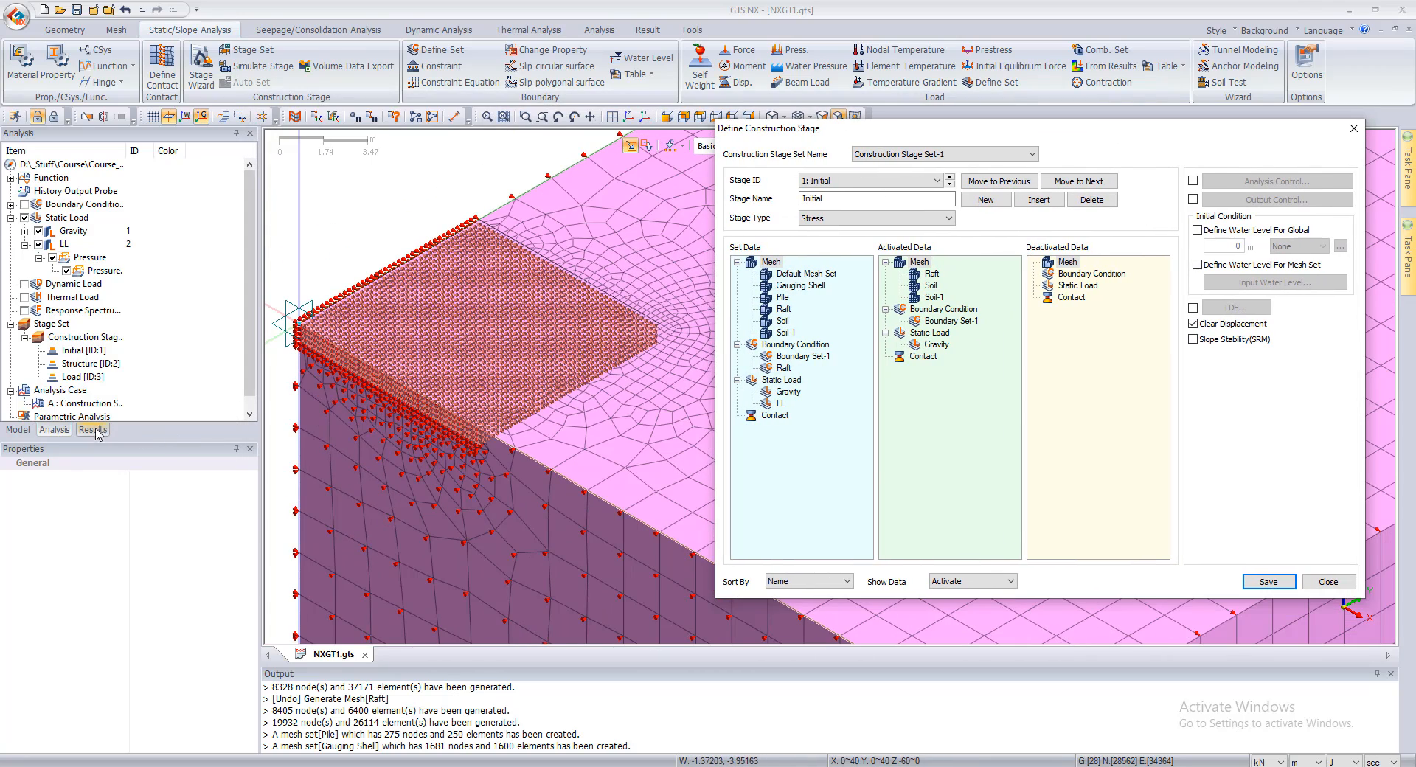
scroll(574, 288, "down", 2)
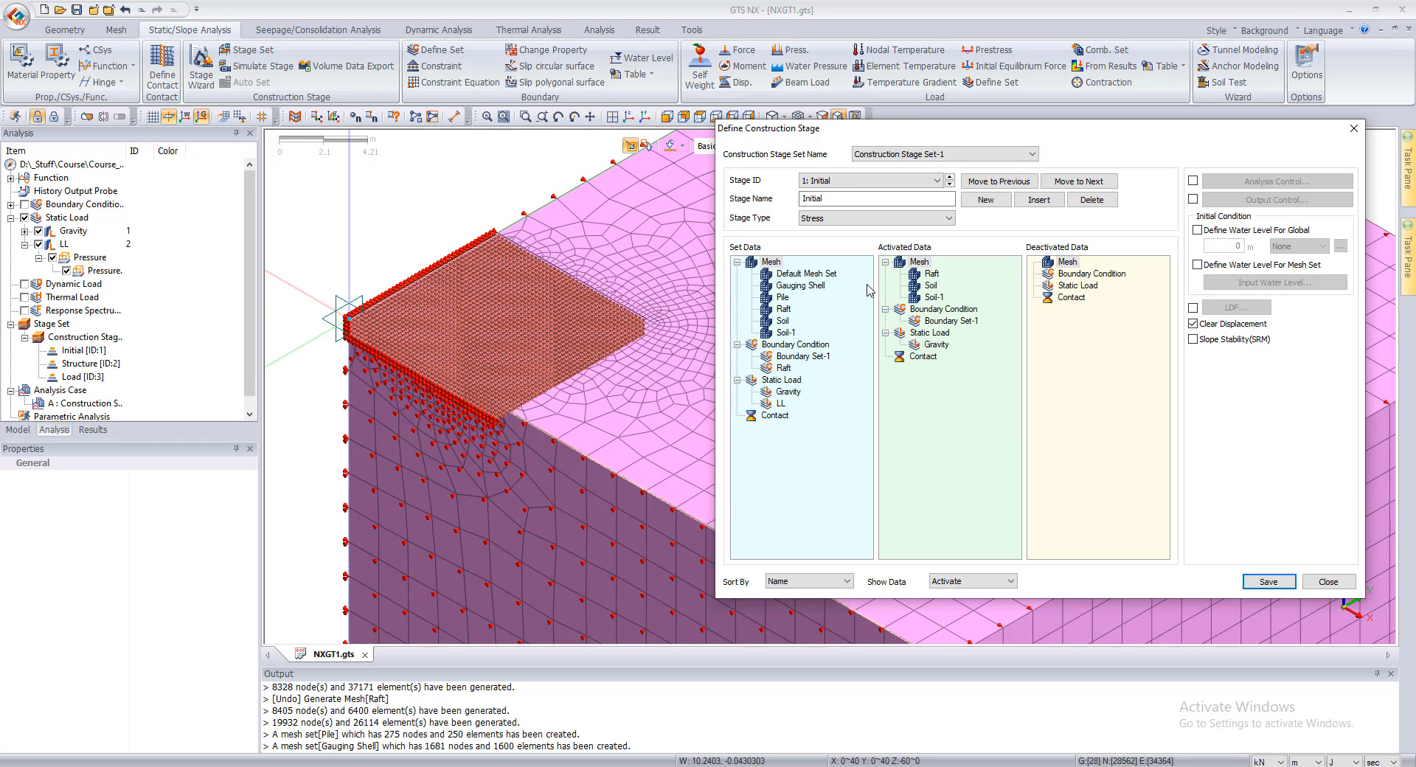
Step: Save the Initial stage data, review the activated sets in the Structure and Load stages, and close the stage definition
left_click(951, 185)
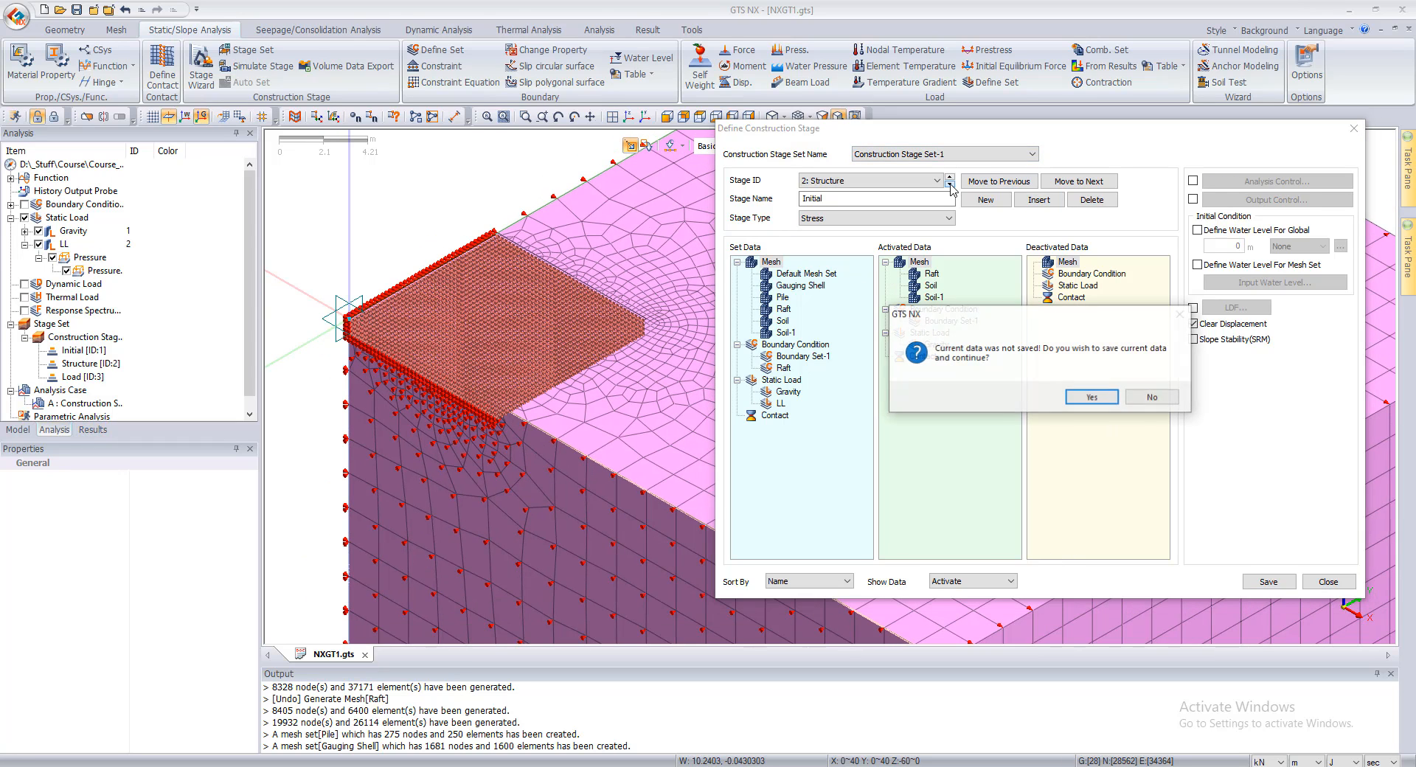
left_click(1095, 398)
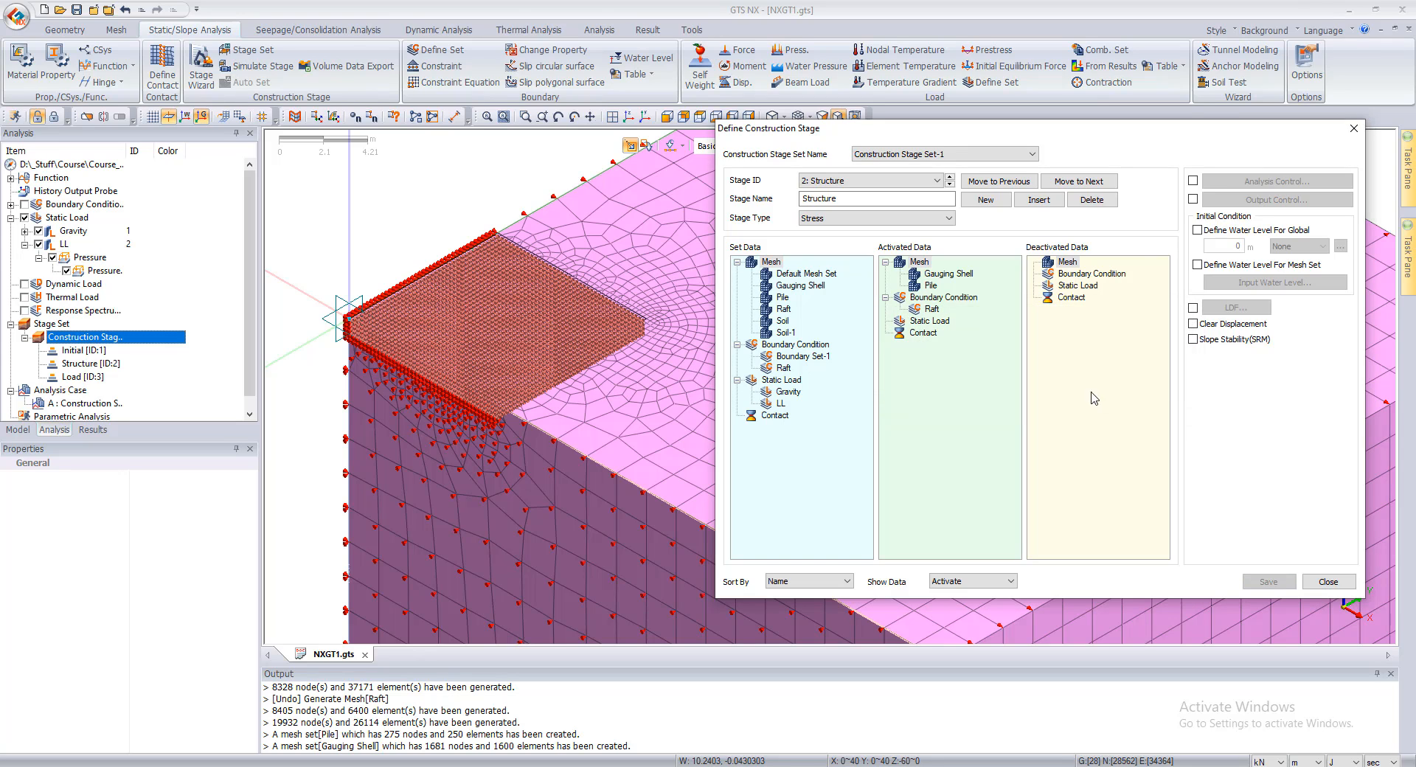
left_click(950, 185)
left_click(951, 177)
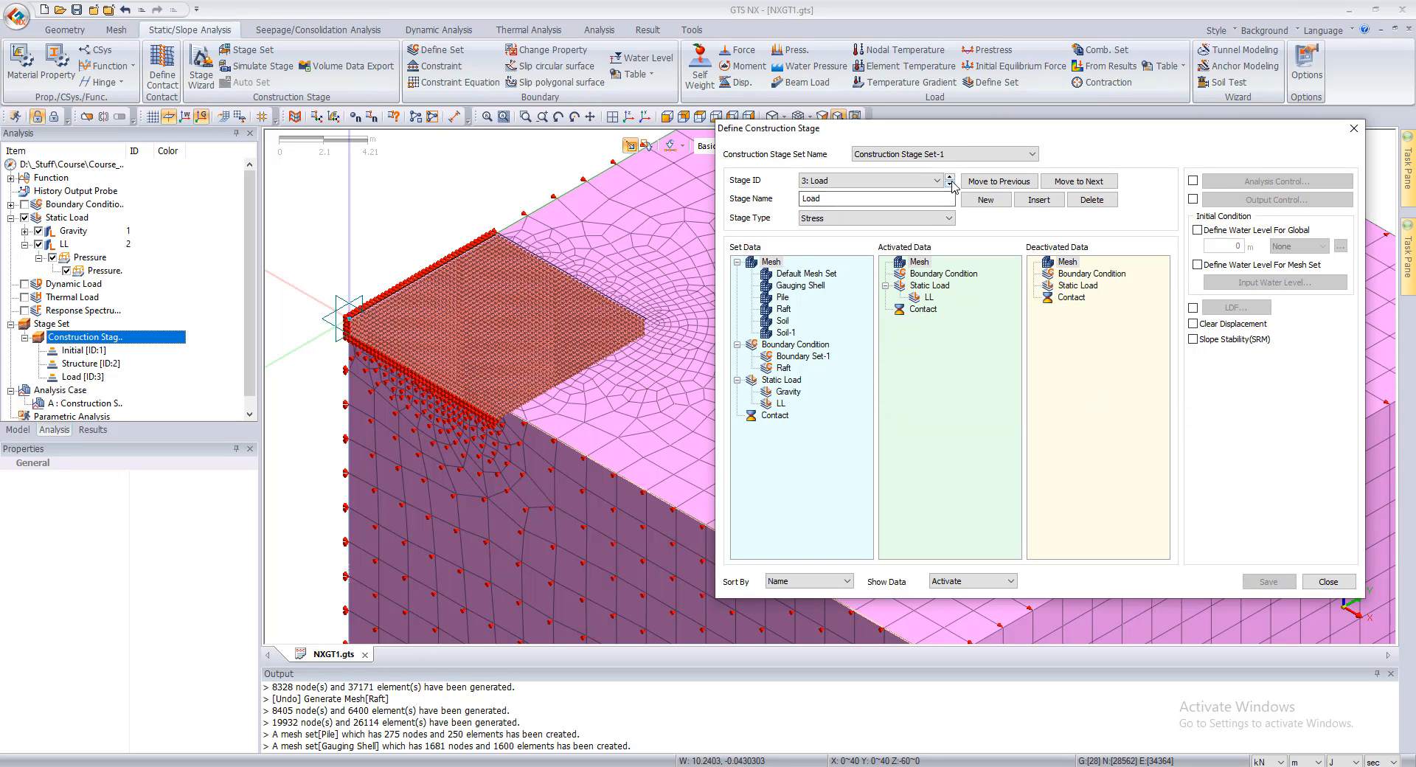
left_click(951, 177)
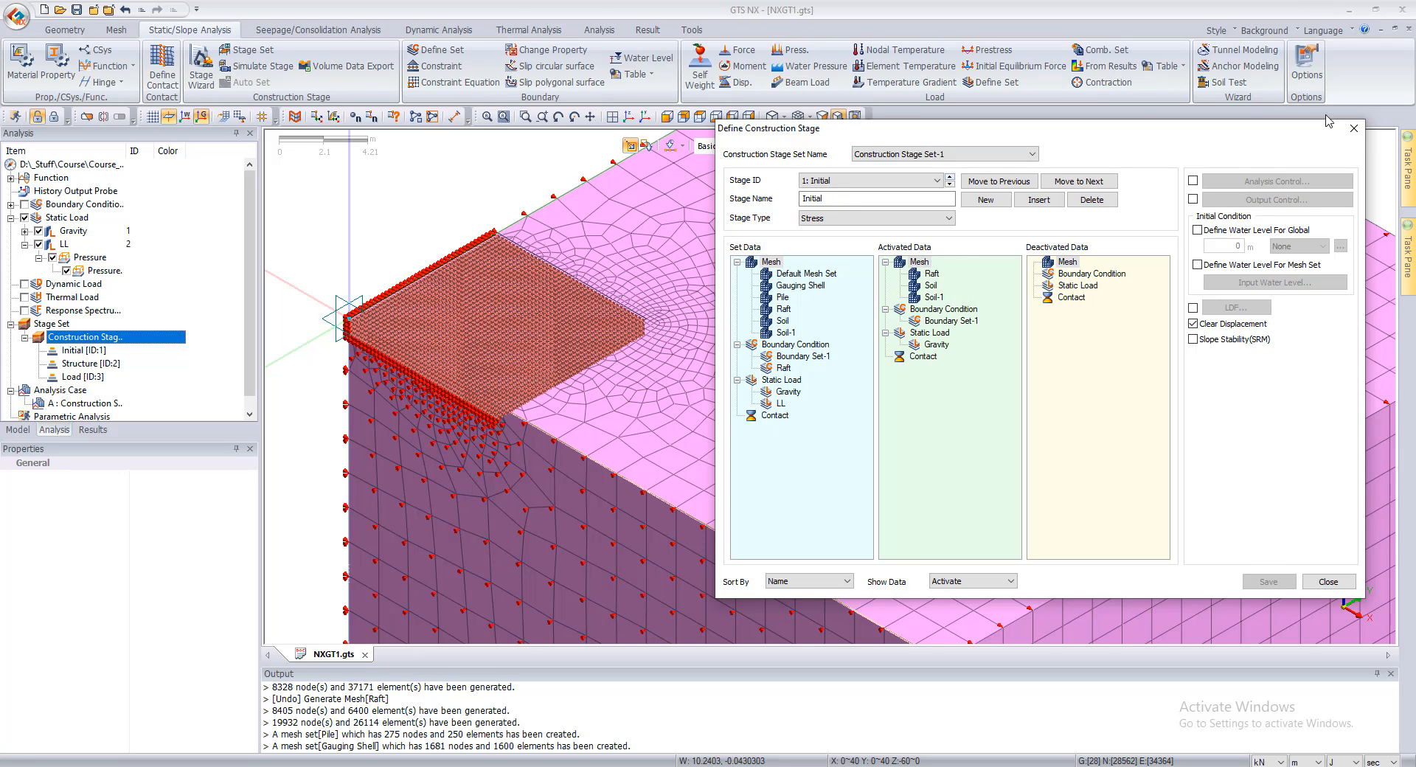
left_click(1353, 128)
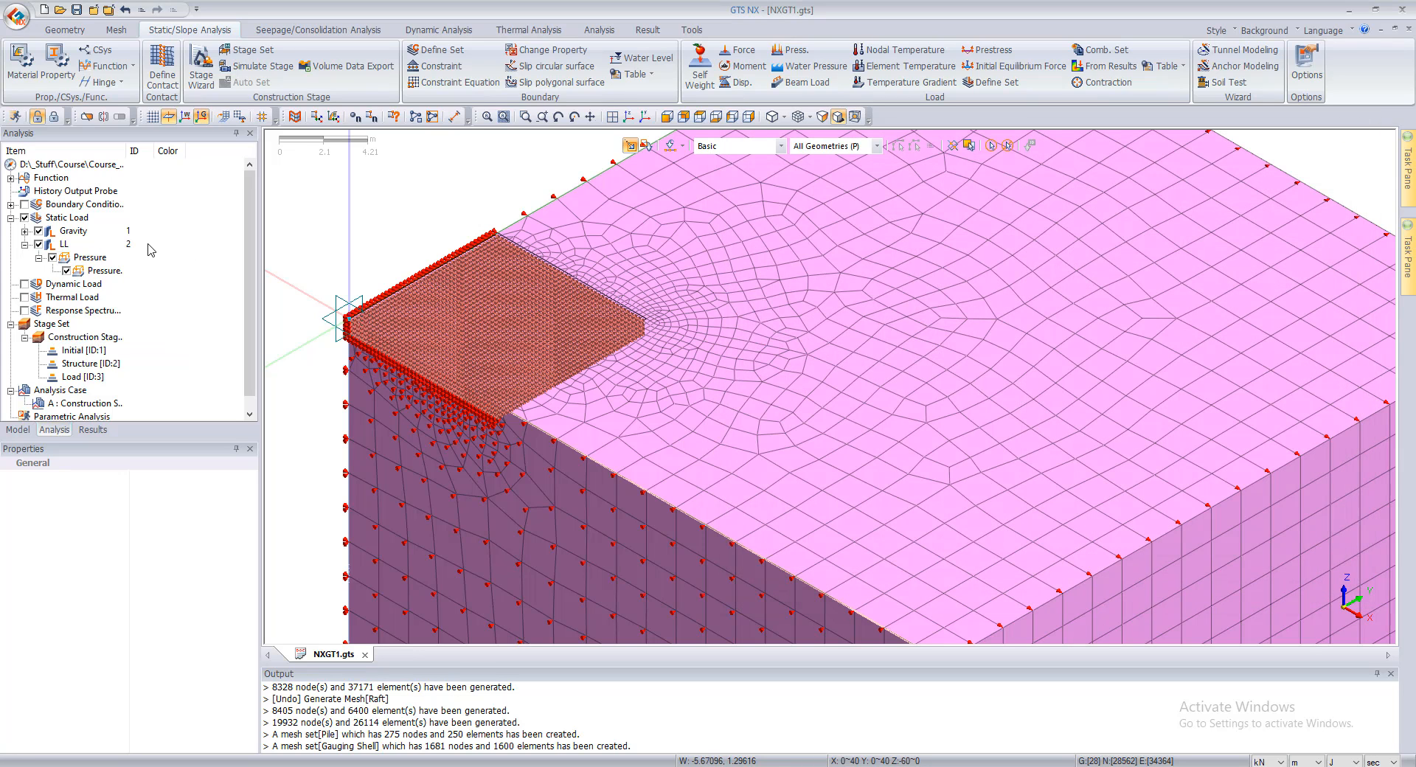
Step: Expand the static loads and boundary conditions, and delete the Change Property condition from Boundary Set-1
left_click(25, 231)
left_click(39, 244)
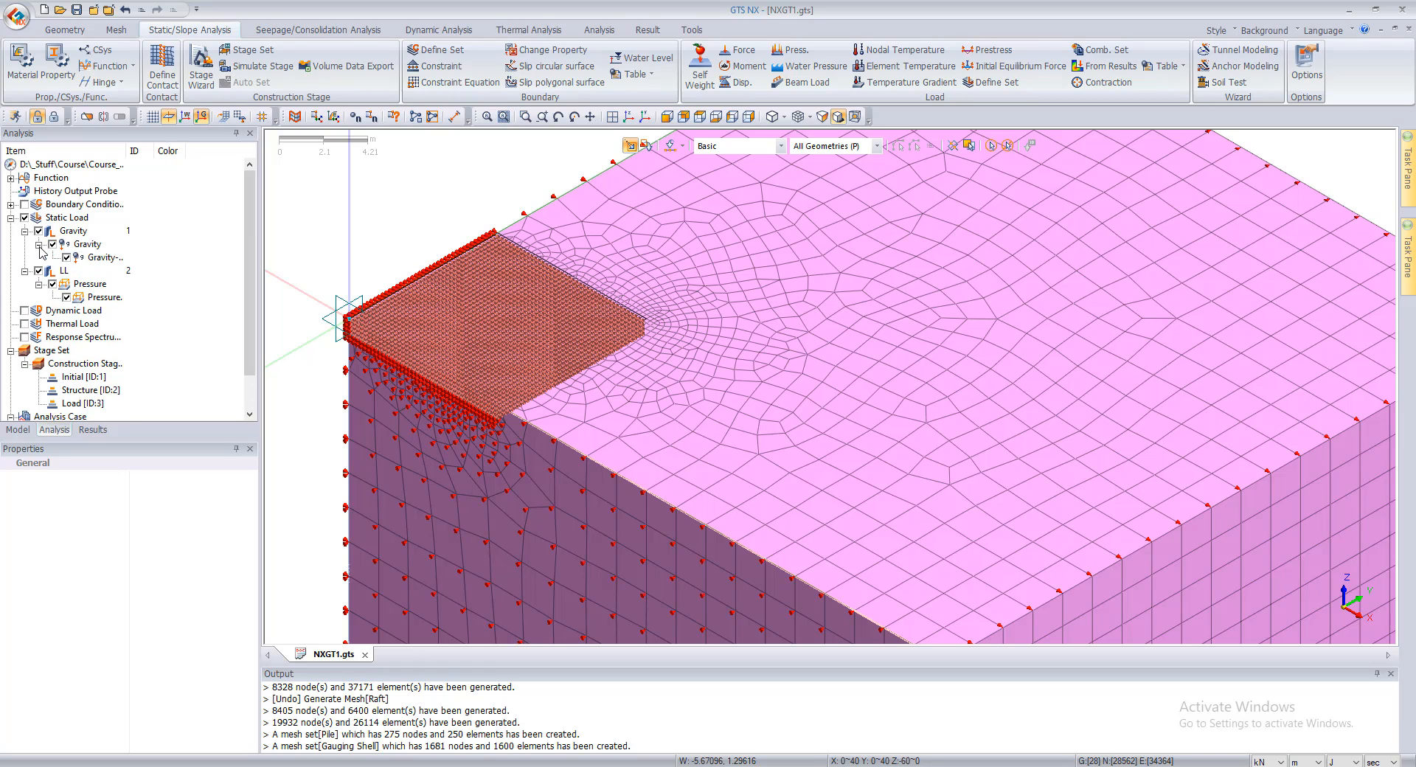
left_click(11, 205)
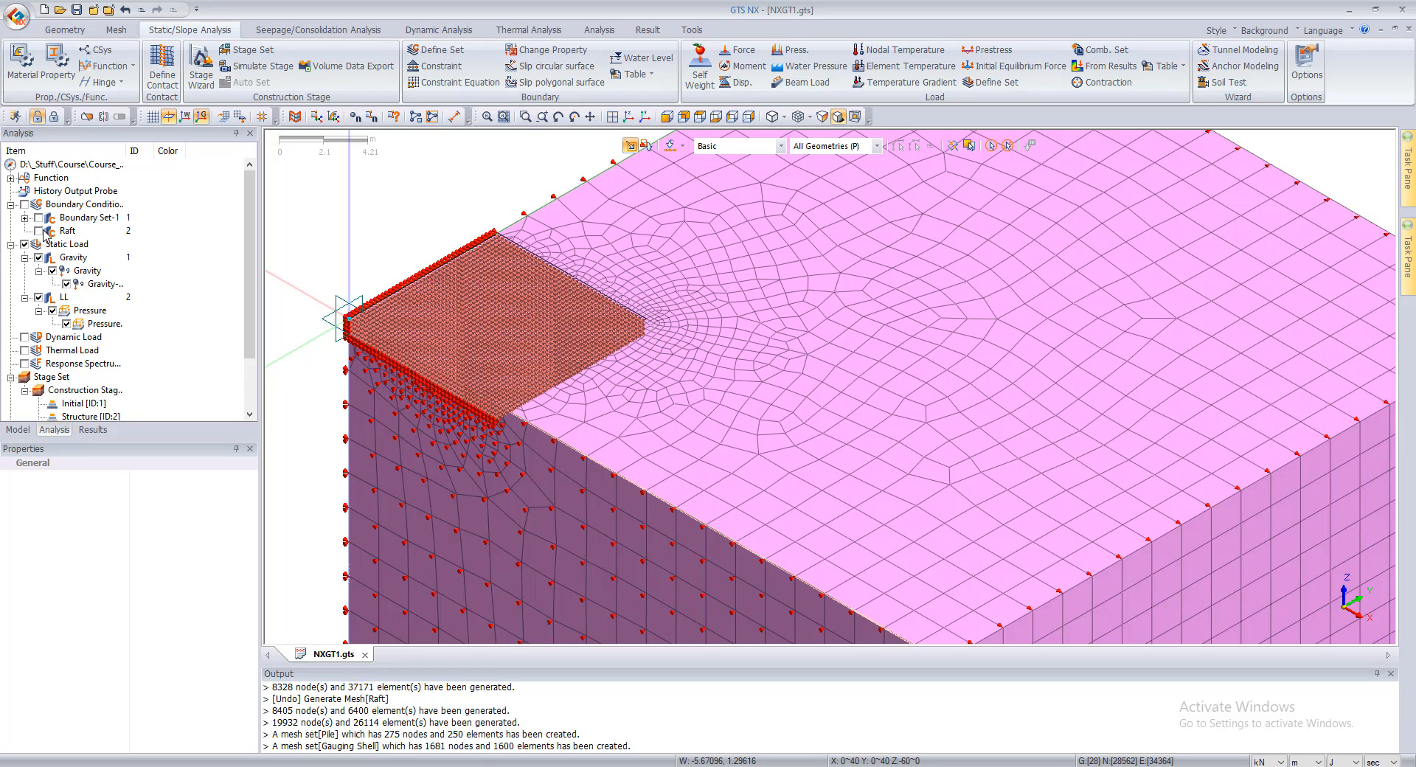
left_click(25, 217)
left_click(80, 247)
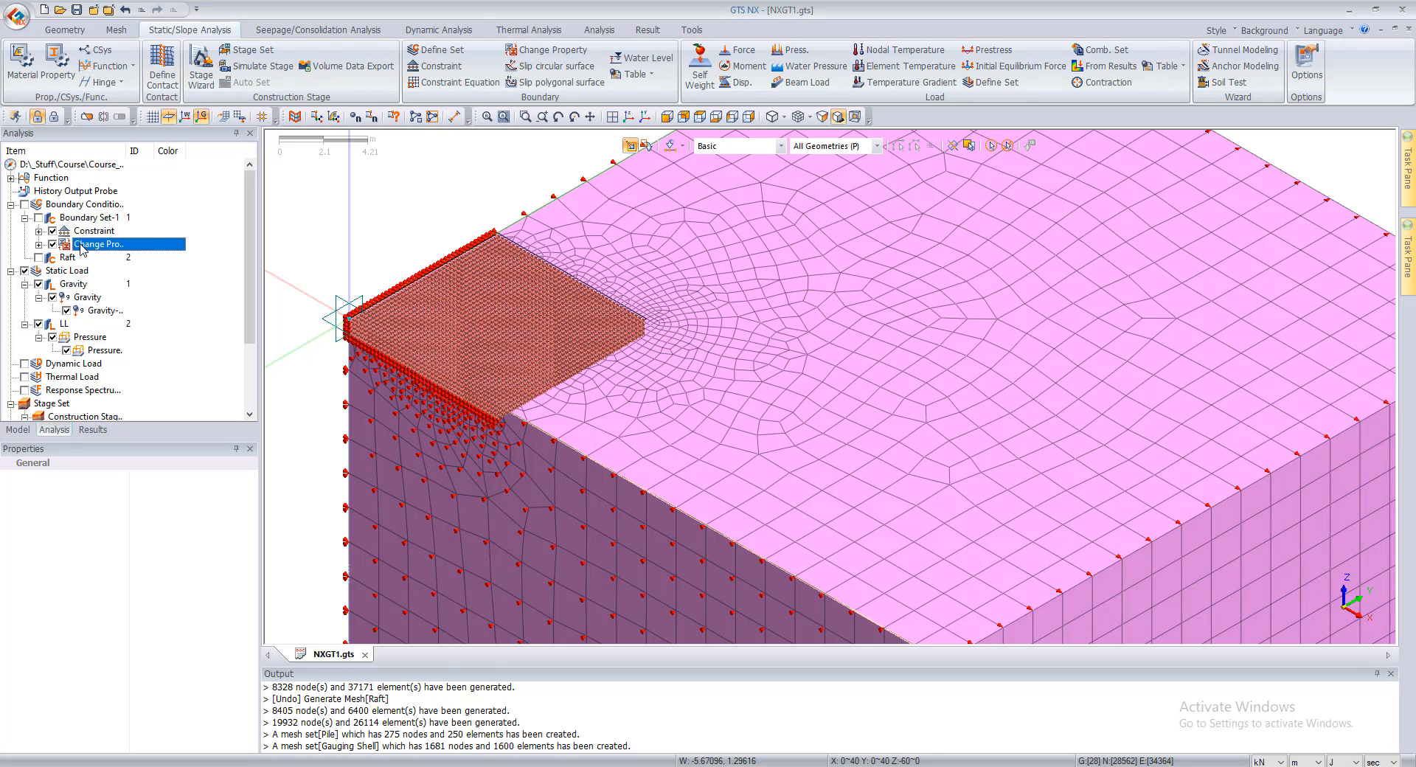
key("Delete")
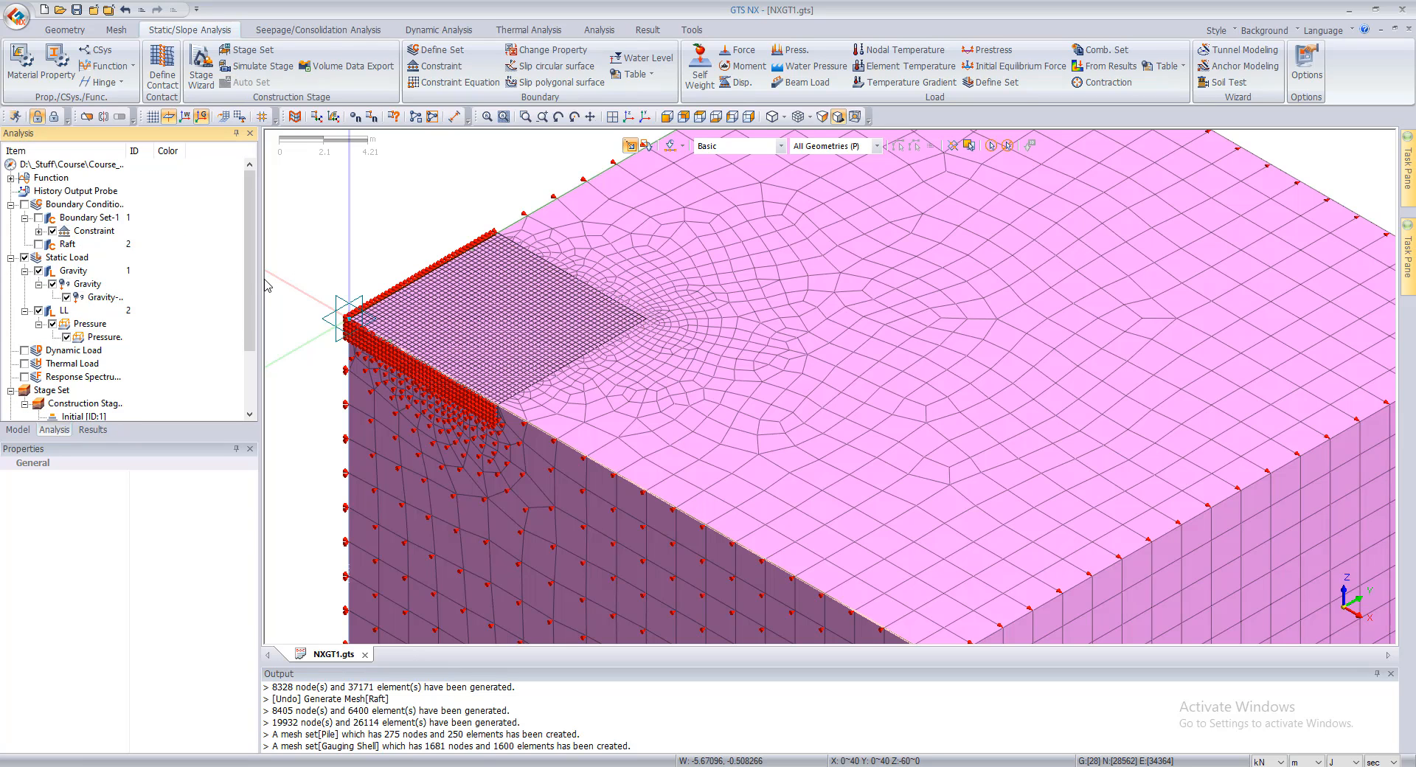
Step: Turn on display of the Raft boundary set and inspect the constraints in Boundary Set-1
left_click(39, 245)
left_click(39, 232)
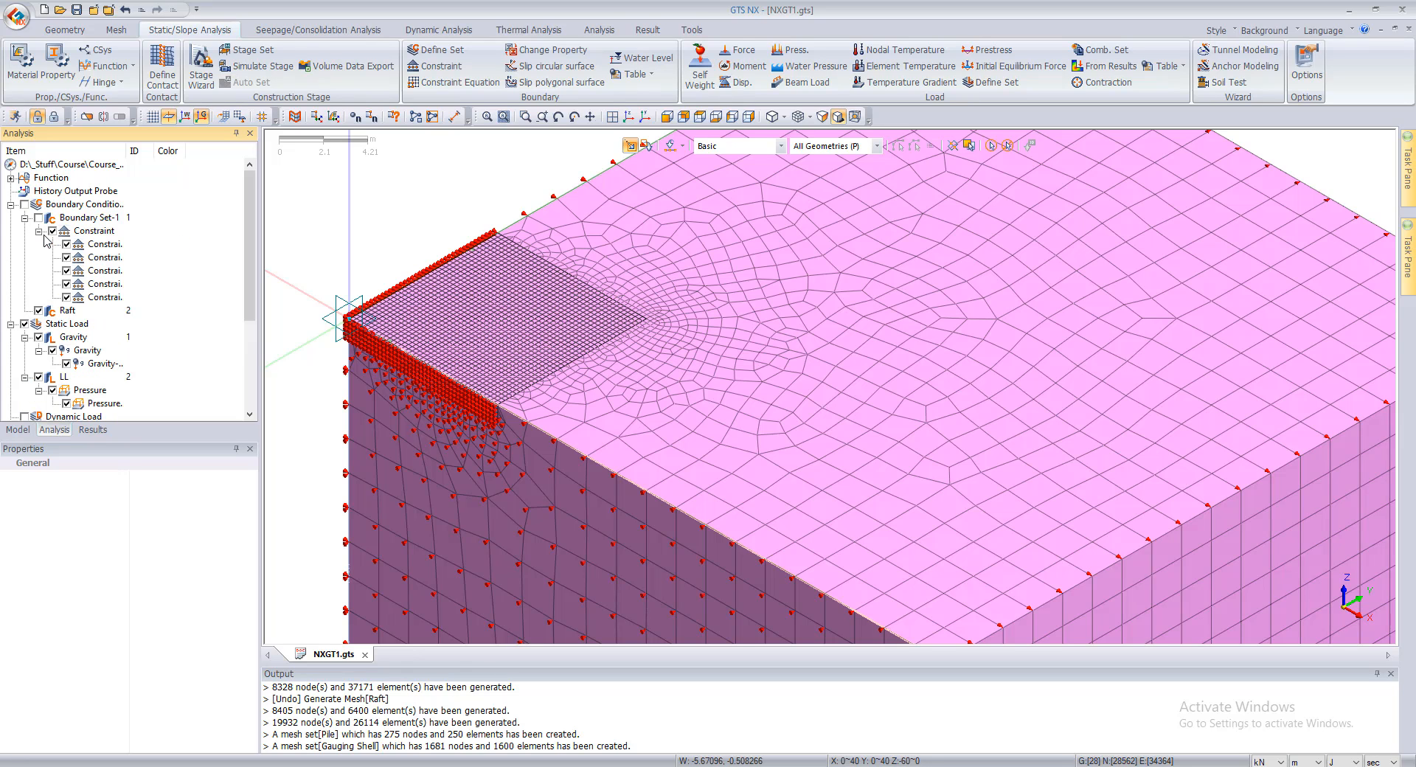
left_click(40, 231)
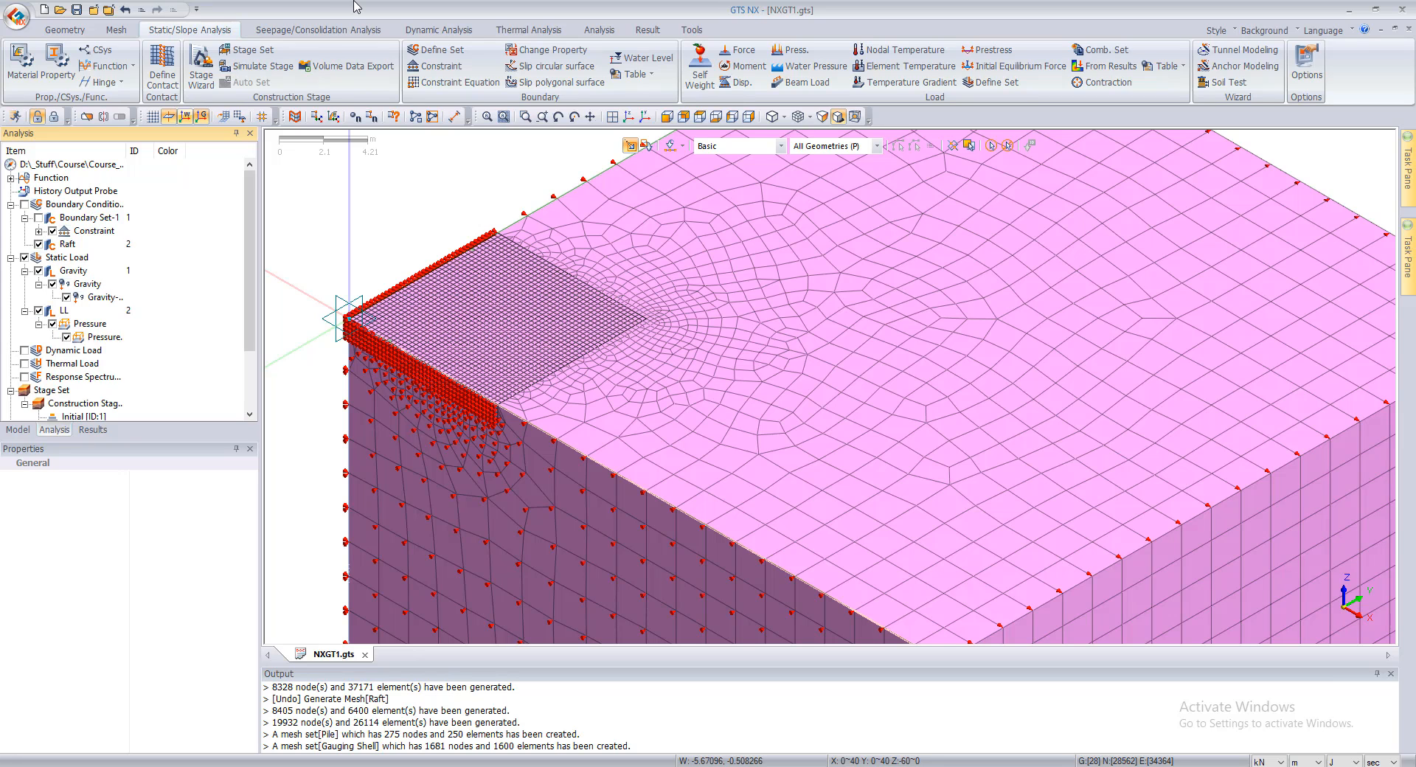
Step: Add a property change assigning property 2: Raft to the Raft mesh set's elements in boundary set Raft
left_click(546, 49)
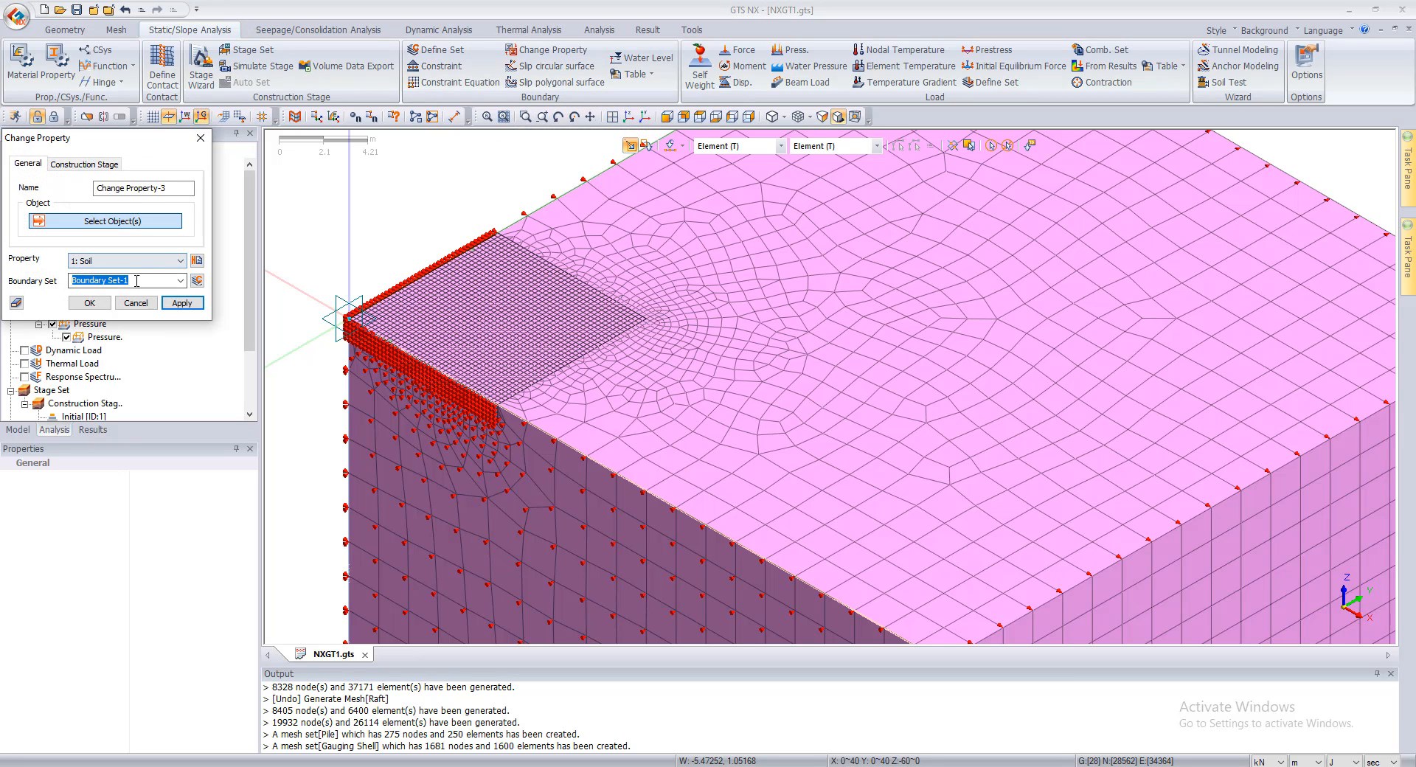
left_click(140, 280)
left_click(142, 304)
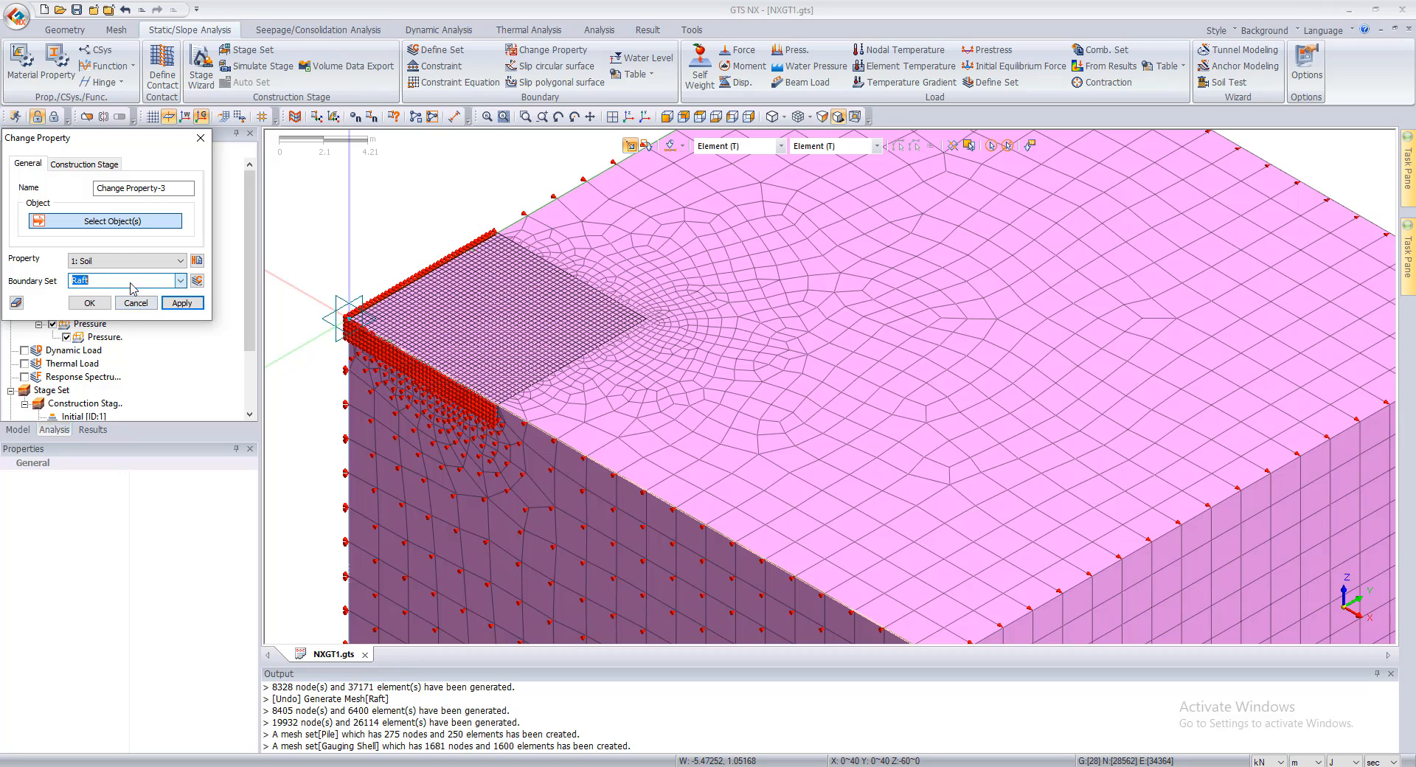
left_click(100, 260)
left_click(90, 284)
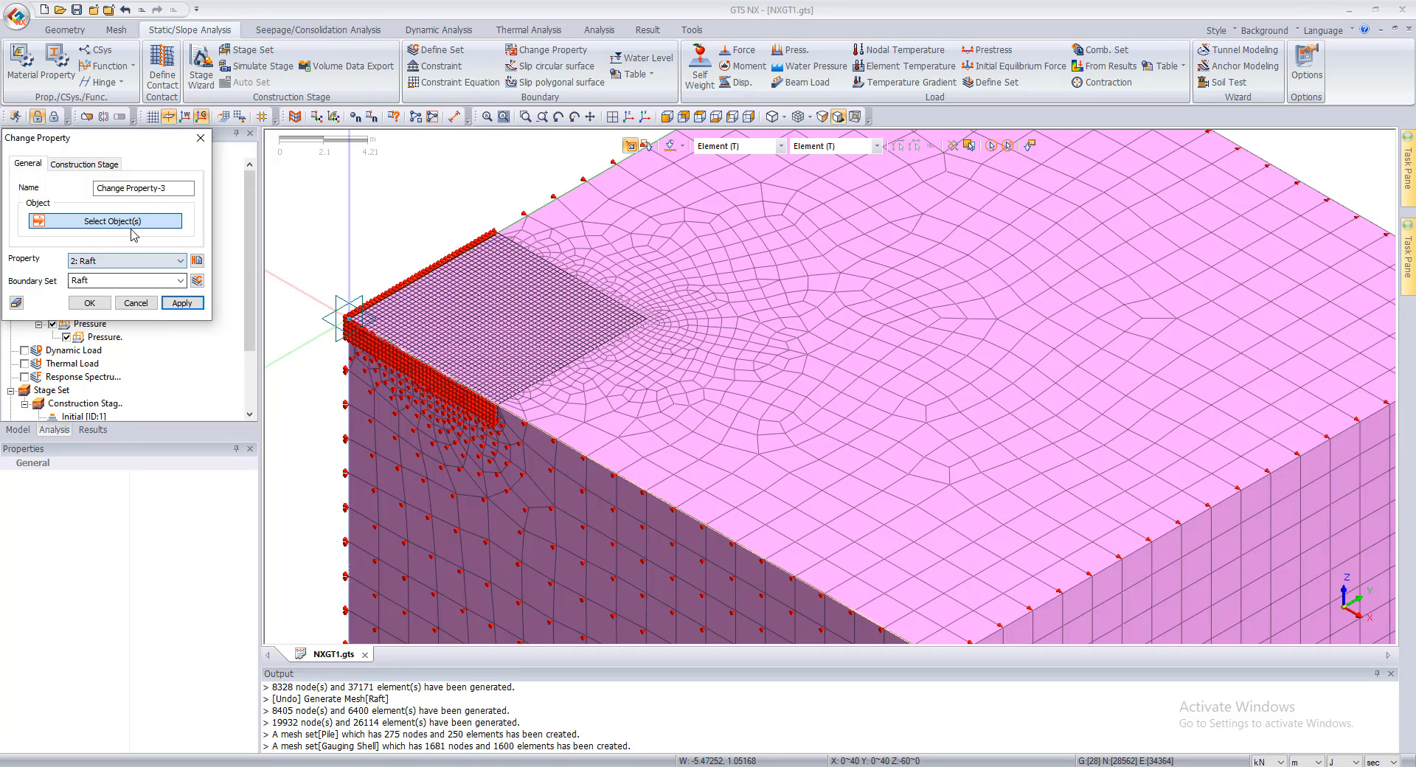
left_click_drag(110, 138, 296, 129)
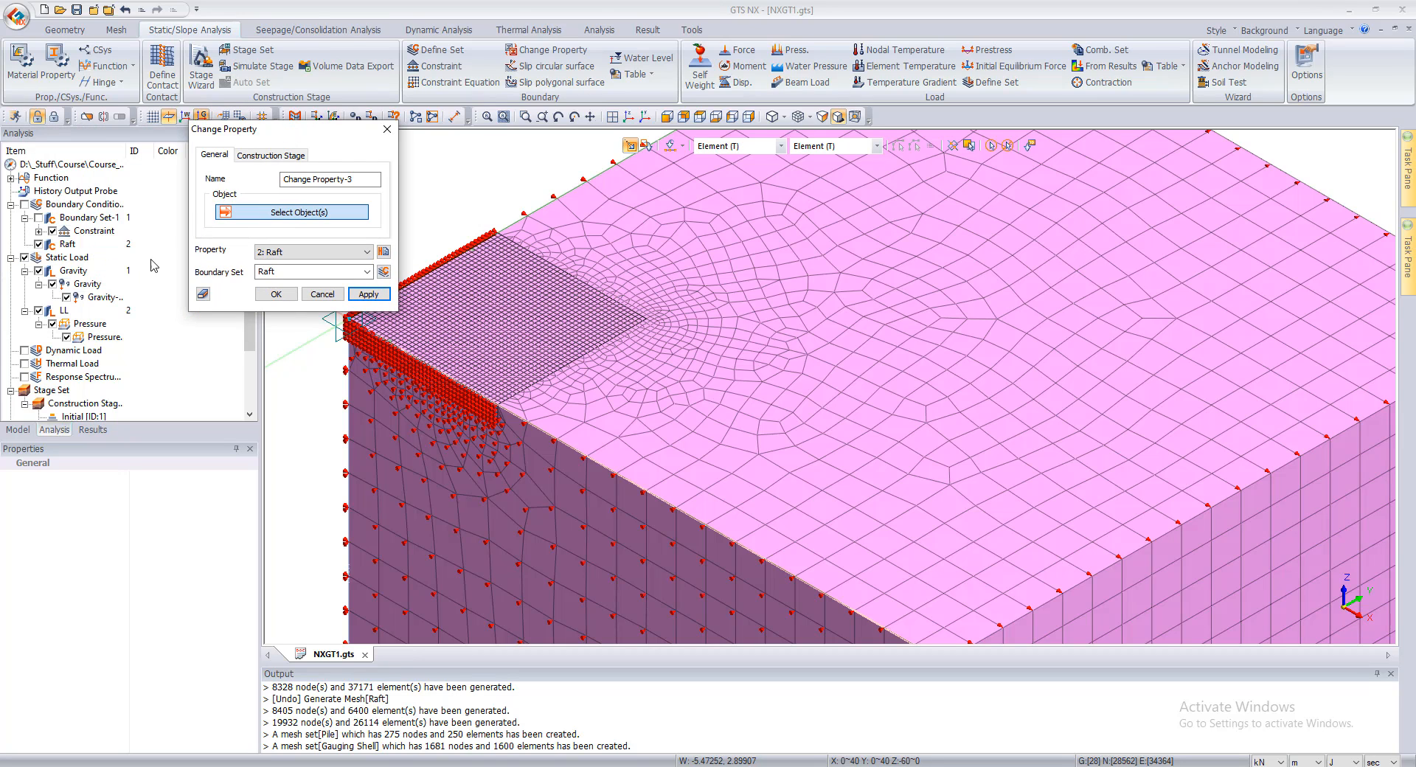
left_click(103, 337)
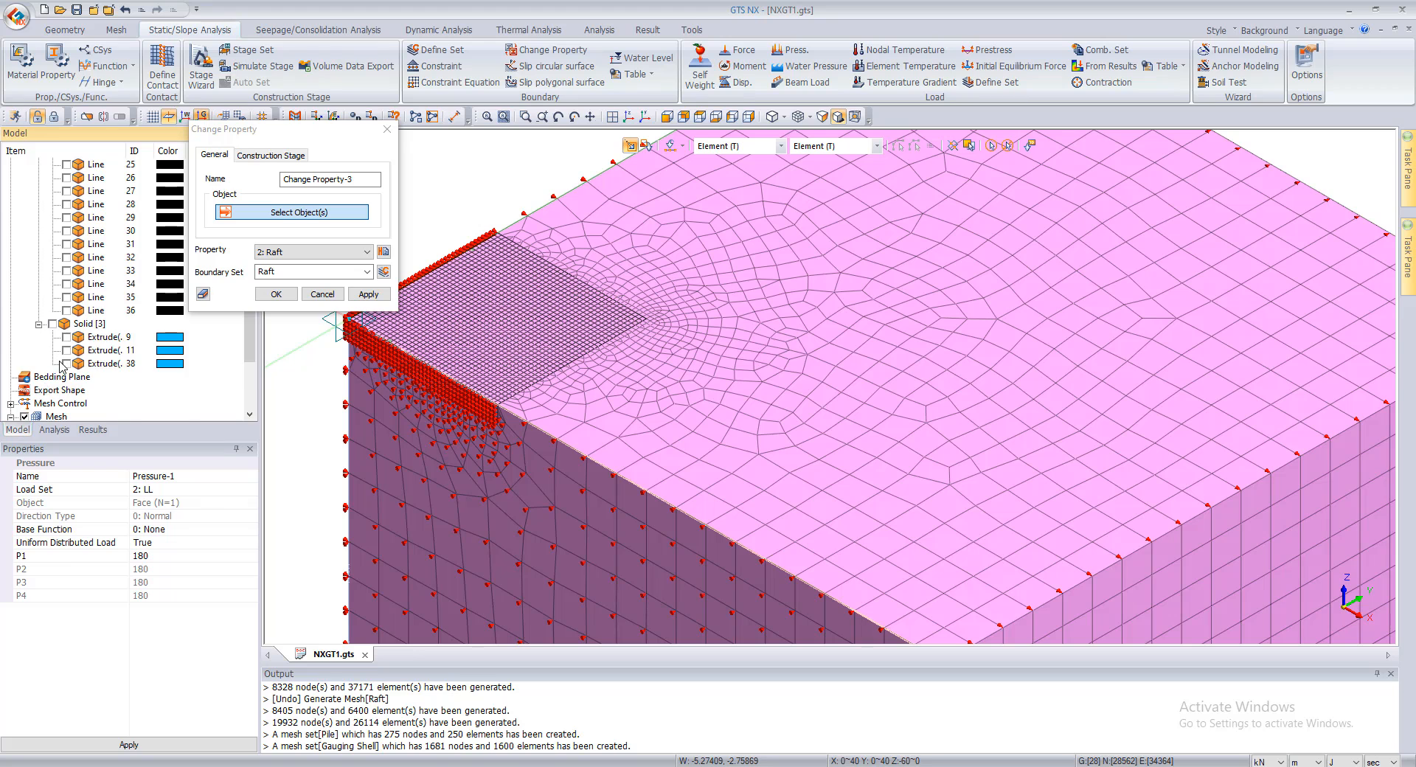
scroll(69, 383, "down", 2)
left_click(68, 364)
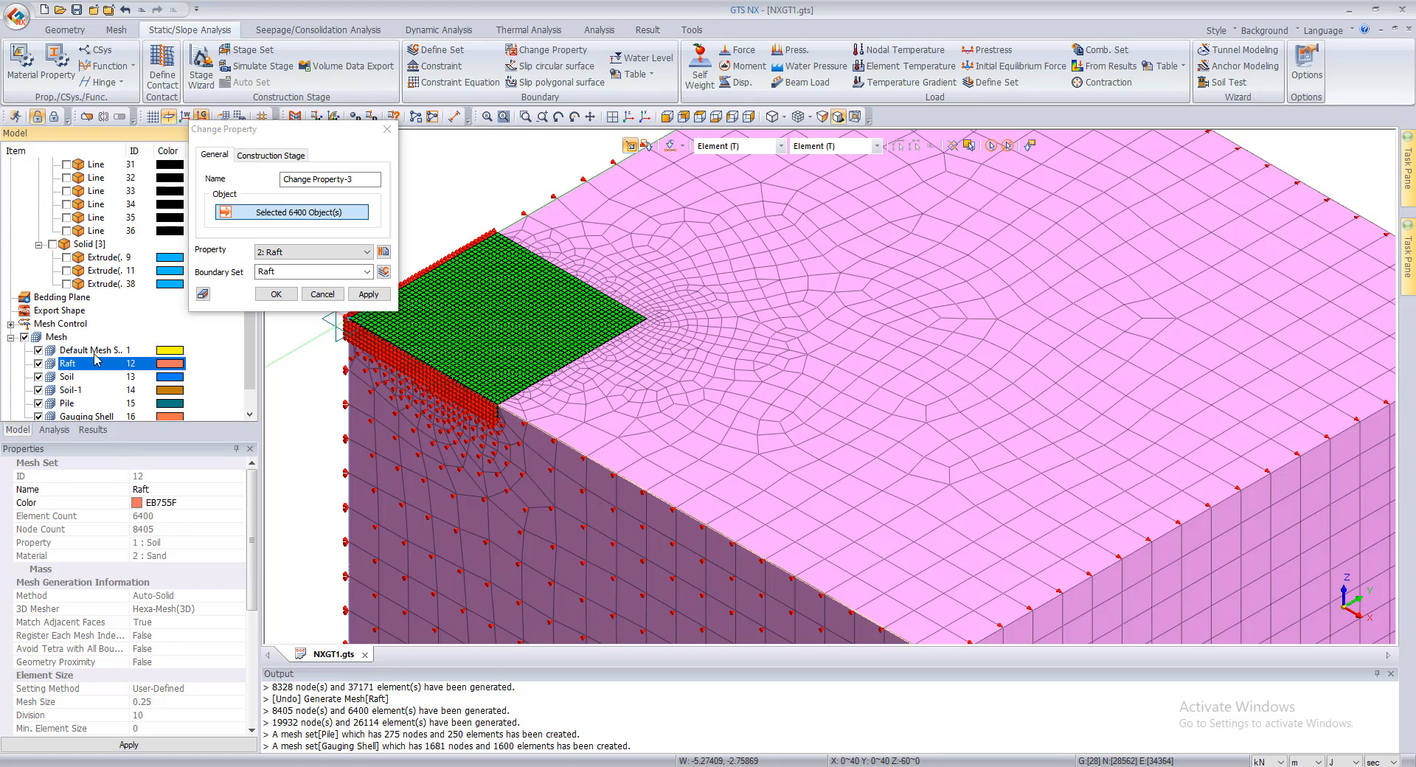
left_click(371, 298)
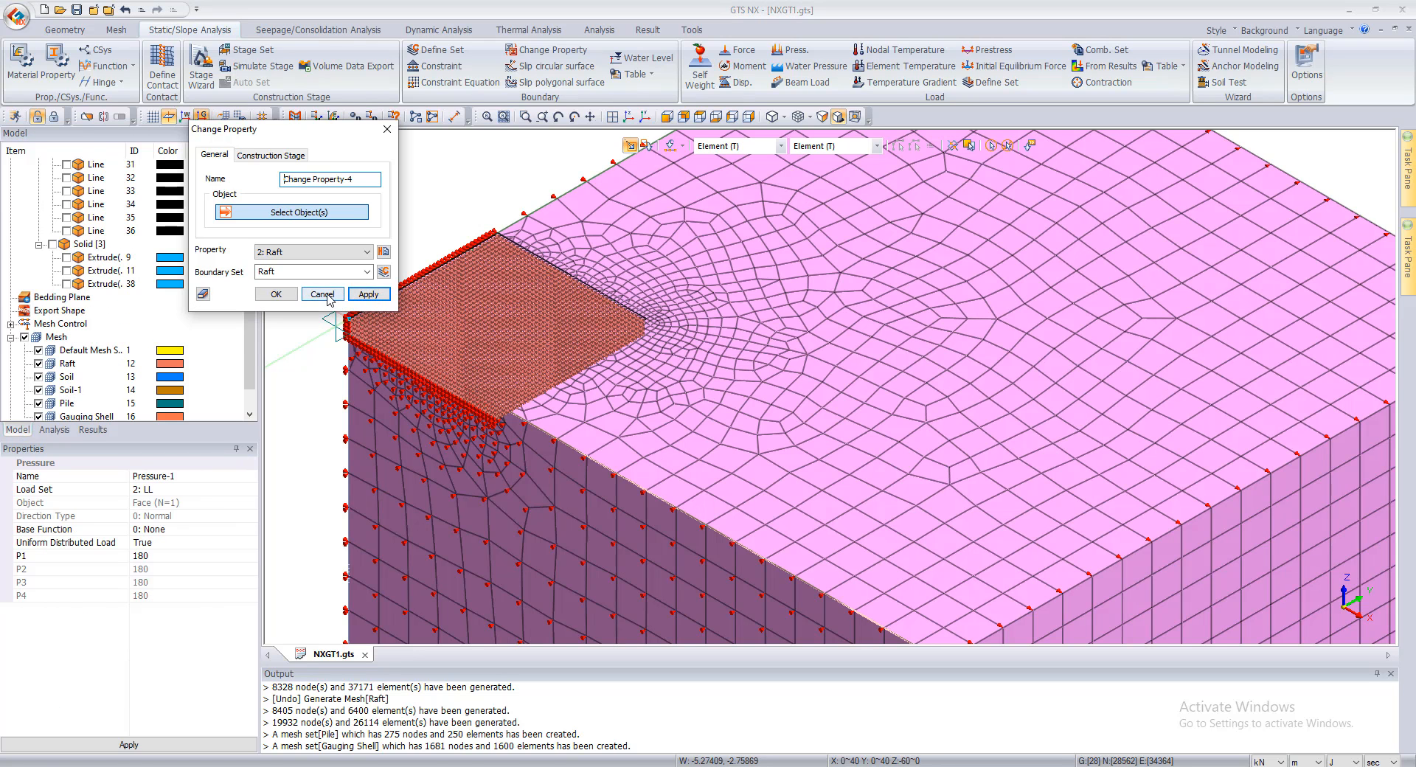
left_click(323, 294)
Step: Review the sets activated in the Structure, Initial and Load stages of Construction Stage Set-1, and close the stage definition
left_click(55, 430)
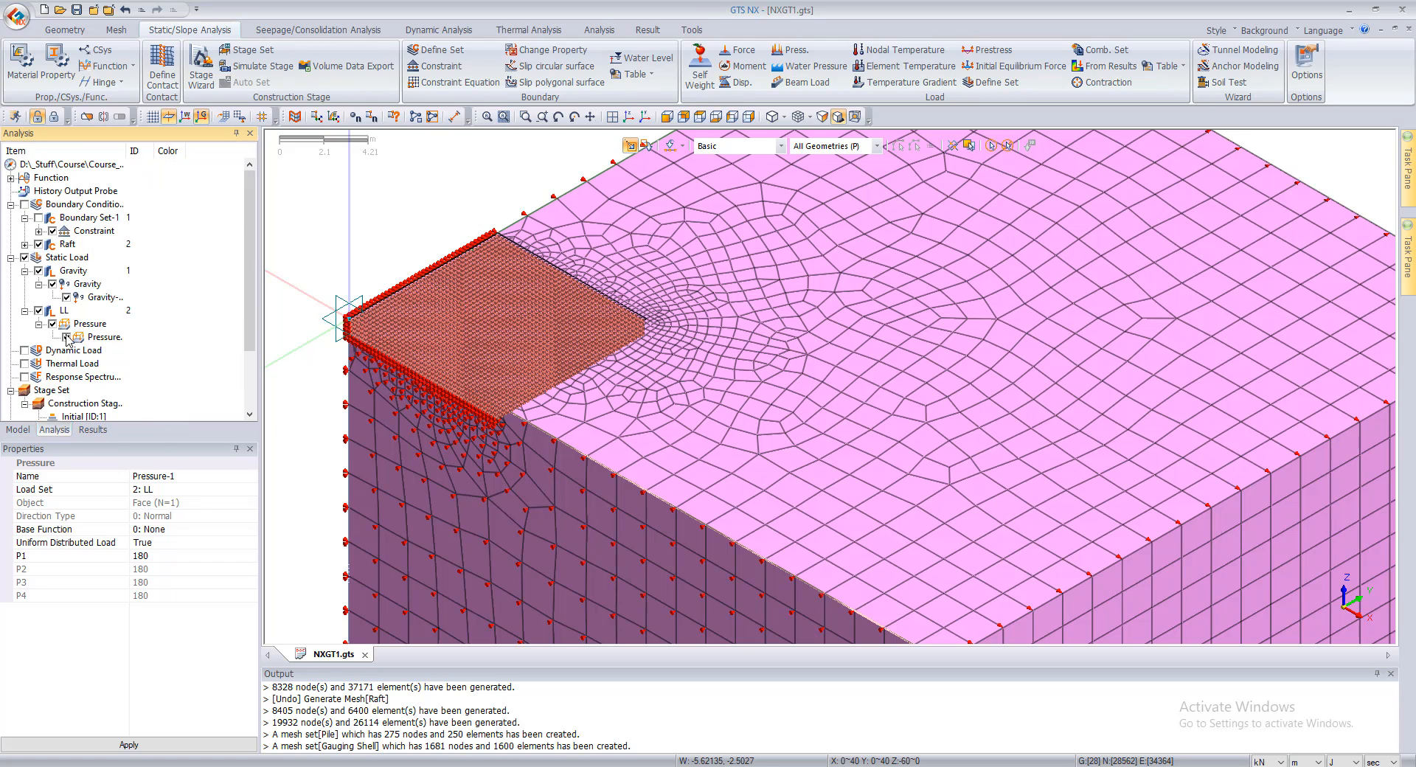
scroll(68, 343, "down", 2)
right_click(84, 347)
left_click(96, 360)
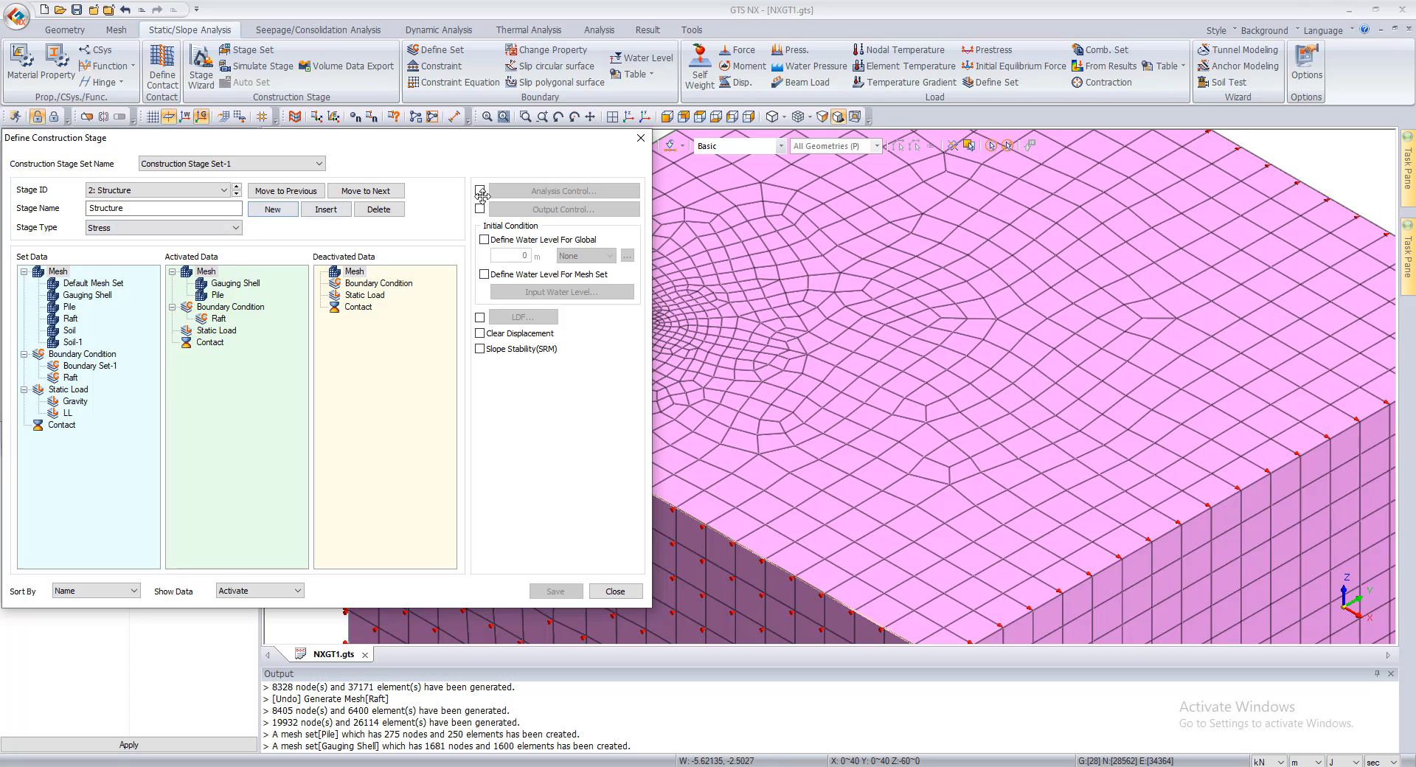
left_click_drag(458, 147, 1196, 148)
left_click(974, 193)
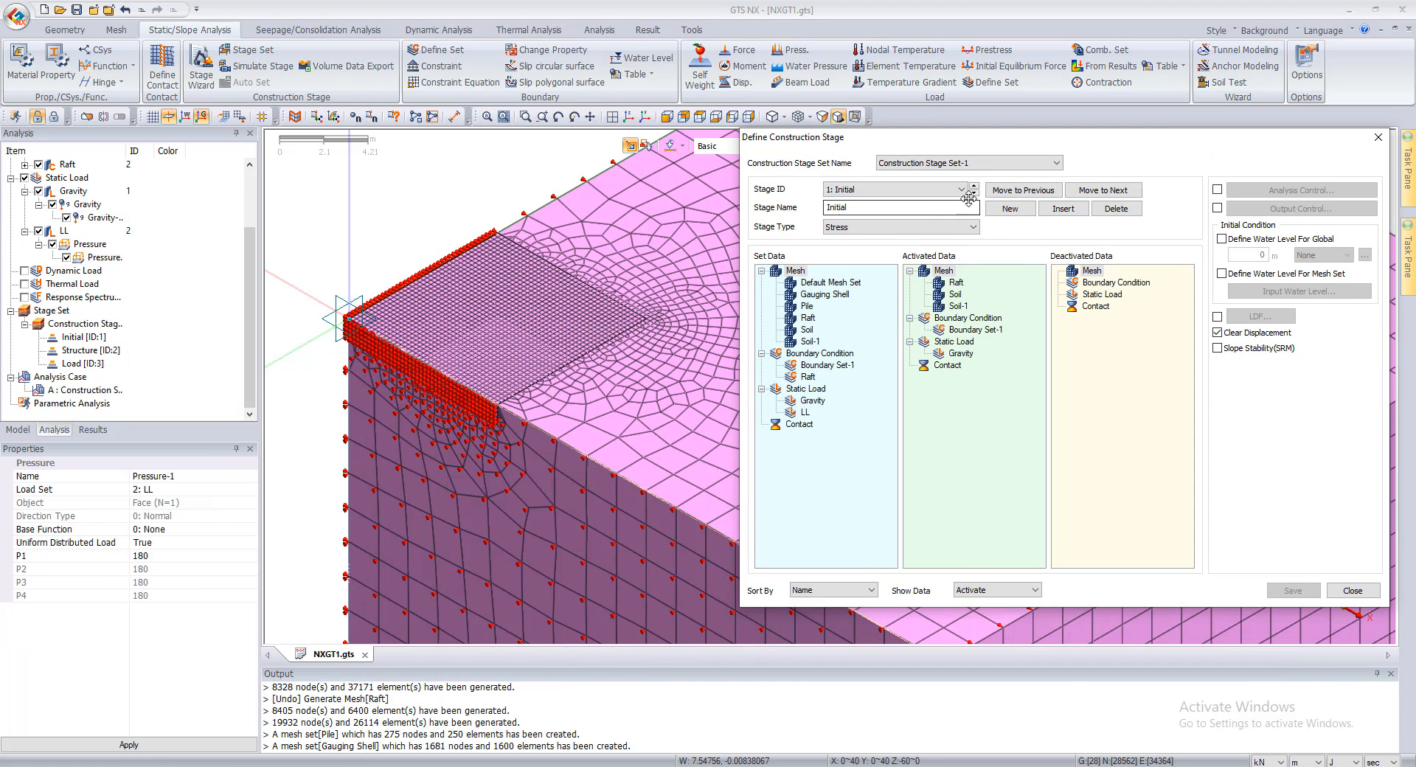
left_click(975, 195)
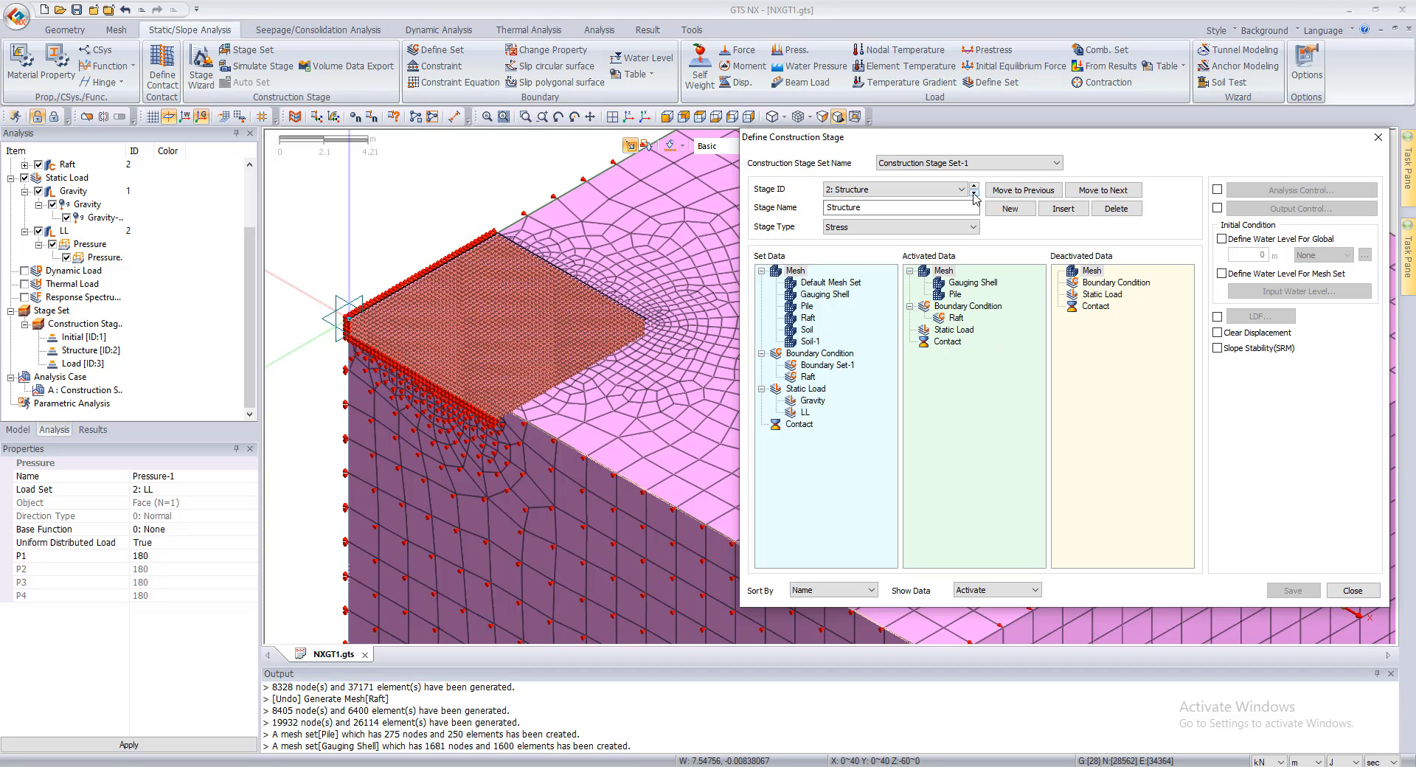
left_click(1352, 591)
Step: Open construction stage analysis case A for editing, check its settings, and close it without changes
scroll(712, 358, "down", 5)
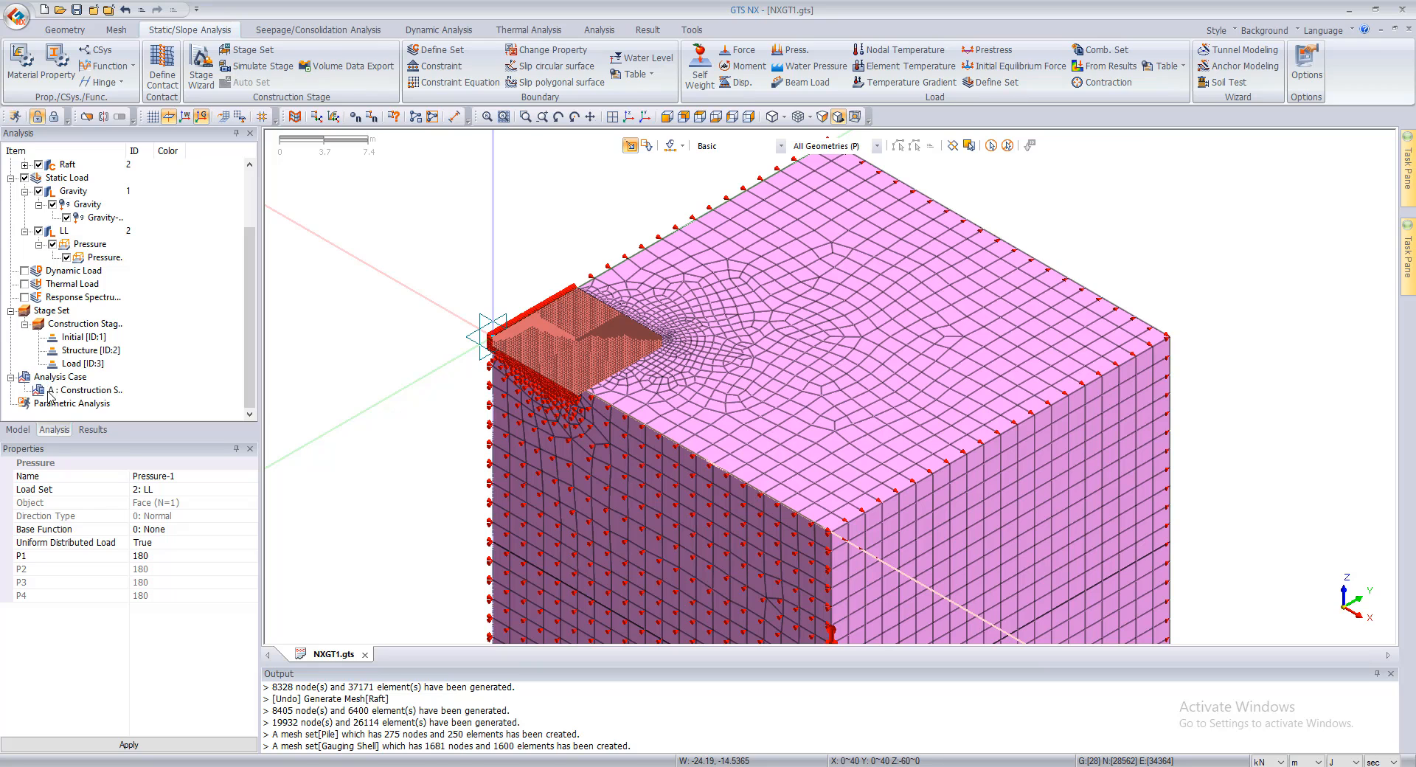
right_click(50, 395)
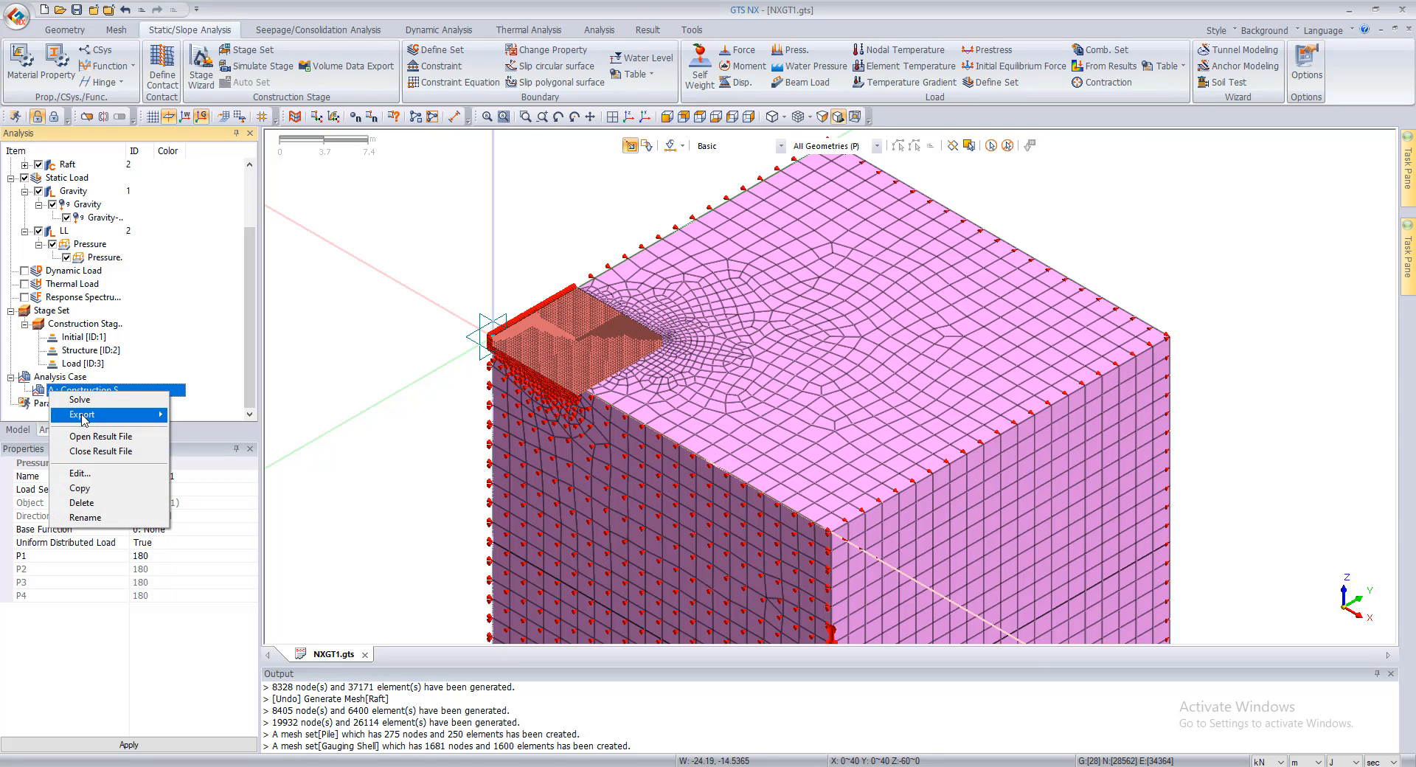
left_click(80, 473)
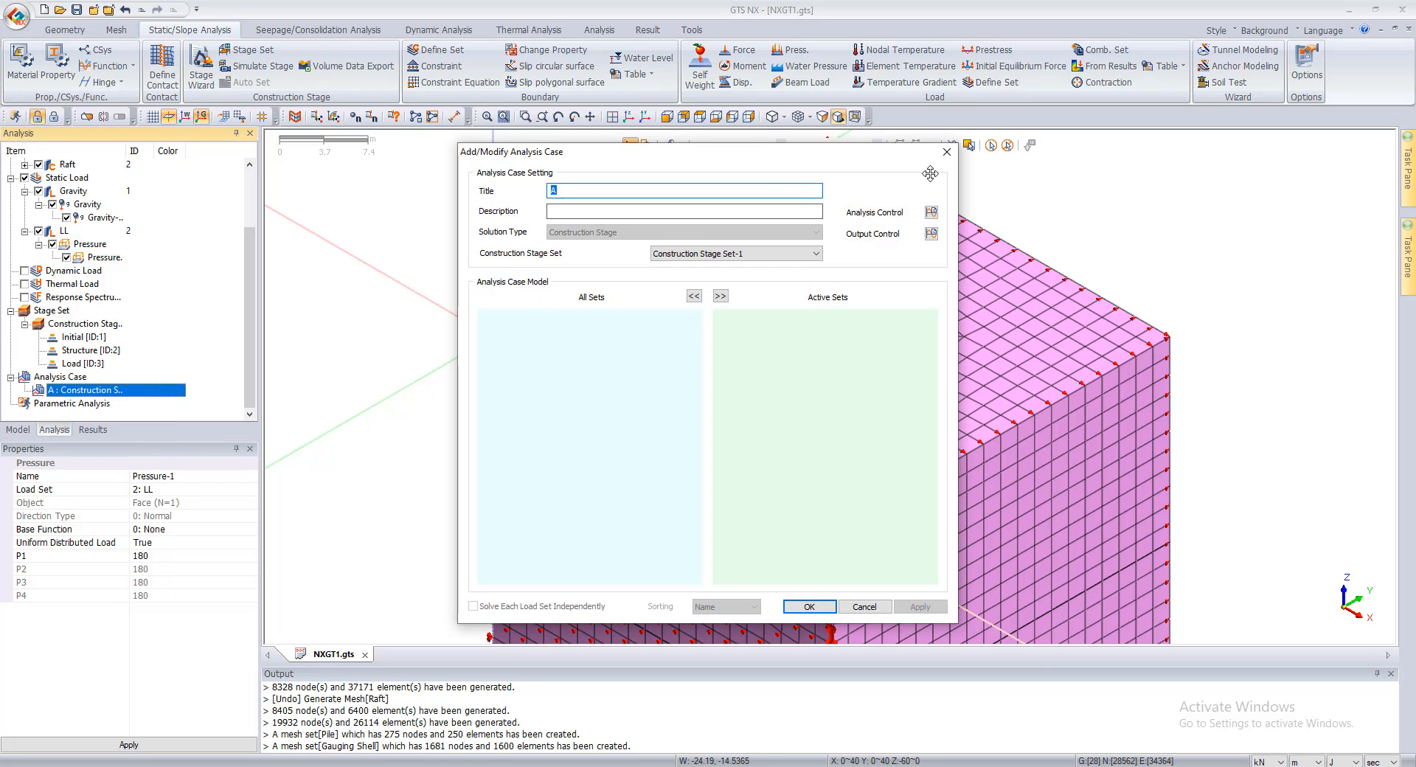
left_click(947, 151)
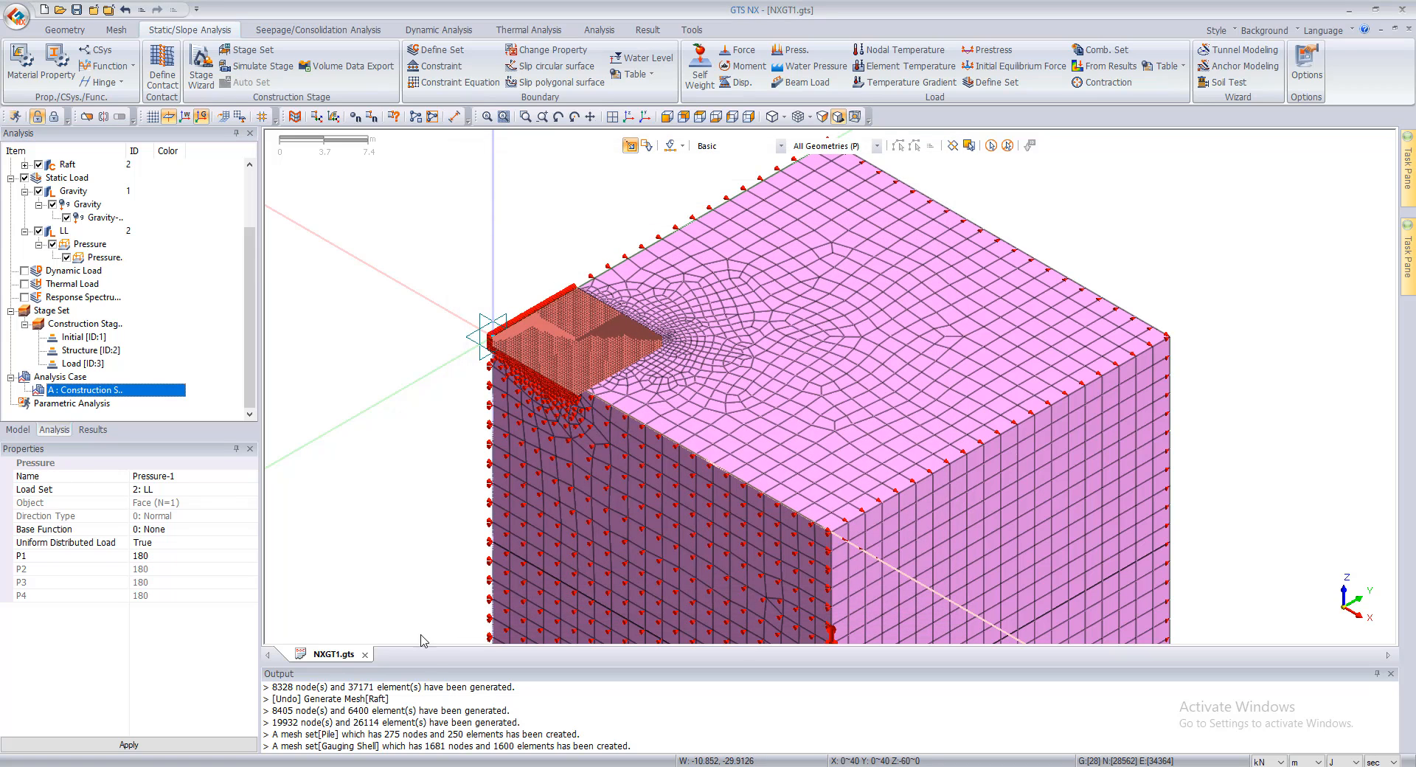
Step: Run the solver for construction stage analysis case A
left_click_drag(429, 666, 425, 712)
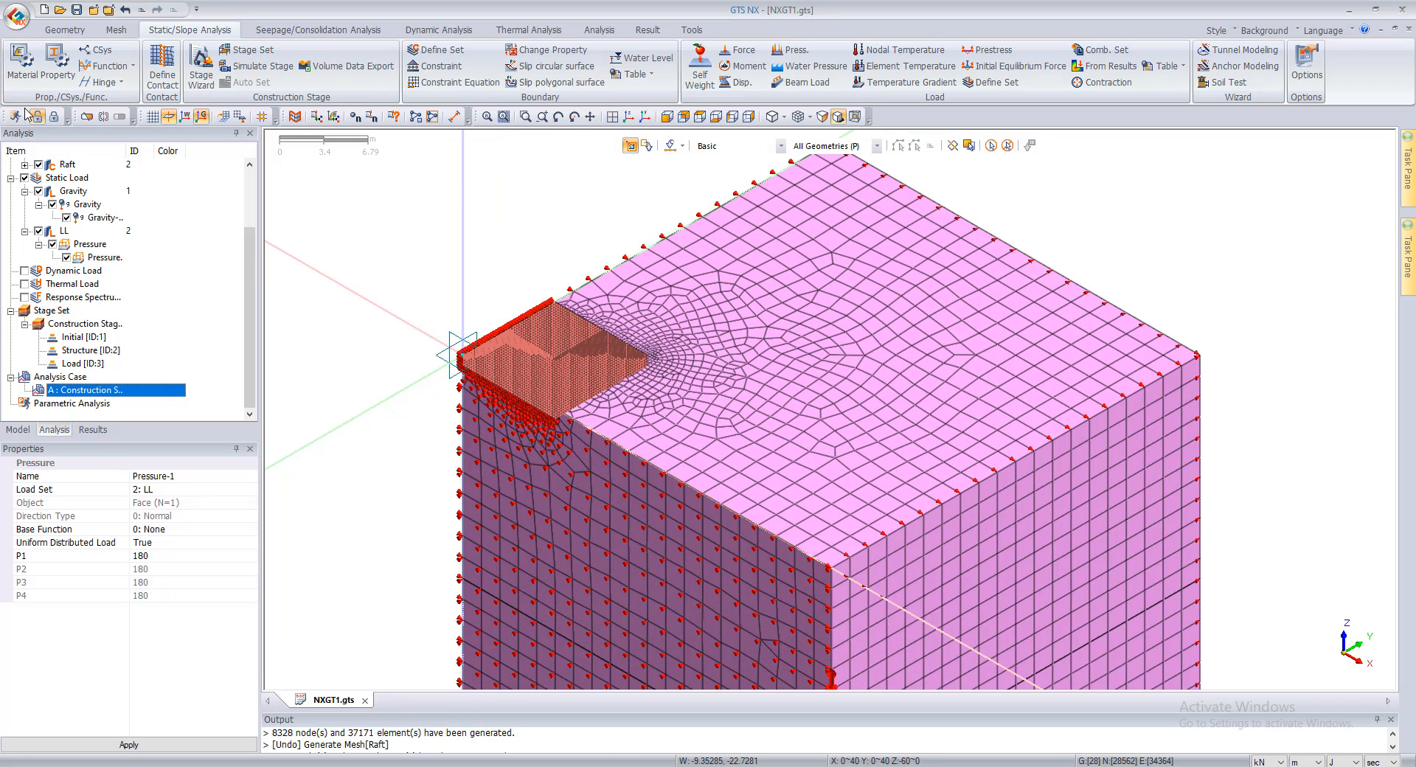
left_click(15, 116)
left_click(588, 342)
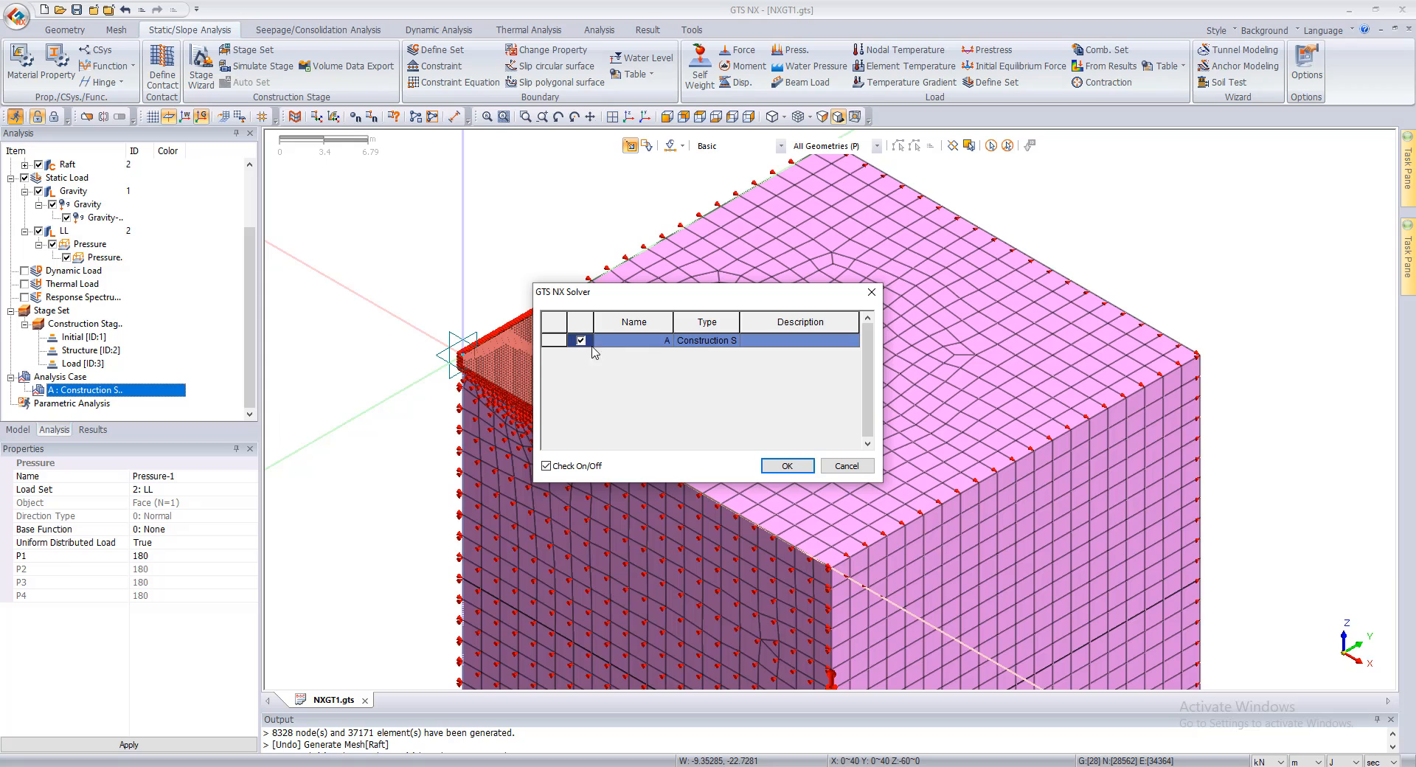
left_click(788, 465)
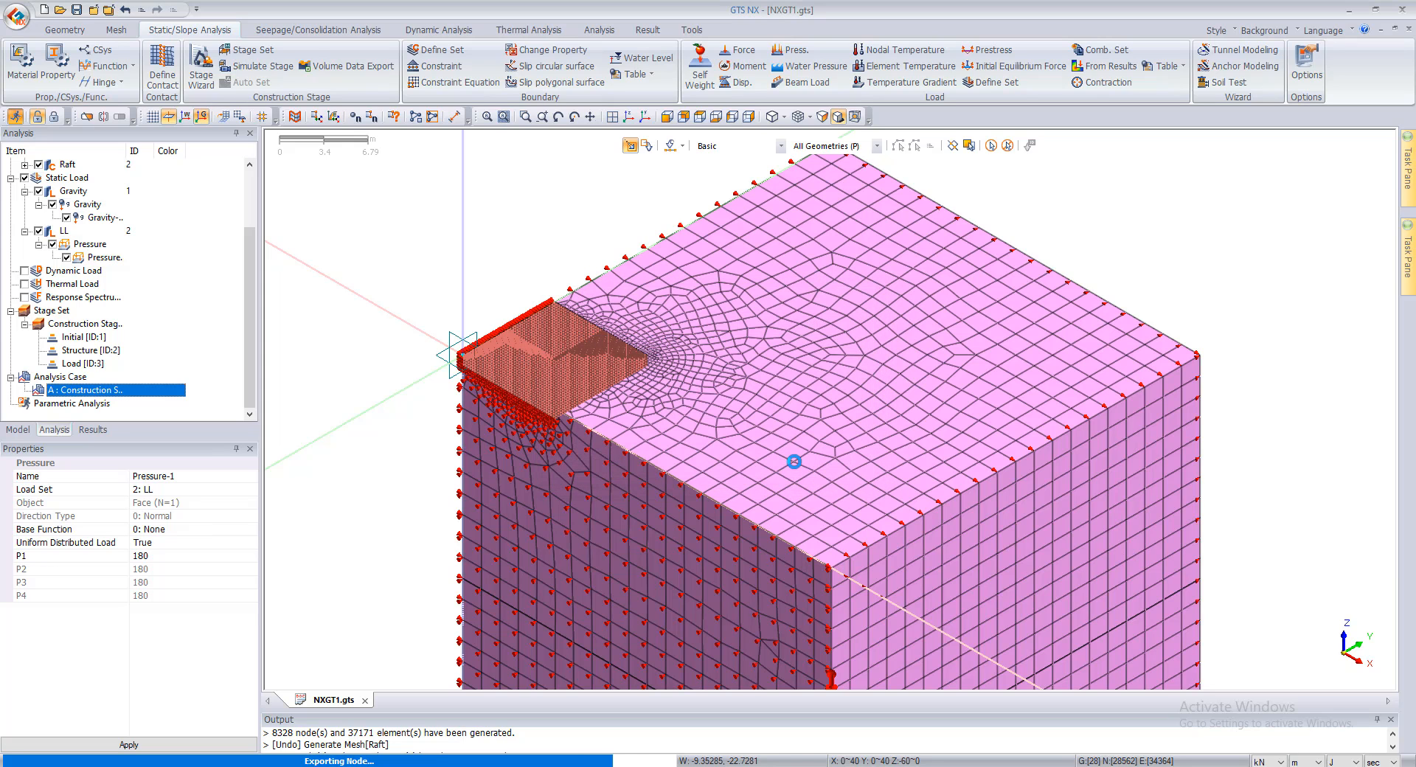
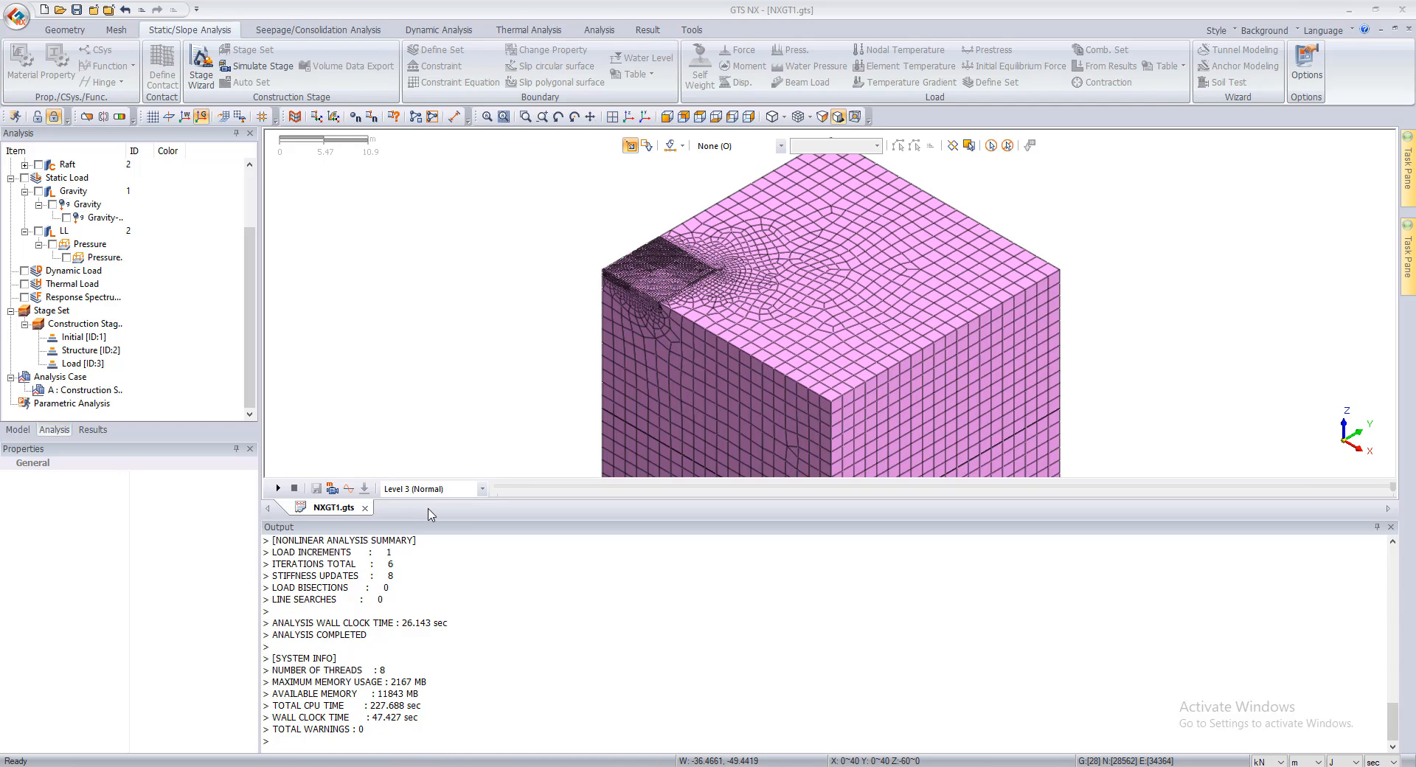
Step: Enlarge the model view and display the TZ translation contour for the Load stage of case A
left_click_drag(432, 519, 441, 716)
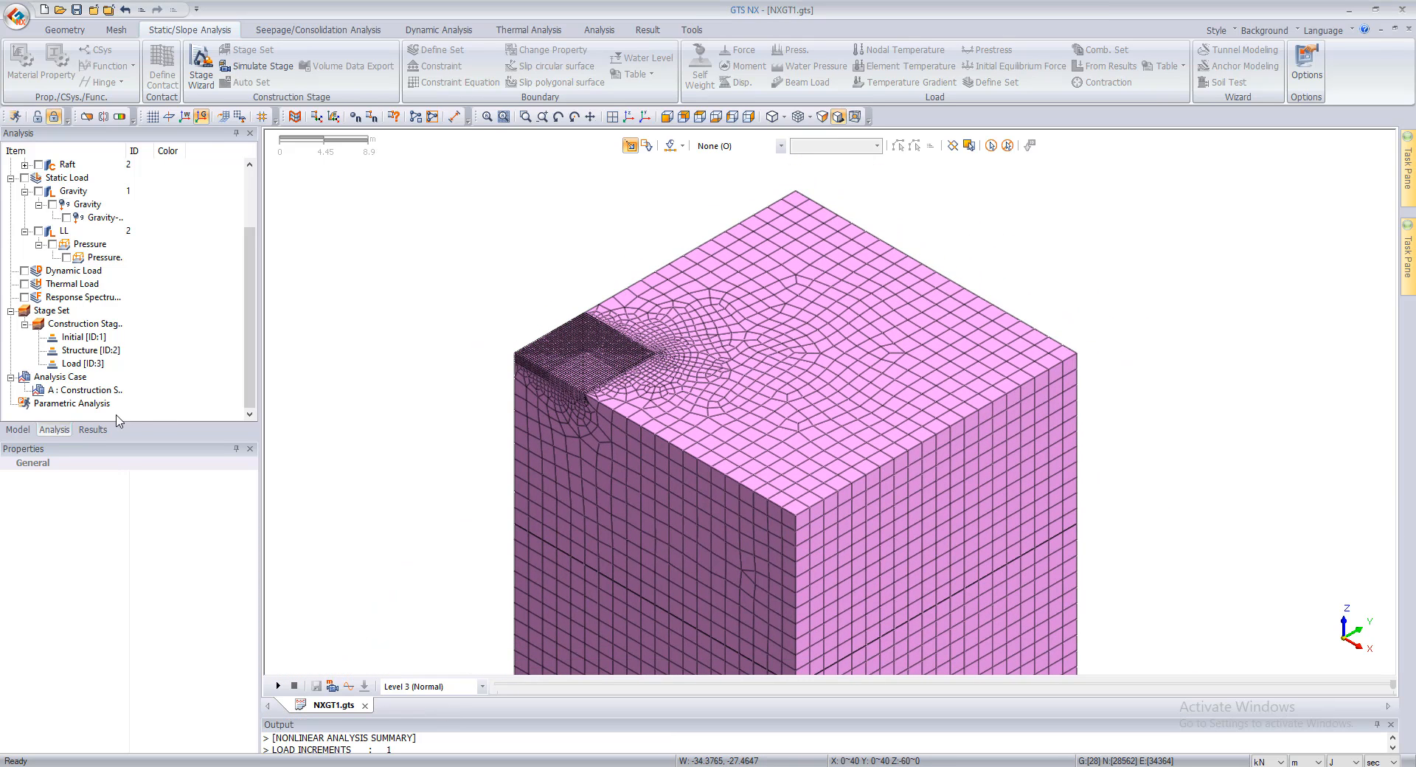
left_click(85, 431)
left_click(38, 284)
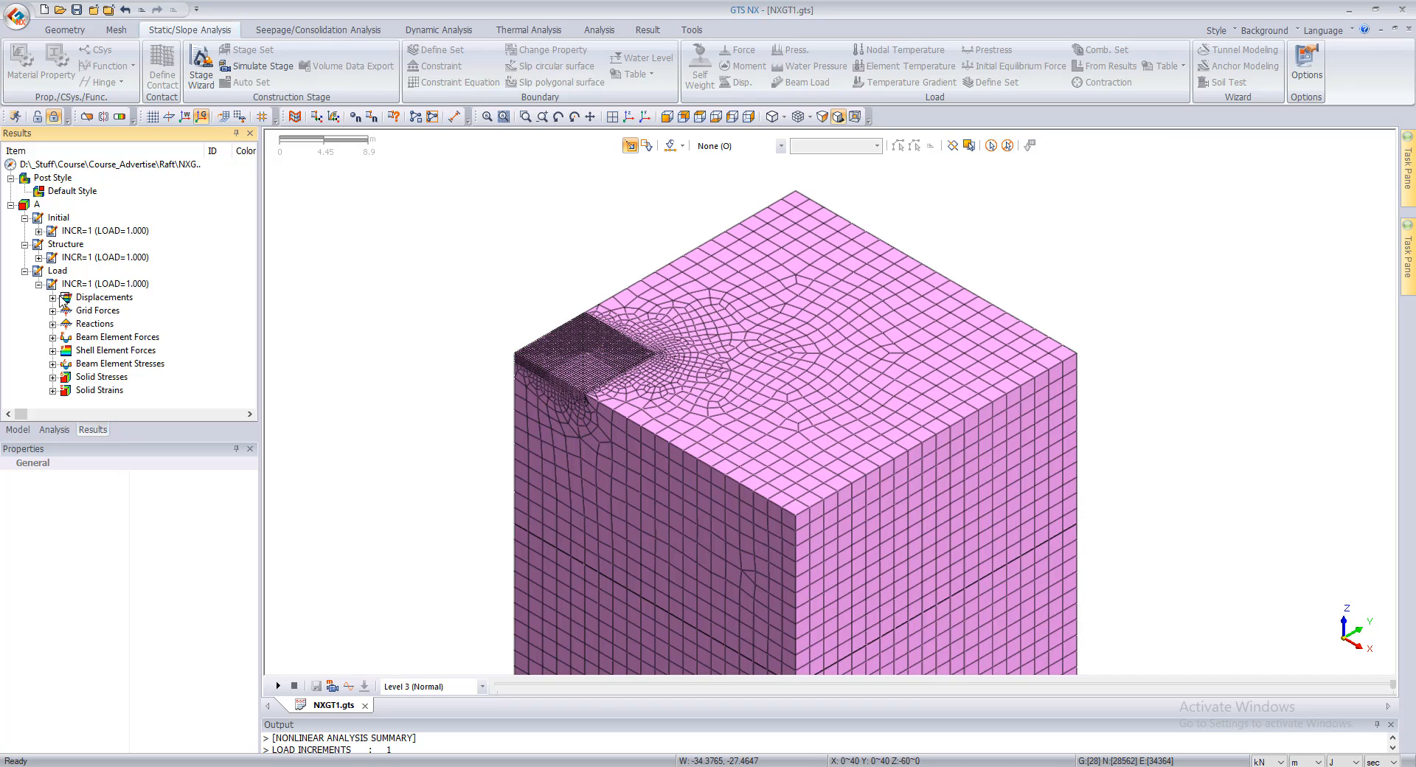
left_click(52, 298)
left_click(95, 297)
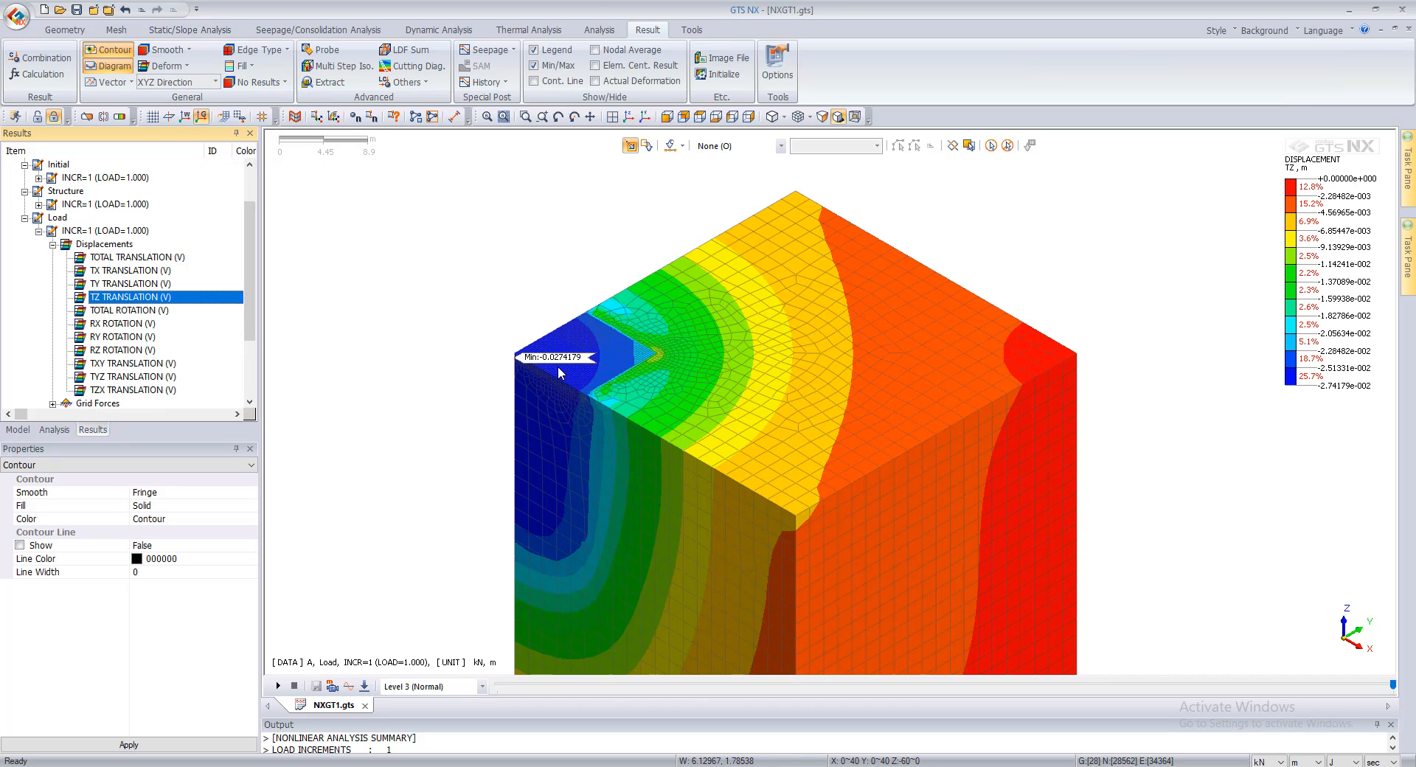
Step: Examine the vertical displacement contour around the raft and the location of its minimum value
scroll(558, 366, "up", 4)
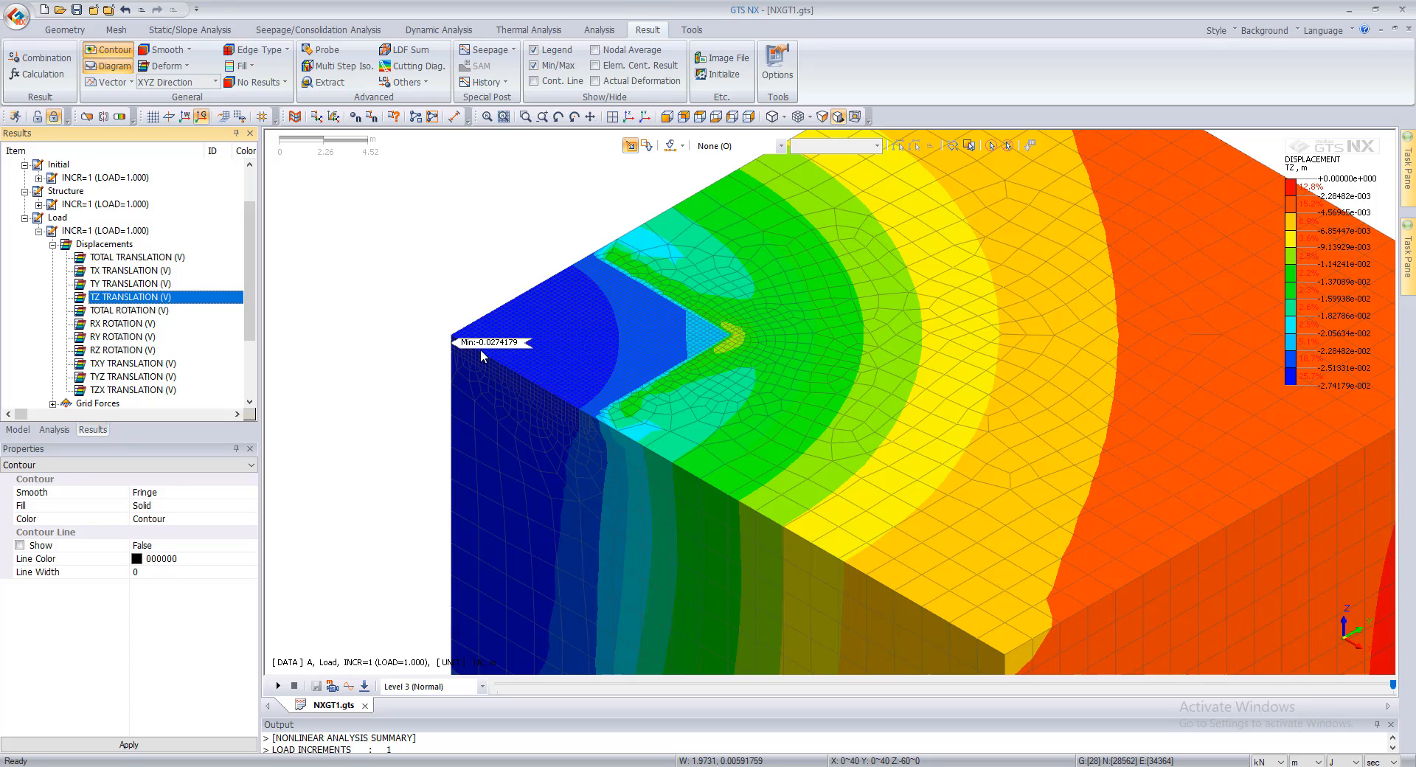
scroll(640, 313, "down", 3)
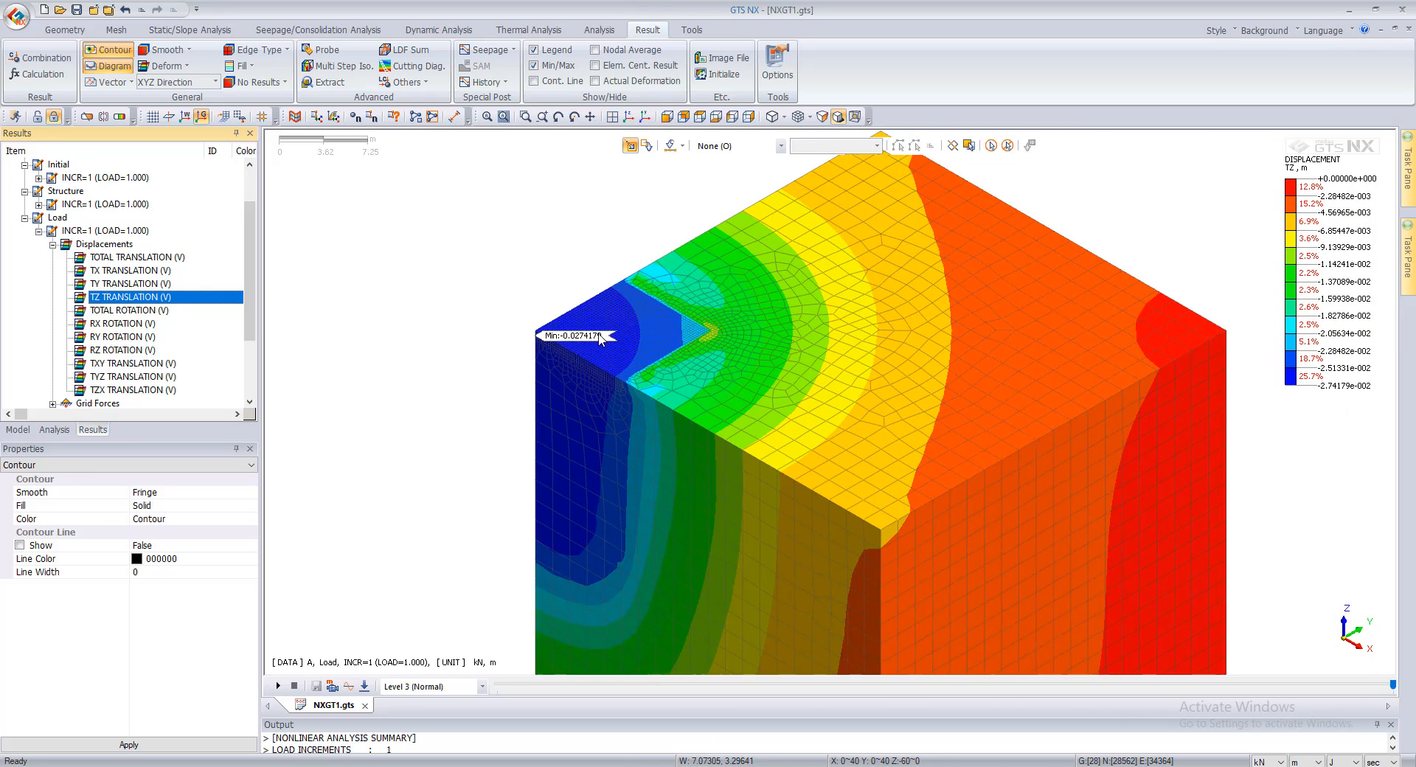
scroll(594, 338, "up", 2)
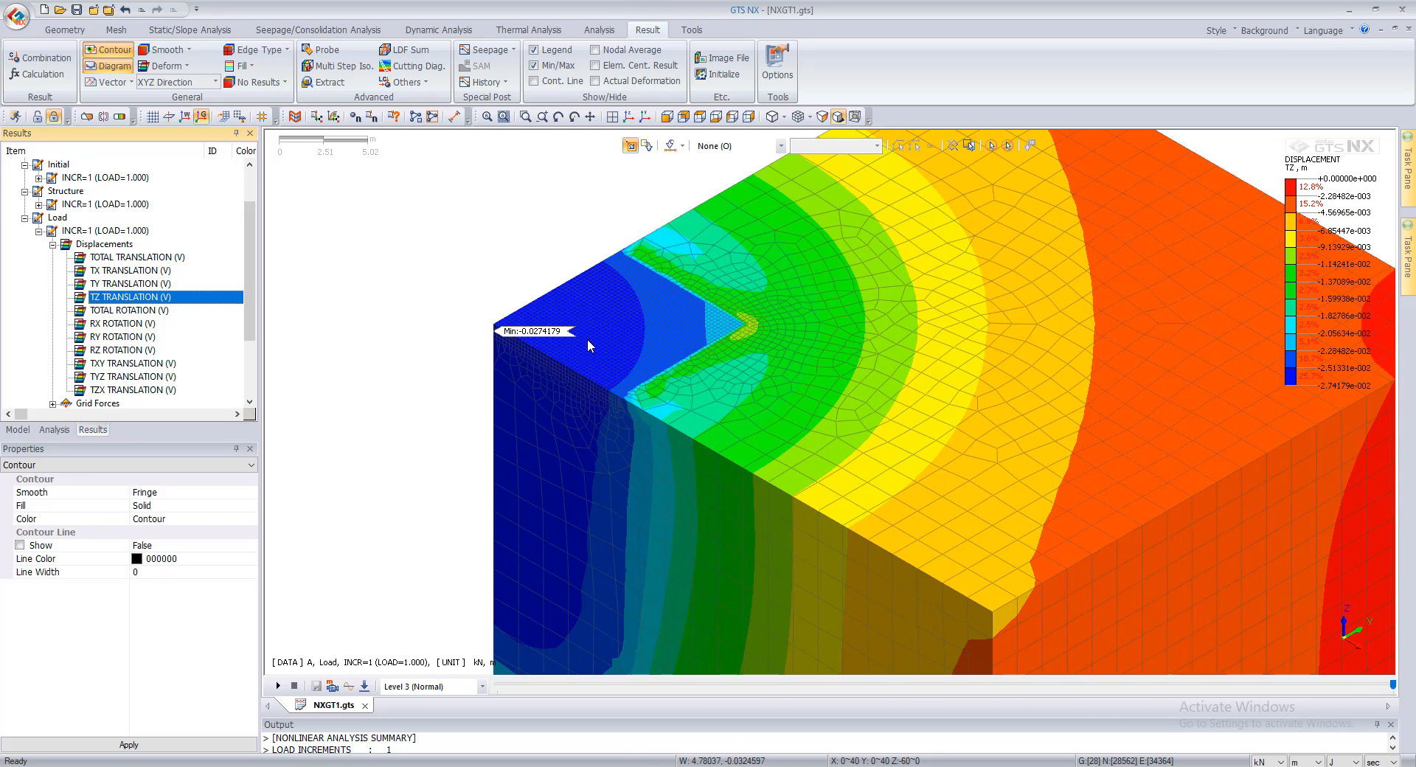
scroll(587, 339, "down", 2)
scroll(596, 348, "up", 1)
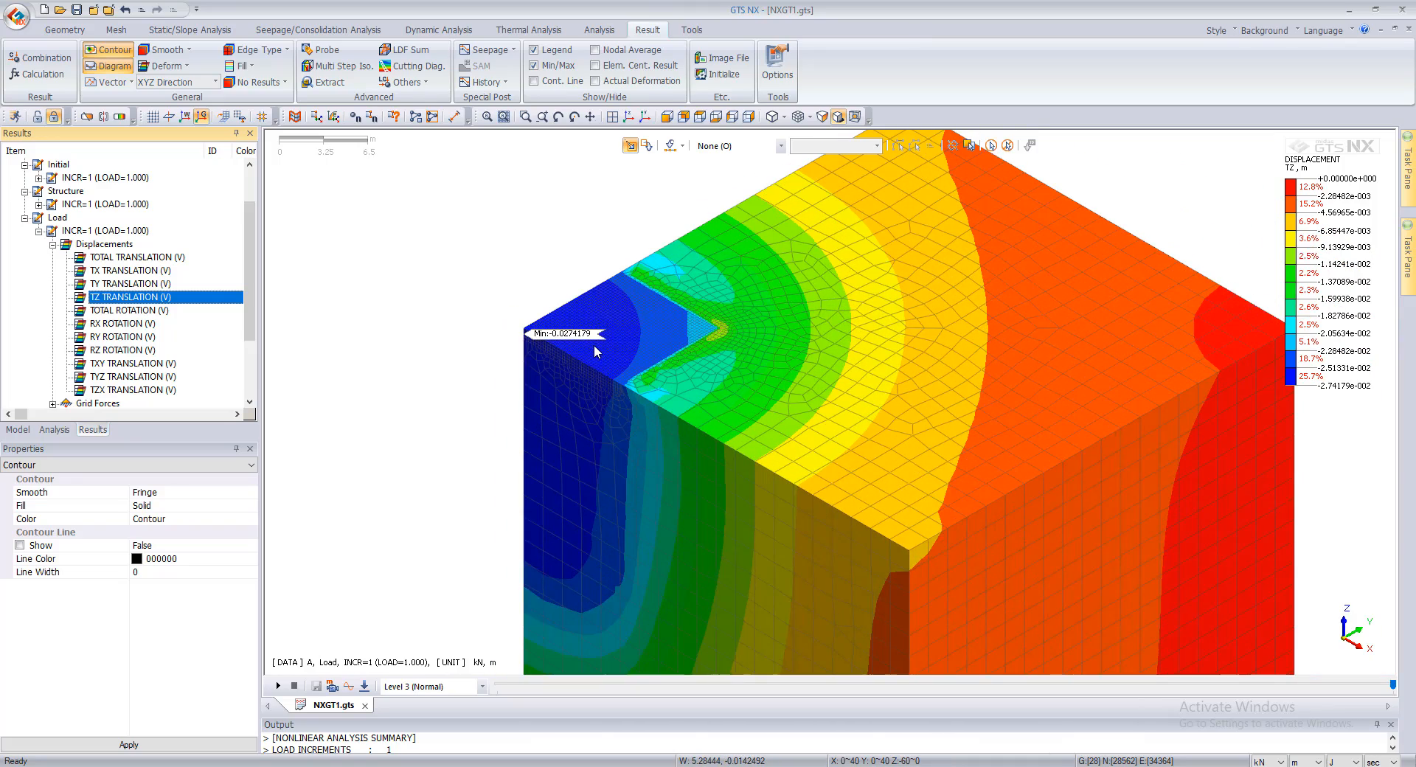
scroll(609, 339, "down", 2)
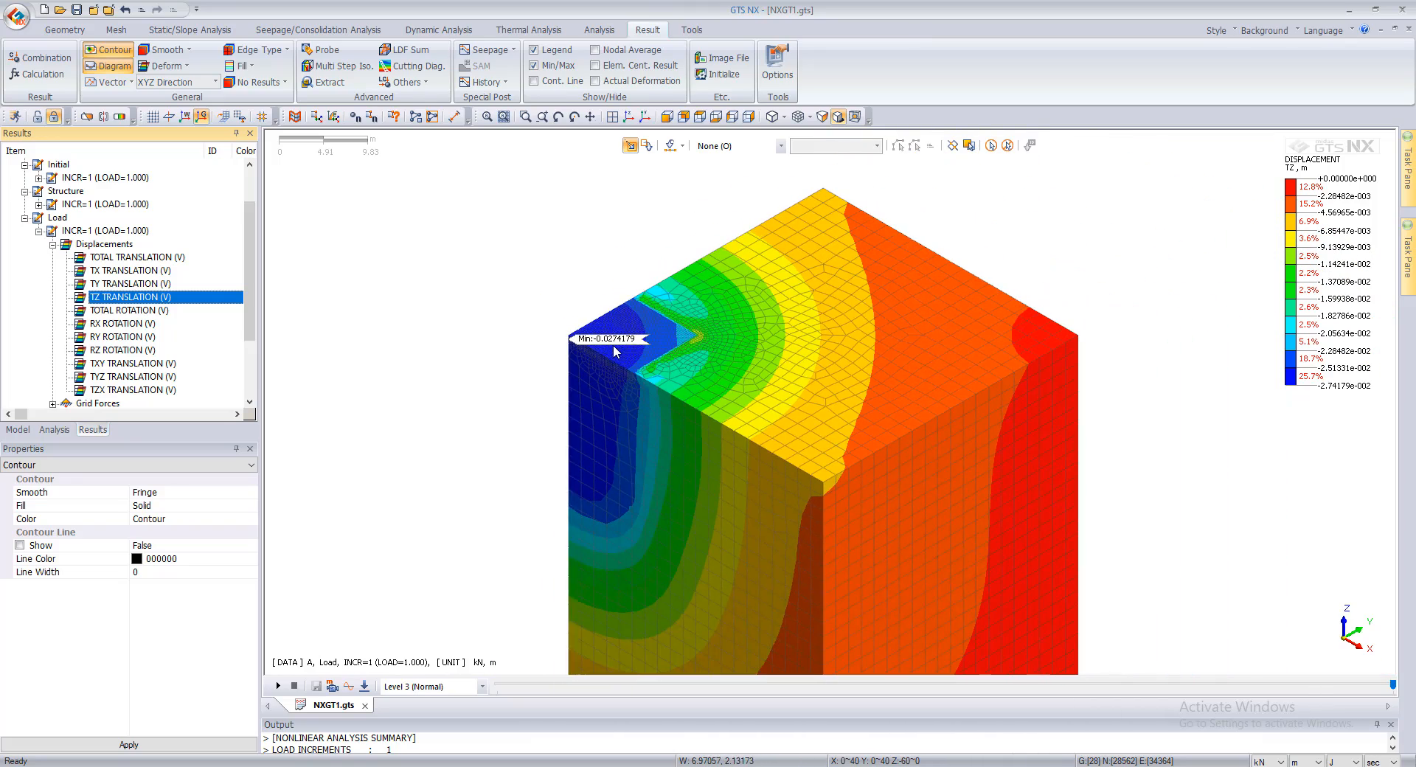
scroll(613, 344, "down", 1)
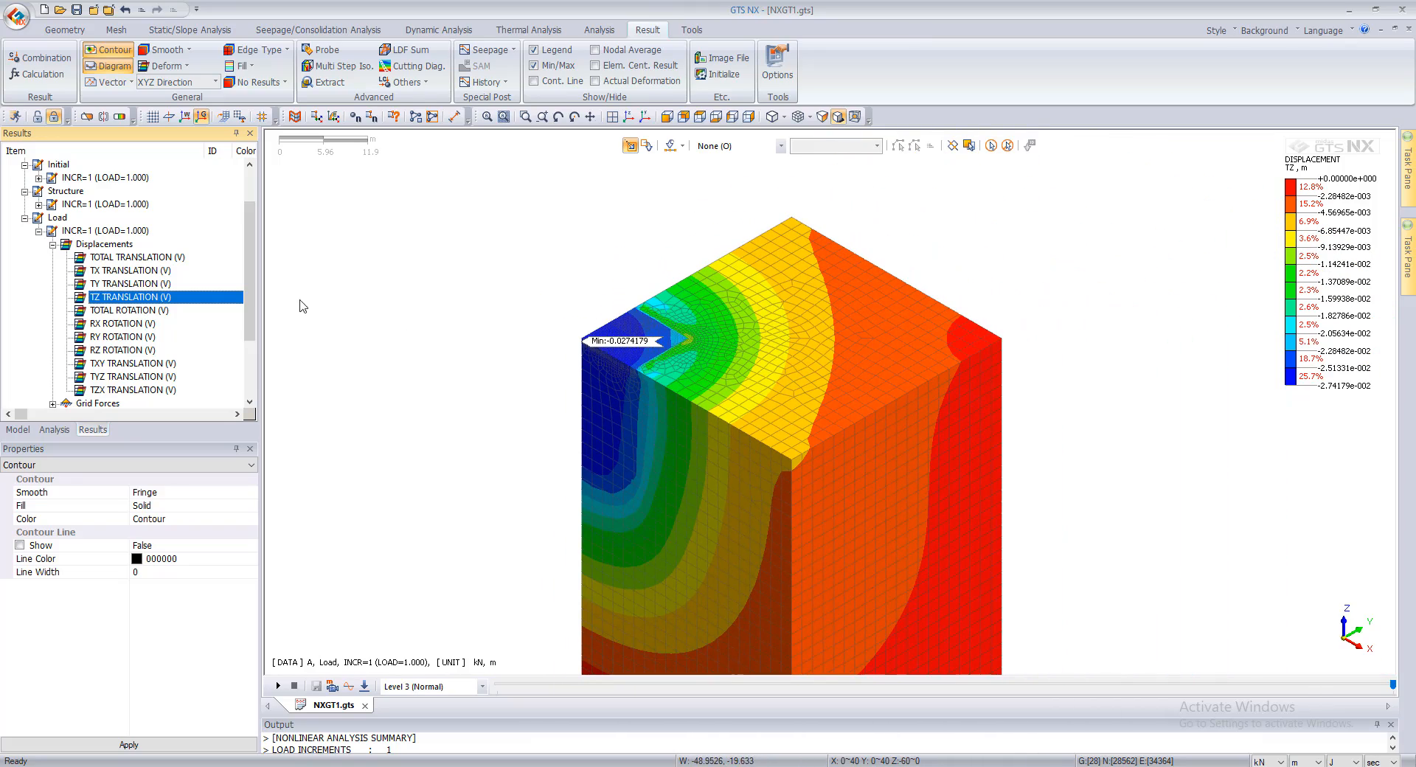
left_click(62, 430)
left_click(92, 429)
Step: Display the Load stage's S-ZZ solid stress contour and apply Auto Range to its legend
scroll(74, 325, "down", 3)
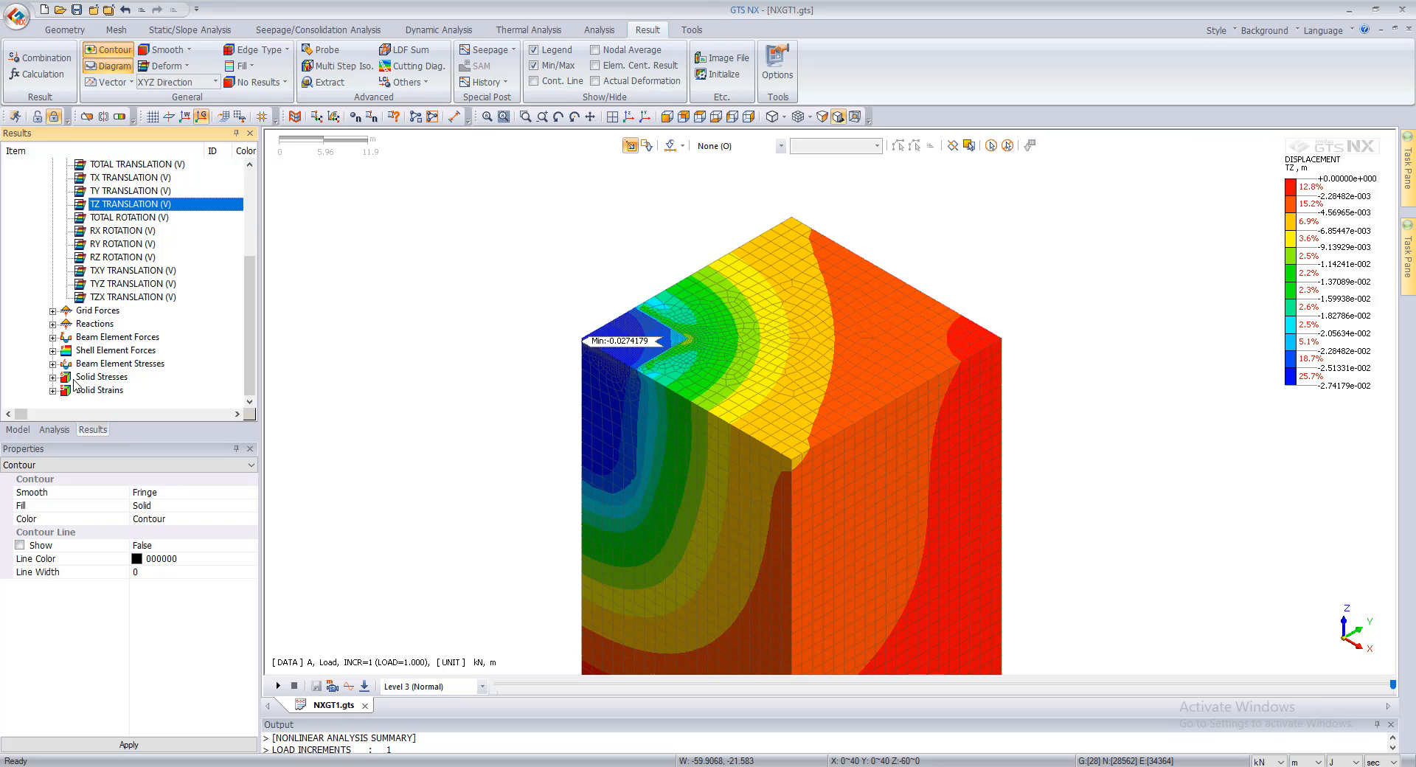
left_click(54, 364)
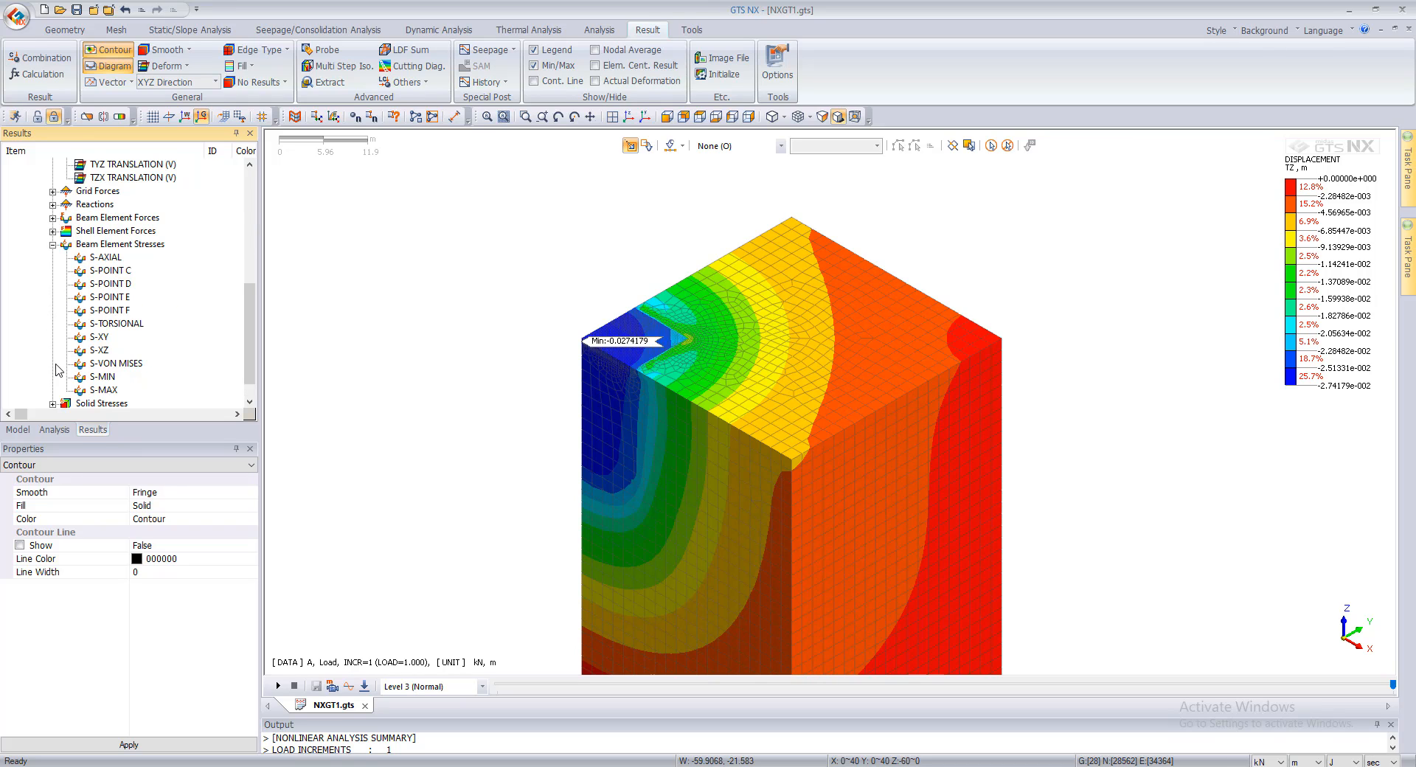
scroll(66, 394, "down", 1)
left_click(56, 378)
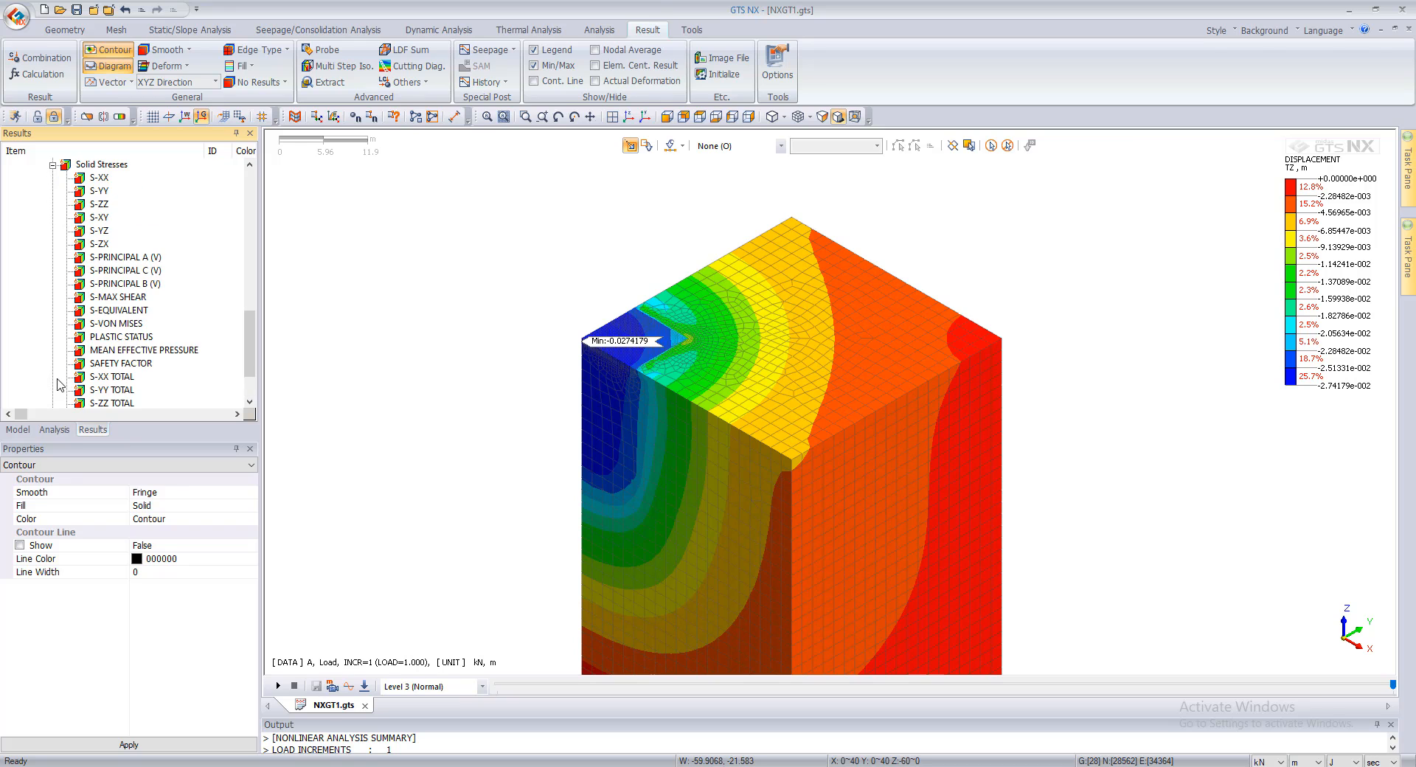
scroll(108, 267, "up", 2)
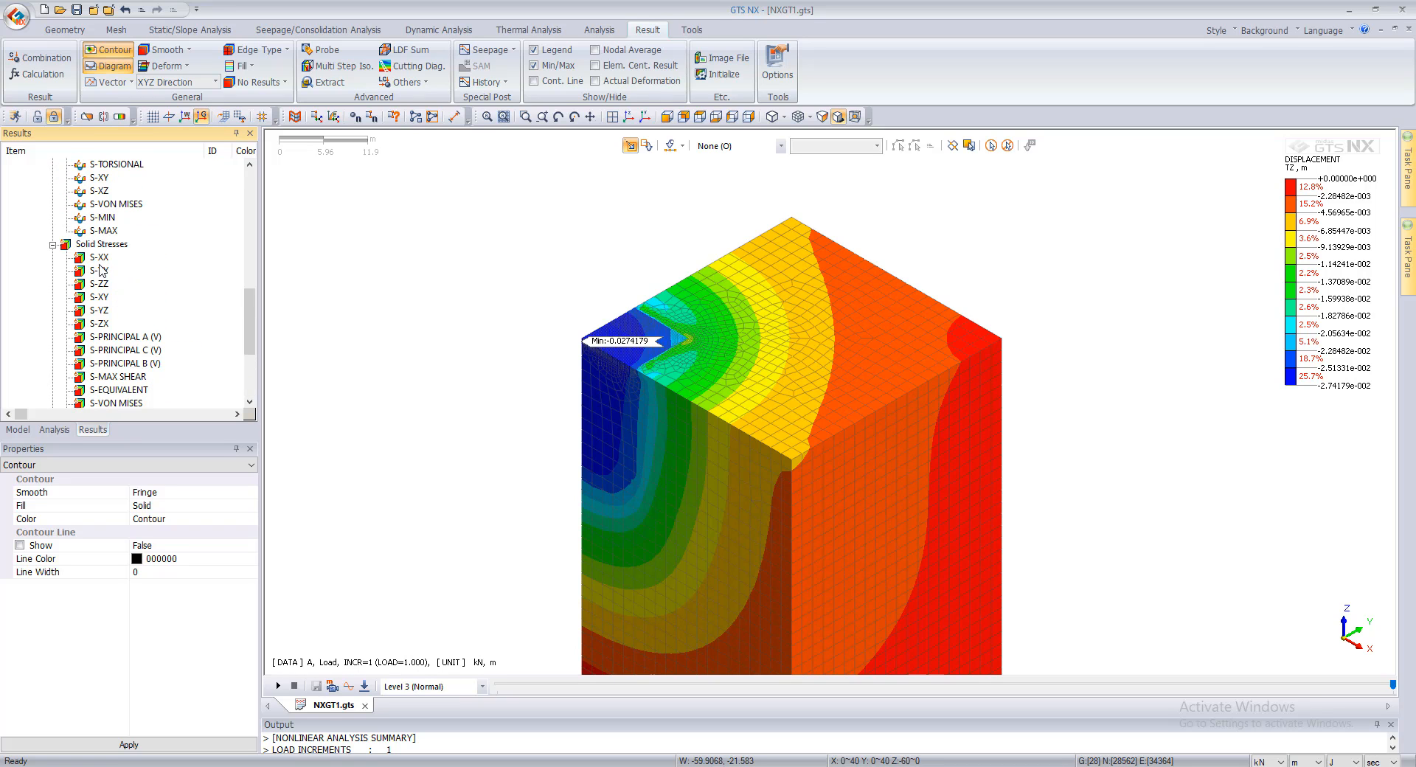
left_click(99, 283)
scroll(102, 325, "down", 4)
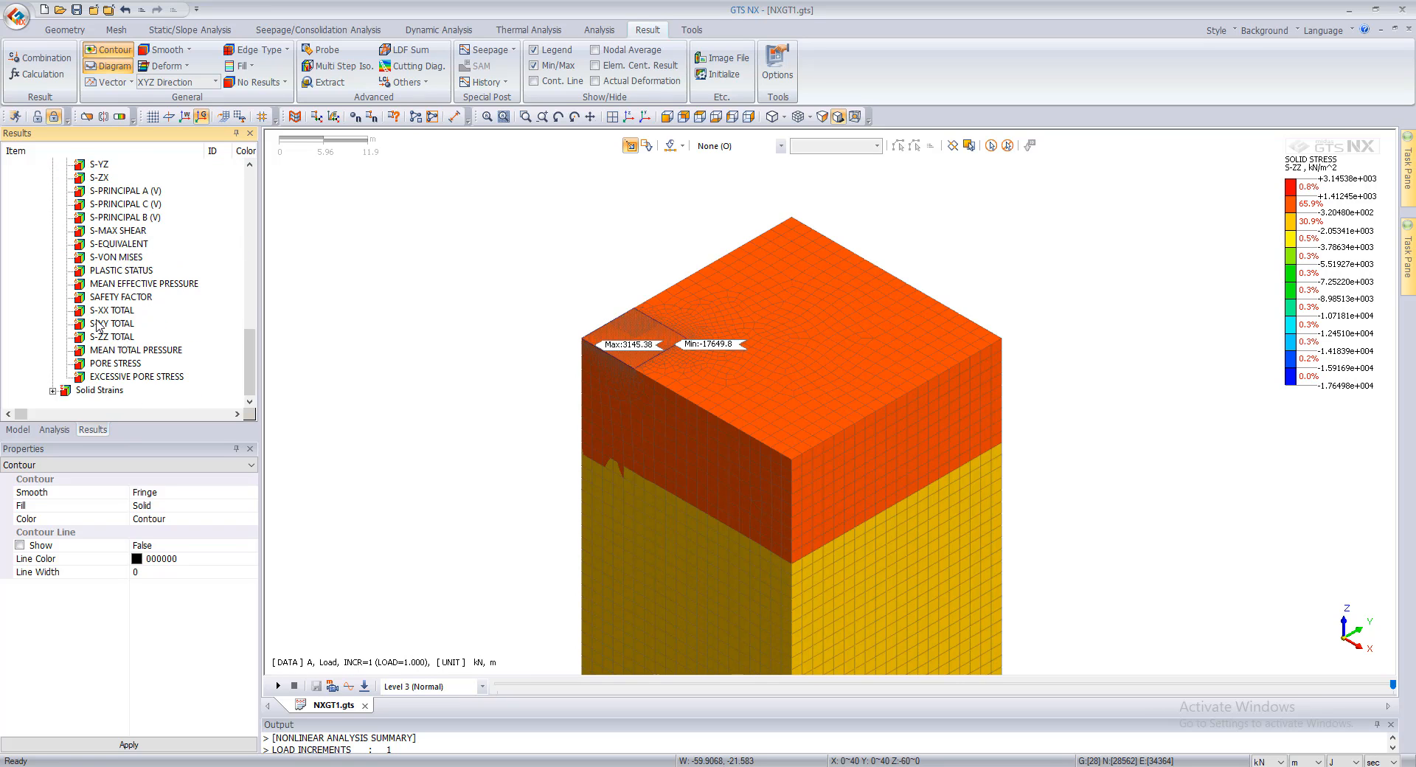
right_click(1304, 272)
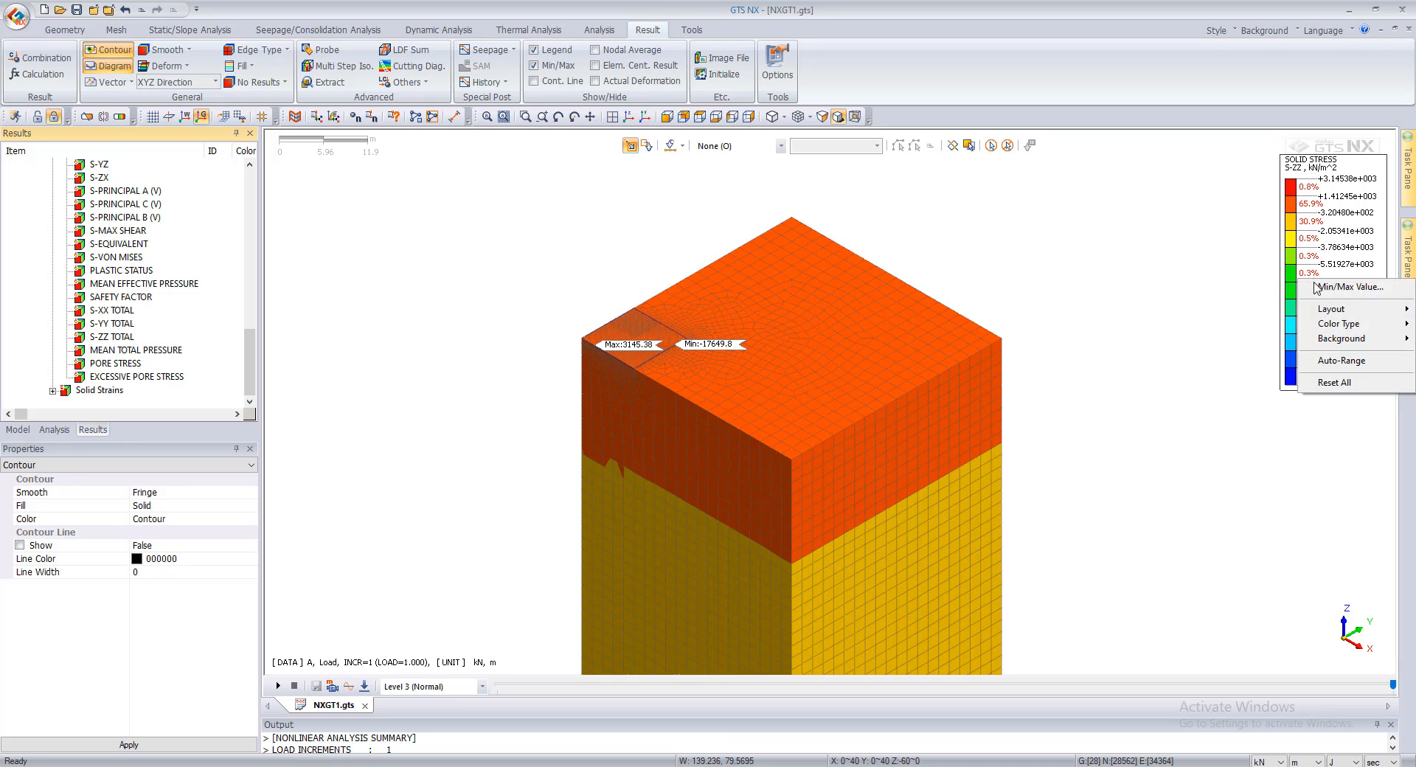
left_click(1335, 360)
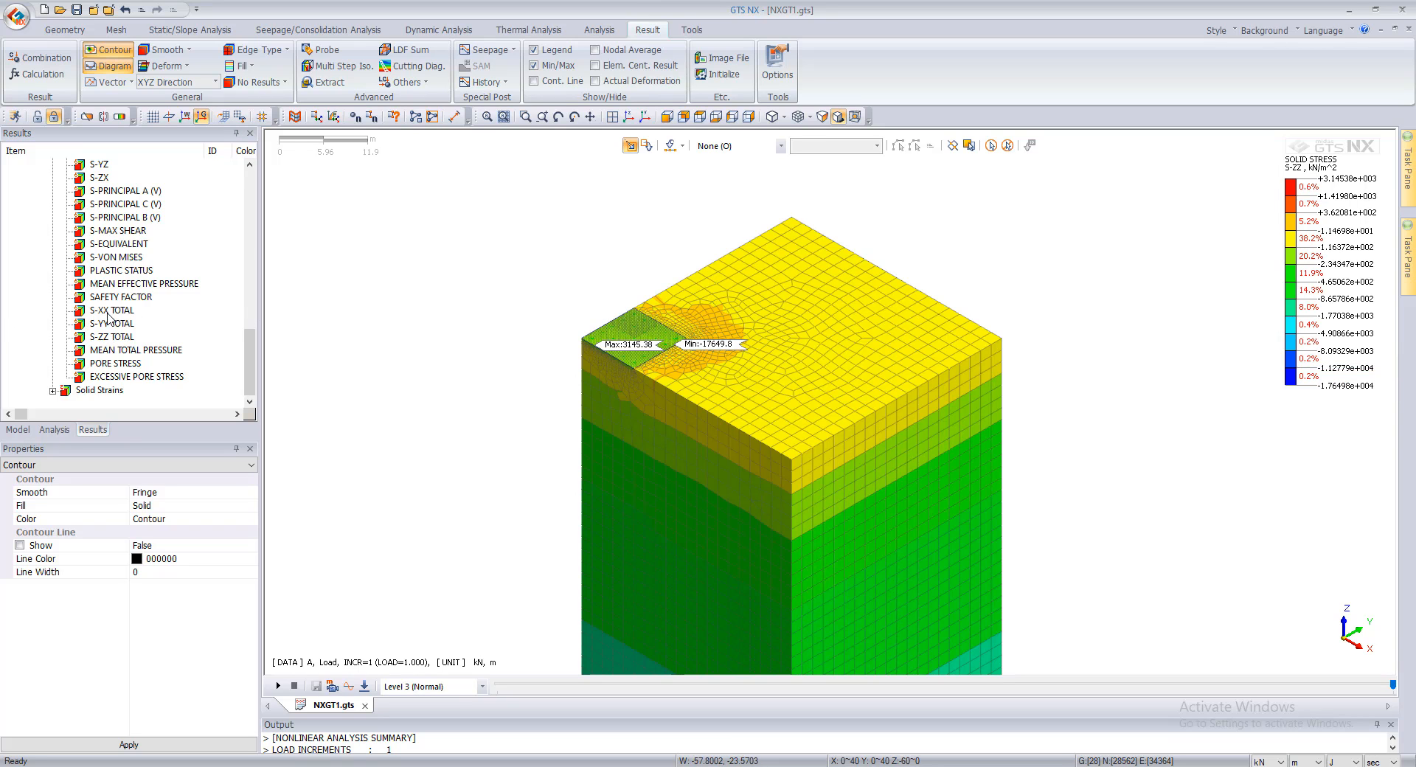
Step: Display the plastic status of the solid elements for the Load stage and examine the soil around the raft
left_click(122, 270)
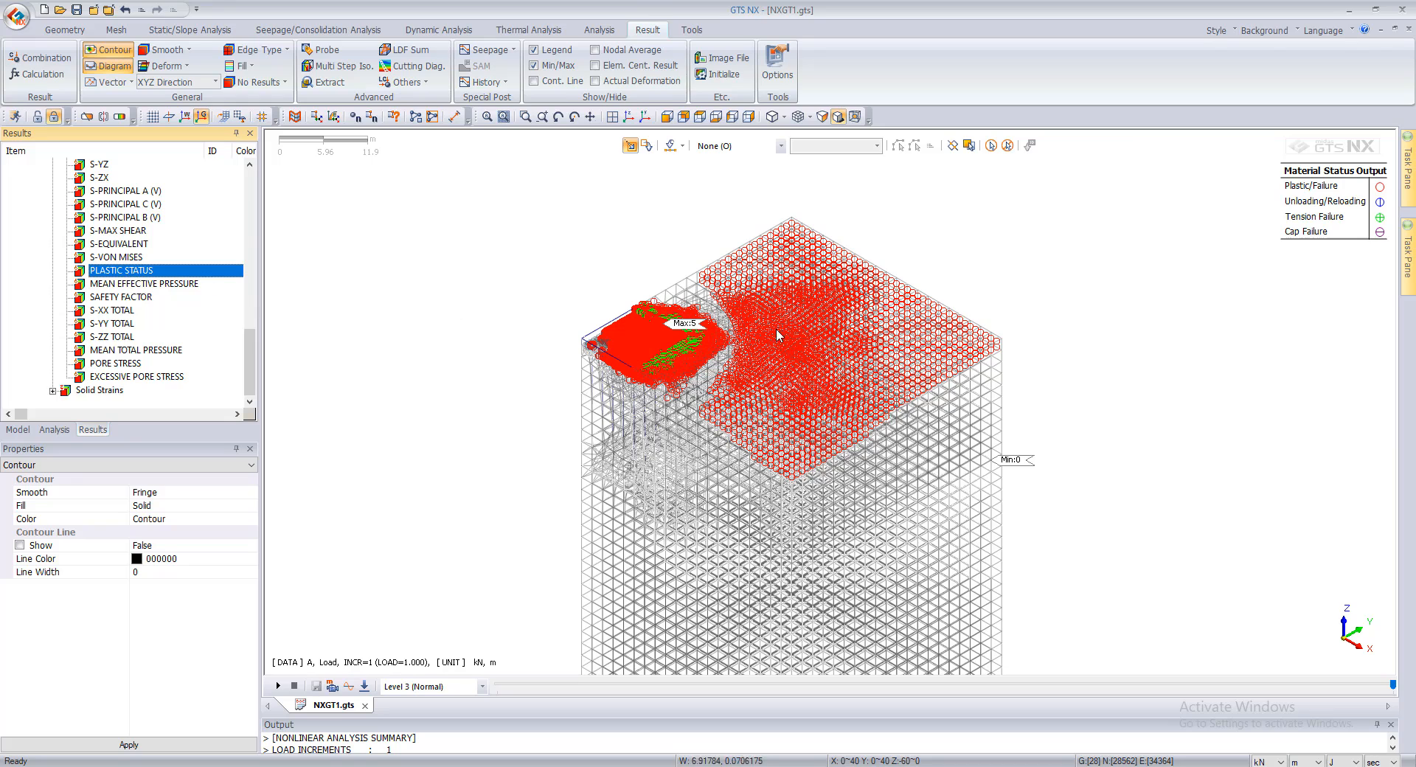
scroll(811, 336, "up", 2)
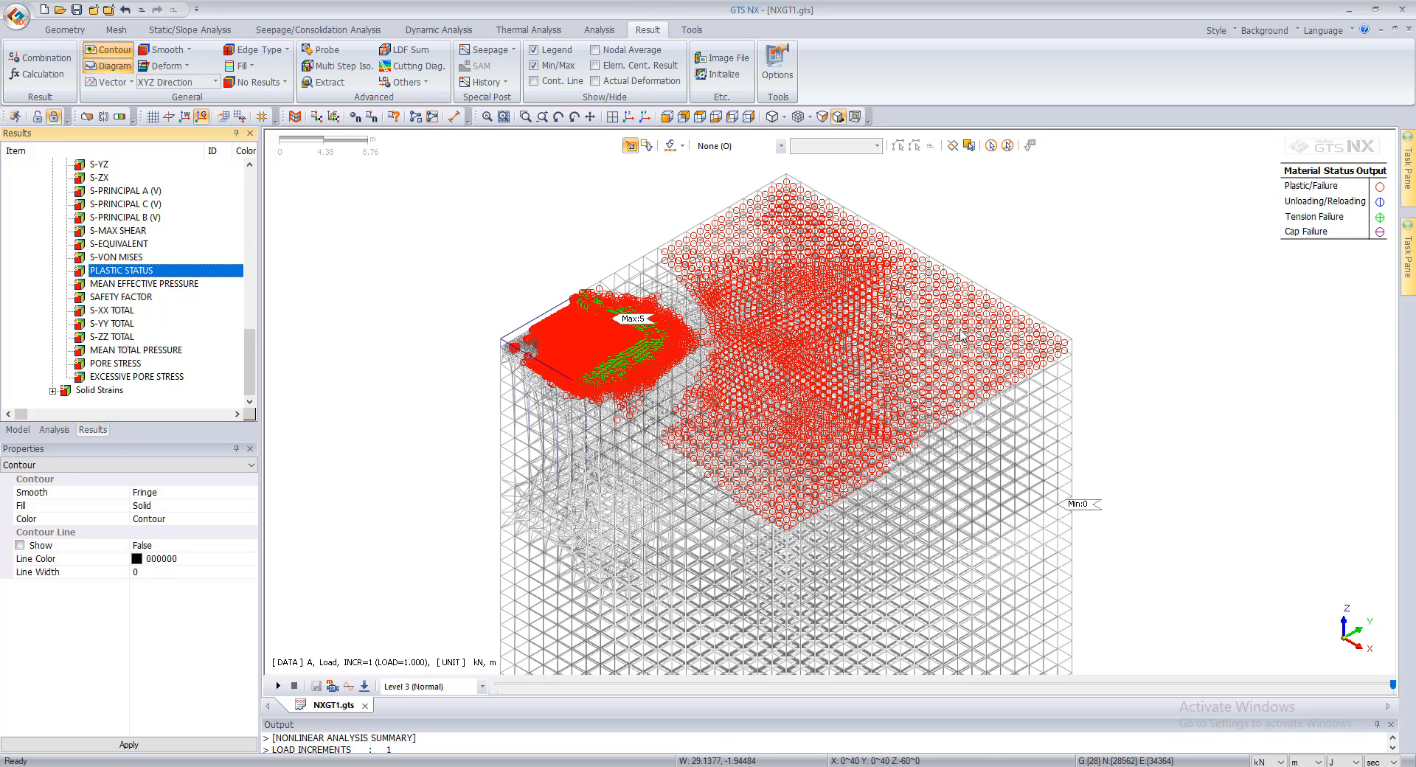
scroll(906, 360, "down", 1)
scroll(120, 287, "up", 5)
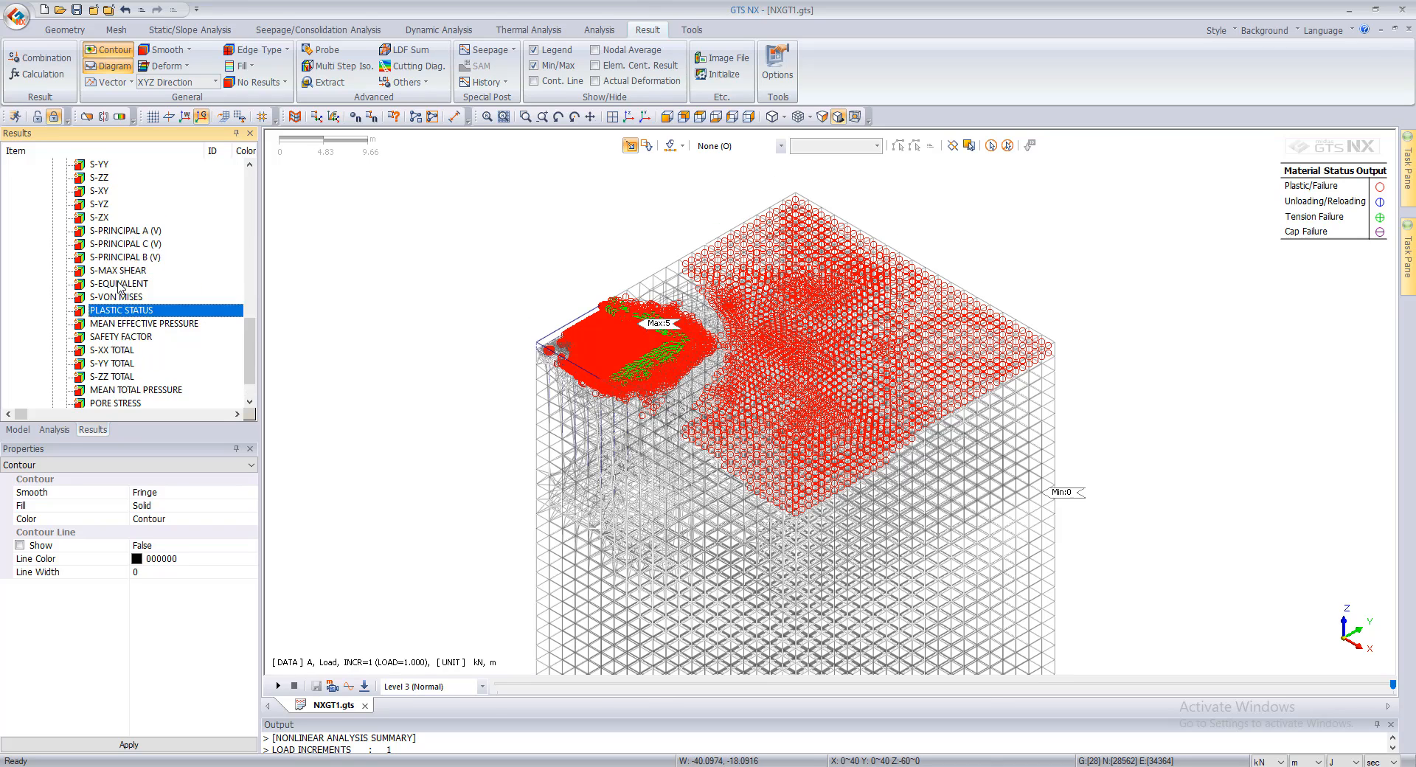
scroll(120, 287, "down", 6)
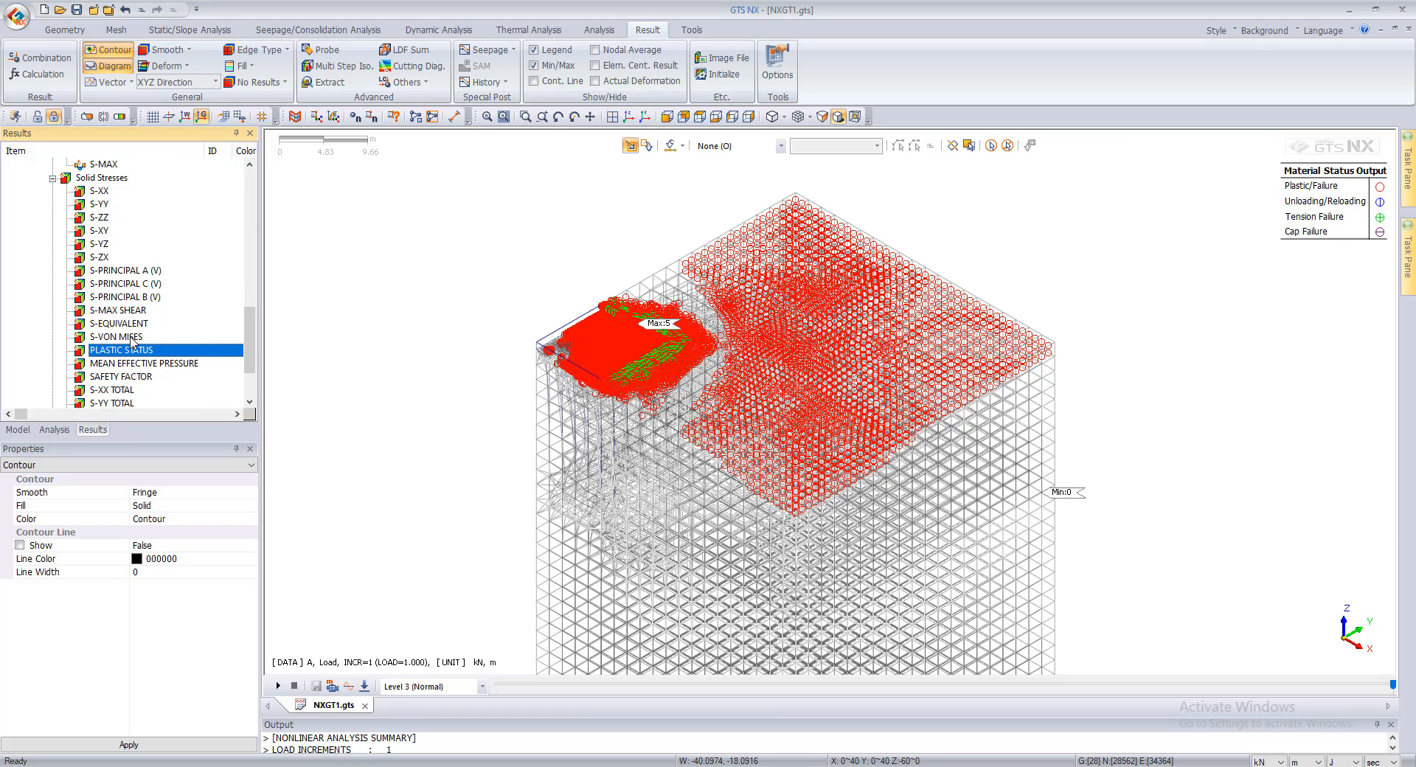
Step: Display the S-VON MISES solid stress contour for the Load stage and look through the other available stress results
left_click(118, 336)
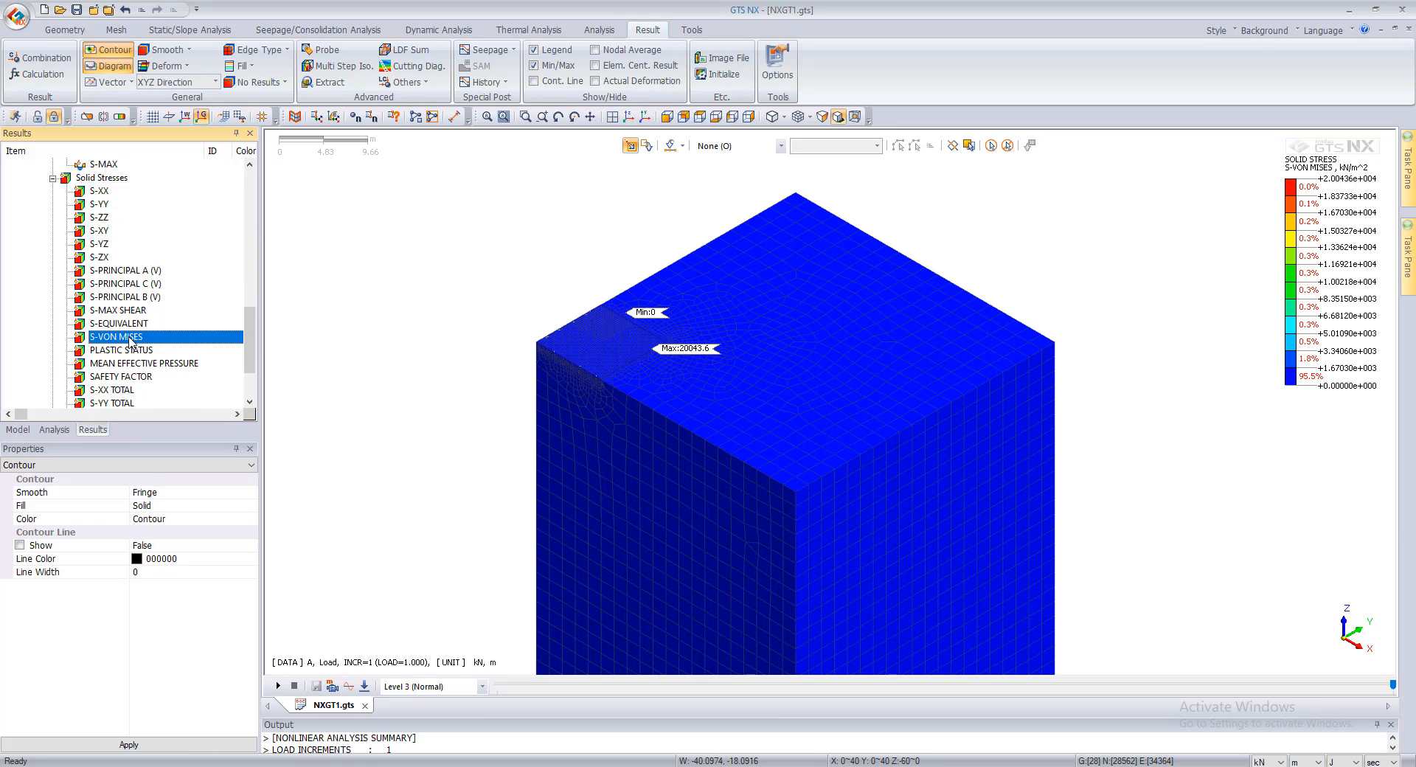
scroll(126, 336, "up", 4)
scroll(121, 330, "up", 3)
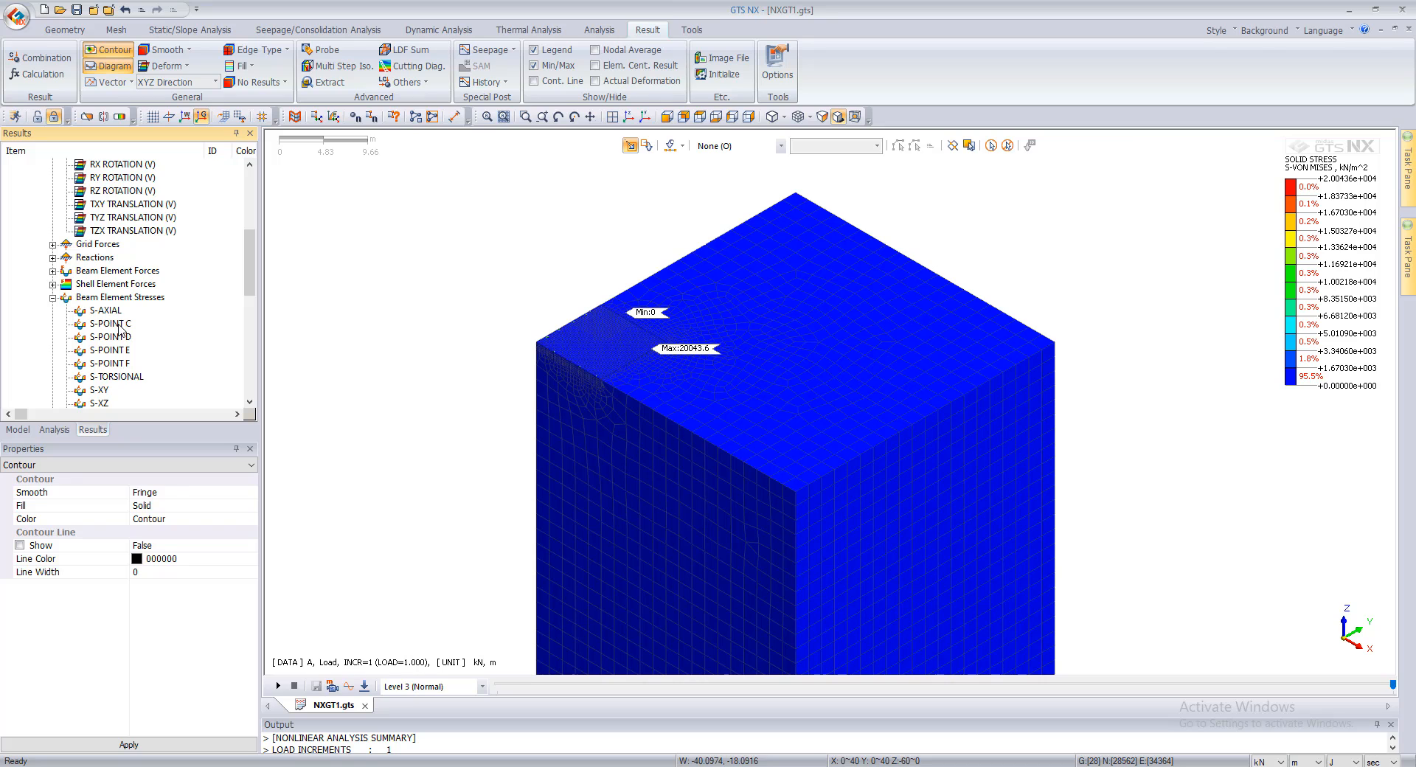
scroll(111, 330, "down", 6)
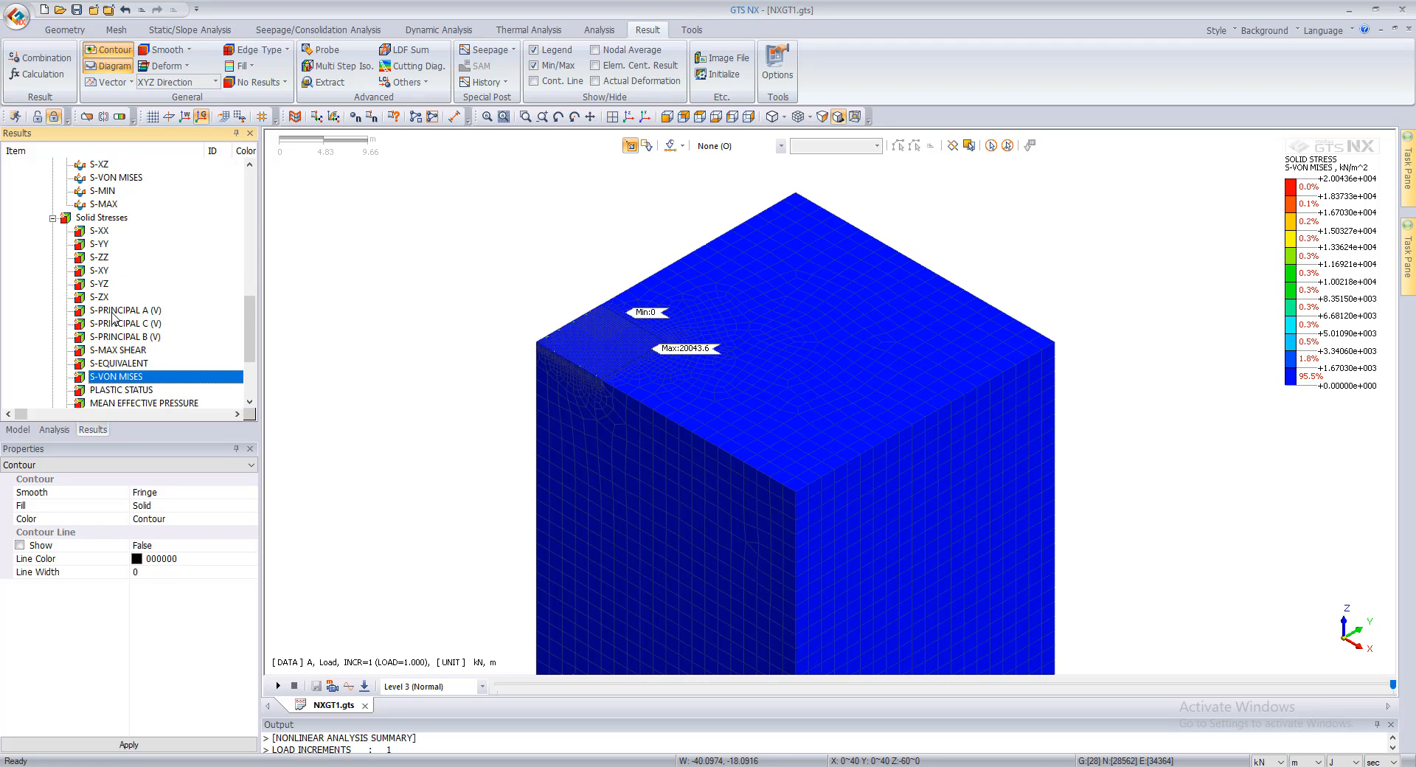
scroll(112, 317, "down", 3)
scroll(114, 318, "up", 4)
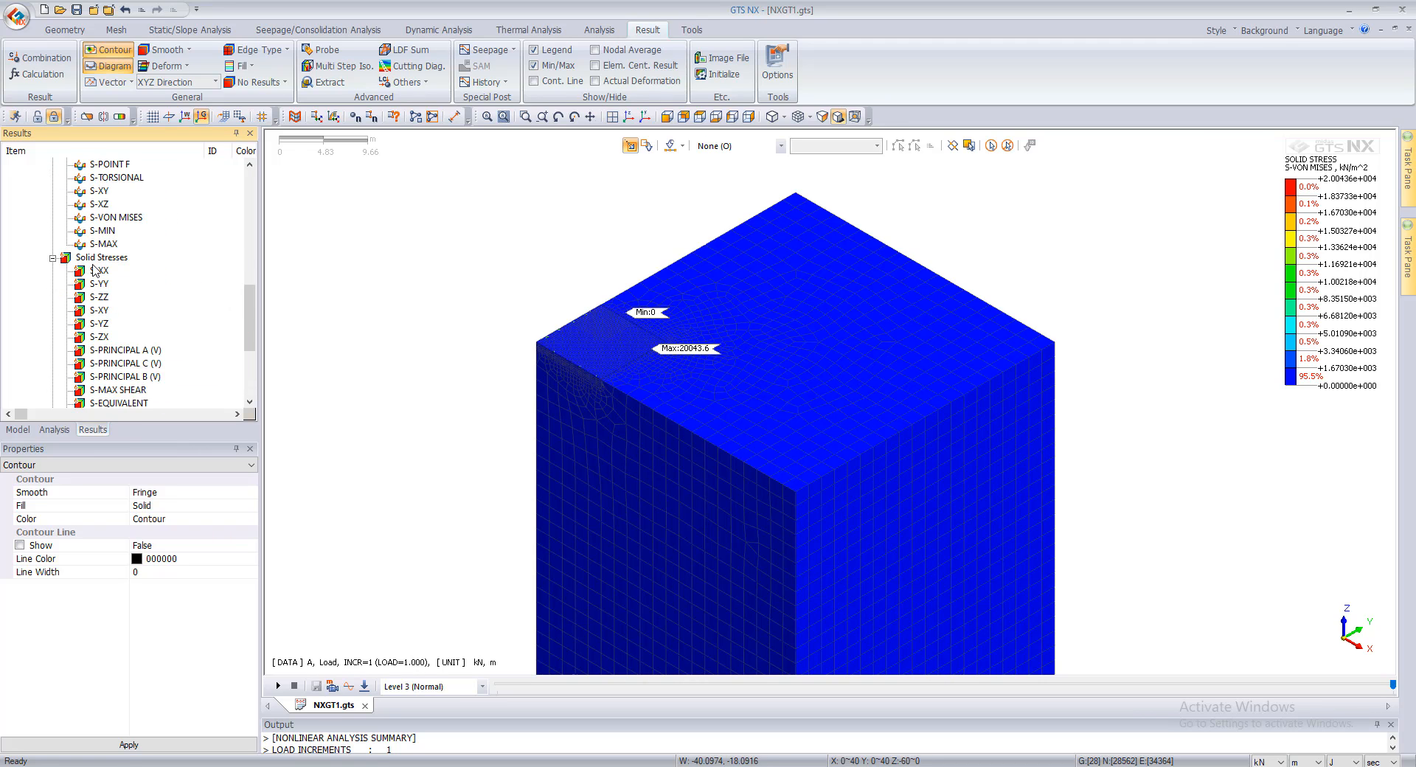
Step: Switch the contour back to S-ZZ solid stress and examine its extreme values at the raft
left_click(102, 296)
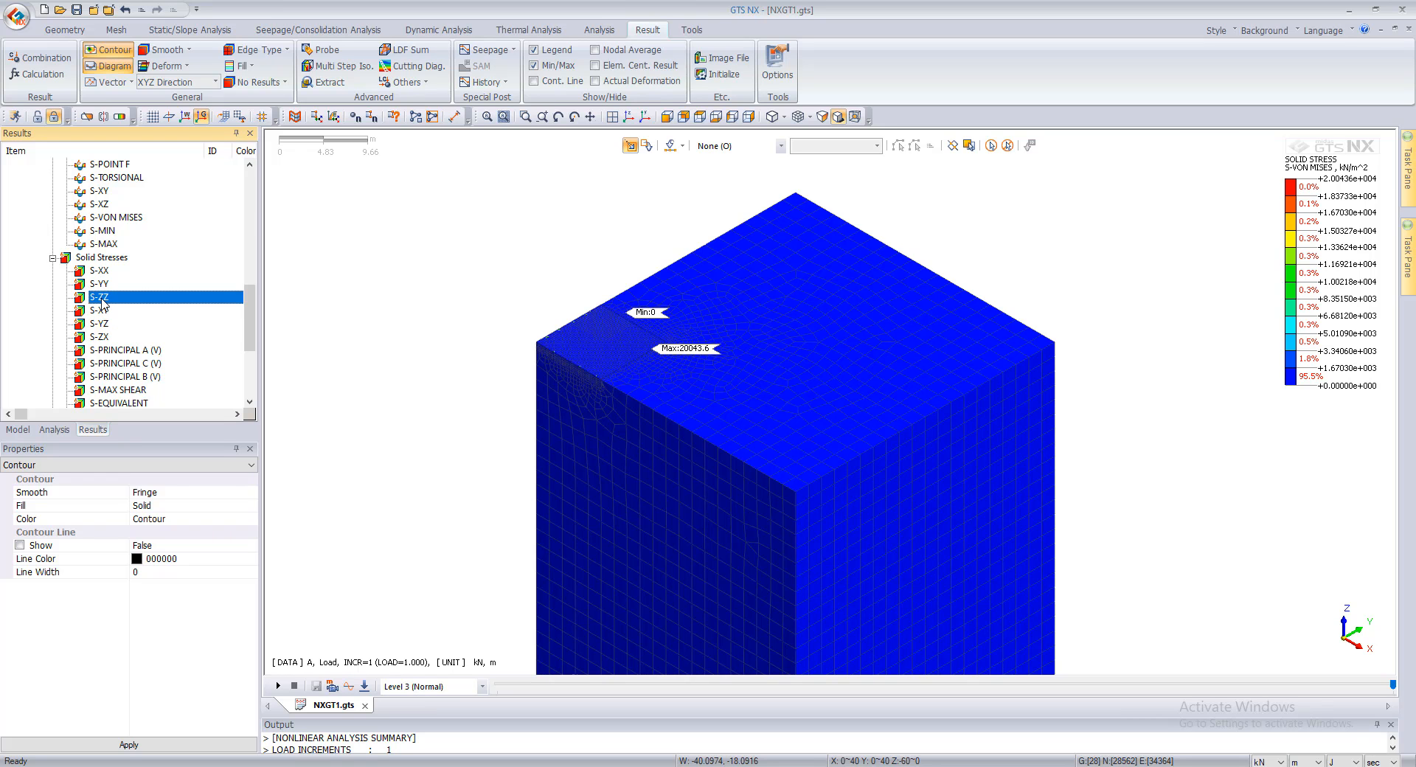
scroll(445, 341, "up", 5)
scroll(688, 349, "up", 1)
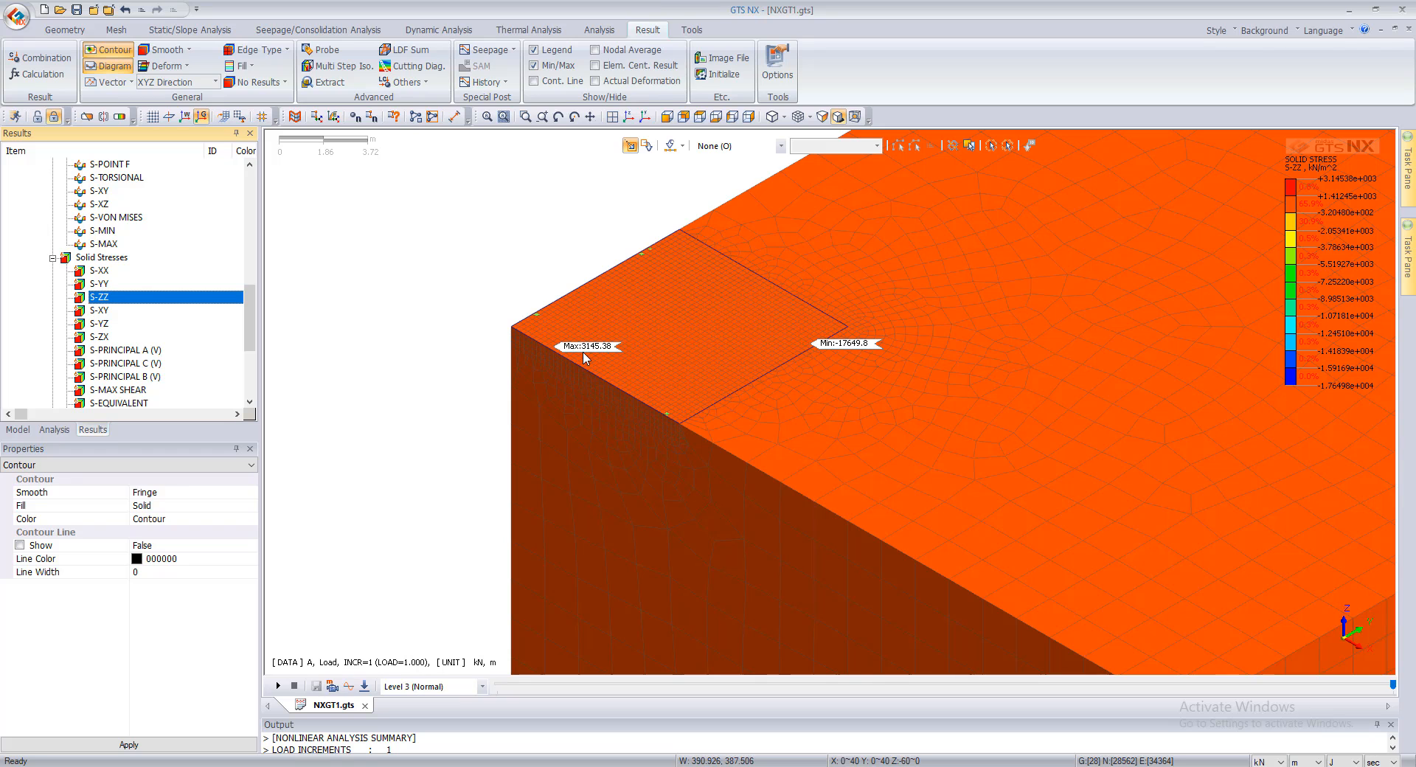
scroll(704, 339, "down", 1)
scroll(704, 339, "down", 4)
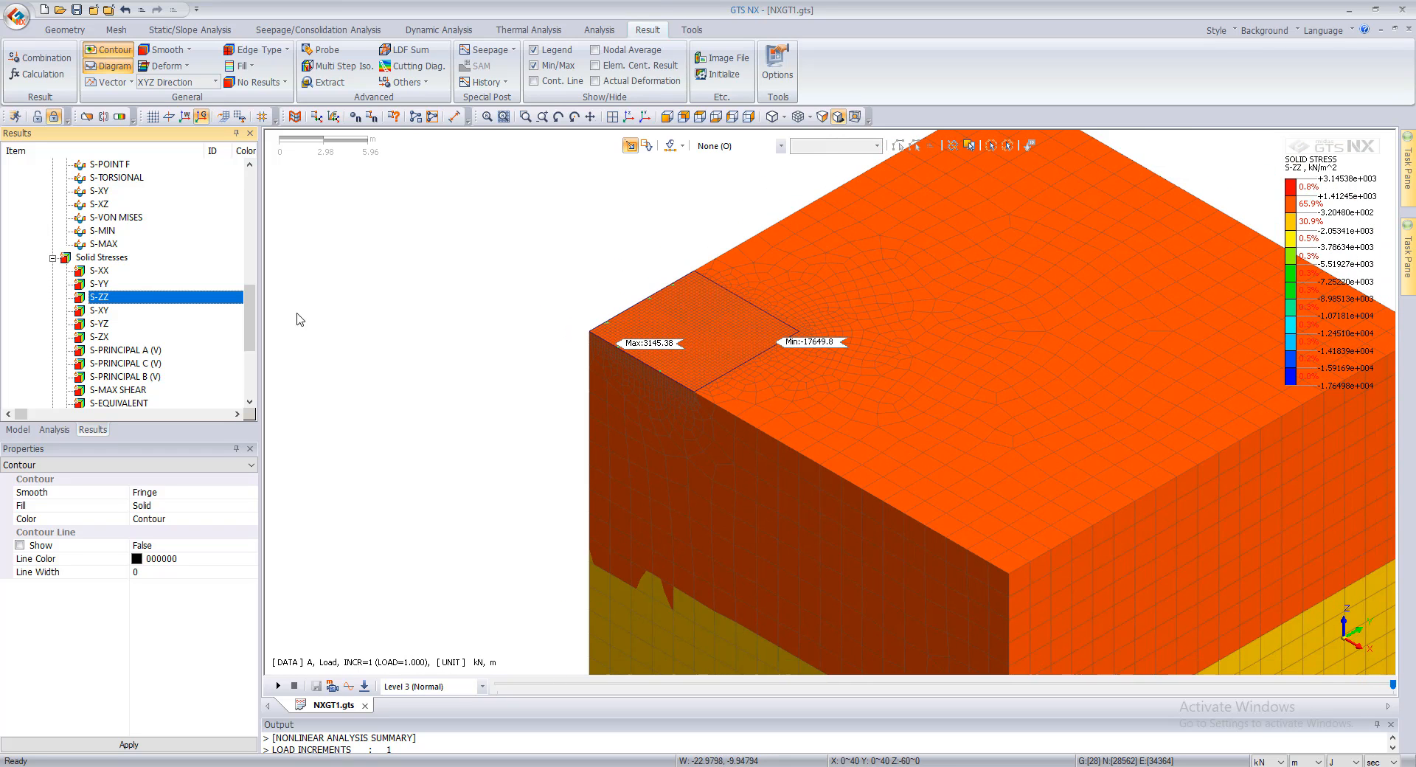
Step: Hide the Raft mesh set and examine the S-ZZ stress in the soil along the raft's edges and corner
left_click(18, 430)
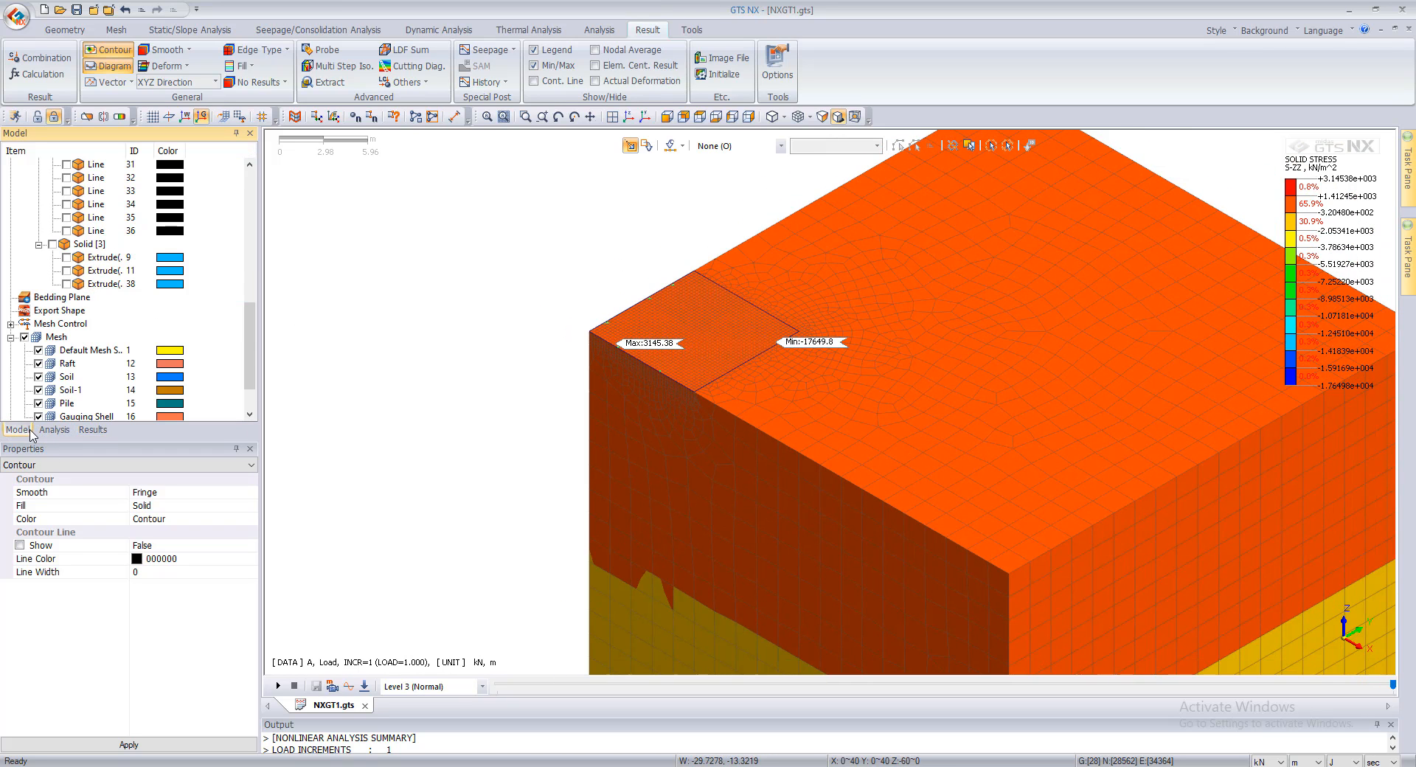
left_click(39, 364)
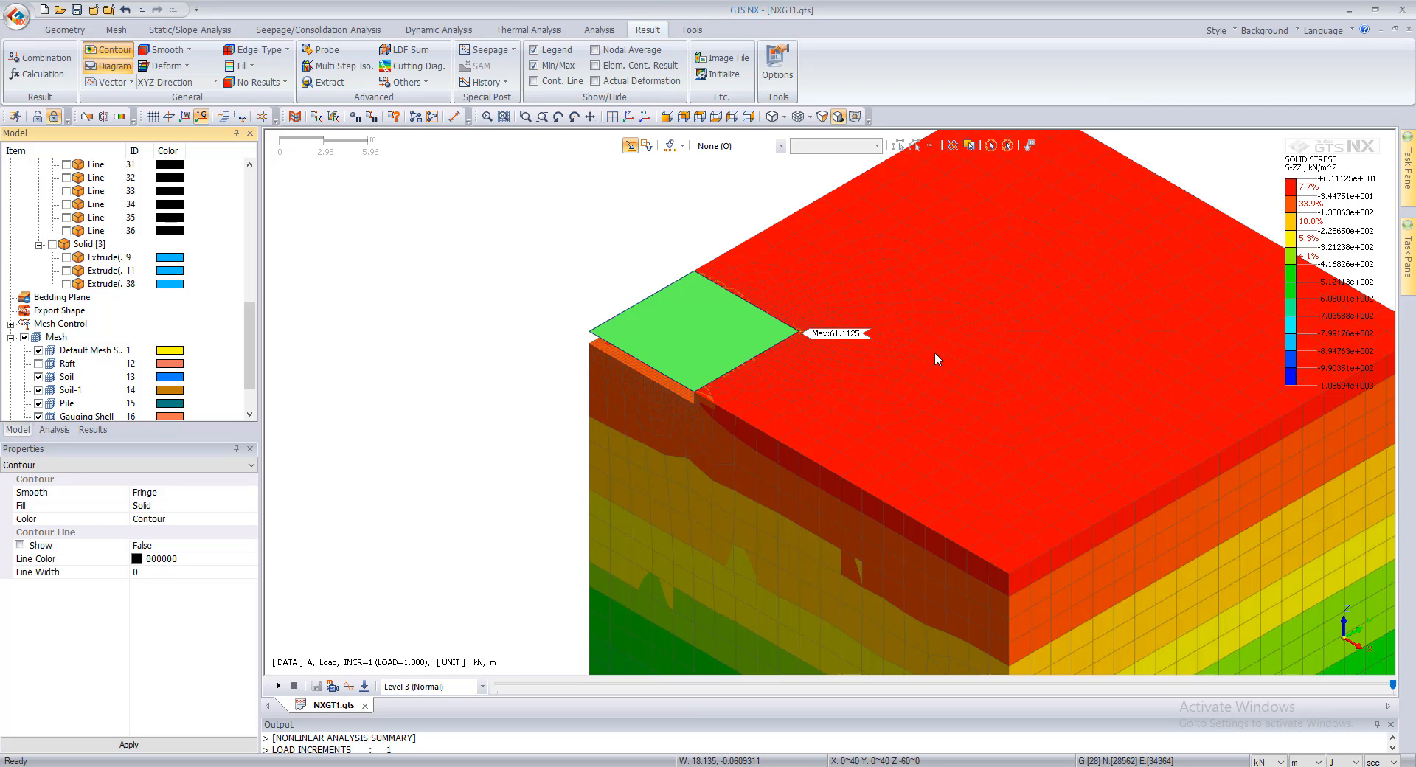
scroll(833, 340, "up", 3)
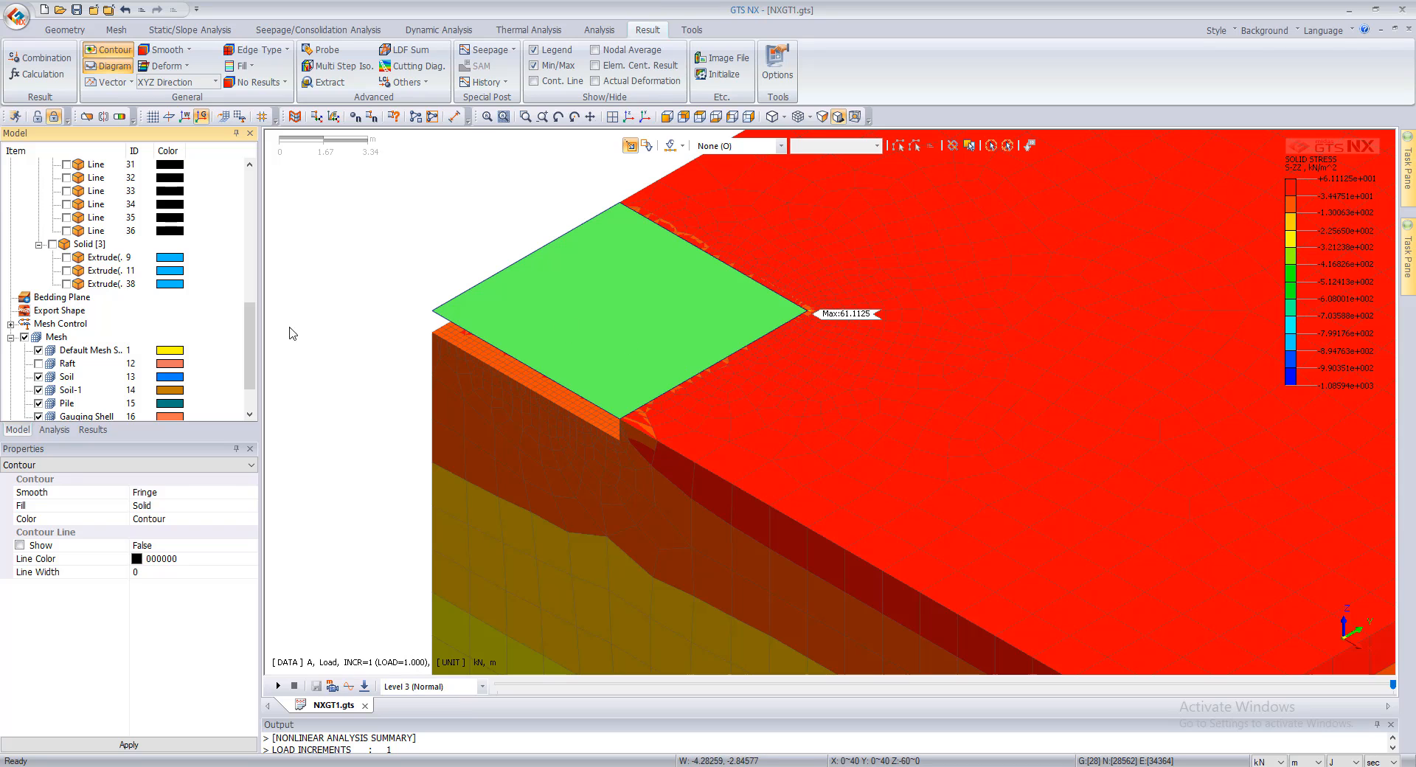
scroll(46, 333, "up", 10)
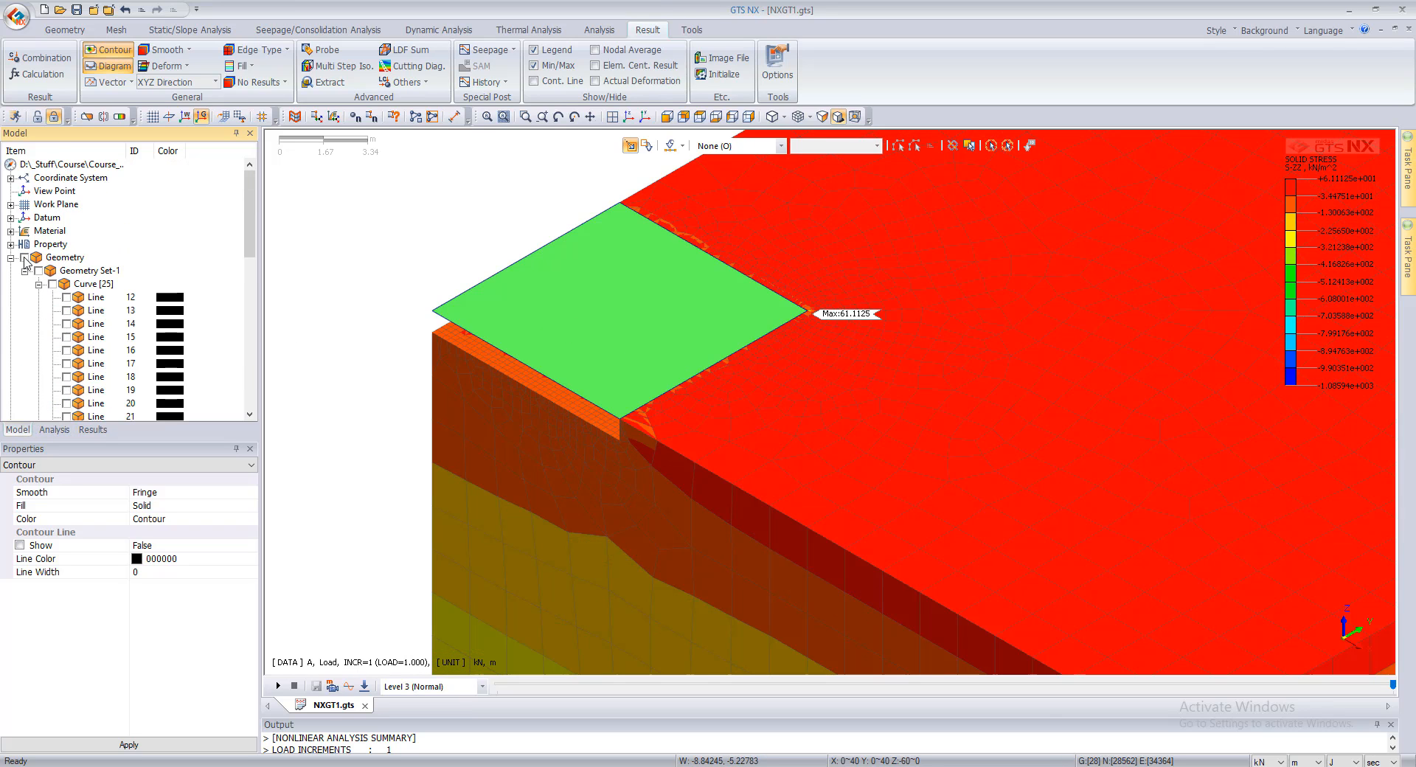
scroll(620, 419, "up", 1)
middle_click_drag(732, 415, 826, 411)
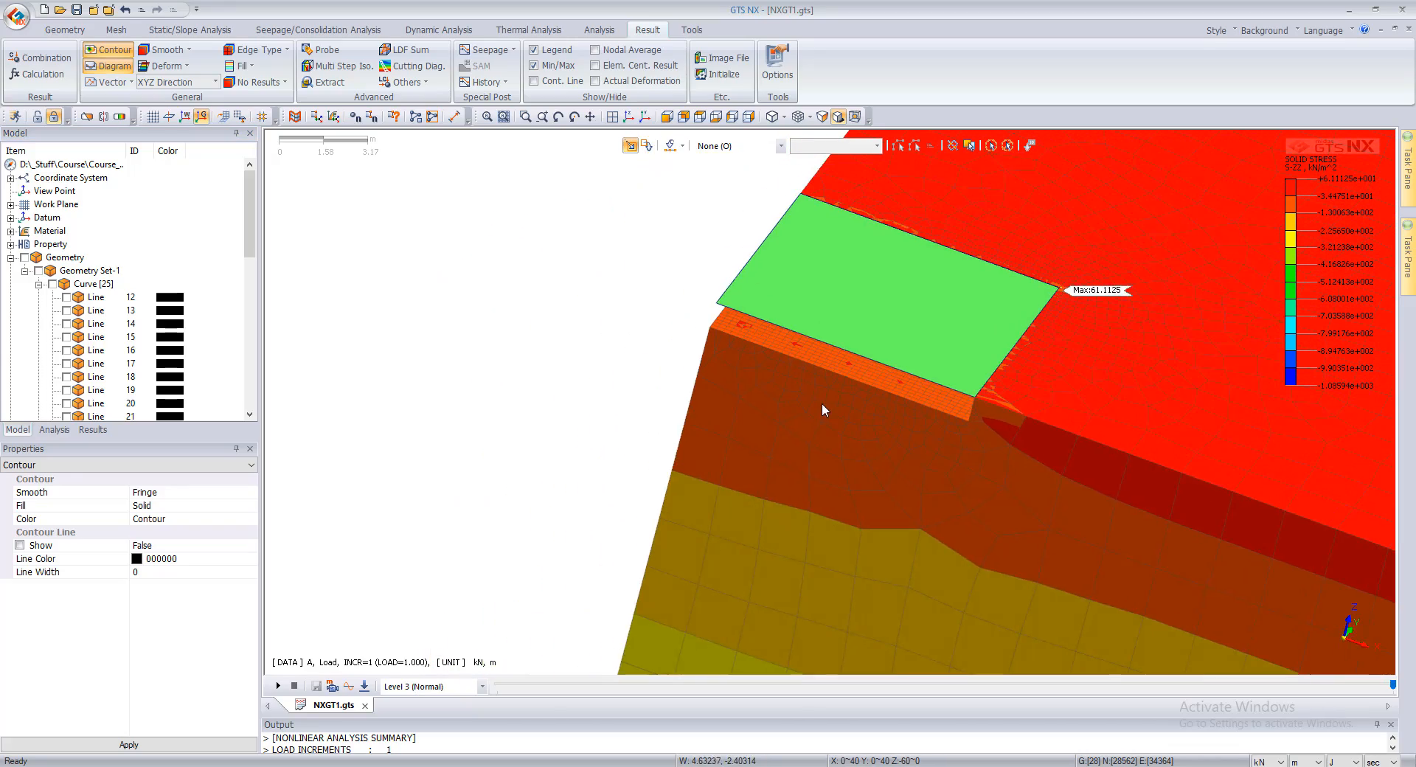
scroll(1033, 308, "up", 3)
scroll(1141, 281, "up", 2)
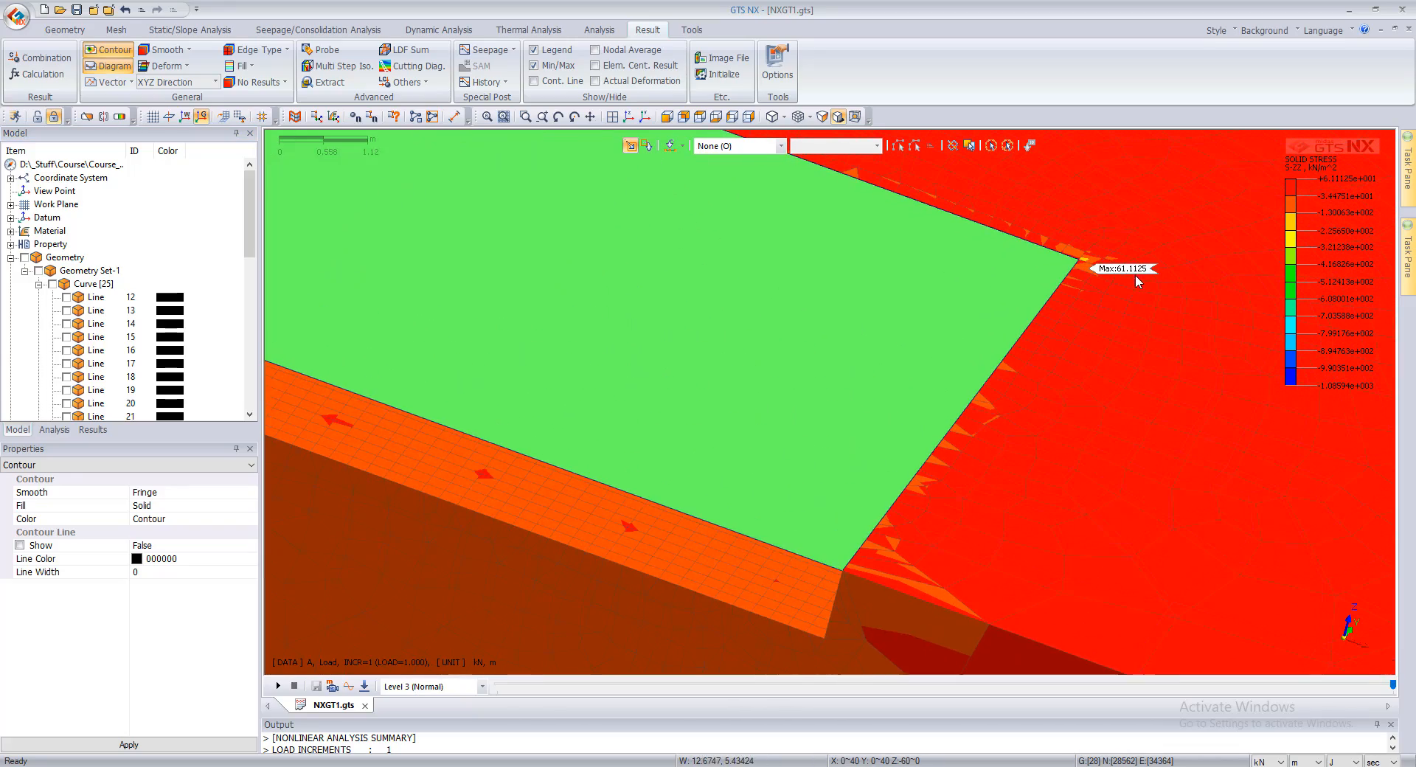
scroll(1114, 275, "up", 2)
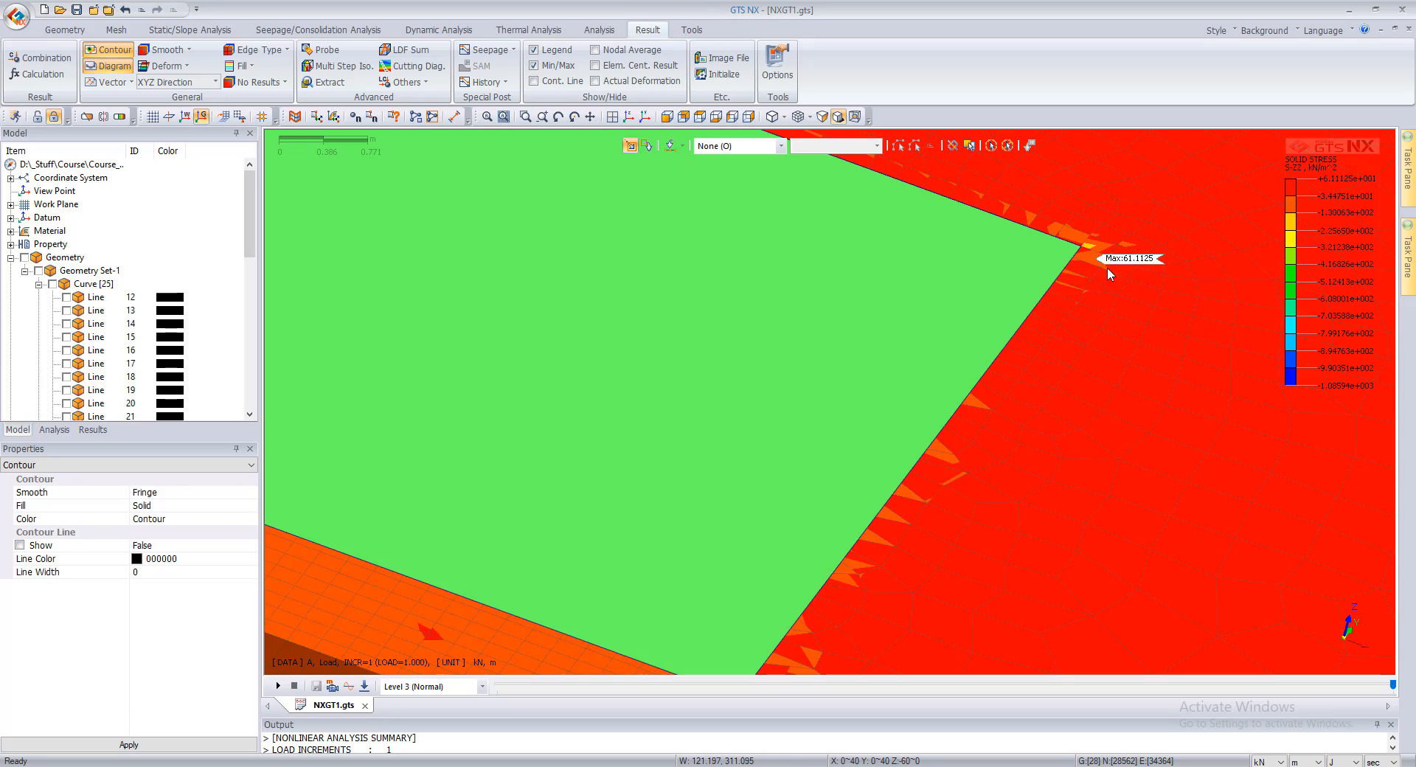
scroll(819, 400, "down", 3)
scroll(837, 393, "down", 2)
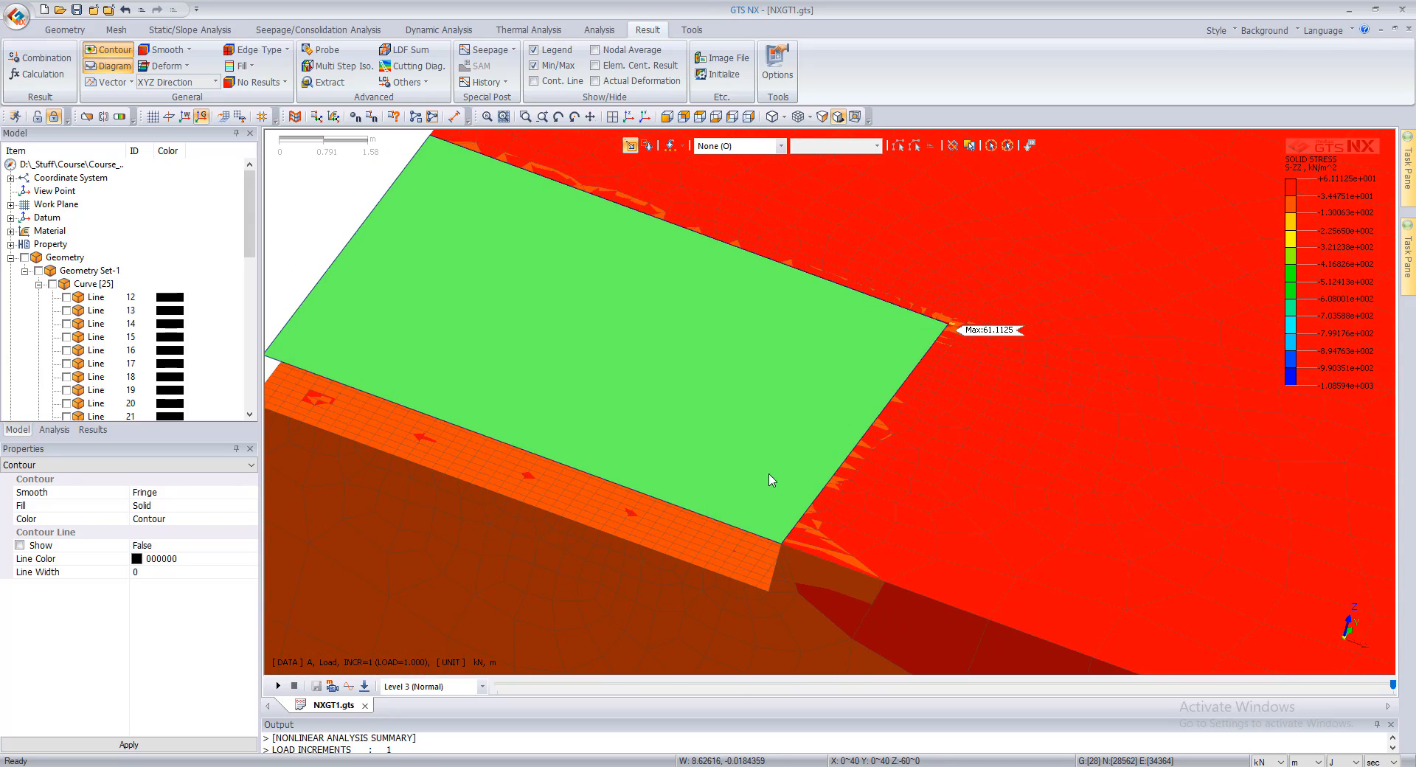
Step: Display the BENDING MOMENT YY shell element force contour for the Load stage on the raft and start the Probe tool
scroll(830, 521, "down", 1)
scroll(833, 520, "up", 2)
scroll(834, 519, "down", 2)
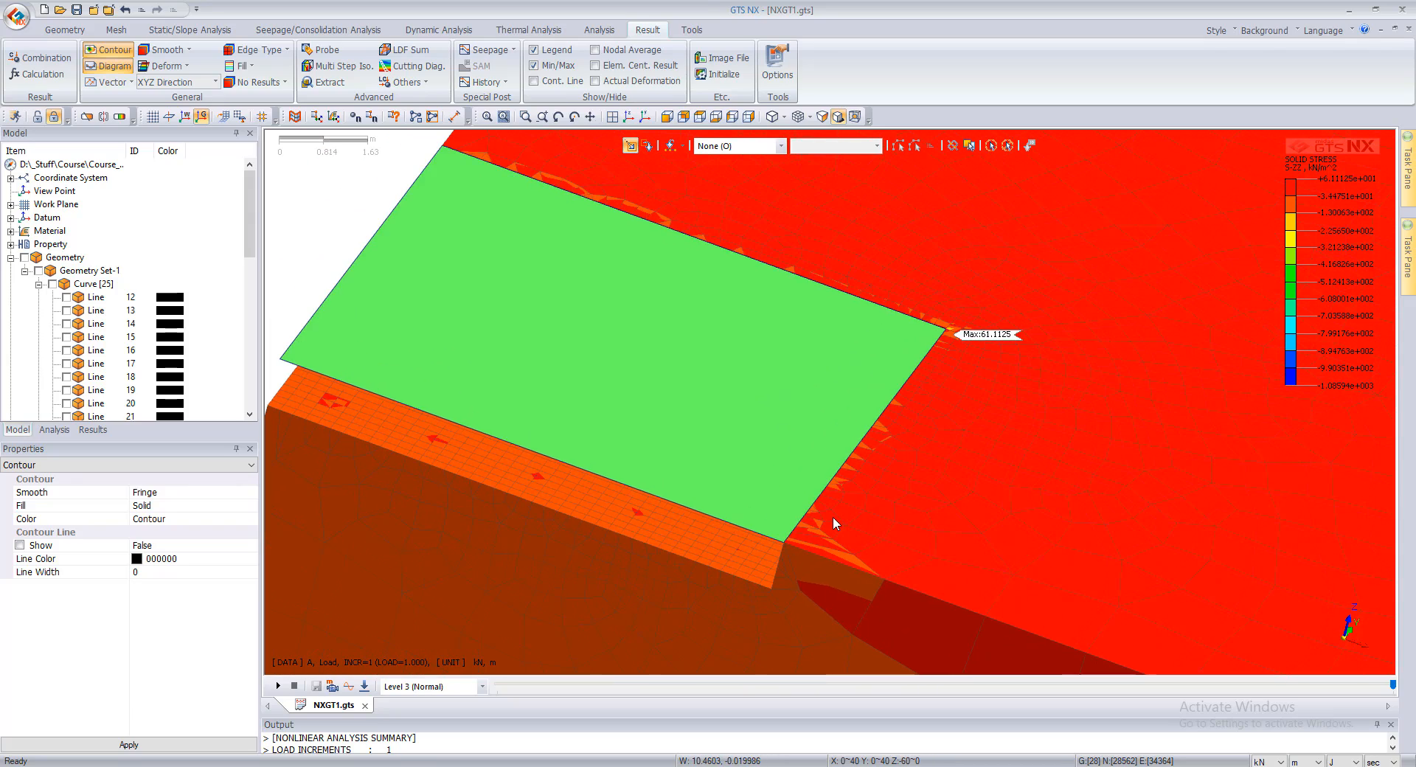
scroll(721, 466, "down", 2)
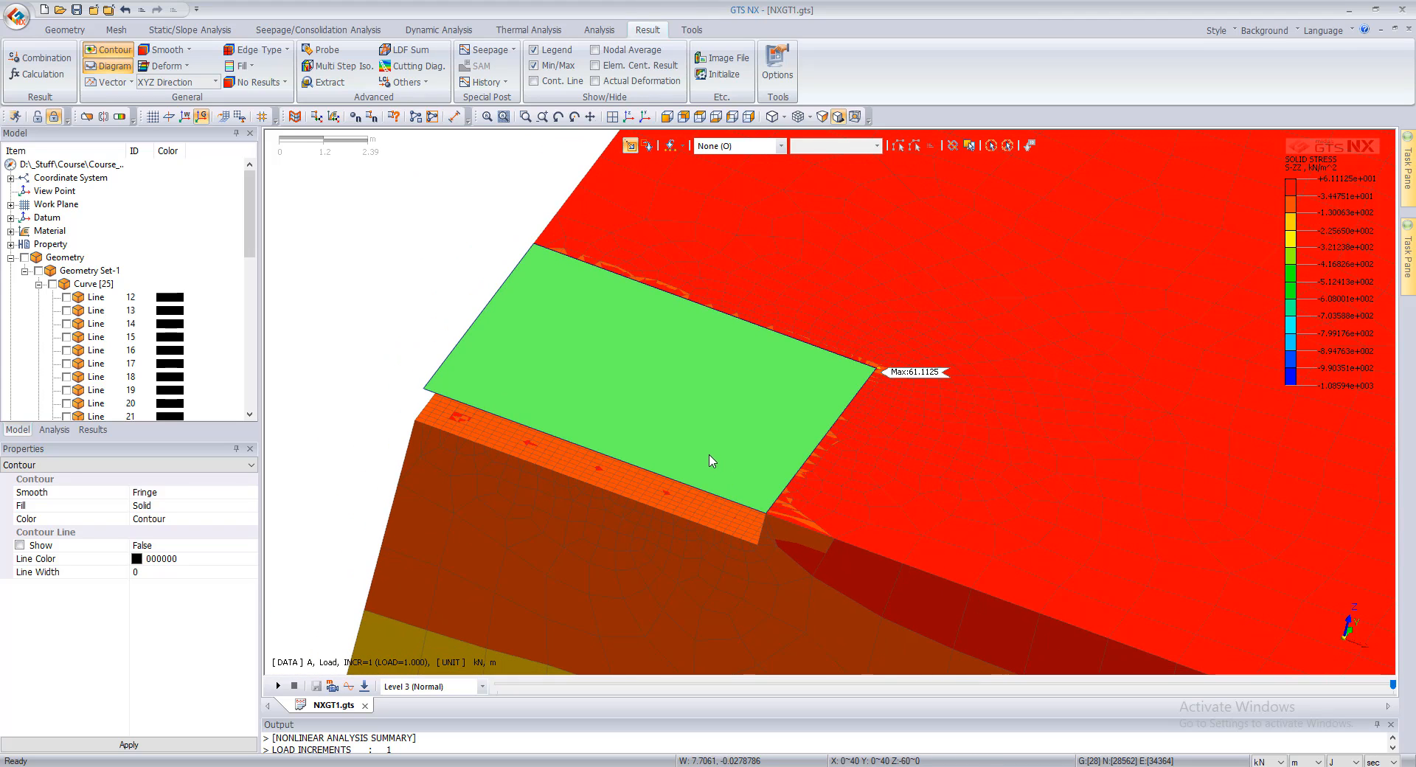
scroll(177, 306, "down", 7)
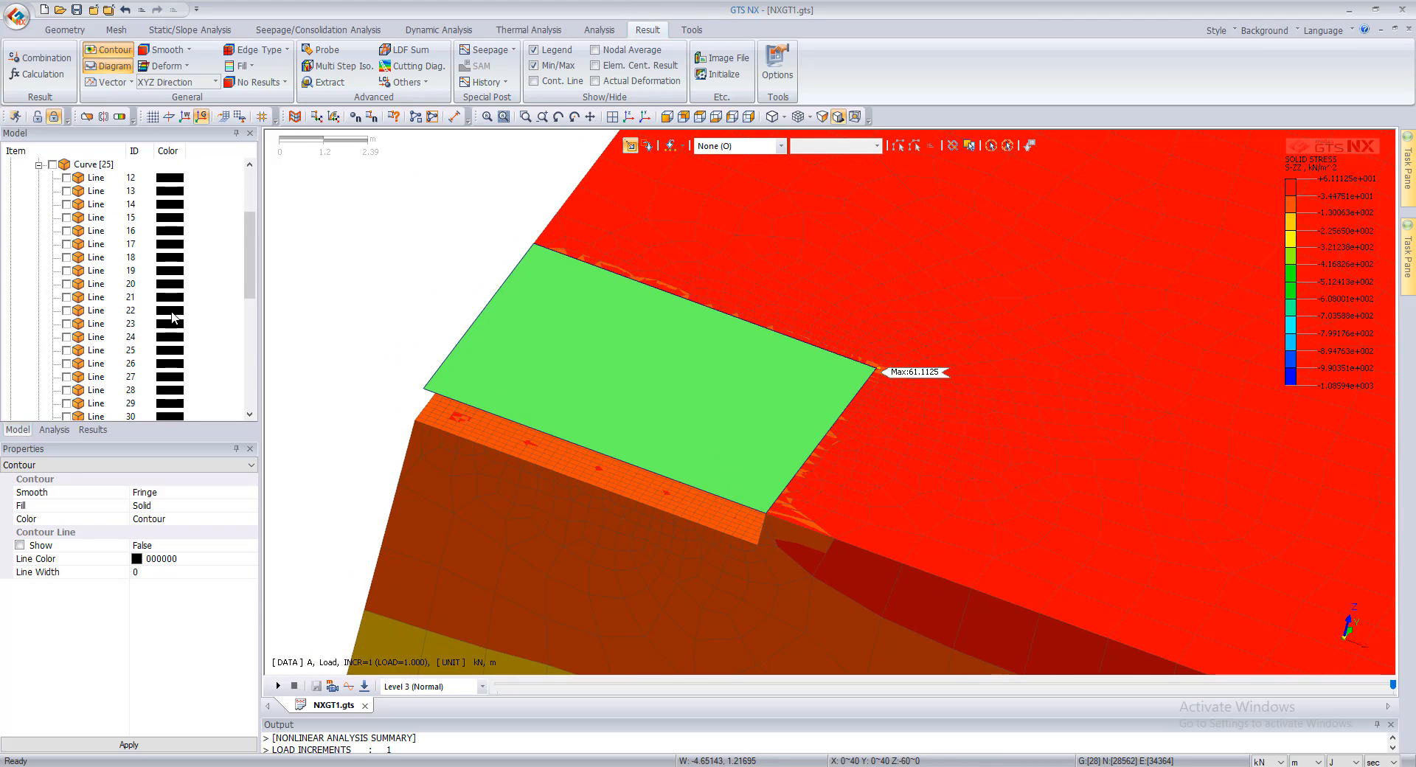
left_click(93, 430)
scroll(64, 291, "up", 3)
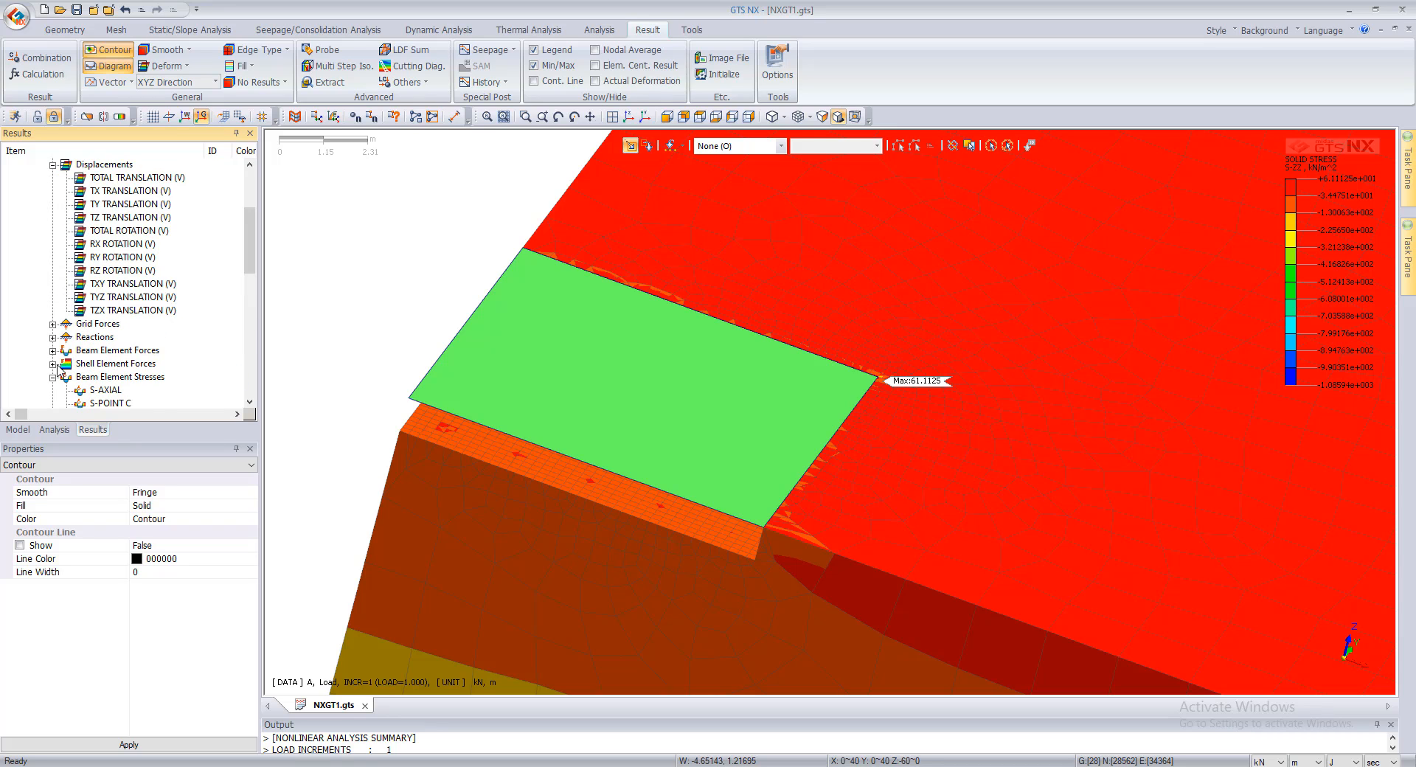
left_click(53, 365)
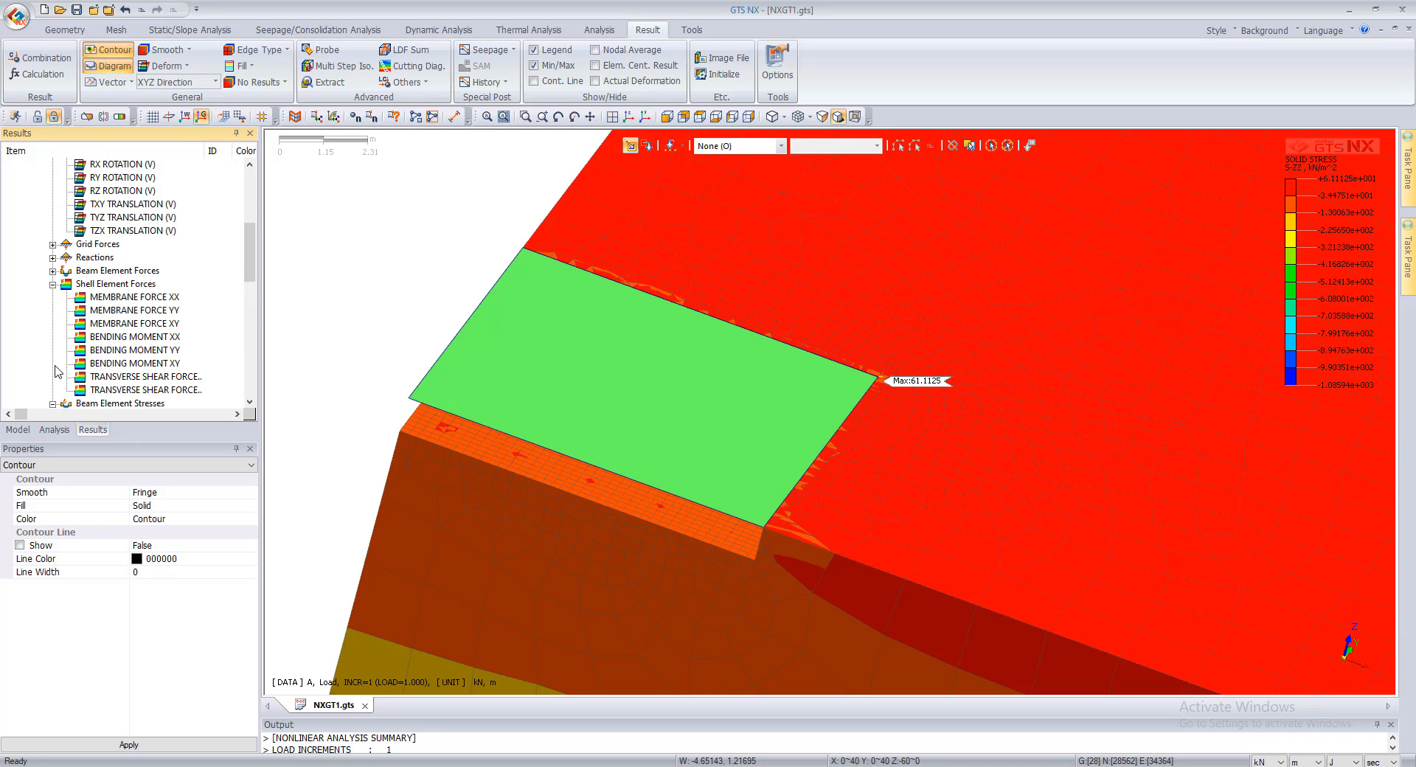
double_click(162, 351)
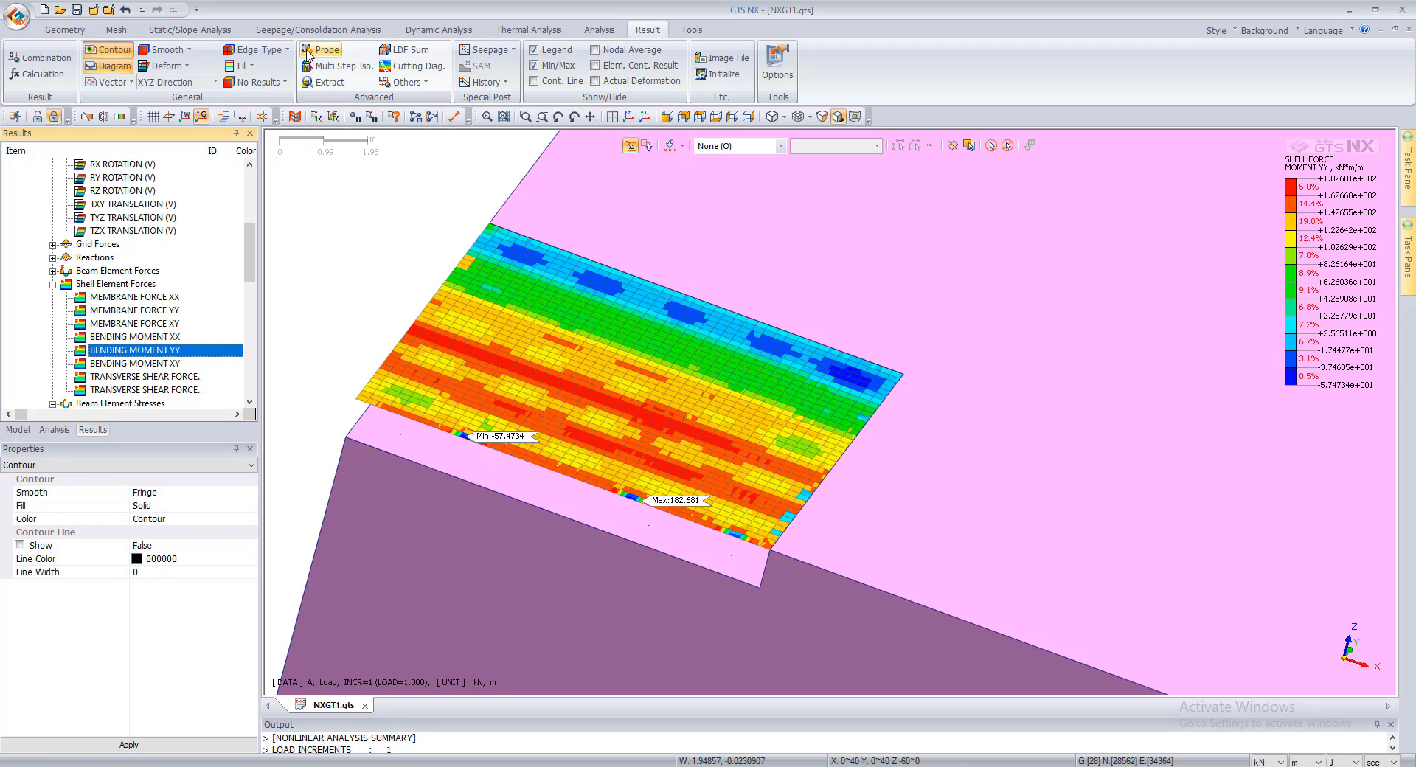
left_click(322, 49)
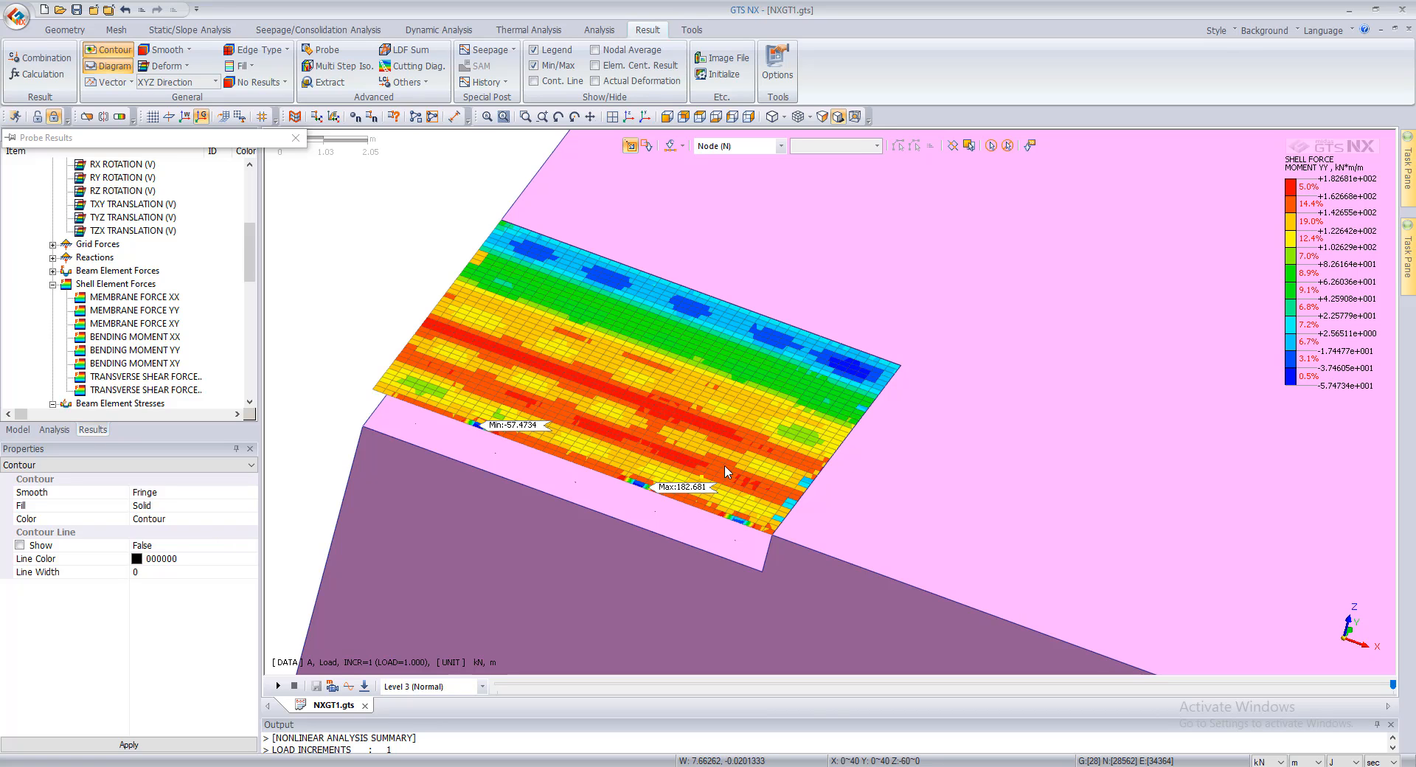
Step: Plot a two-point cutting-line diagram of the raft moment from 0, 7.75, 0 to 10, 7.25, 0 in the (+)Y direction
middle_click_drag(764, 426, 694, 442)
scroll(580, 444, "down", 2)
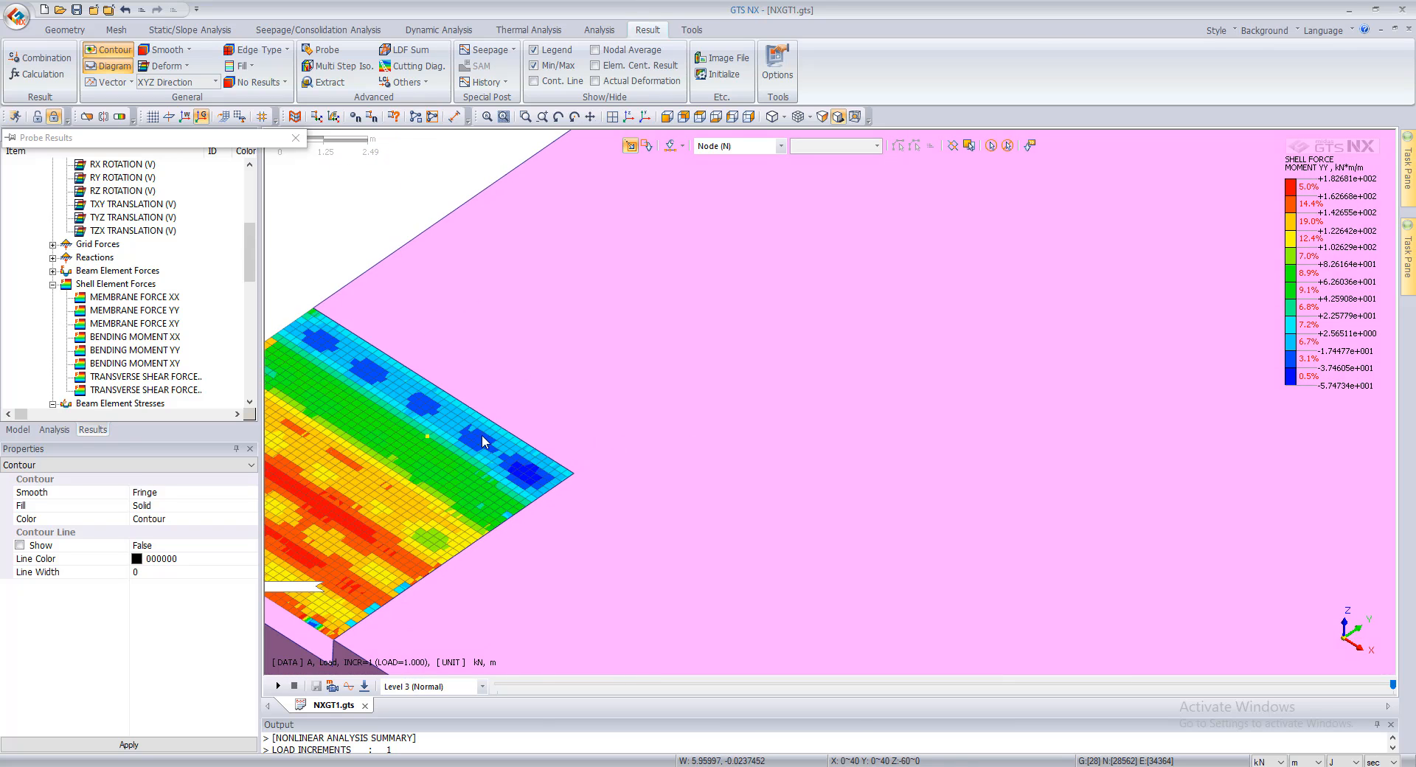
left_click(418, 66)
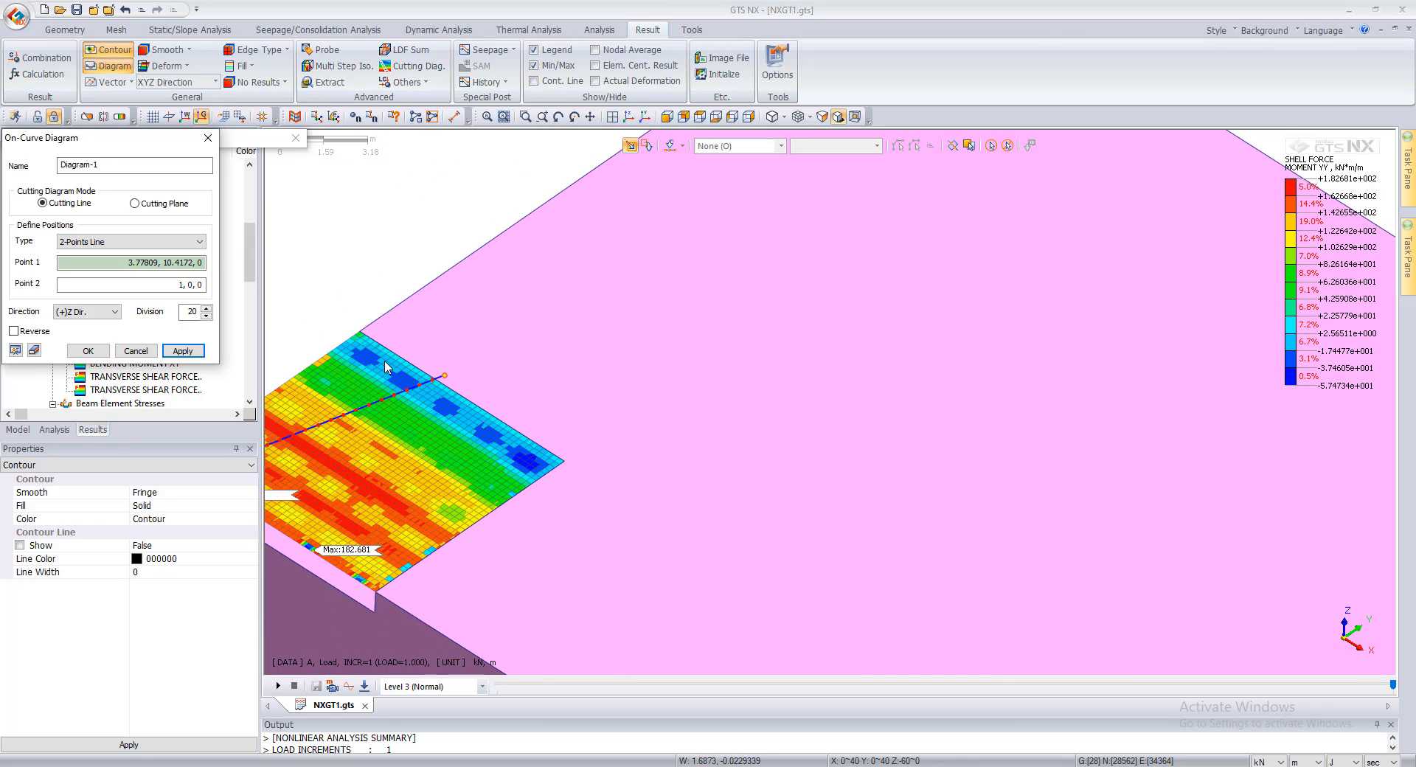
left_click(317, 361)
left_click(438, 482)
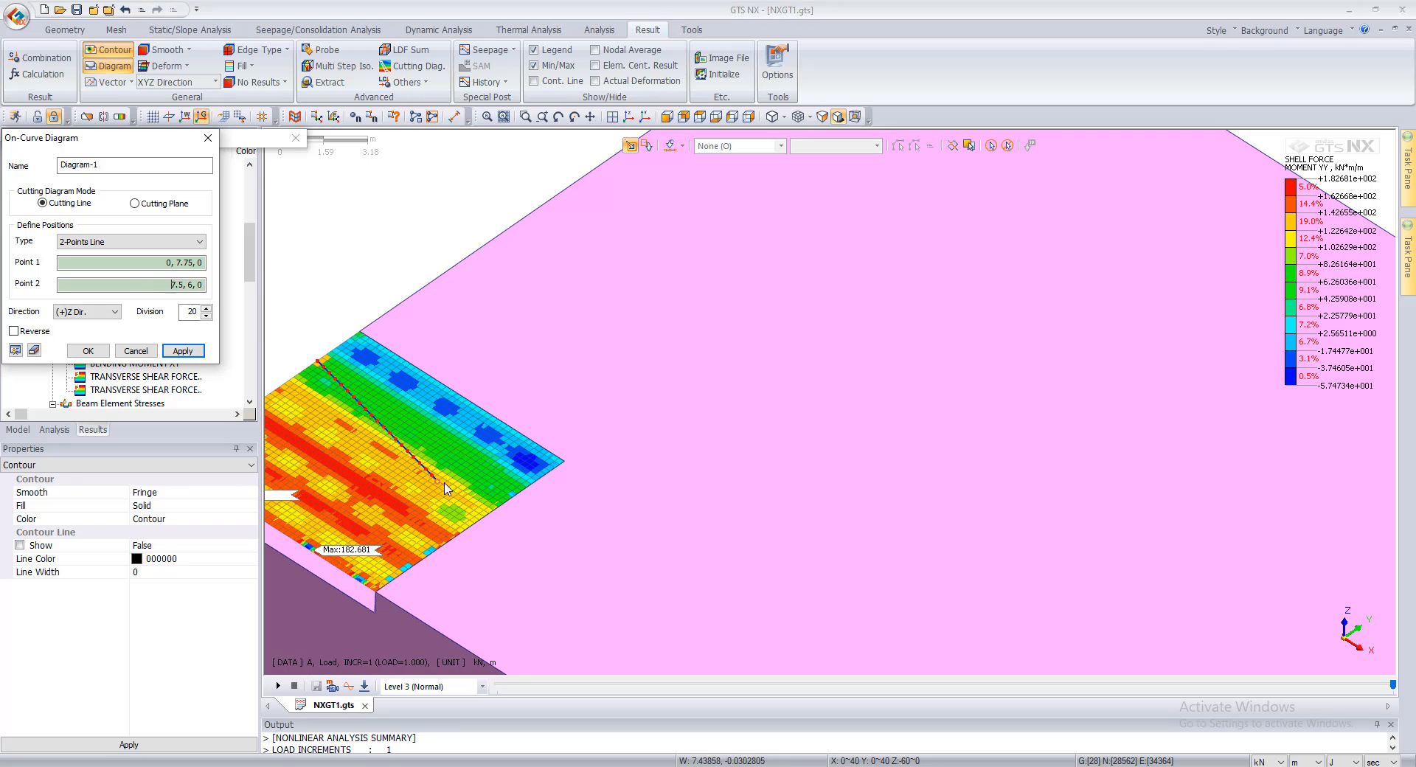
left_click(513, 503)
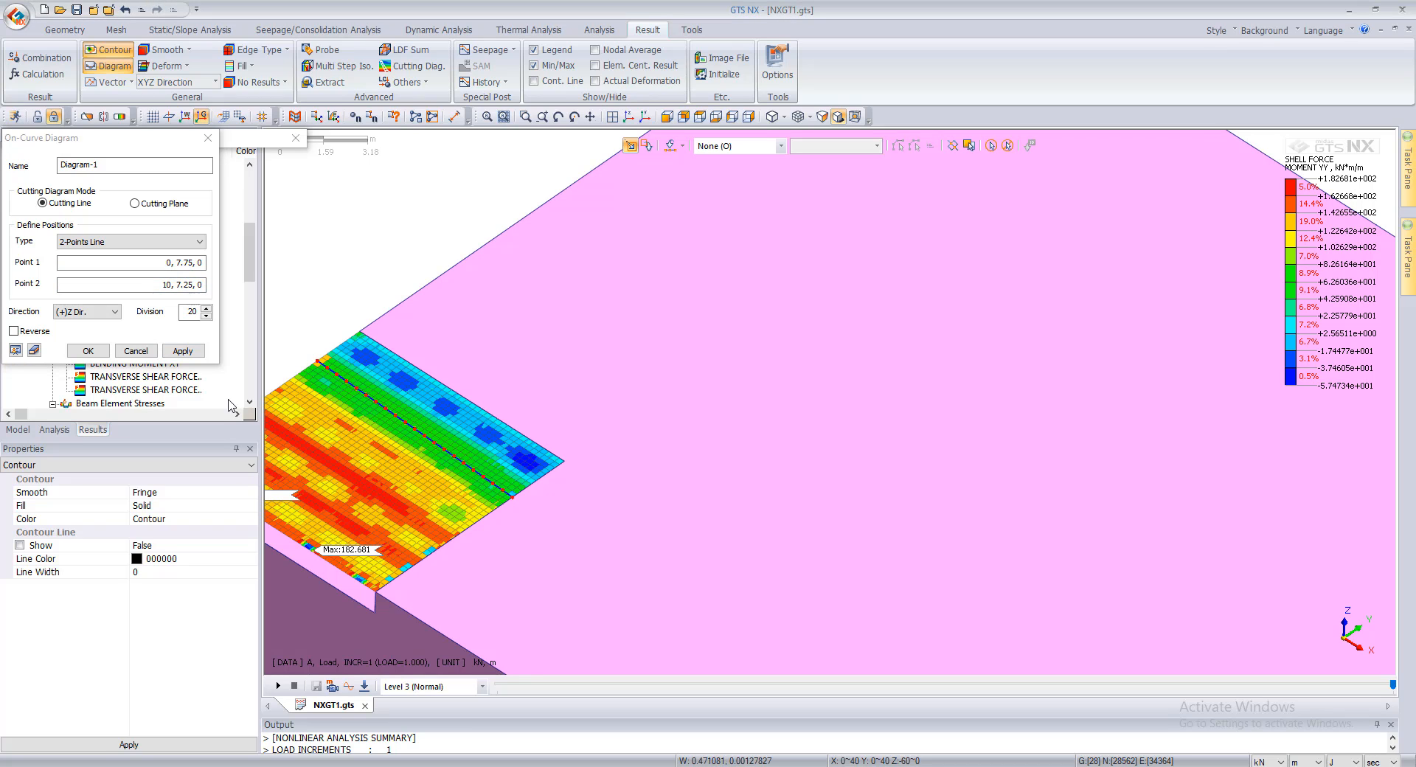
left_click(97, 314)
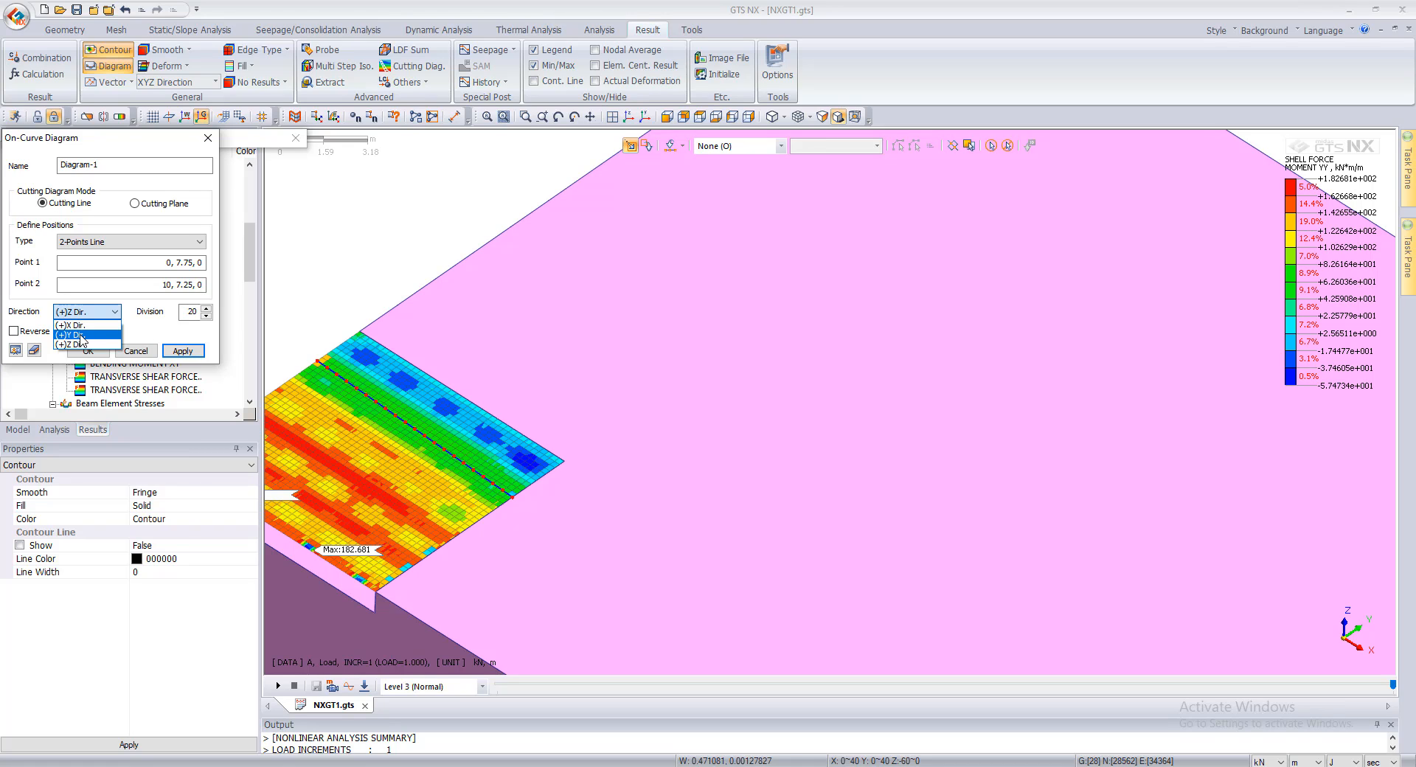
left_click(80, 336)
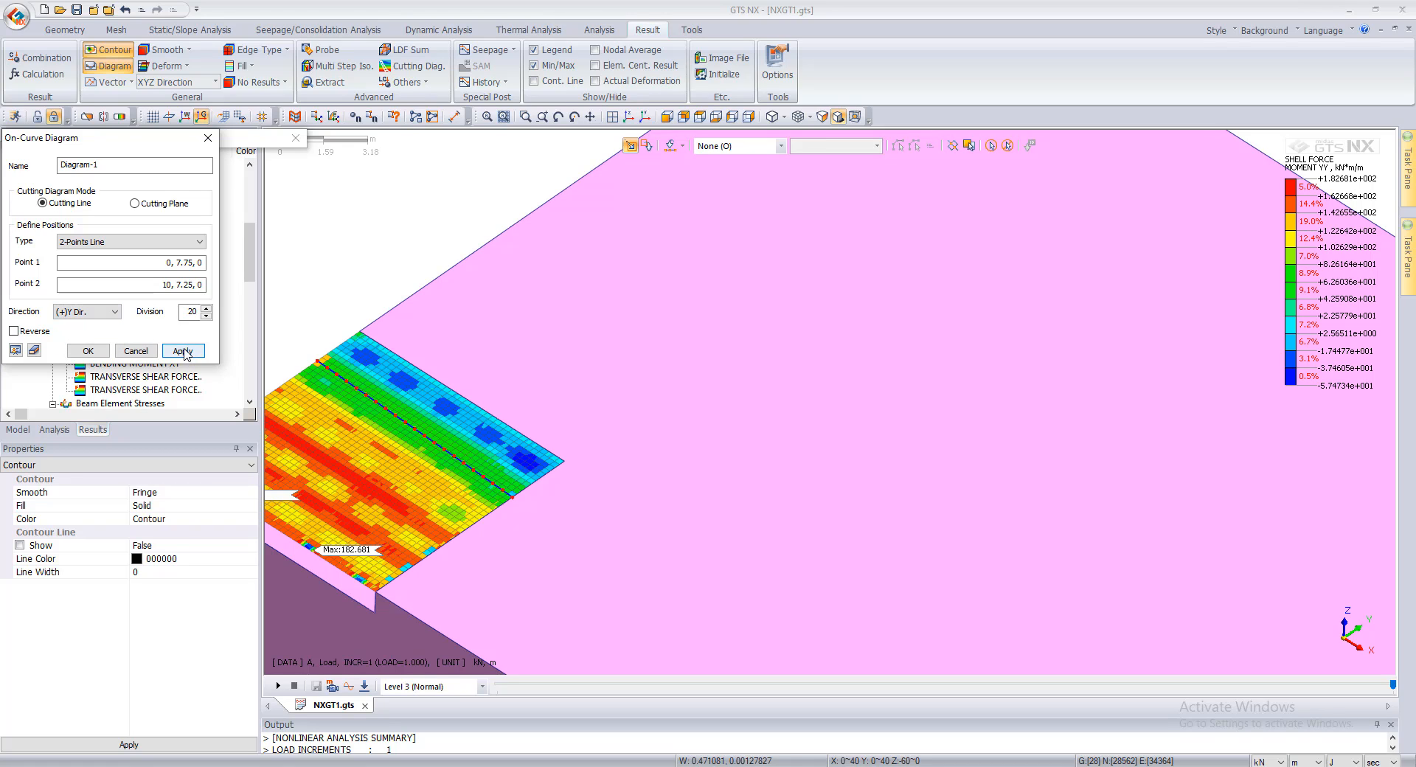
left_click(183, 352)
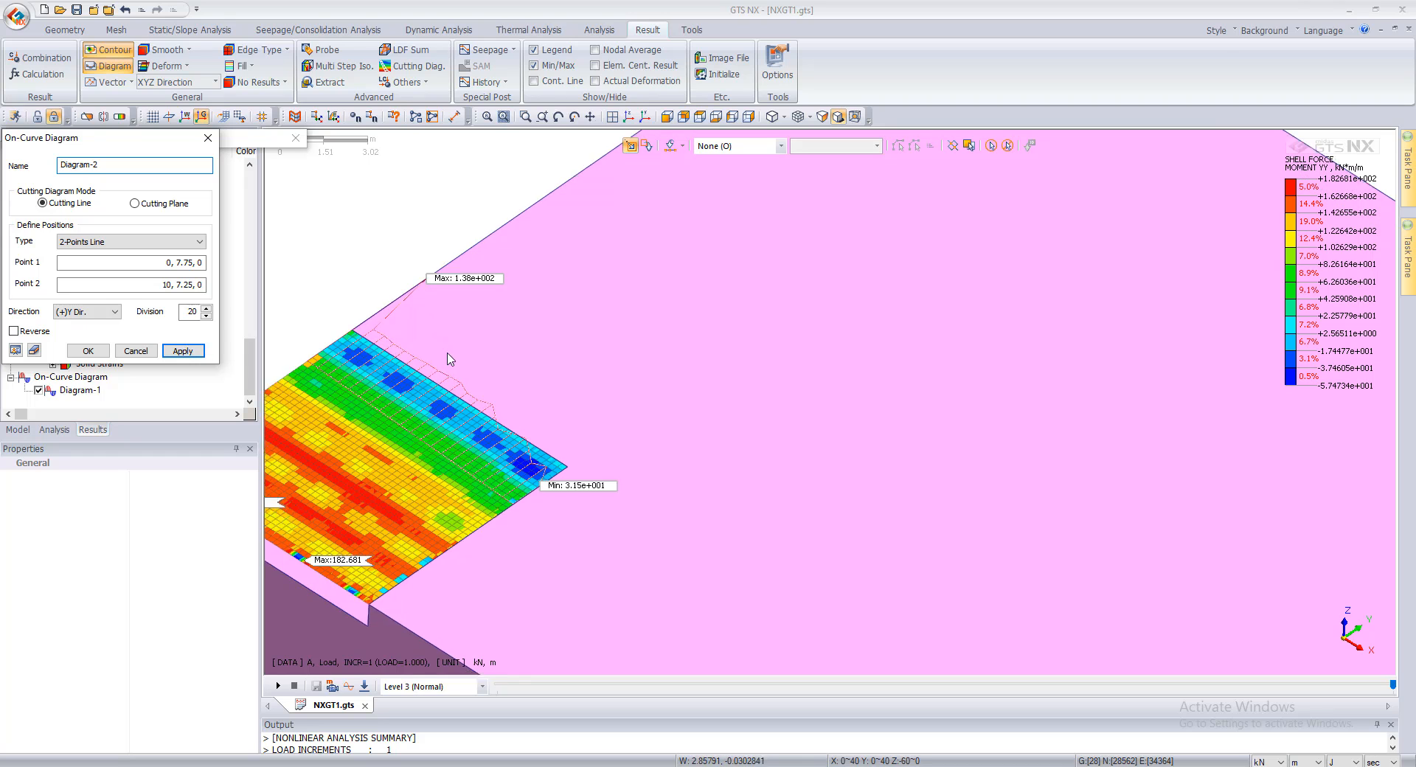
scroll(579, 420, "down", 1)
scroll(419, 395, "up", 1)
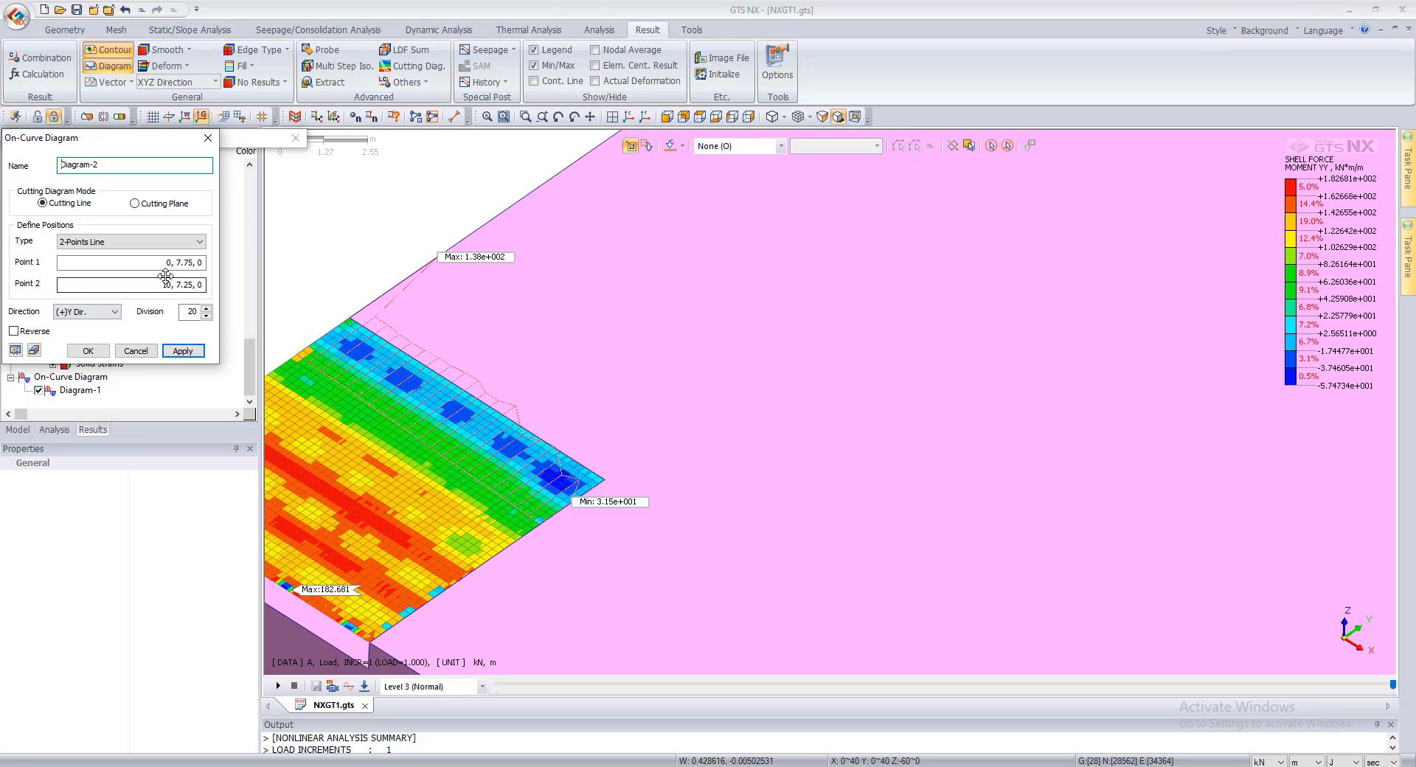
Step: Exit the diagram definition and delete Diagram-1
left_click(136, 350)
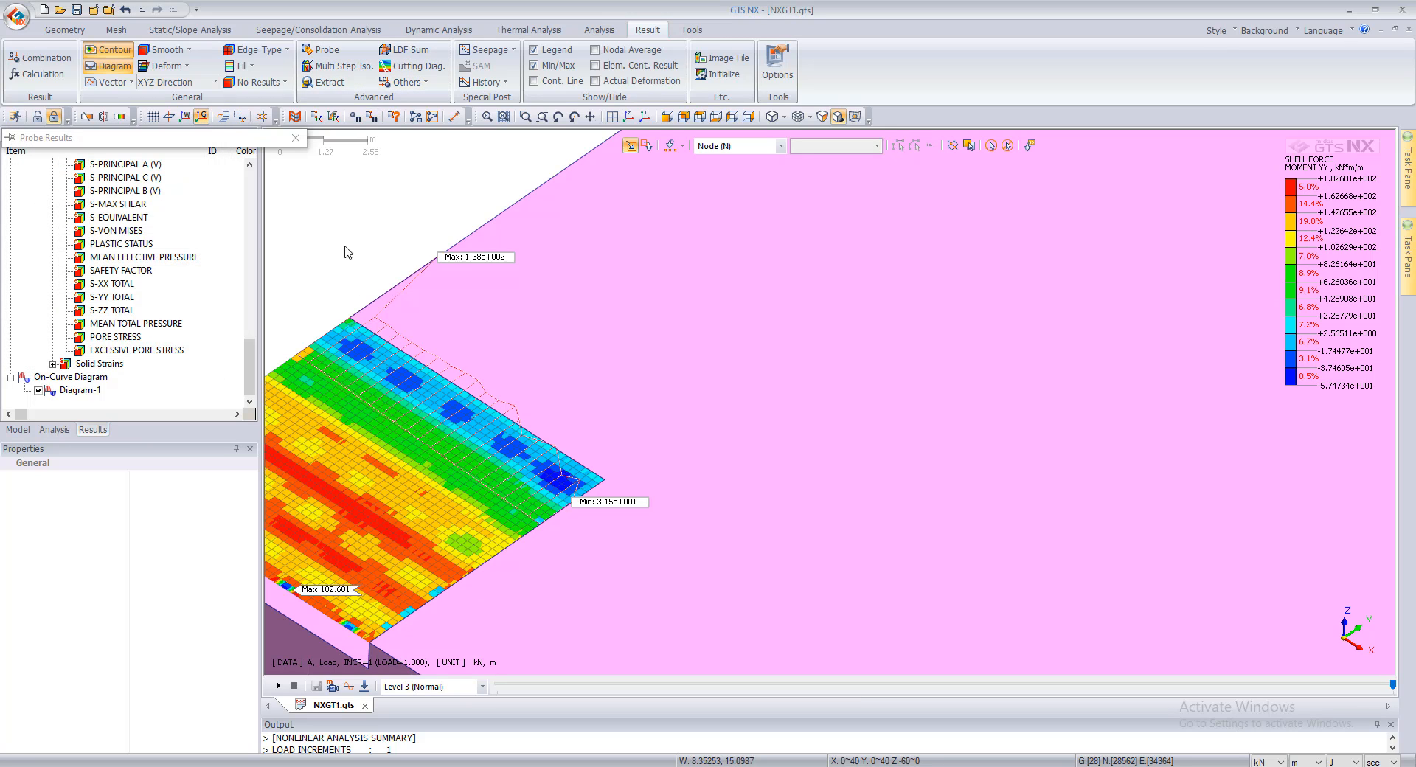
right_click(74, 391)
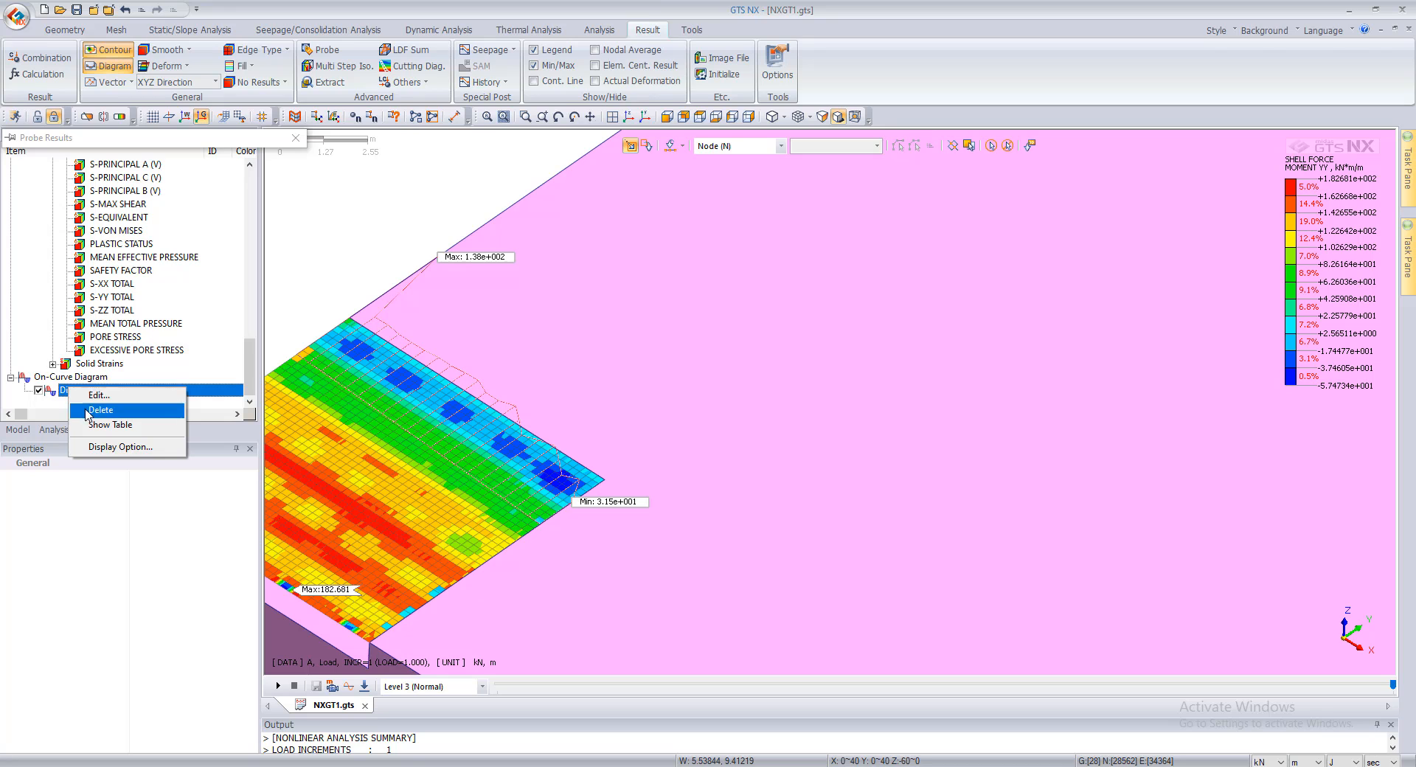
left_click(81, 411)
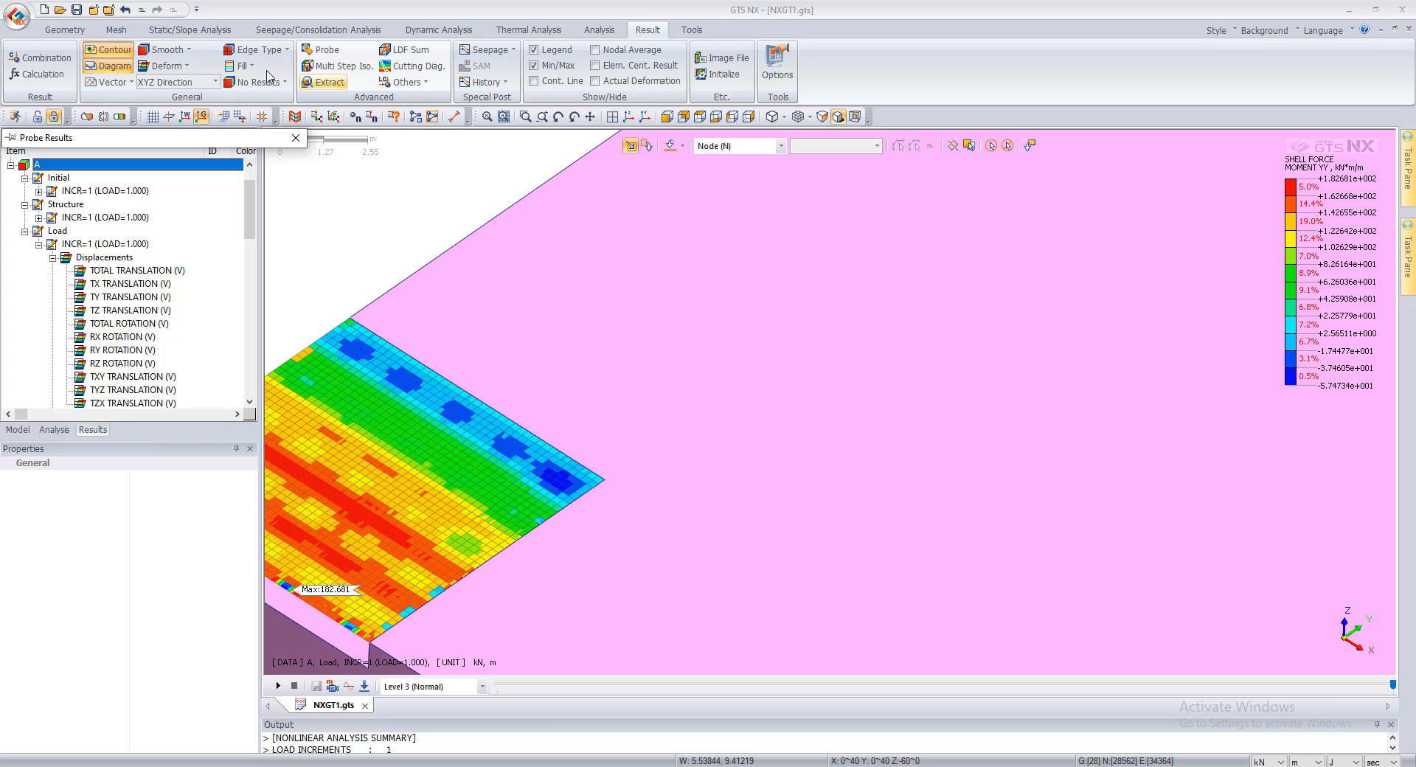
Step: Plot a cutting-line diagram over the row of low-moment spots from 10, 9.25, 0 to 0, 9.25, 0 in the (+)Y direction
left_click(419, 71)
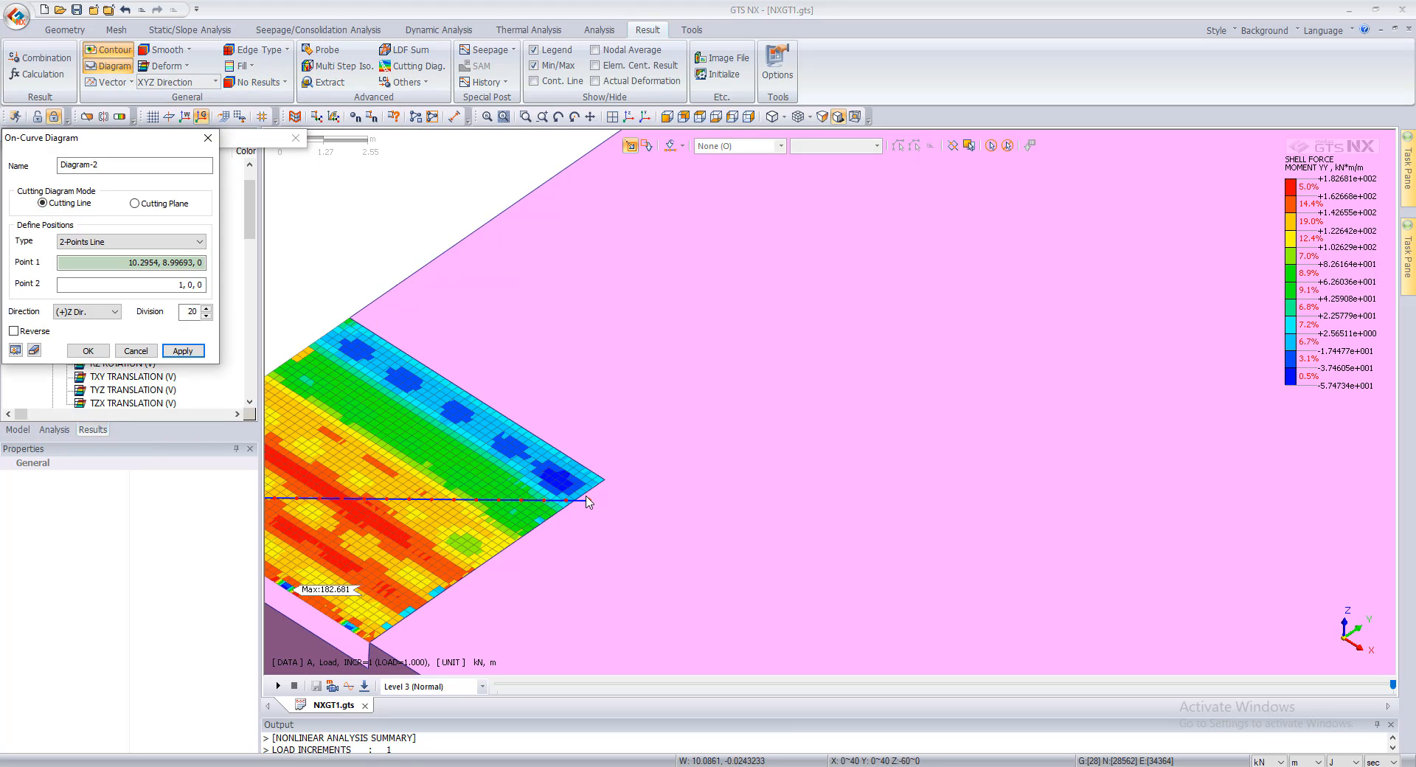
left_click(329, 331)
left_click(330, 332)
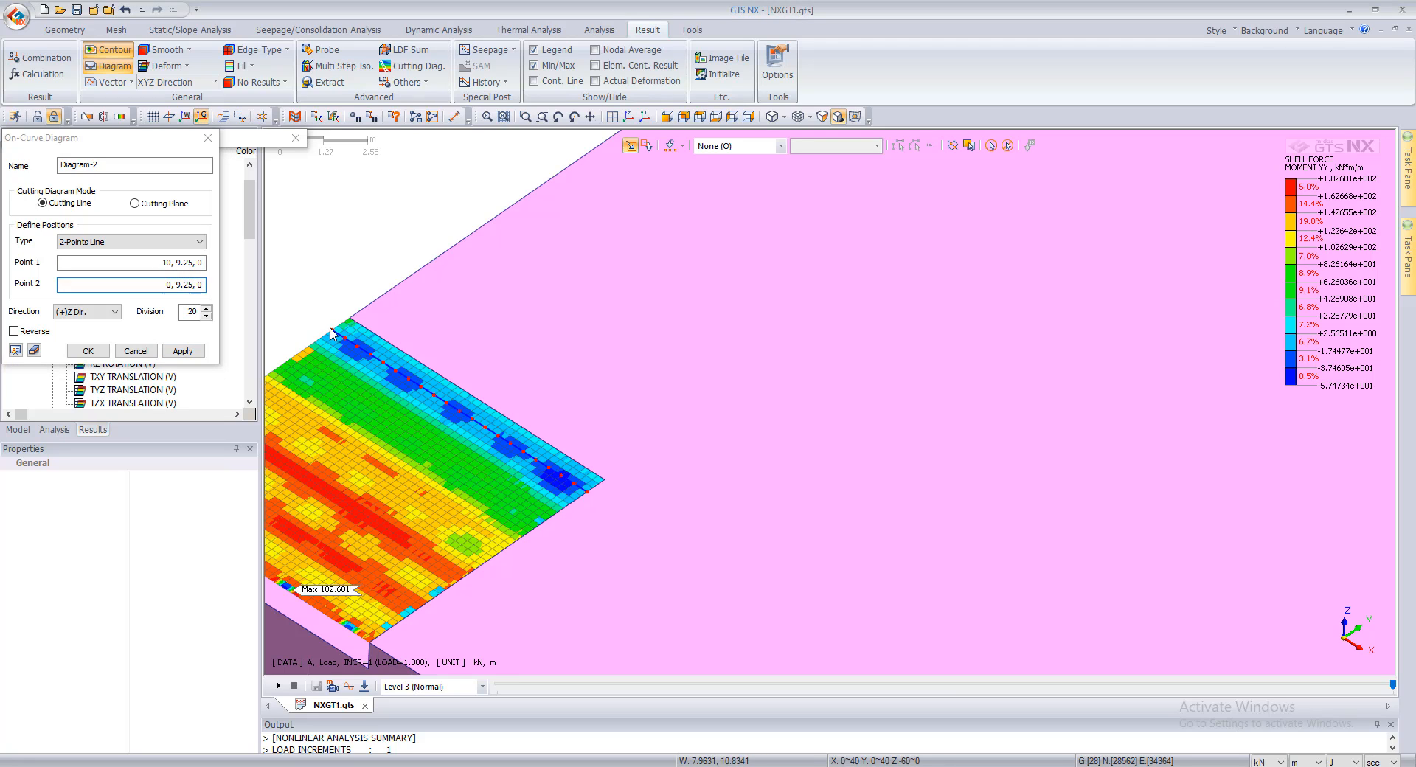
left_click(87, 311)
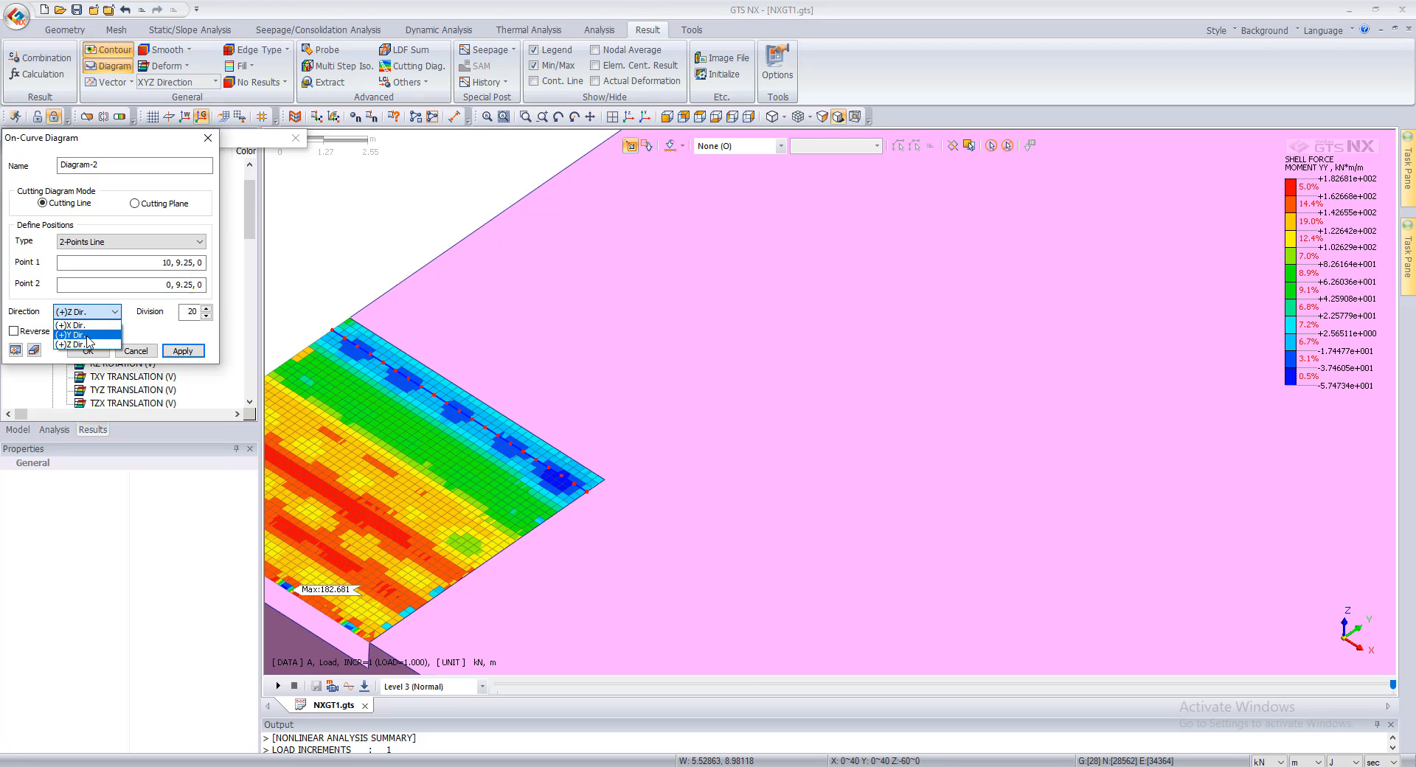
left_click(87, 330)
left_click(183, 351)
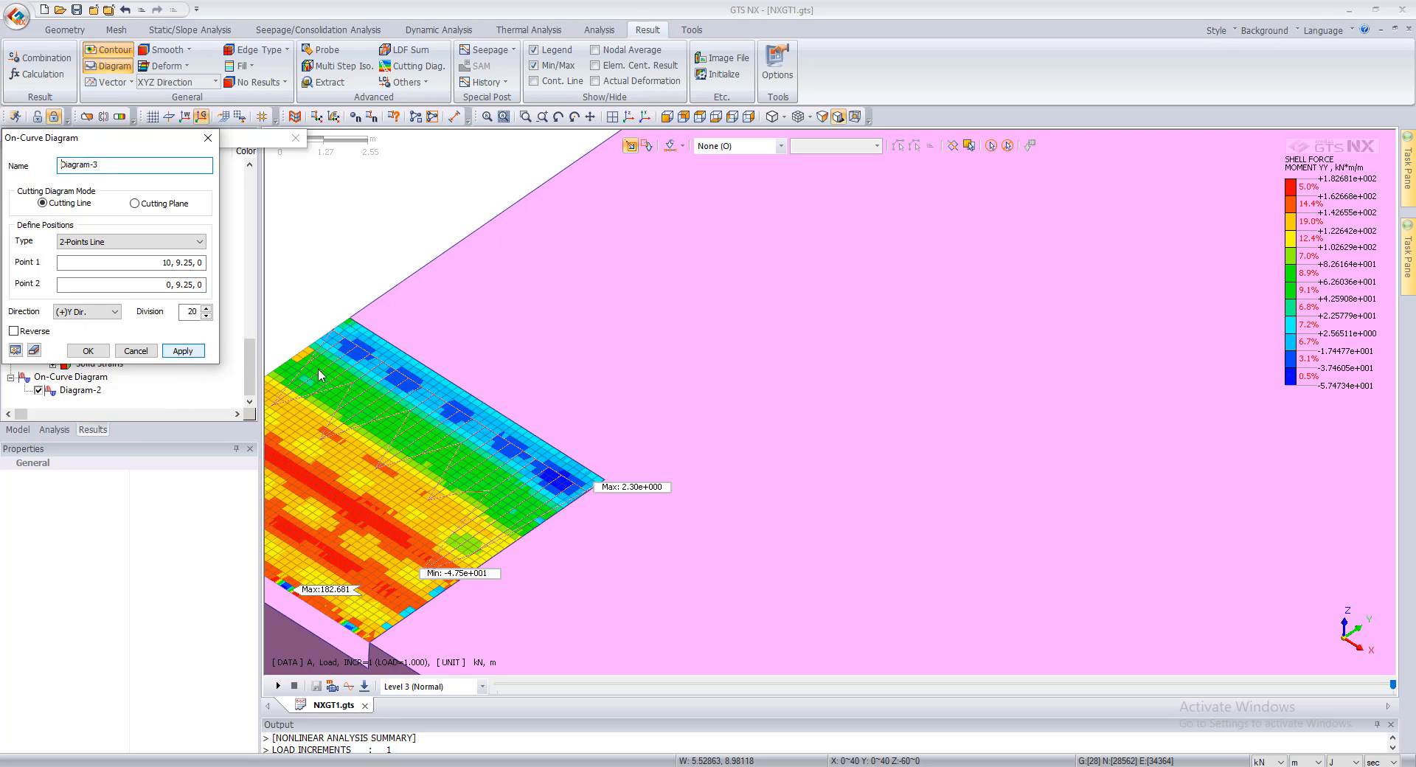
scroll(279, 419, "down", 2)
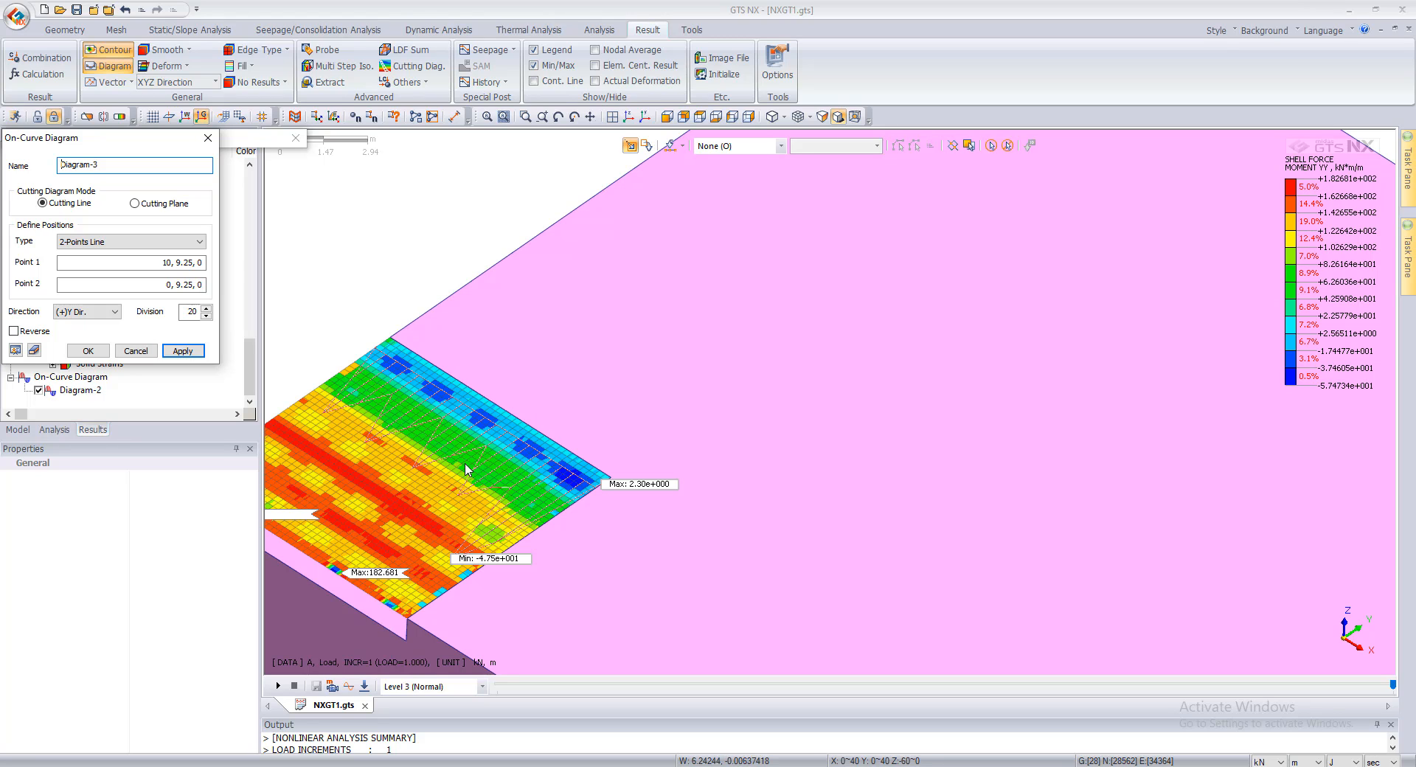
Step: Exit the diagram definition and delete Diagram-2
left_click(148, 351)
left_click(85, 395)
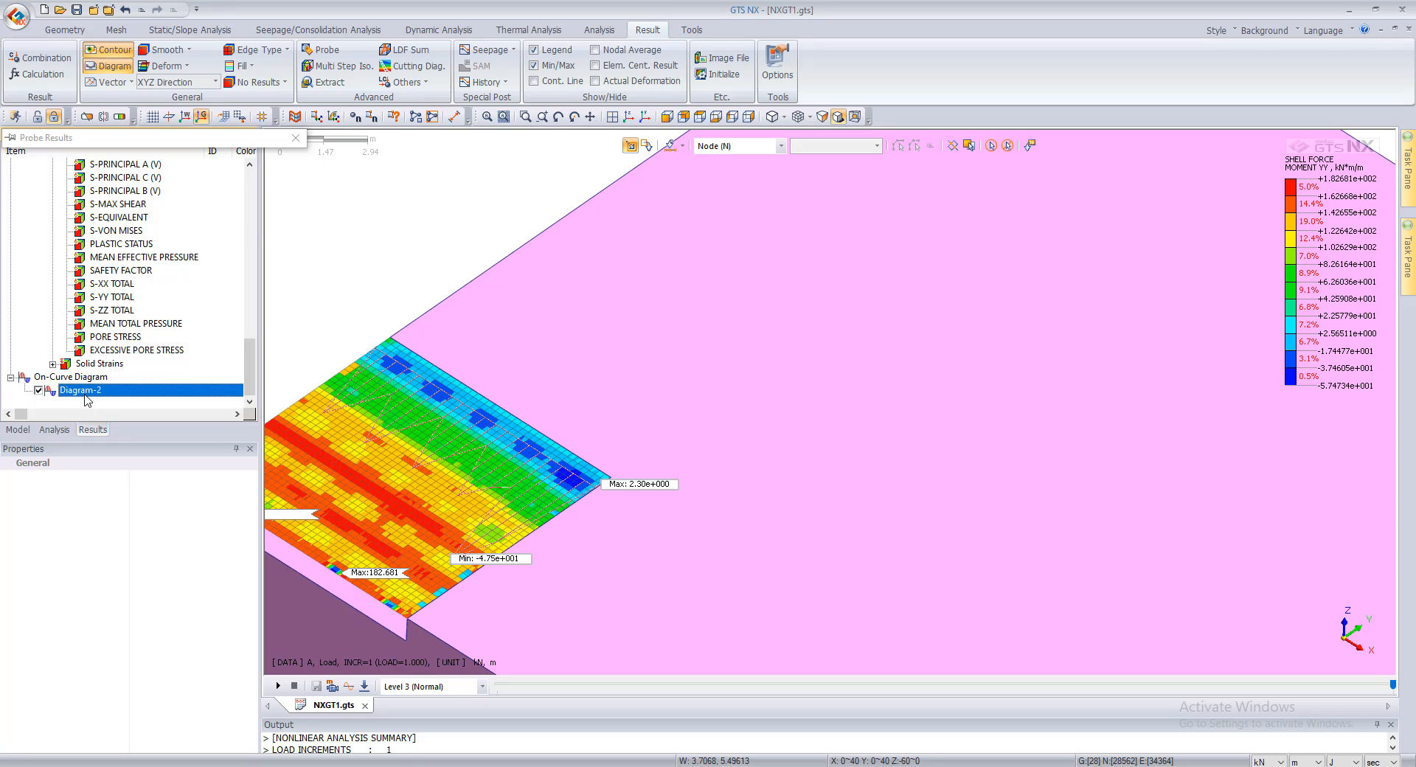
key("Delete")
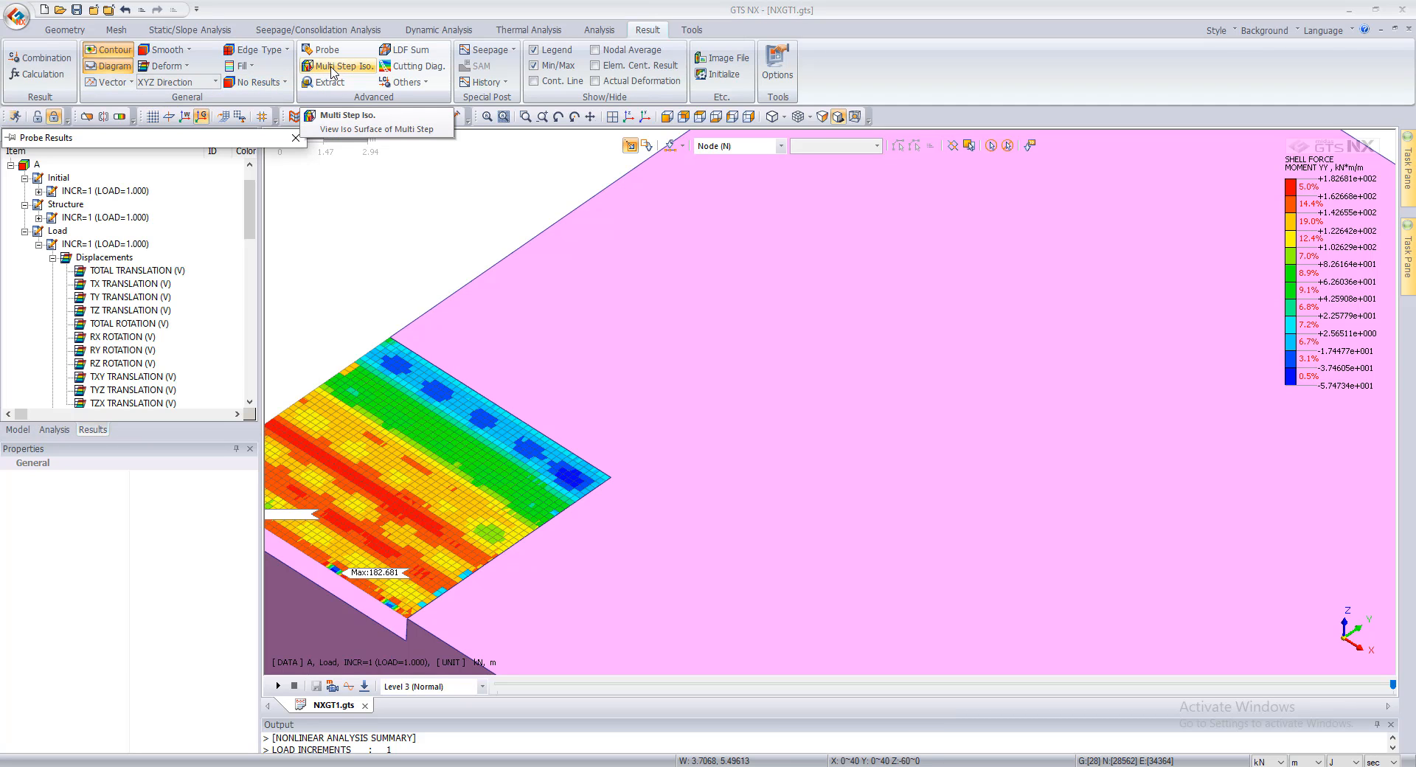
Step: Plot a cutting-line diagram across the raft from 5, 10, 0 to 5.25, 0, 0 in the (+)X direction and examine its extreme values
left_click(414, 66)
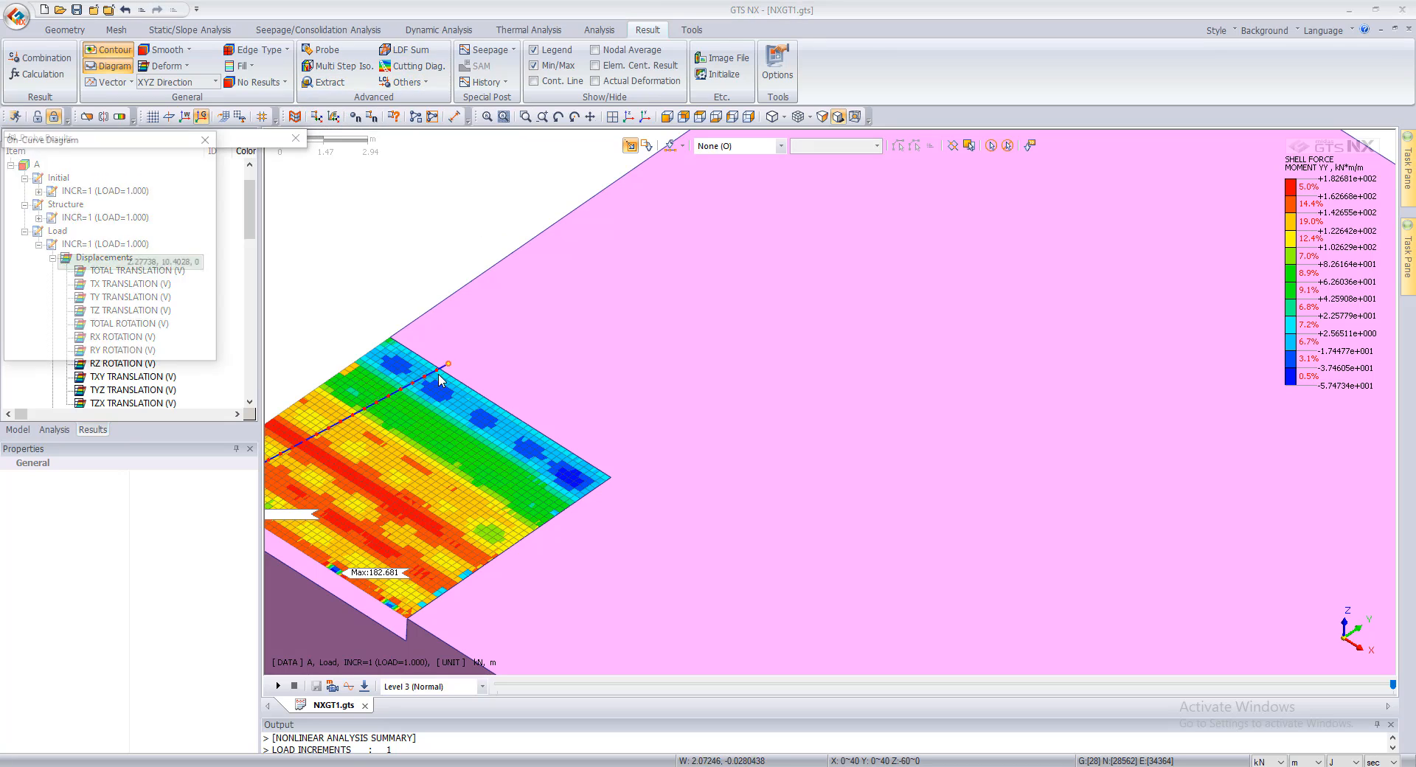
left_click(500, 408)
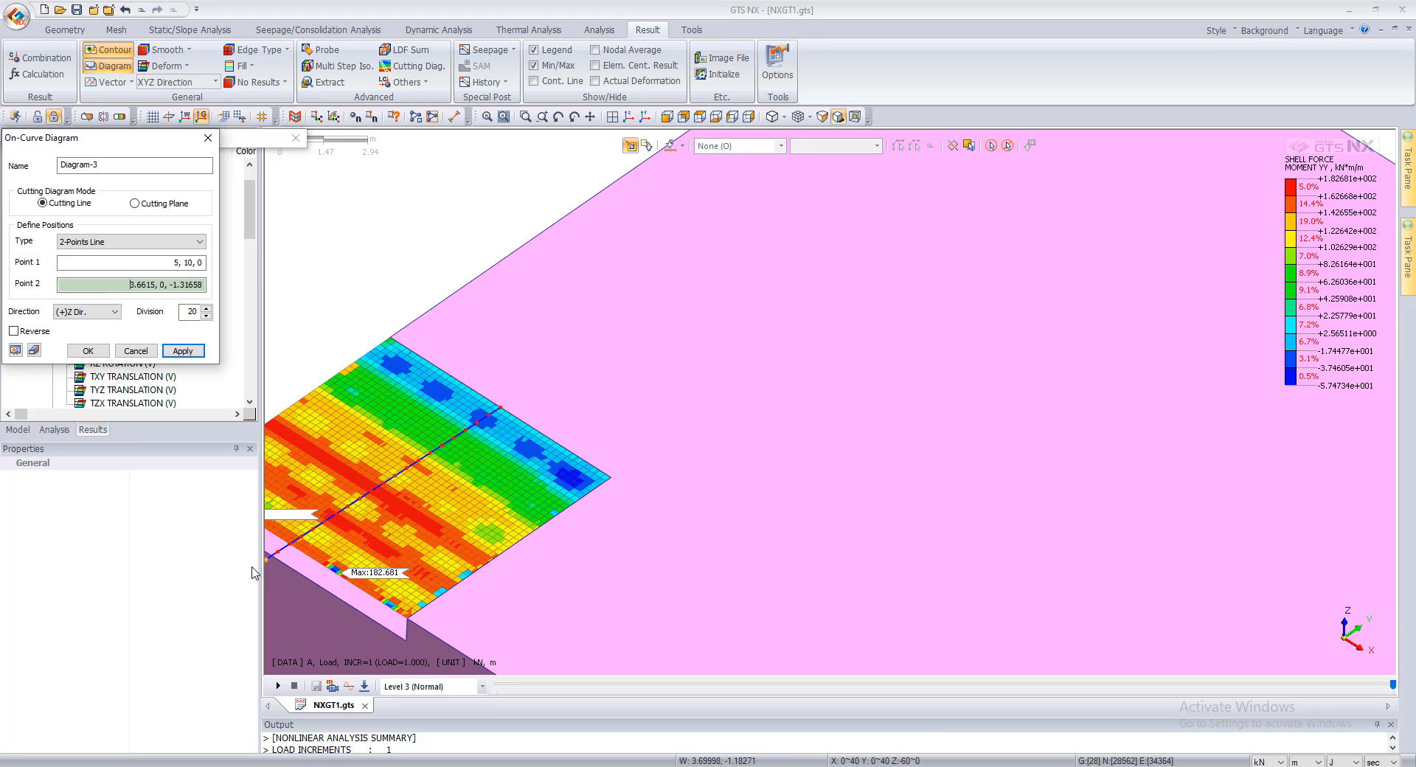
left_click(300, 556)
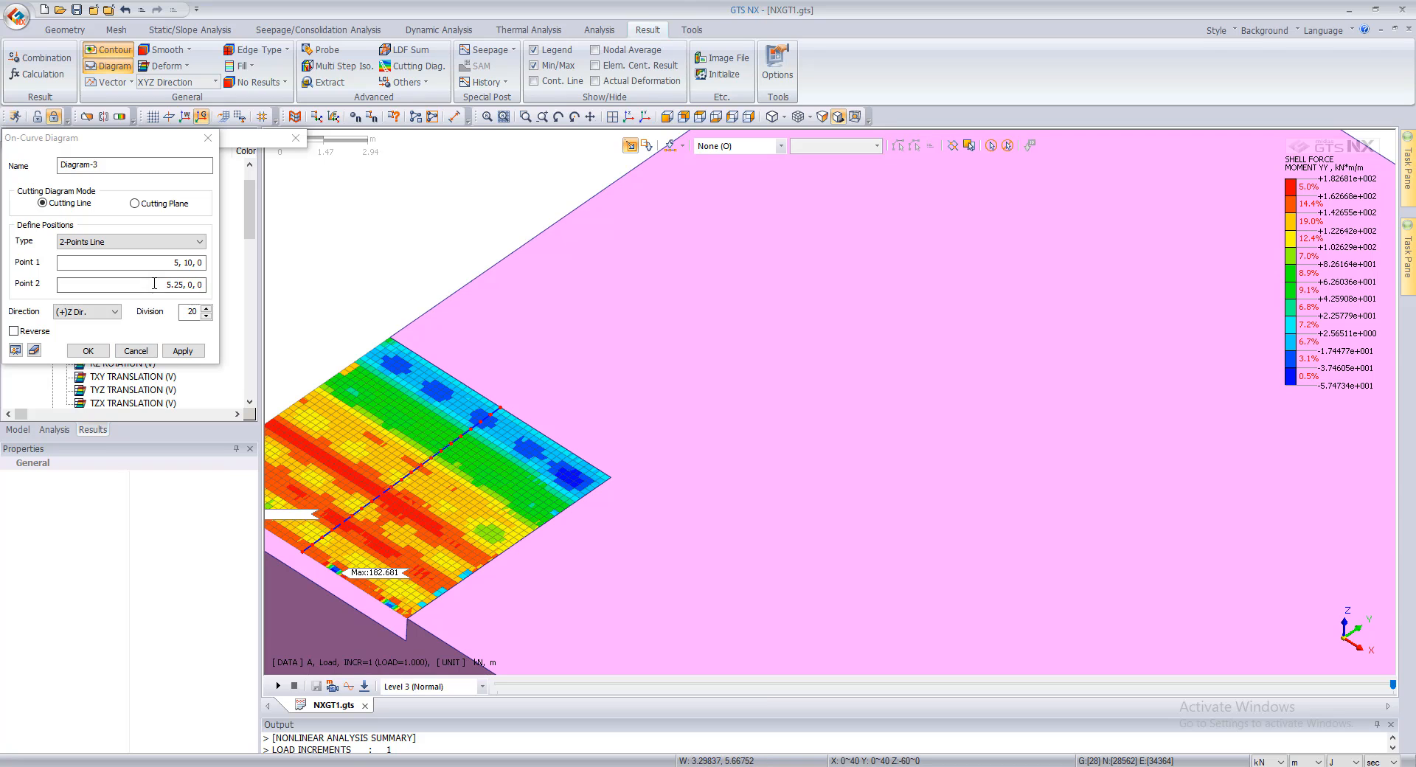
left_click(87, 311)
left_click(81, 326)
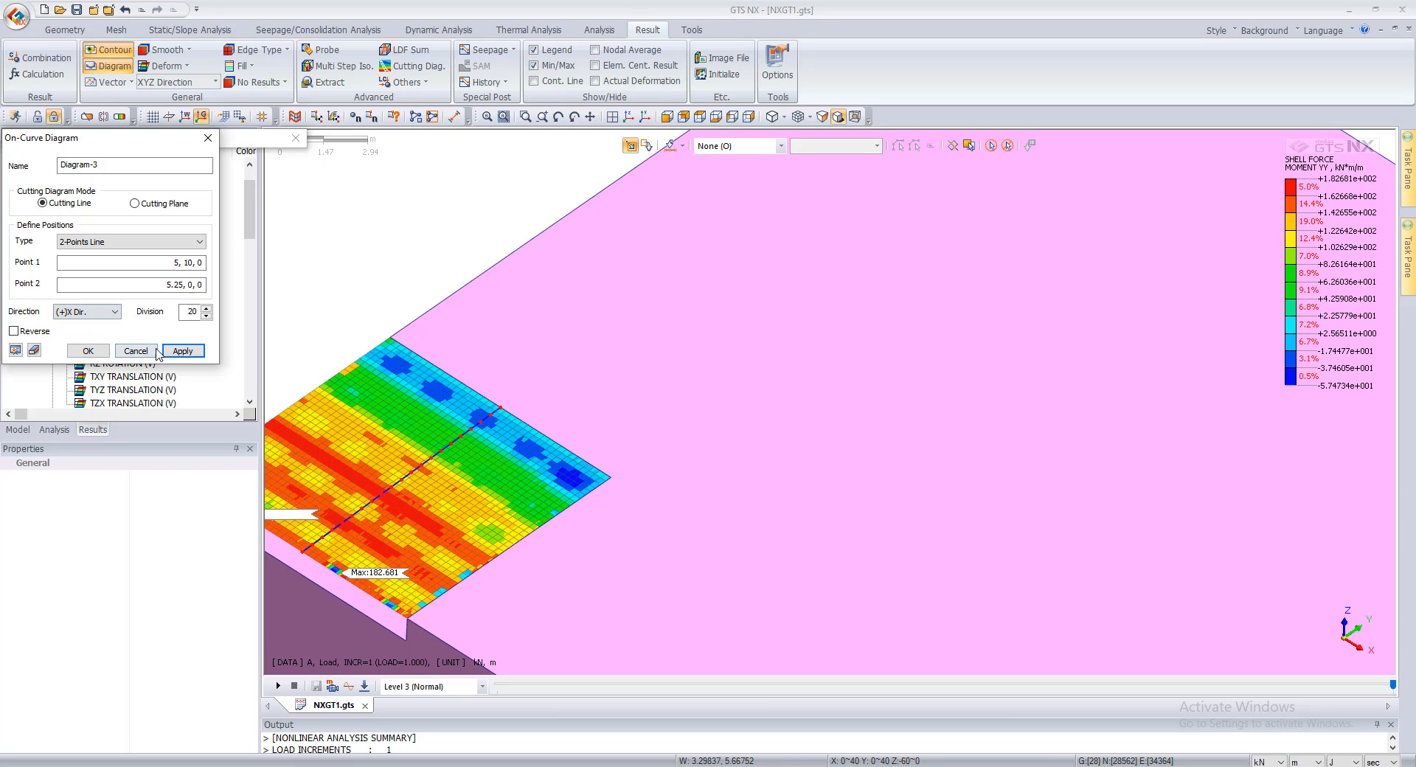
left_click(183, 352)
scroll(590, 465, "down", 2)
scroll(456, 528, "up", 3)
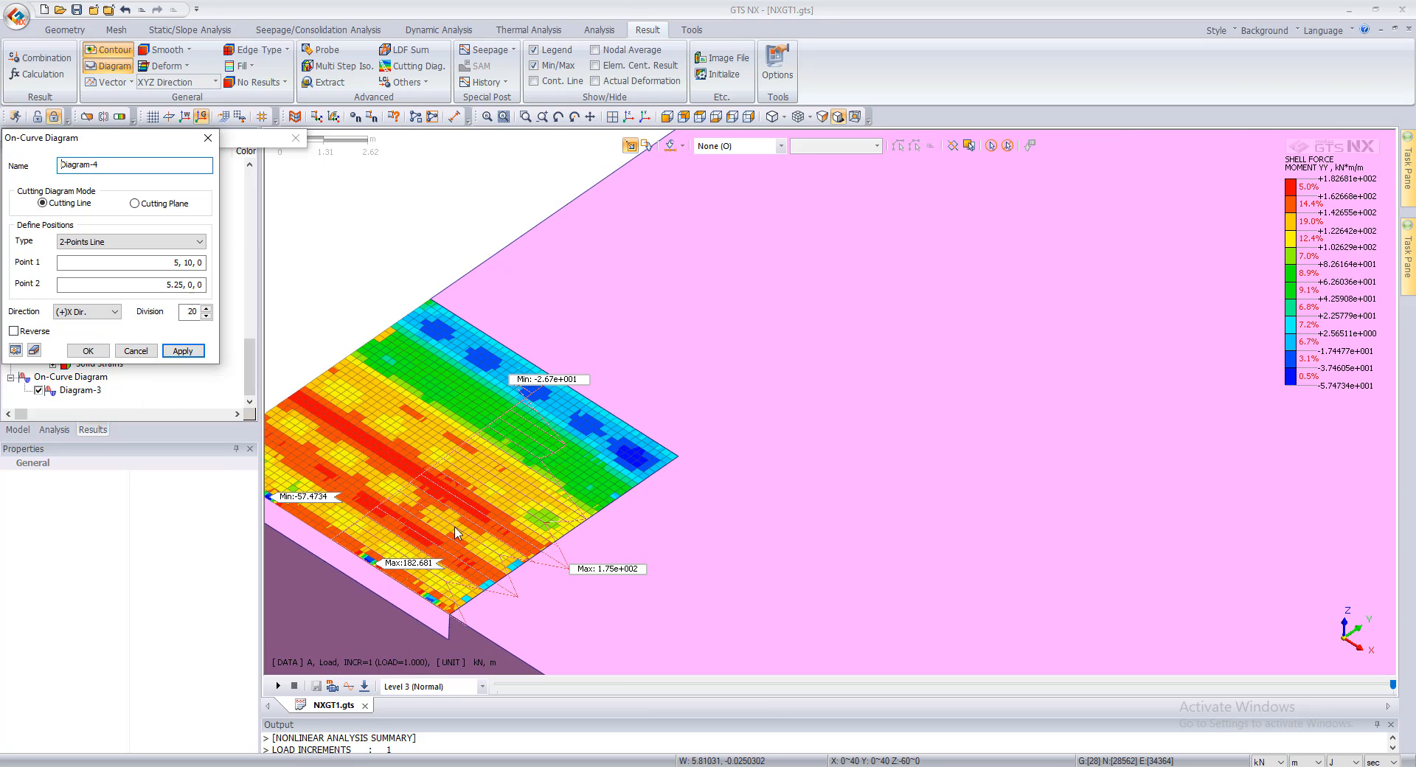
scroll(509, 526, "up", 1)
scroll(534, 441, "down", 1)
scroll(589, 362, "up", 2)
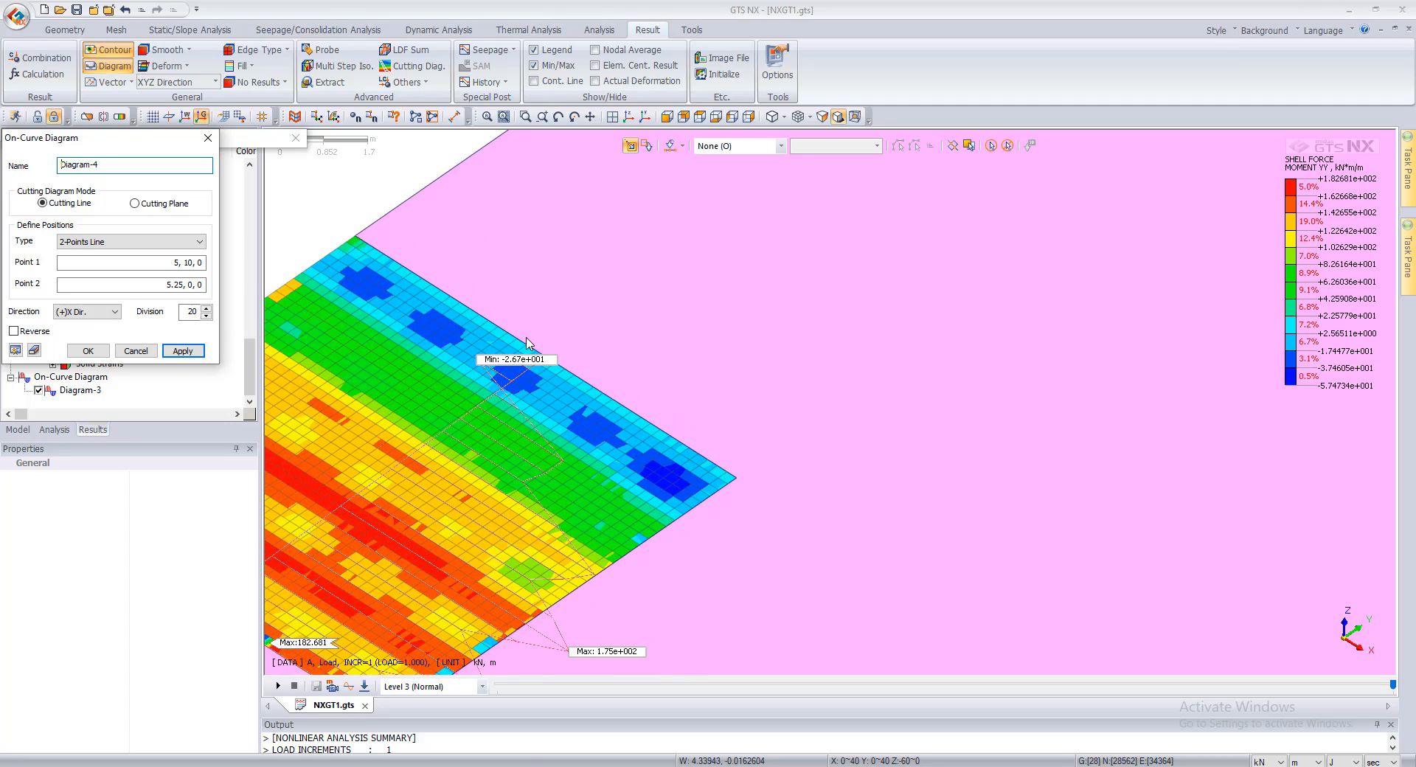
scroll(527, 343, "down", 1)
left_click(136, 350)
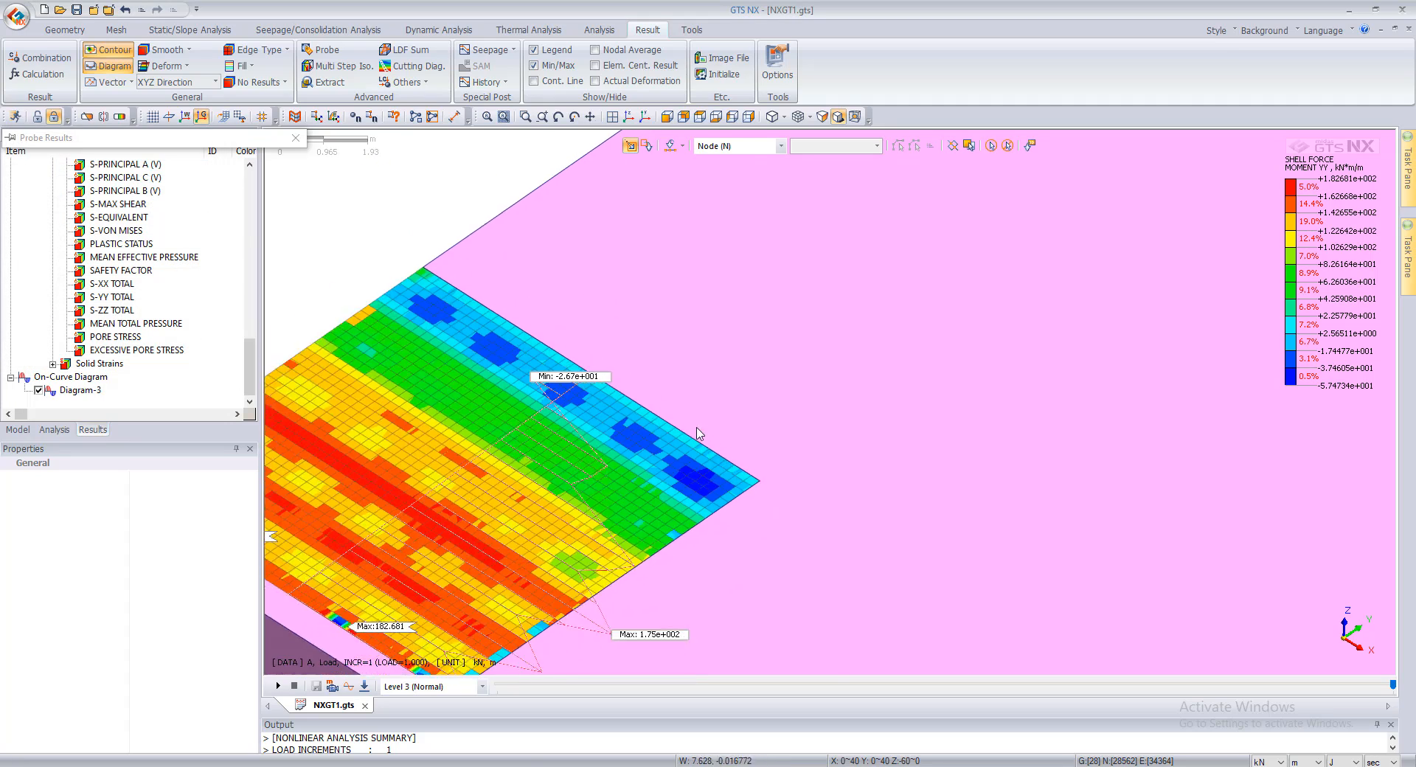
Step: Hide all mesh sets and show only the Pile mesh set
scroll(699, 434, "down", 4)
left_click(29, 426)
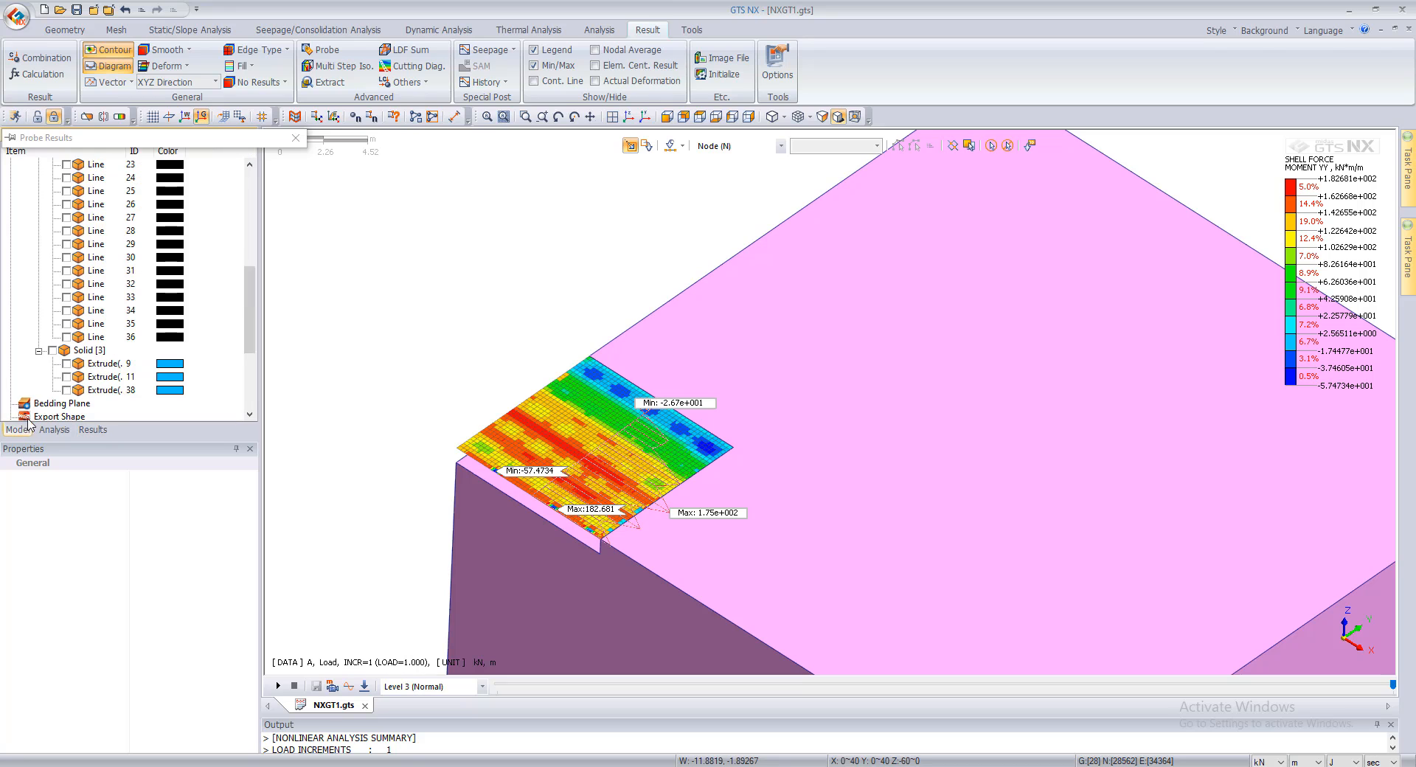
scroll(39, 392, "down", 3)
left_click(25, 324)
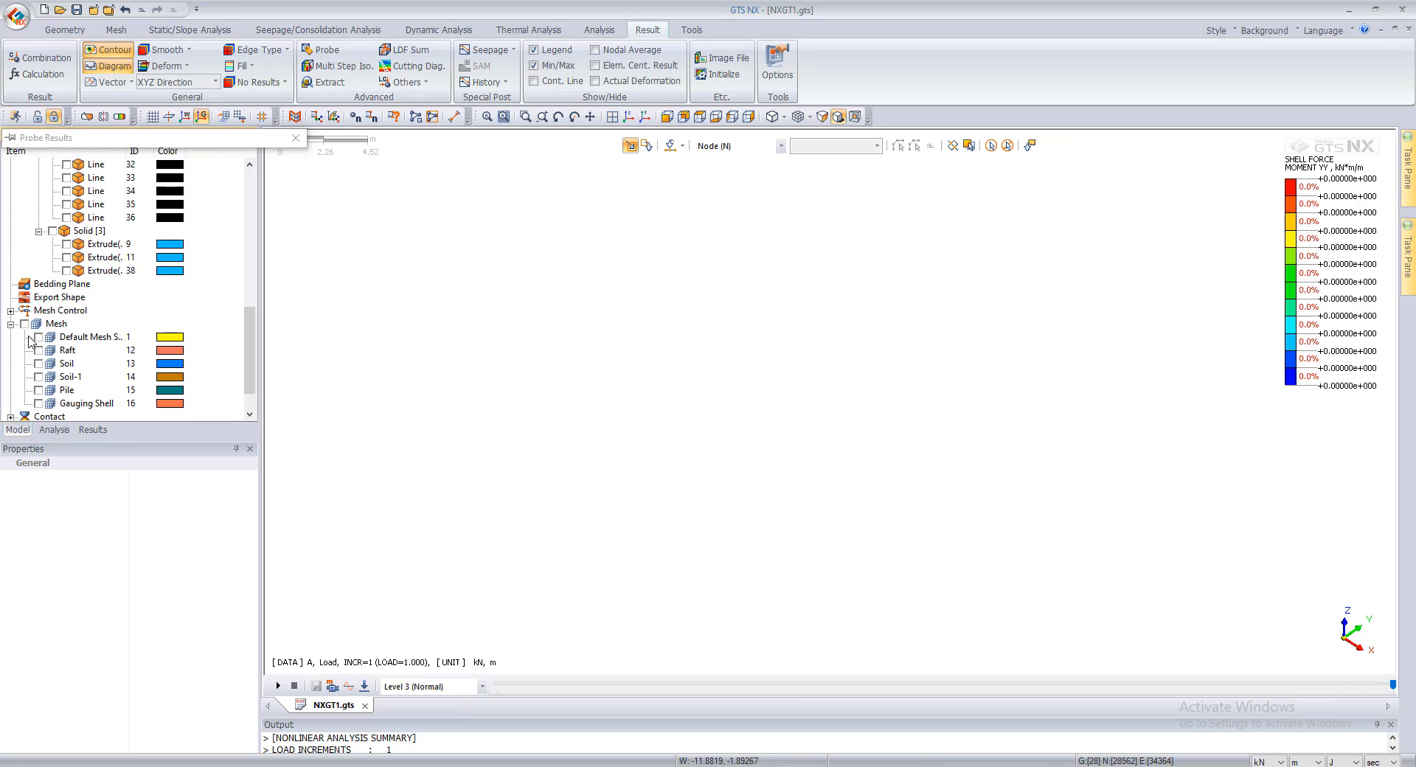
left_click(39, 391)
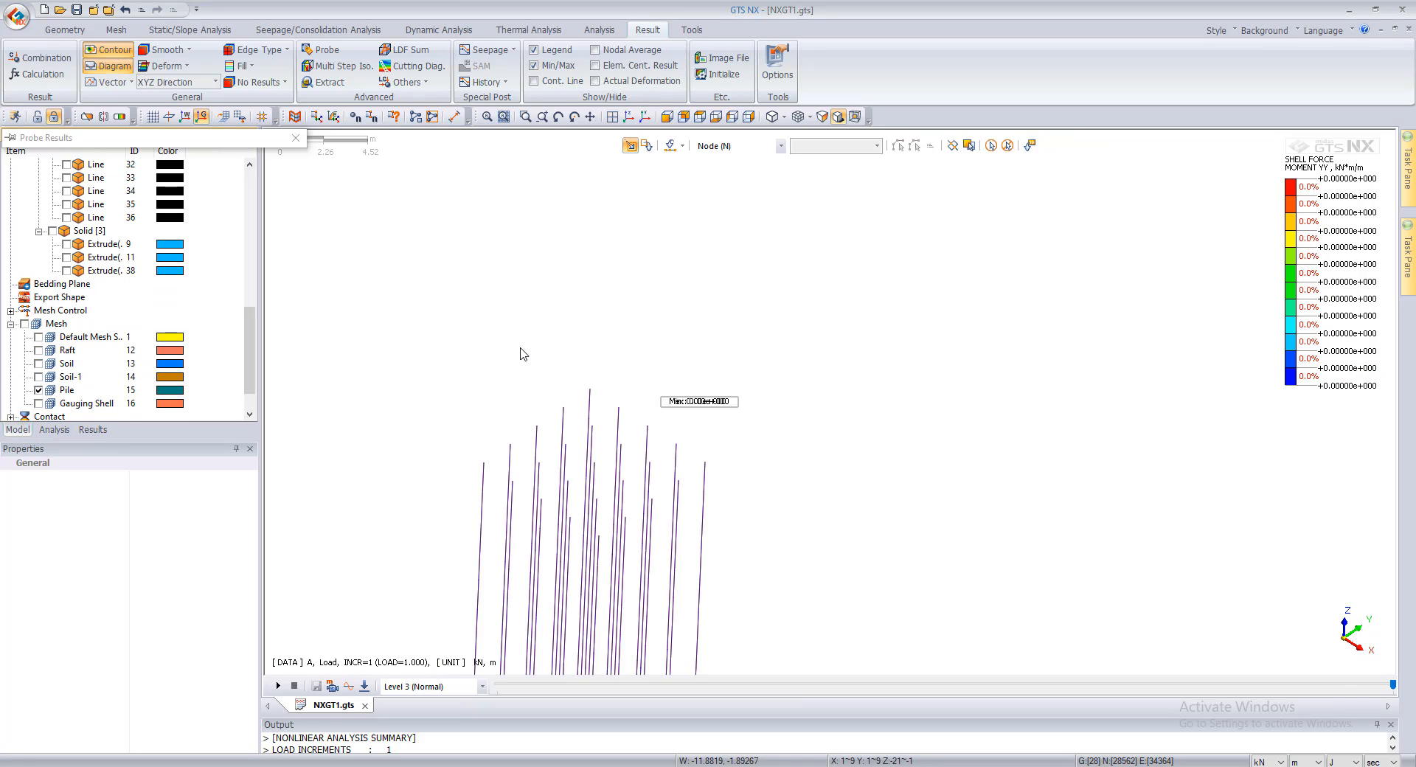
Step: Plot the Total Translation displacement of the piles for the Load stage
left_click(92, 429)
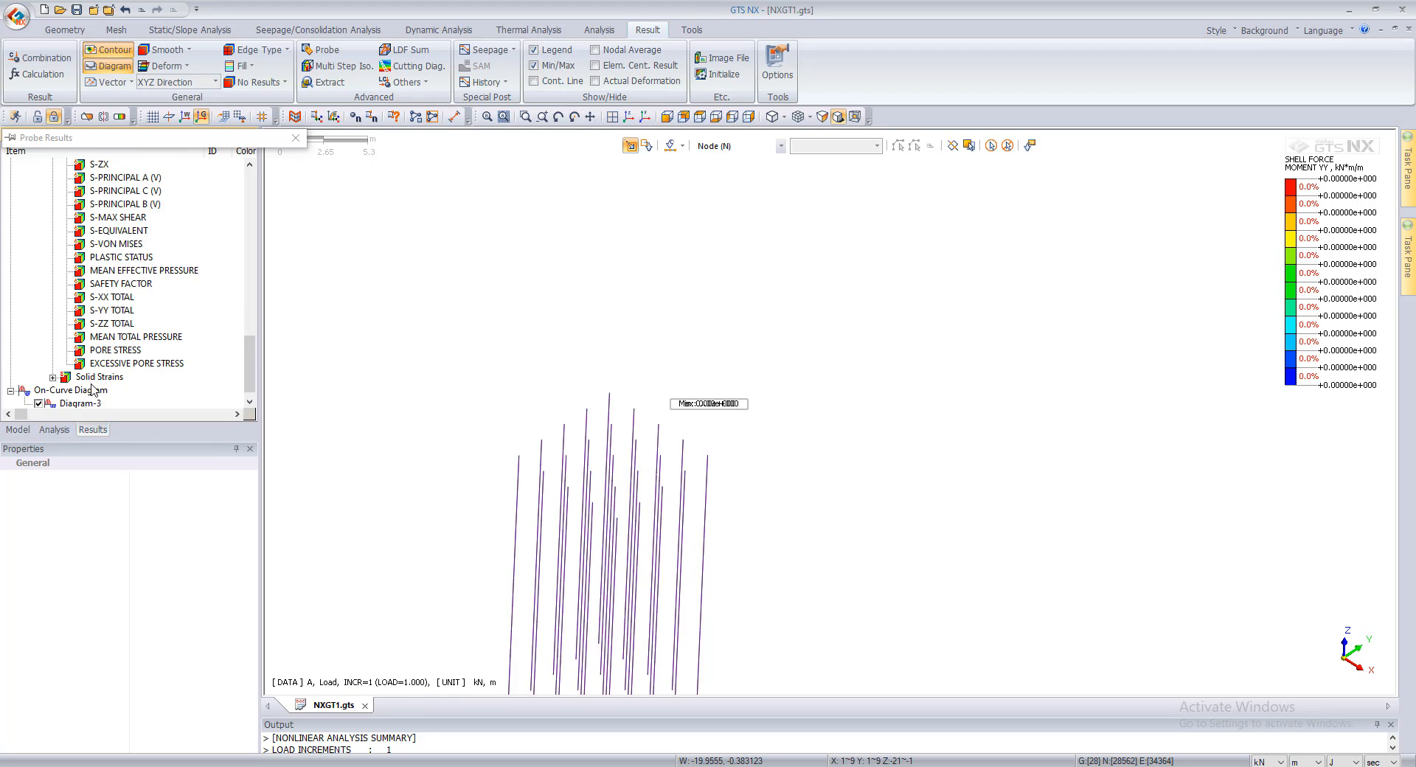
scroll(92, 391, "up", 10)
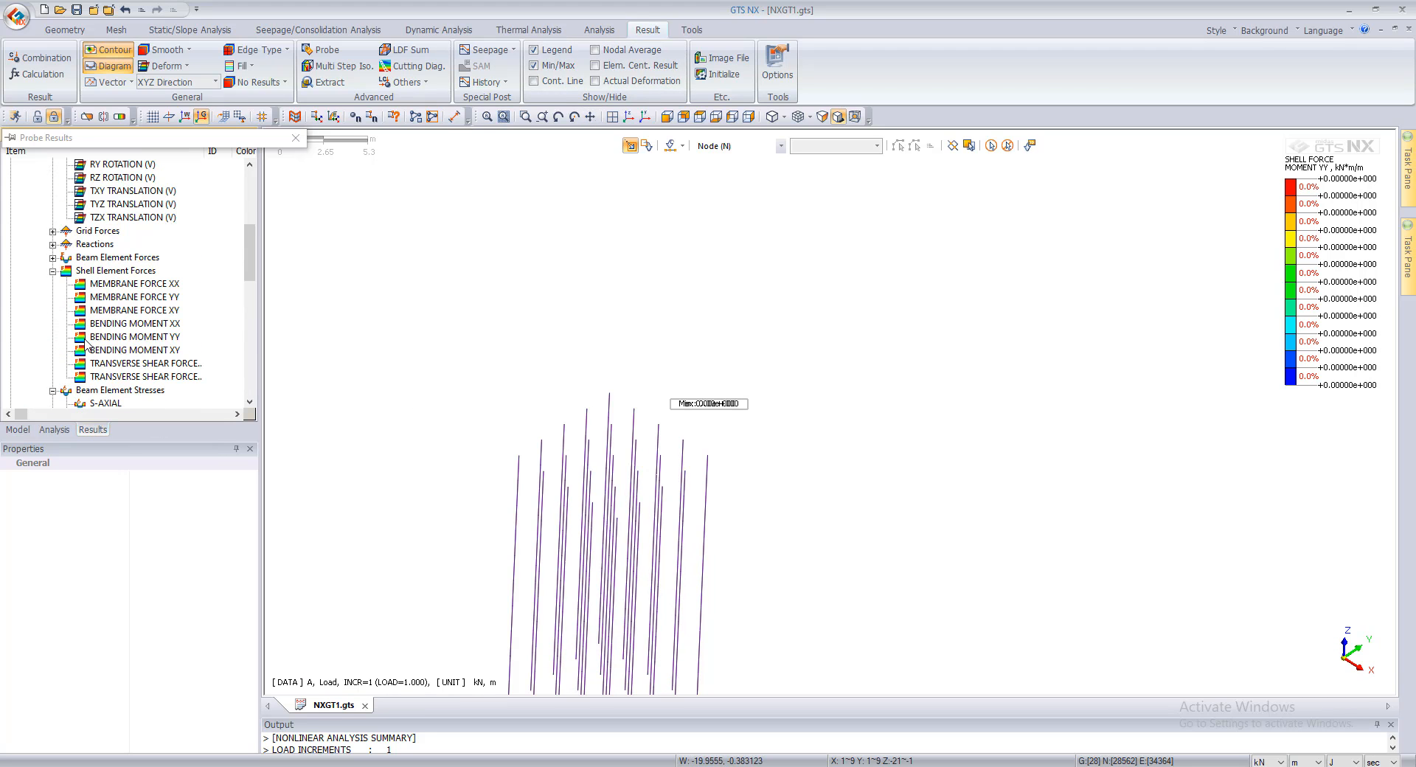
scroll(116, 318, "up", 6)
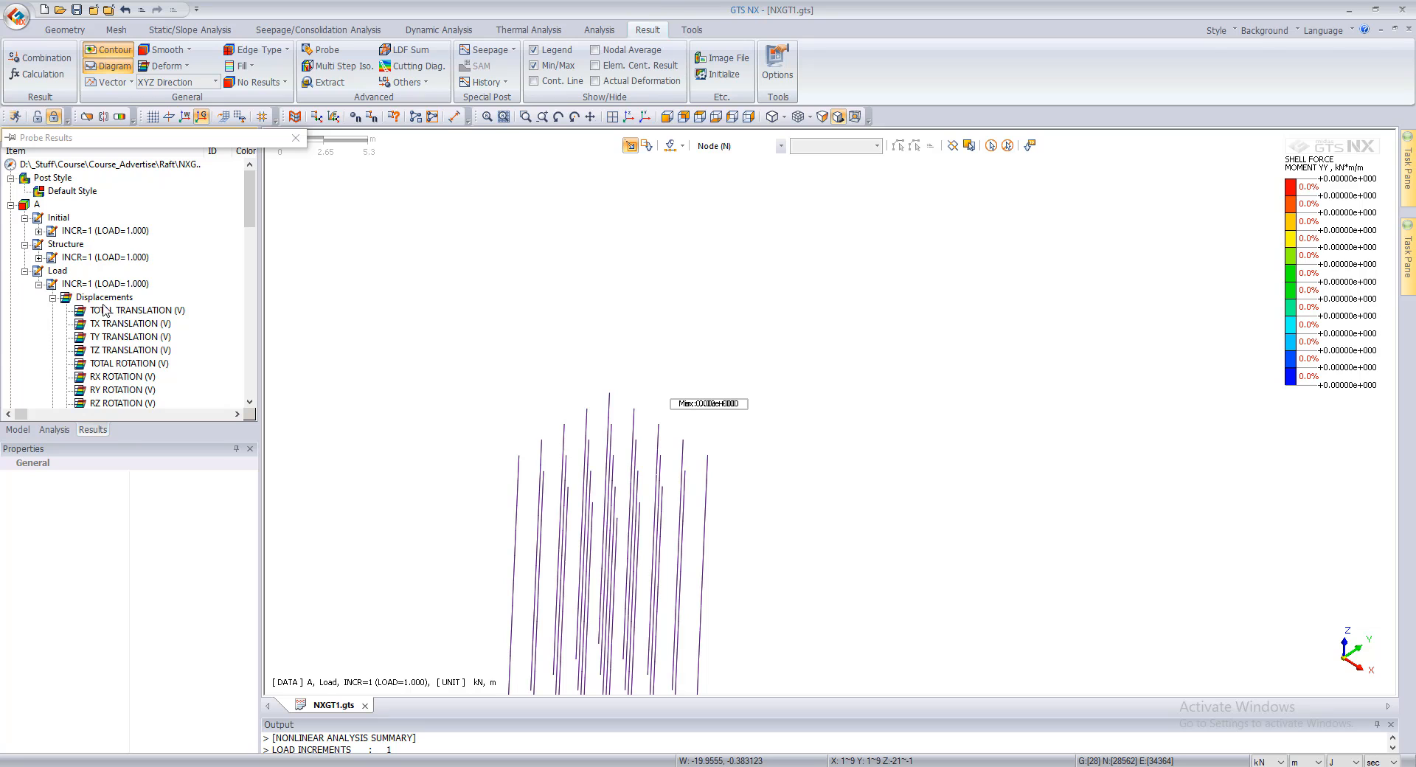
double_click(103, 311)
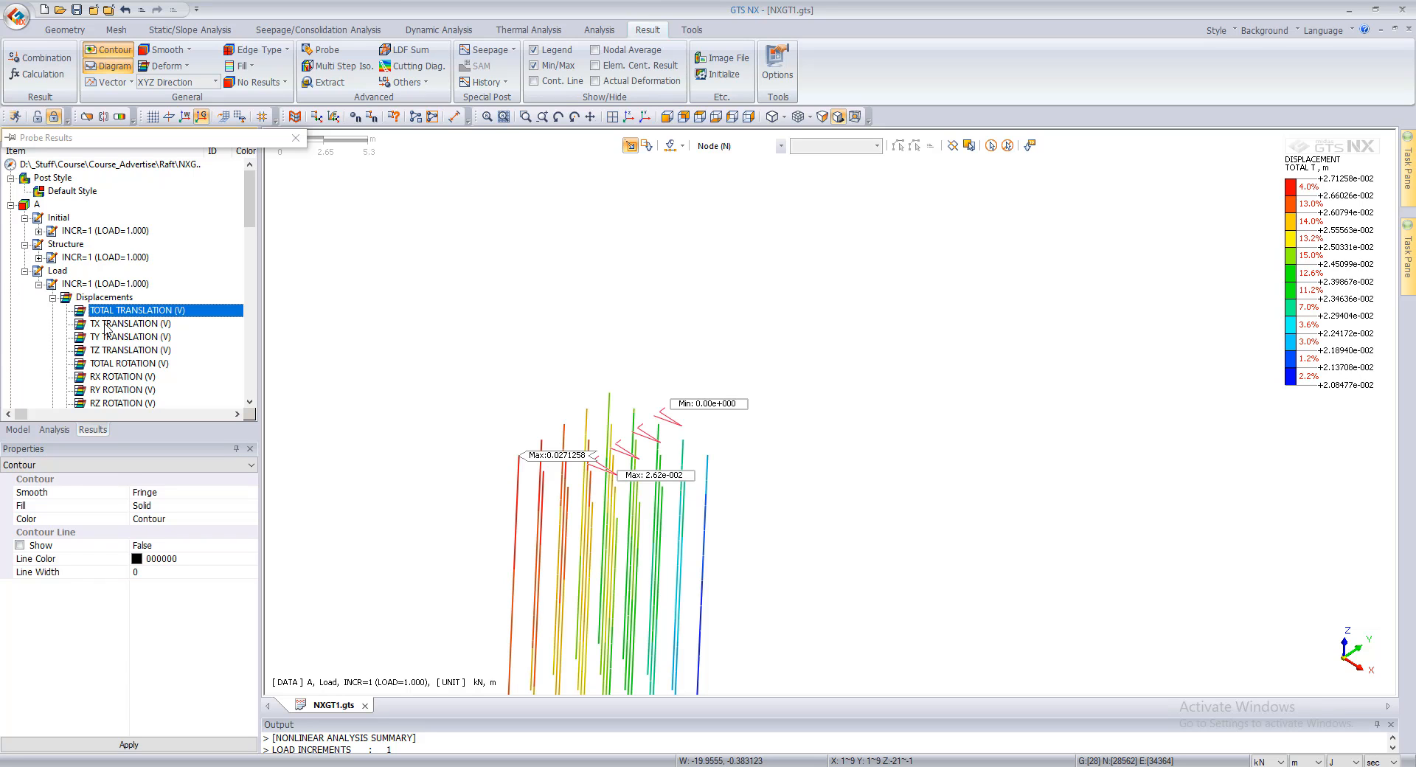
Step: Switch the pile contour to TZ Translation for the Load stage
scroll(107, 332, "down", 4)
scroll(103, 294, "up", 3)
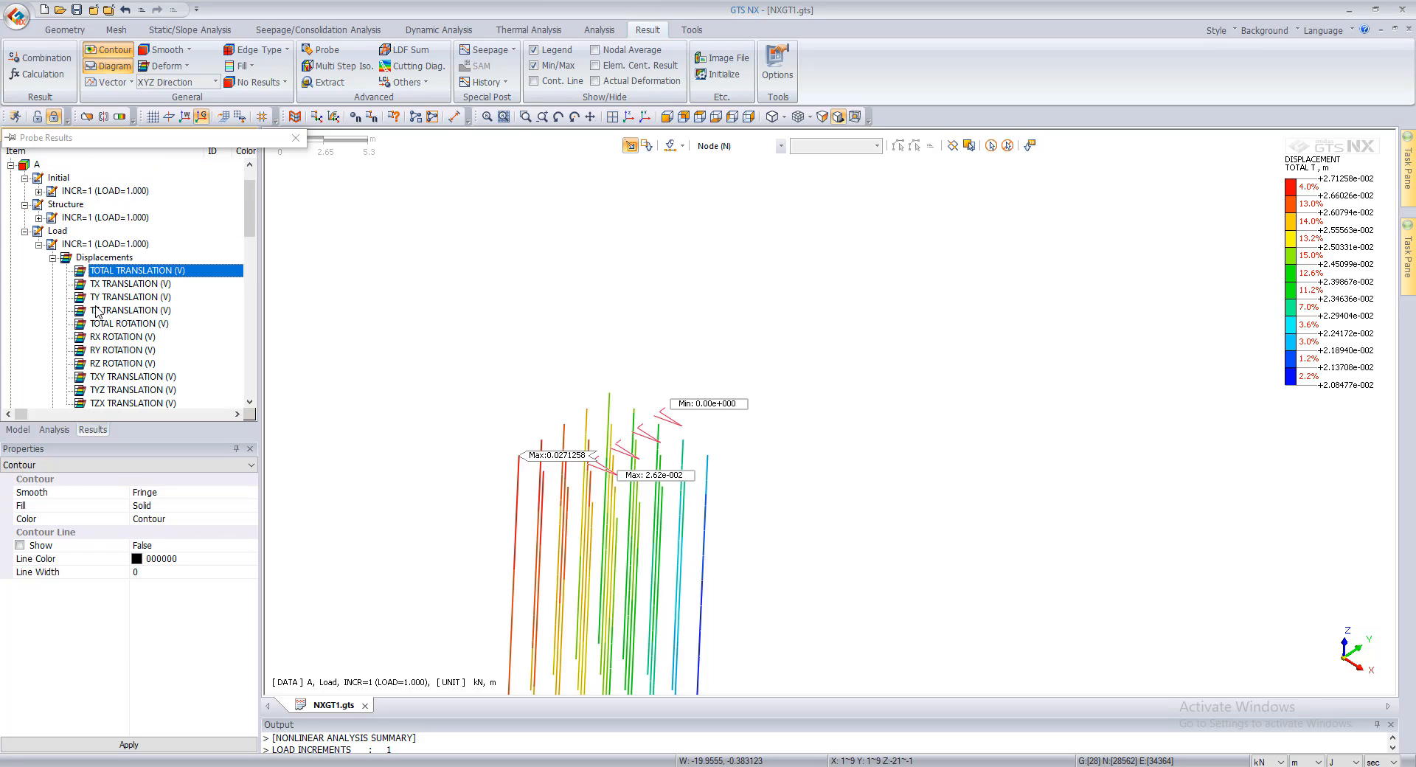
double_click(97, 311)
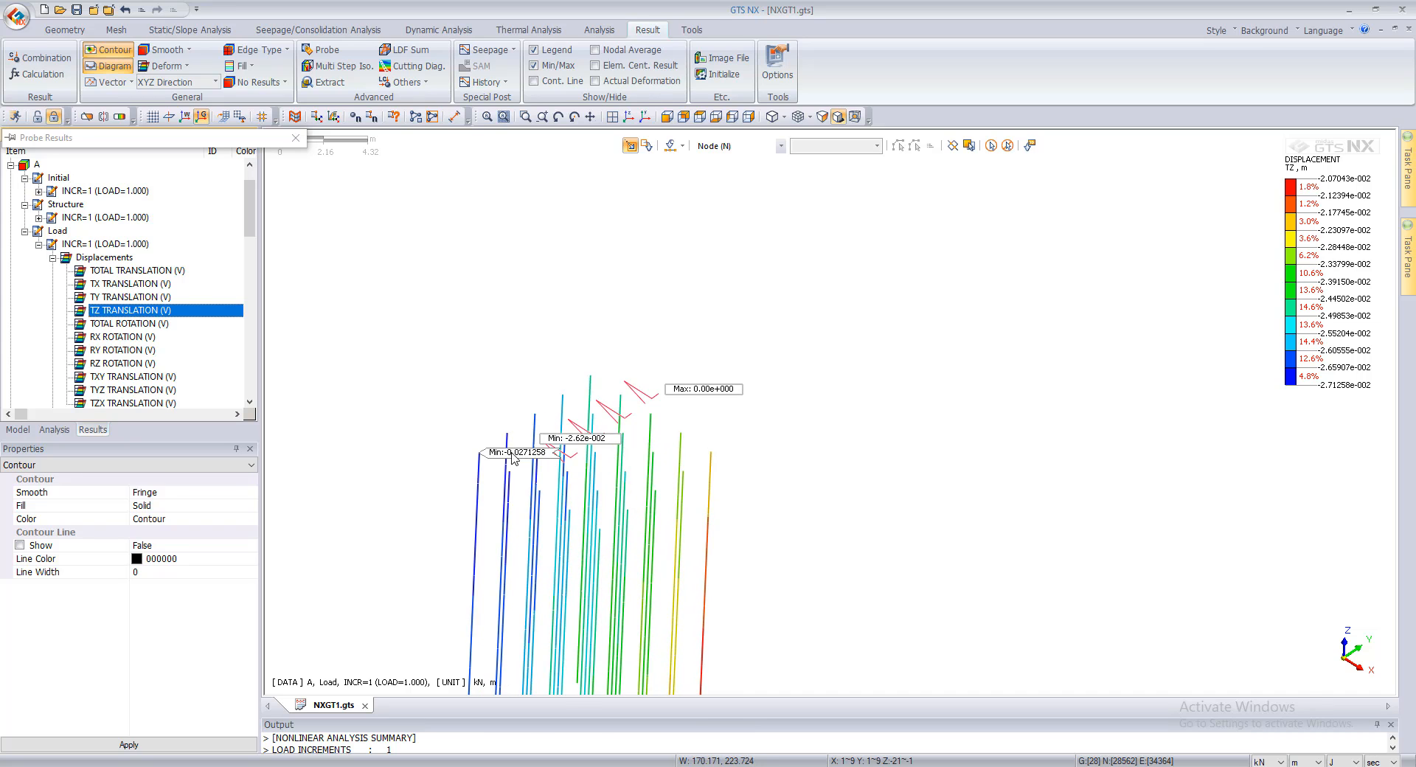
Step: Plot the Axial Force from the Load stage's Beam Element Forces on the piles and examine where its extreme value occurs
scroll(104, 344, "down", 10)
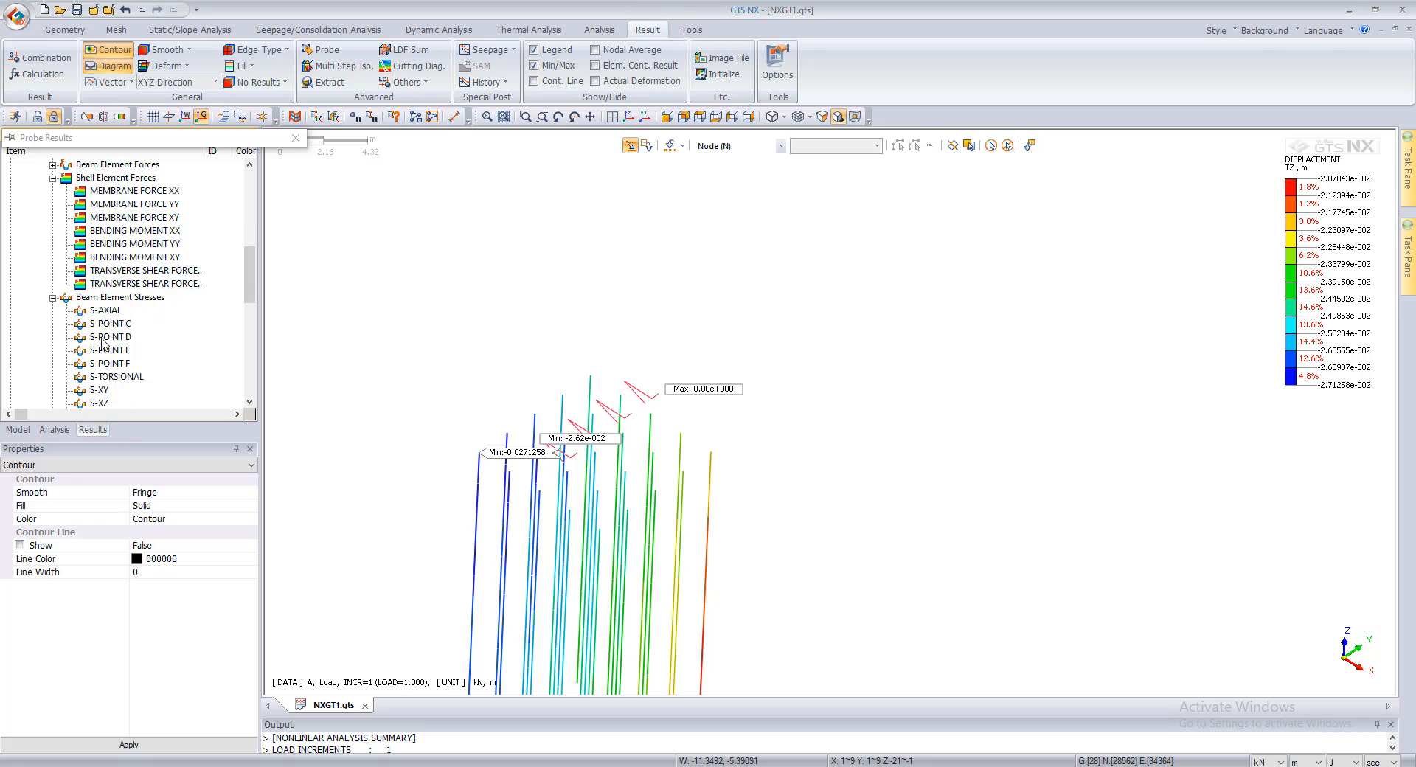
scroll(101, 340, "down", 3)
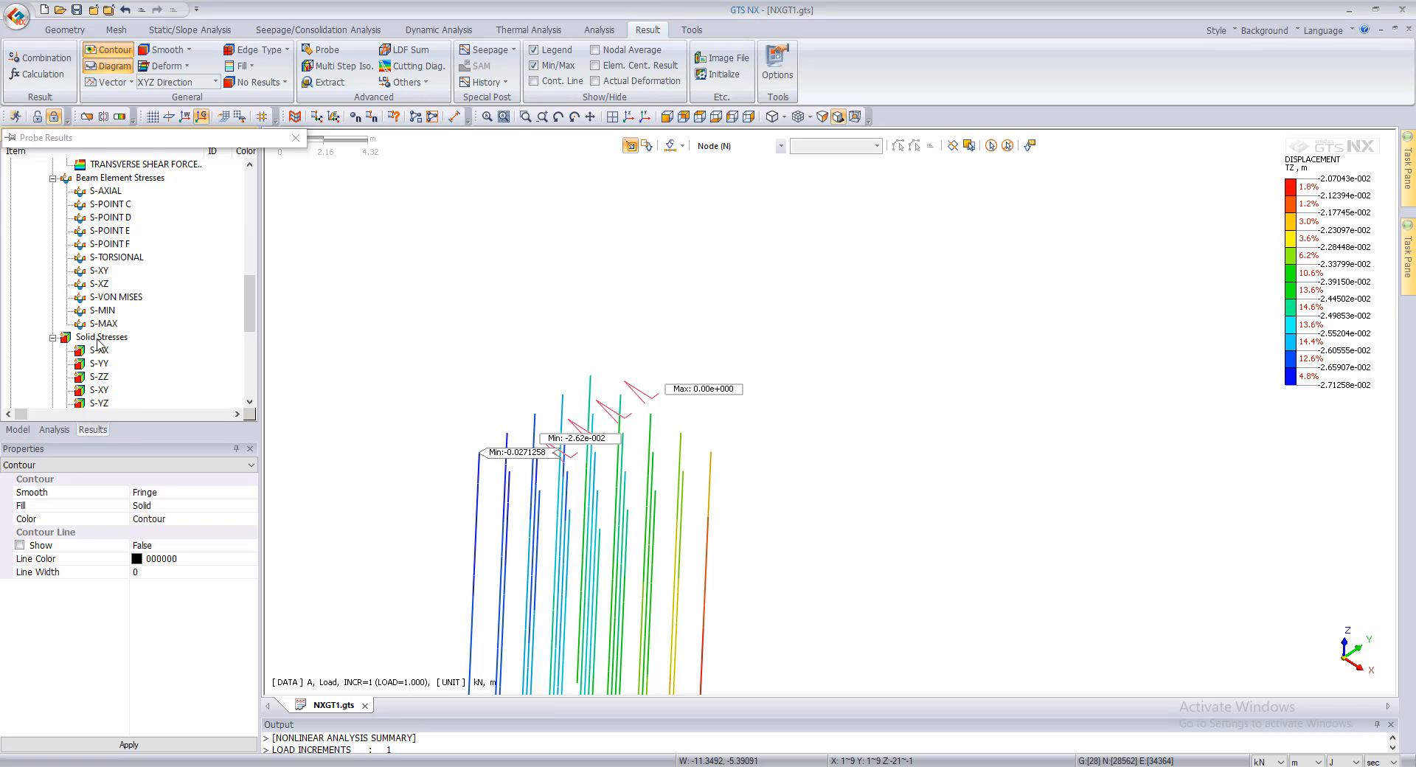
scroll(98, 343, "up", 4)
scroll(100, 341, "up", 2)
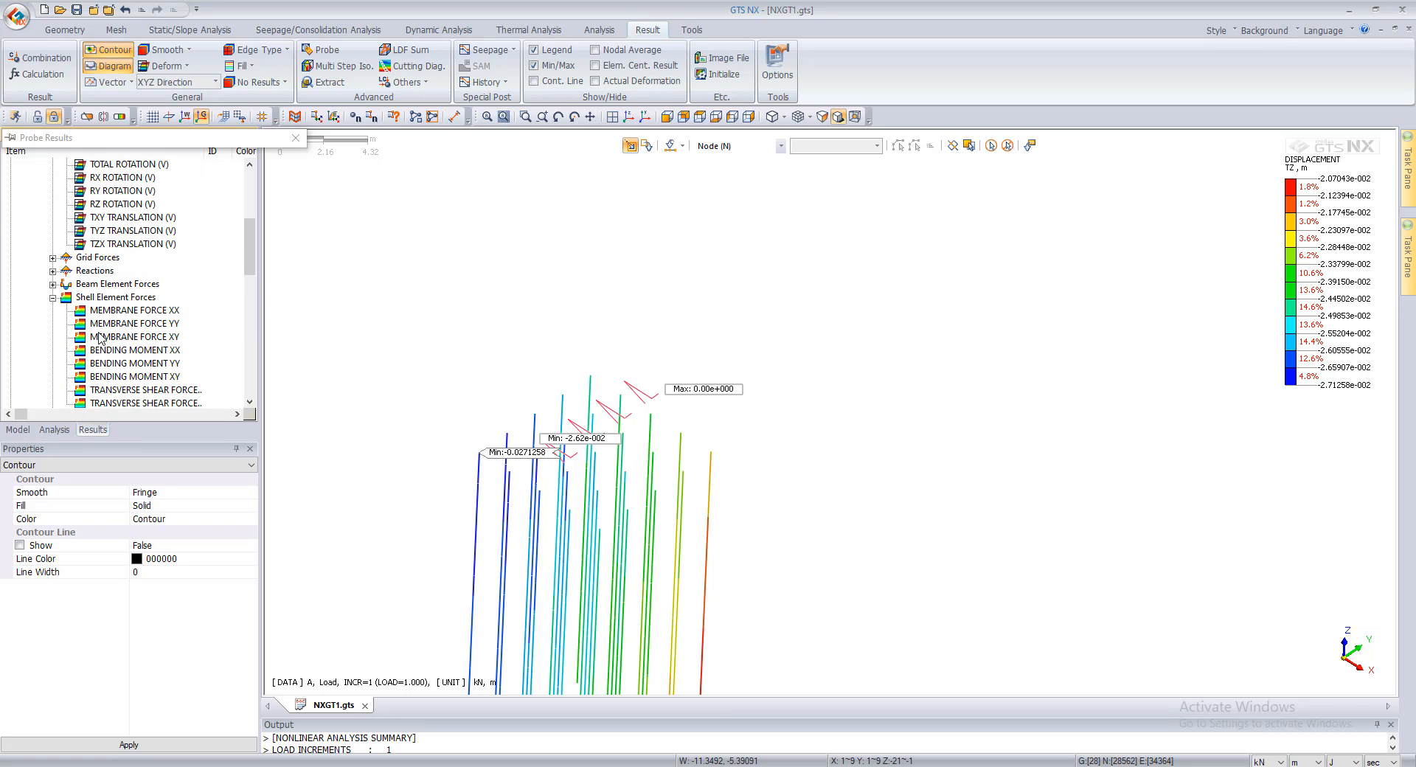
left_click(53, 284)
double_click(115, 298)
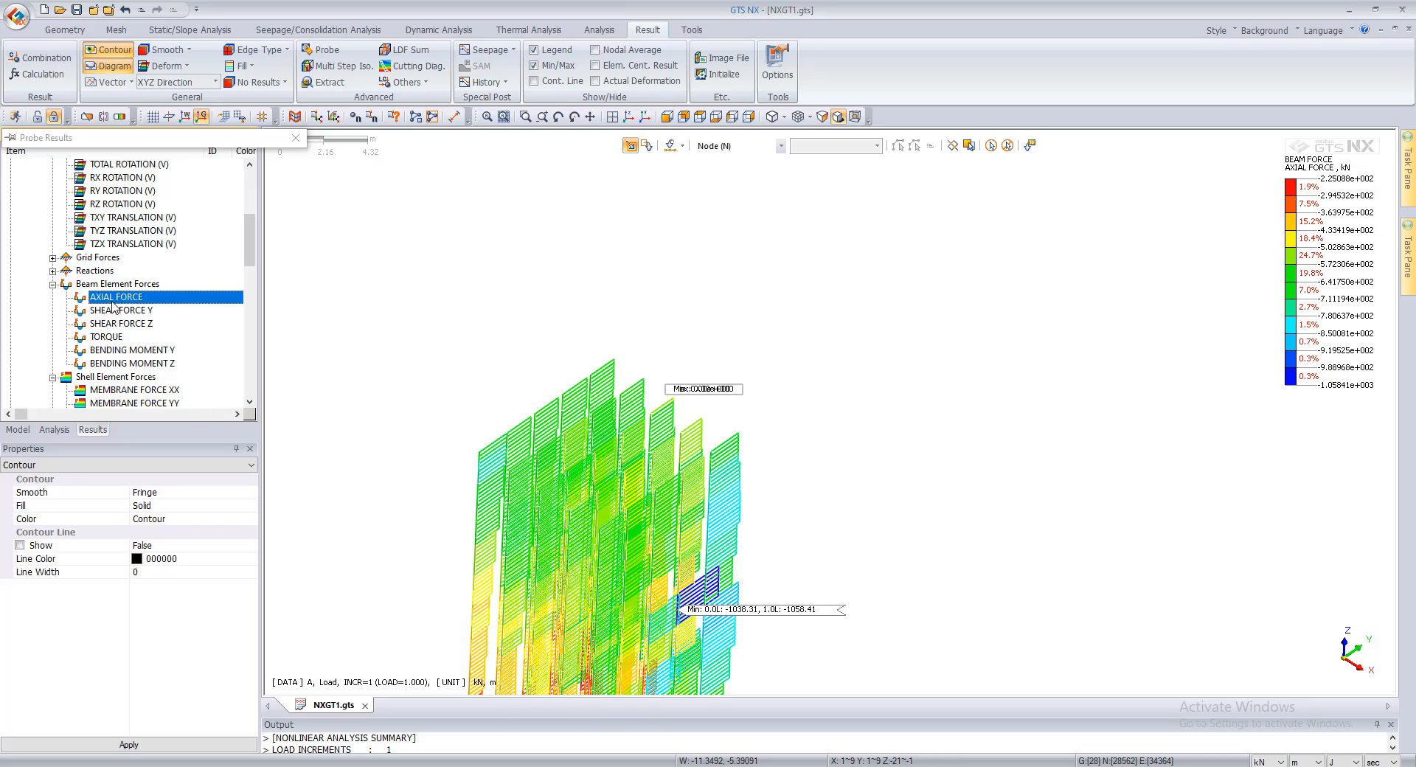
scroll(719, 546, "up", 5)
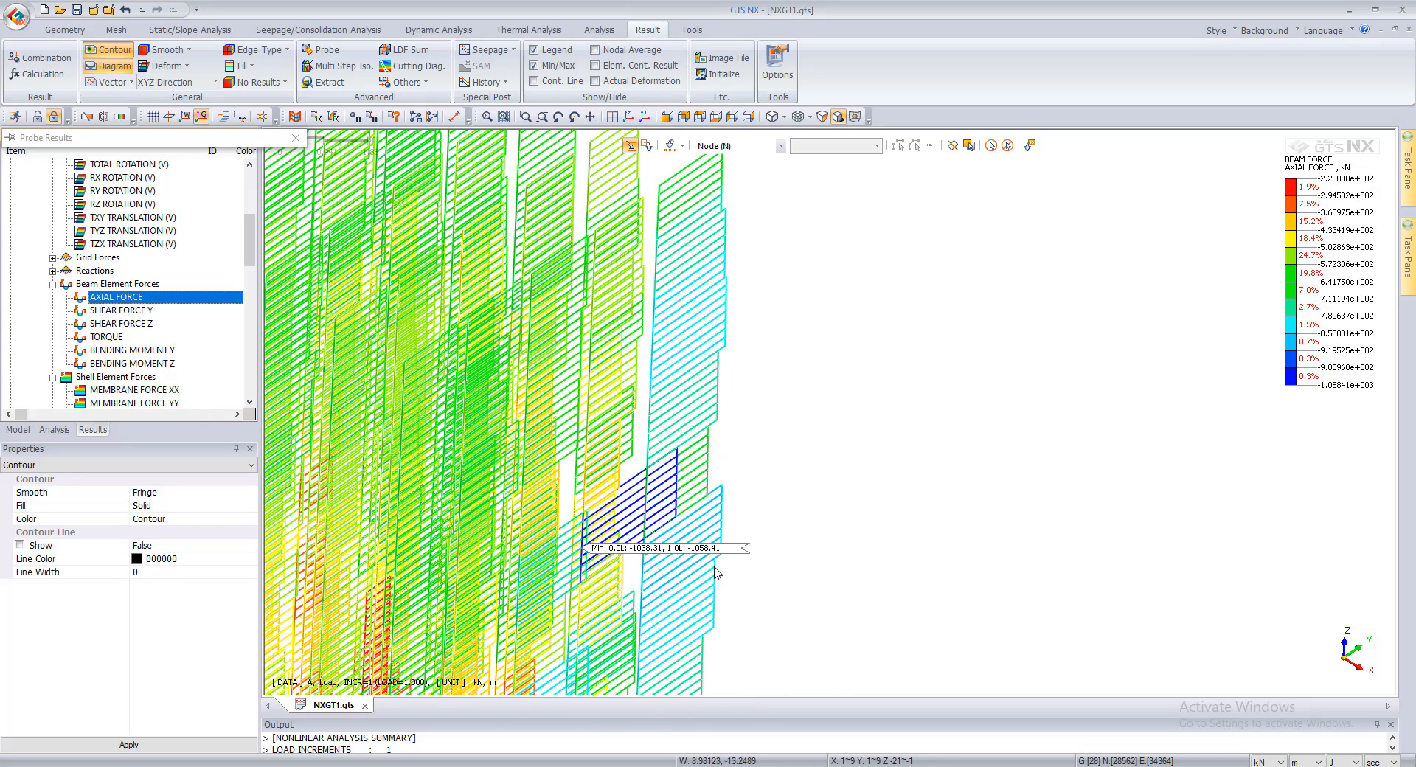
scroll(717, 568, "up", 1)
scroll(472, 484, "down", 2)
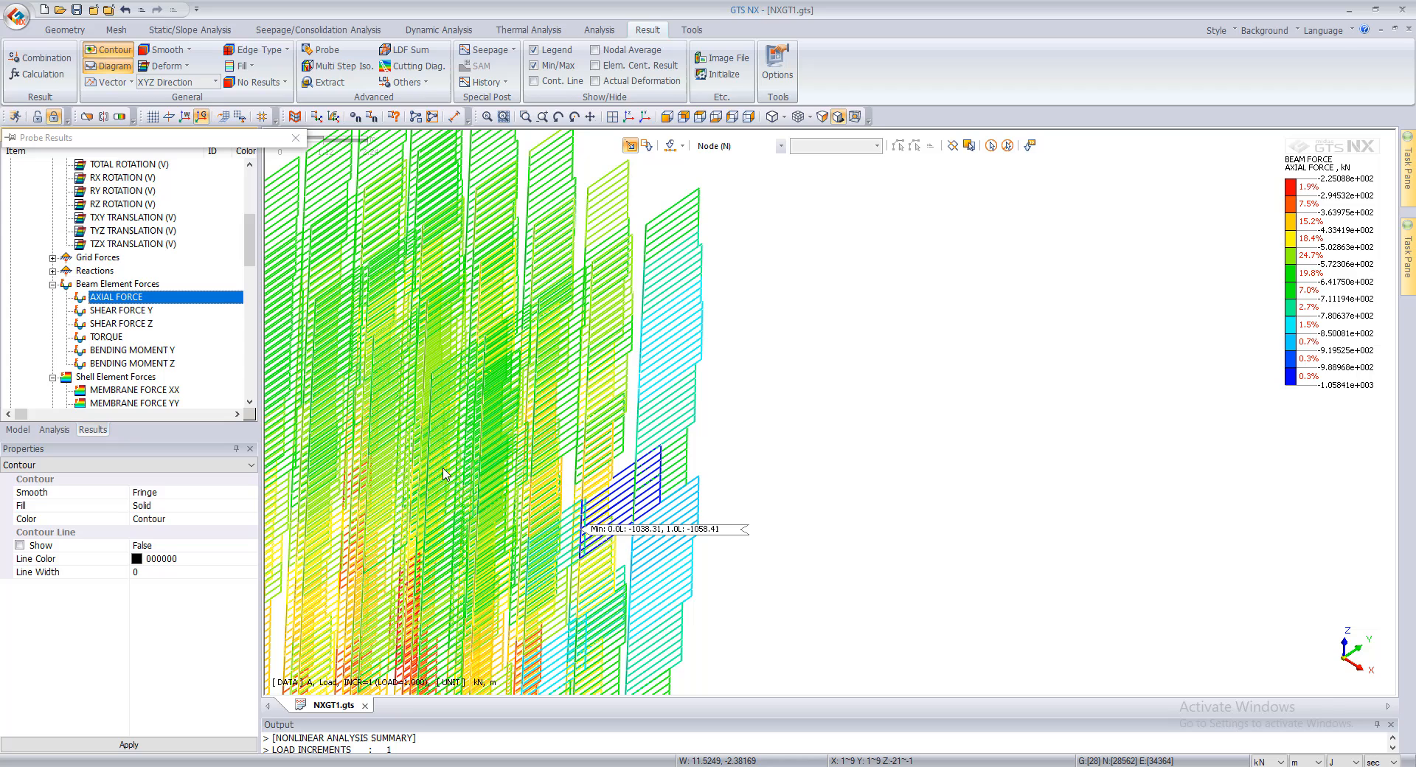
Step: Plot Shear Force Y and Bending Moment Y on the piles and inspect the moment diagrams
left_click(112, 312)
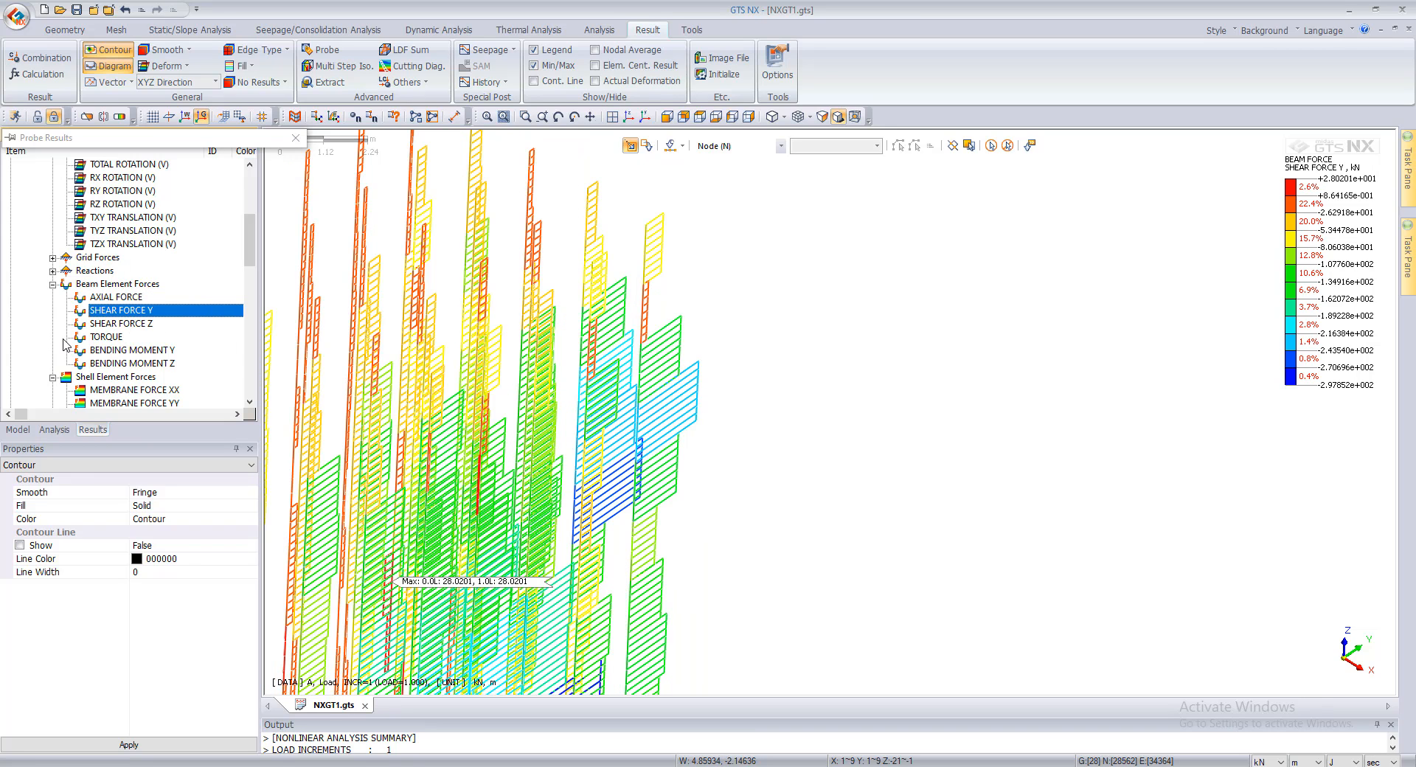
left_click(110, 351)
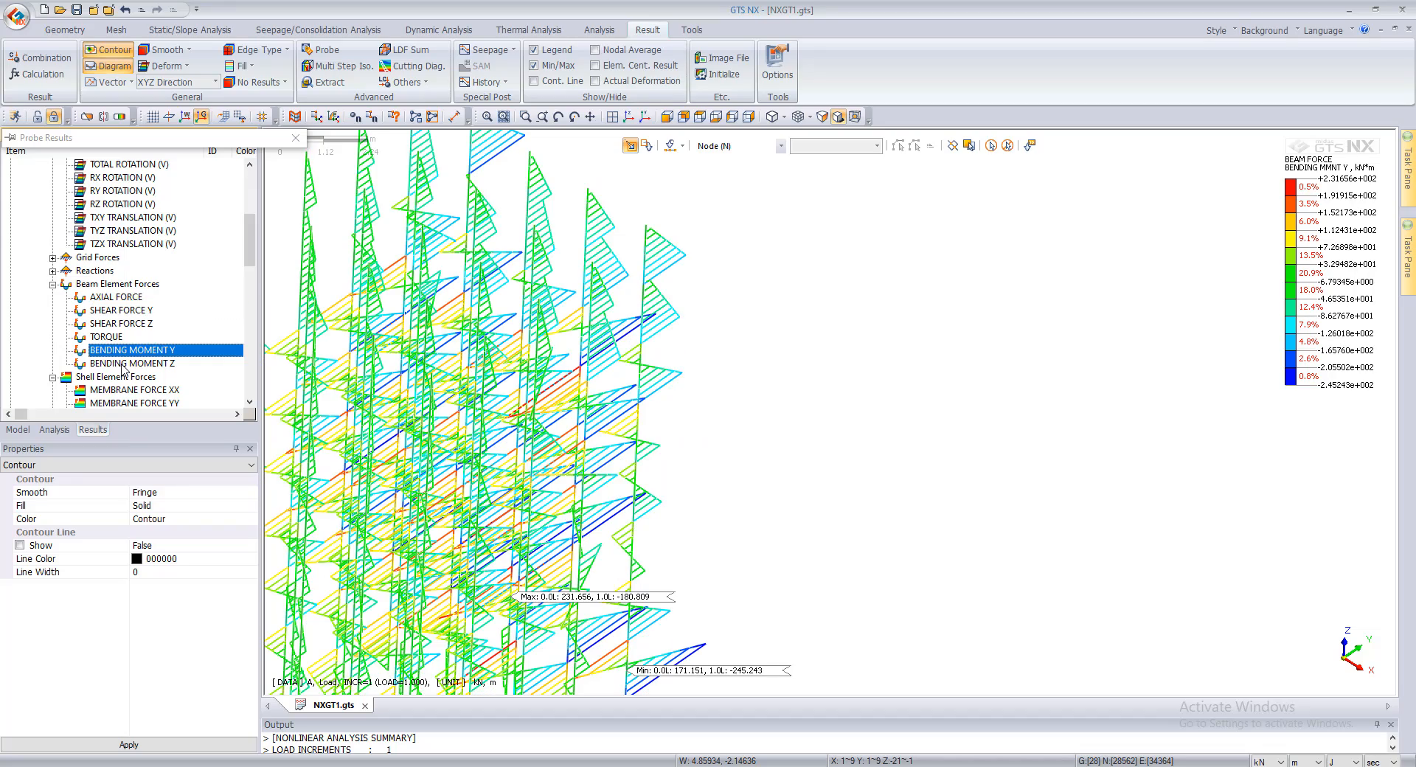
scroll(653, 388, "down", 6)
scroll(542, 434, "up", 12)
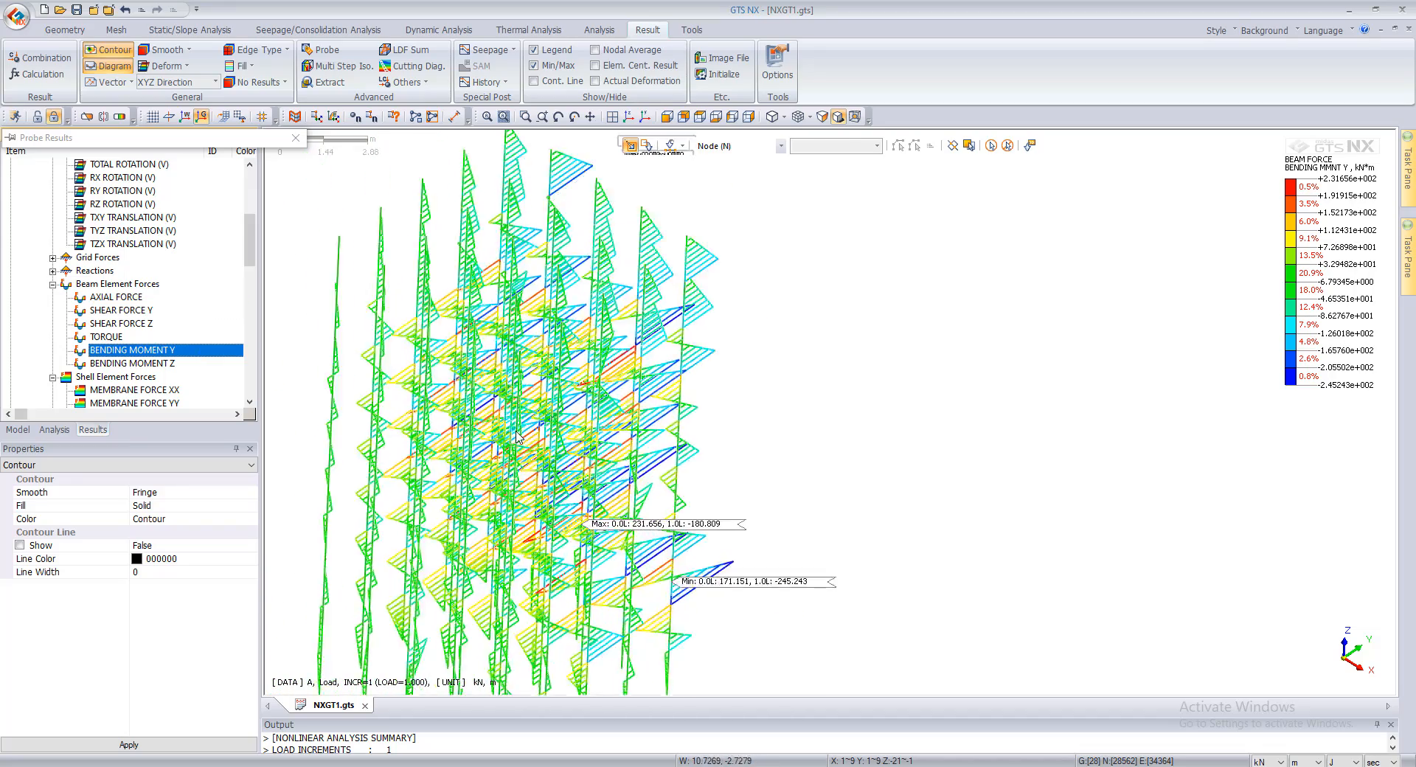
scroll(510, 438, "down", 2)
Step: Plot Bending Moment Z on the piles and examine its minimum and maximum locations
left_click(140, 365)
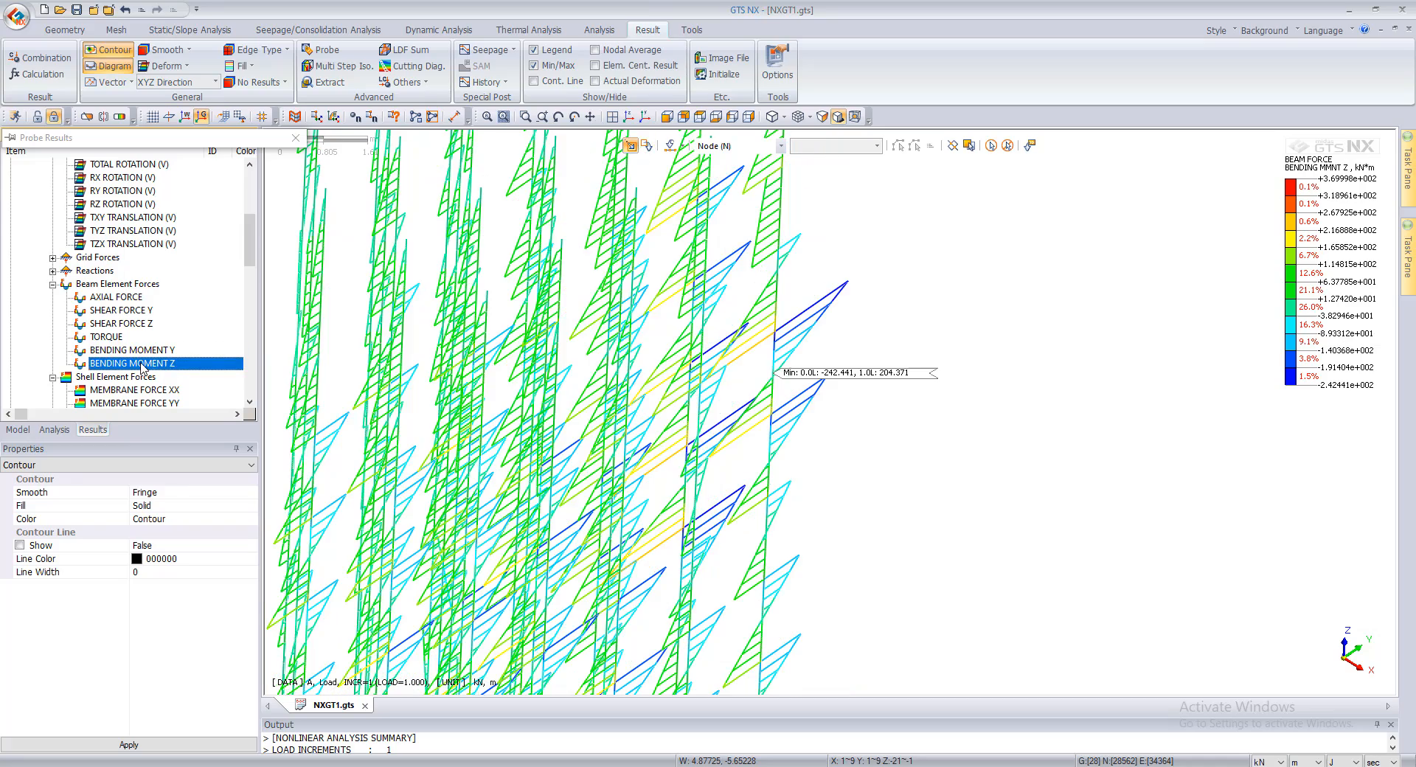
scroll(664, 444, "down", 5)
scroll(672, 443, "down", 2)
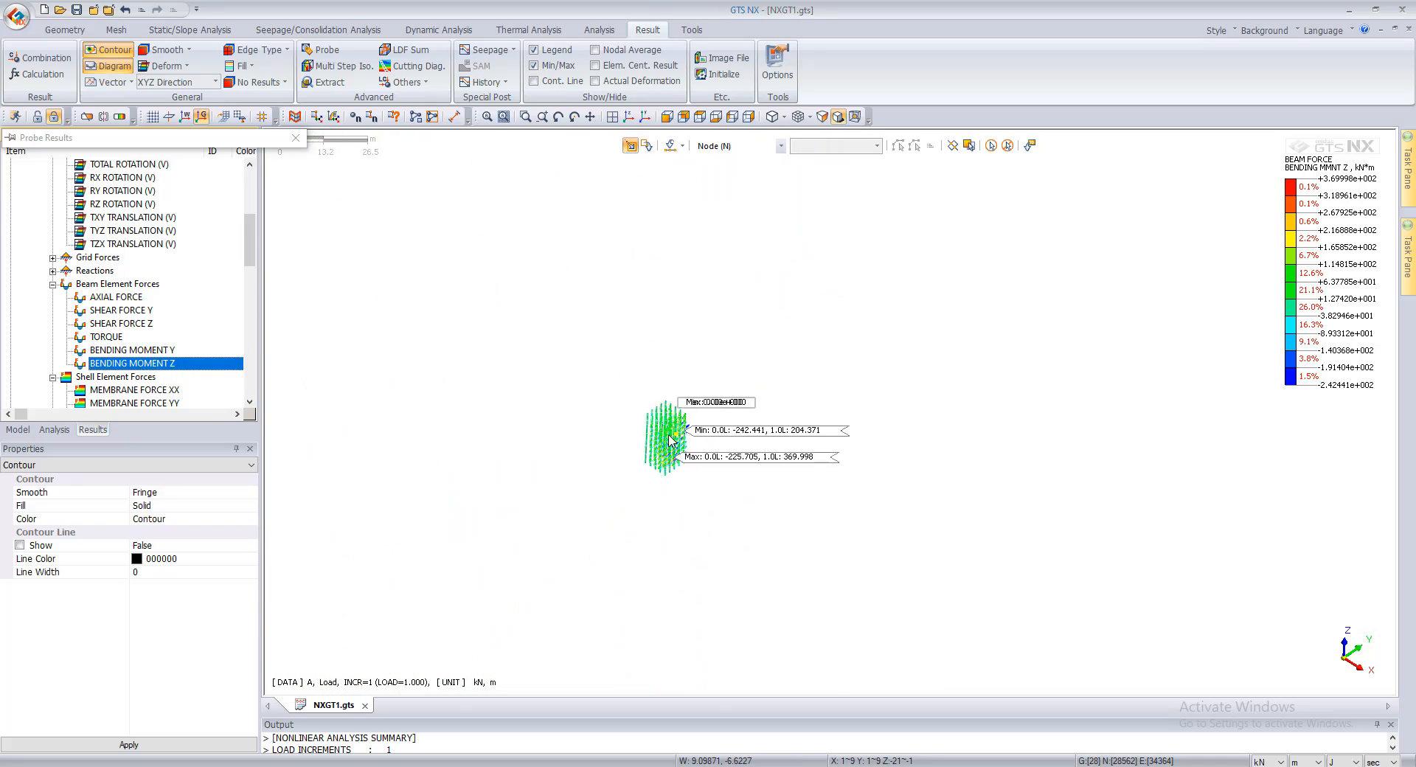
scroll(744, 461, "up", 6)
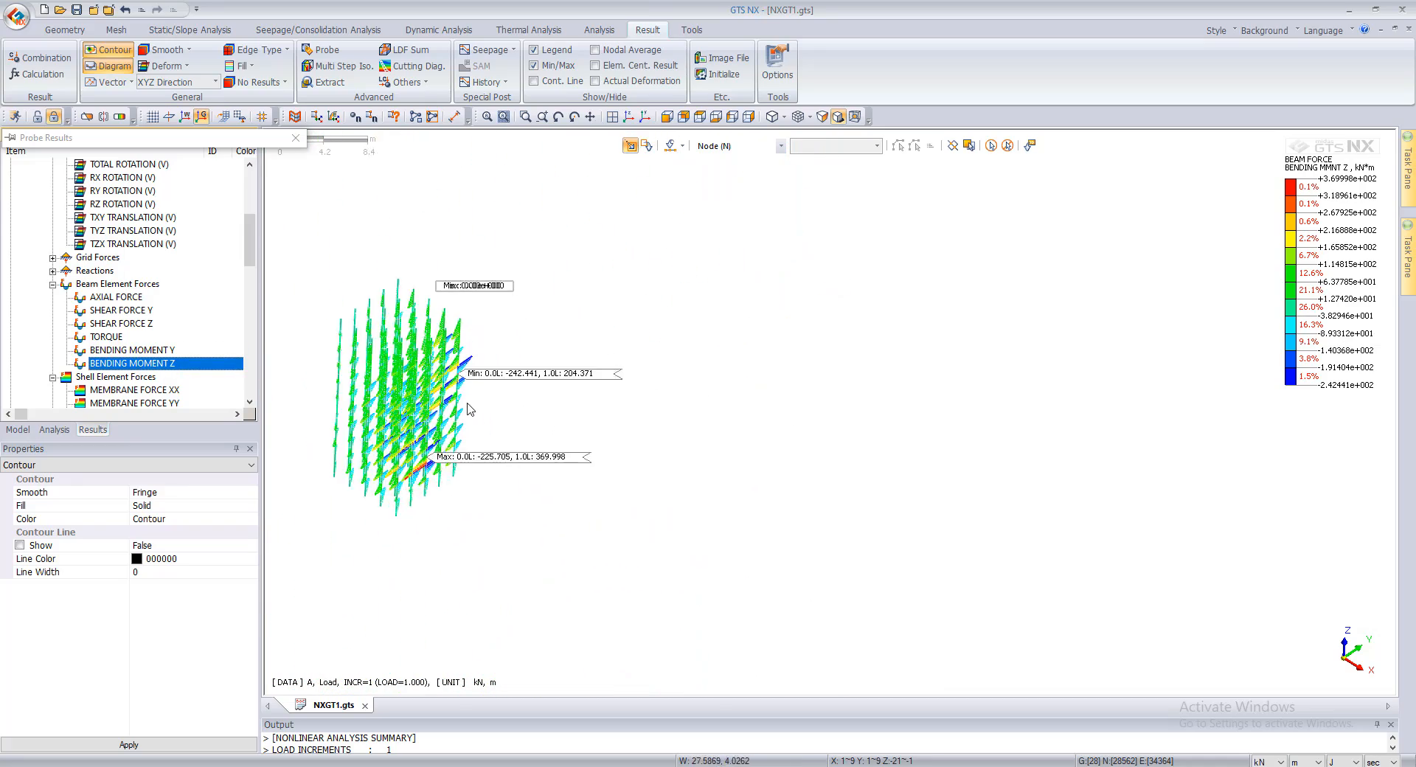
scroll(743, 461, "down", 4)
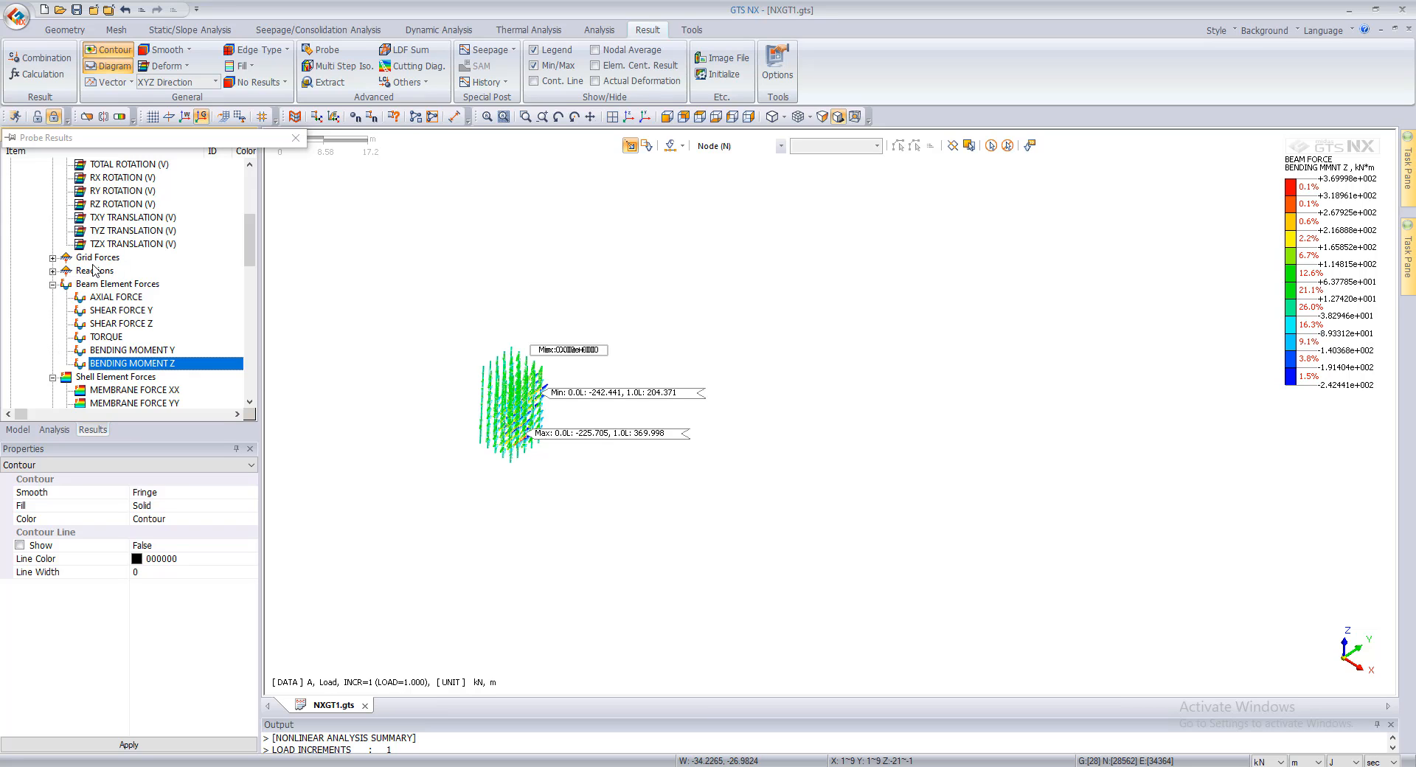
scroll(426, 415, "up", 1)
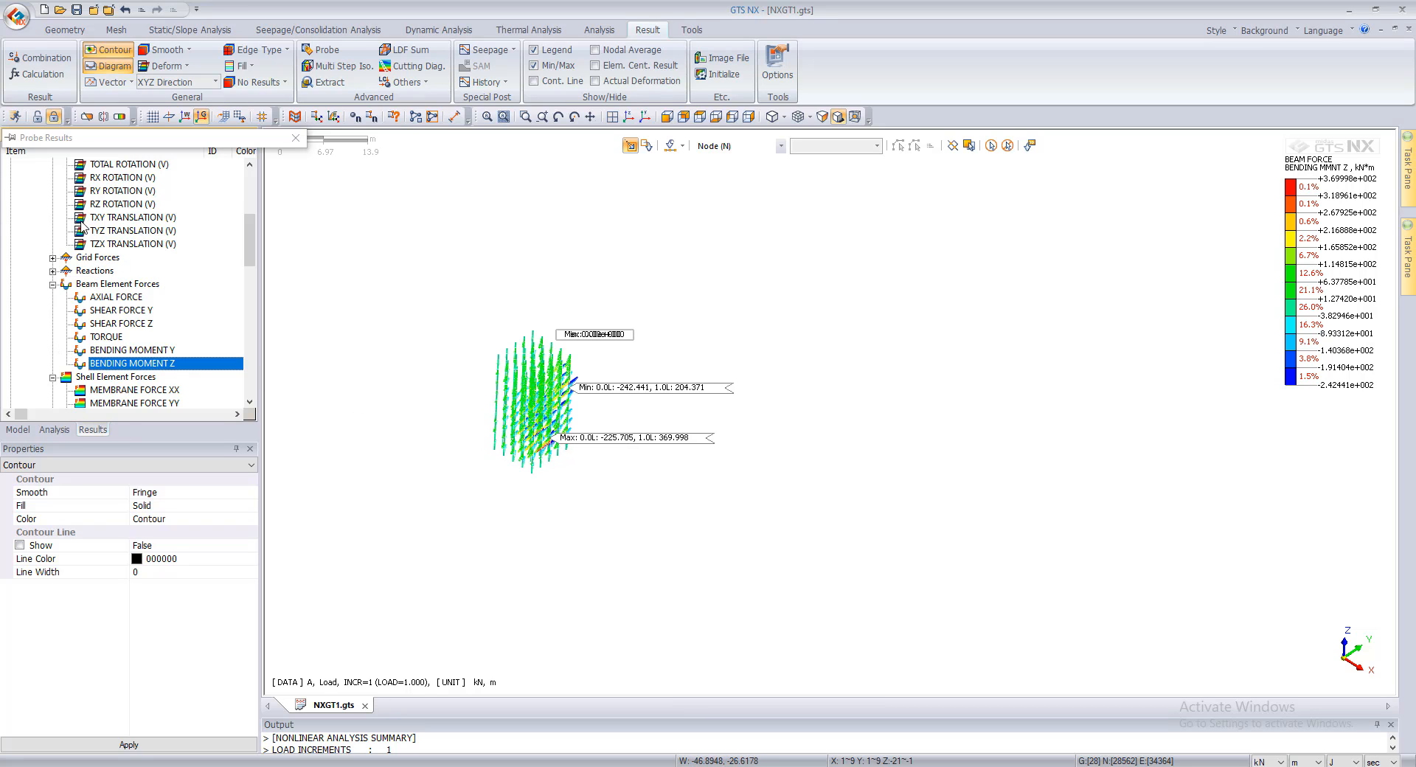
Step: Show all mesh sets of the model again and return to the results list
scroll(102, 247, "up", 3)
scroll(101, 247, "down", 1)
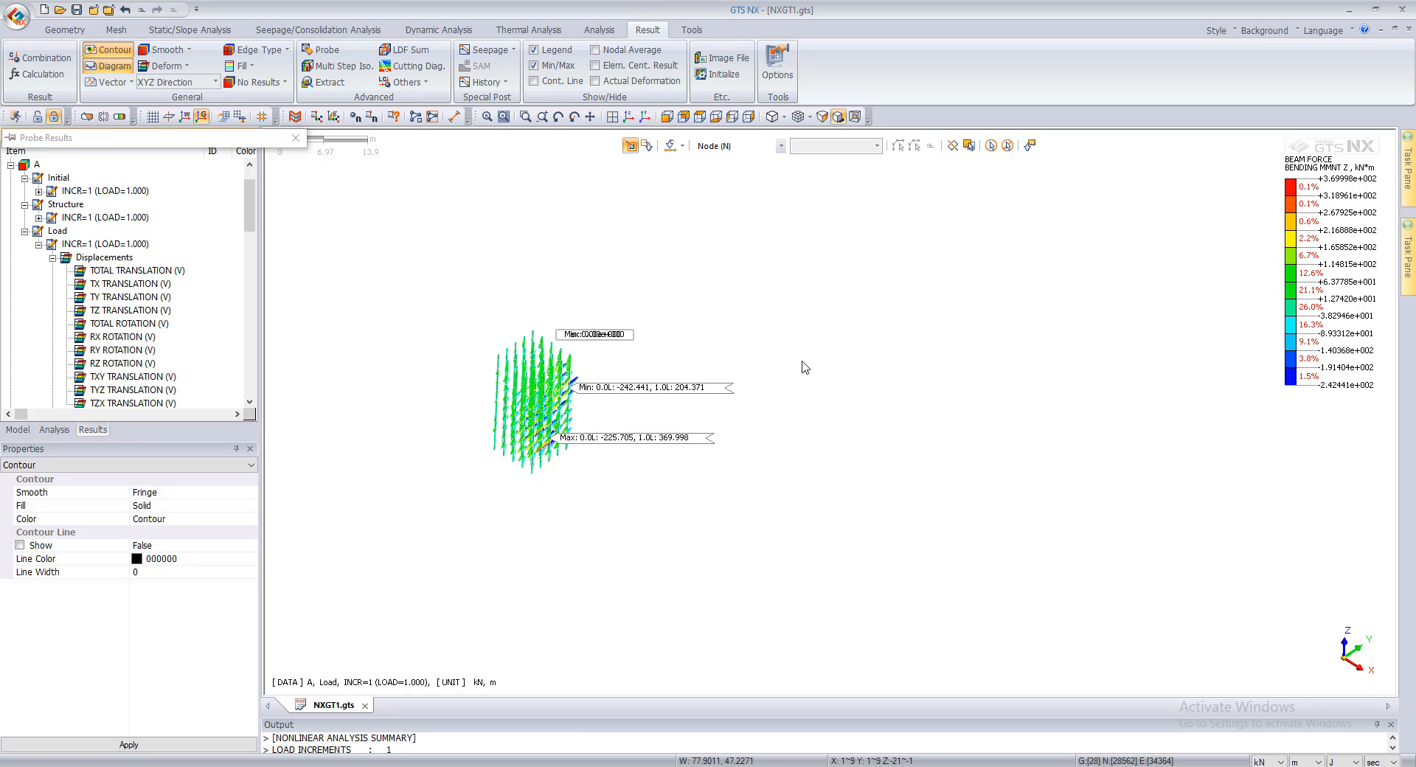
scroll(141, 354, "down", 7)
scroll(140, 354, "up", 2)
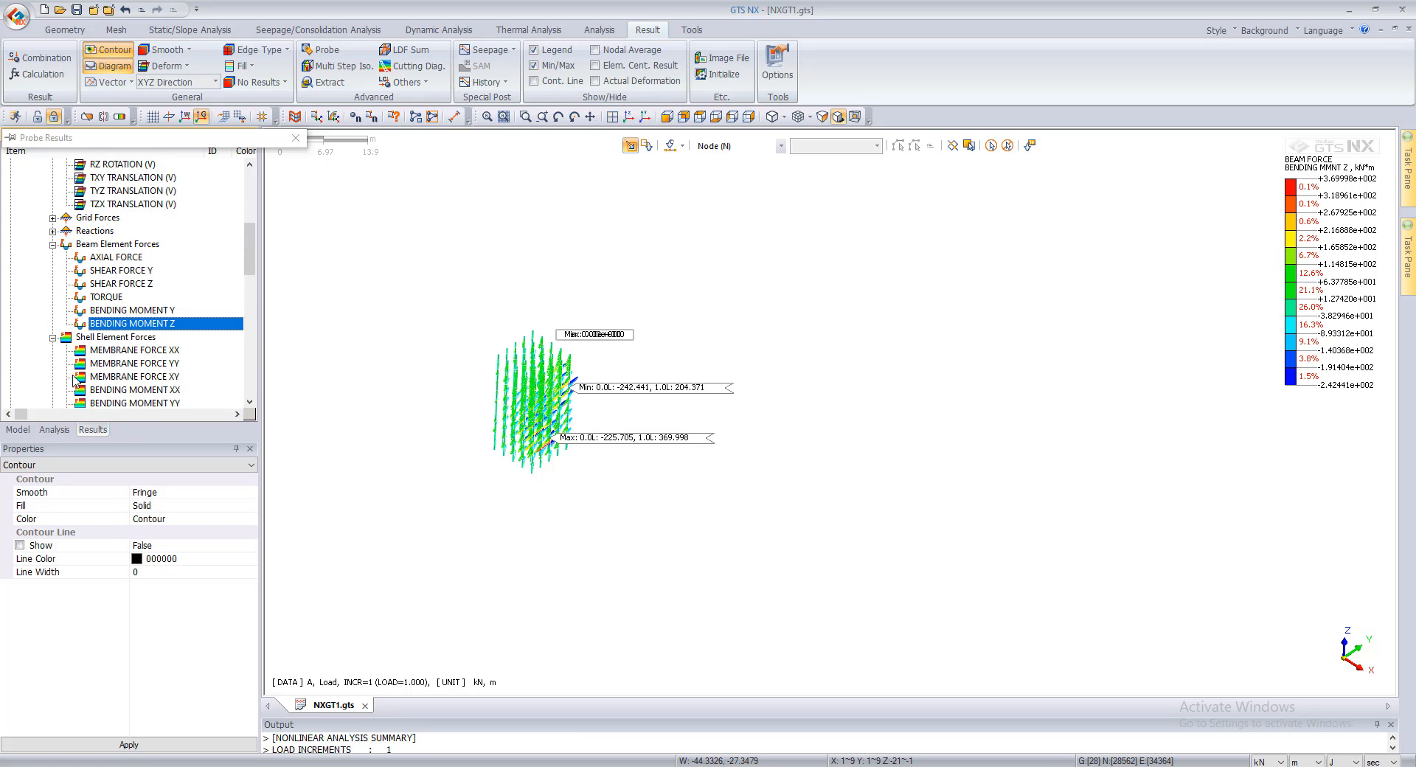
left_click(20, 430)
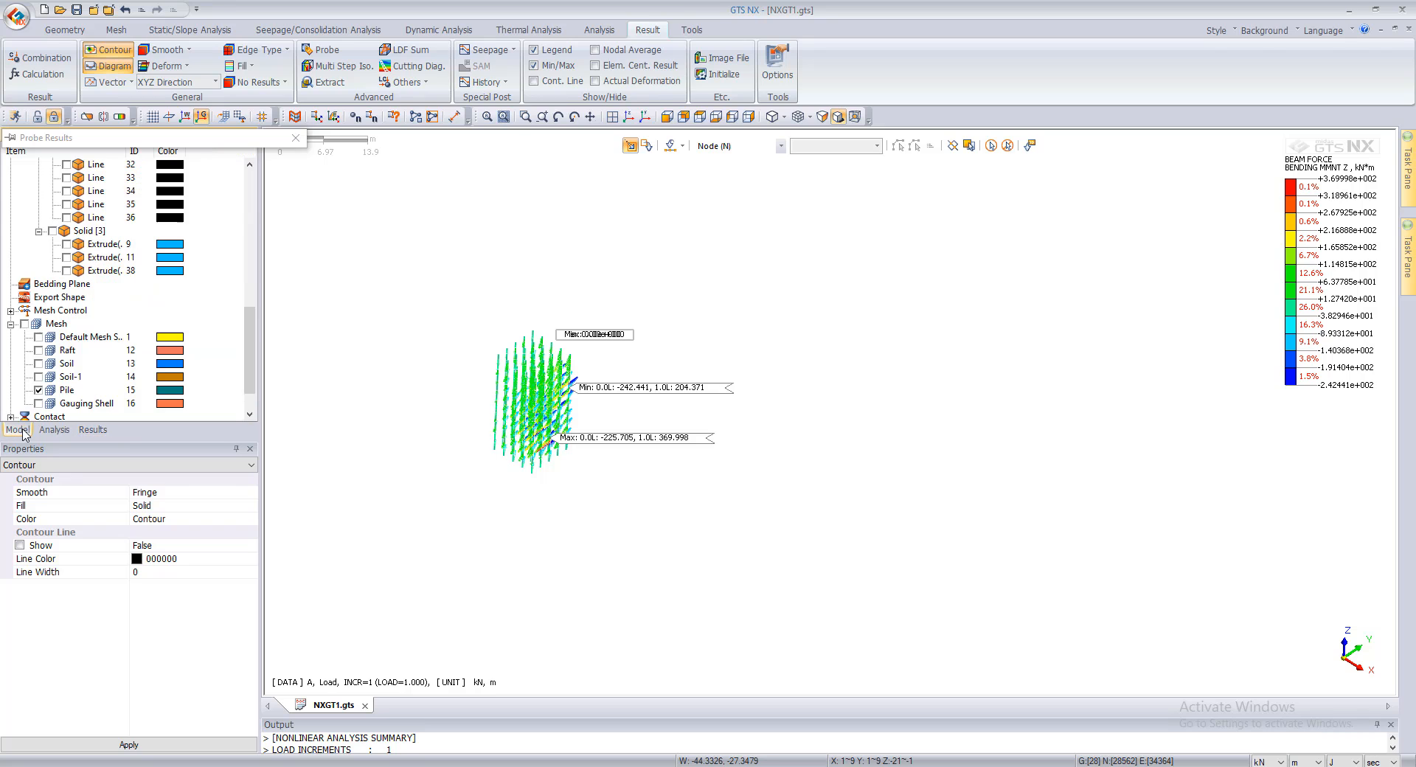
left_click(25, 323)
left_click(93, 430)
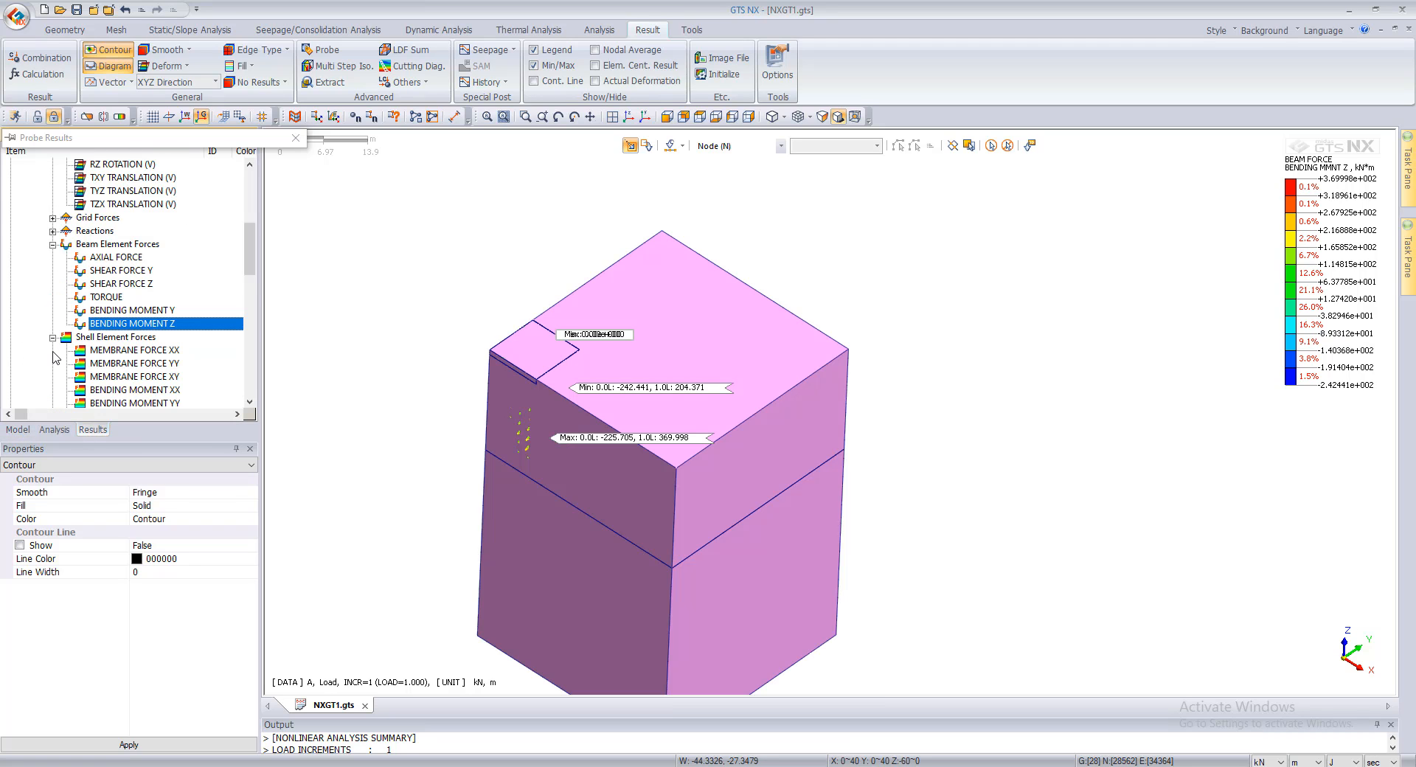
Step: Plot the Load stage's Total Translation on the whole soil and raft model and inspect the contour around the raft
scroll(57, 352, "up", 6)
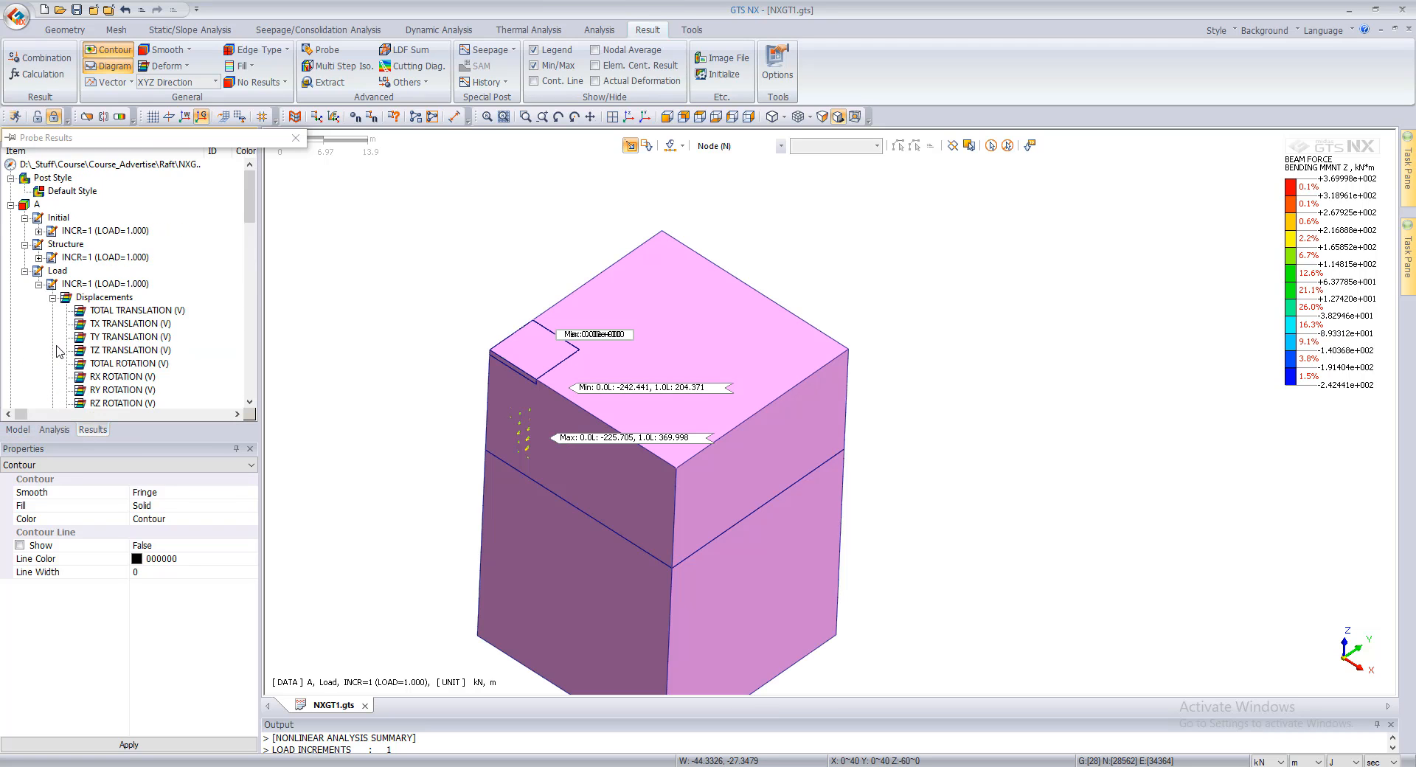
double_click(104, 312)
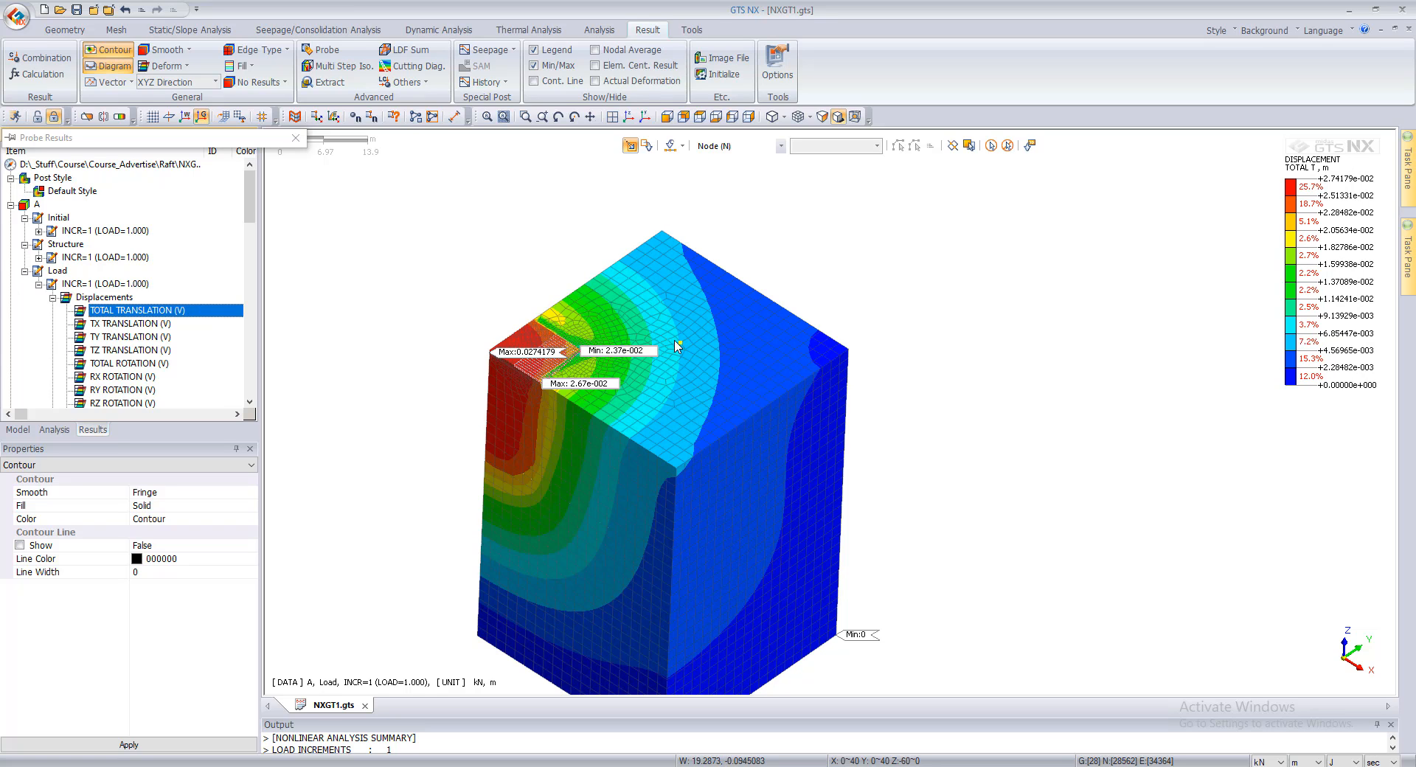
scroll(454, 388, "up", 3)
scroll(777, 291, "down", 2)
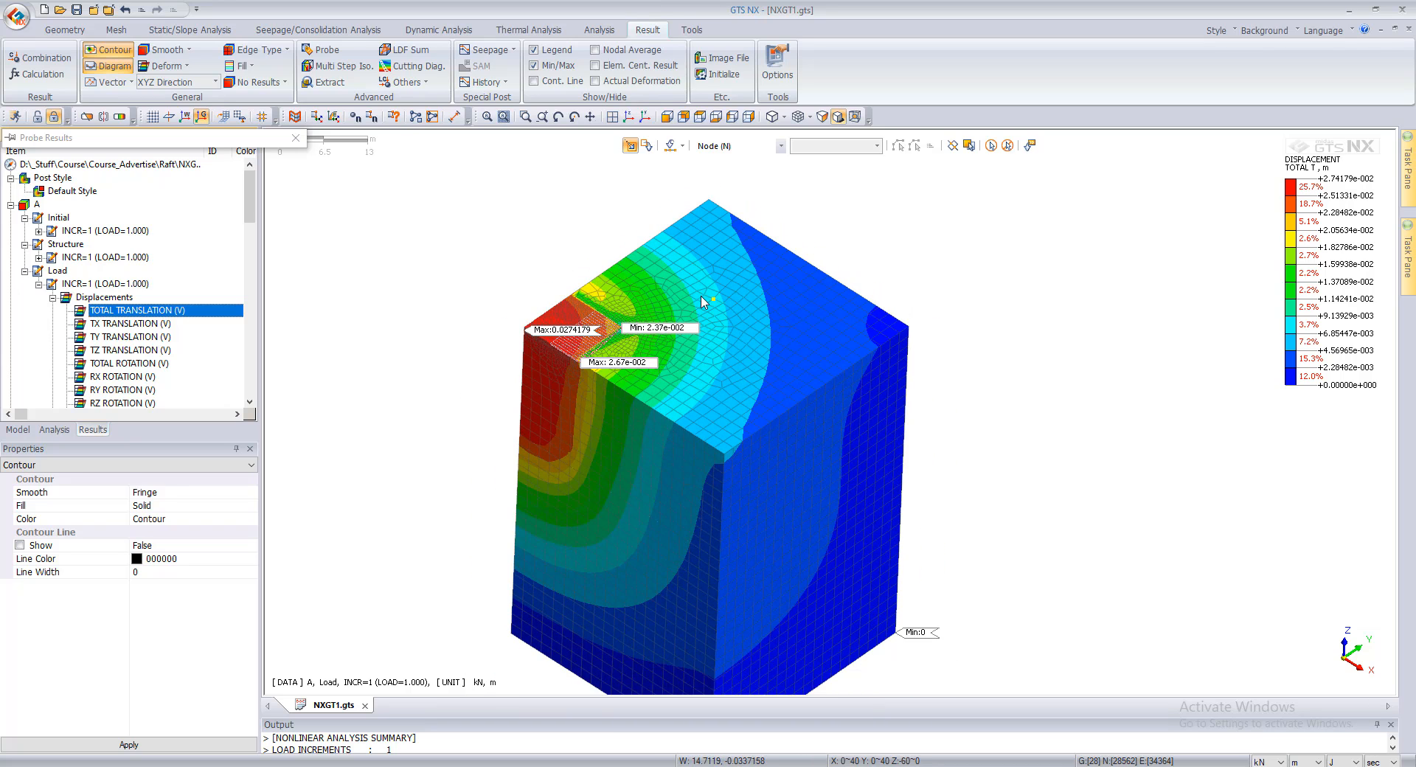